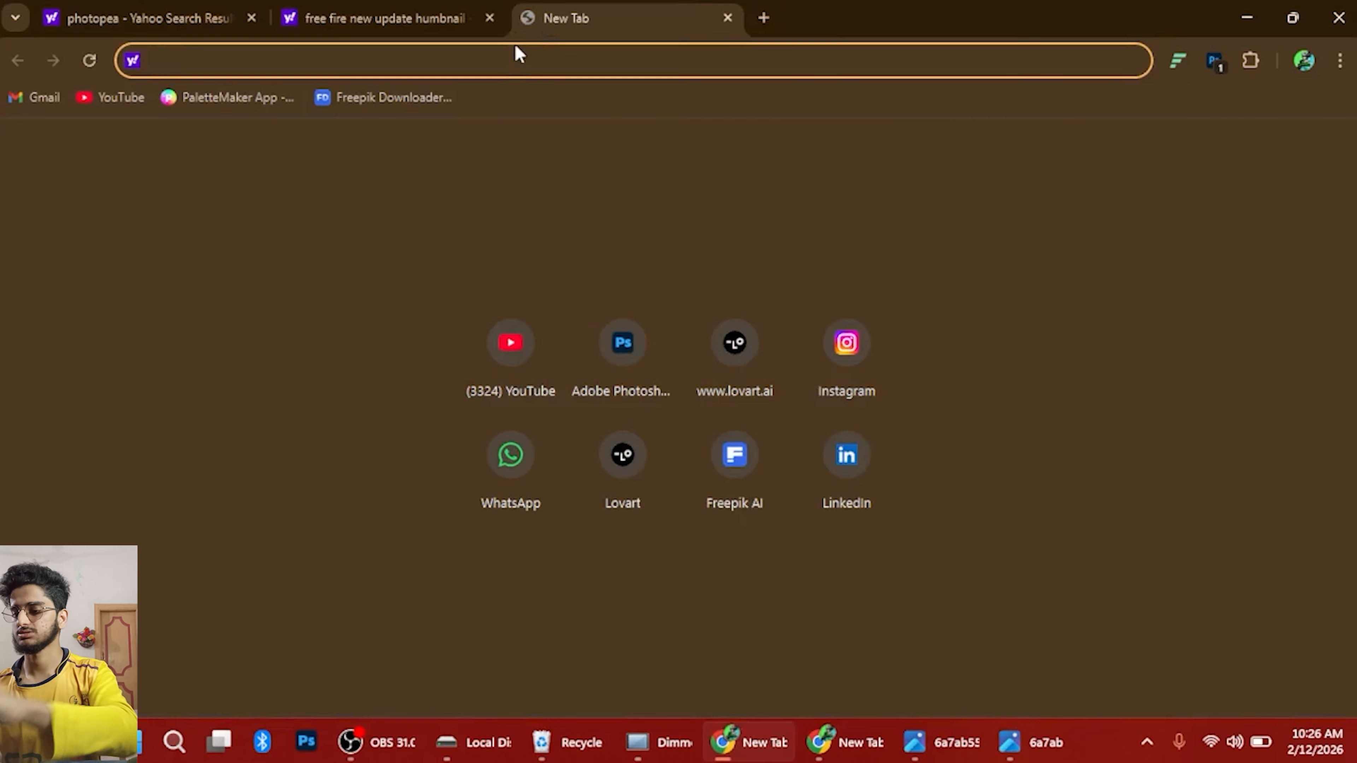
Open mixboard.google.com/projects and create a new Mixboard project
text(mic)
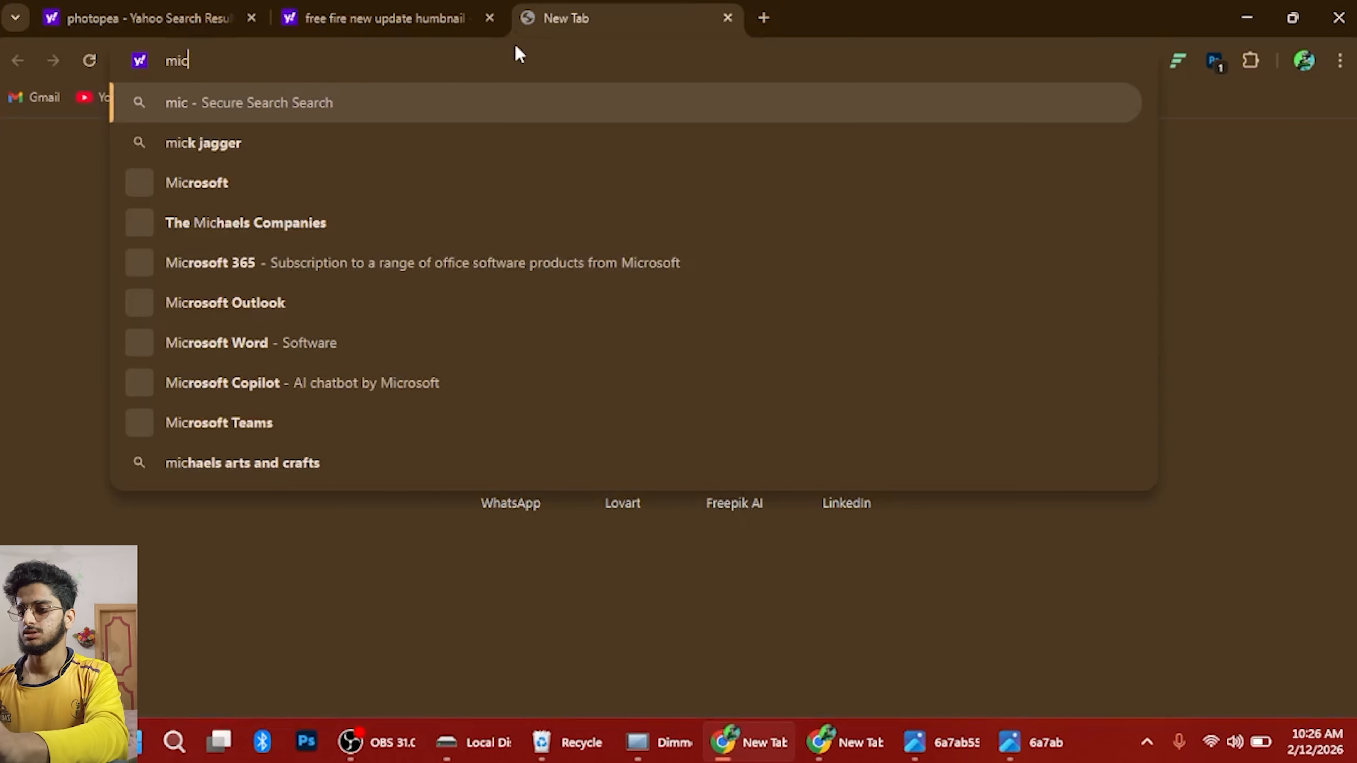
key(BackSpace)
text(xboa)
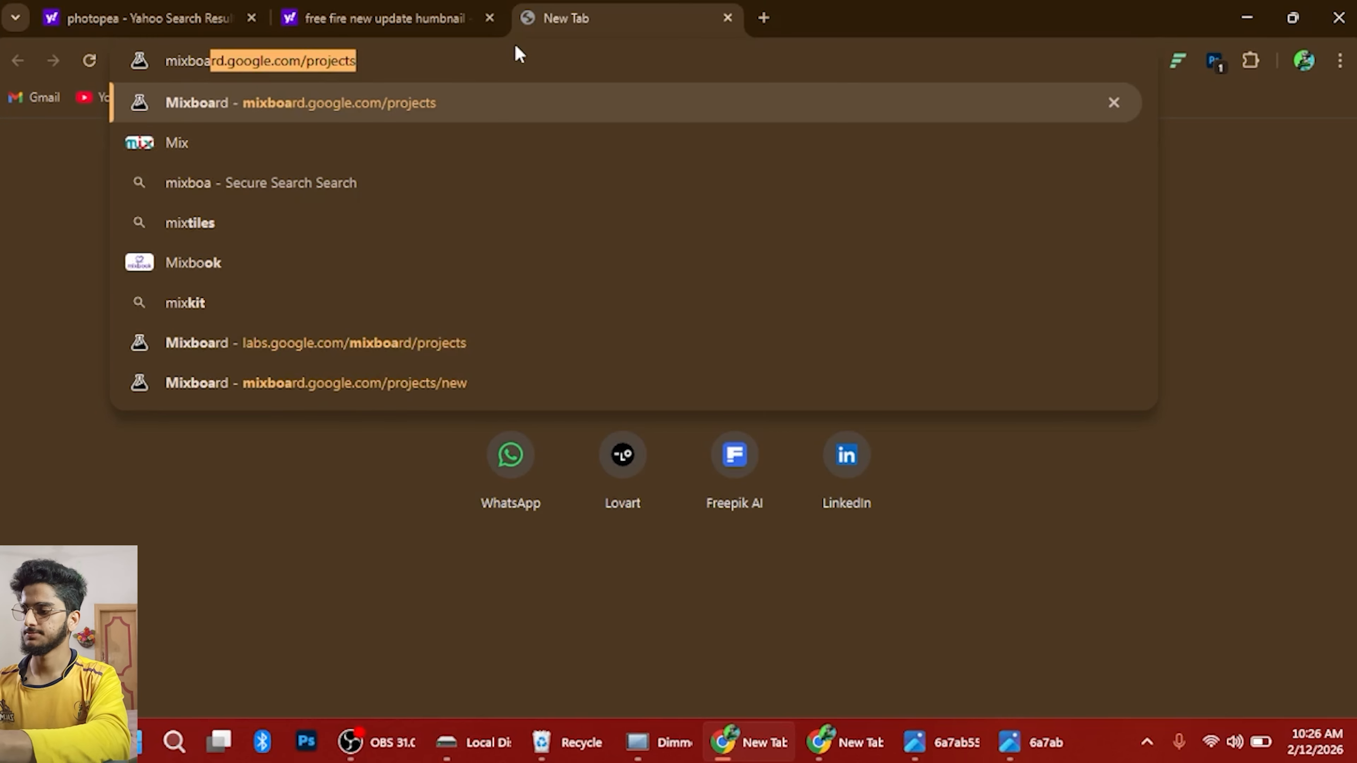
text(rd)
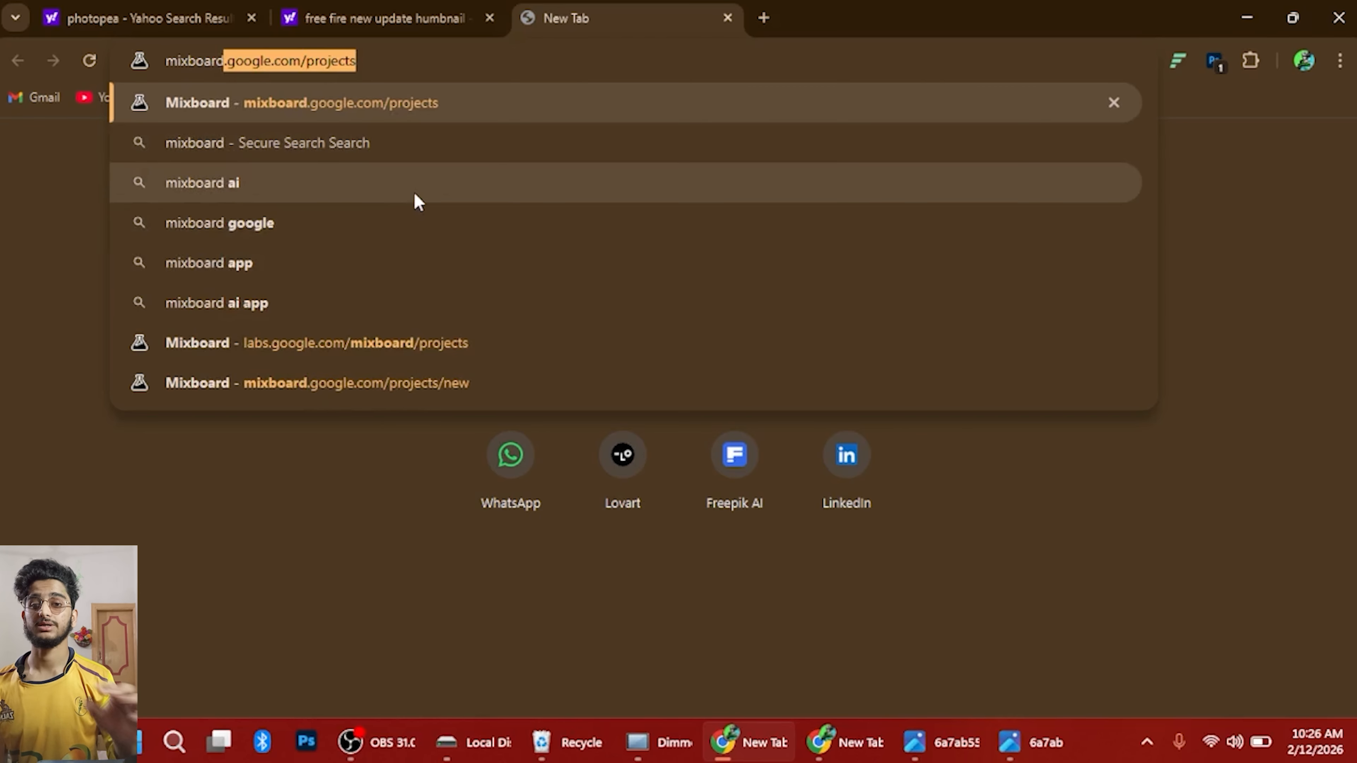
key(Return)
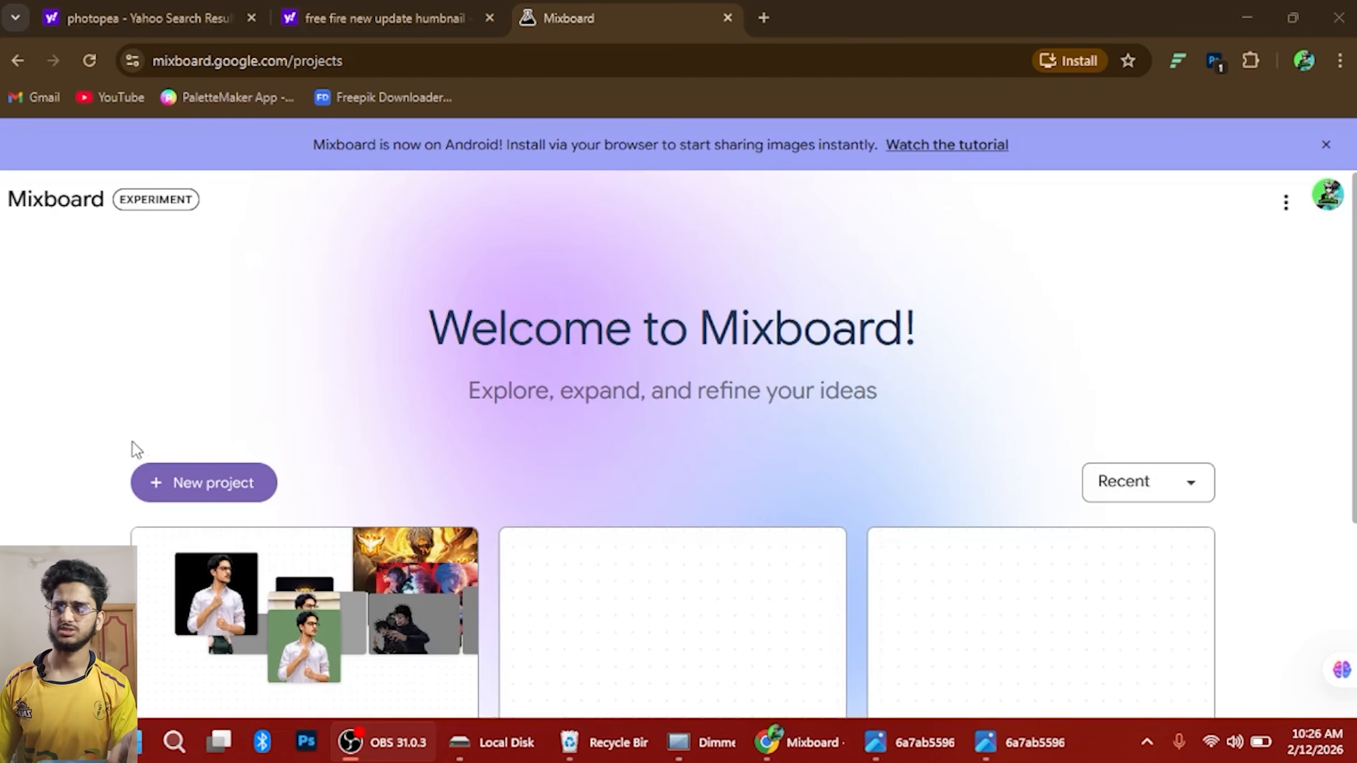
click(245, 484)
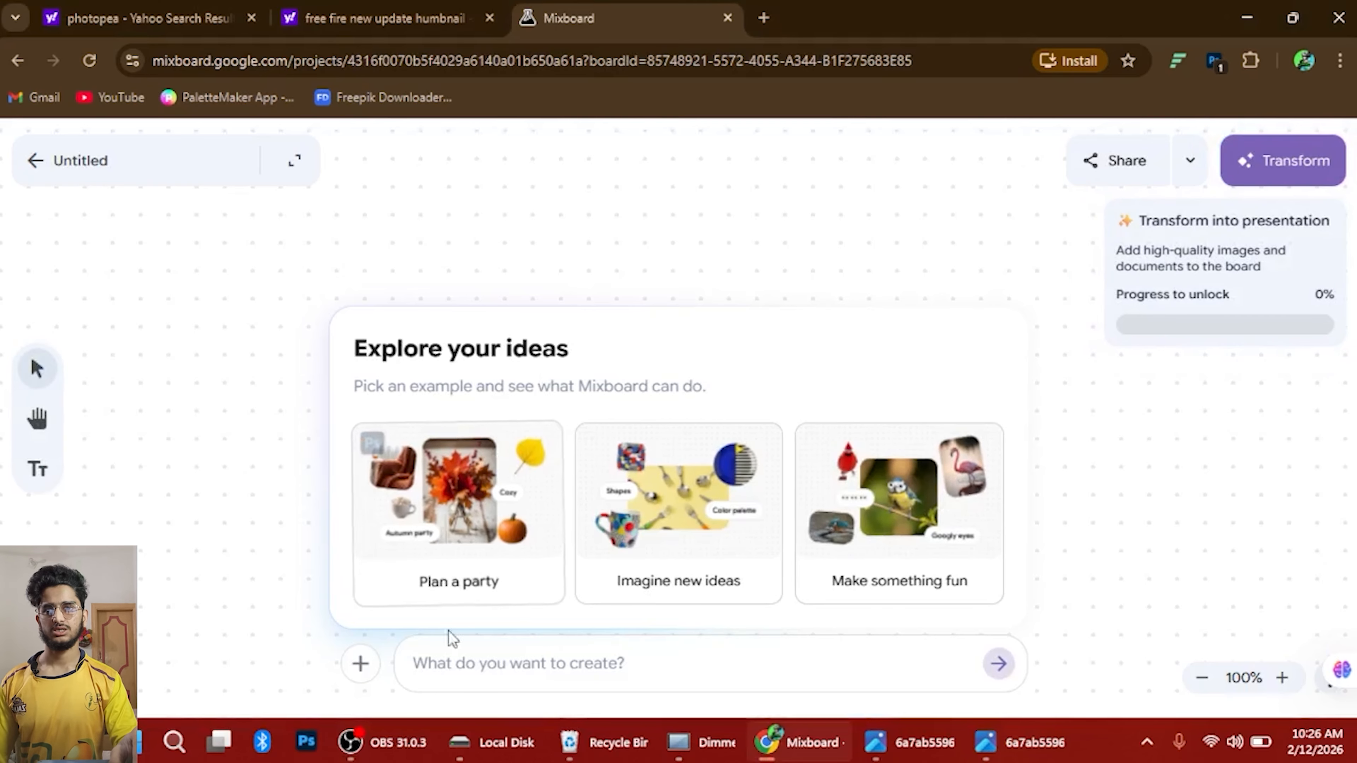
Upload the "Grind Mode On" thumbnail JPG from Local Disk (D:) to the board
click(346, 670)
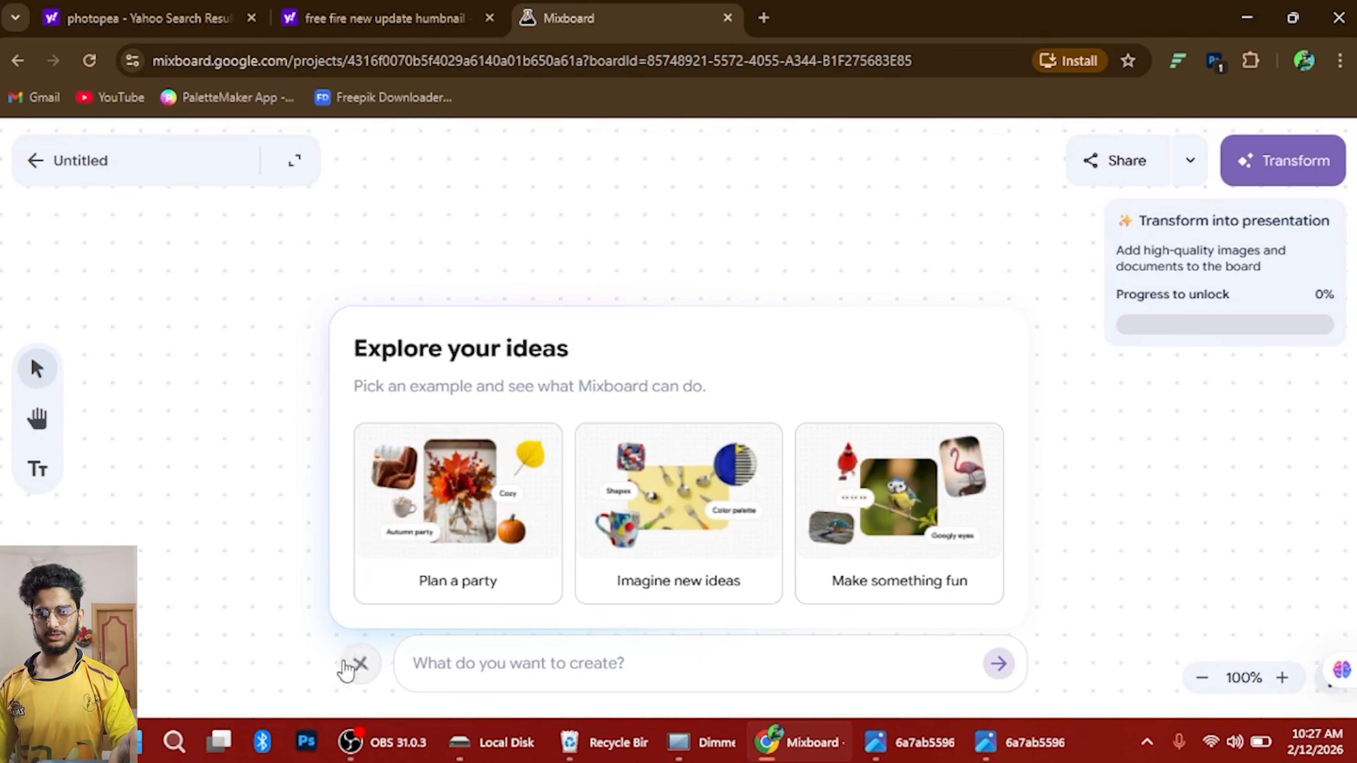
click(380, 672)
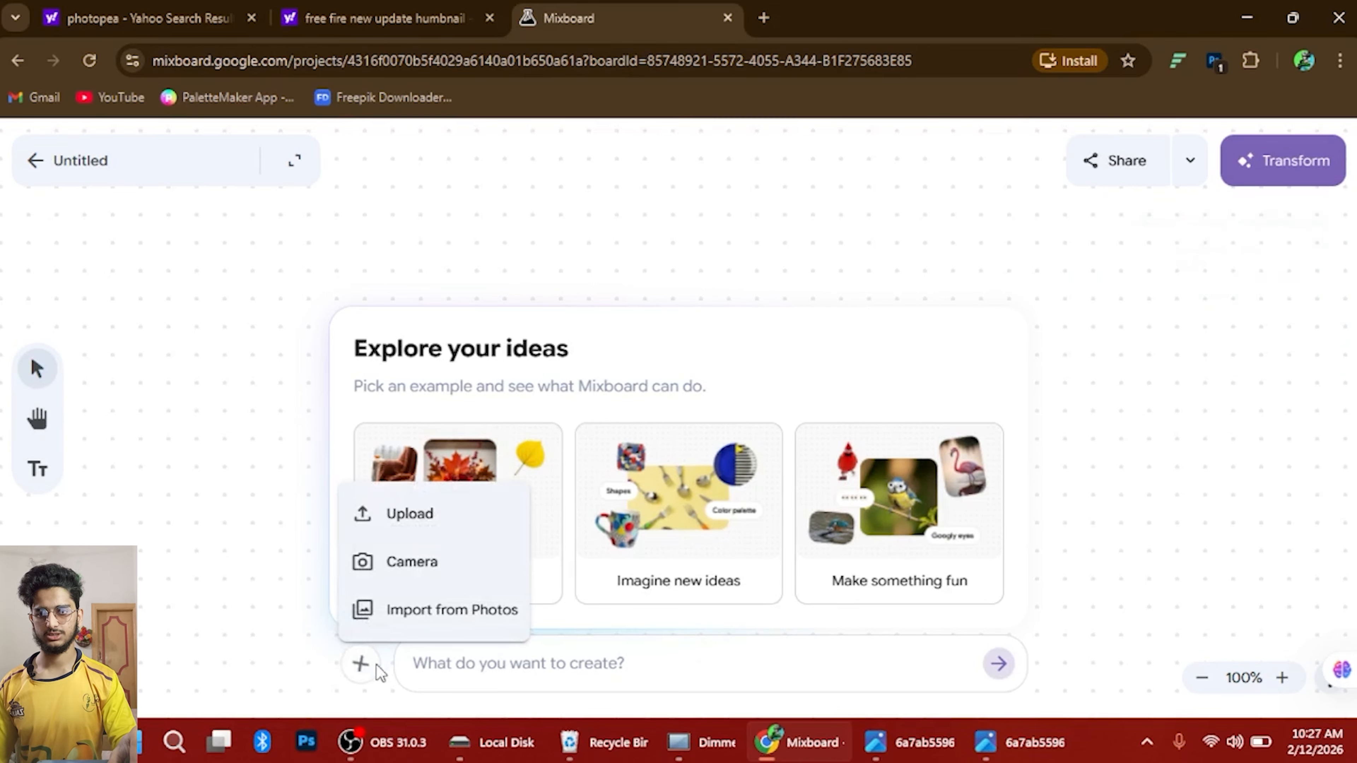
click(393, 514)
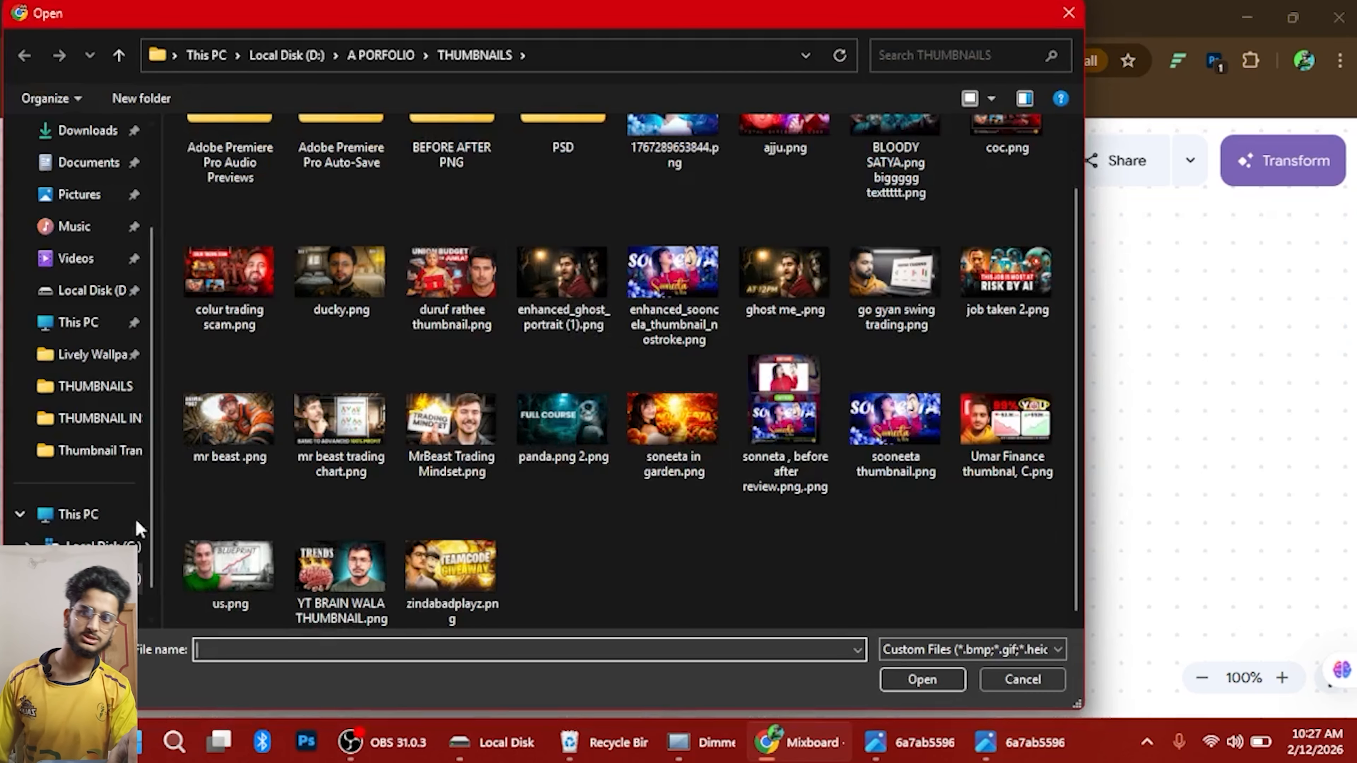
click(106, 579)
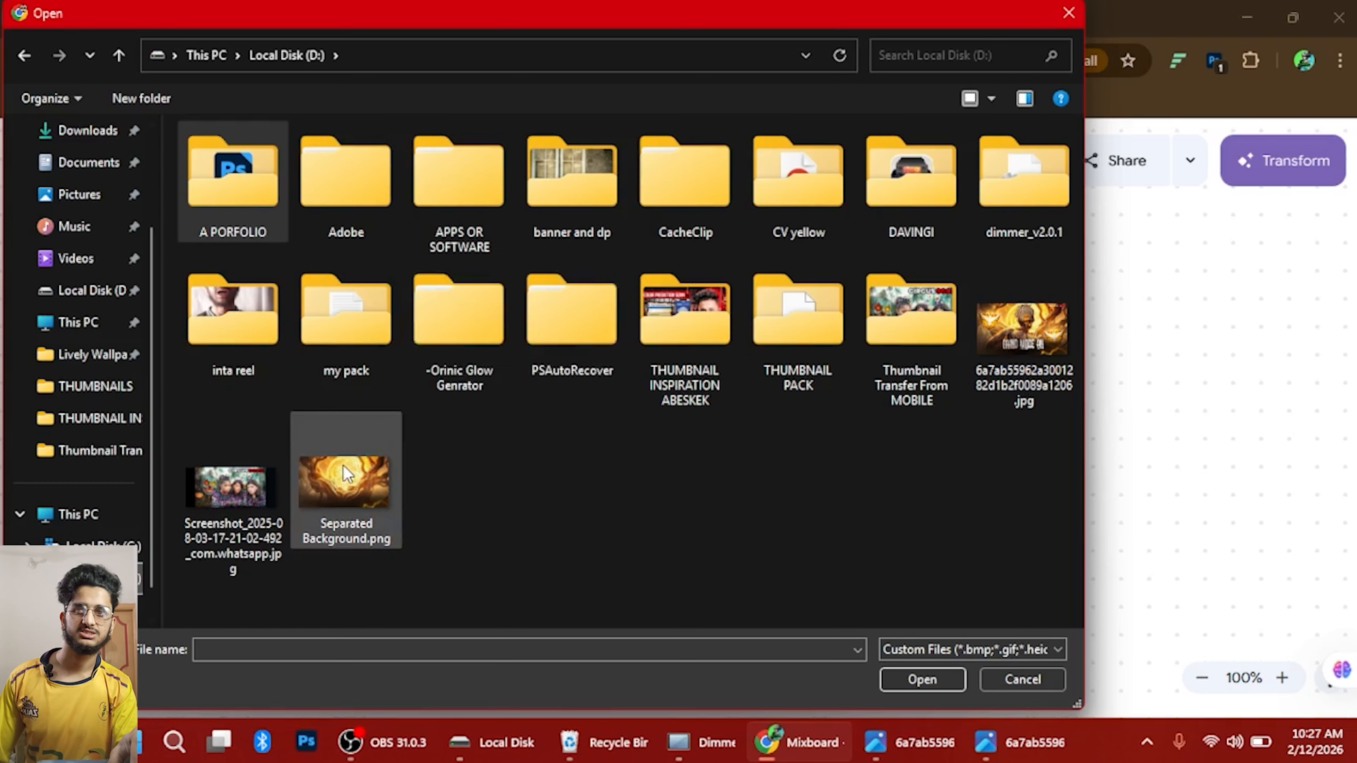
click(344, 466)
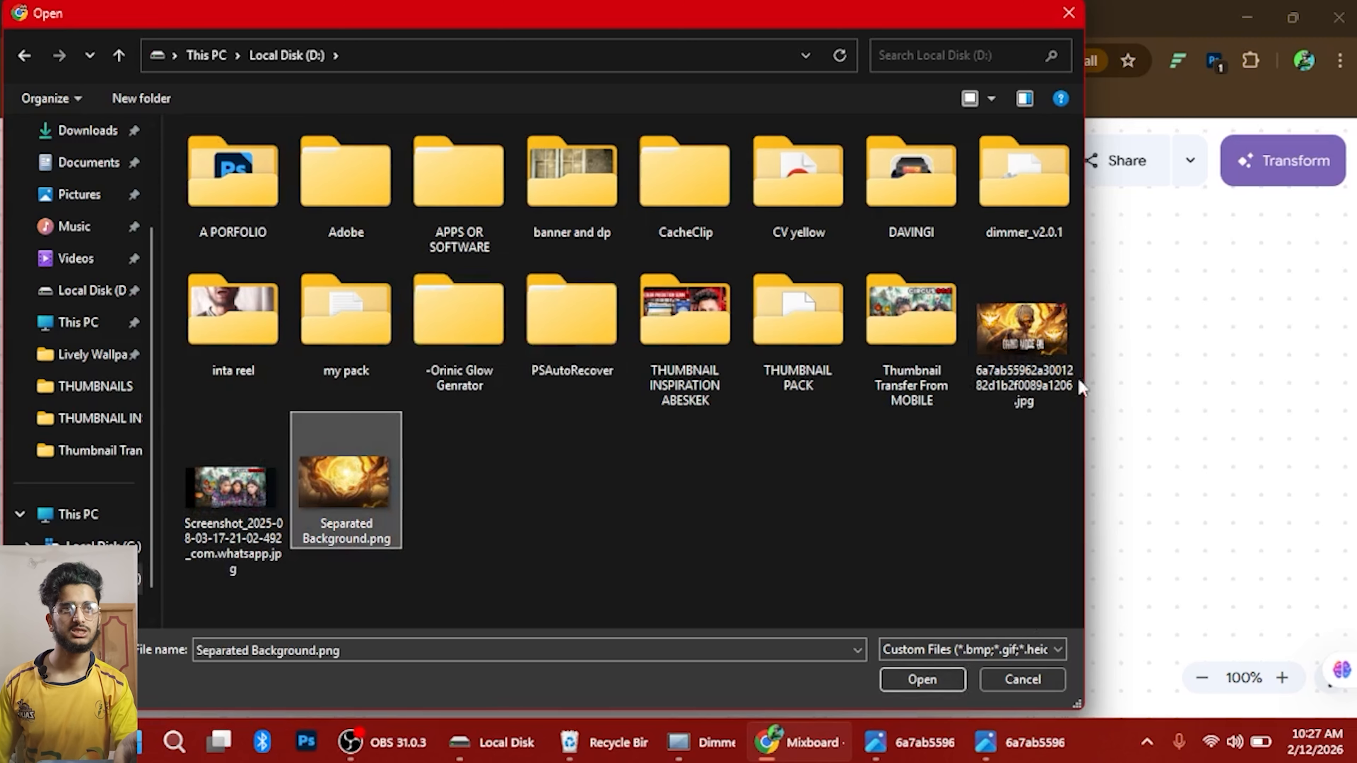
click(972, 388)
click(925, 680)
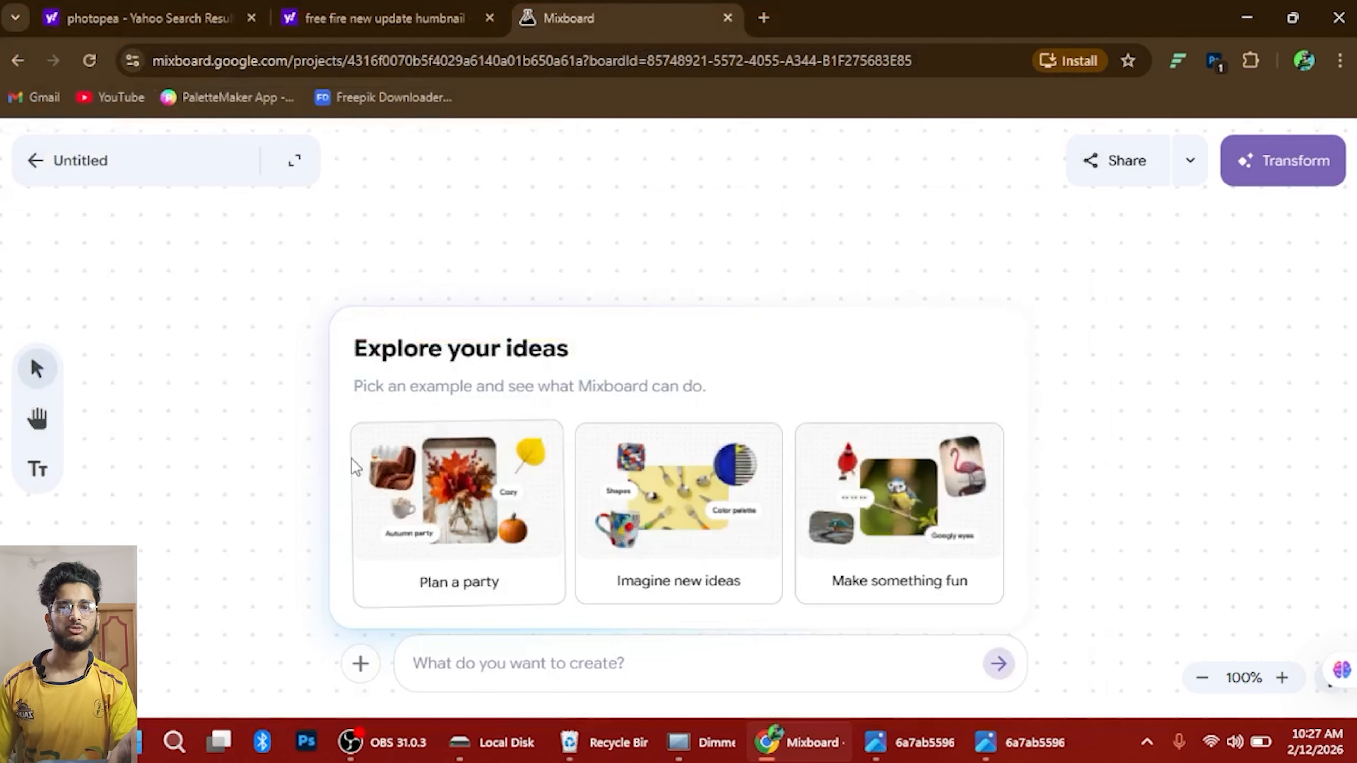
Select the uploaded thumbnail and submit the prompt "seperate the background ans al the assests" for it
click(592, 656)
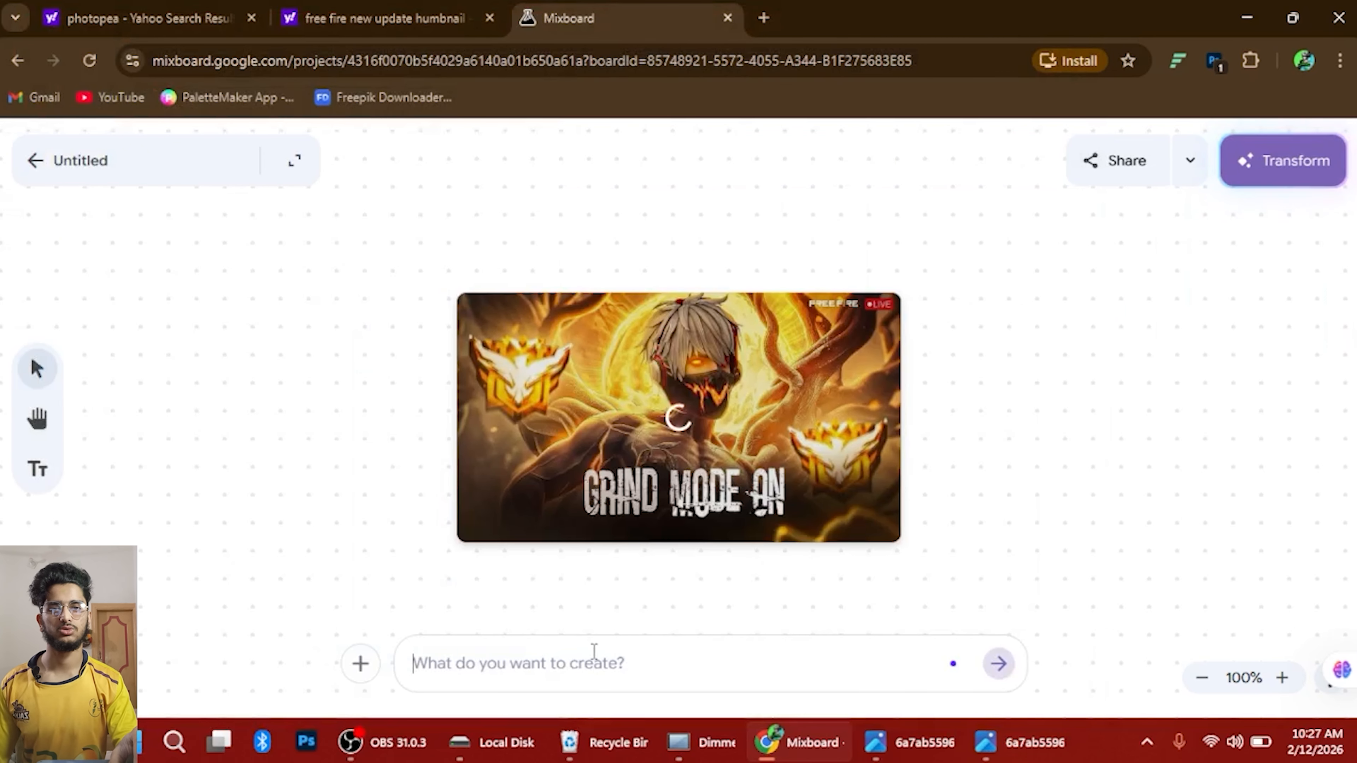
click(637, 426)
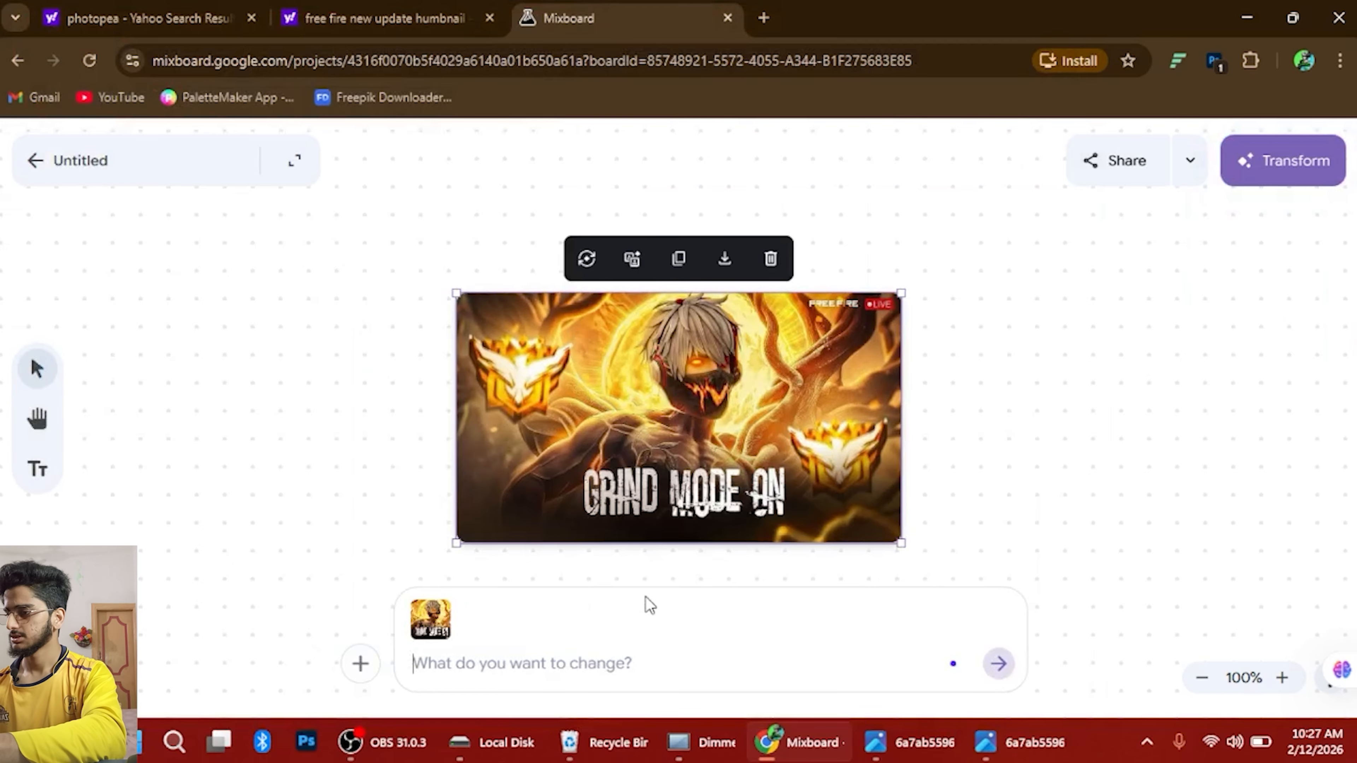
text(s)
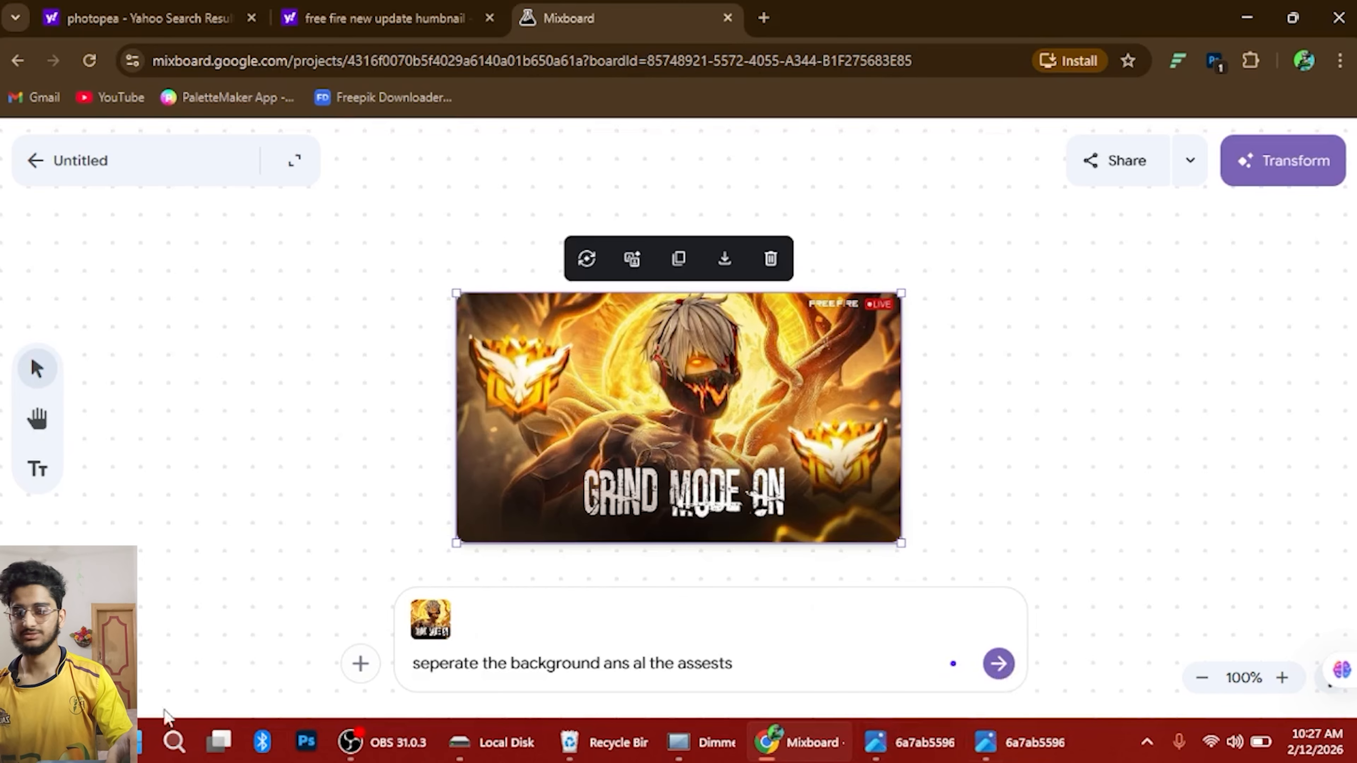
click(989, 673)
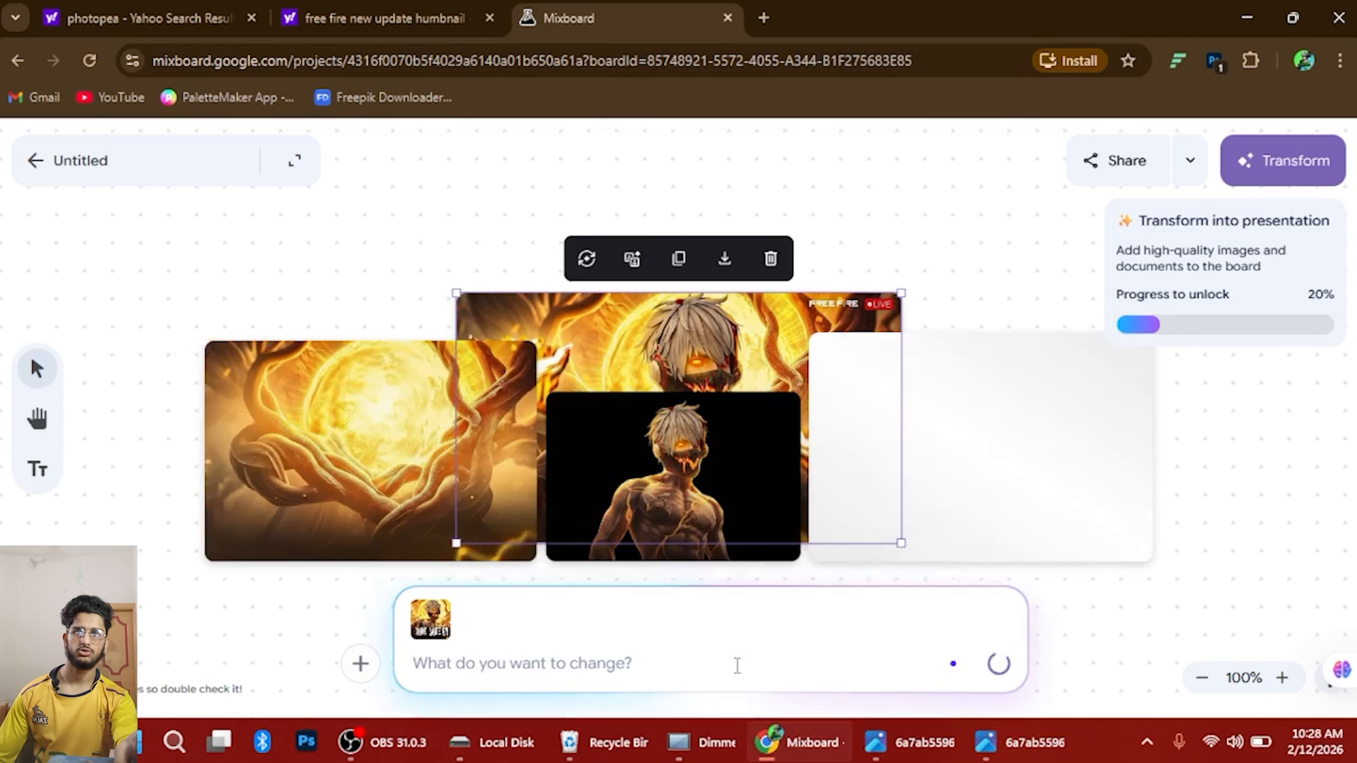
Spread the generated background, title-and-icons and character images apart so they no longer cover the original thumbnail
drag(335, 428, 294, 295)
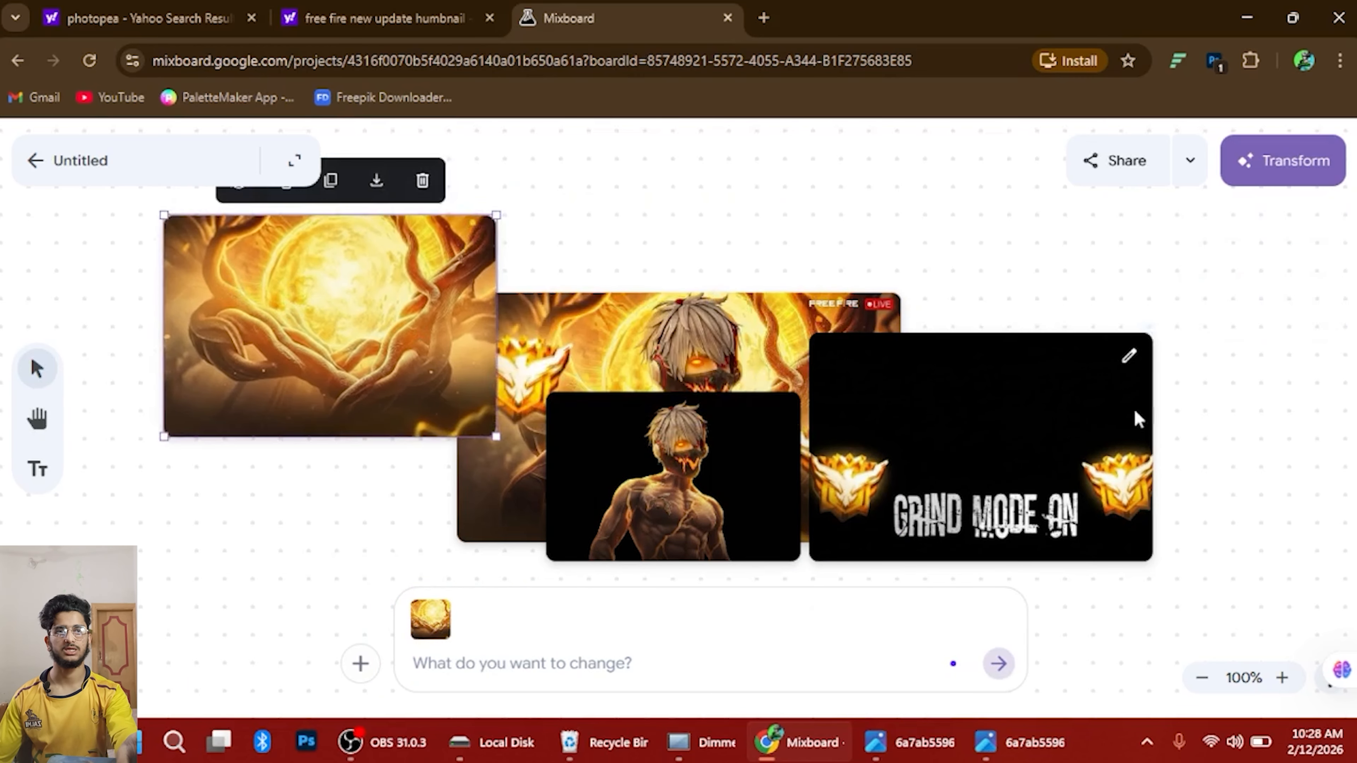
drag(1034, 469, 1355, 545)
drag(687, 449, 1118, 335)
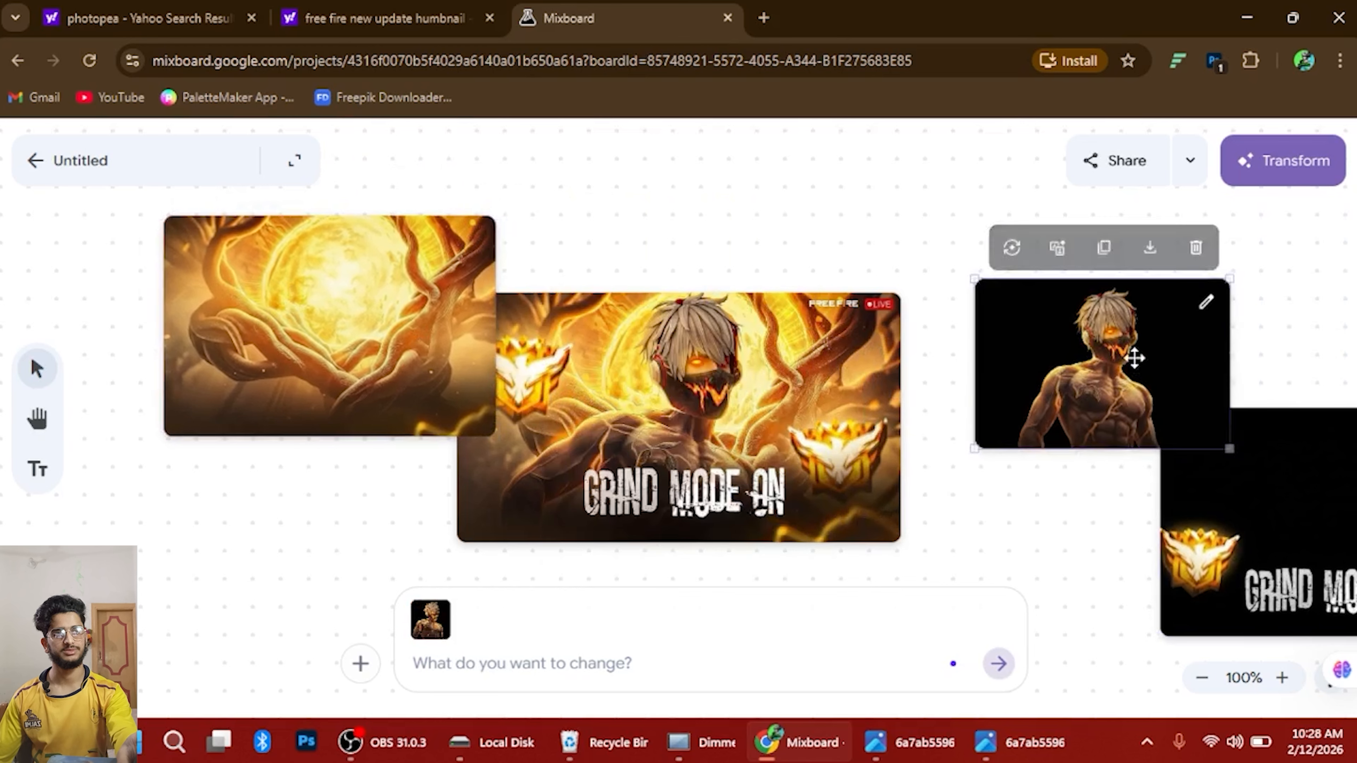
Download the separated character image and the separated background image
click(1148, 266)
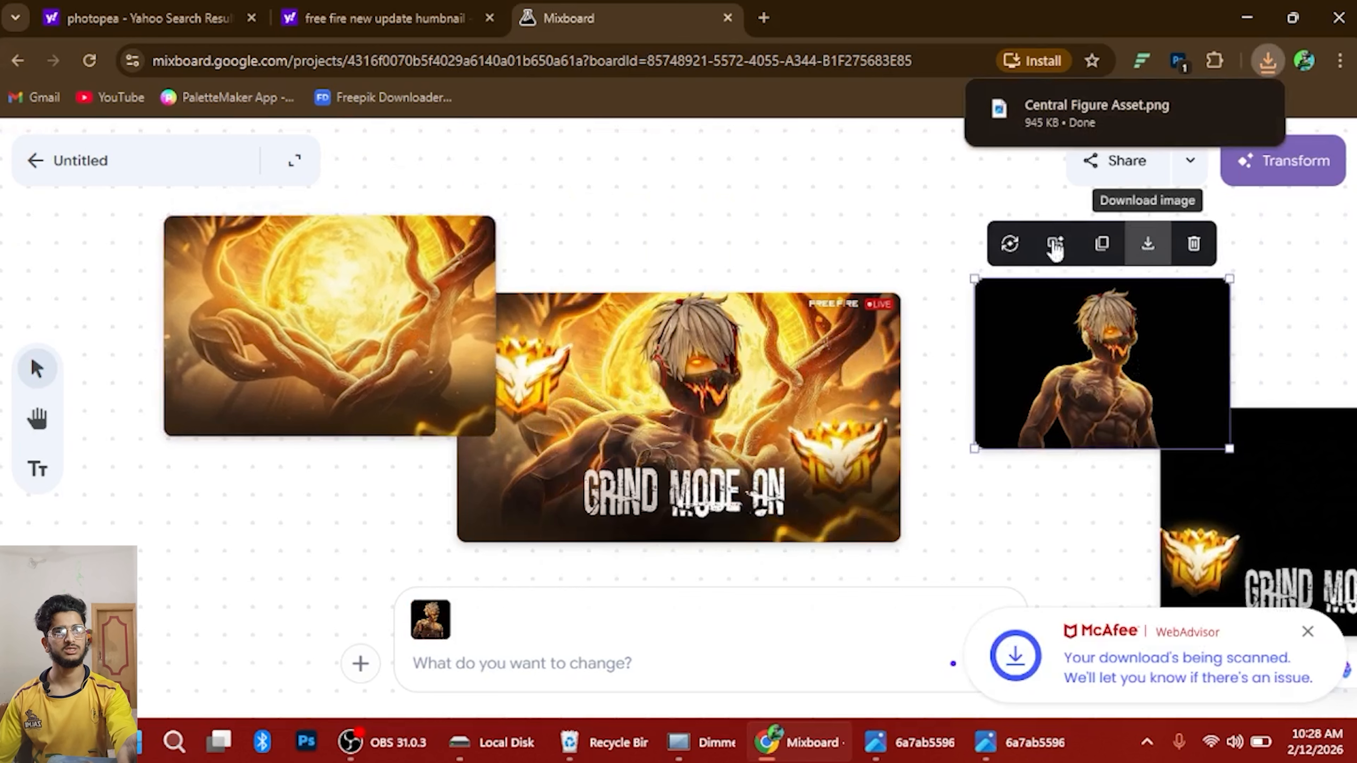
click(471, 236)
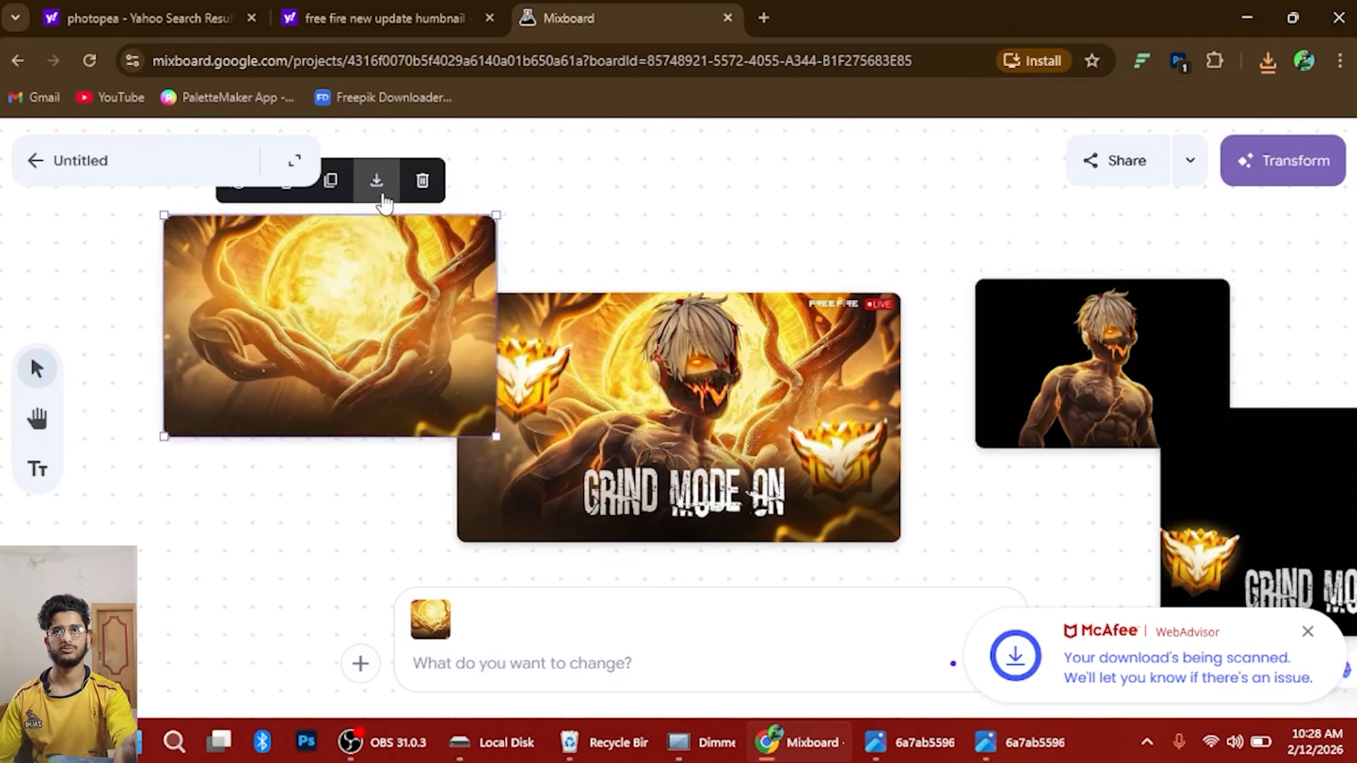
click(377, 180)
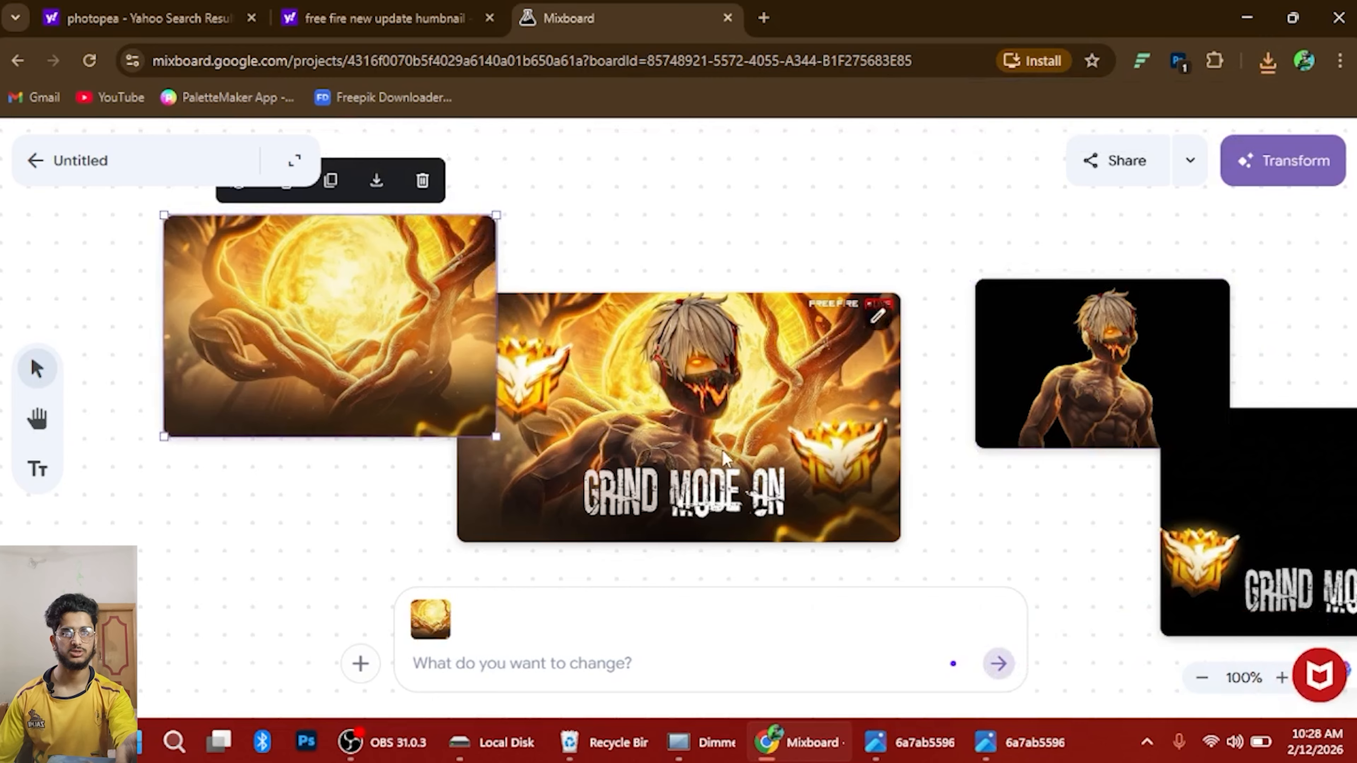
Select the original thumbnail and submit the prompt "seprste the rank icon" for it
click(819, 432)
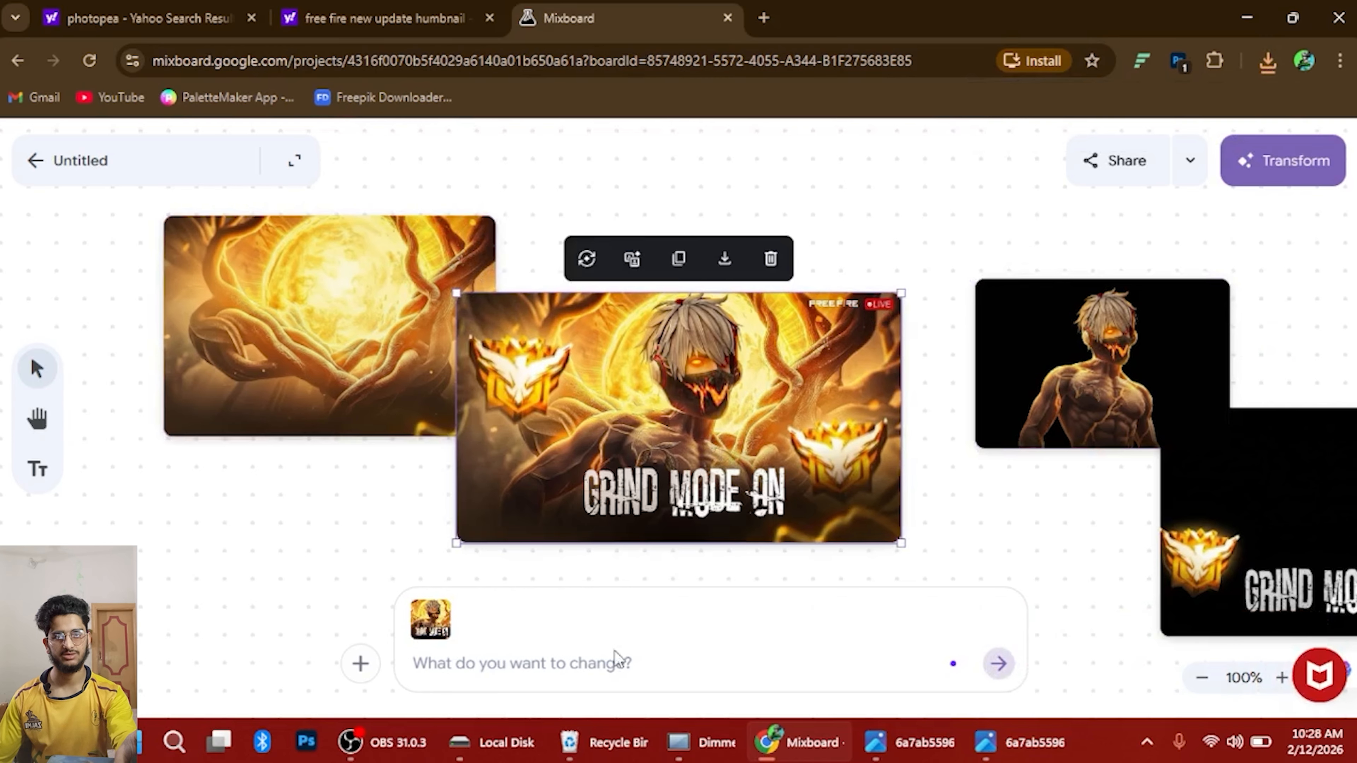
text(seprste the rank icon)
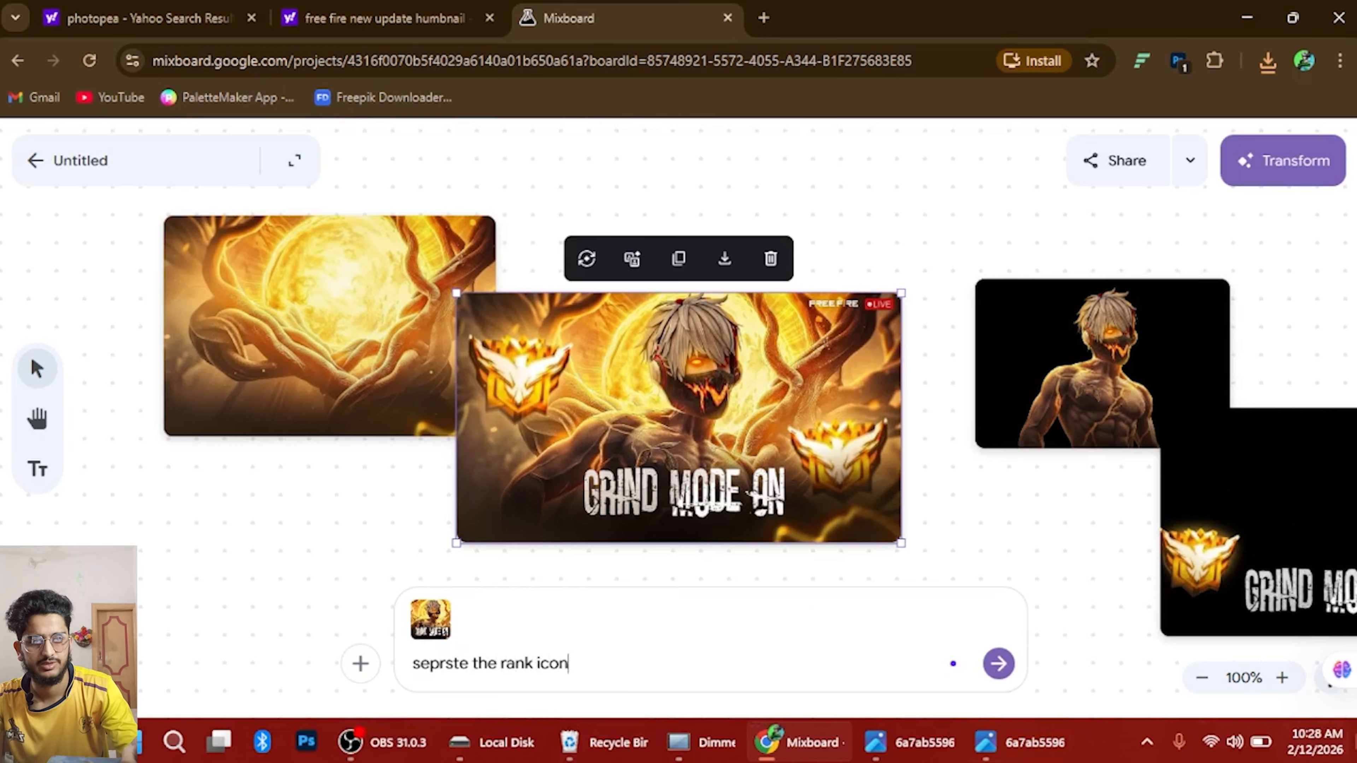
key(Return)
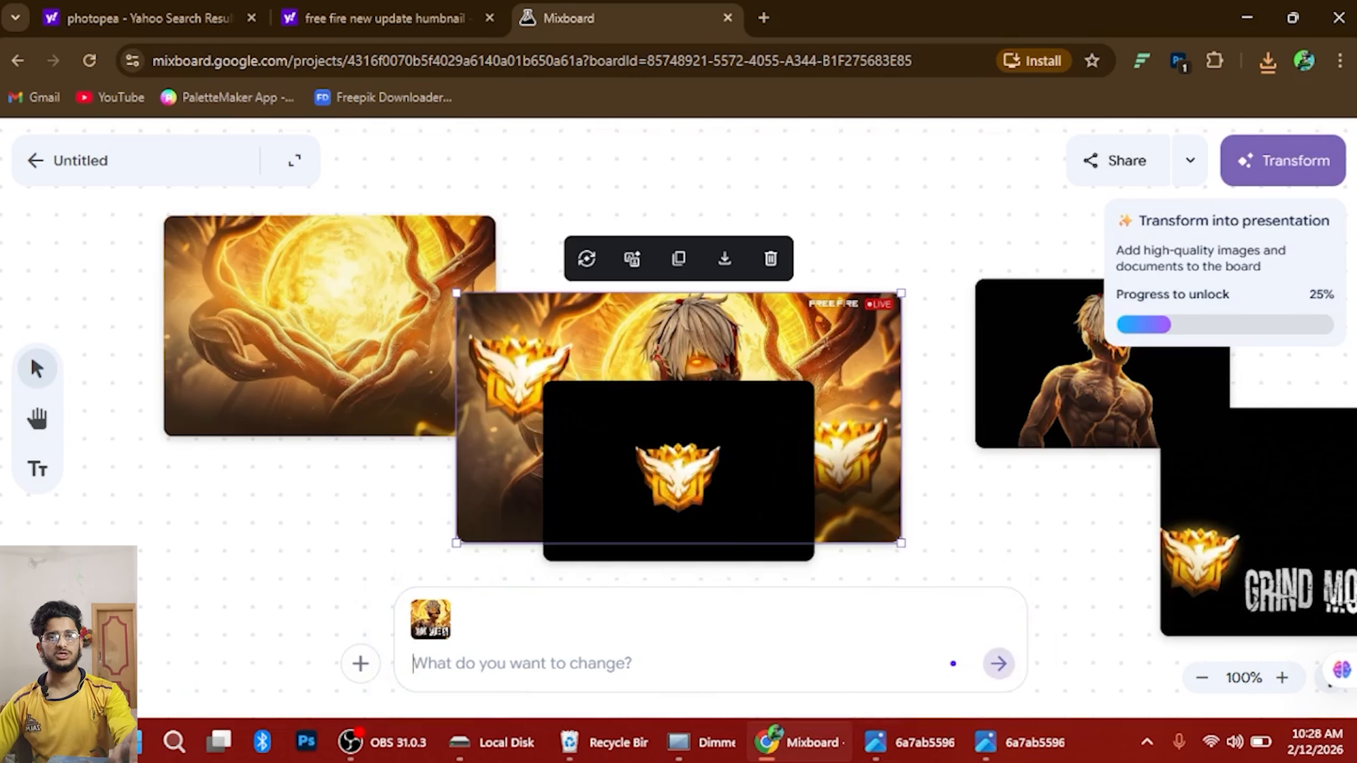
Download the separated rank icon image, and reposition it and the character image on the board
click(693, 499)
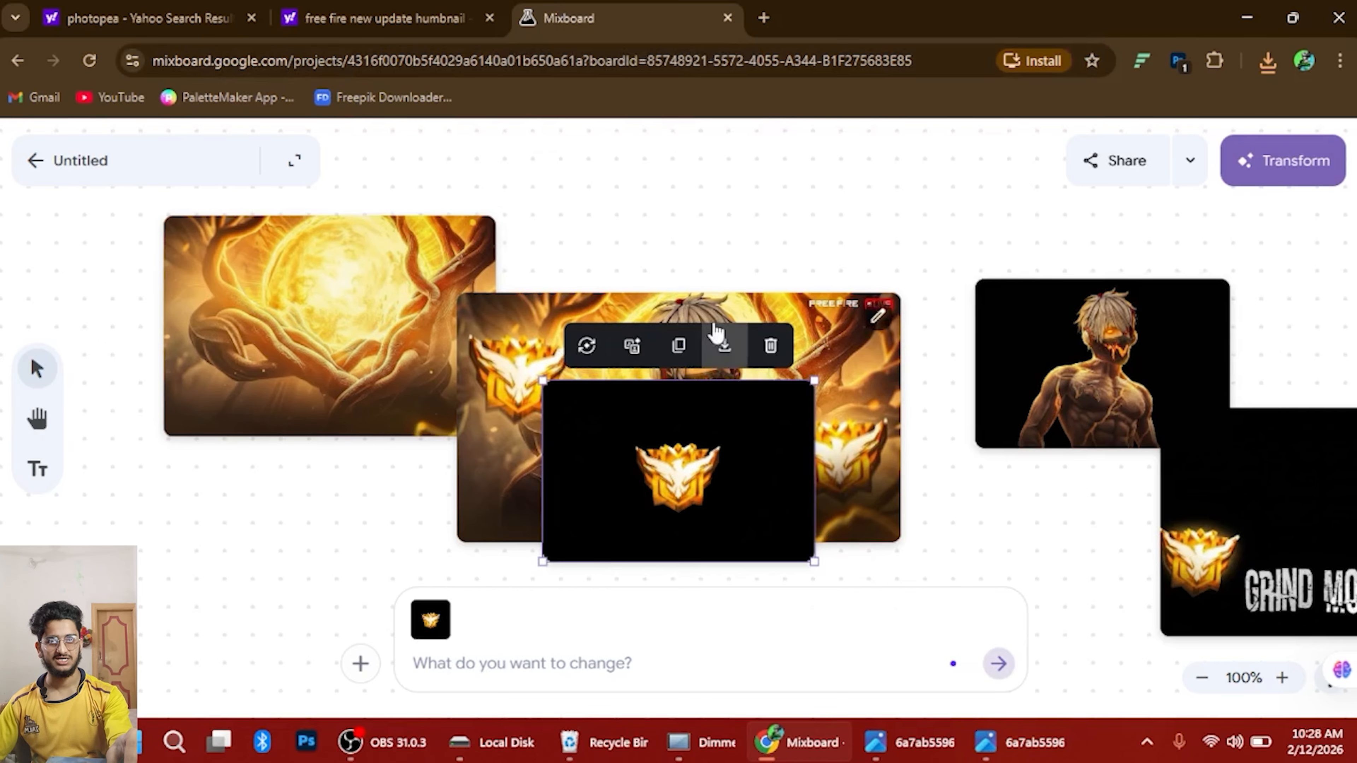
click(725, 348)
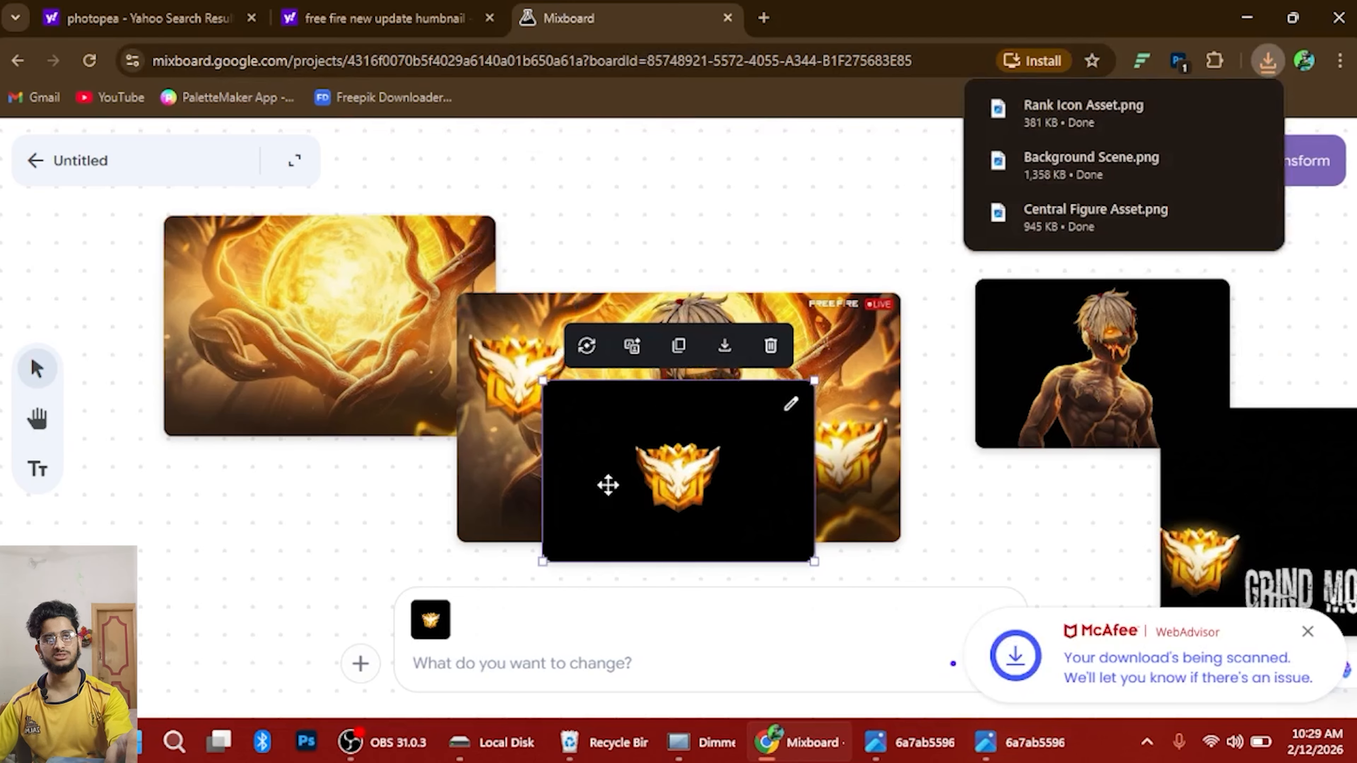
drag(606, 485, 458, 520)
drag(1117, 369, 1024, 327)
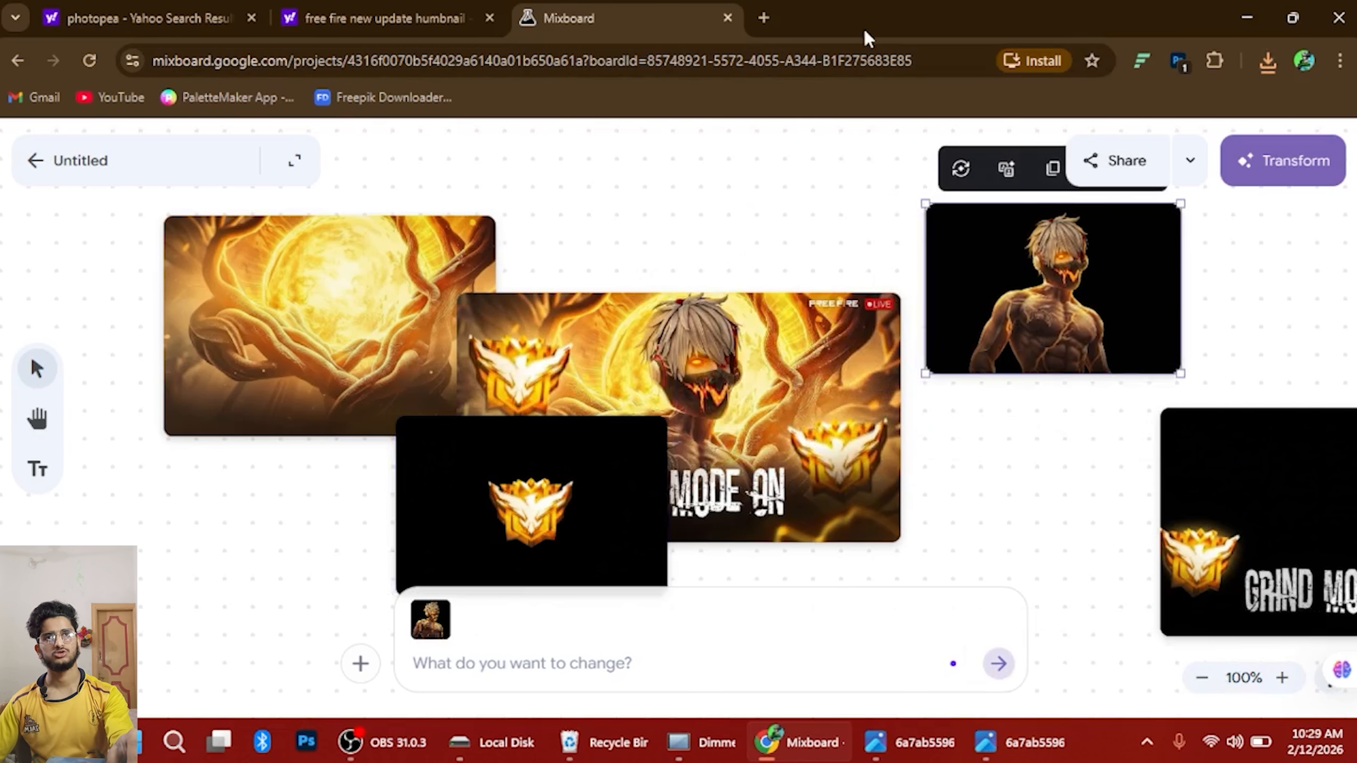
Search the web for "zindabad plays picture" in a new tab and show the image results
click(764, 19)
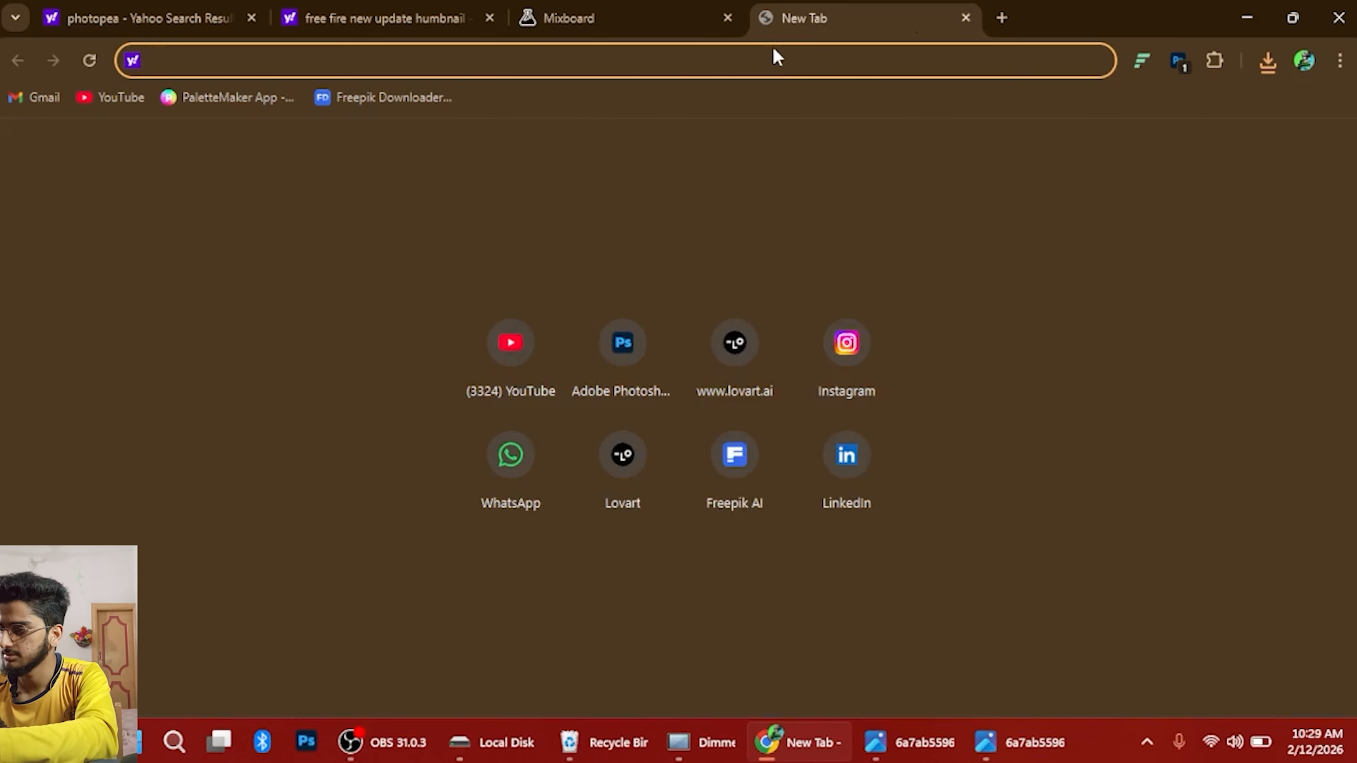
text(zinda)
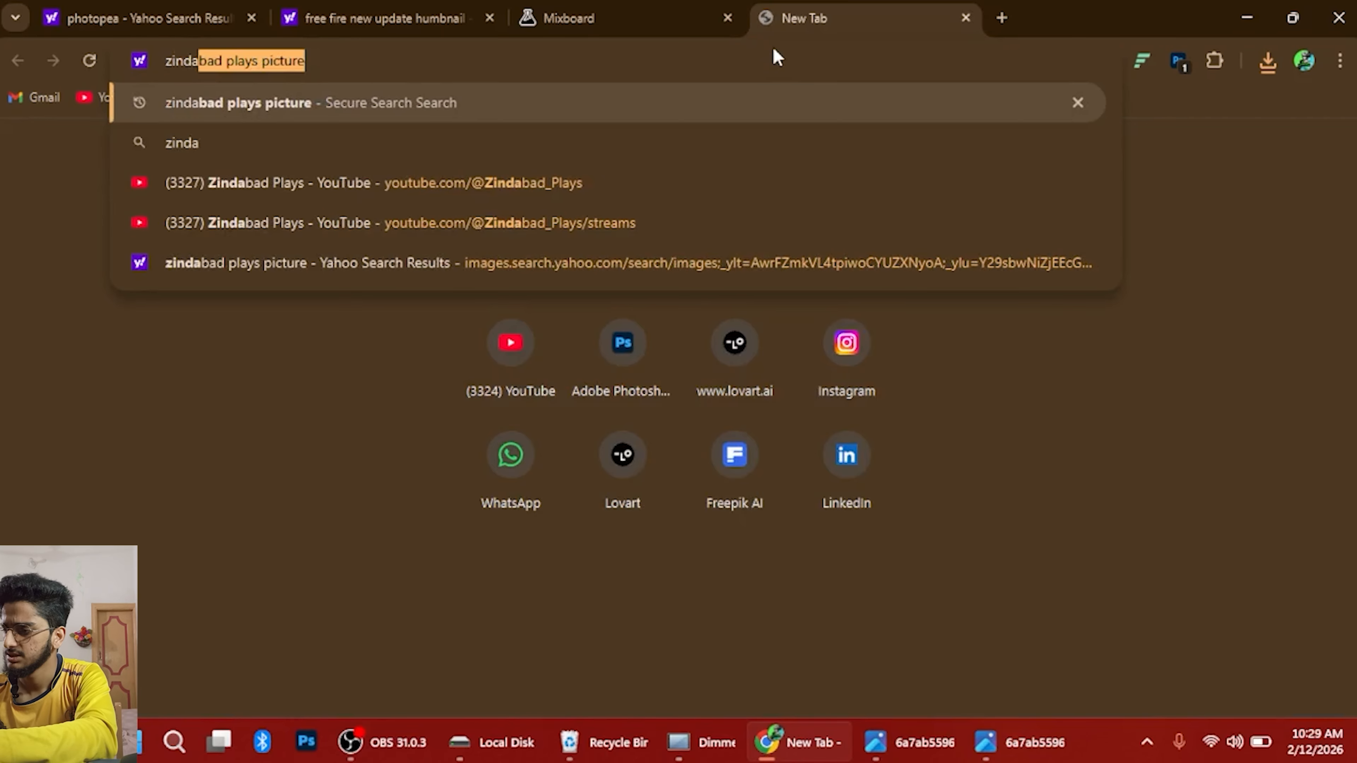
text(bad play)
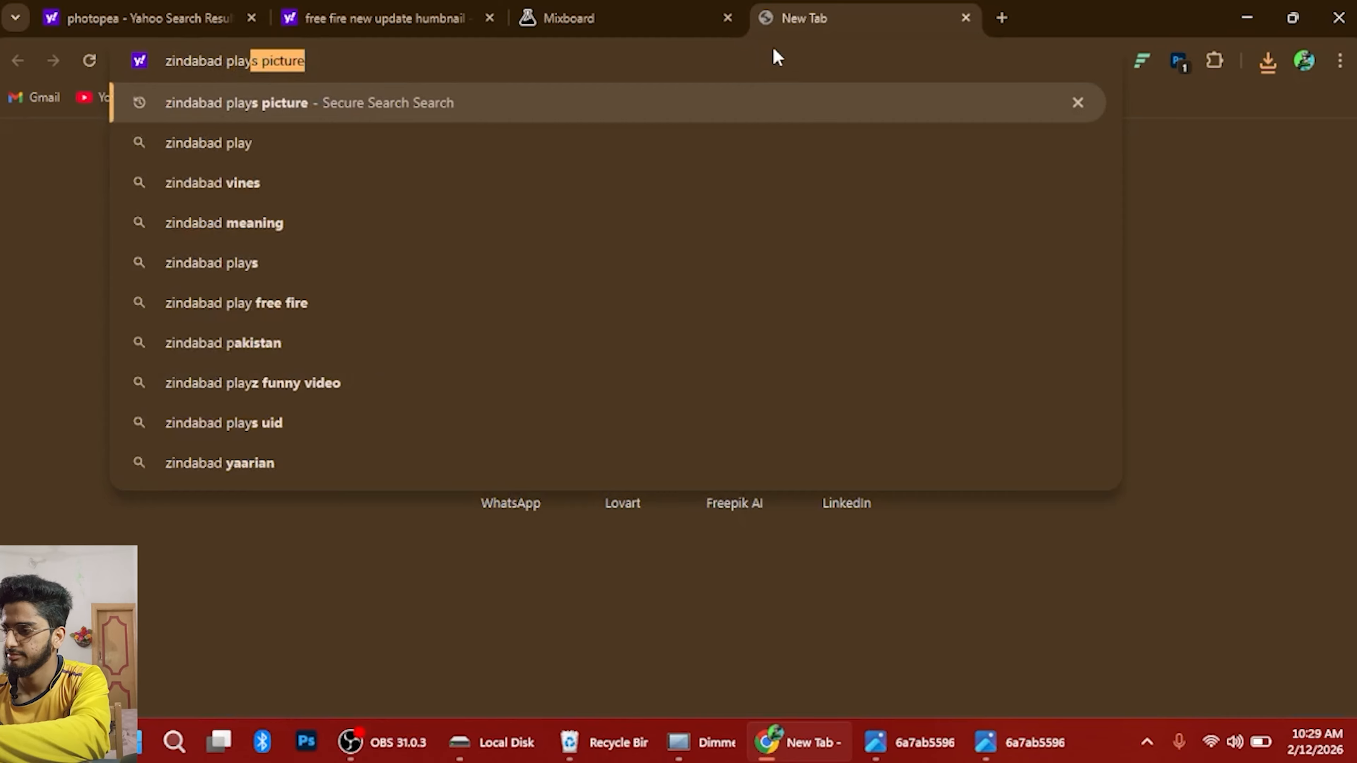
text(s pic)
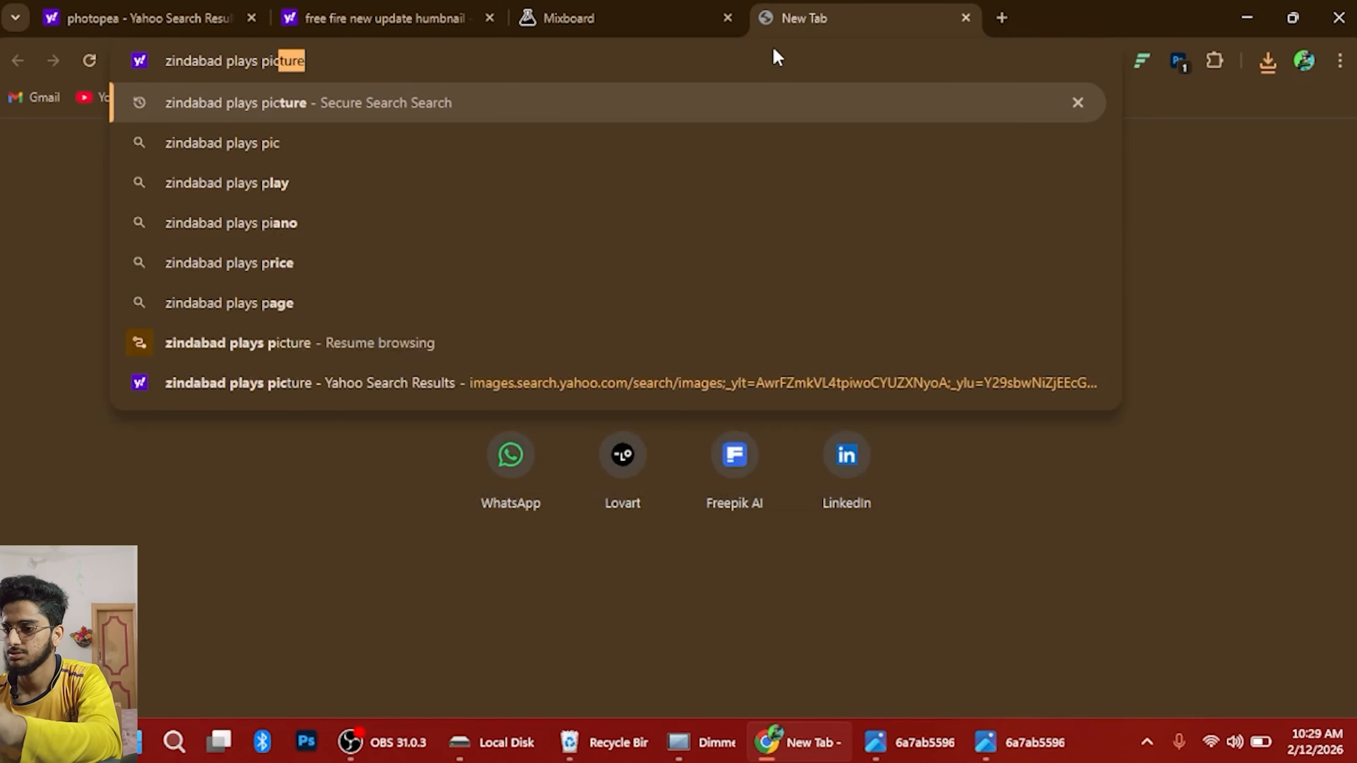
key(Return)
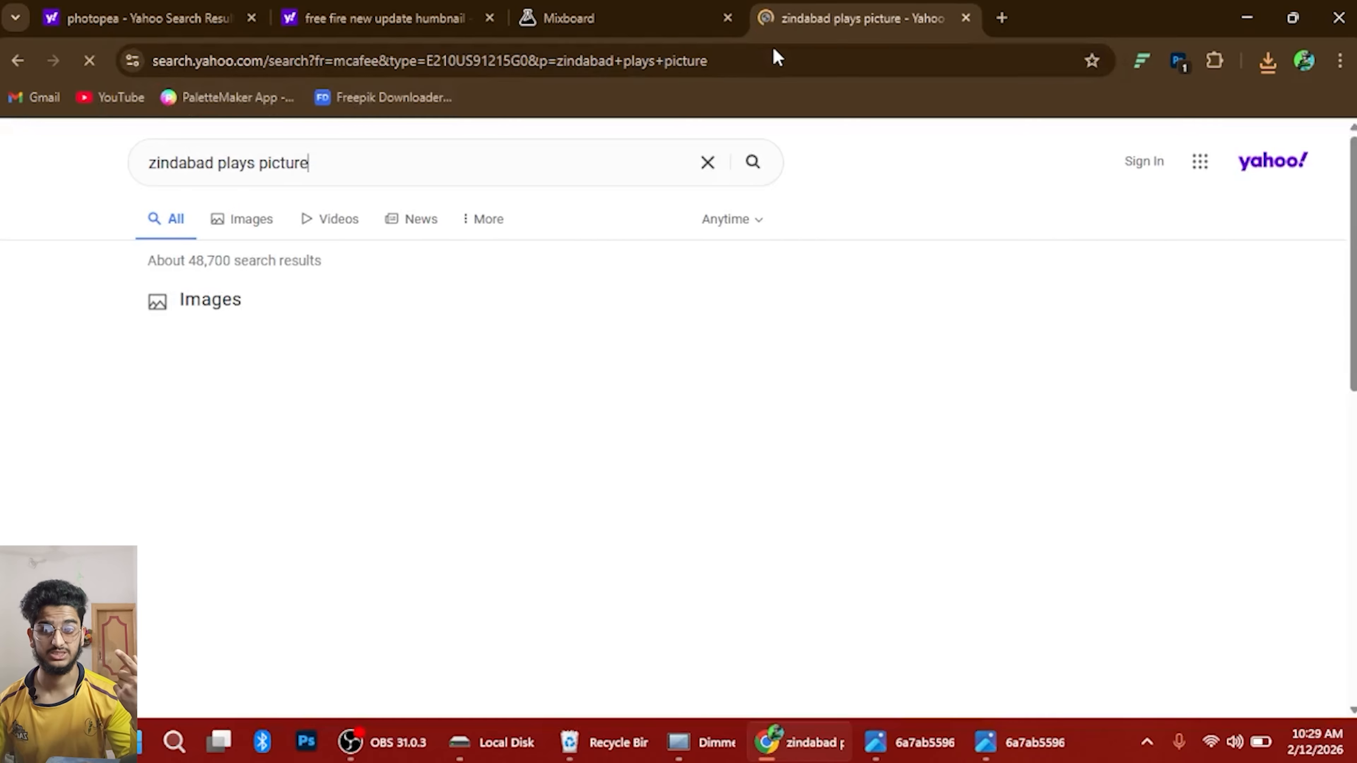
click(243, 219)
Look through the Zindabad Plays image results for a clear portrait photo suitable for the thumbnail
scroll(338, 417, down, 8)
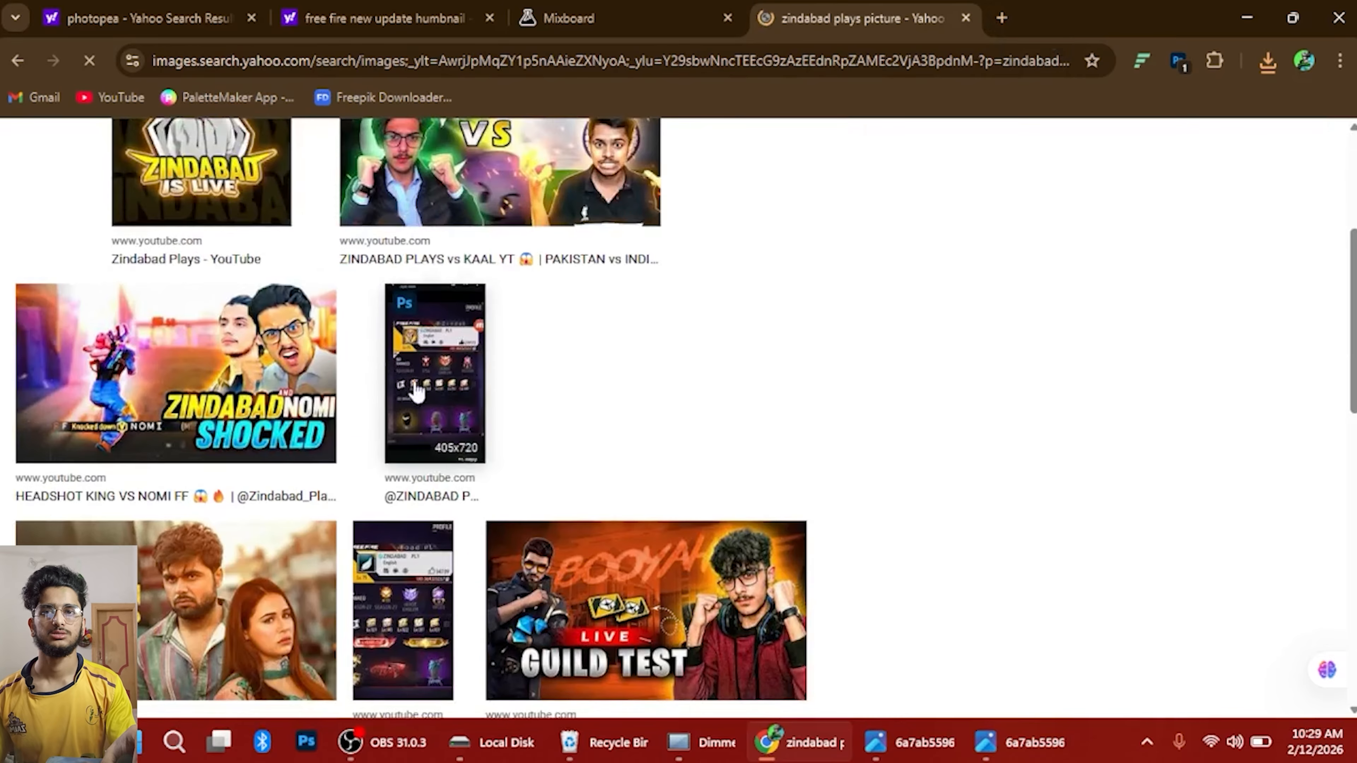
scroll(337, 417, down, 15)
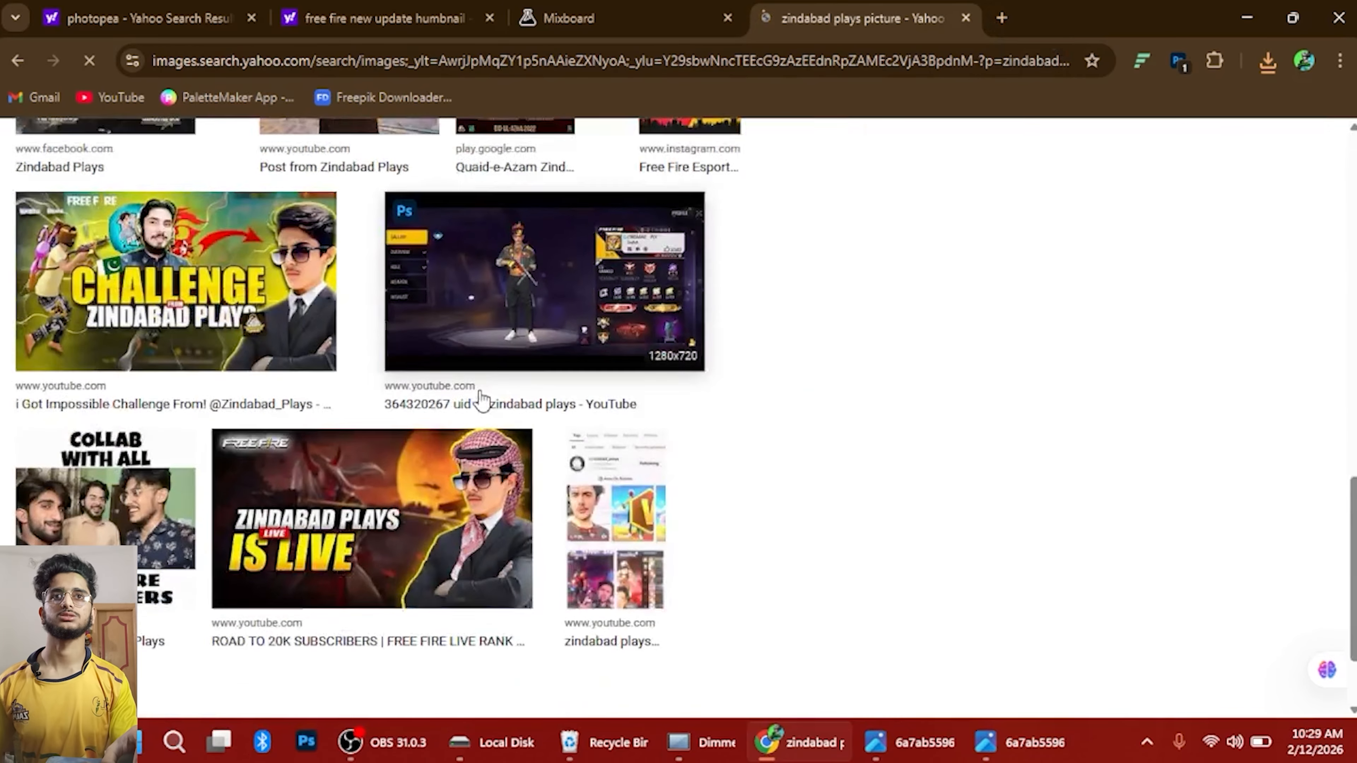
scroll(1190, 409, up, 15)
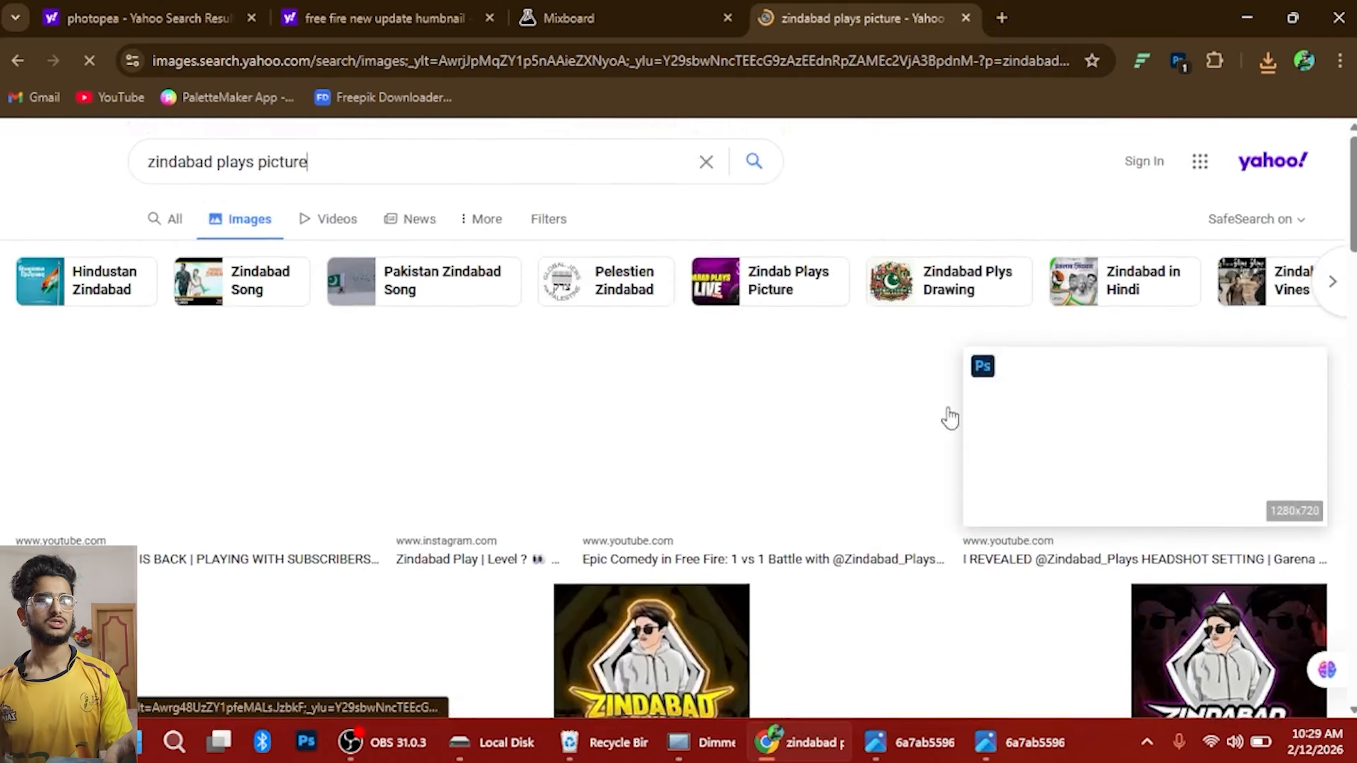
scroll(949, 415, down, 20)
scroll(790, 427, down, 7)
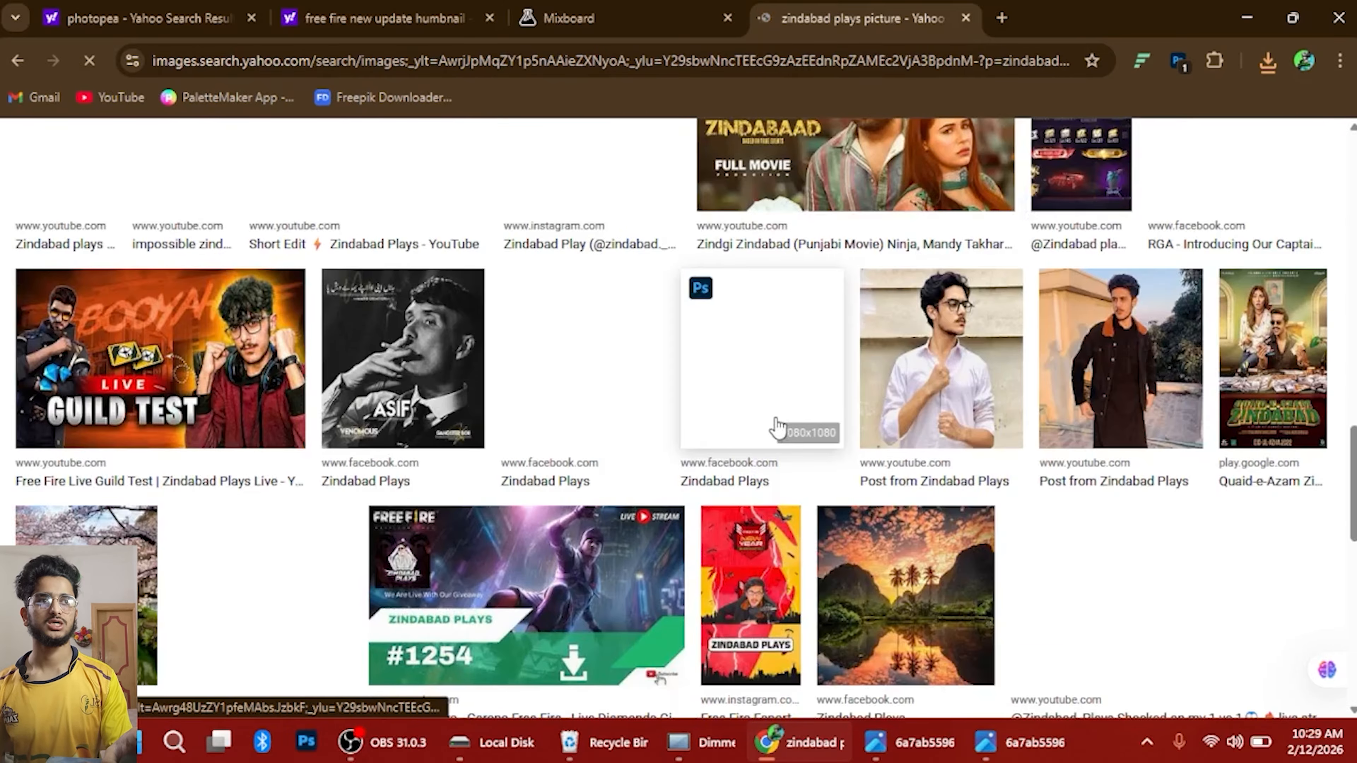
scroll(1096, 385, down, 7)
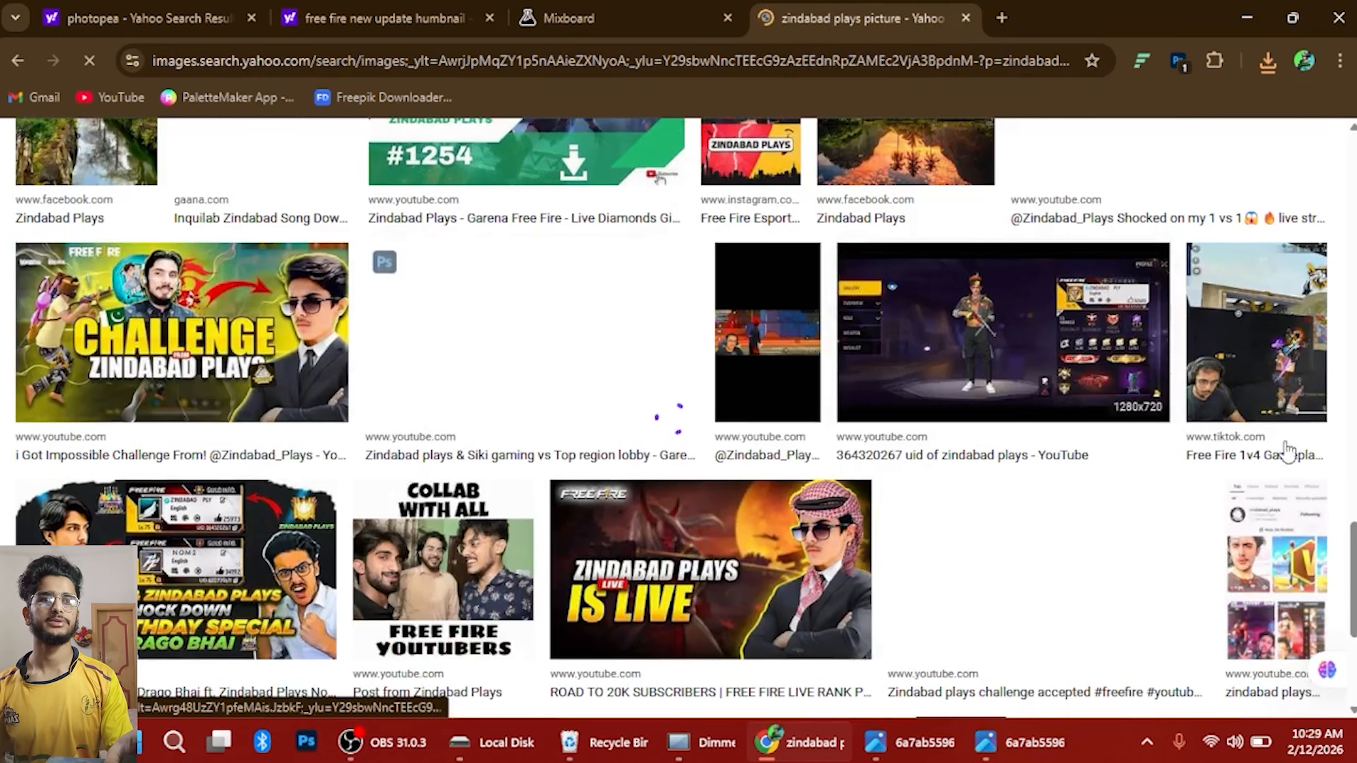
scroll(1287, 452, down, 5)
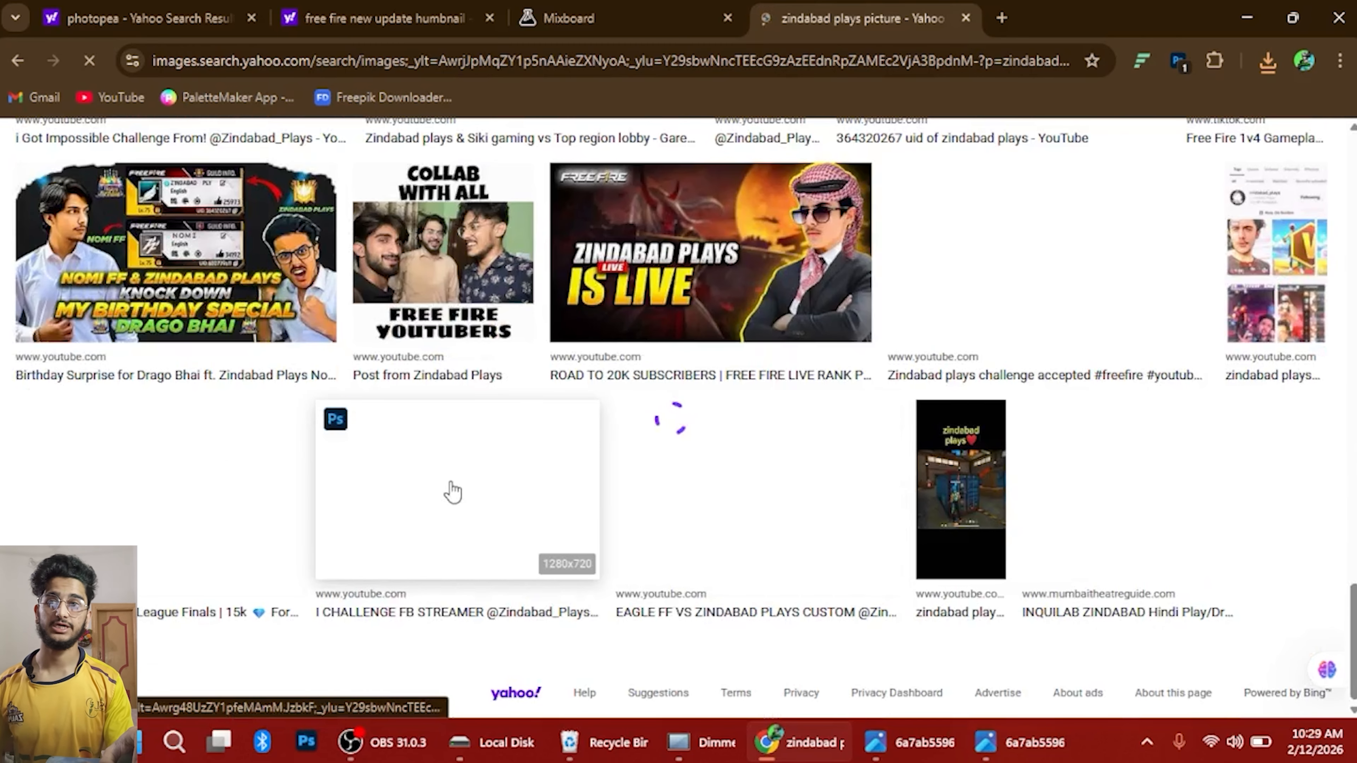
scroll(1091, 448, up, 8)
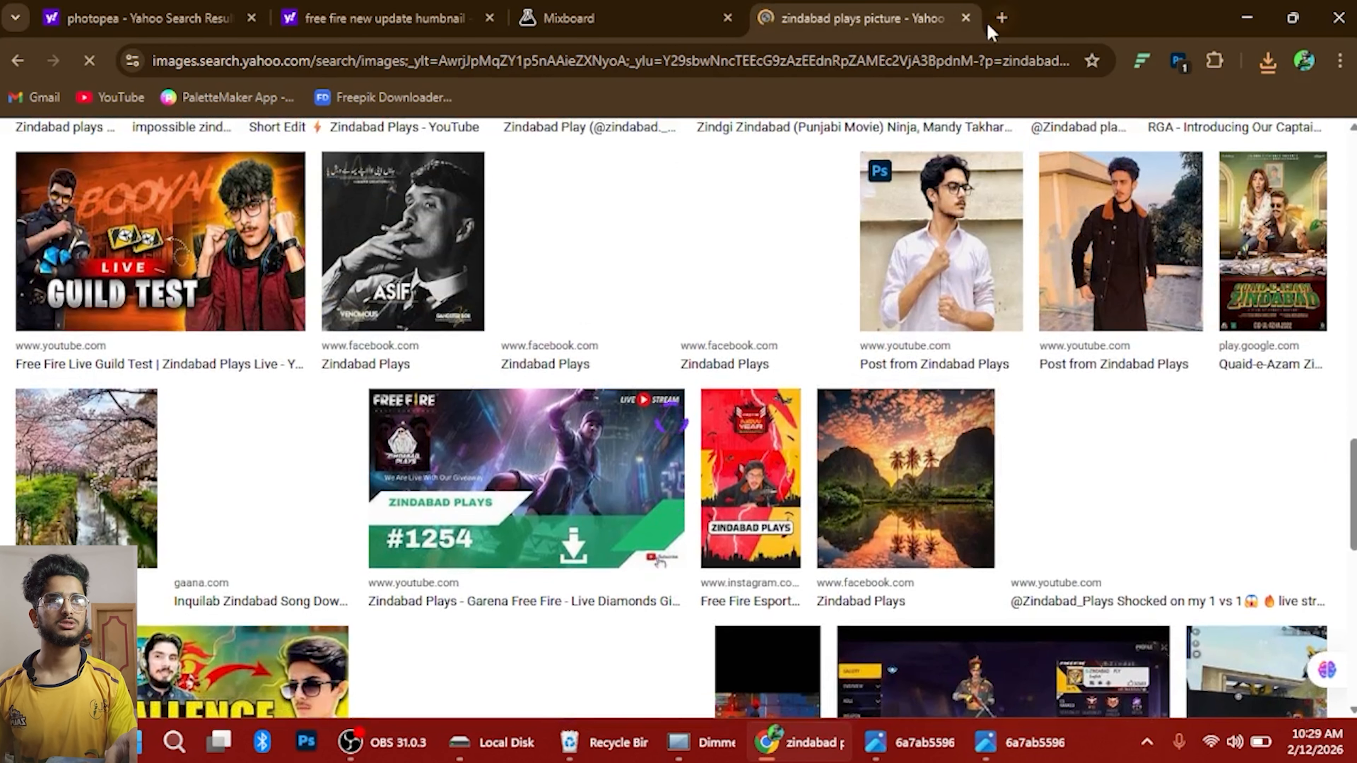
Search the web for "picsart image upscale" in a new tab
click(1000, 17)
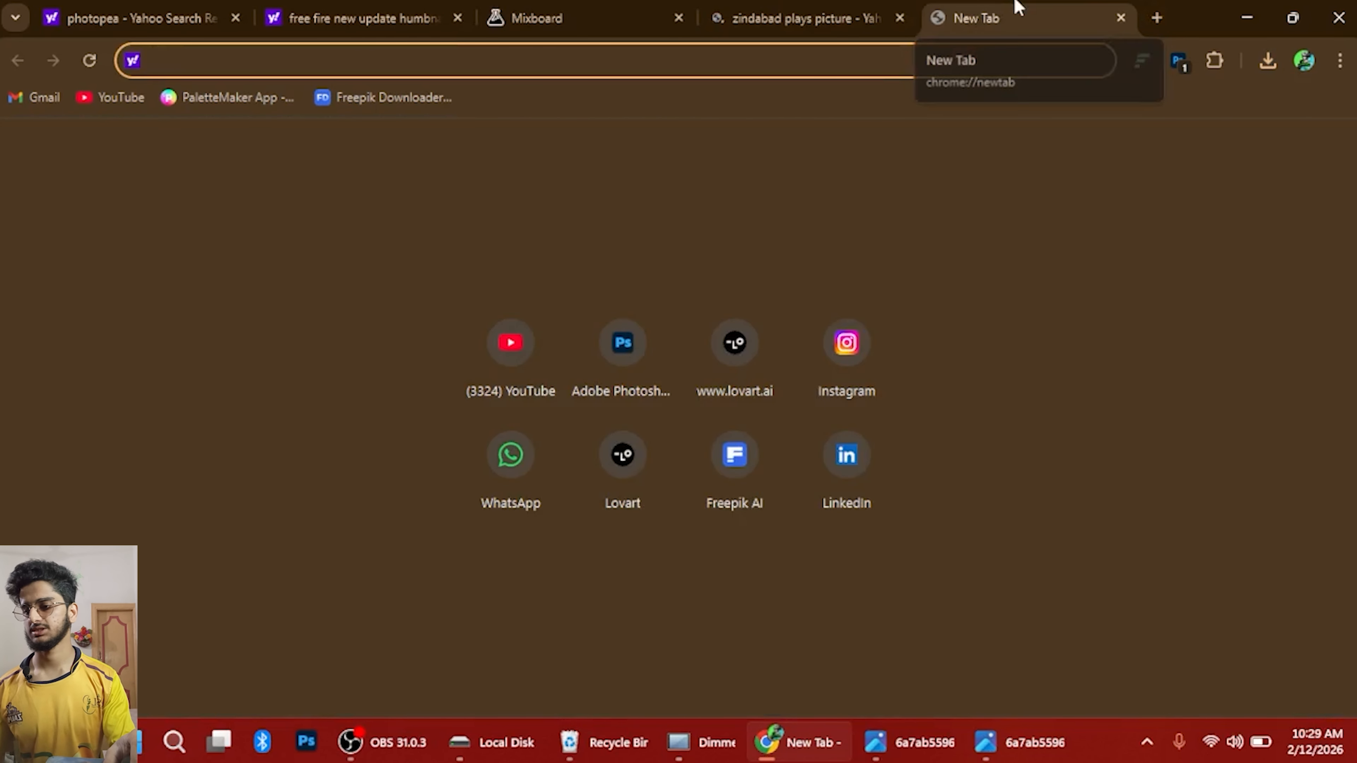
text(pi)
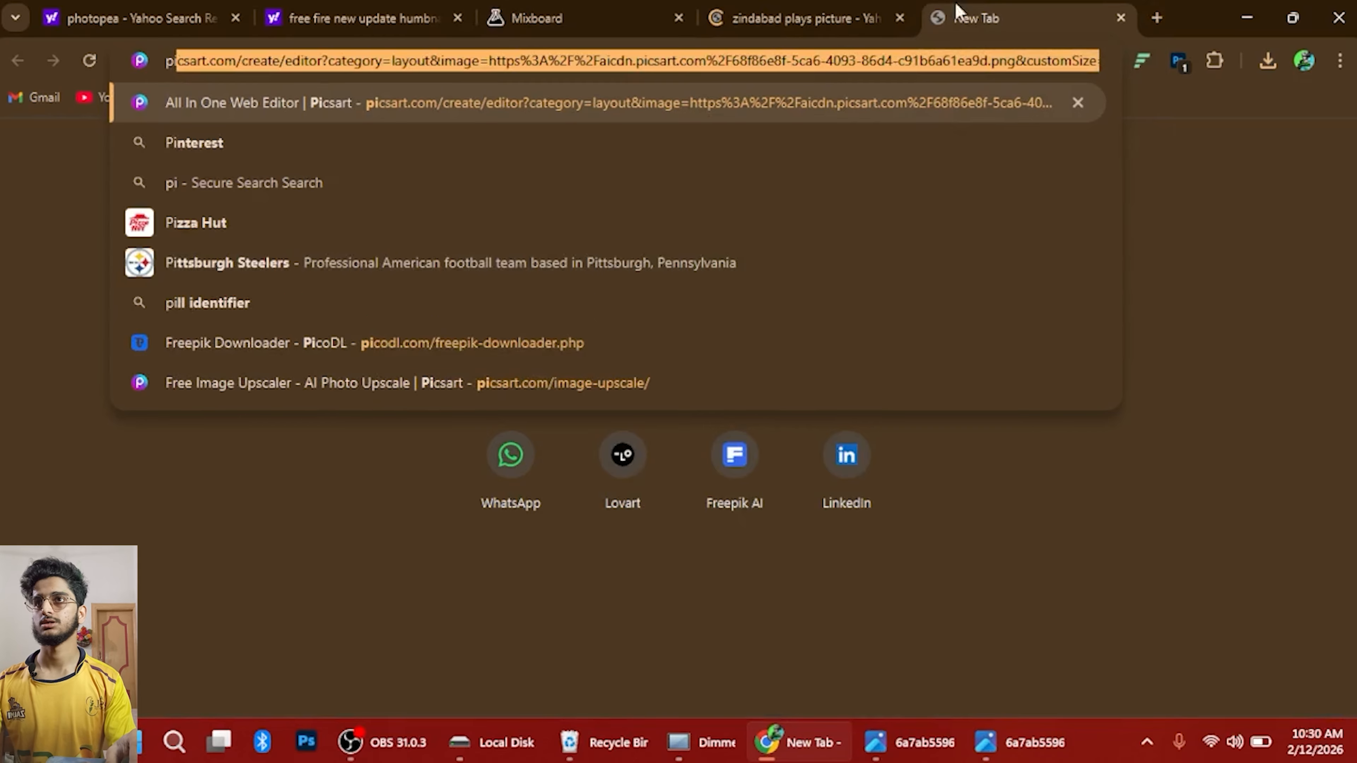
text(c)
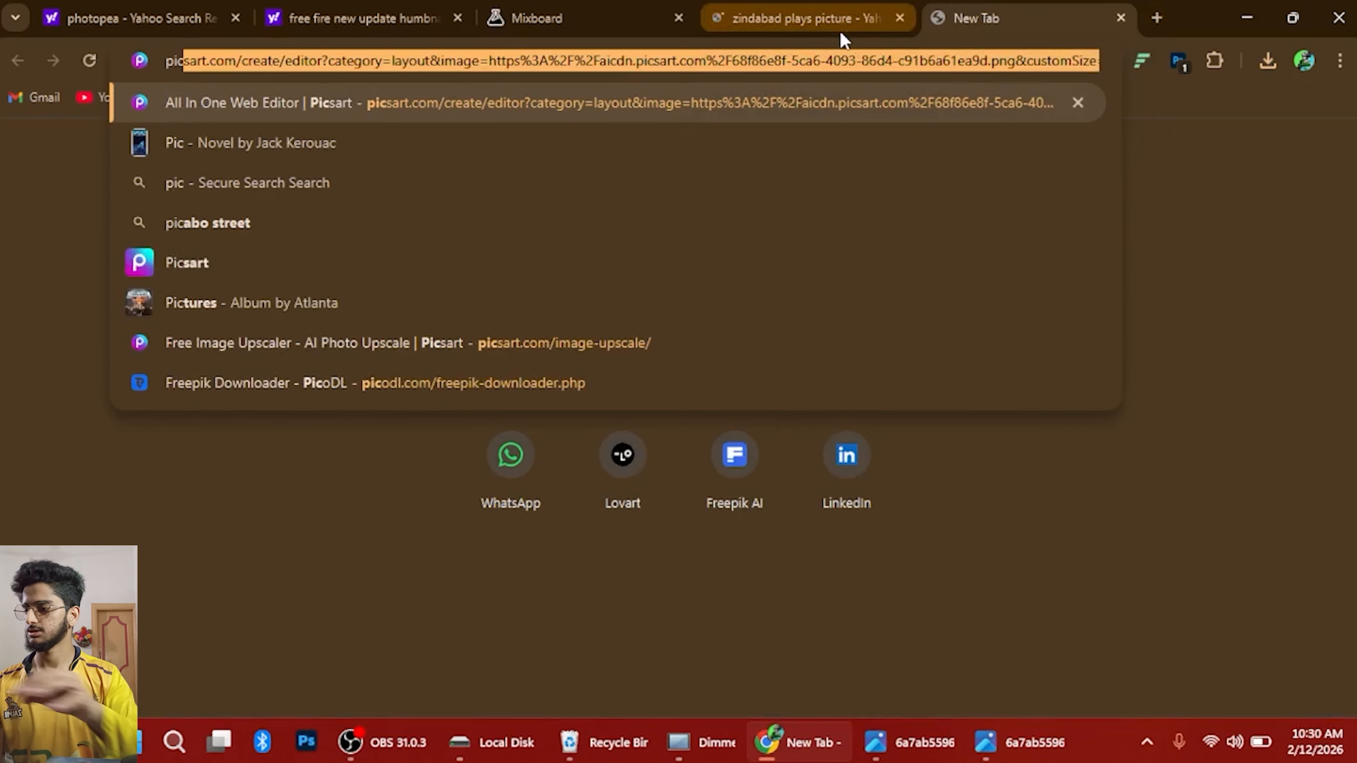
text(sart )
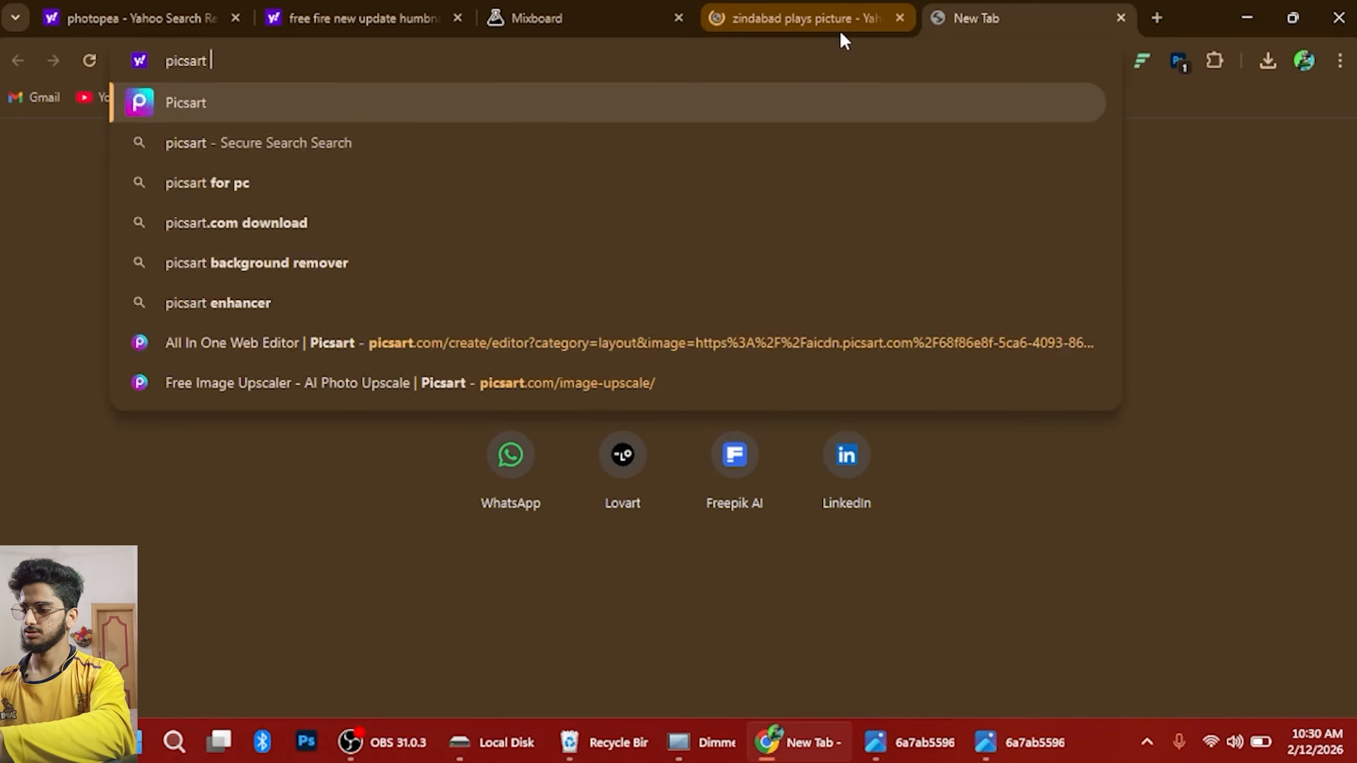
text(i)
text(mag)
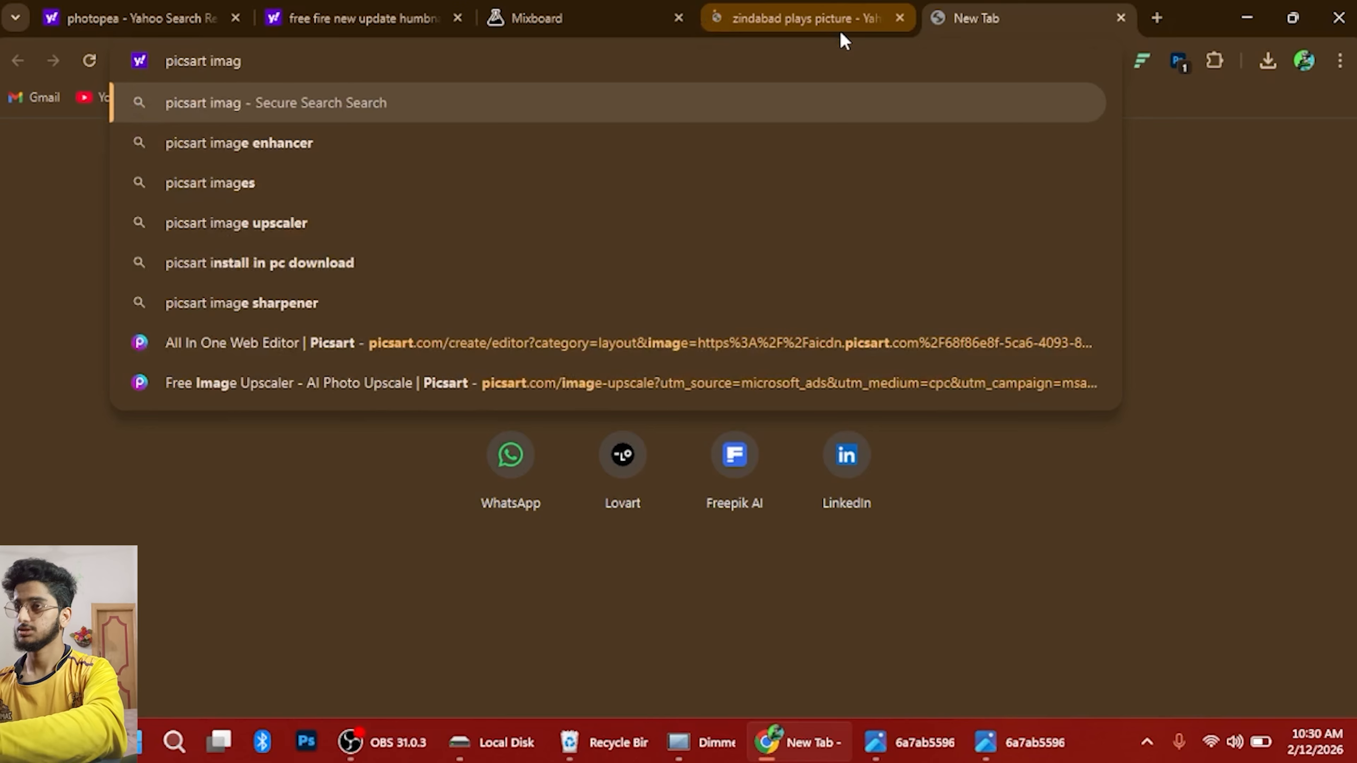
text(e ups)
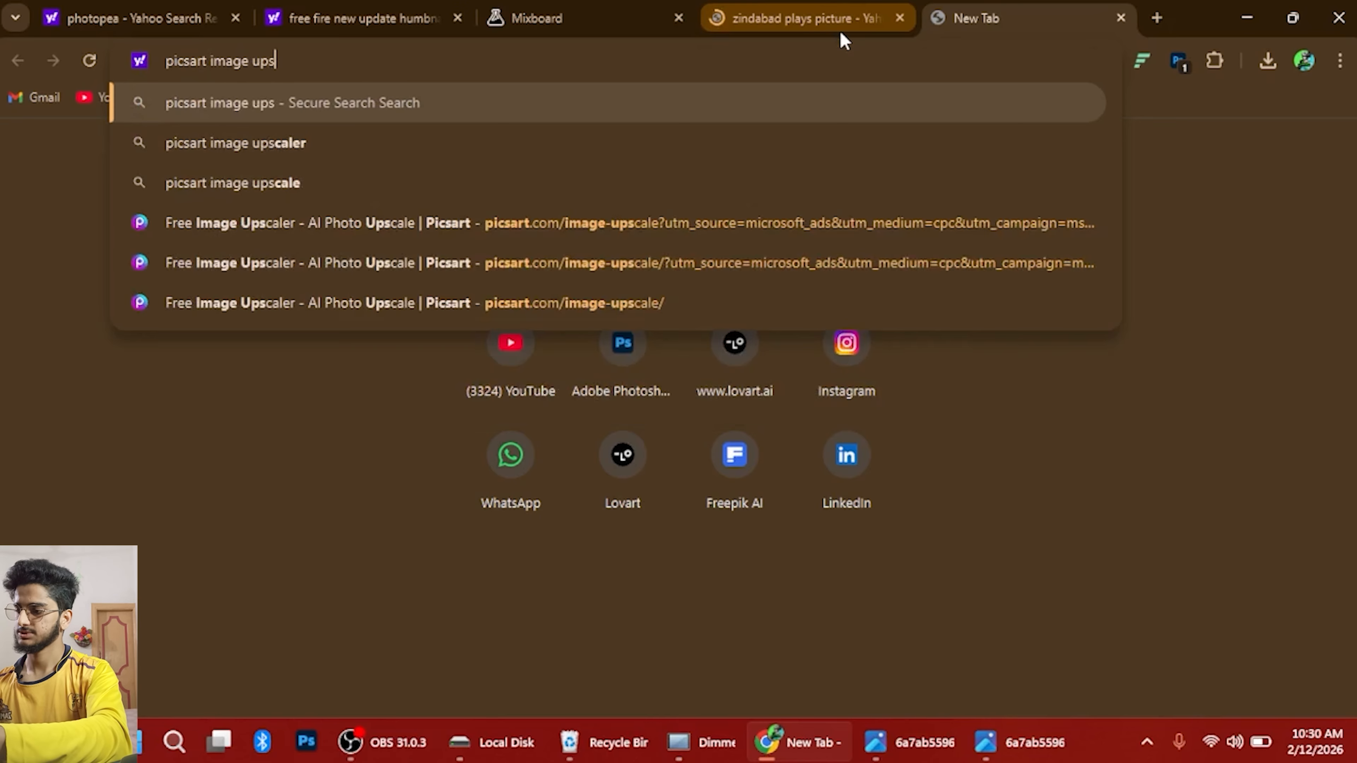
text(cale)
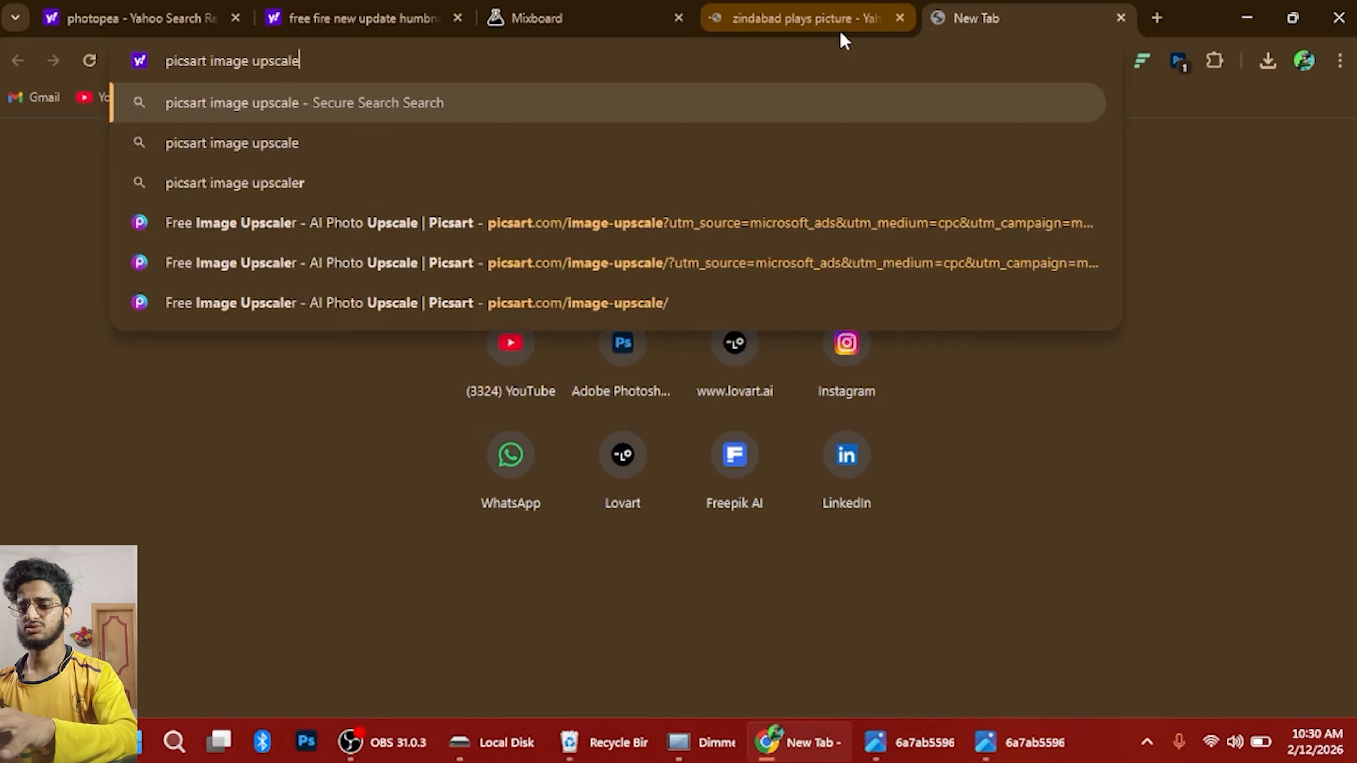
key(Return)
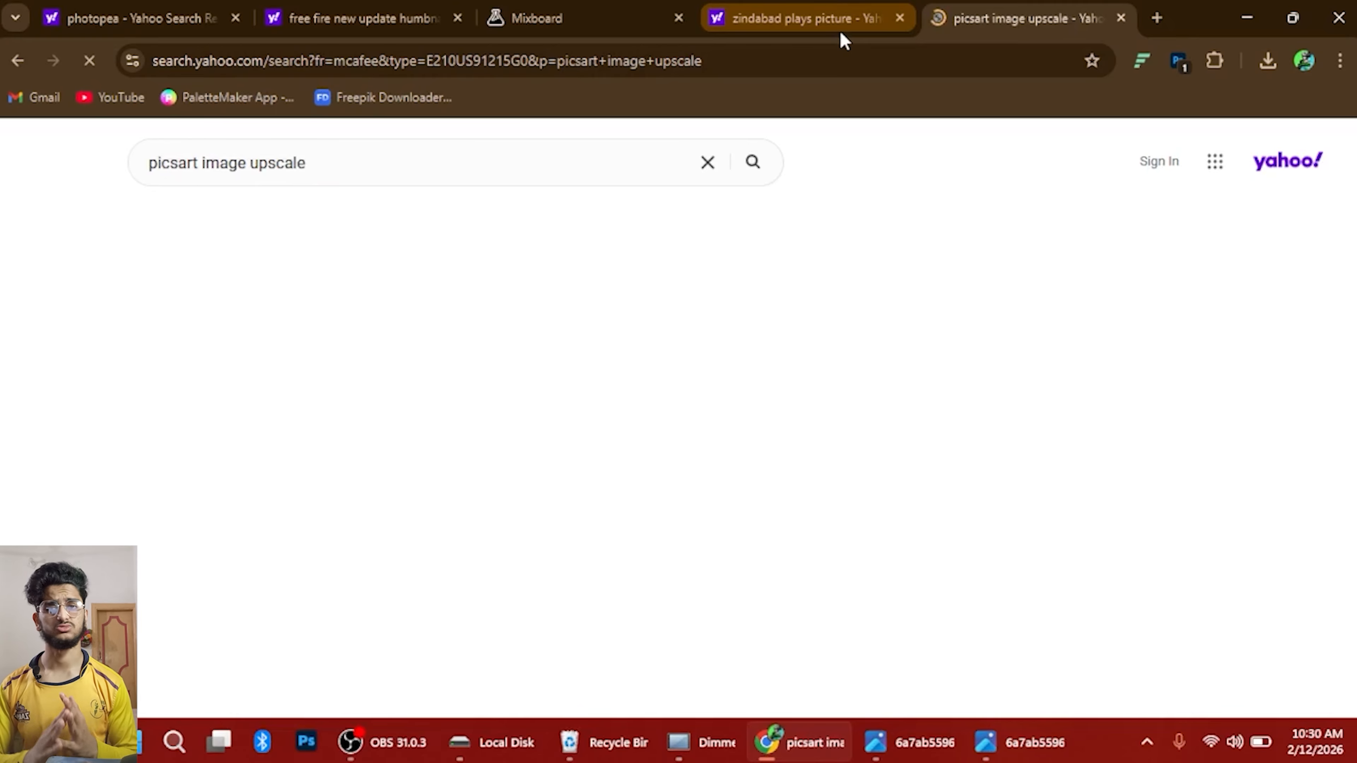
Return to the Zindabad Plays image results, open the white-shirt portrait and save it to Local Disk (D:) as unnamed.jpg
click(825, 17)
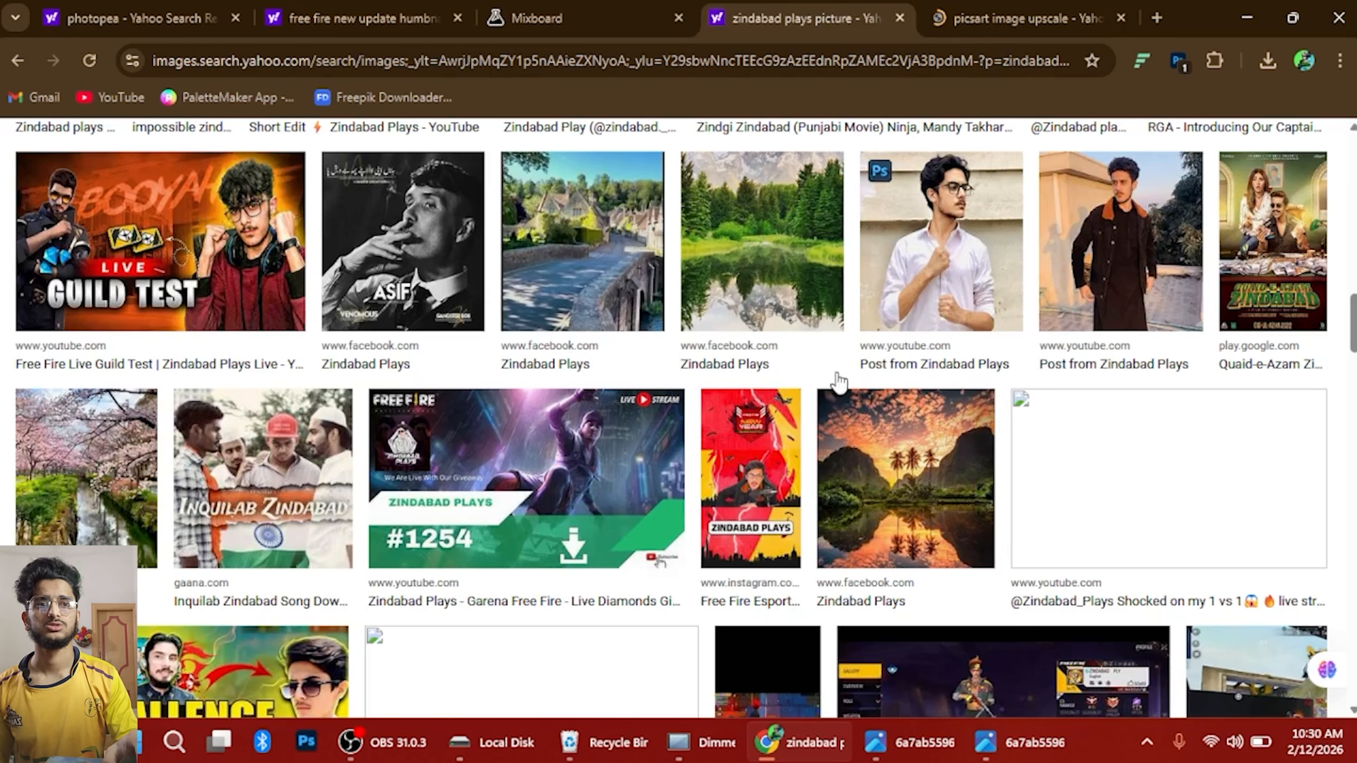
click(942, 245)
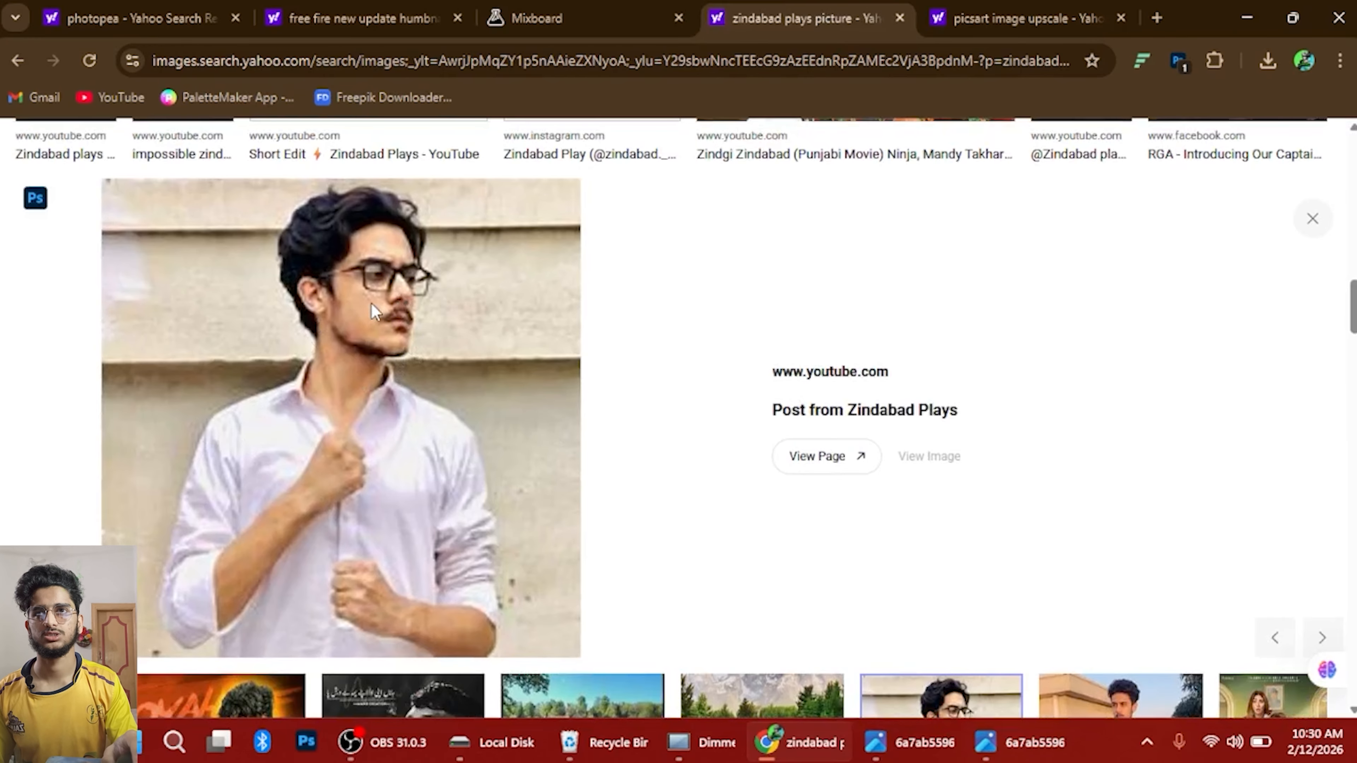
scroll(327, 353, down, 2)
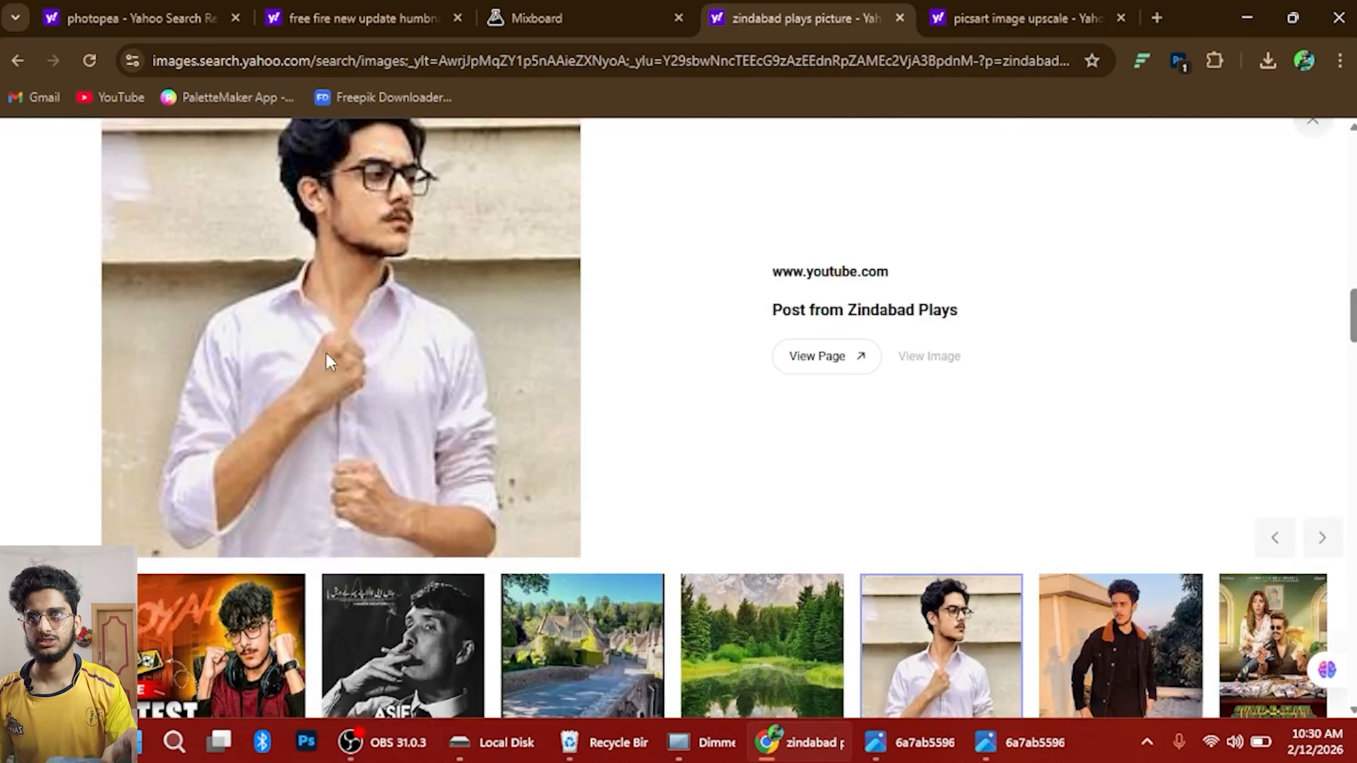
scroll(457, 327, up, 4)
scroll(443, 374, down, 5)
scroll(699, 449, up, 7)
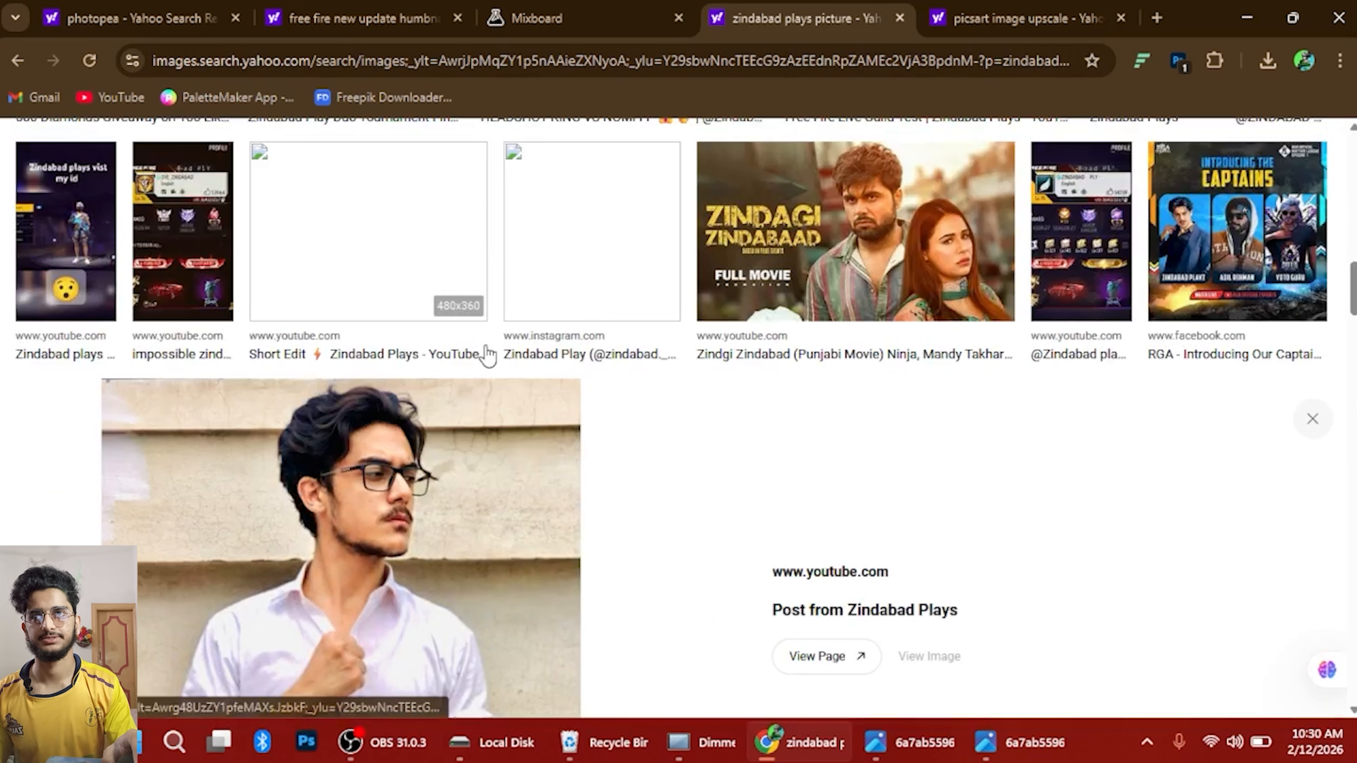
scroll(393, 540, down, 1)
scroll(392, 541, down, 3)
right_click(431, 309)
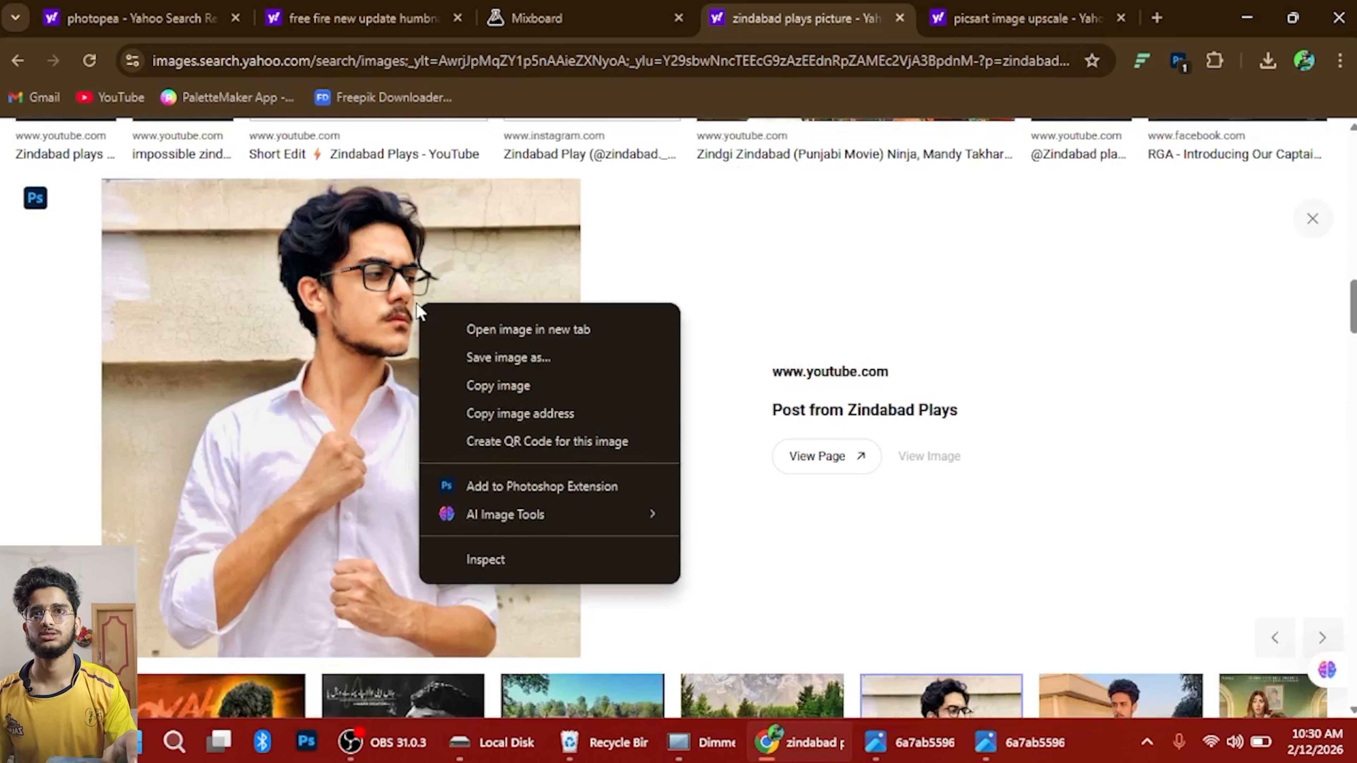
click(507, 359)
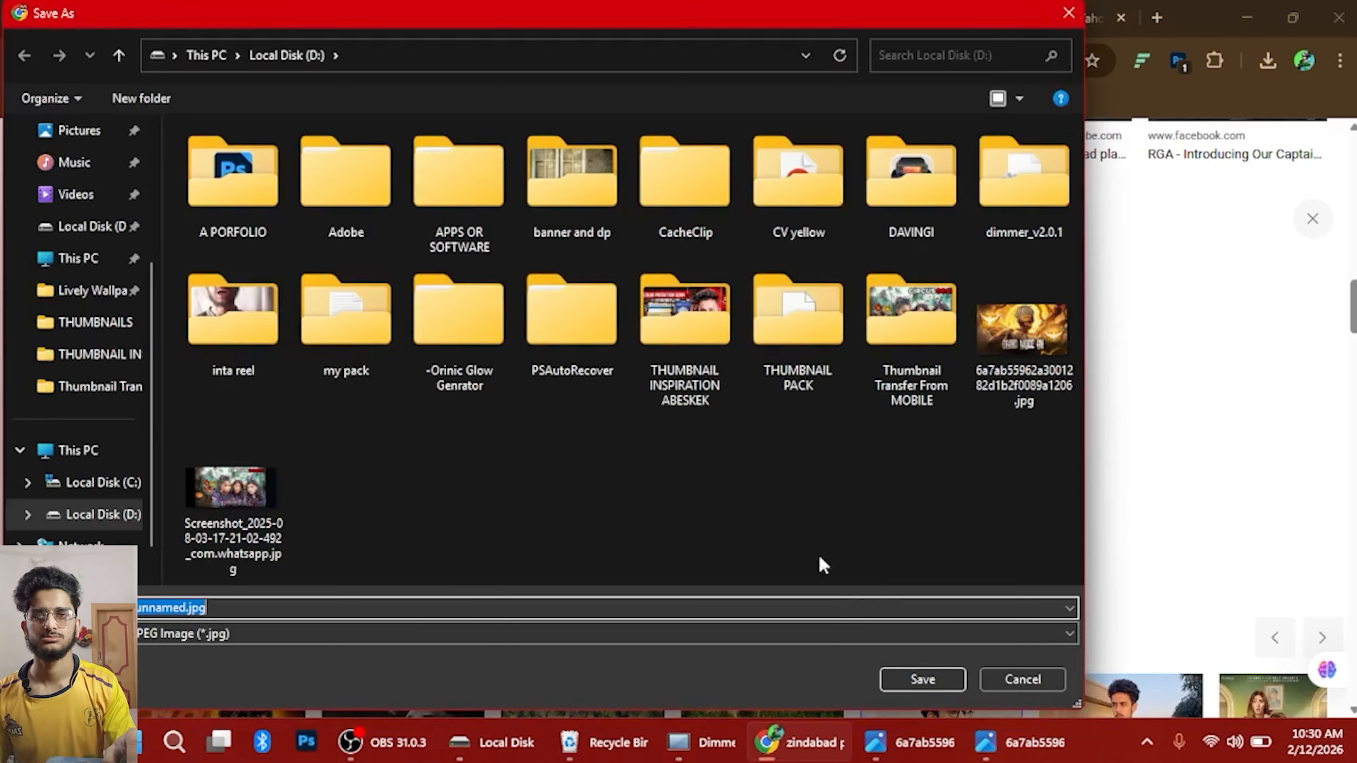
click(920, 680)
Open Picsart's Free AI Image Upscaler from the upscale search results and upload unnamed.jpg from Local Disk (D:)
click(971, 30)
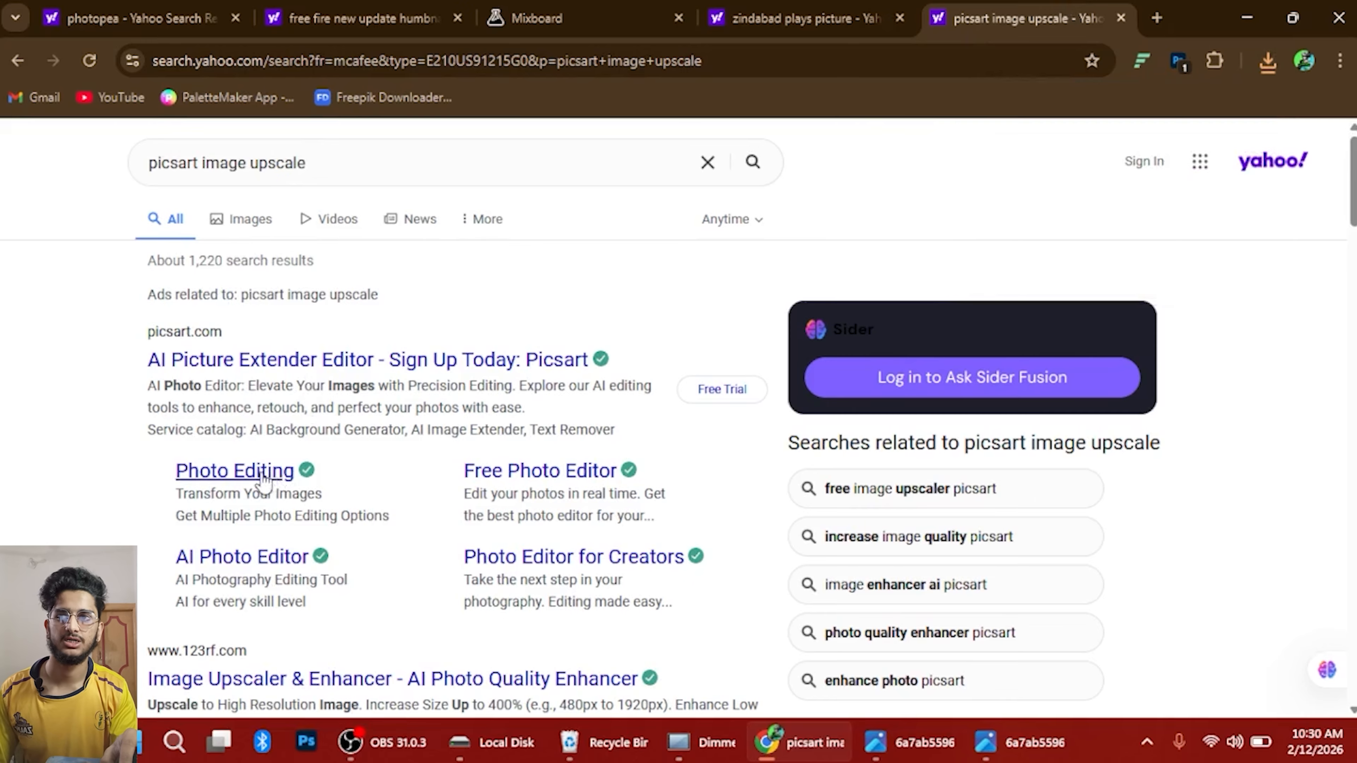
click(243, 354)
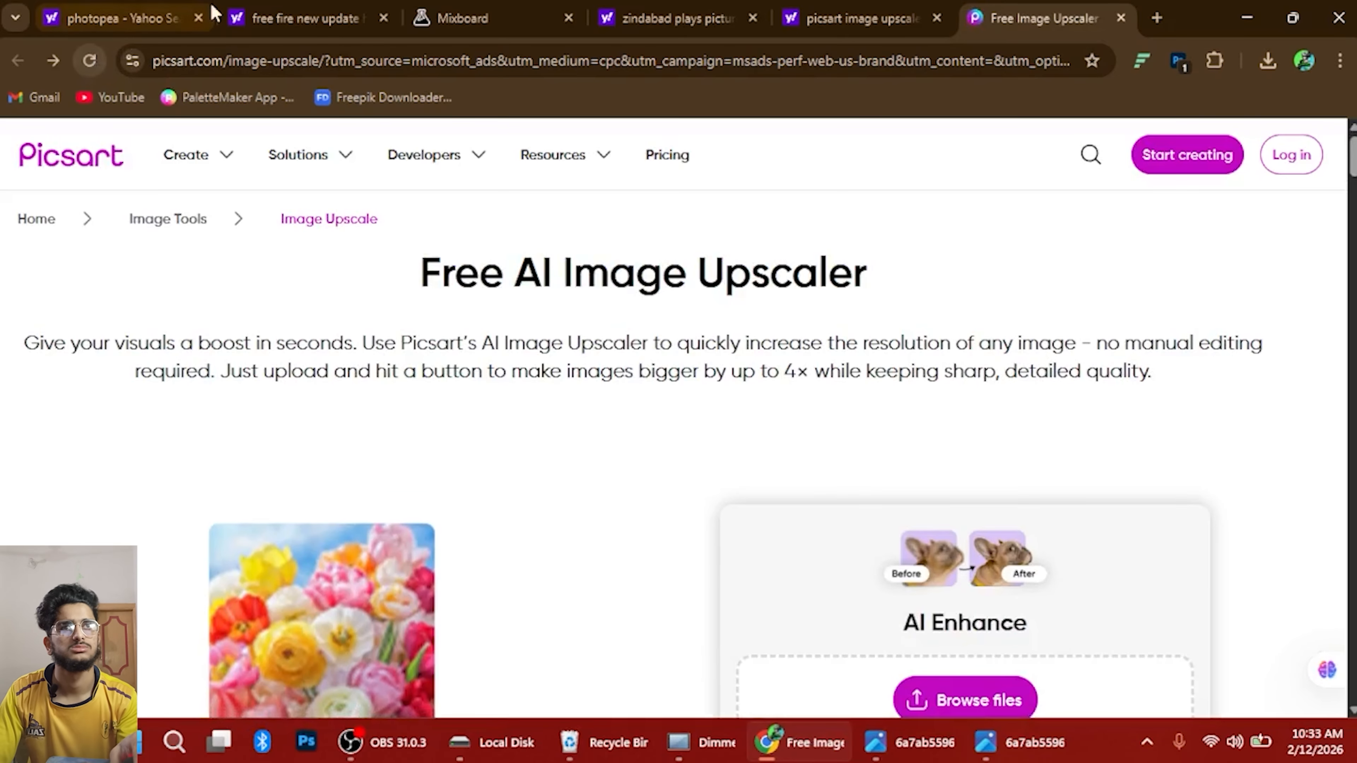
scroll(1054, 524, down, 3)
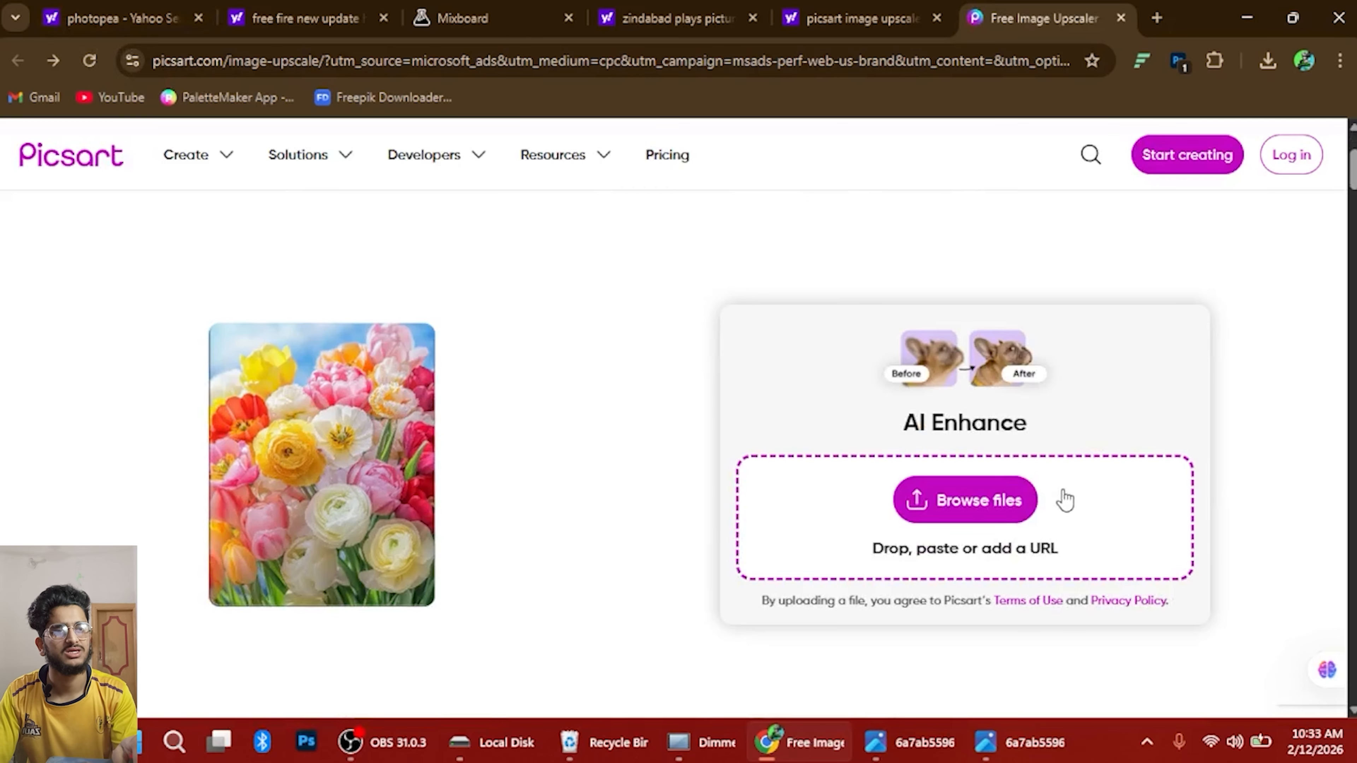
click(1000, 494)
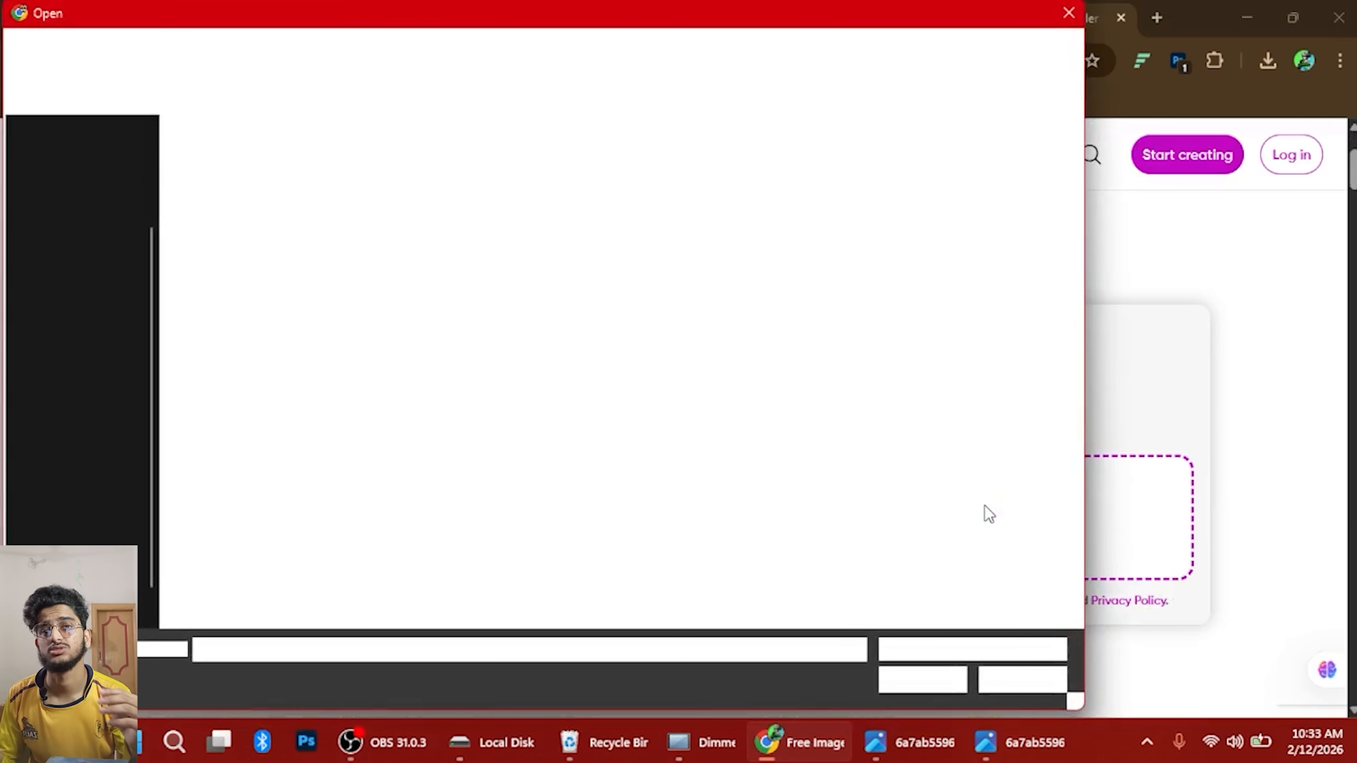
click(828, 512)
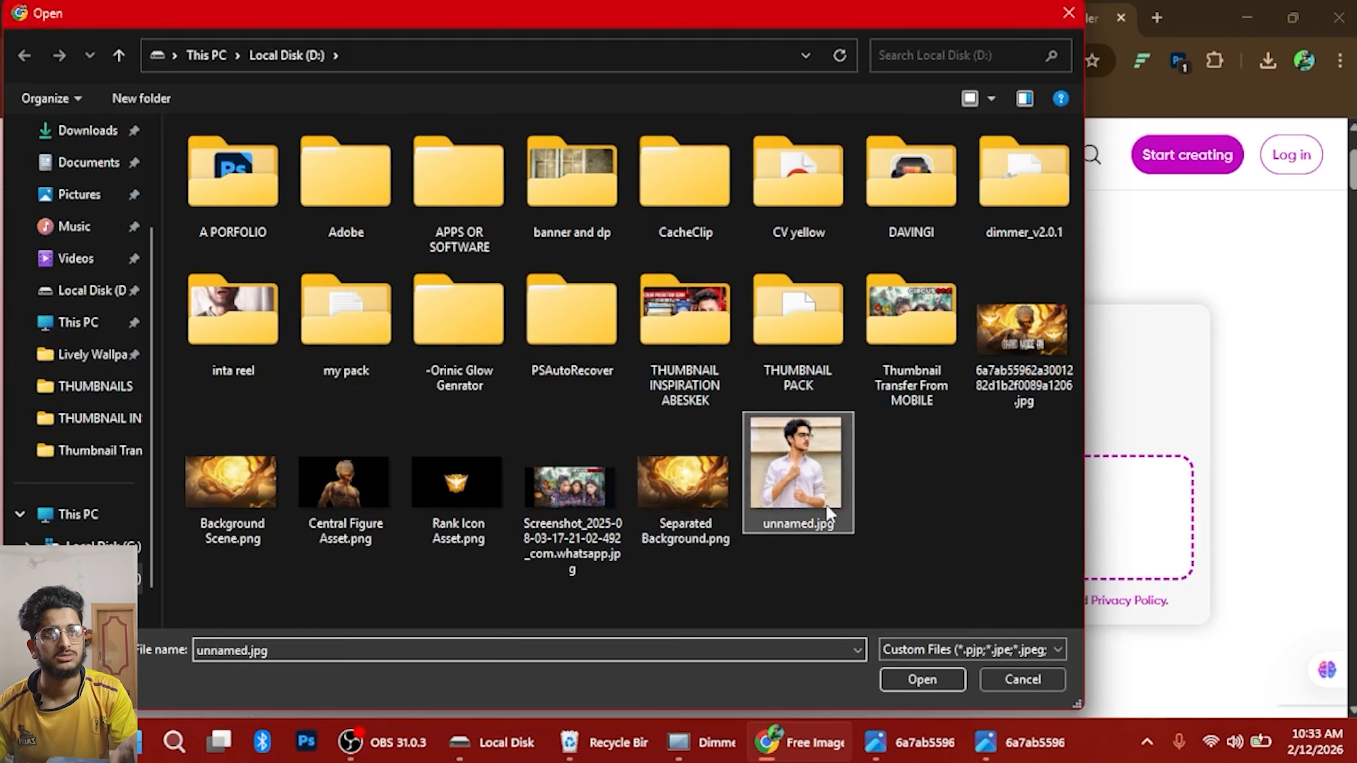
click(923, 679)
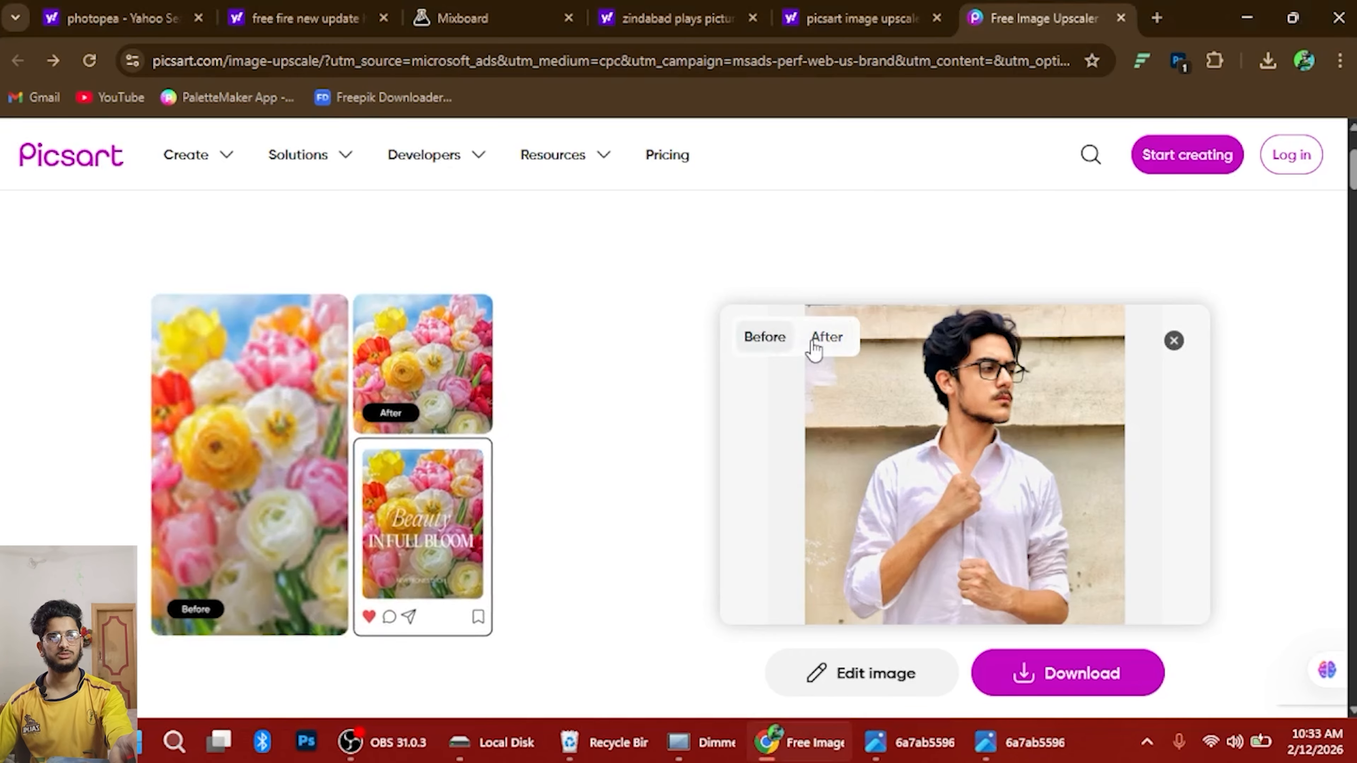
Show the After version of the enhanced portrait and download it as the free 4096 x 4096px low-res image
click(812, 342)
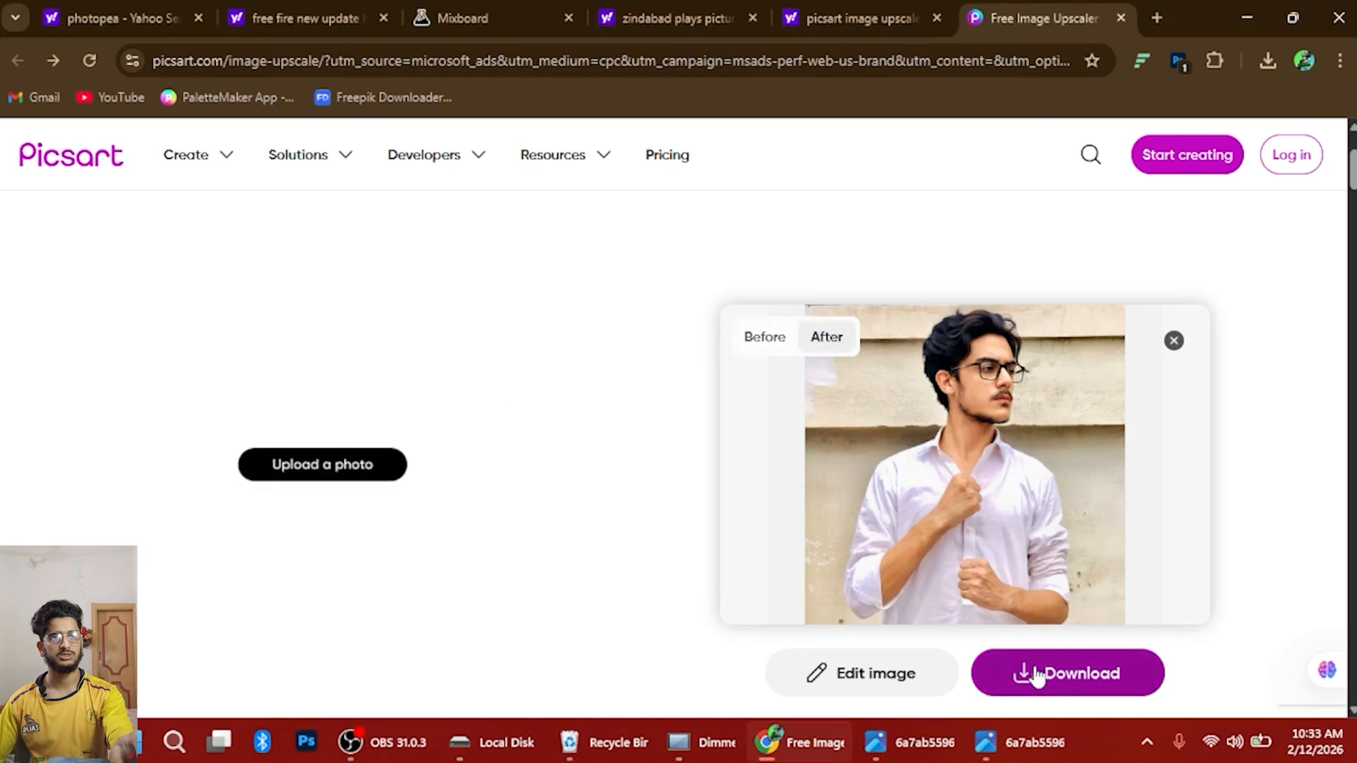
scroll(1034, 672, down, 5)
scroll(1054, 603, up, 2)
click(1078, 483)
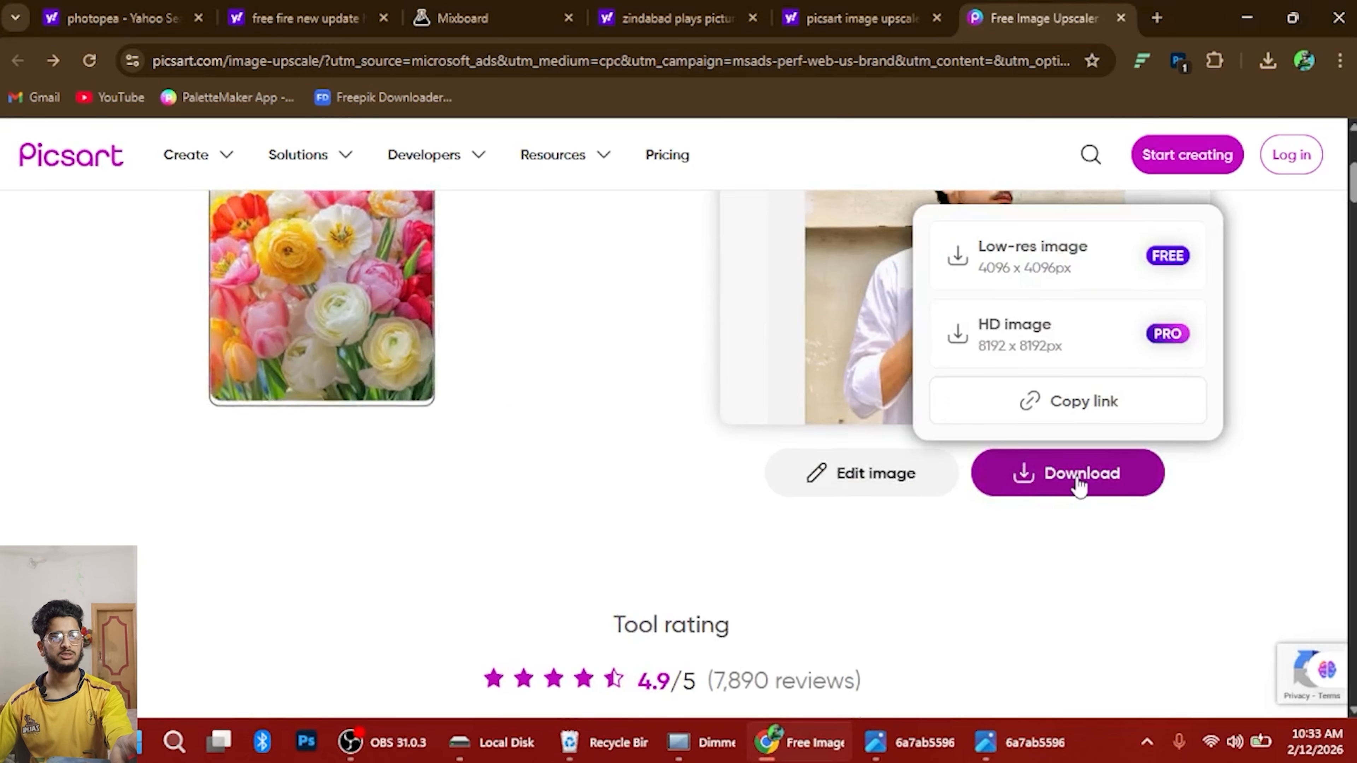
click(1095, 273)
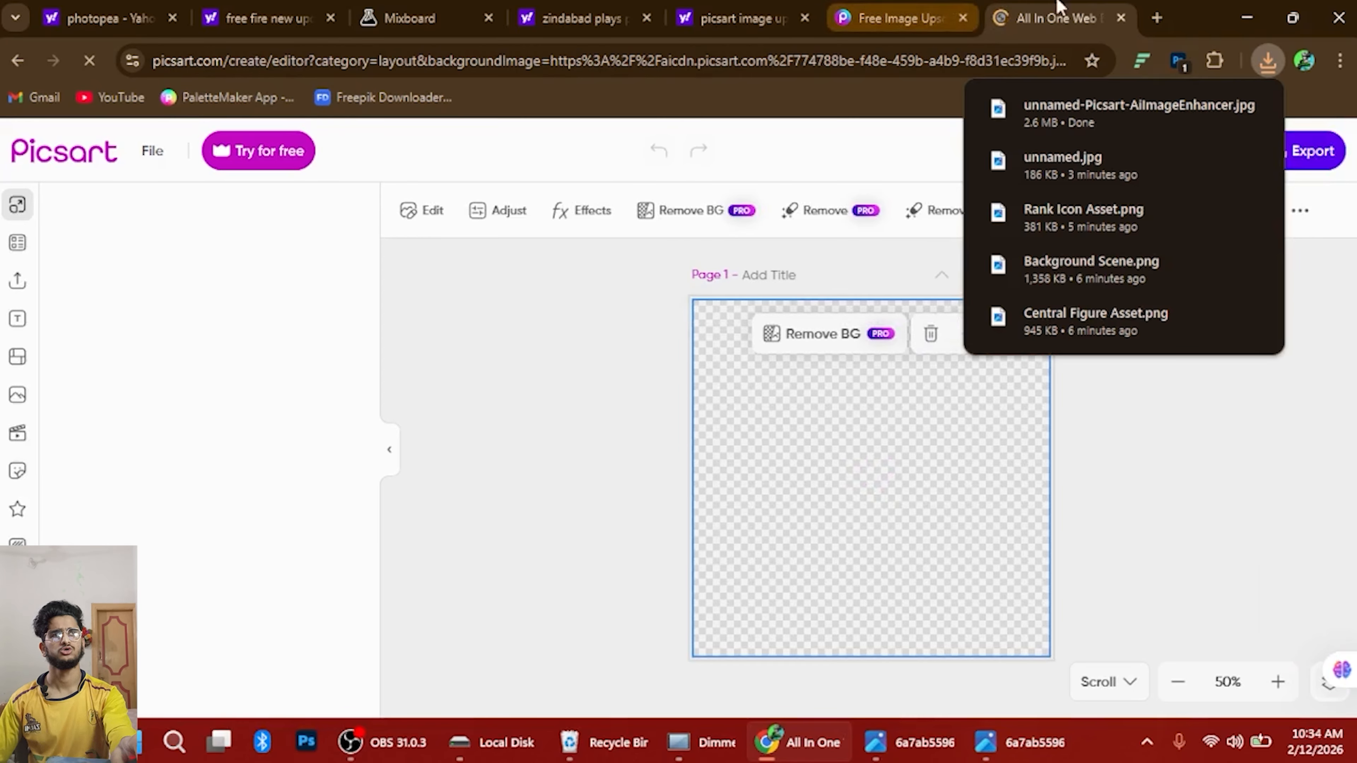
Close the Picsart editor tab and the image upscaler tab
click(1105, 19)
click(1121, 18)
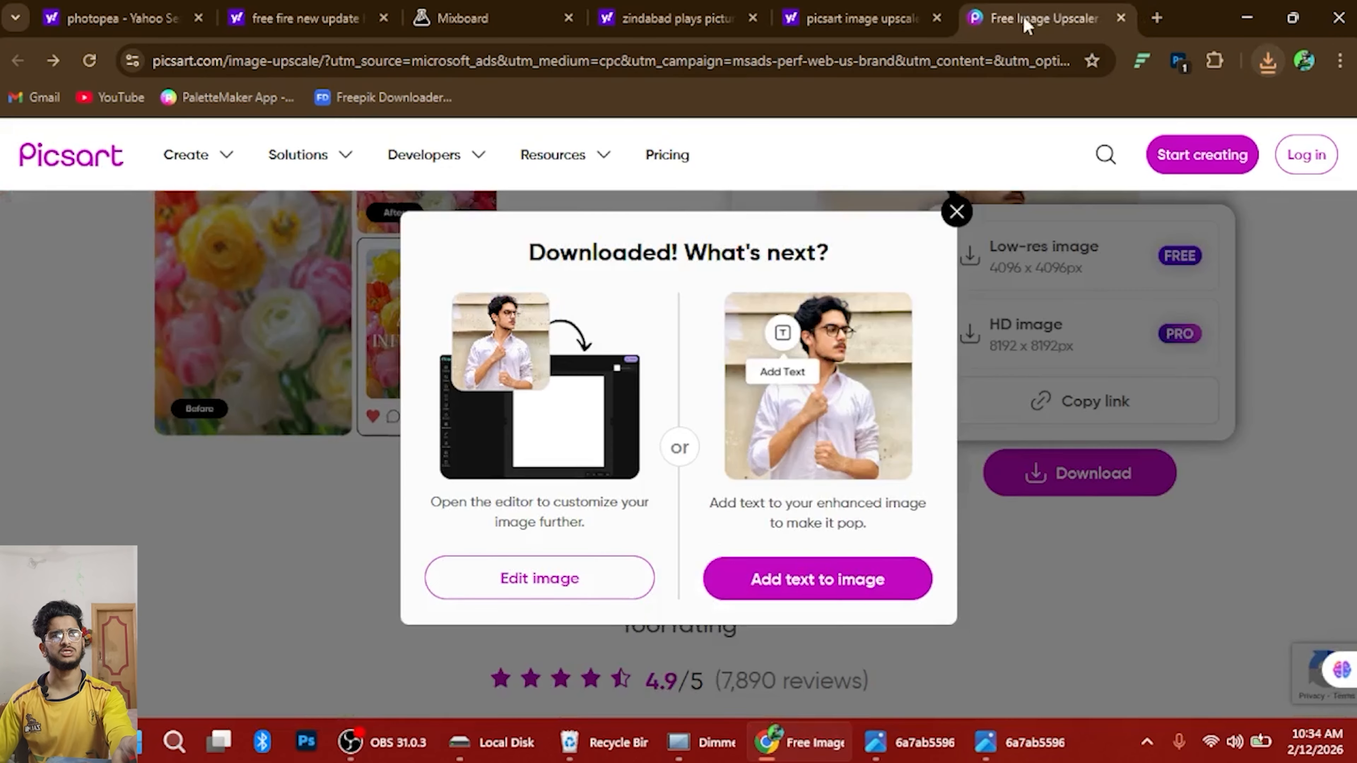
click(1127, 19)
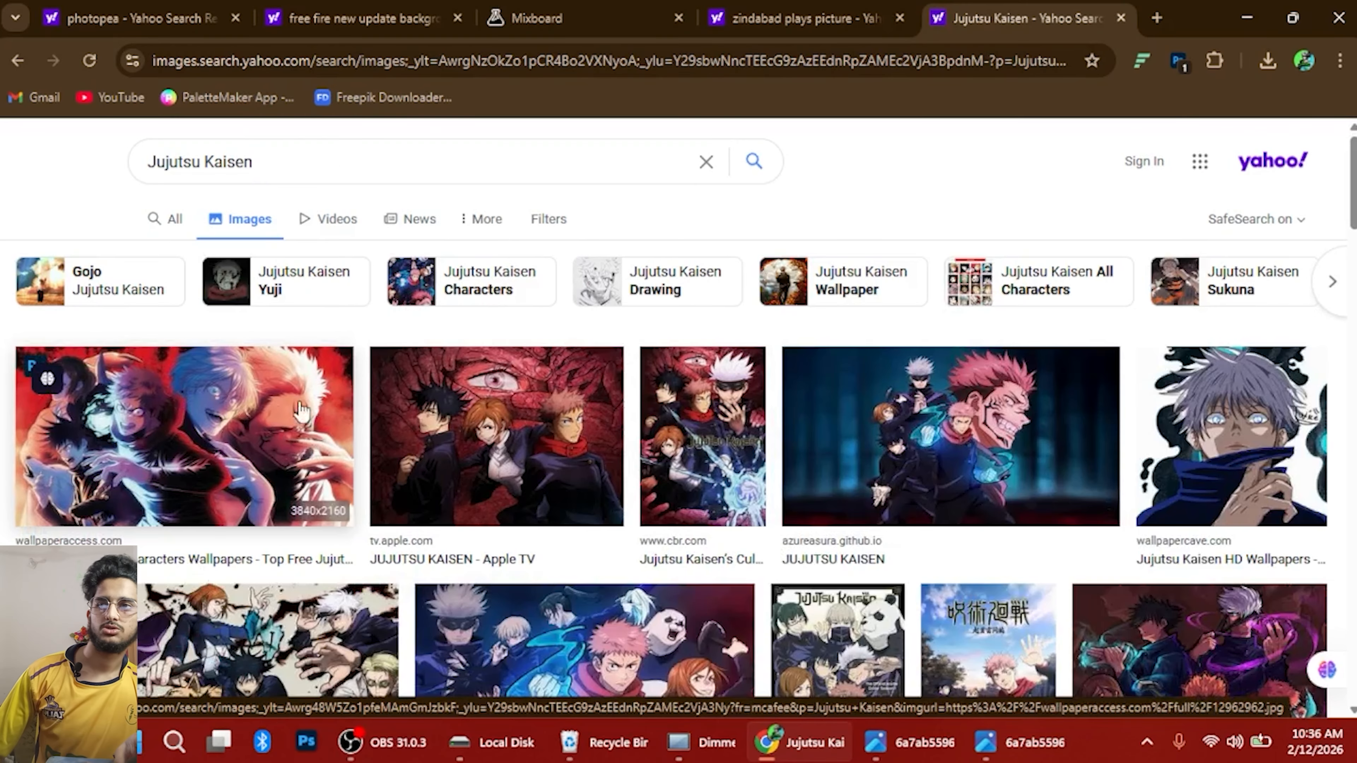
Browse the Jujutsu Kaisen image results for character artwork suitable for the thumbnail
scroll(195, 342, down, 2)
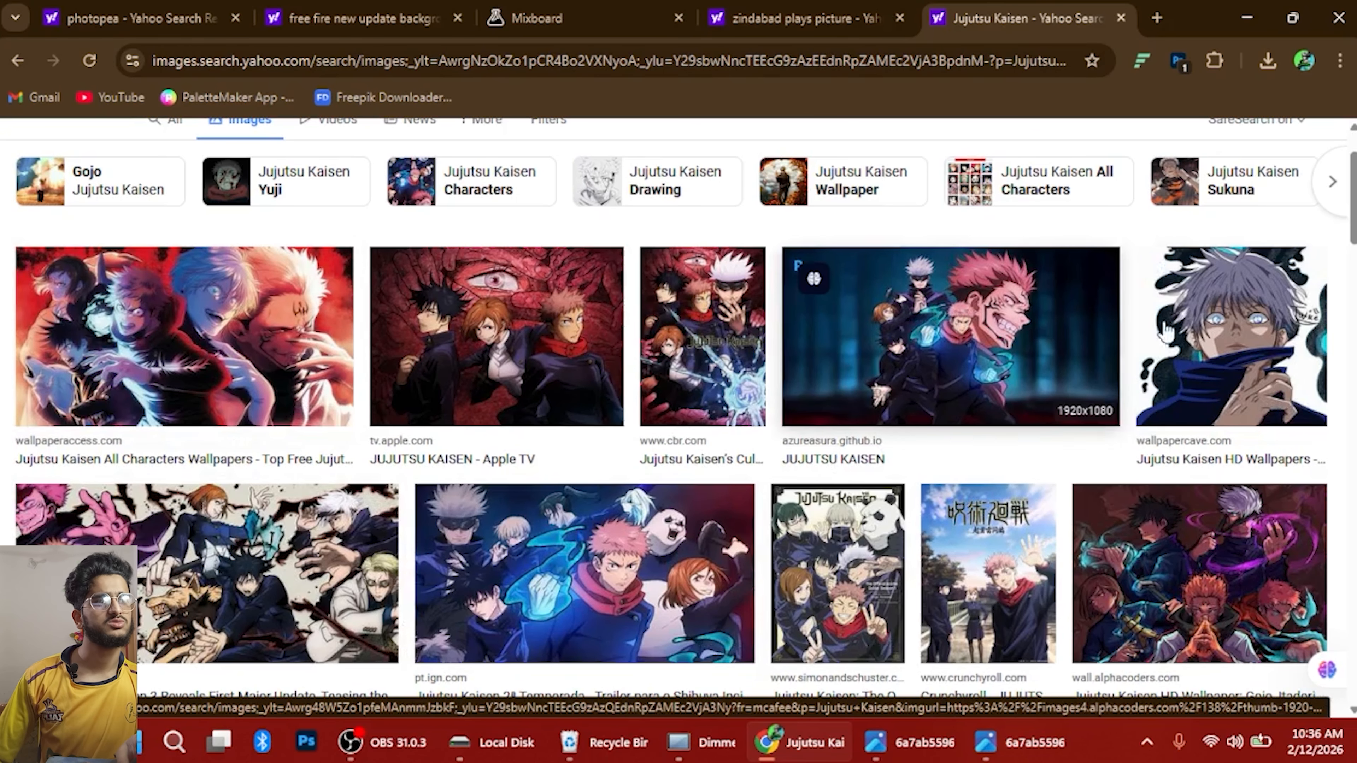
scroll(909, 428, down, 2)
scroll(840, 476, down, 3)
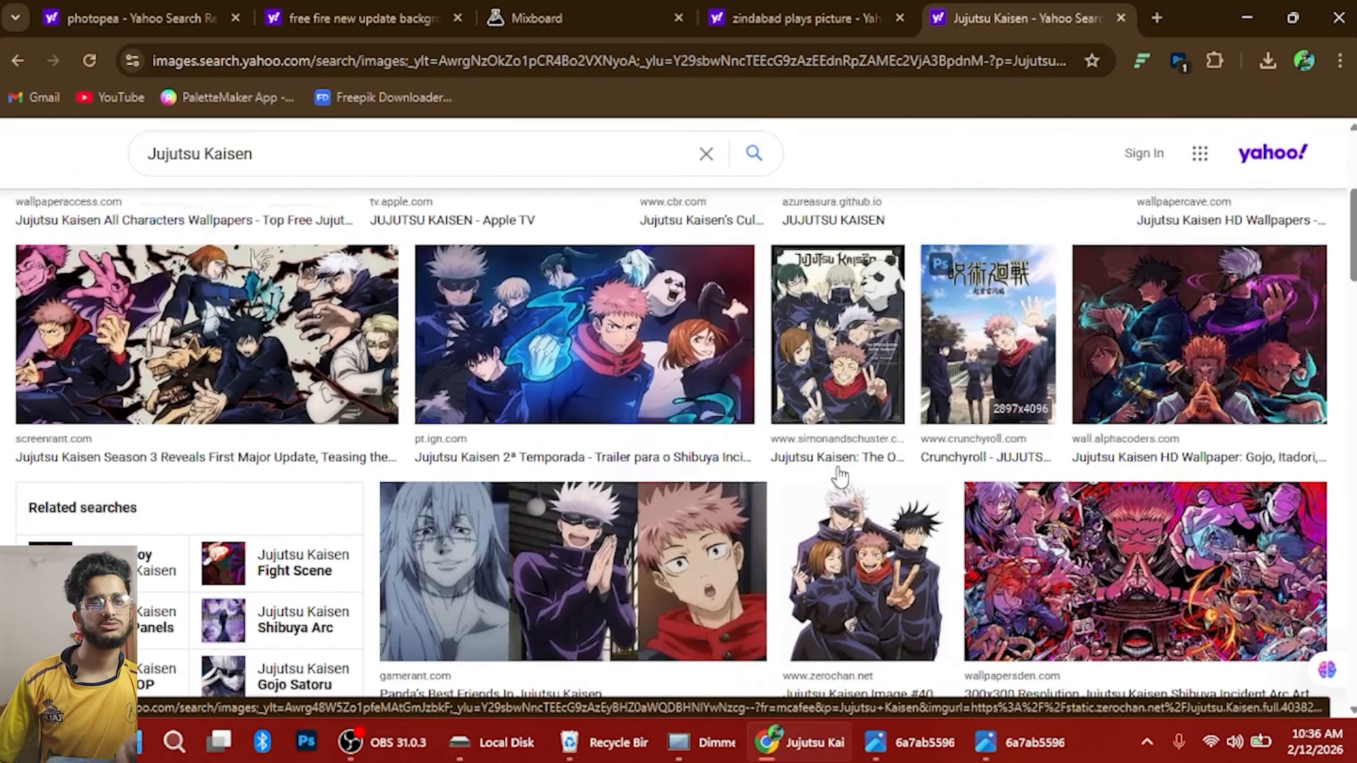
scroll(840, 475, down, 1)
scroll(492, 484, down, 2)
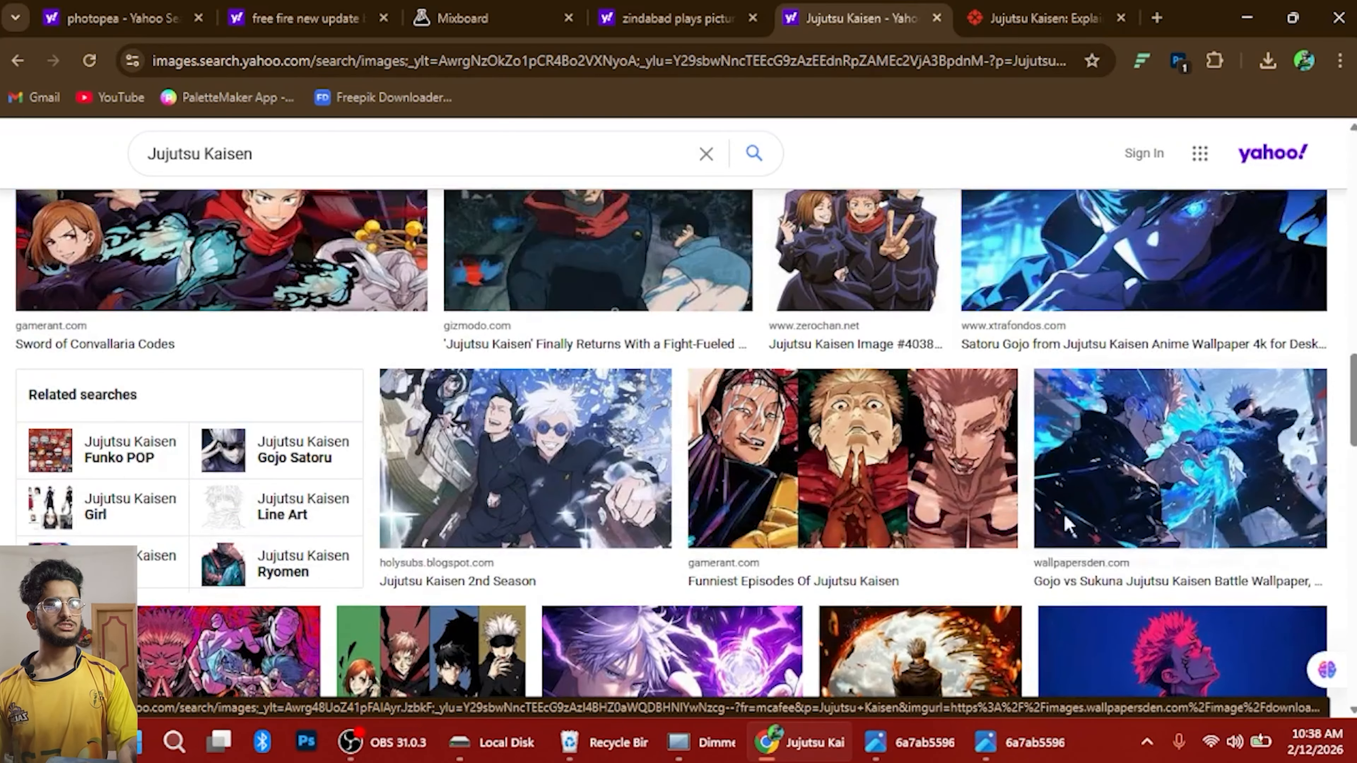
scroll(1069, 492, down, 6)
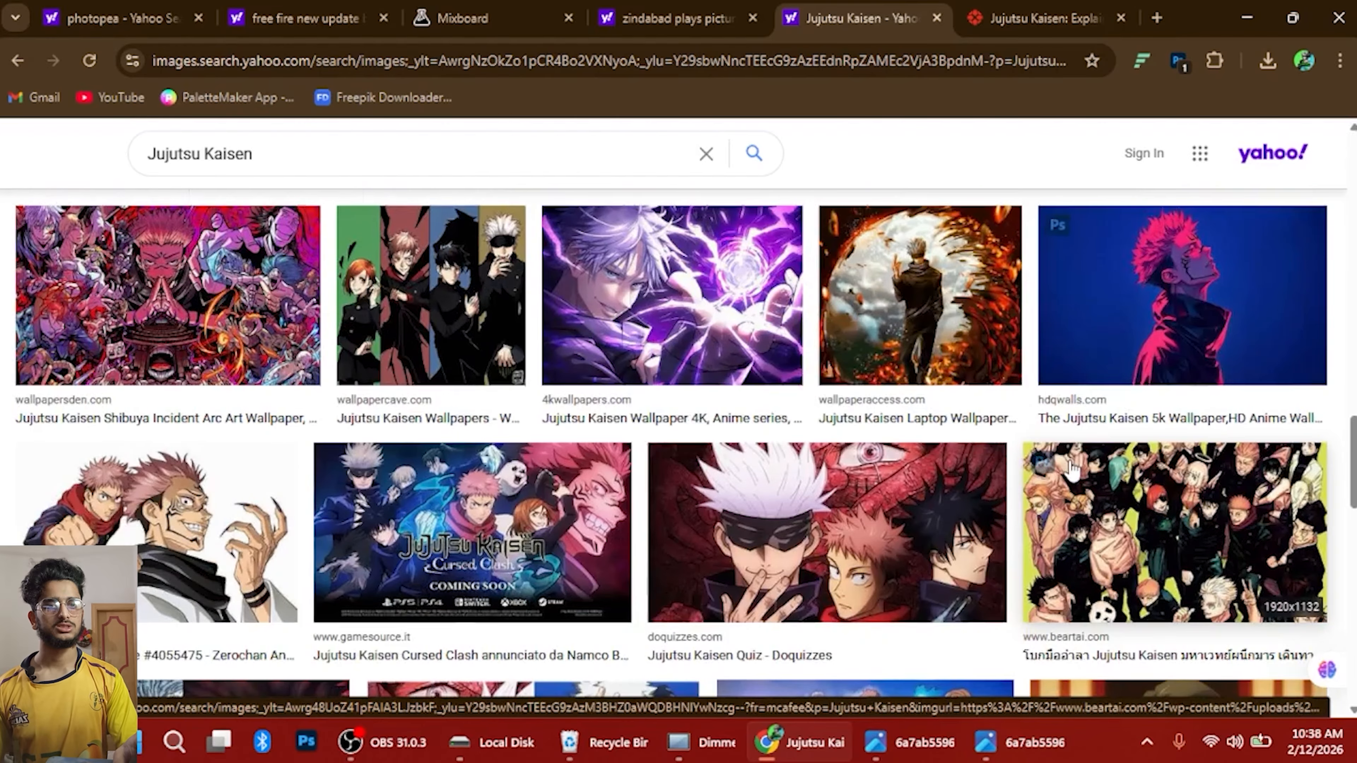
scroll(1066, 470, down, 2)
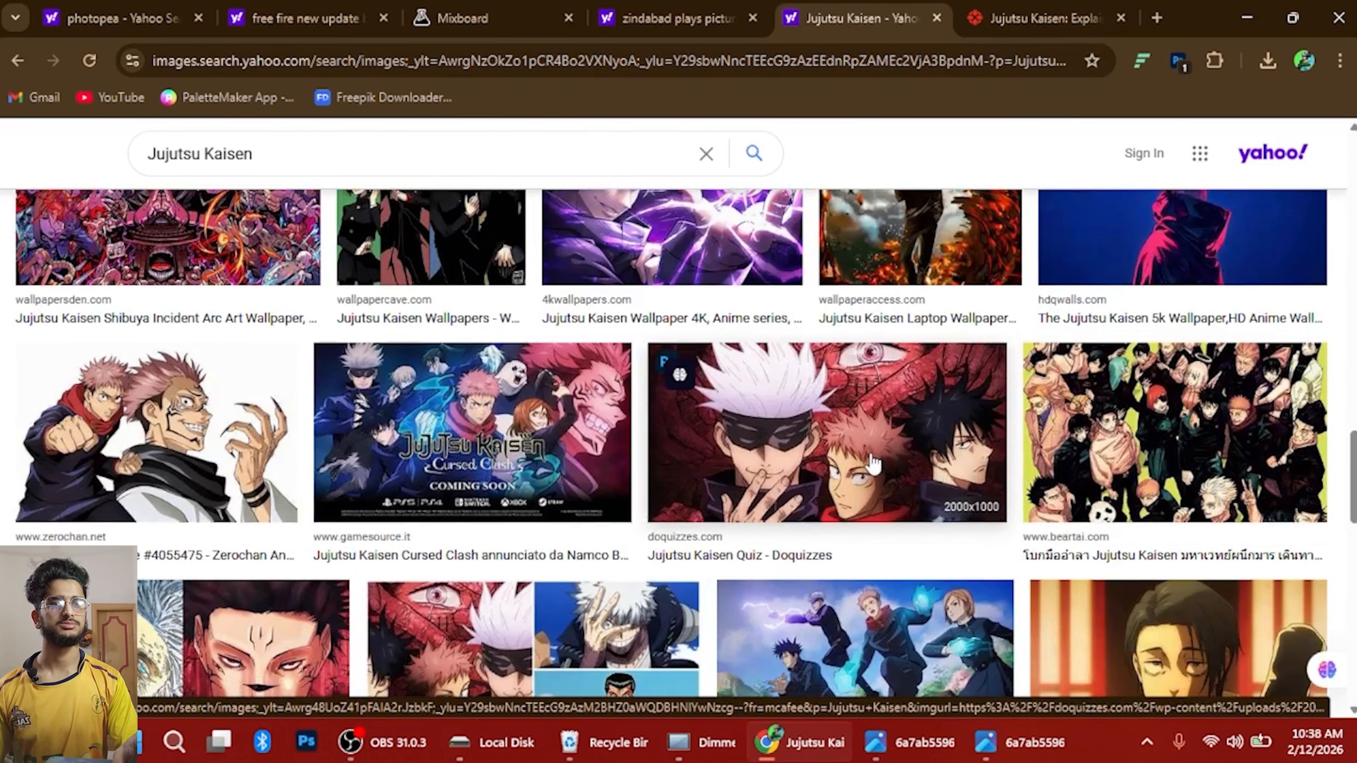
scroll(870, 461, down, 6)
scroll(143, 346, up, 4)
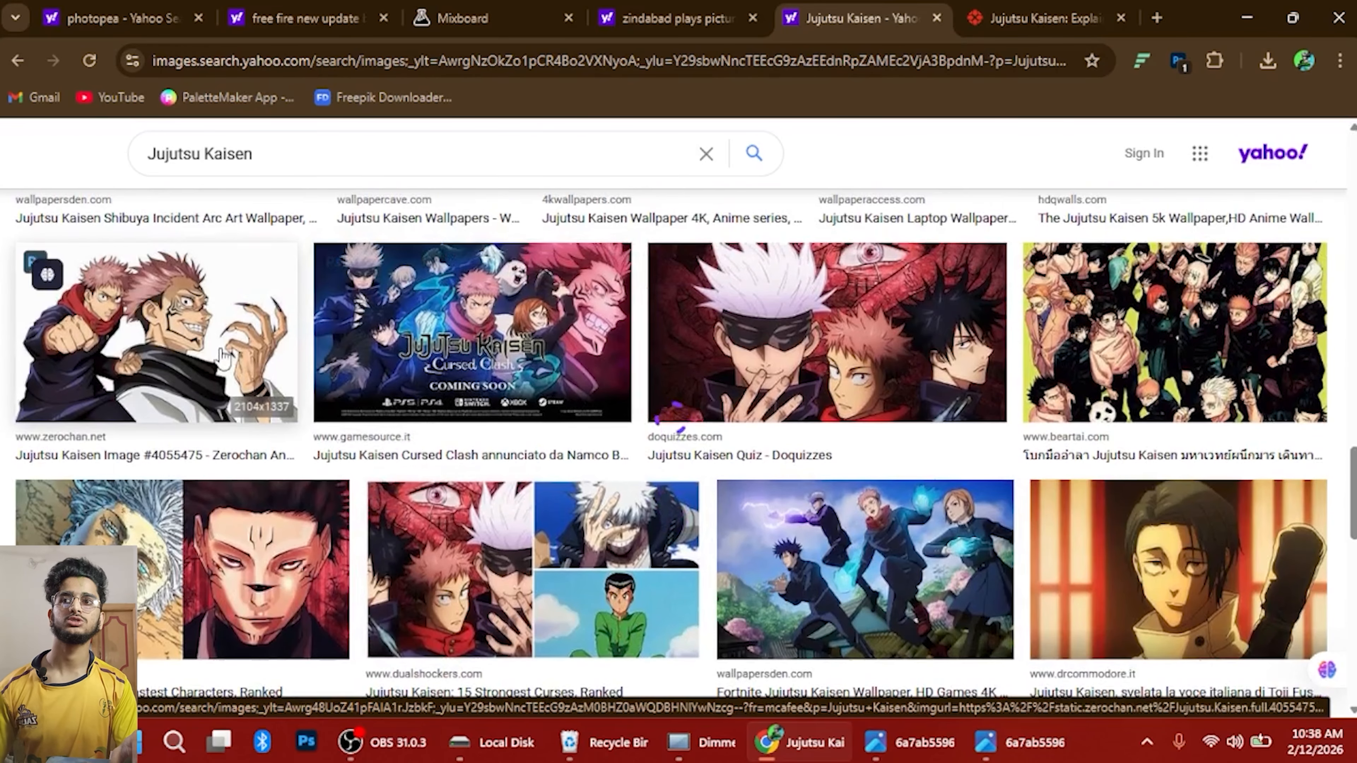
Open the zerochan.net artwork of the two Jujutsu Kaisen characters and save it to Local Disk (D:) as Jujutsu.Kaisen.full.4055475.jpg
click(142, 345)
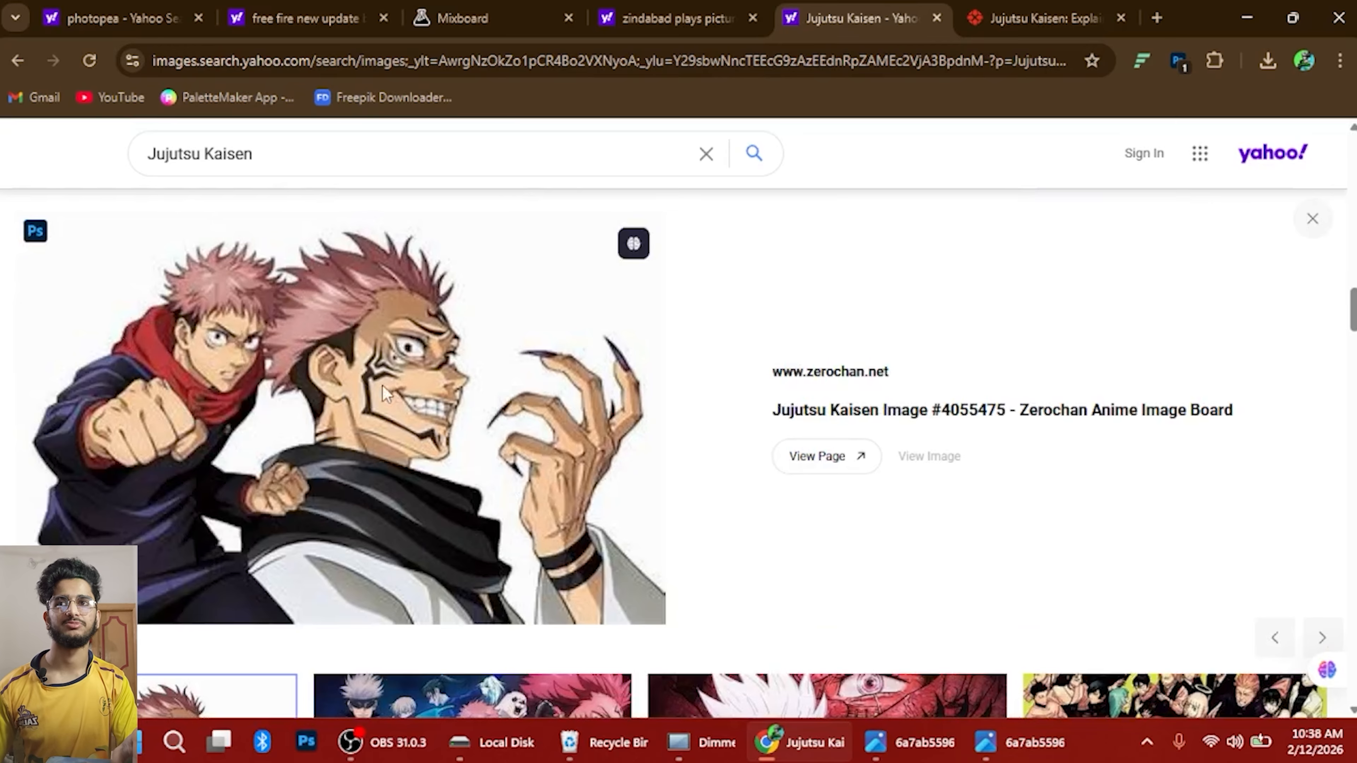
right_click(351, 391)
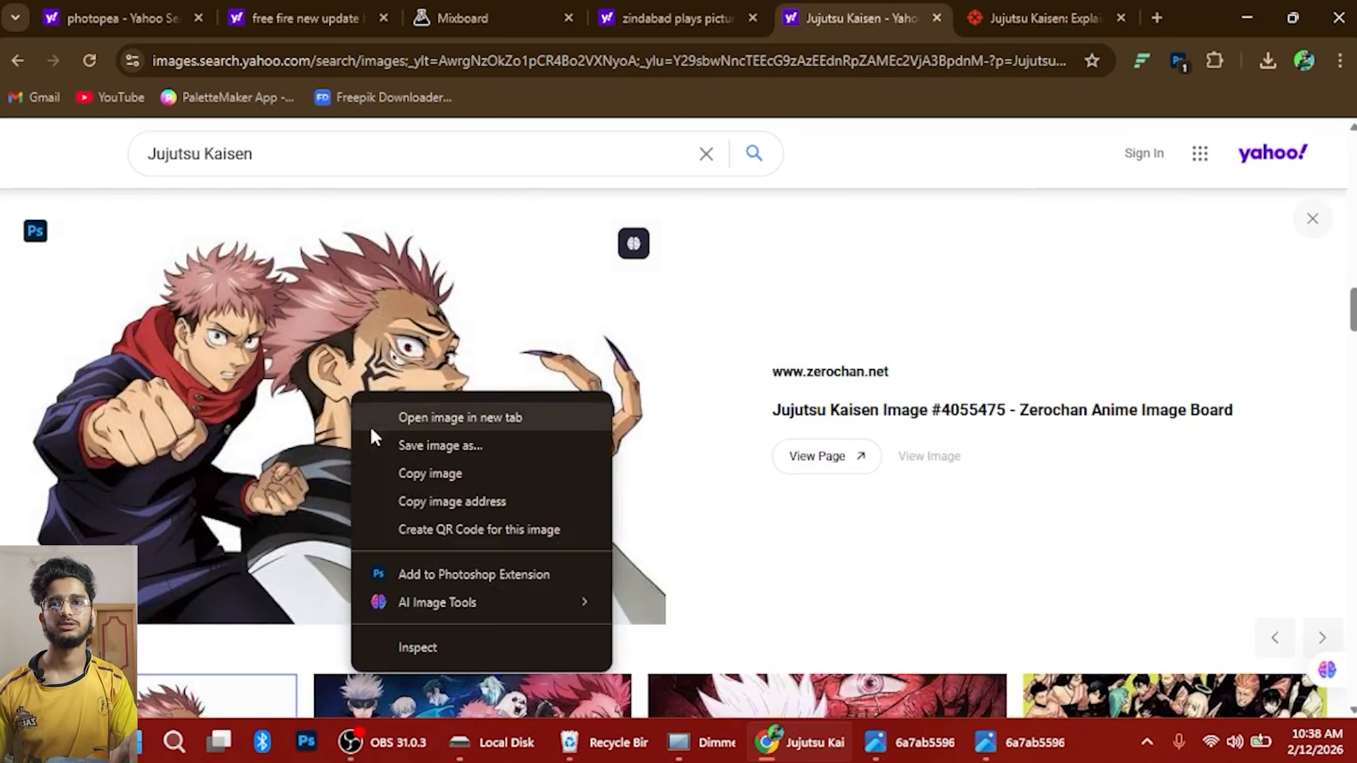
click(430, 435)
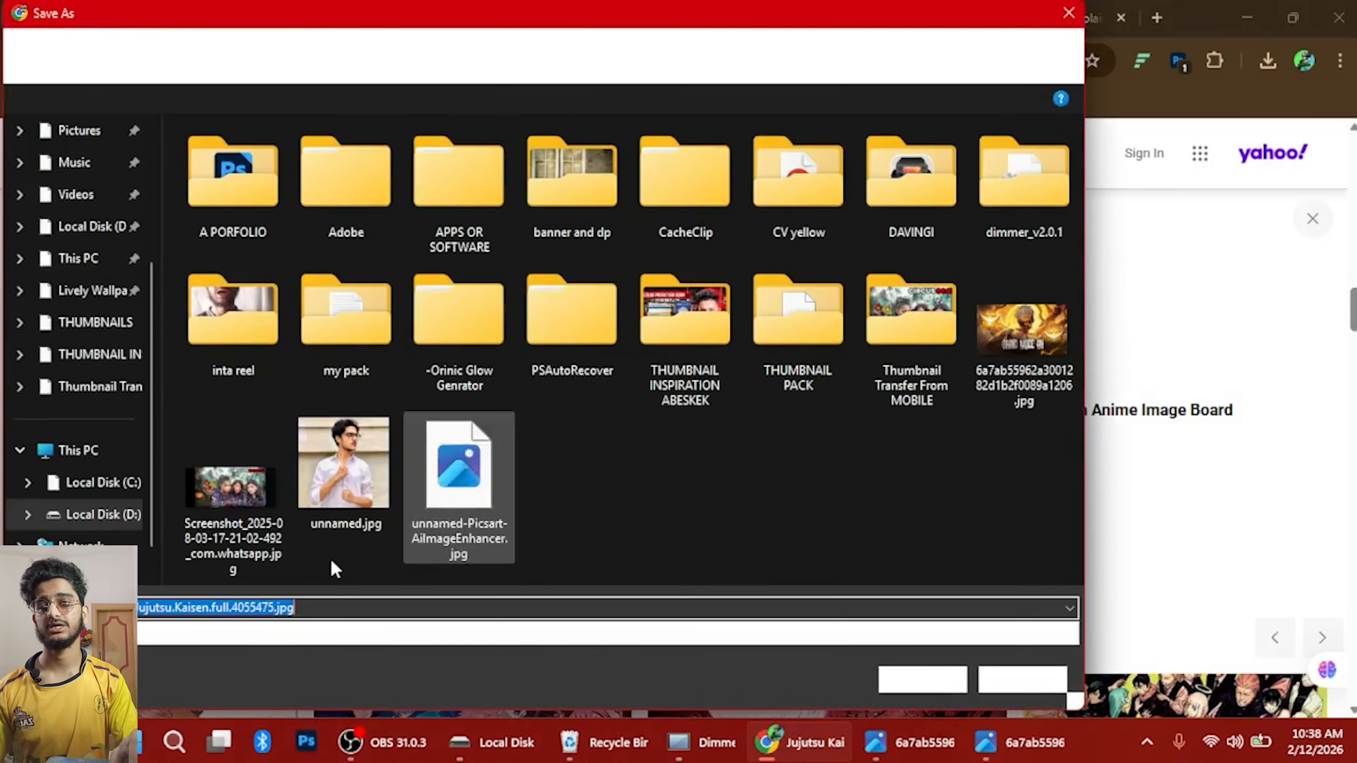
click(251, 632)
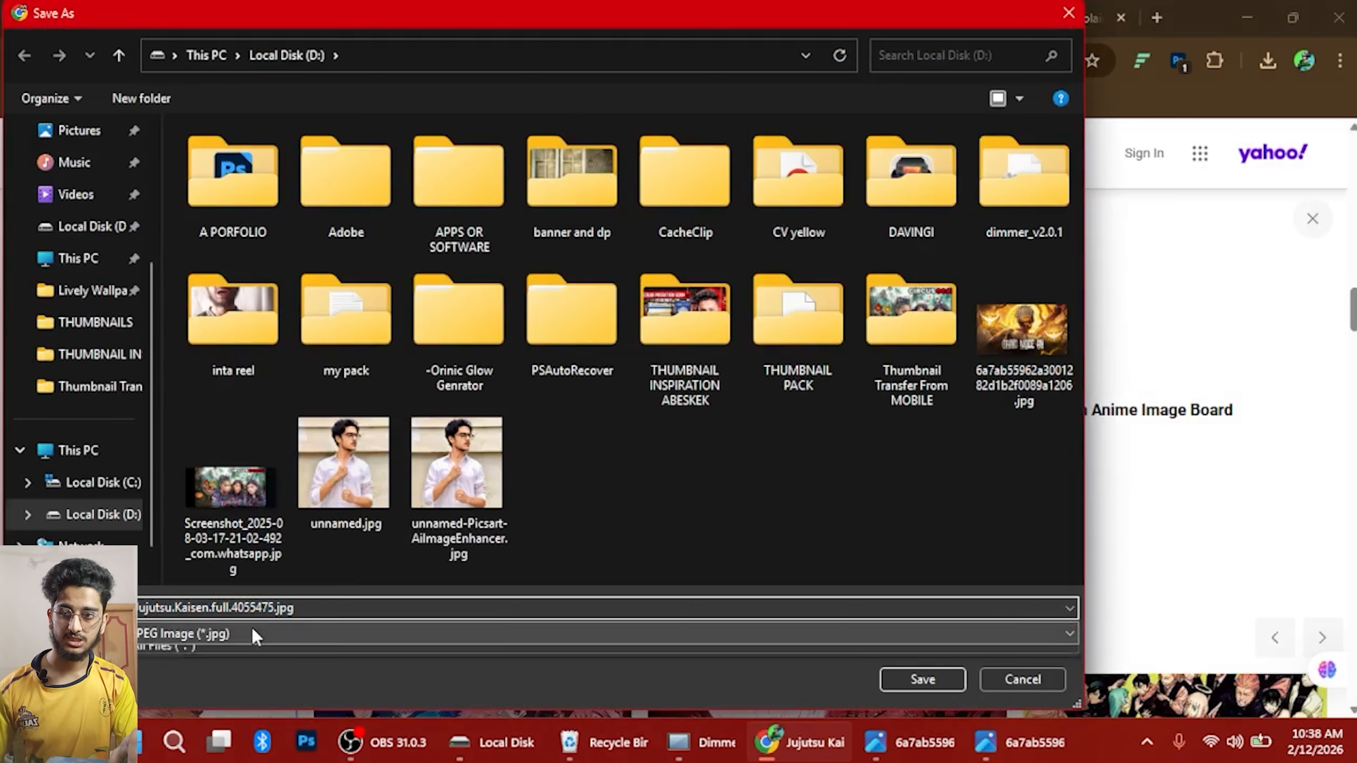
click(252, 632)
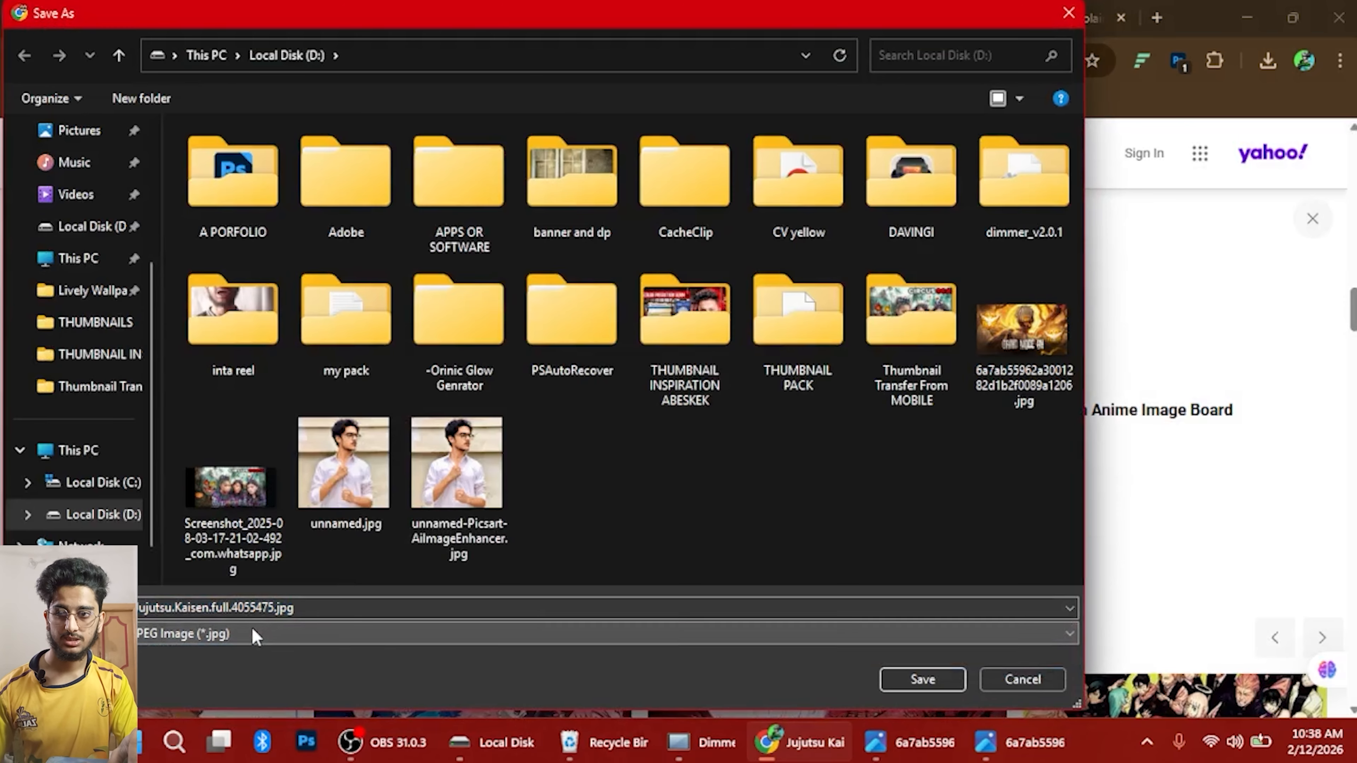
click(887, 681)
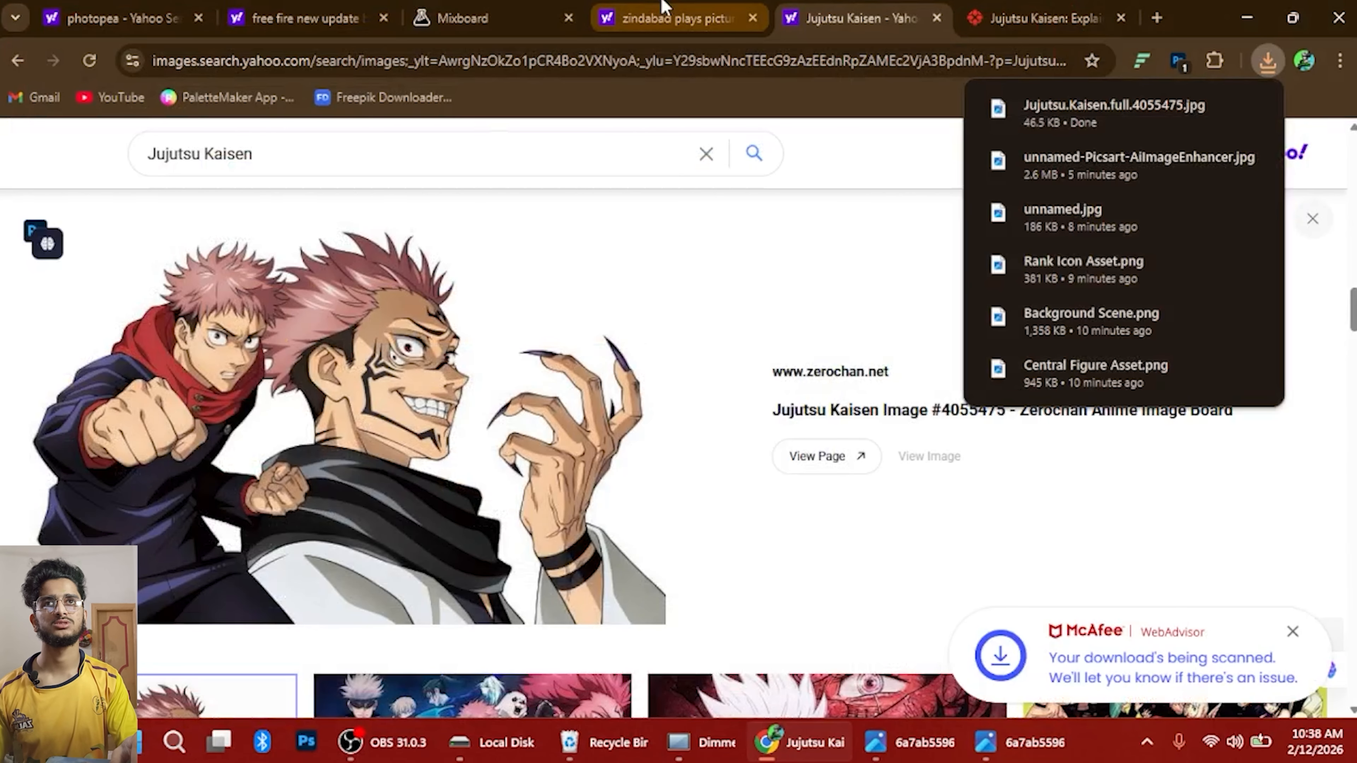
Switch to the Mixboard board and upload Jujutsu.Kaisen.full.4055475.jpg from Local Disk (D:)
click(524, 15)
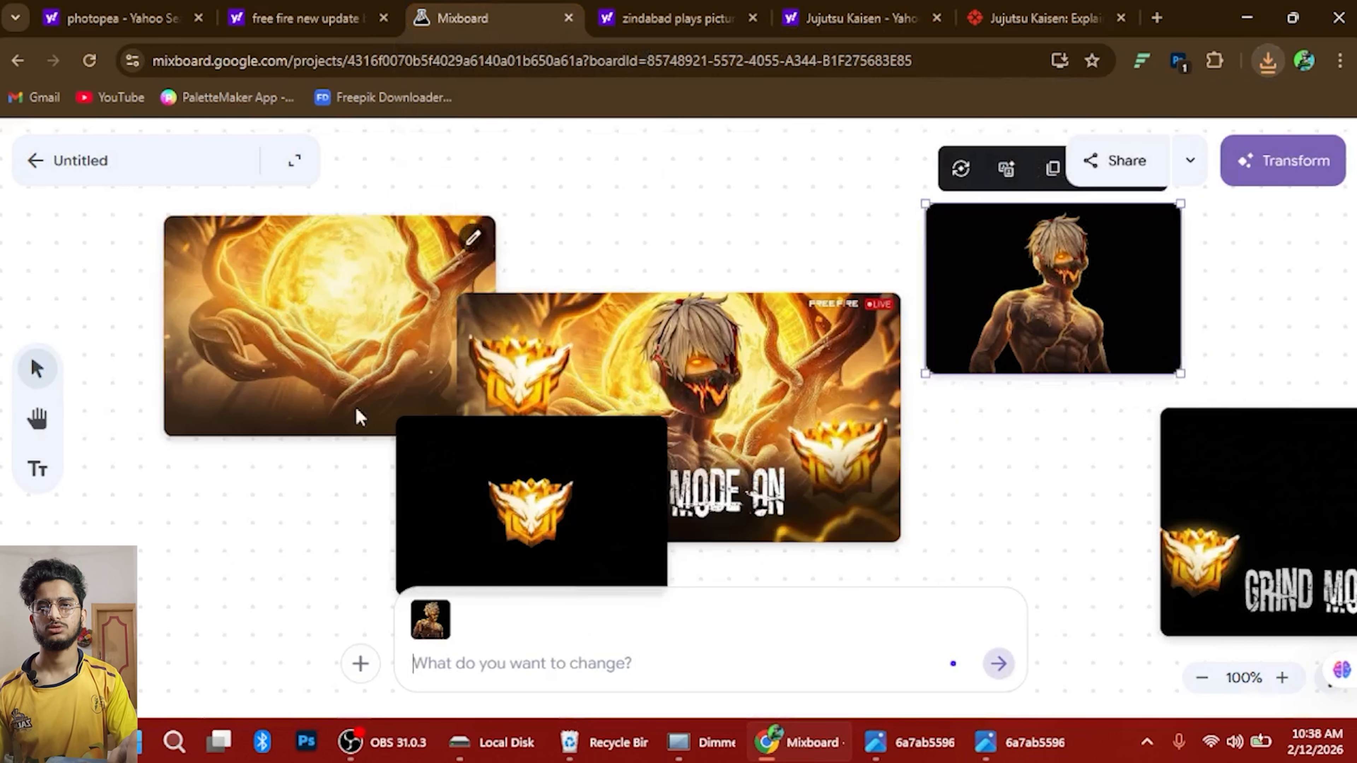
click(361, 662)
click(396, 520)
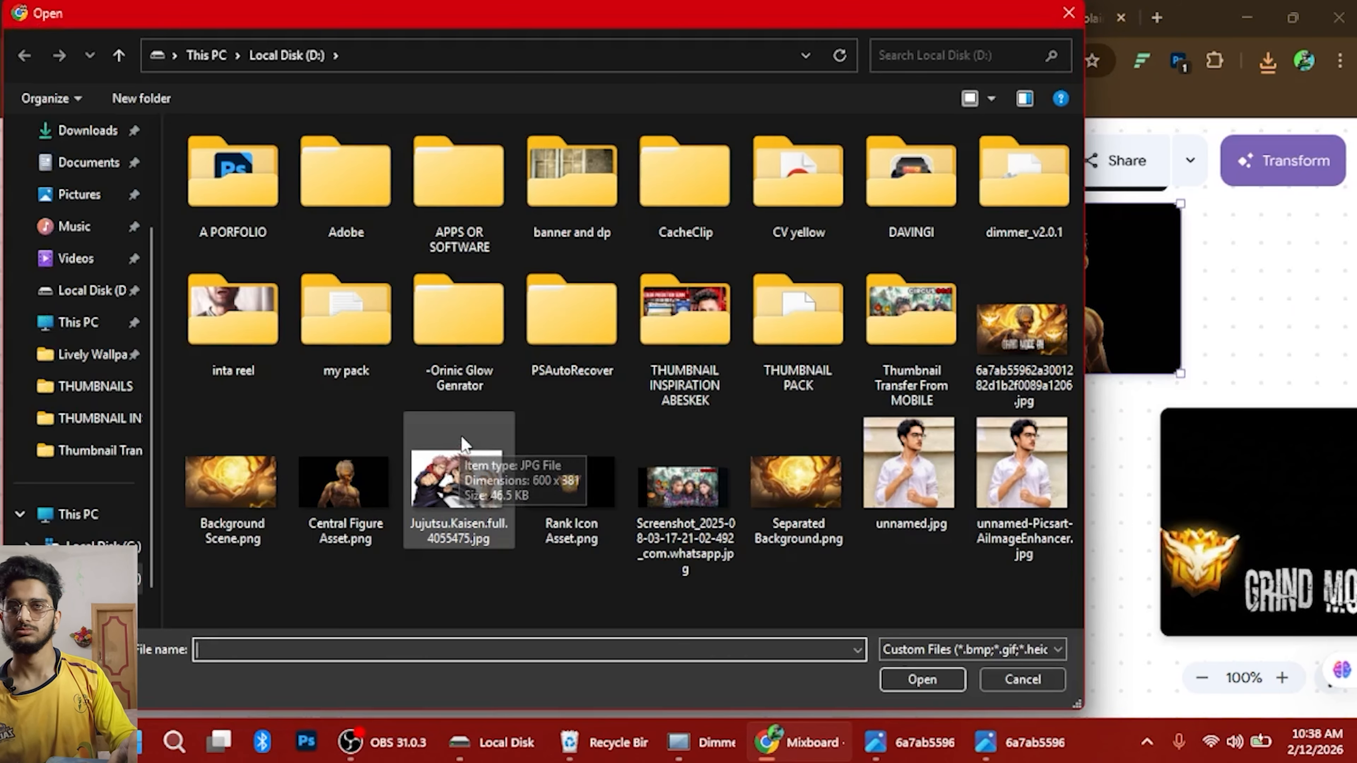
click(463, 444)
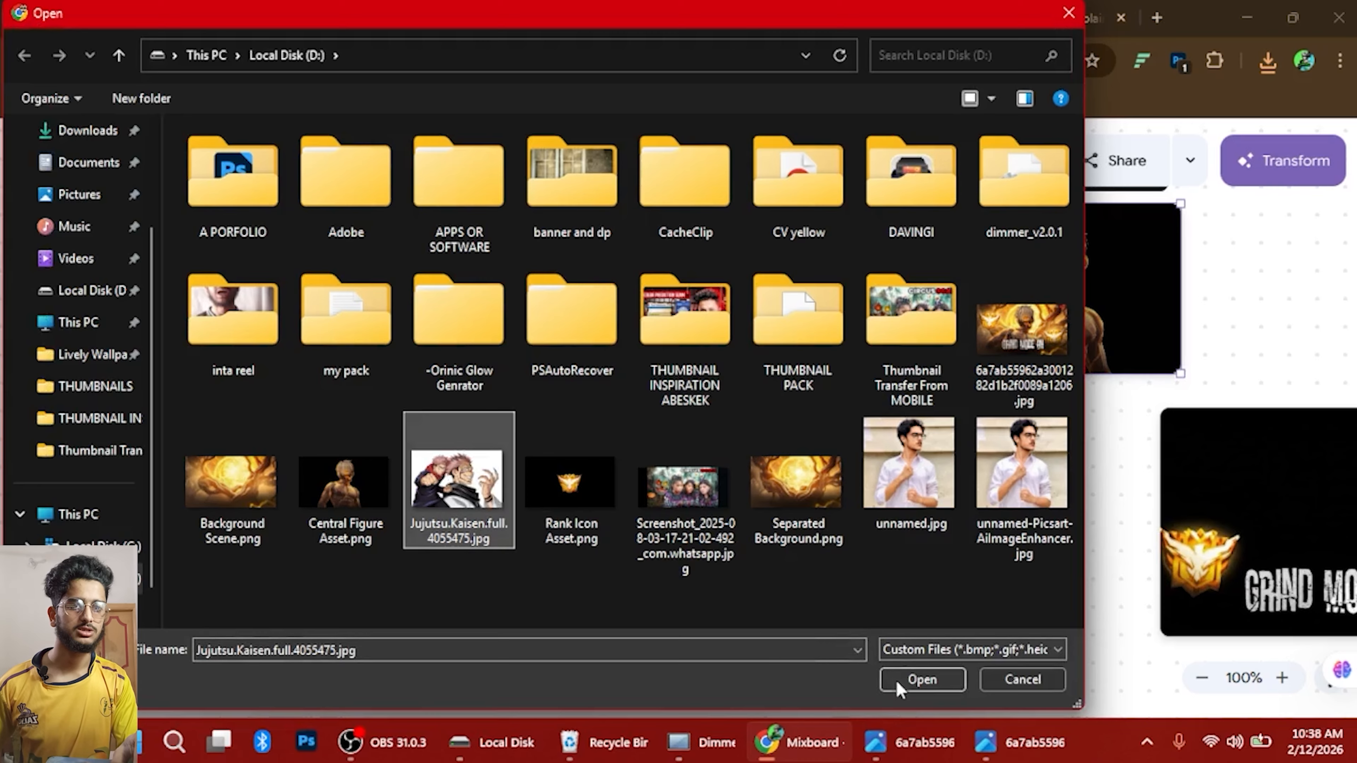
click(922, 679)
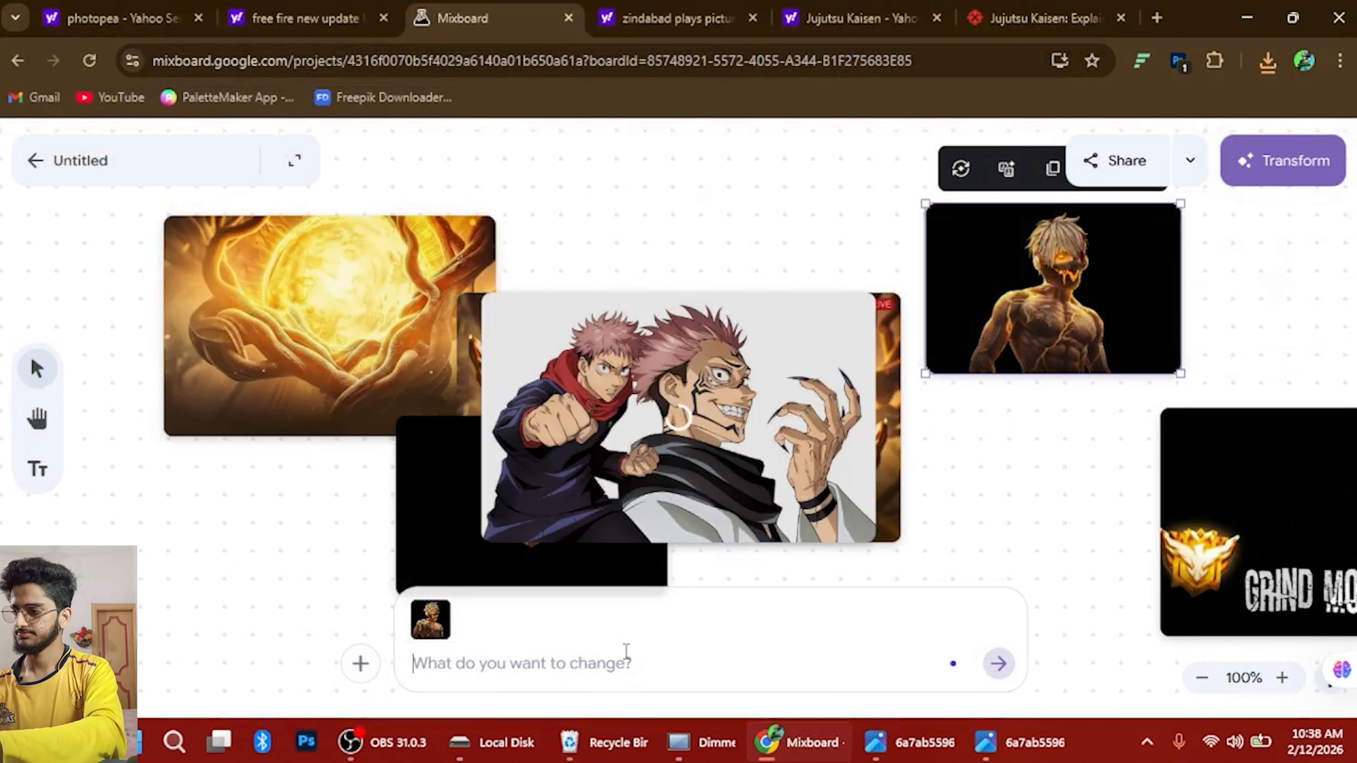
Submit the prompt "seperate the assests" for the uploaded Jujutsu Kaisen artwork
text(seperate the assests)
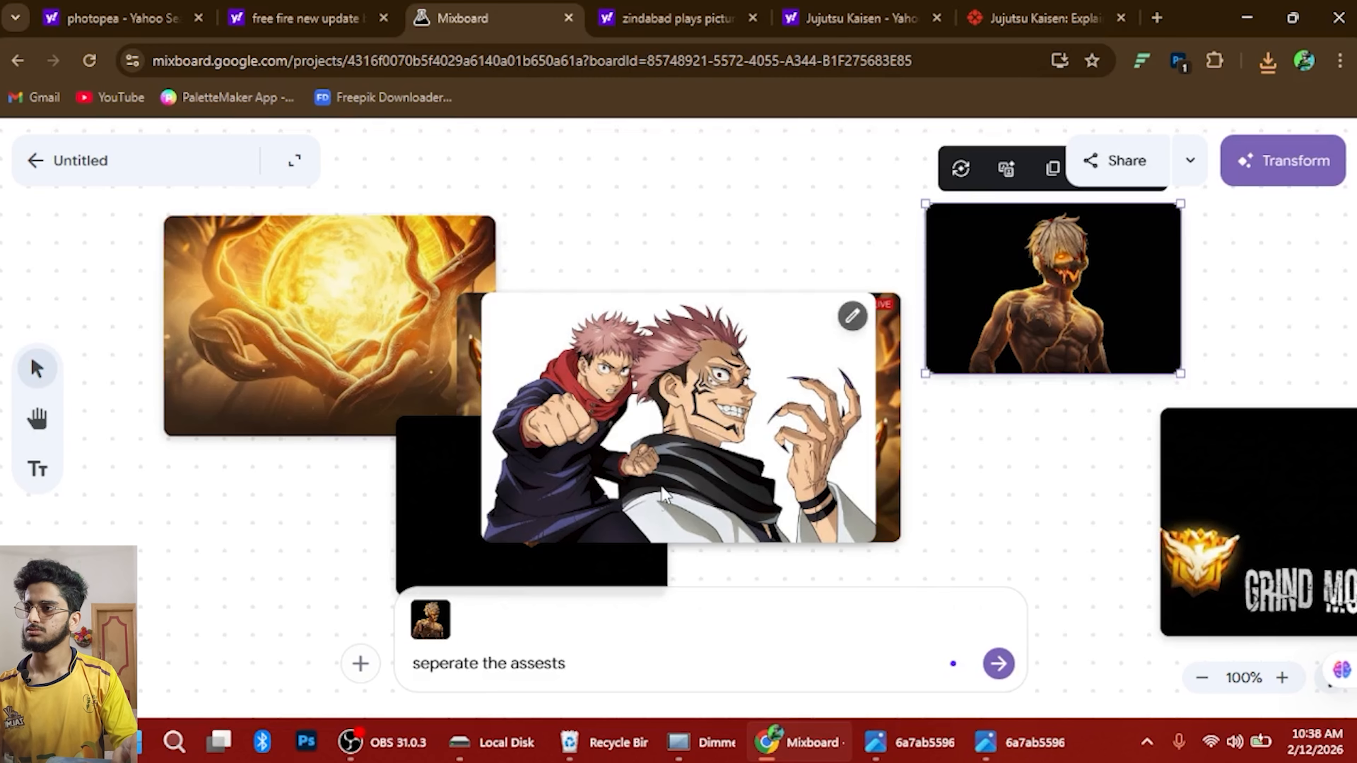
click(668, 452)
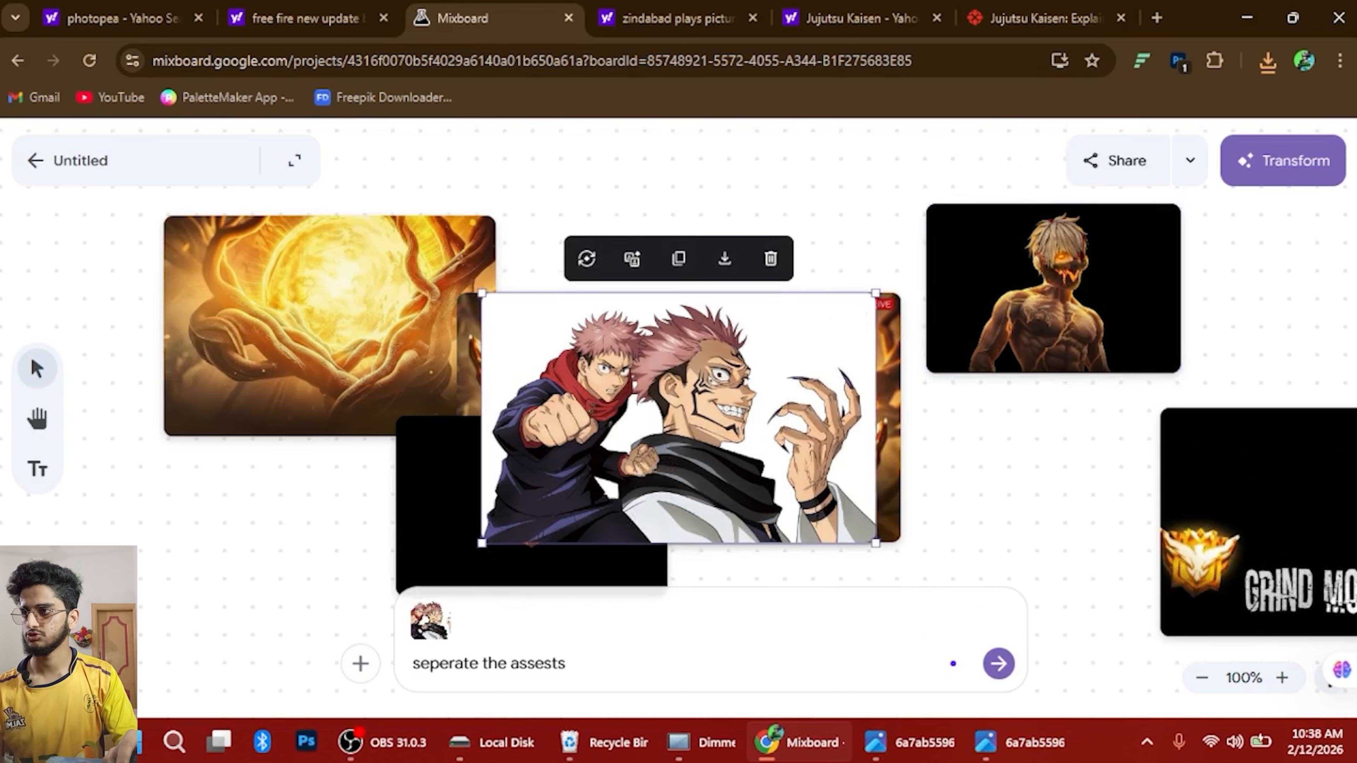
click(999, 664)
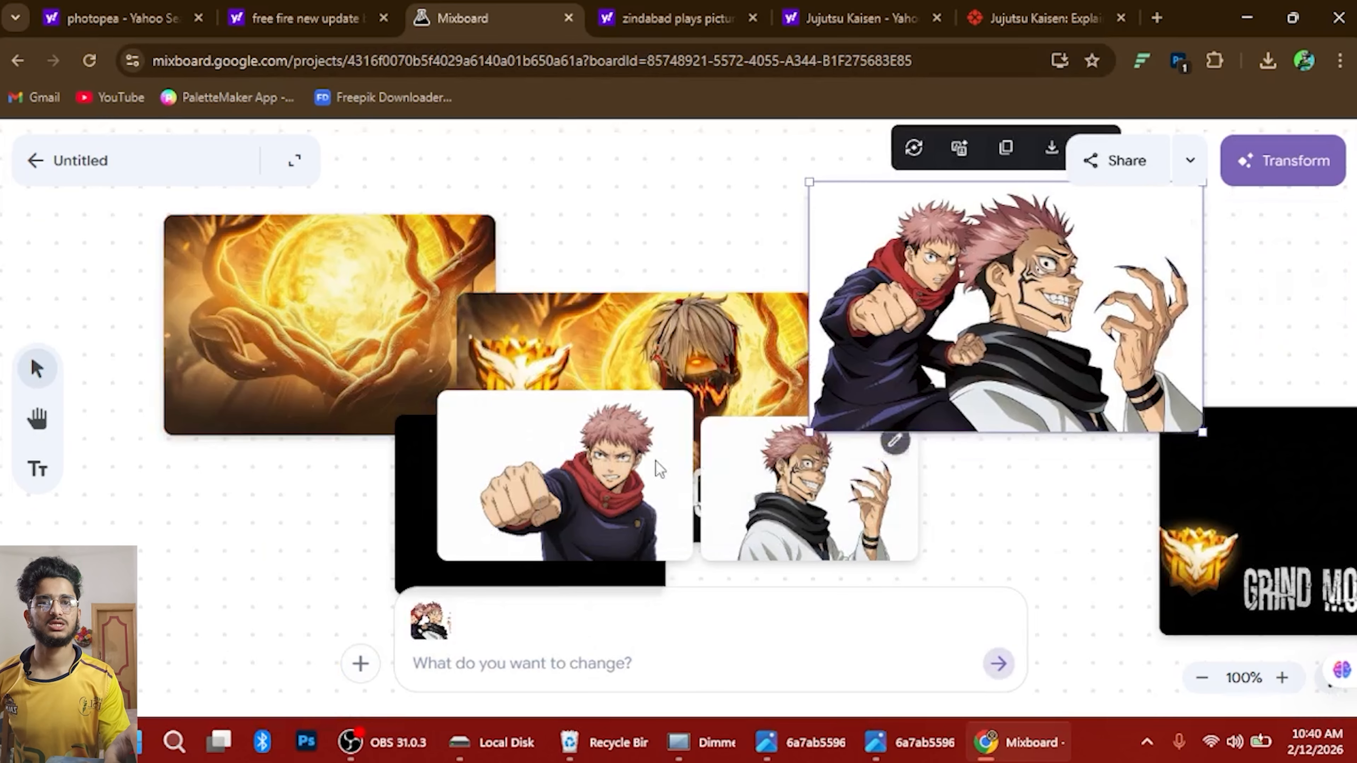
Move the two separated character images beside each other on the board and download both
drag(663, 412, 493, 349)
drag(903, 460, 712, 367)
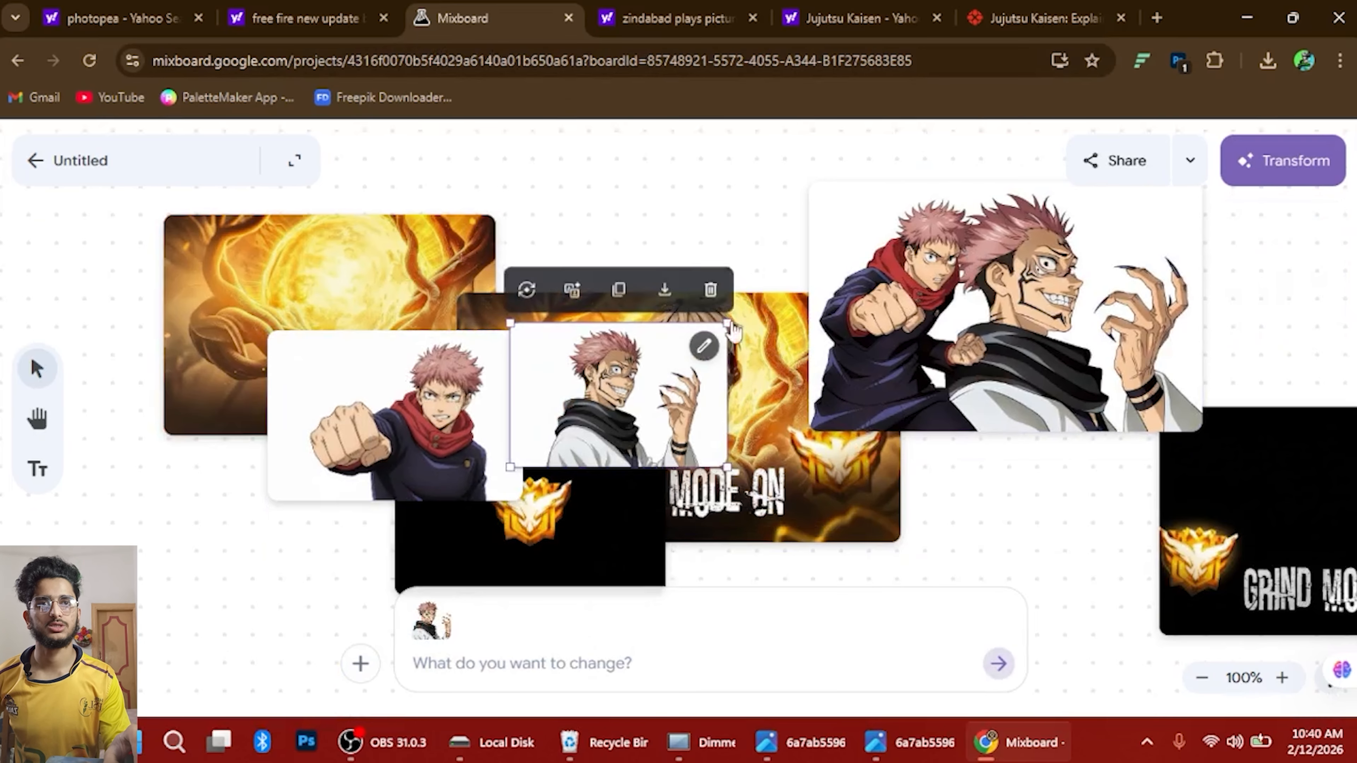
click(664, 289)
click(500, 350)
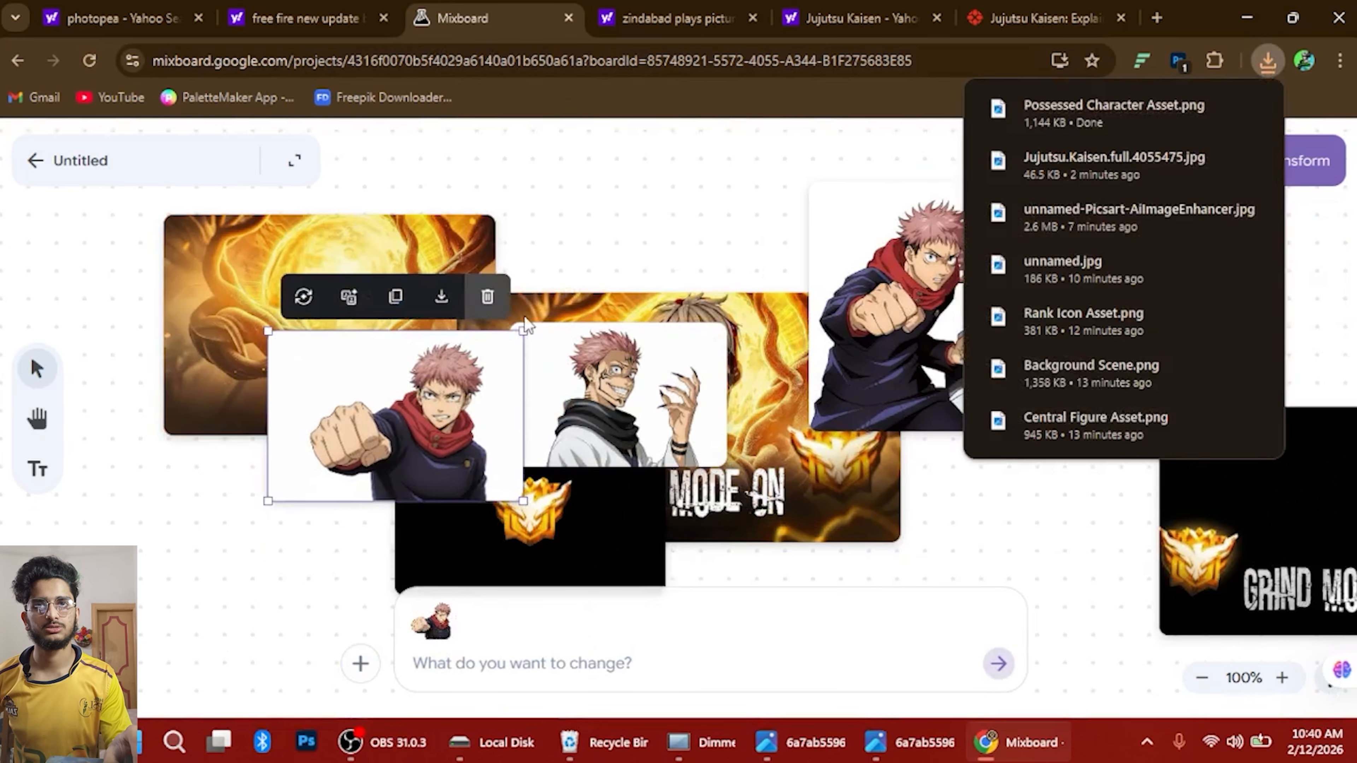
click(426, 300)
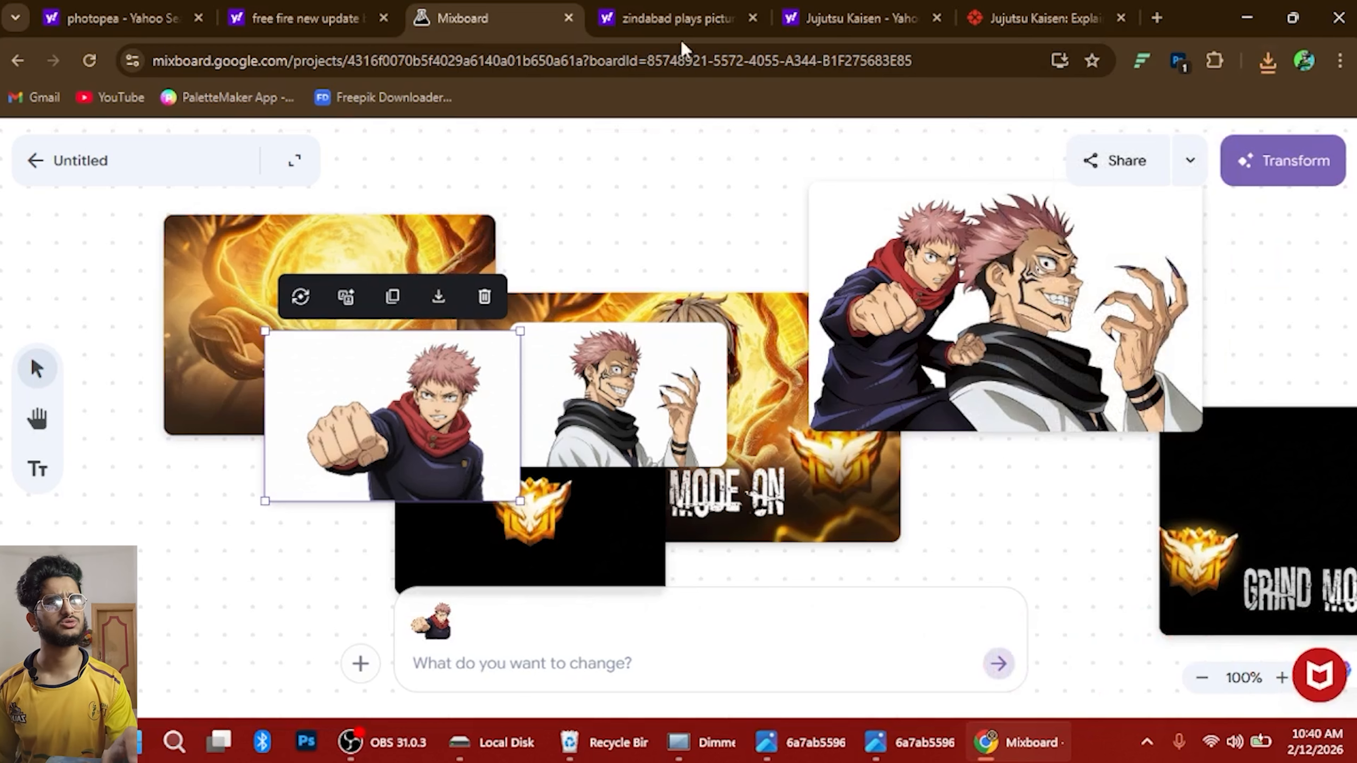
Switch to Photoshop, create a 1920 x 1080 pixel document at 150 pixels/inch and unlock its Background layer
click(1246, 18)
click(36, 8)
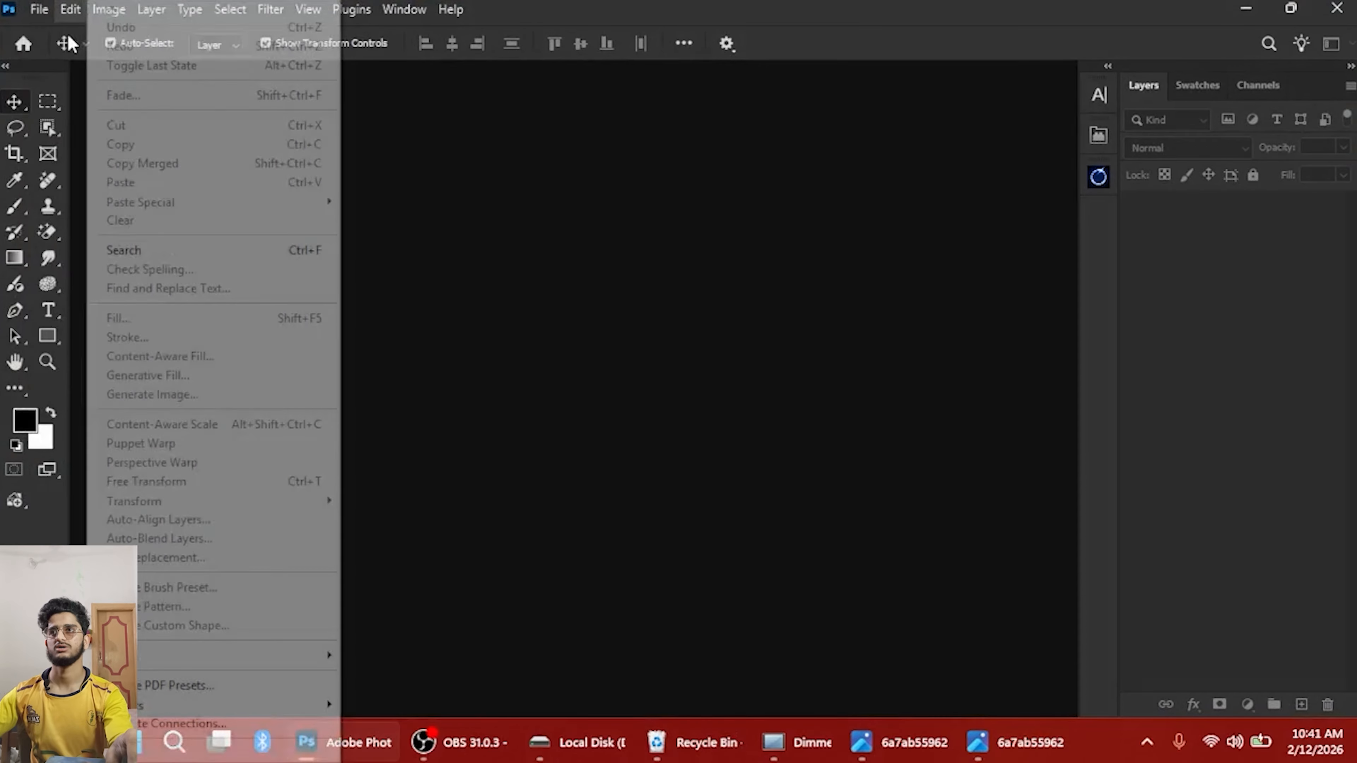
click(62, 37)
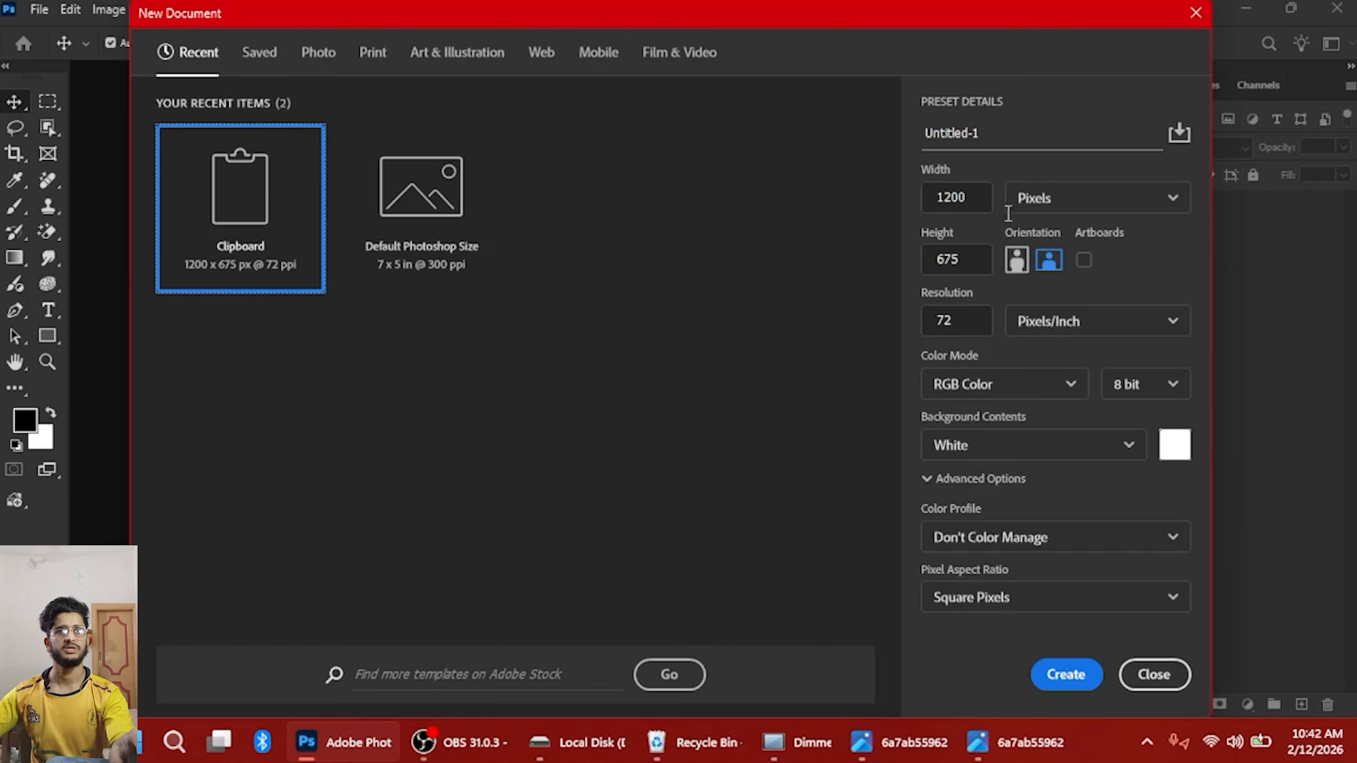
click(977, 198)
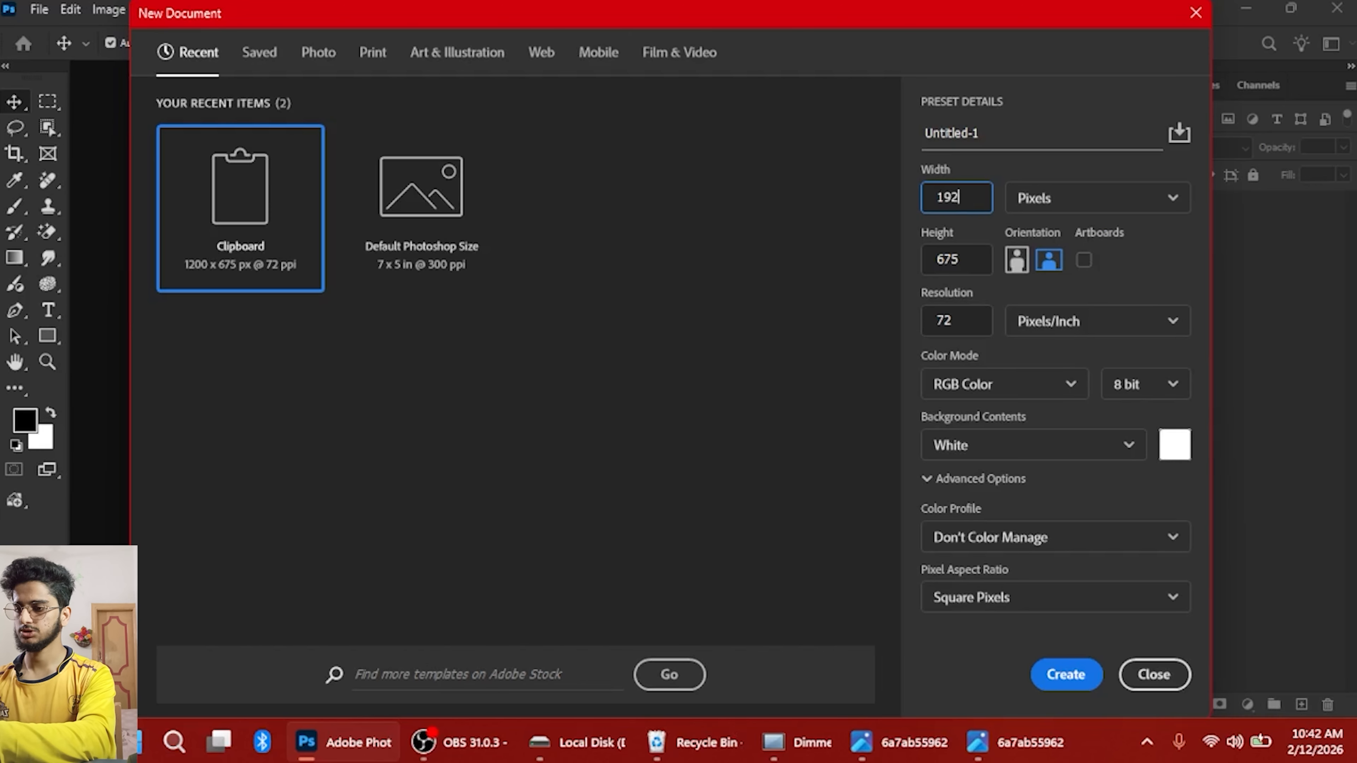
click(974, 261)
text(1080)
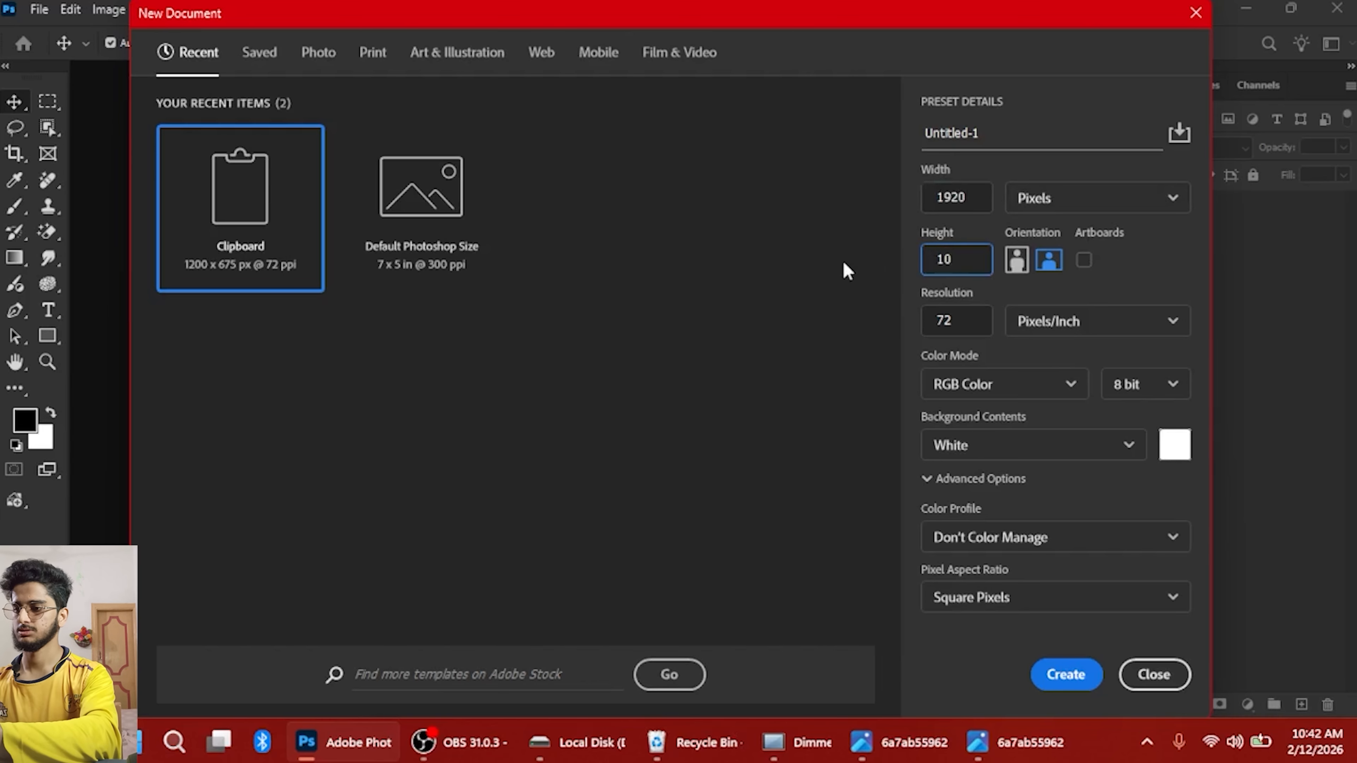
click(989, 315)
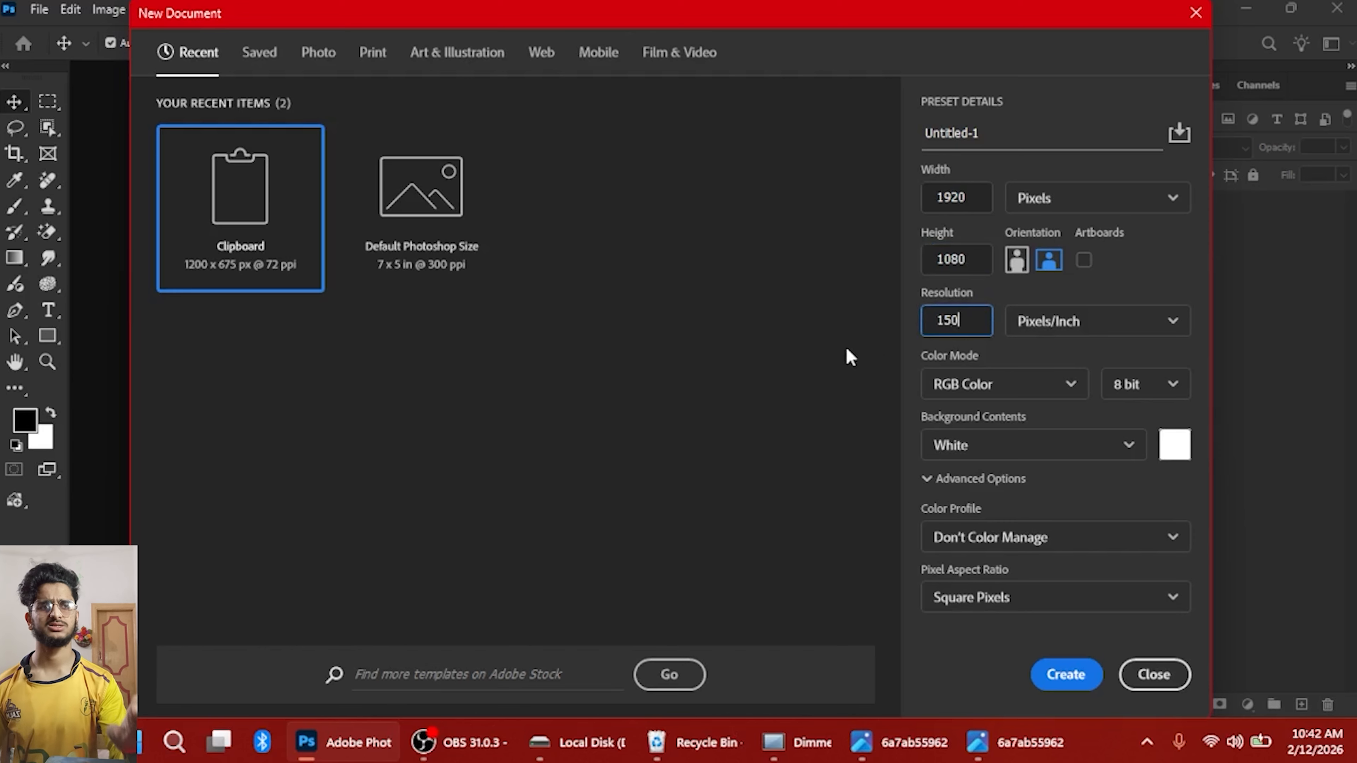
click(1052, 678)
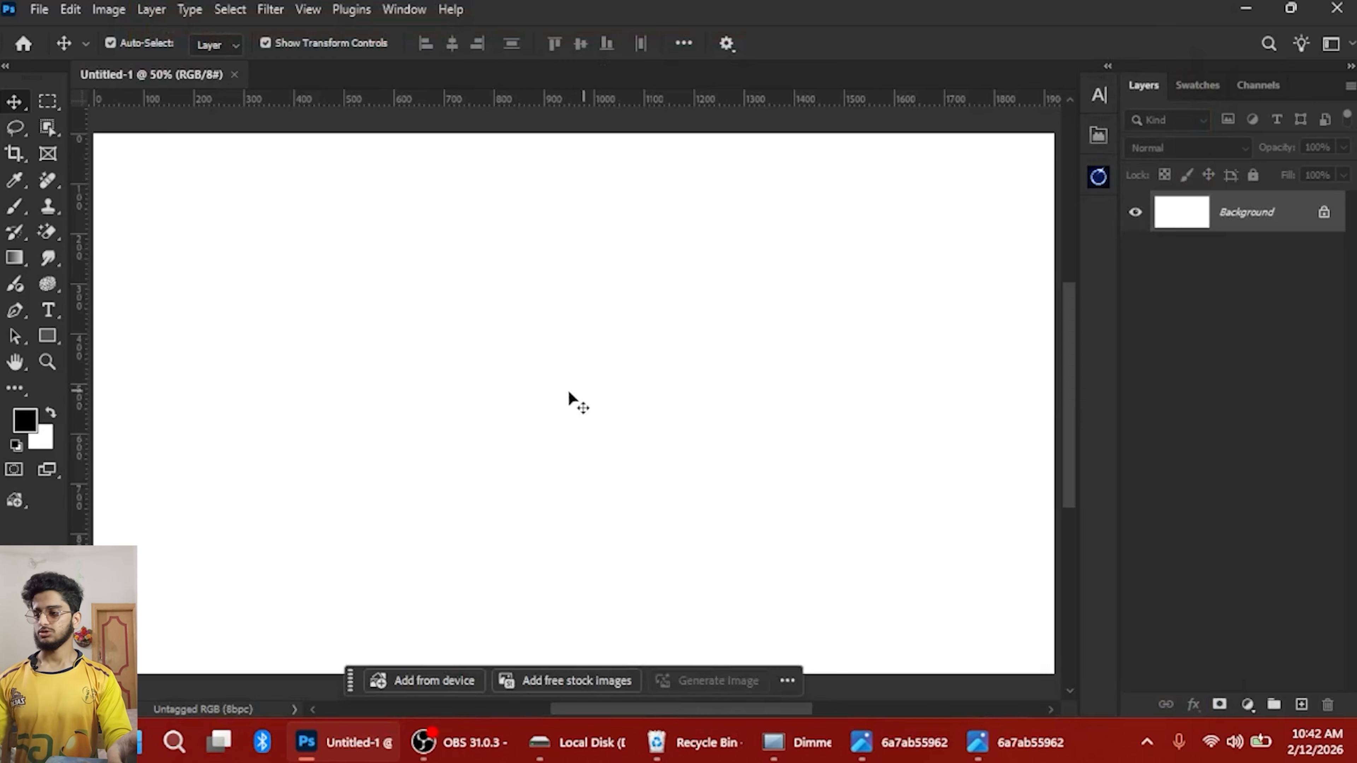
scroll(571, 394, down, 3)
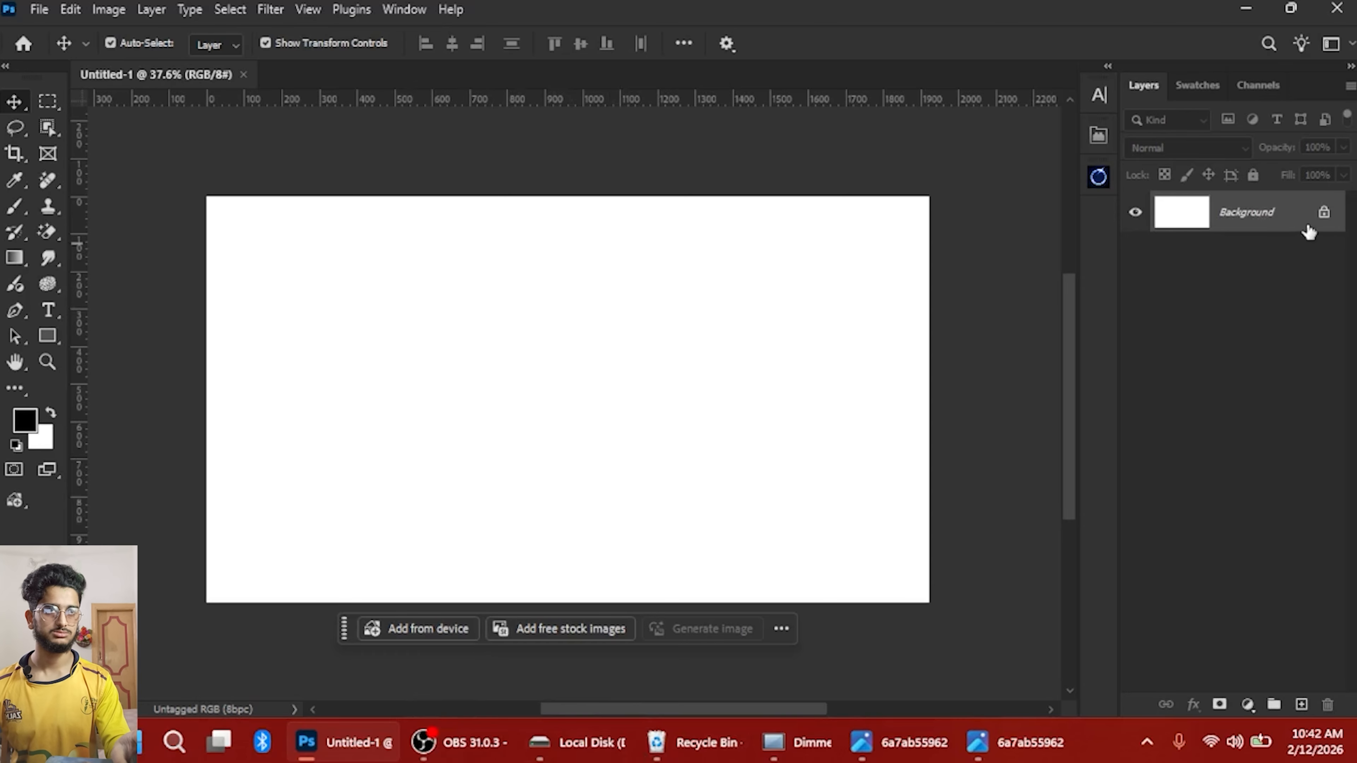
click(1325, 216)
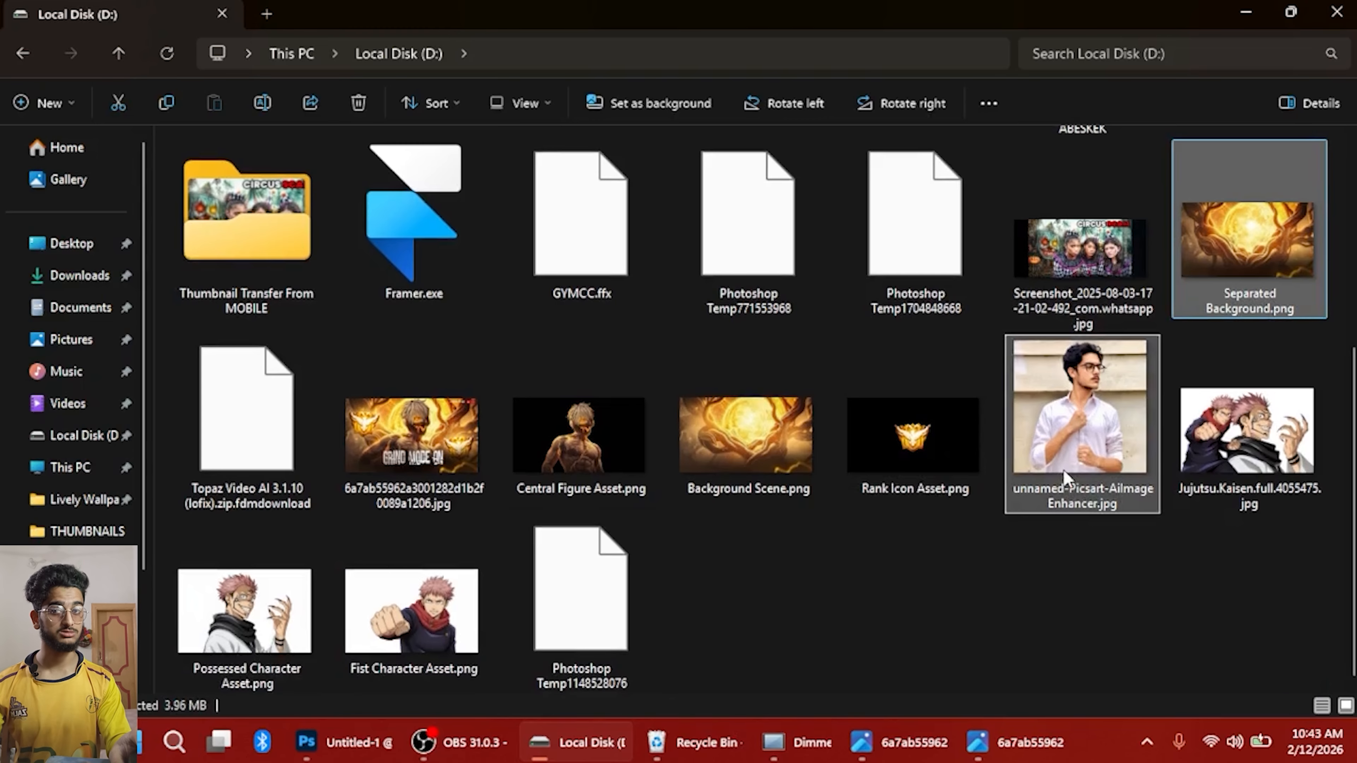
Place the Separated Background, Central Figure, Rank Icon, upscaled portrait, Possessed Character and Fist Character images from Local Disk (D:) into the document as layers
ctrl+click(633, 417)
ctrl+click(235, 631)
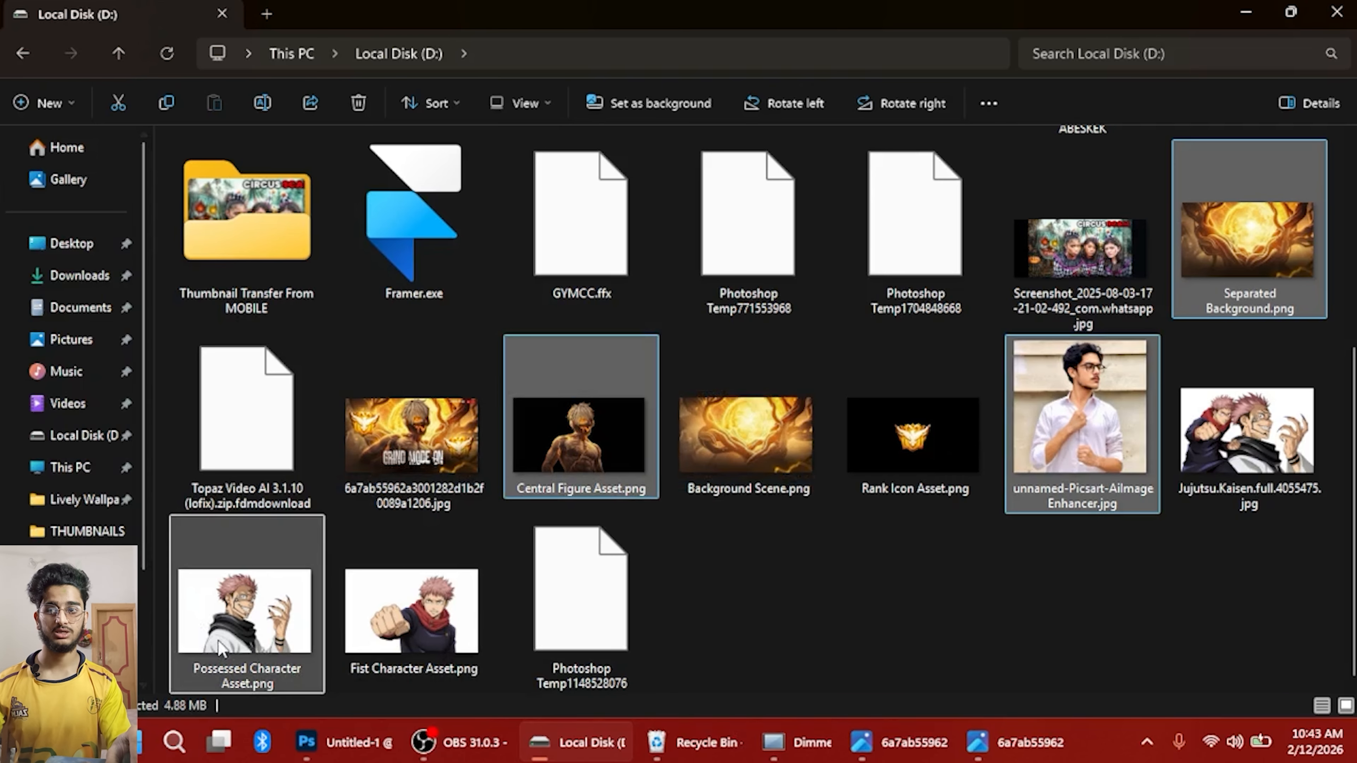
ctrl+click(386, 623)
ctrl+click(883, 443)
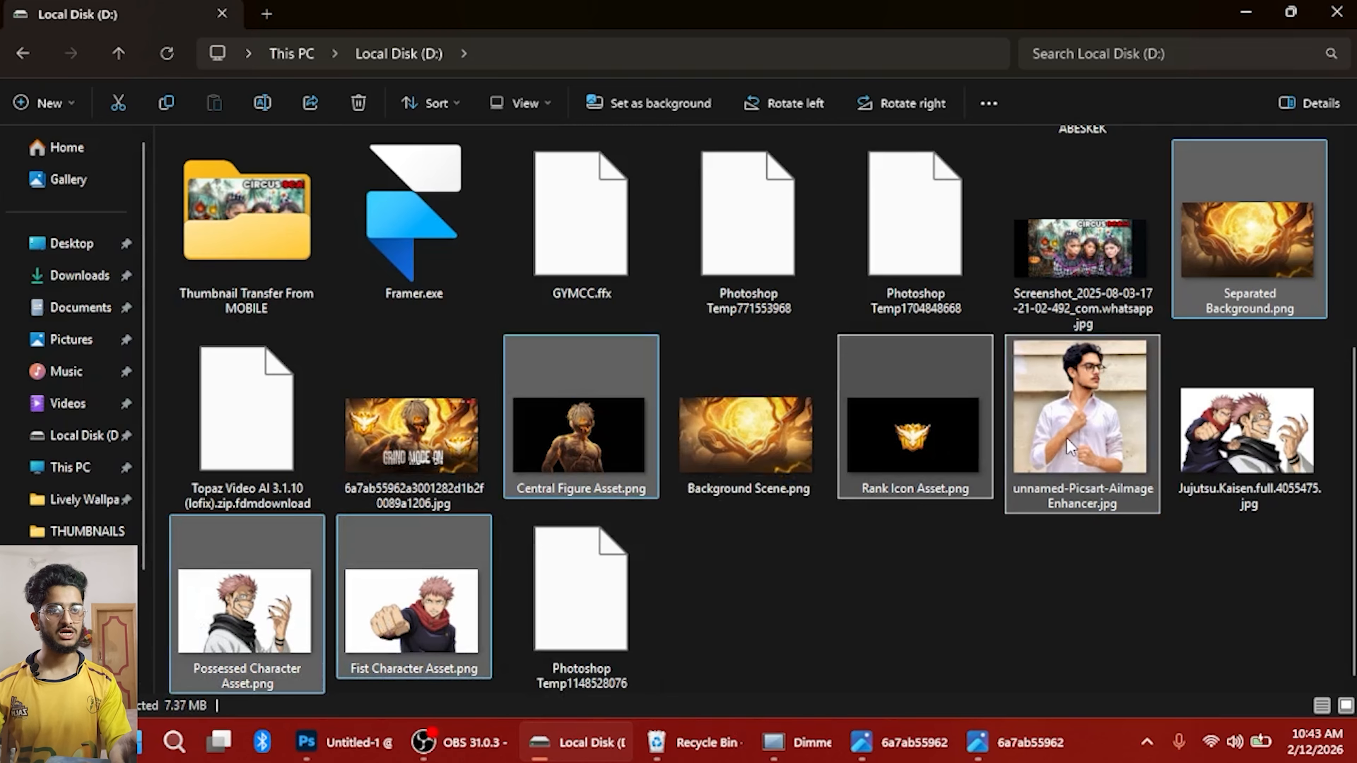
drag(1246, 273, 639, 388)
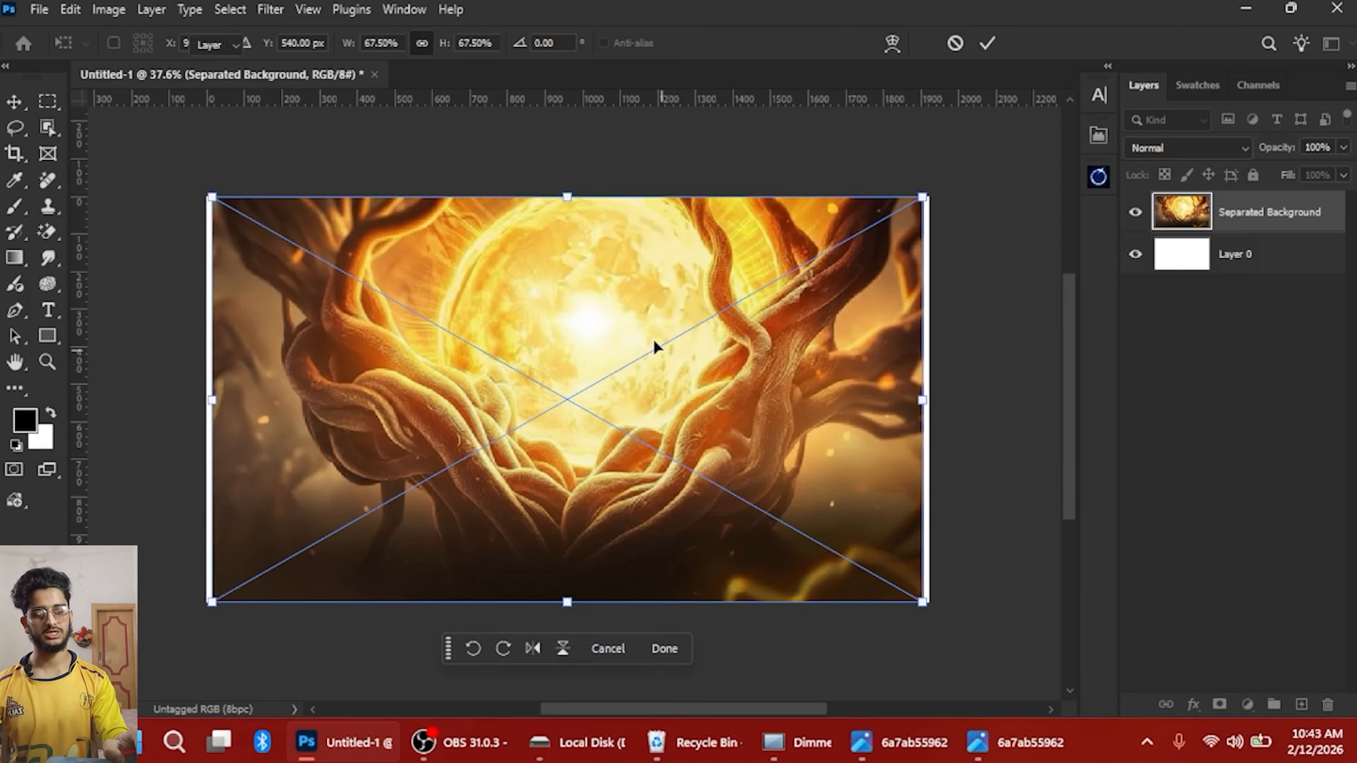
key(Return)
key(Return)
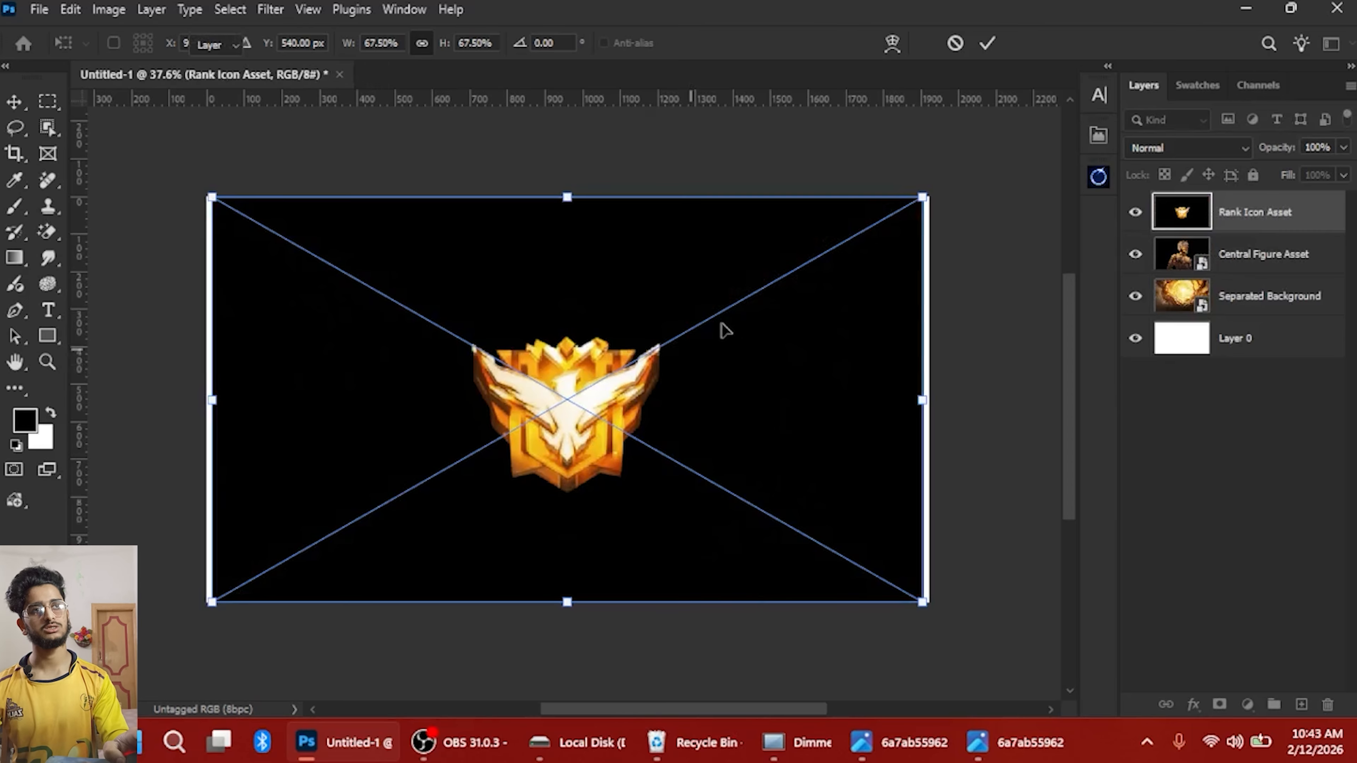
key(Return)
key(Return)
key(Return)
key(Return)
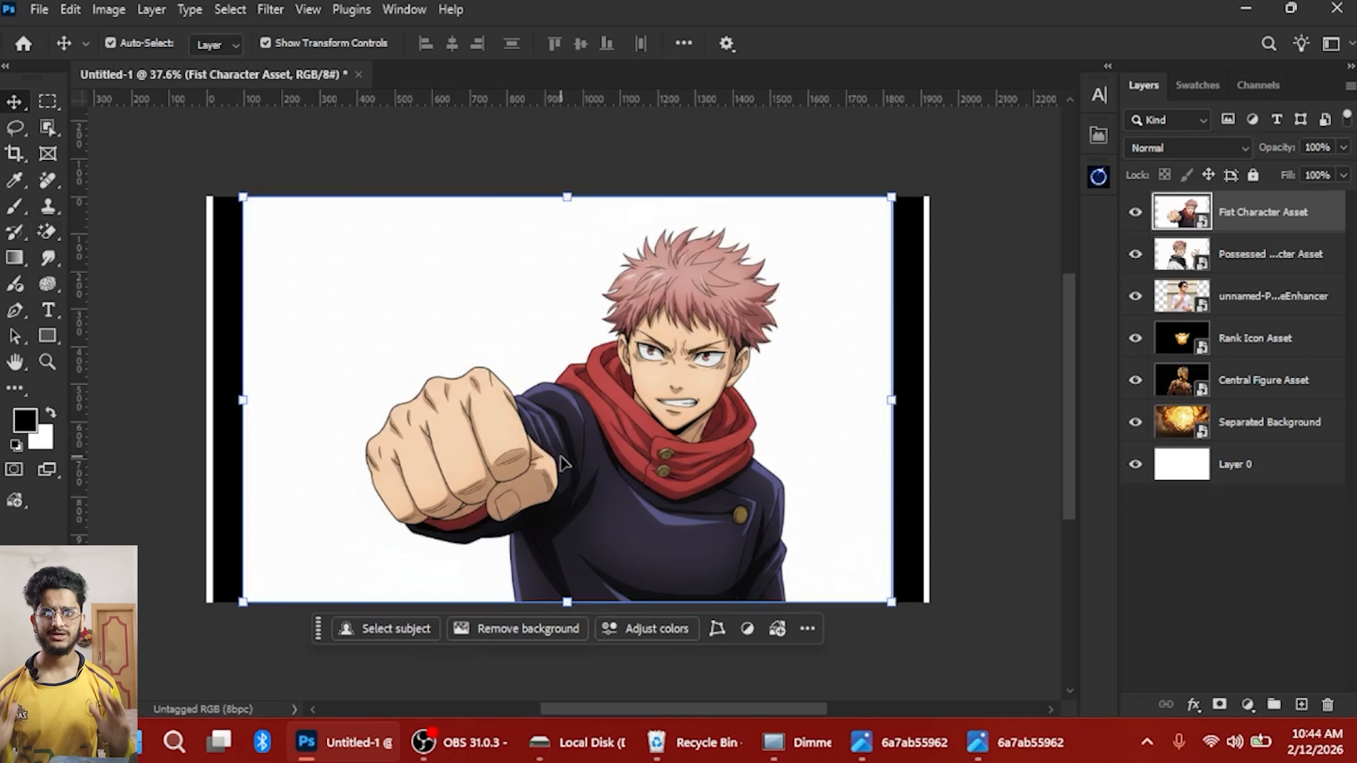
Hide all the placed image layers and delete the white Layer 0
click(241, 228)
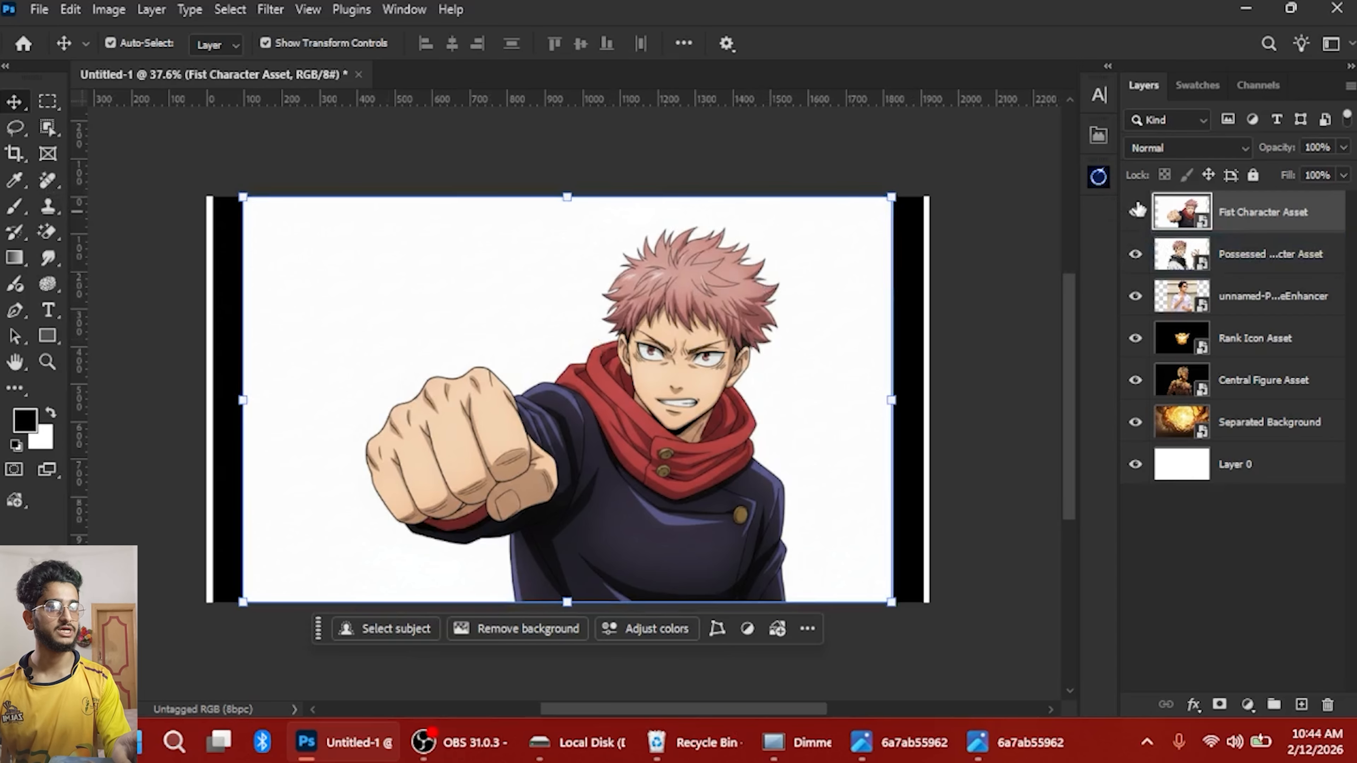
click(1137, 215)
click(1137, 215)
click(1137, 215)
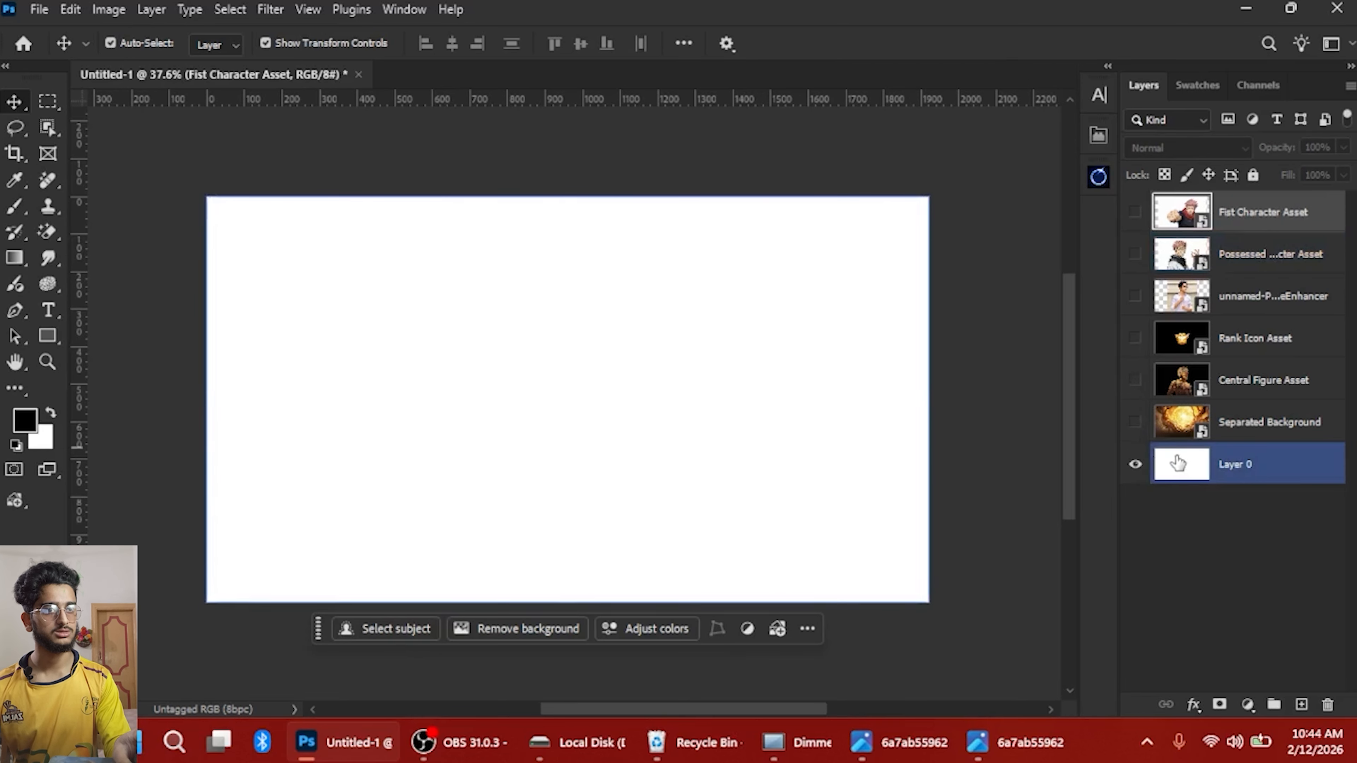
click(1223, 473)
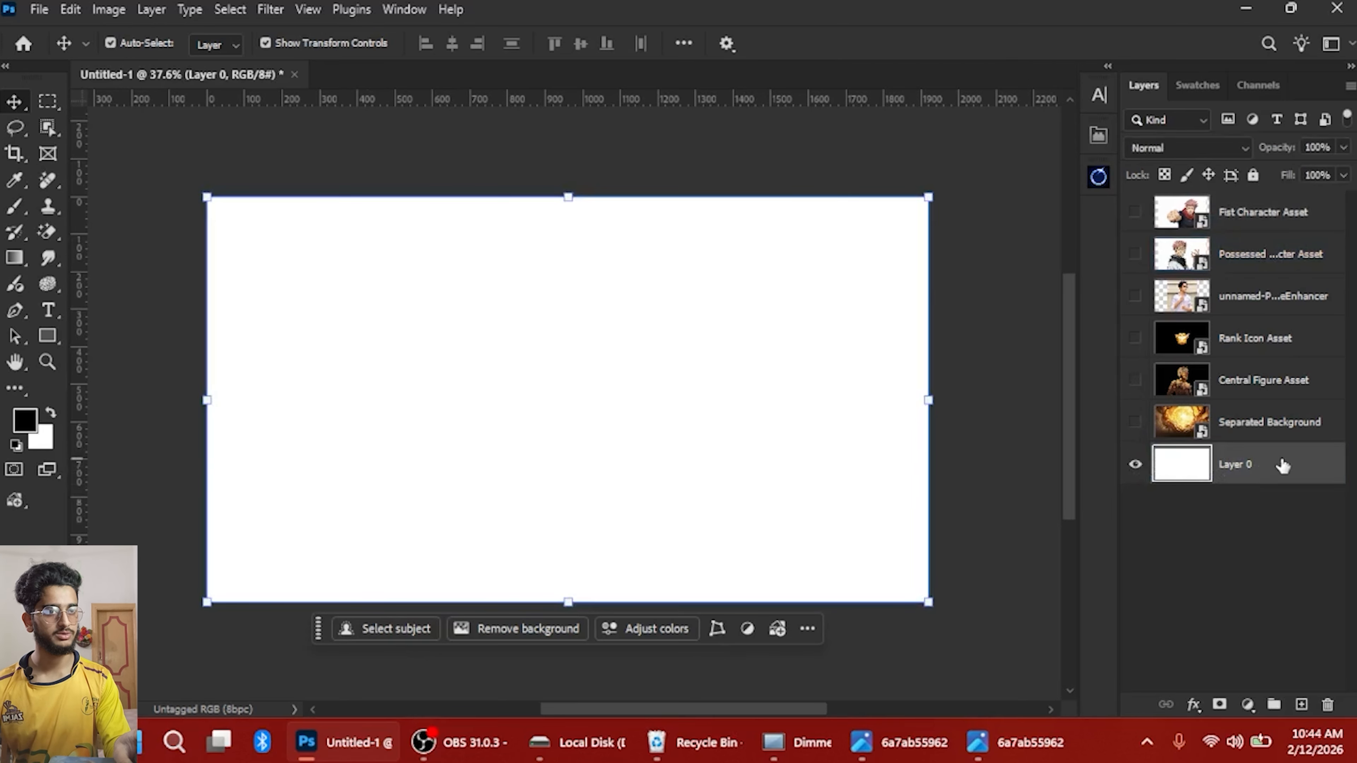
key(Delete)
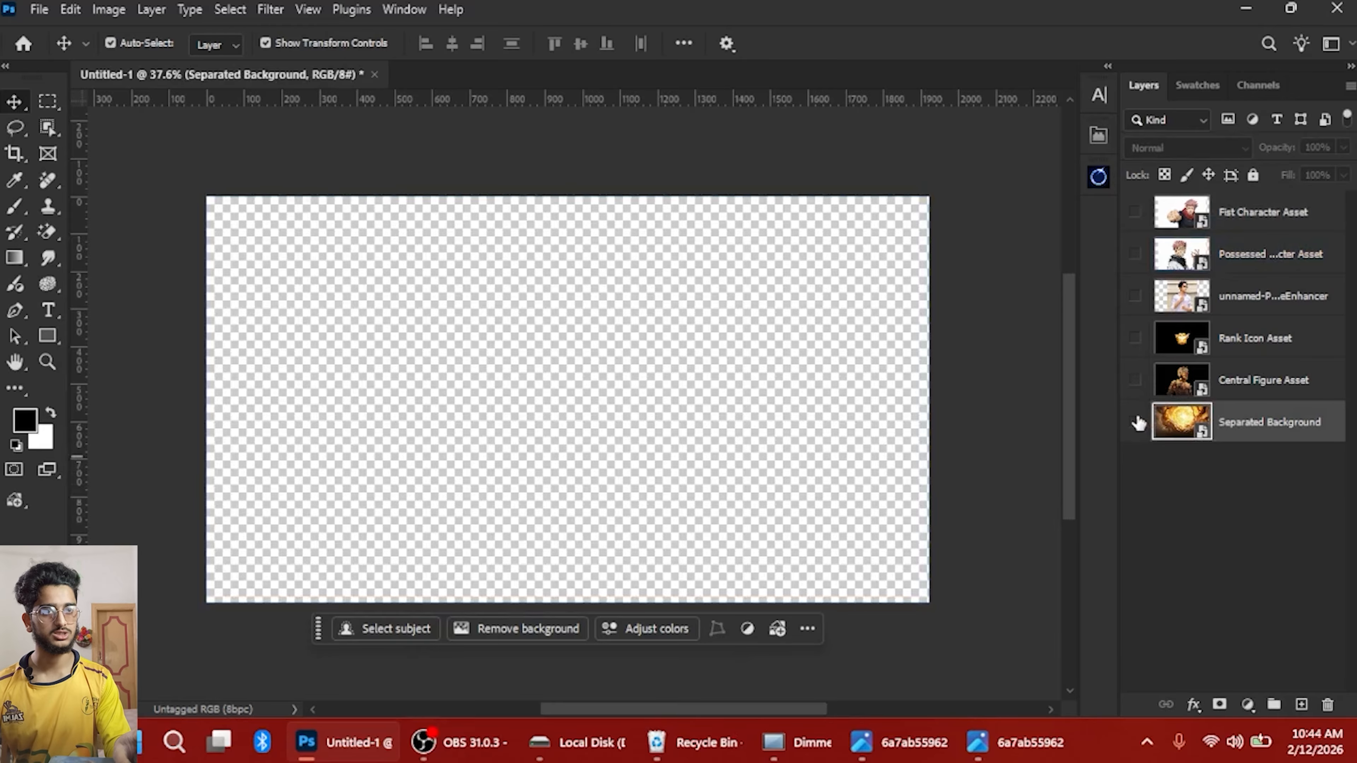
Show the Separated Background layer and scale it to 78.05%, positioned to fill the canvas with its upper edge at the canvas top
click(1137, 423)
scroll(552, 406, down, 2)
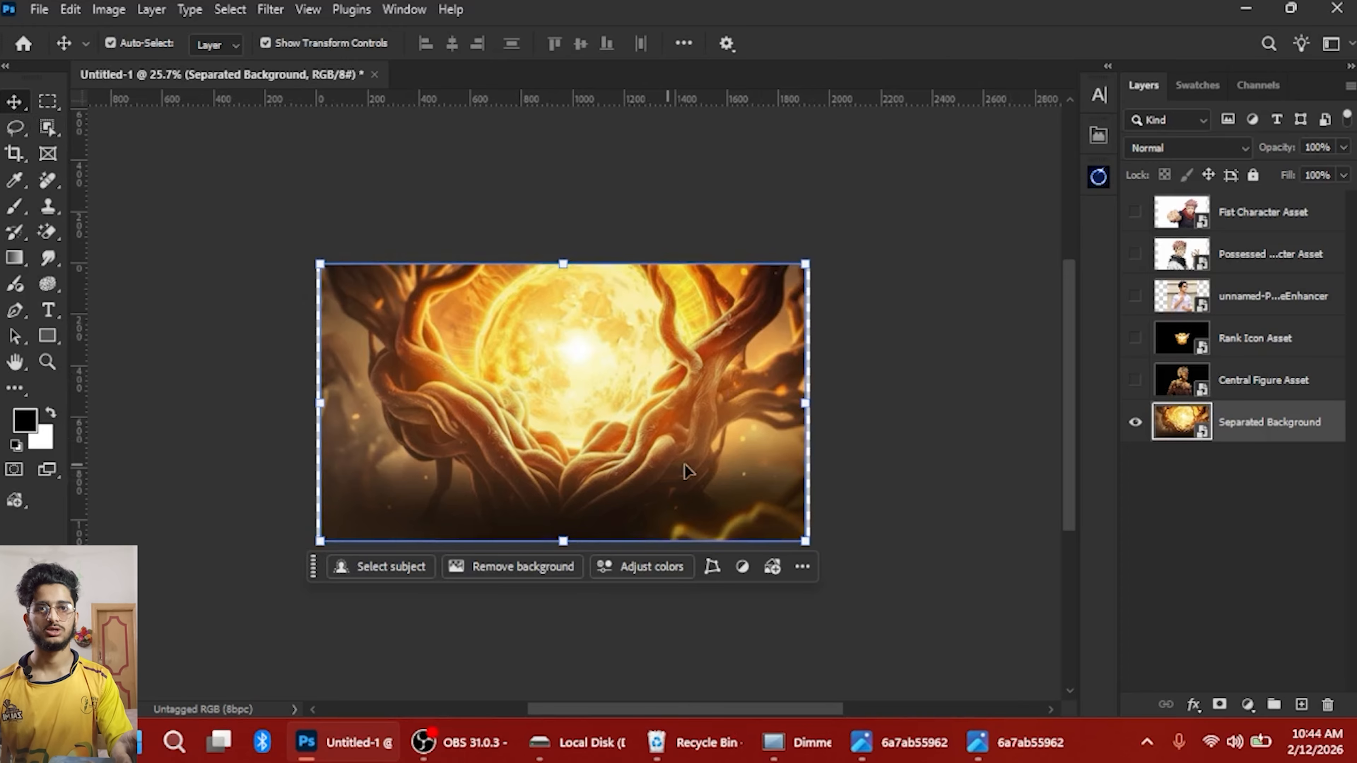
key(ctrl+t)
drag(808, 546, 831, 556)
drag(323, 411, 292, 410)
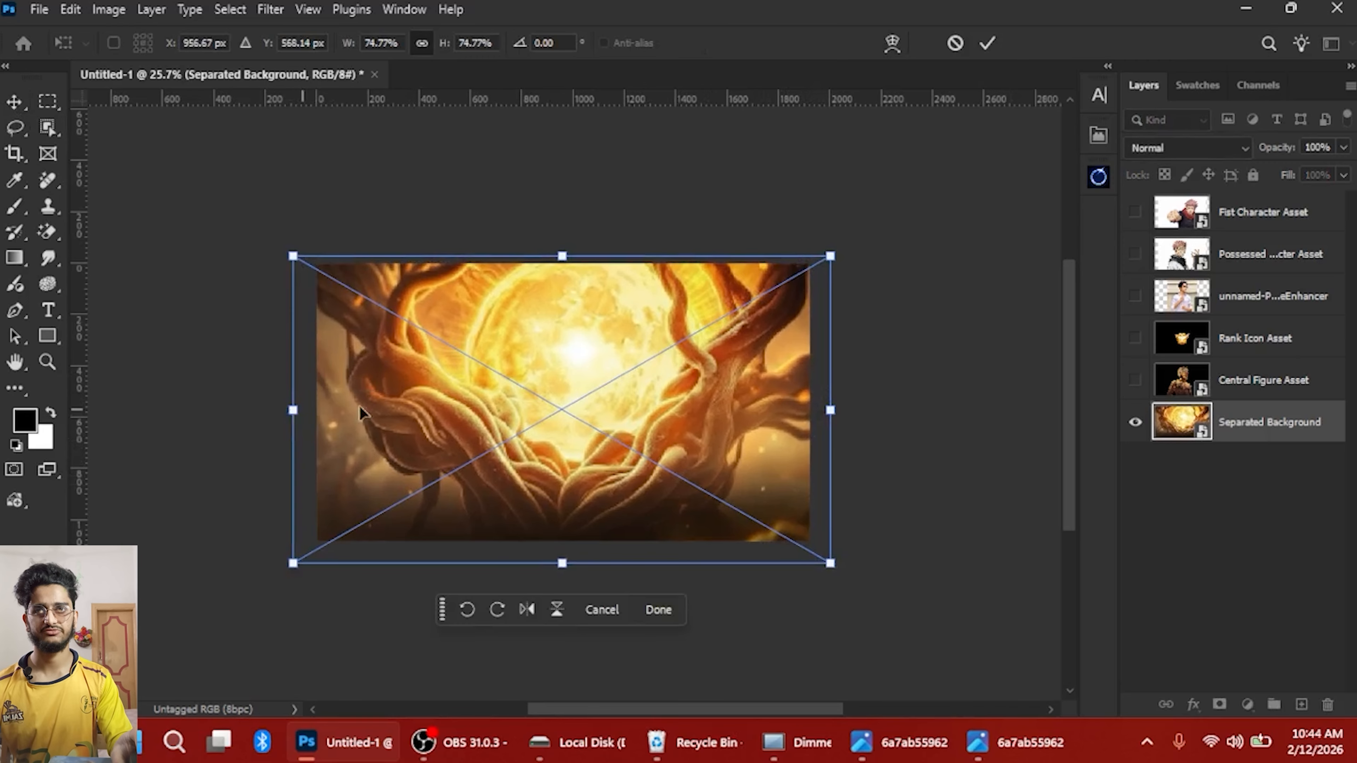
drag(494, 408, 475, 402)
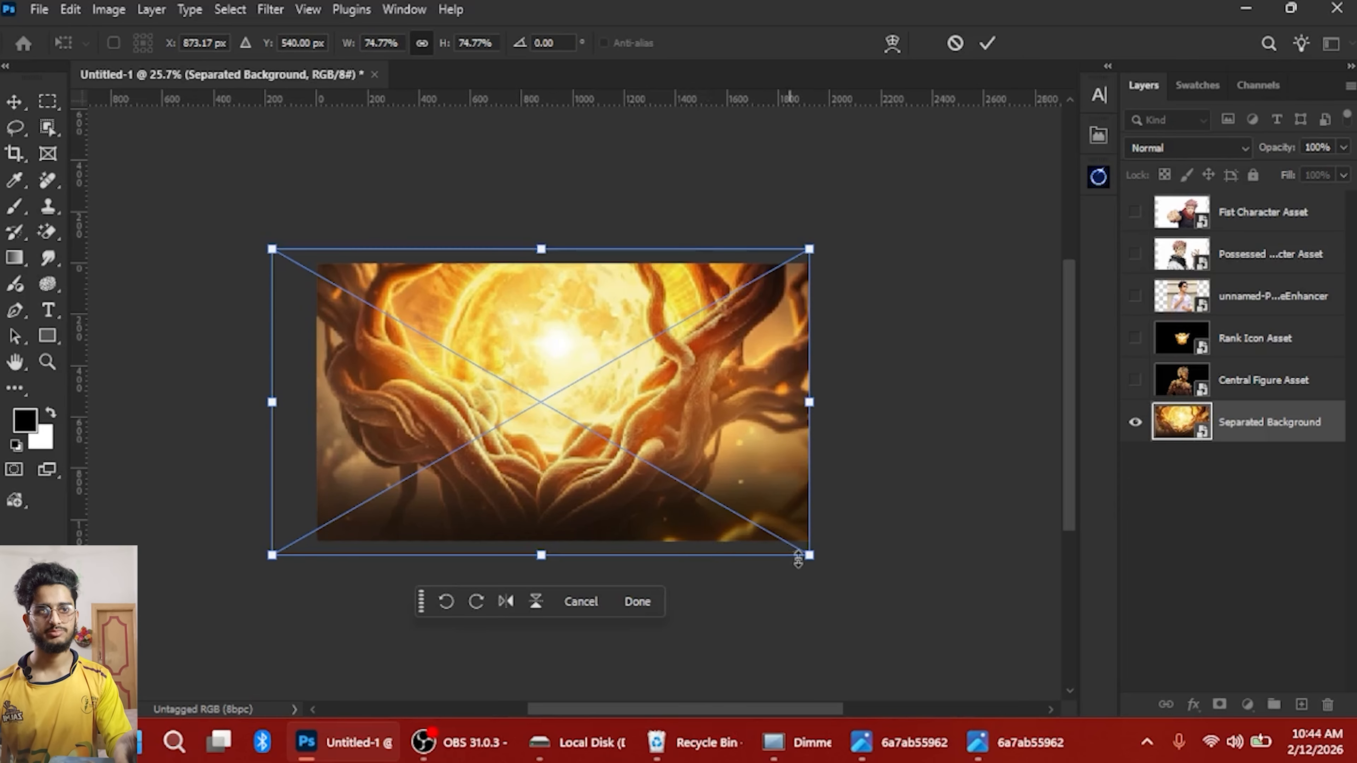
drag(798, 559, 821, 571)
drag(679, 434, 665, 475)
key(Left)
key(Left)
key(Left)
key(Left)
key(Left)
key(Left)
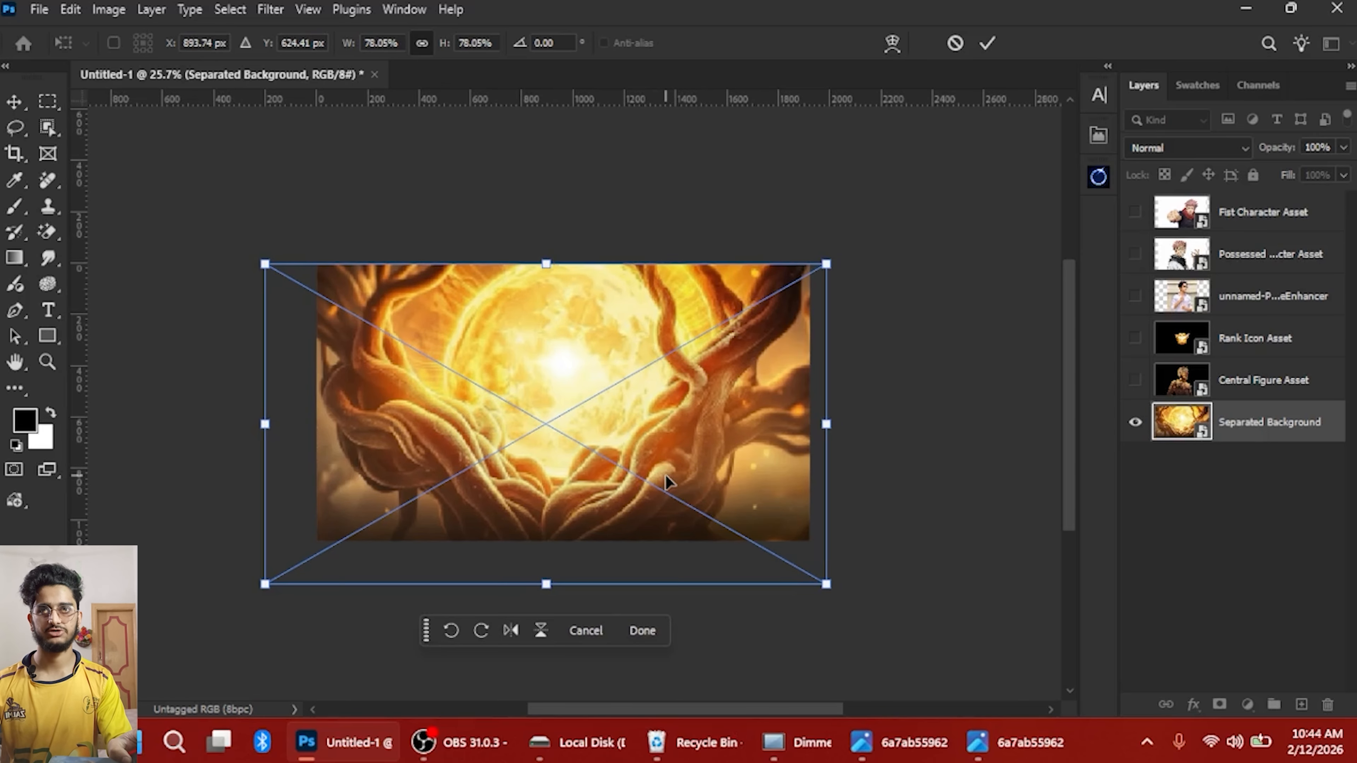
key(Return)
scroll(638, 468, down, 3)
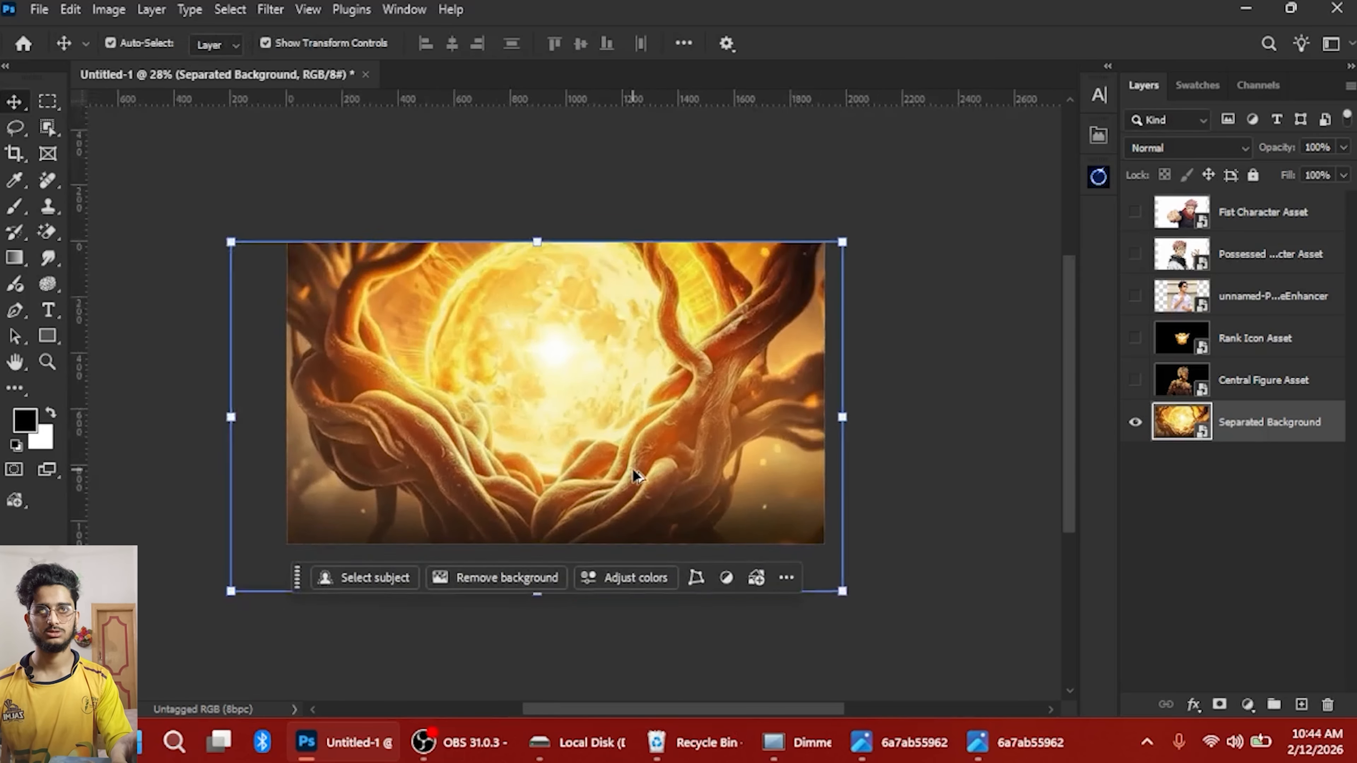
scroll(688, 361, up, 2)
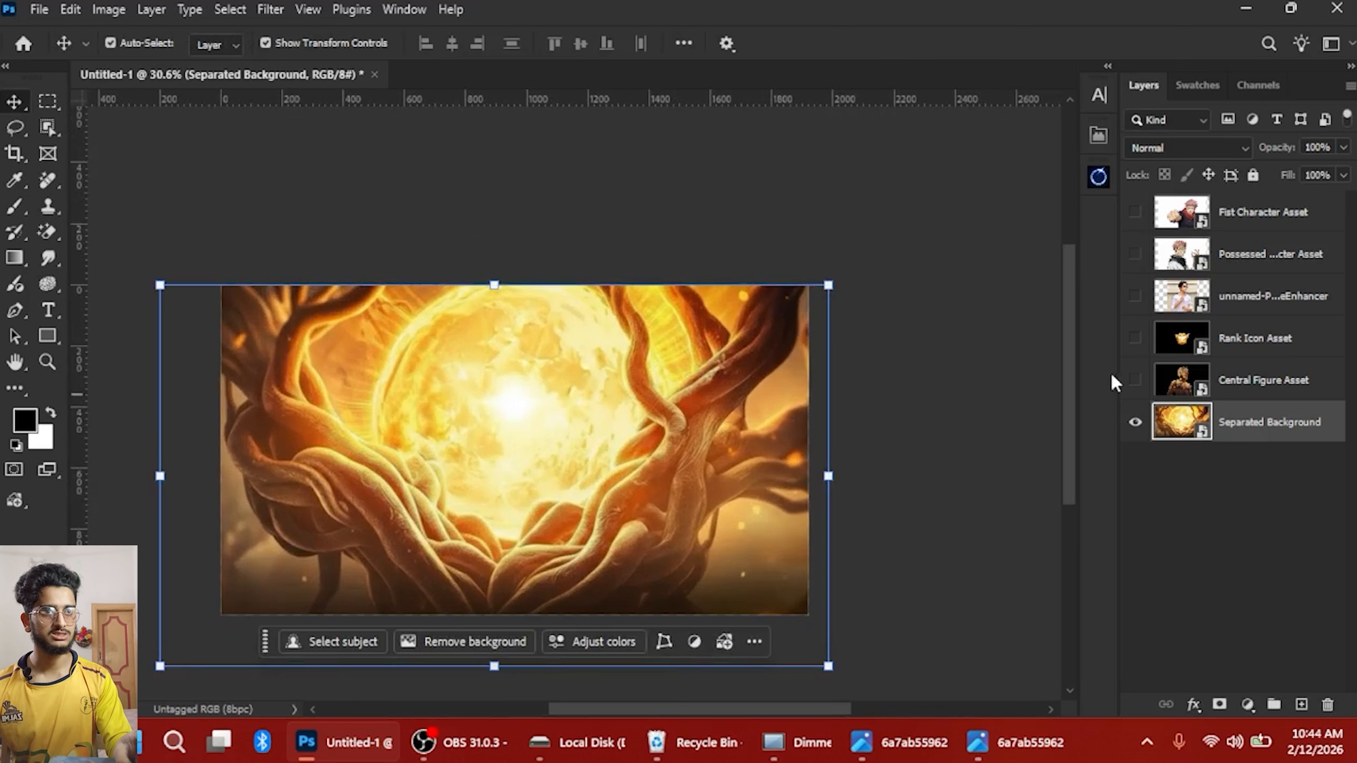
Show and select the upscaled portrait layer, and activate the Object Selection tool
click(1126, 306)
click(1188, 305)
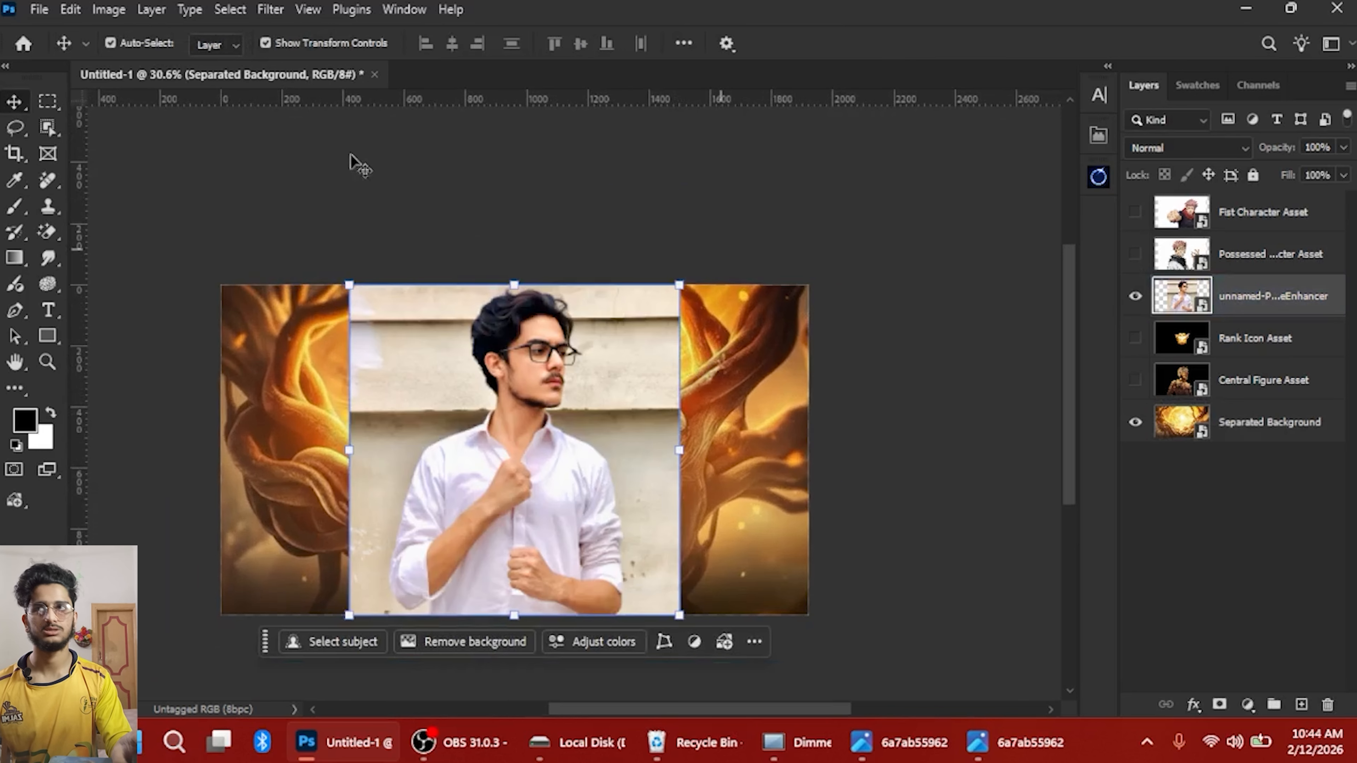
click(46, 130)
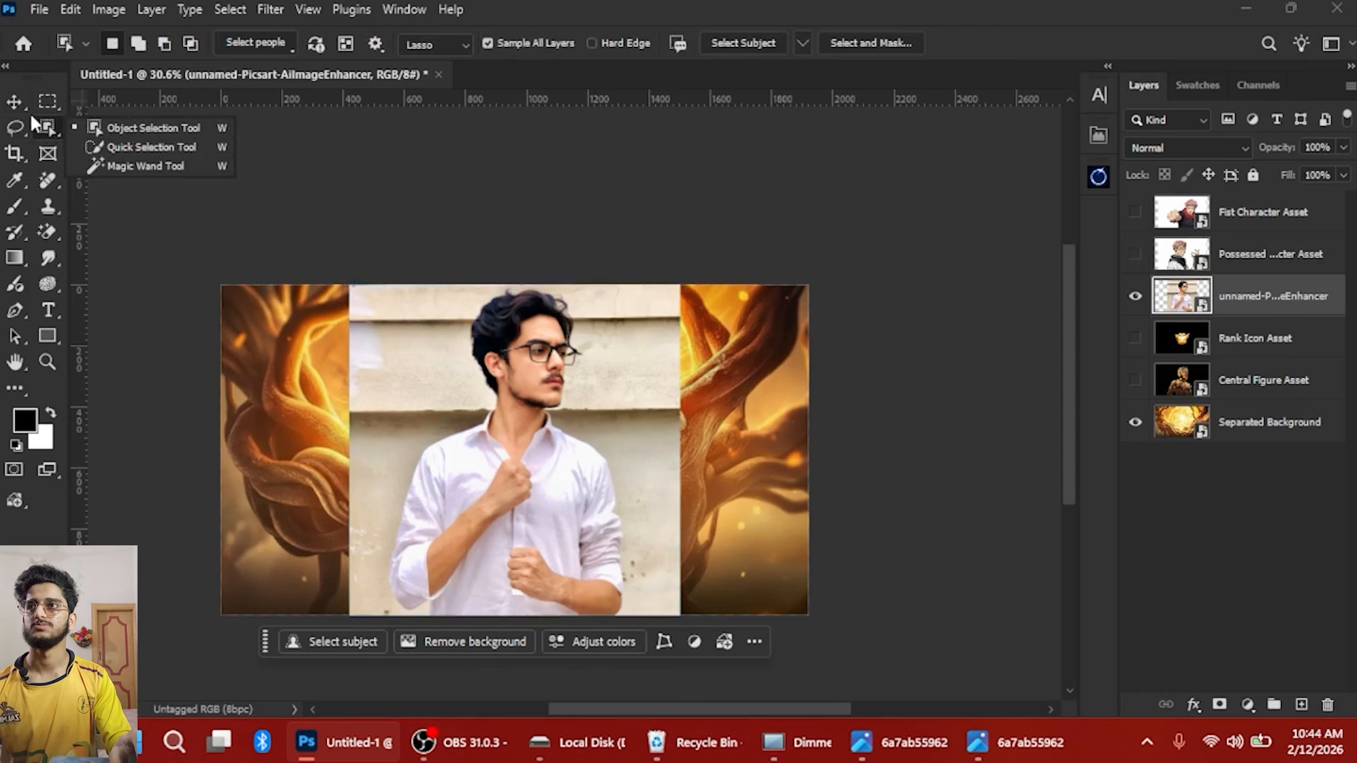
right_click(48, 133)
click(113, 142)
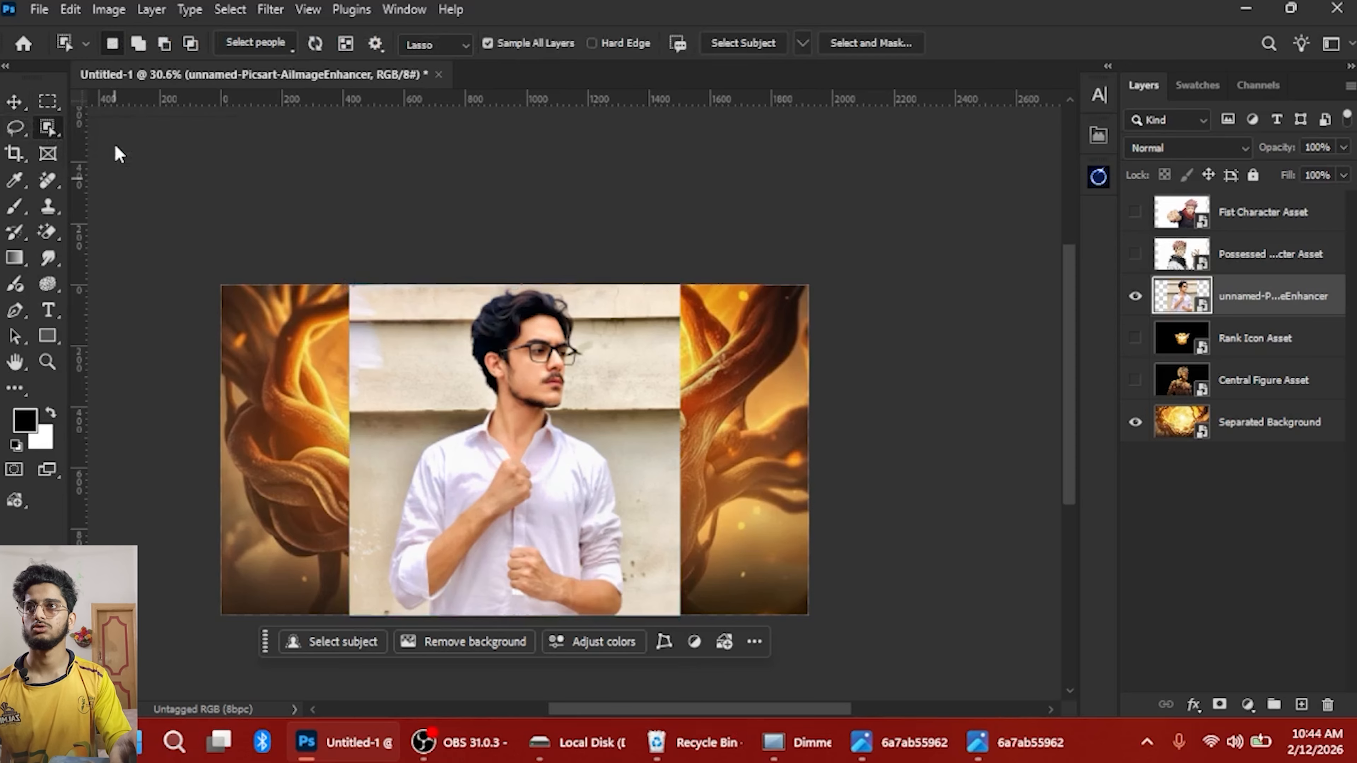
right_click(47, 131)
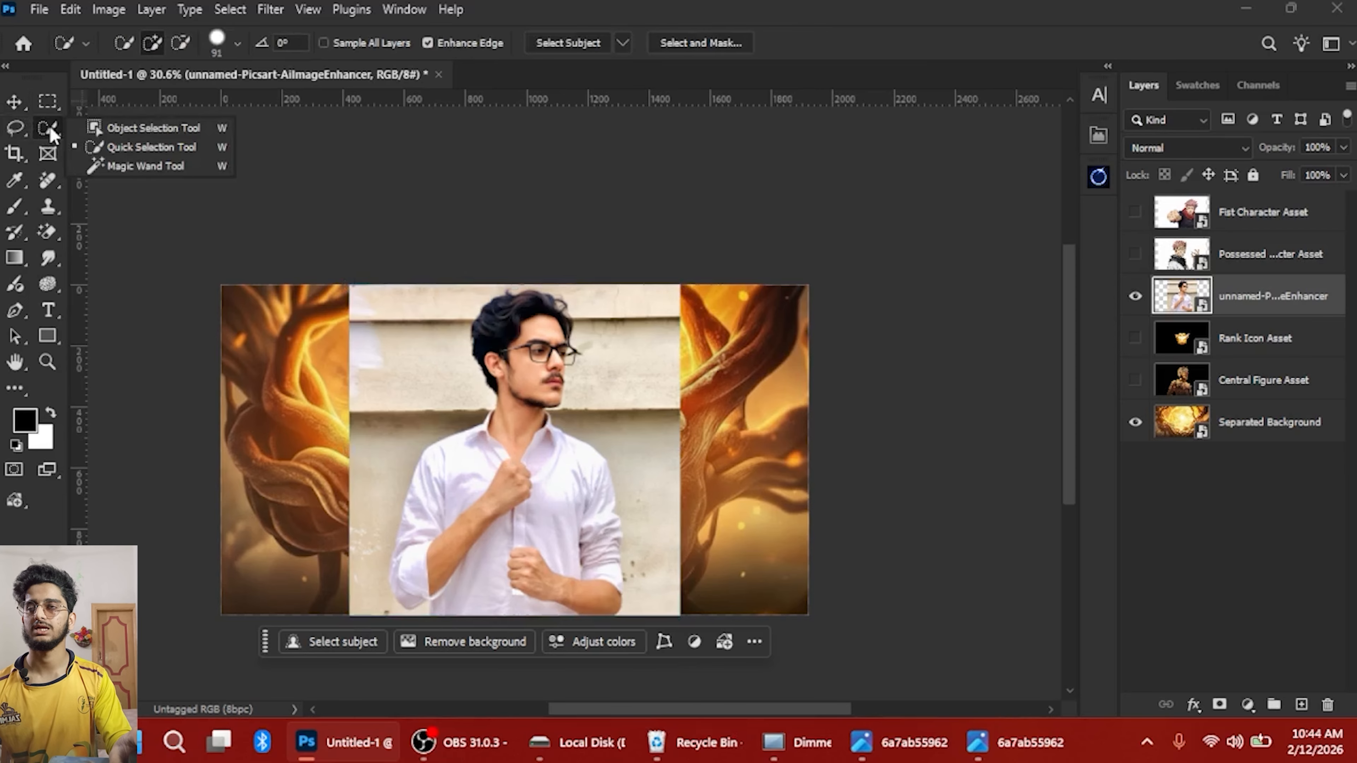
click(129, 130)
scroll(485, 167, down, 1)
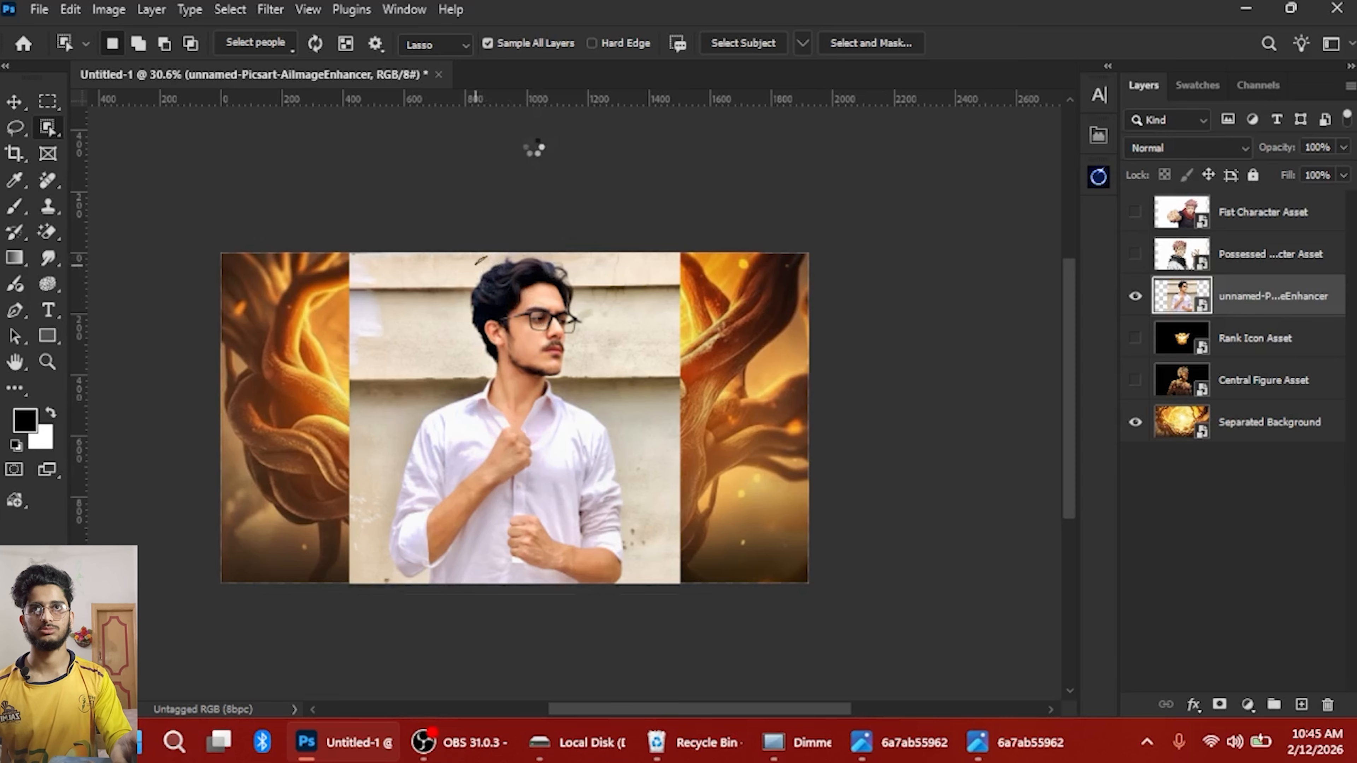
Select the man in the portrait by outlining him with the Object Selection tool in Lasso mode
click(685, 299)
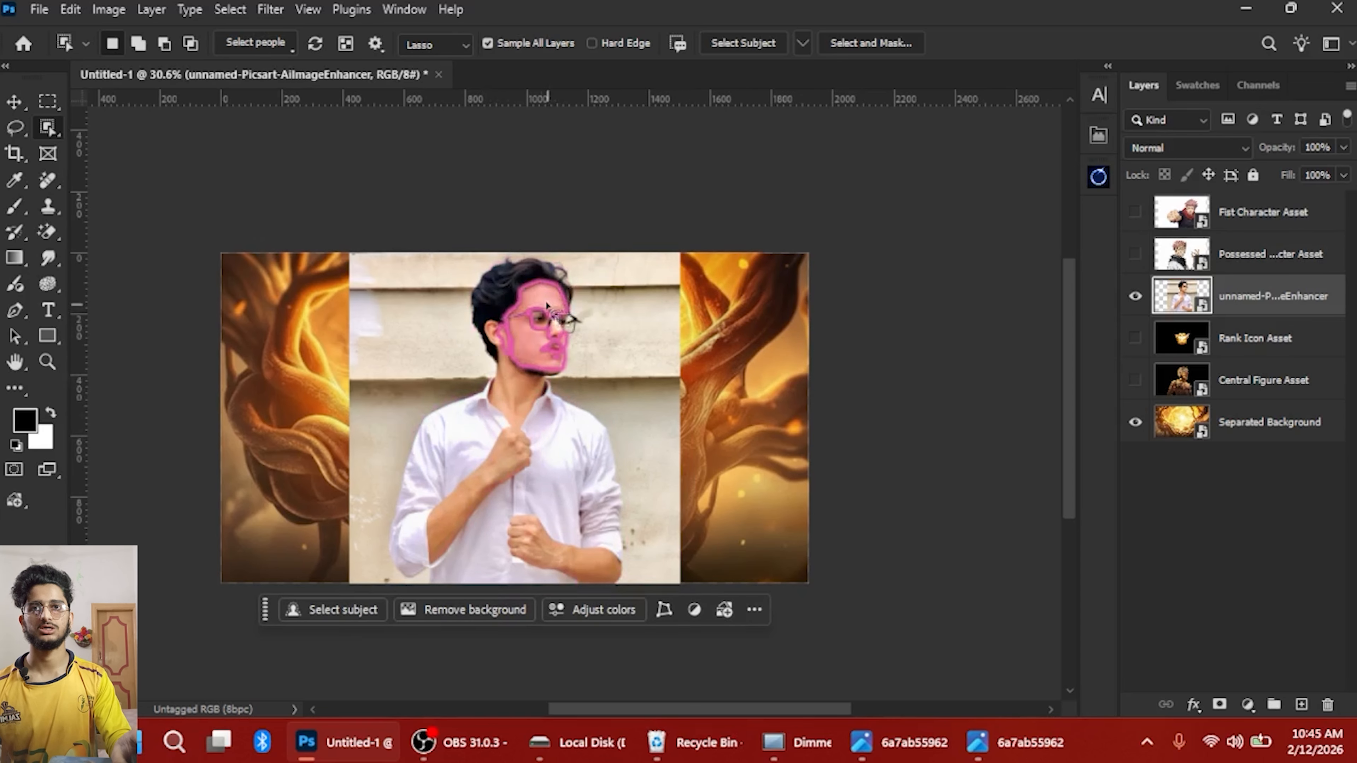
click(448, 50)
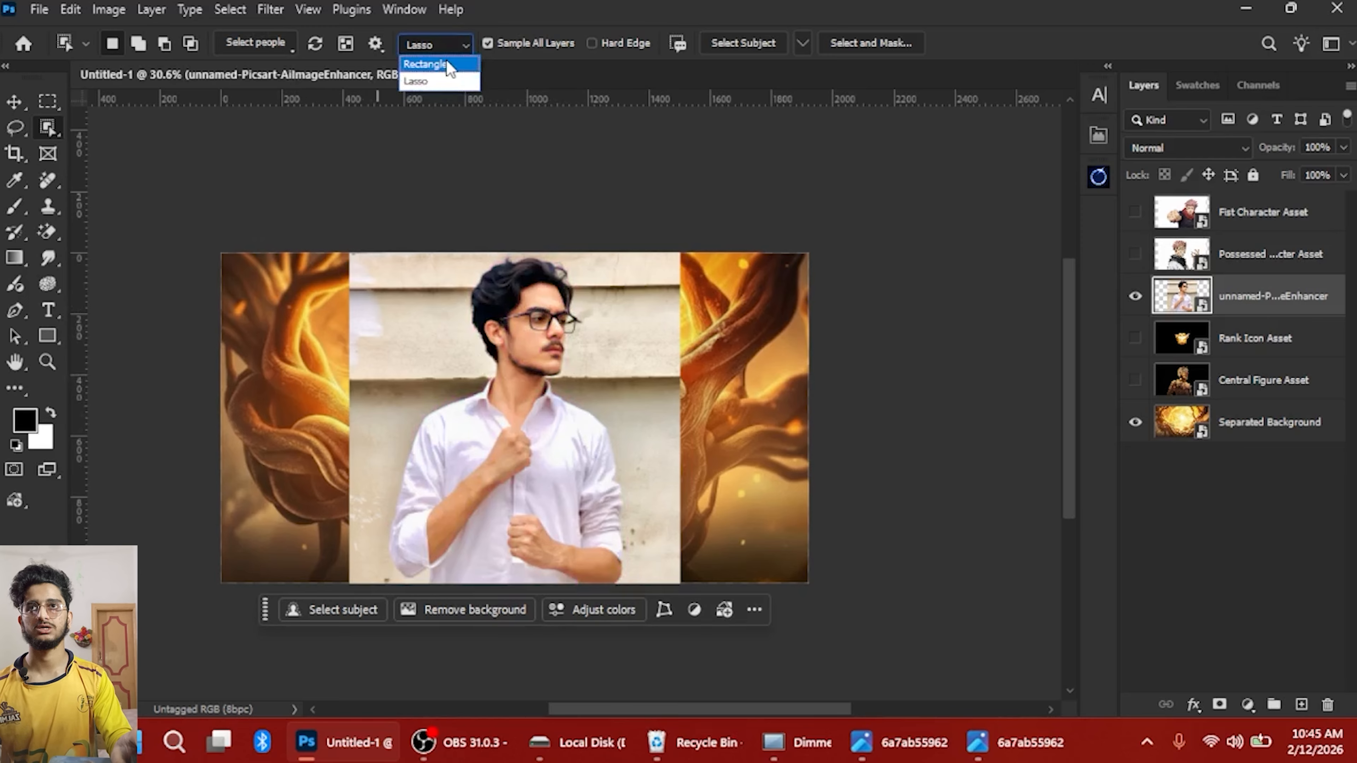
click(447, 64)
click(441, 45)
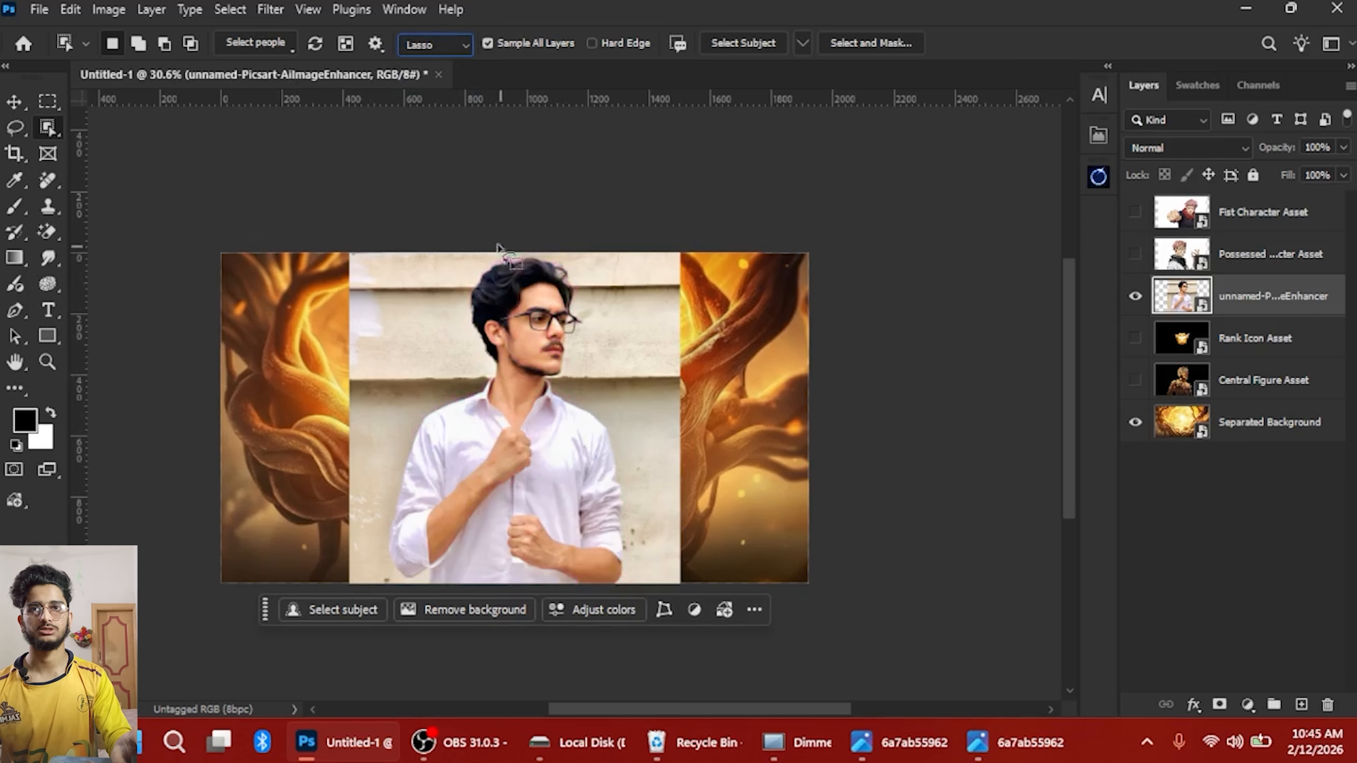
drag(493, 251, 451, 292)
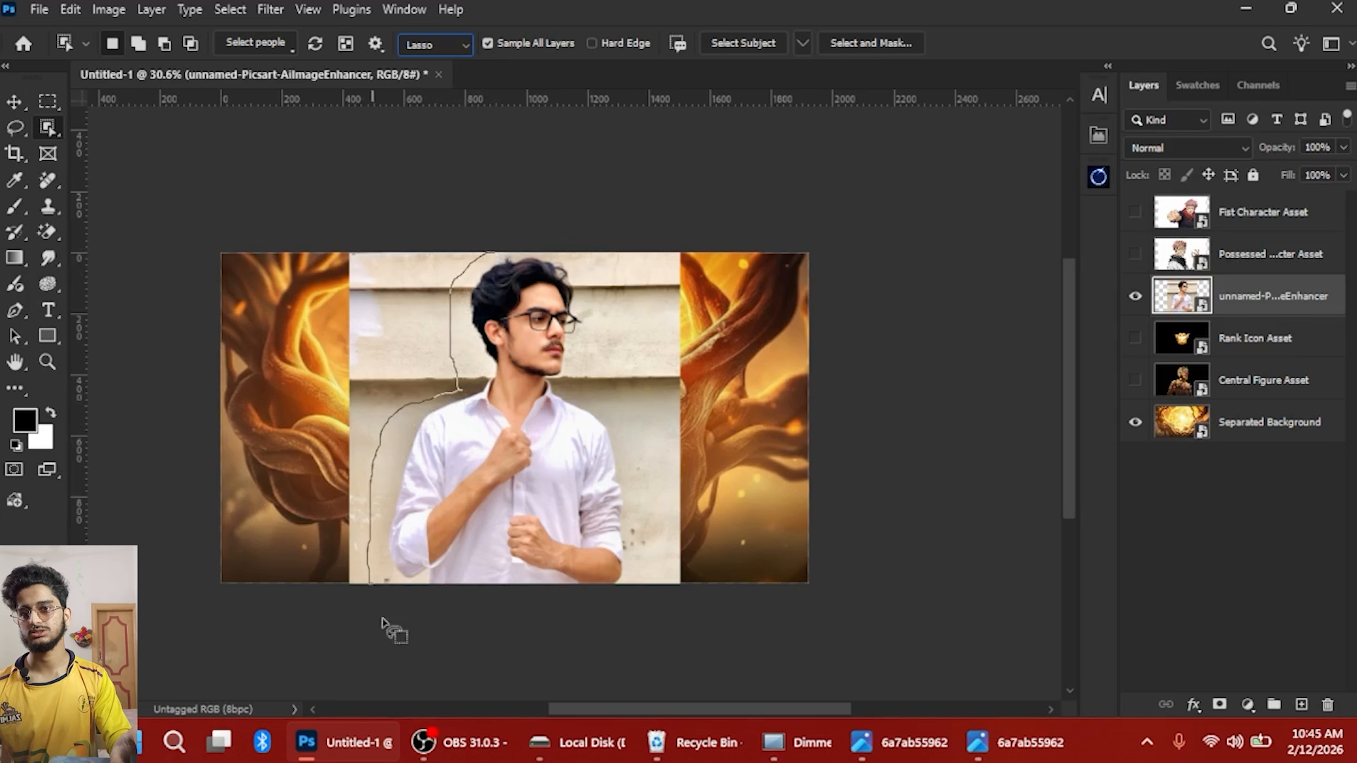
mouse_move(381, 620)
mouse_down()
mouse_move(619, 637)
mouse_move(660, 583)
mouse_up()
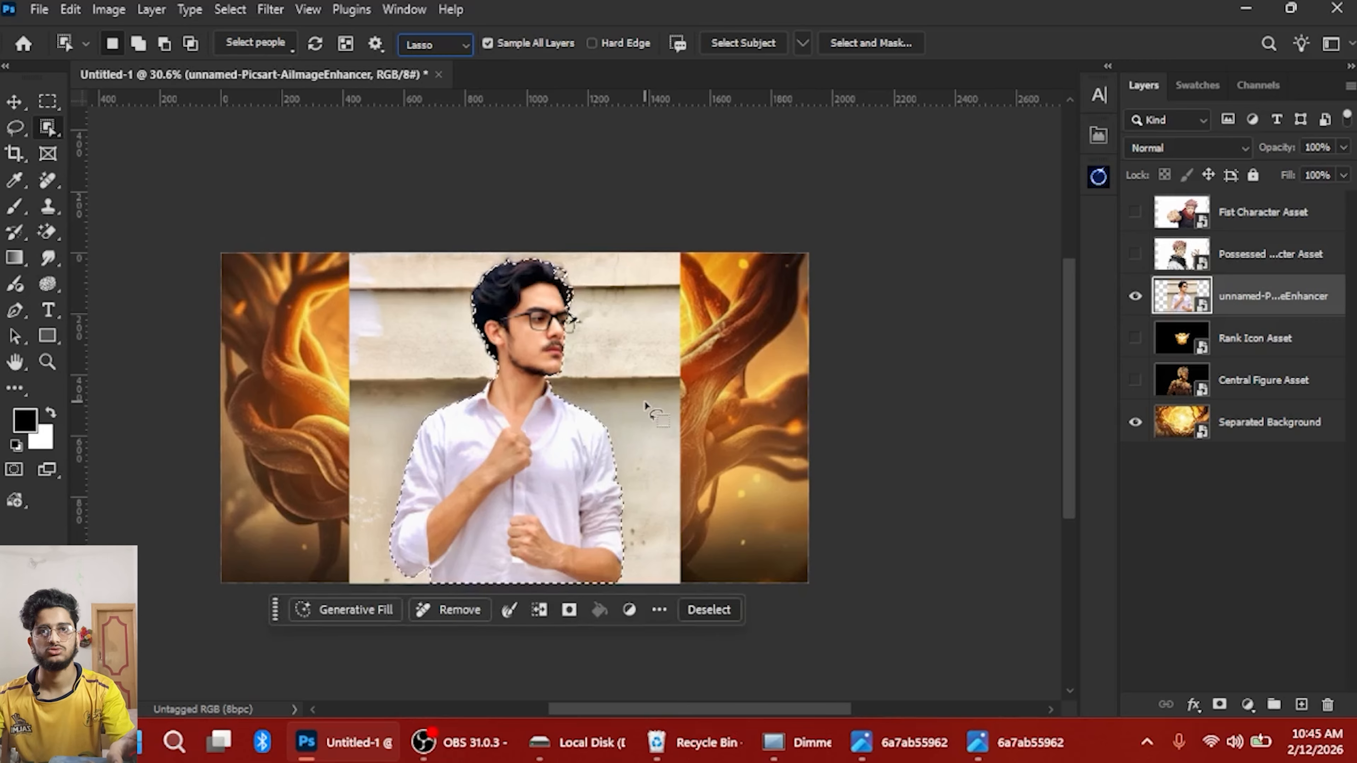
Open the man's selection in the Select and Mask workspace for edge refinement around his hair
key(alt)
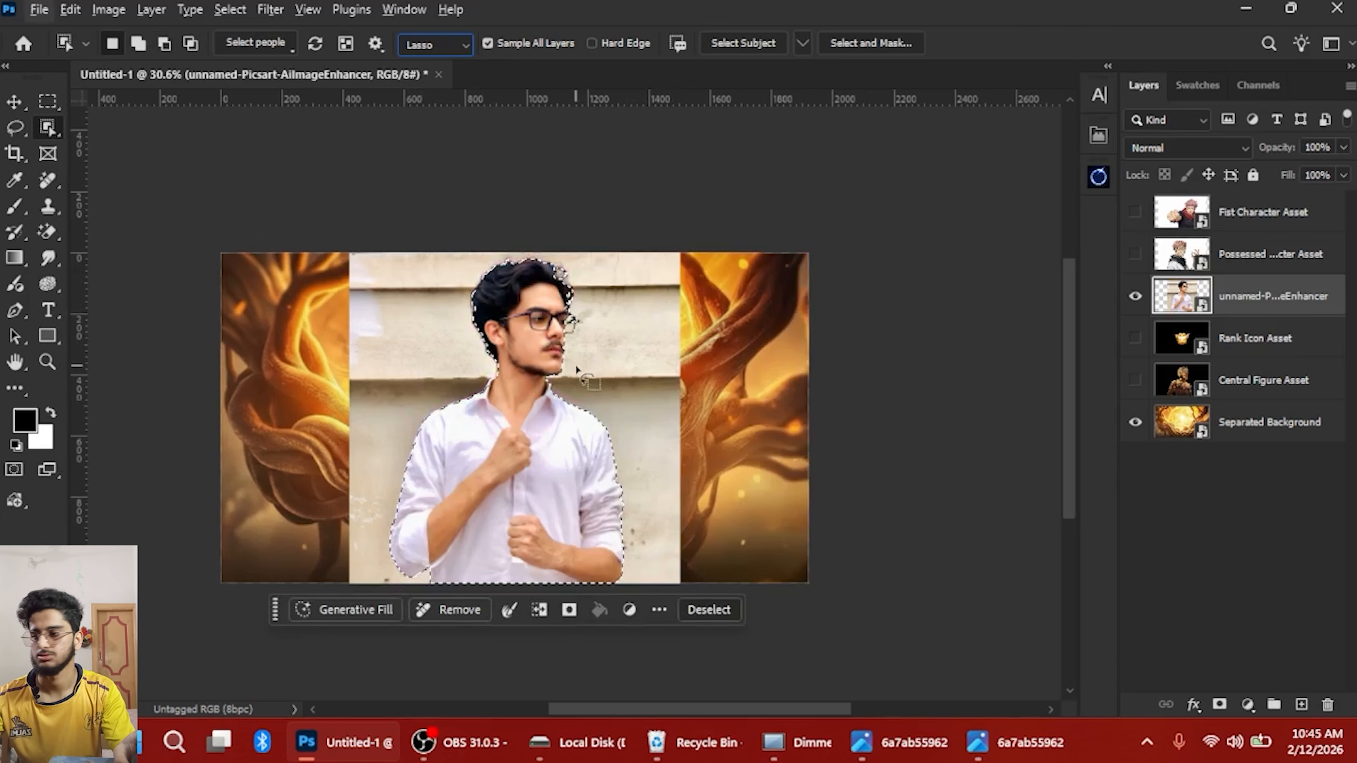
key(v)
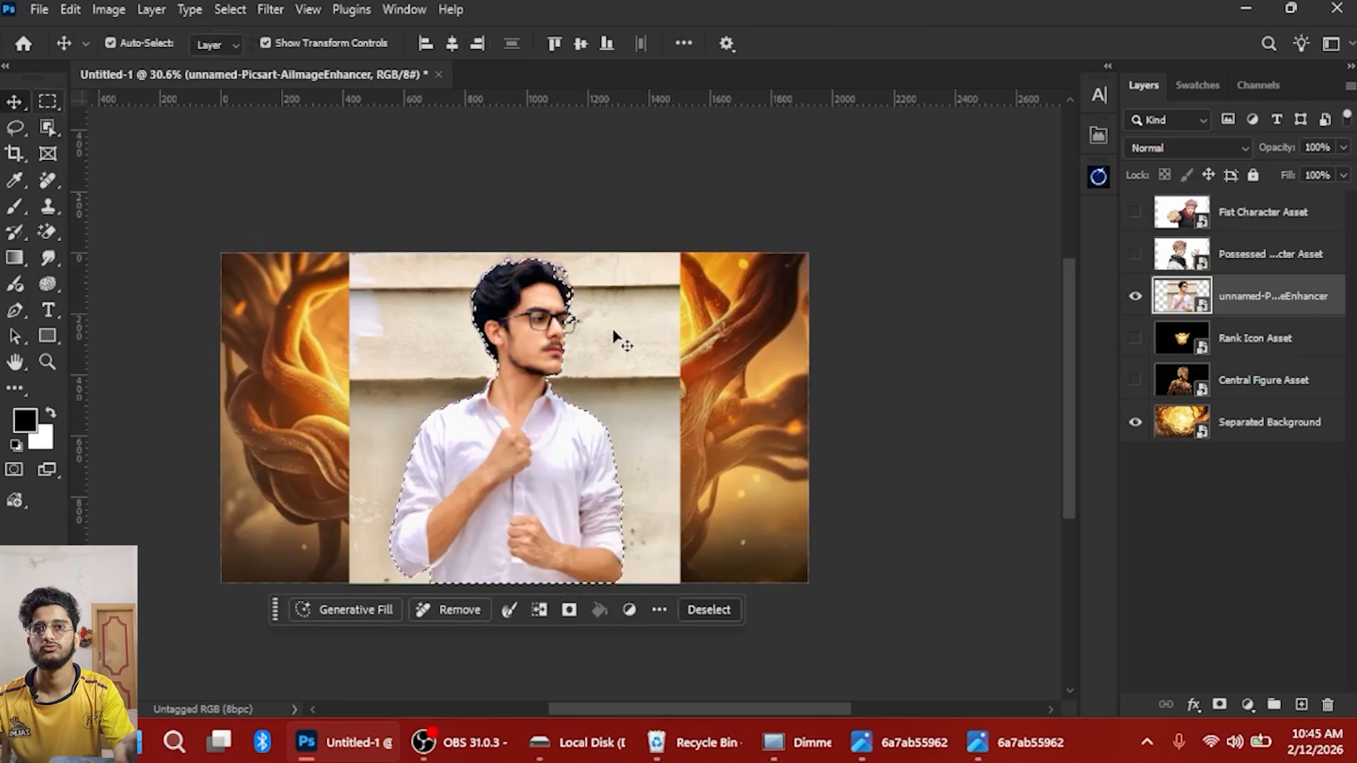
scroll(614, 334, up, 5)
scroll(580, 267, up, 2)
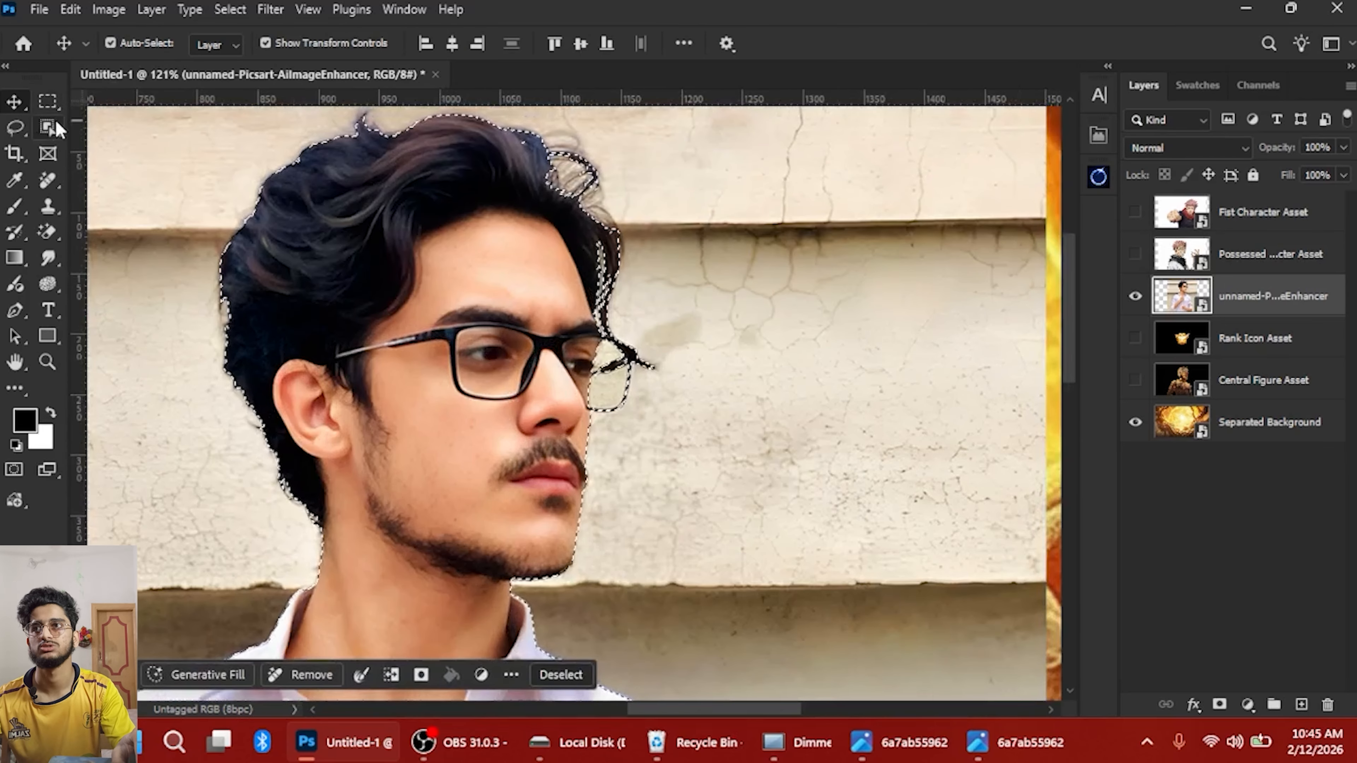
click(48, 102)
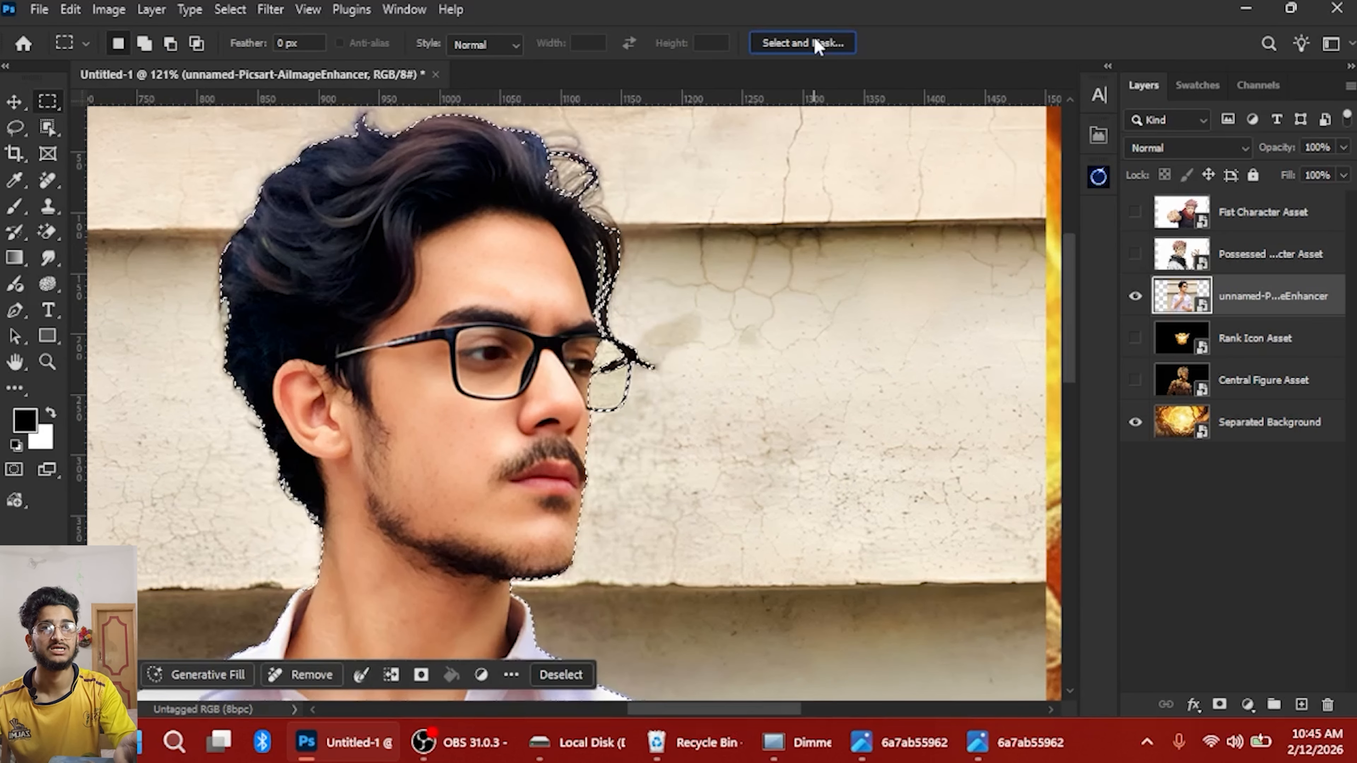
click(810, 42)
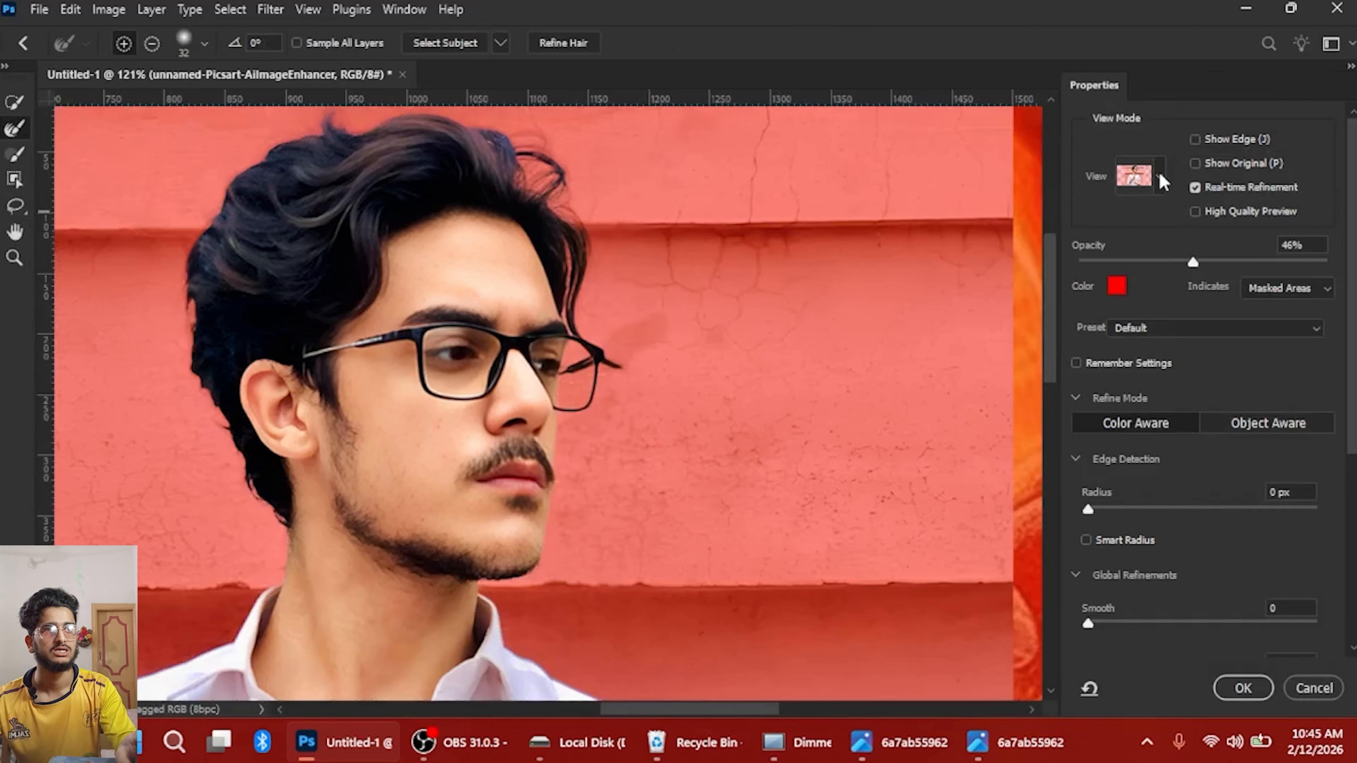
Preview the cutout in Onion Skin view and return to the Overlay view
click(1135, 176)
click(1119, 227)
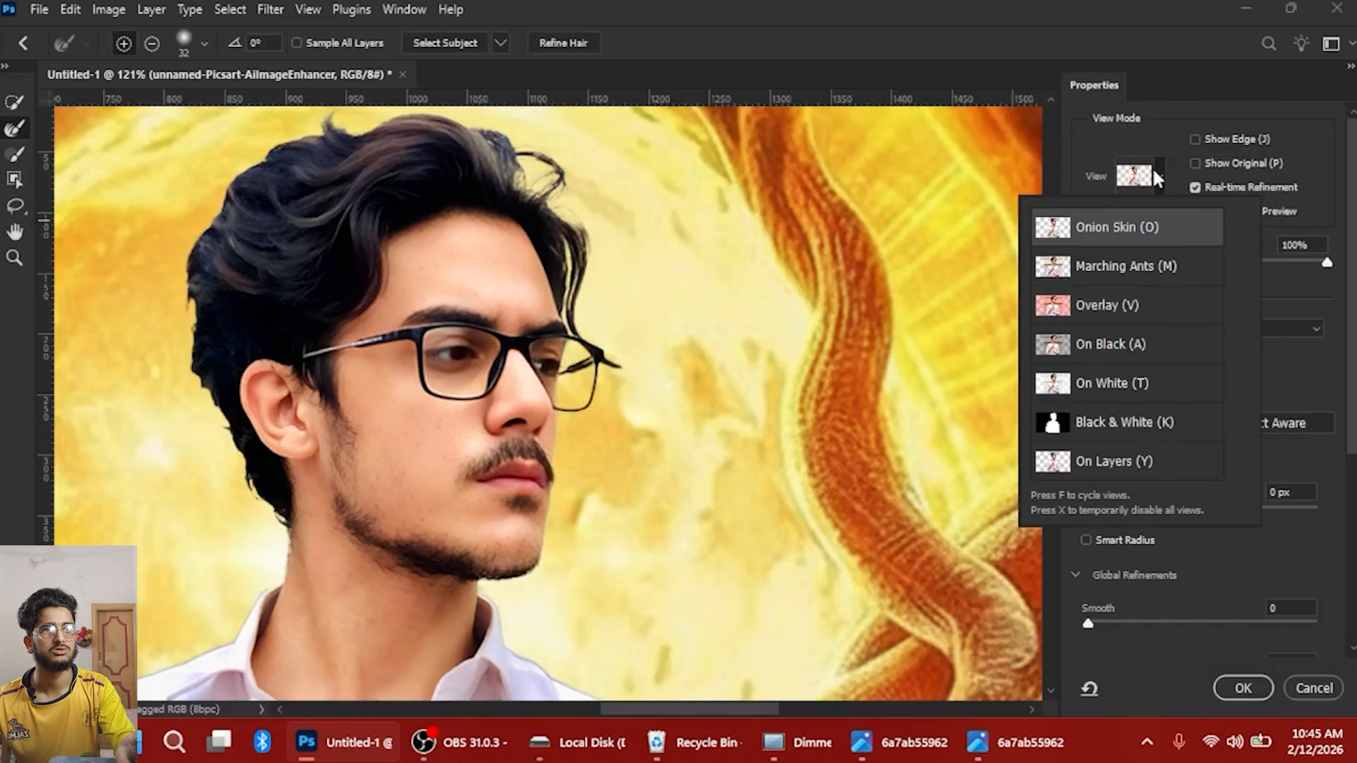
click(1156, 177)
click(1161, 180)
click(1114, 309)
Try to paint the loose hair strands beside the forehead into the selection with the Brush tool, and undo the stroke
scroll(557, 451, down, 8)
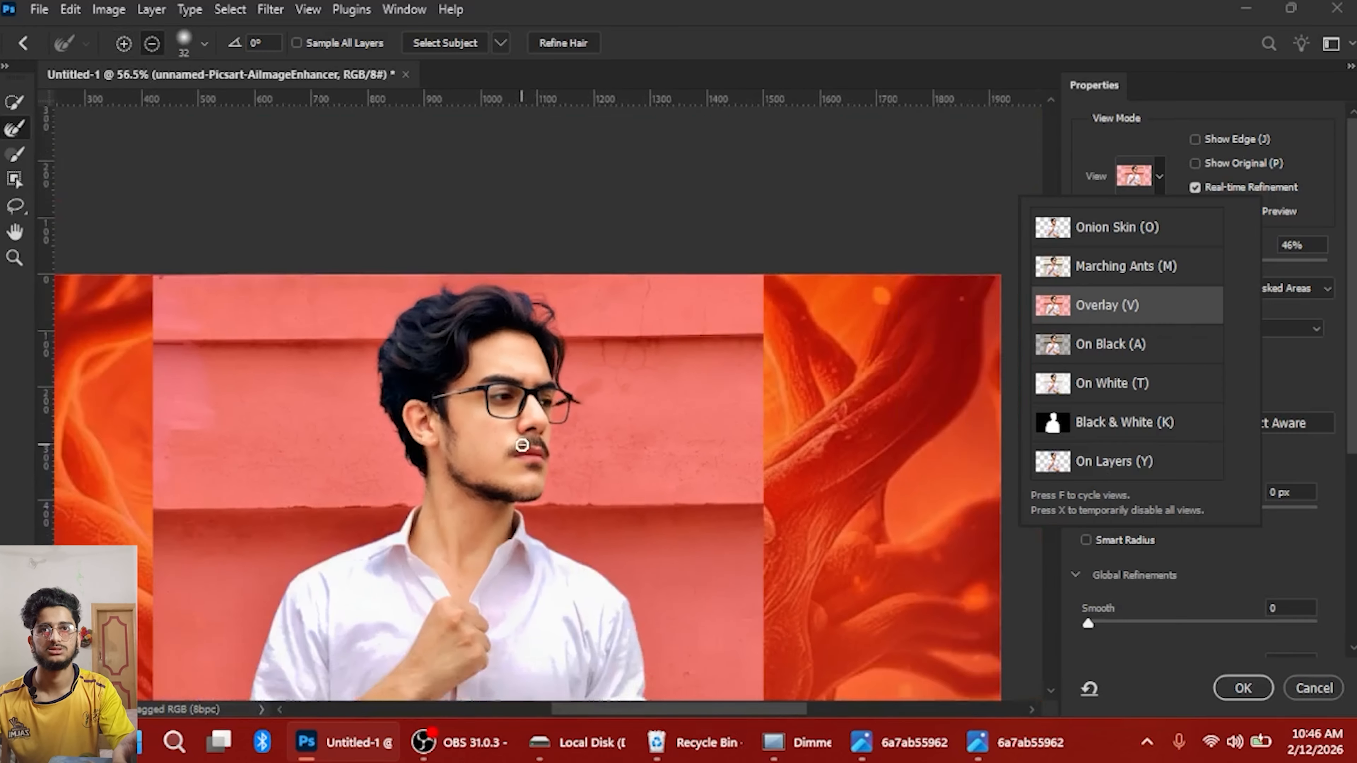
scroll(535, 411, up, 7)
scroll(528, 307, up, 5)
drag(552, 309, 764, 447)
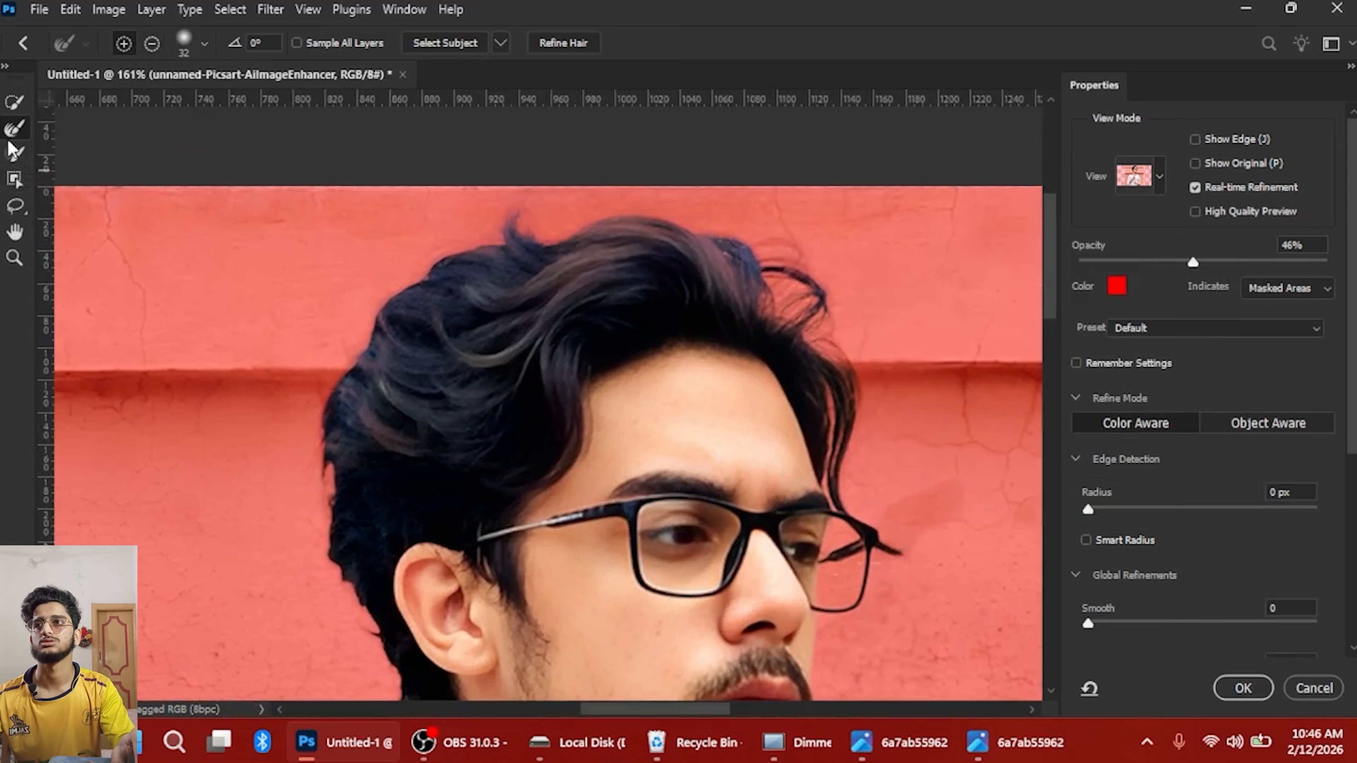
click(13, 152)
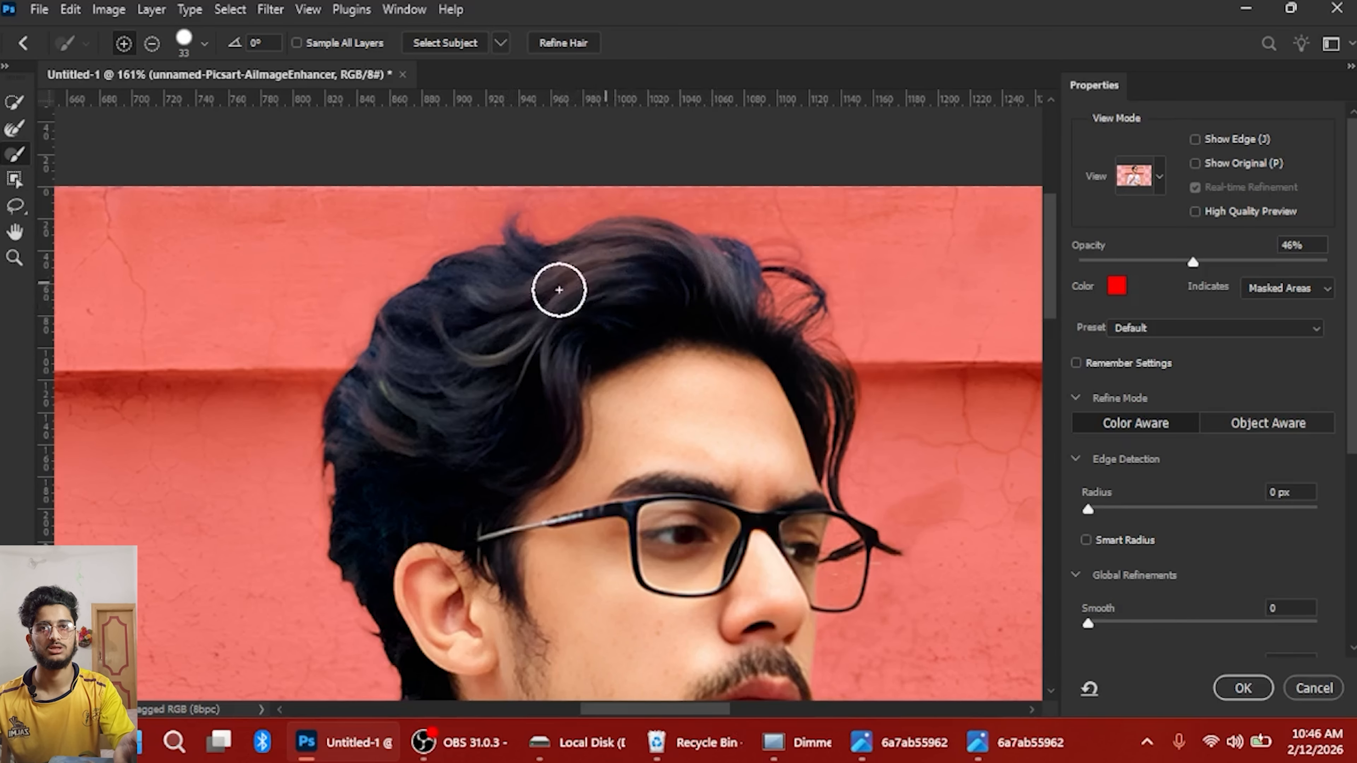
scroll(398, 428, down, 1)
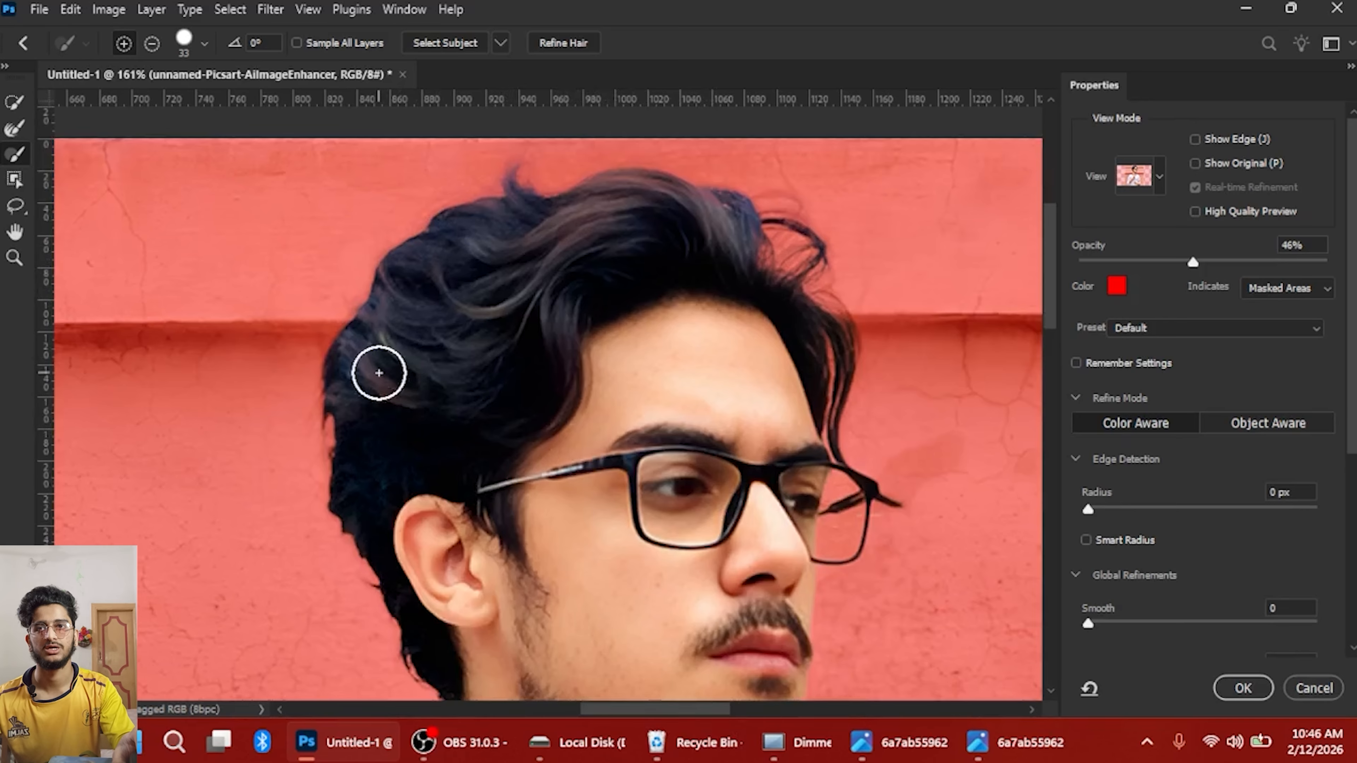
mouse_move(819, 390)
mouse_down()
mouse_move(821, 351)
mouse_move(764, 288)
mouse_move(794, 267)
mouse_move(779, 253)
mouse_up()
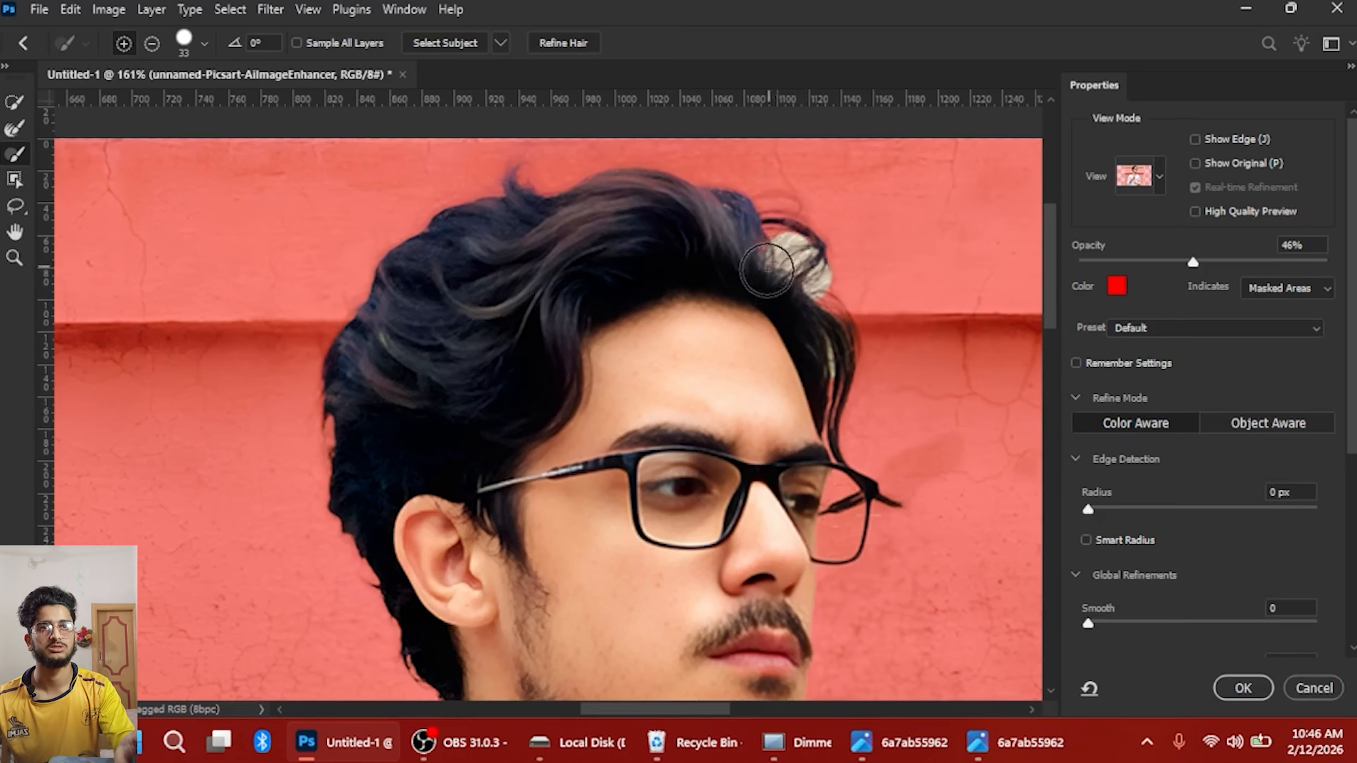
key(ctrl+z)
Refine the selection around the man's hair, including the loose curl above the forehead, with the Refine Edge Brush
click(7, 136)
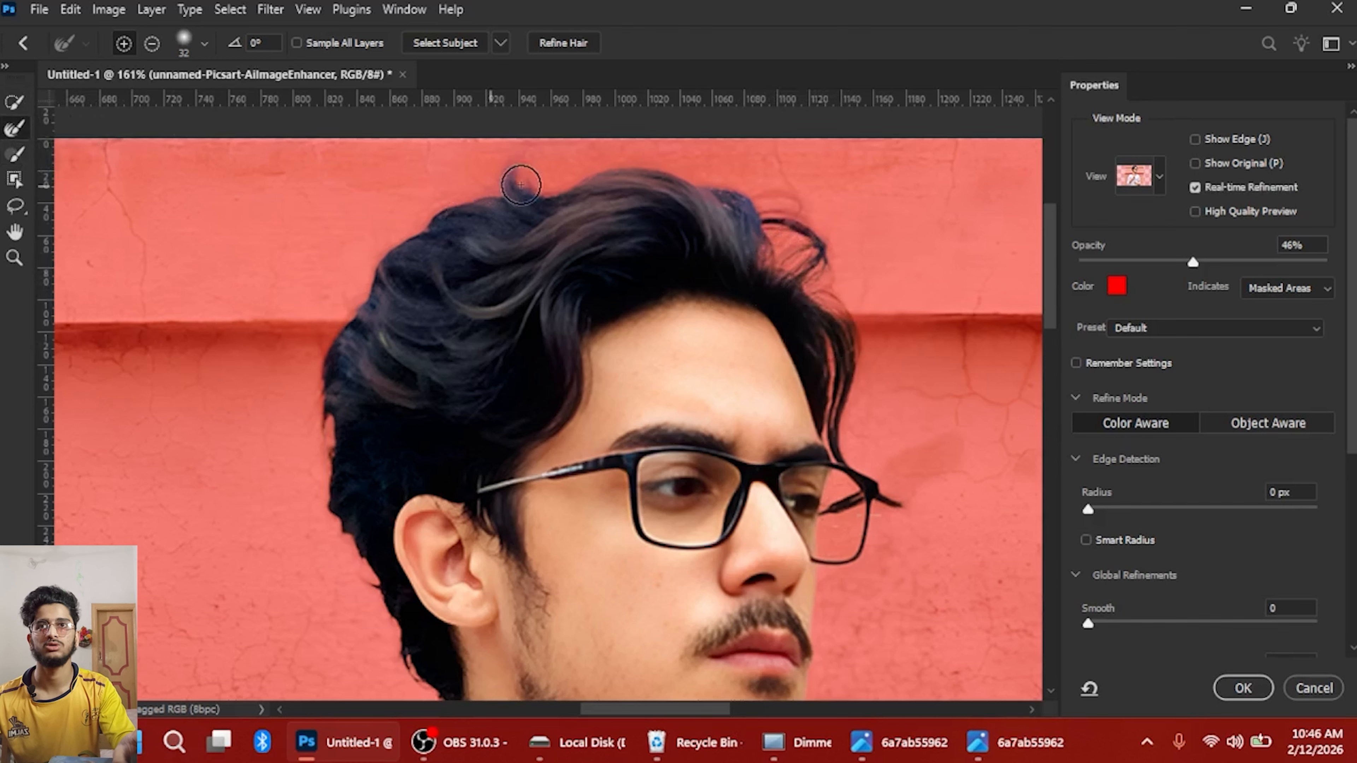
drag(534, 168, 435, 187)
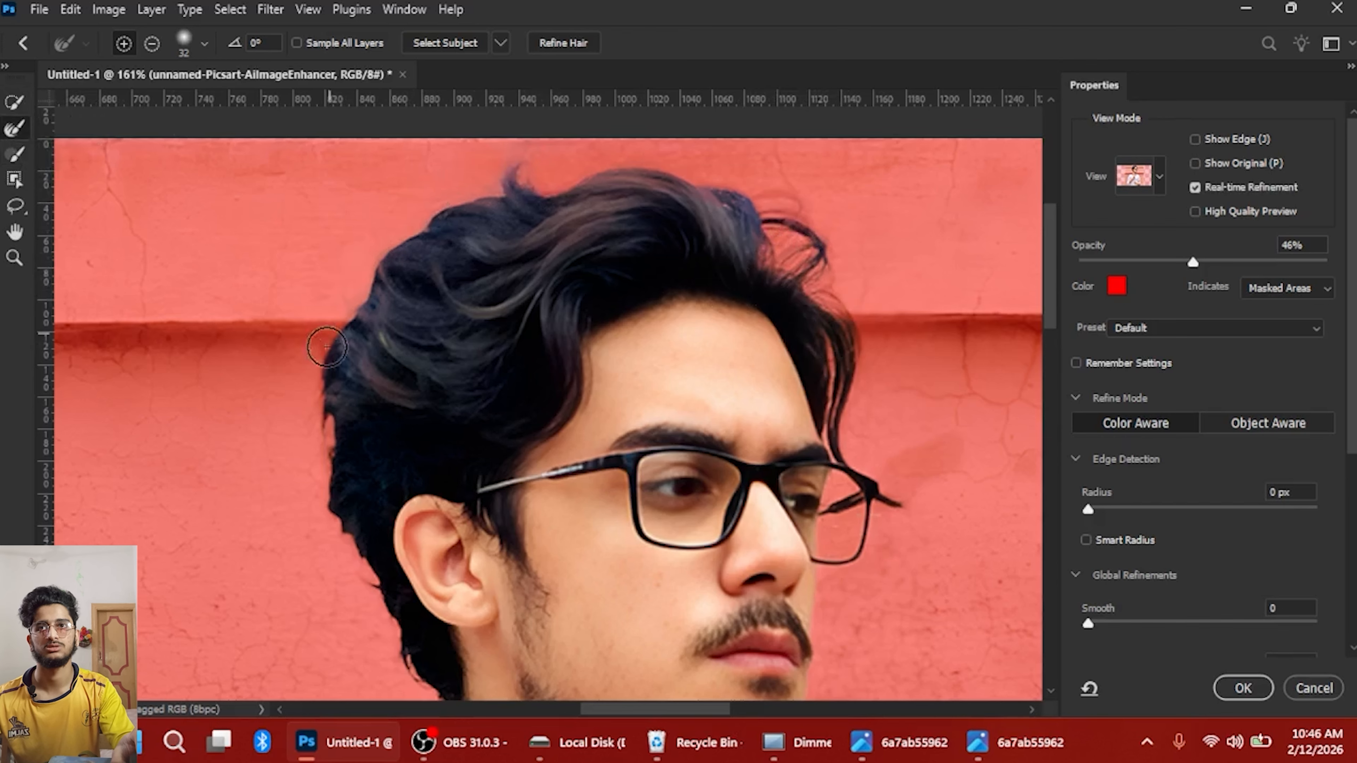
scroll(323, 352, down, 2)
scroll(334, 517, down, 3)
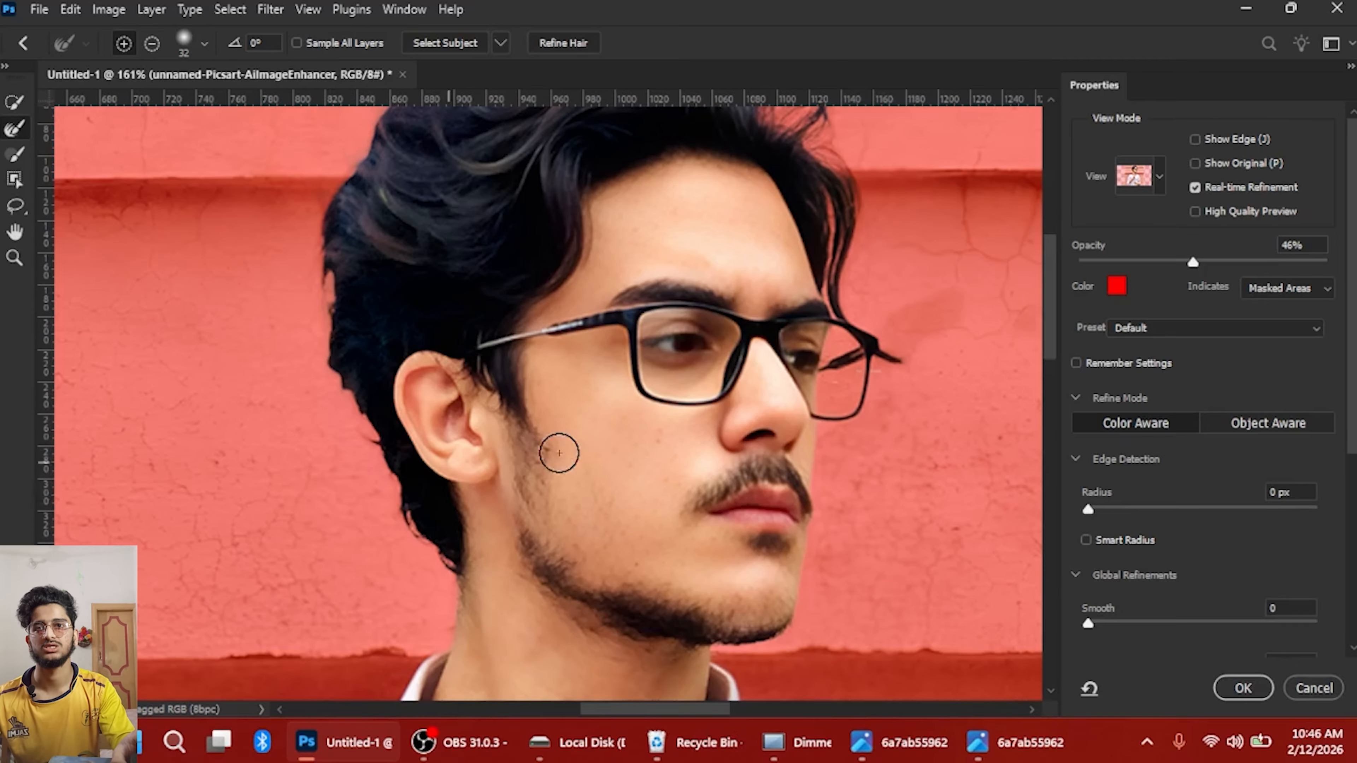
scroll(815, 495, up, 3)
scroll(755, 365, up, 5)
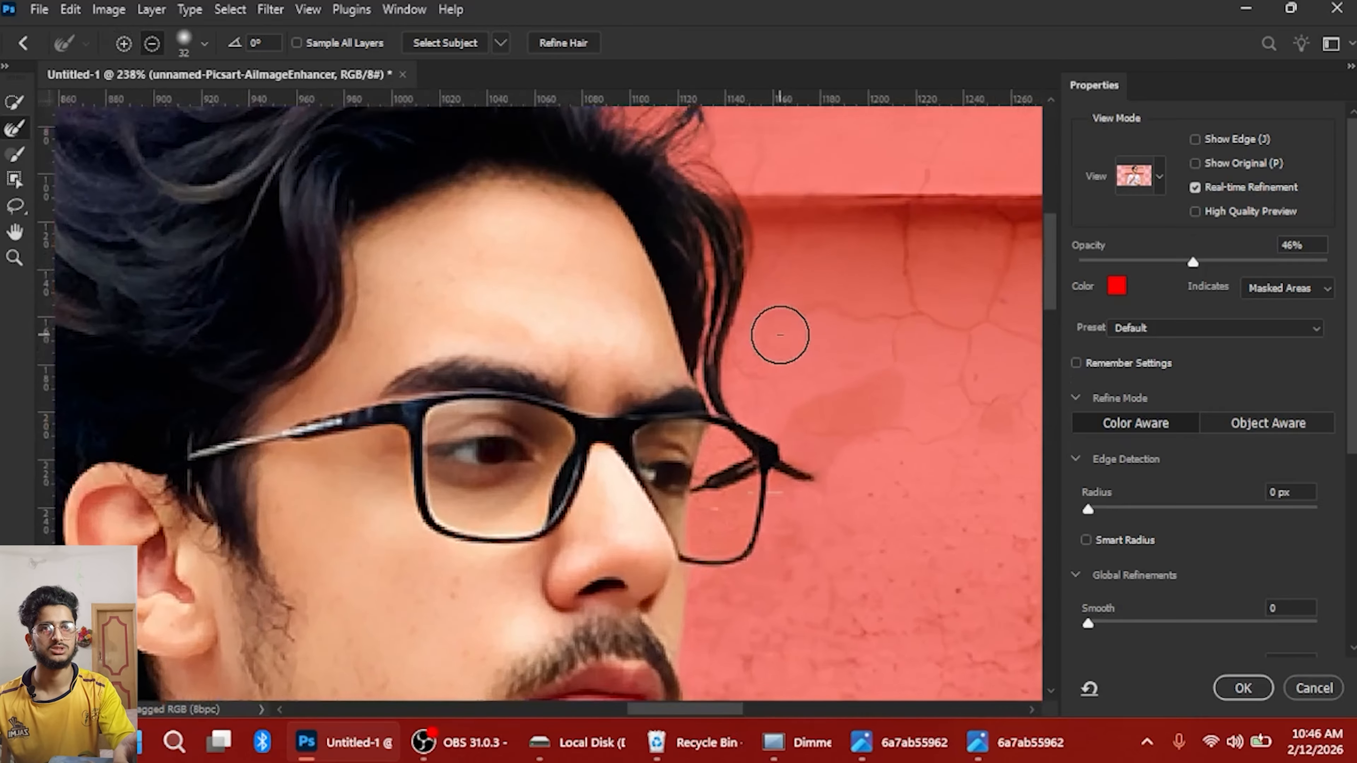
scroll(706, 243, down, 4)
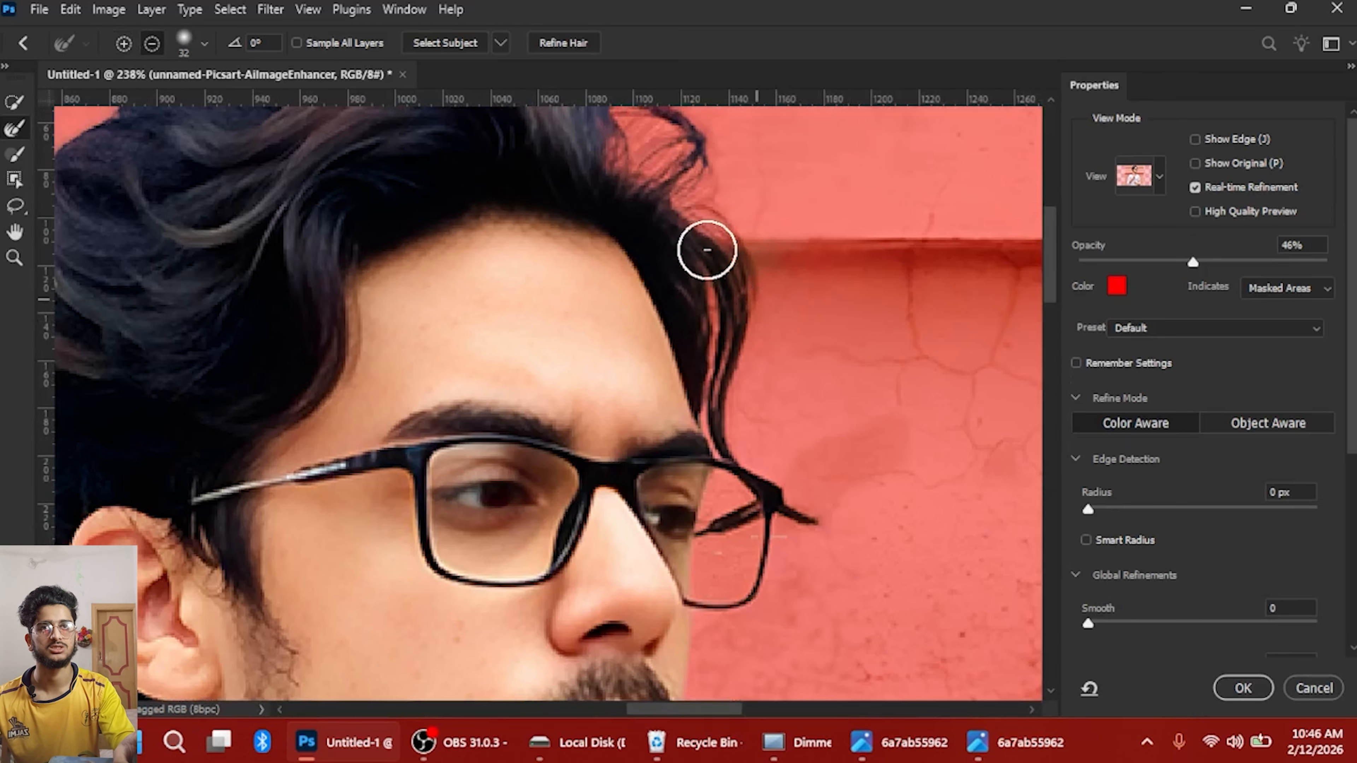
scroll(684, 163, up, 4)
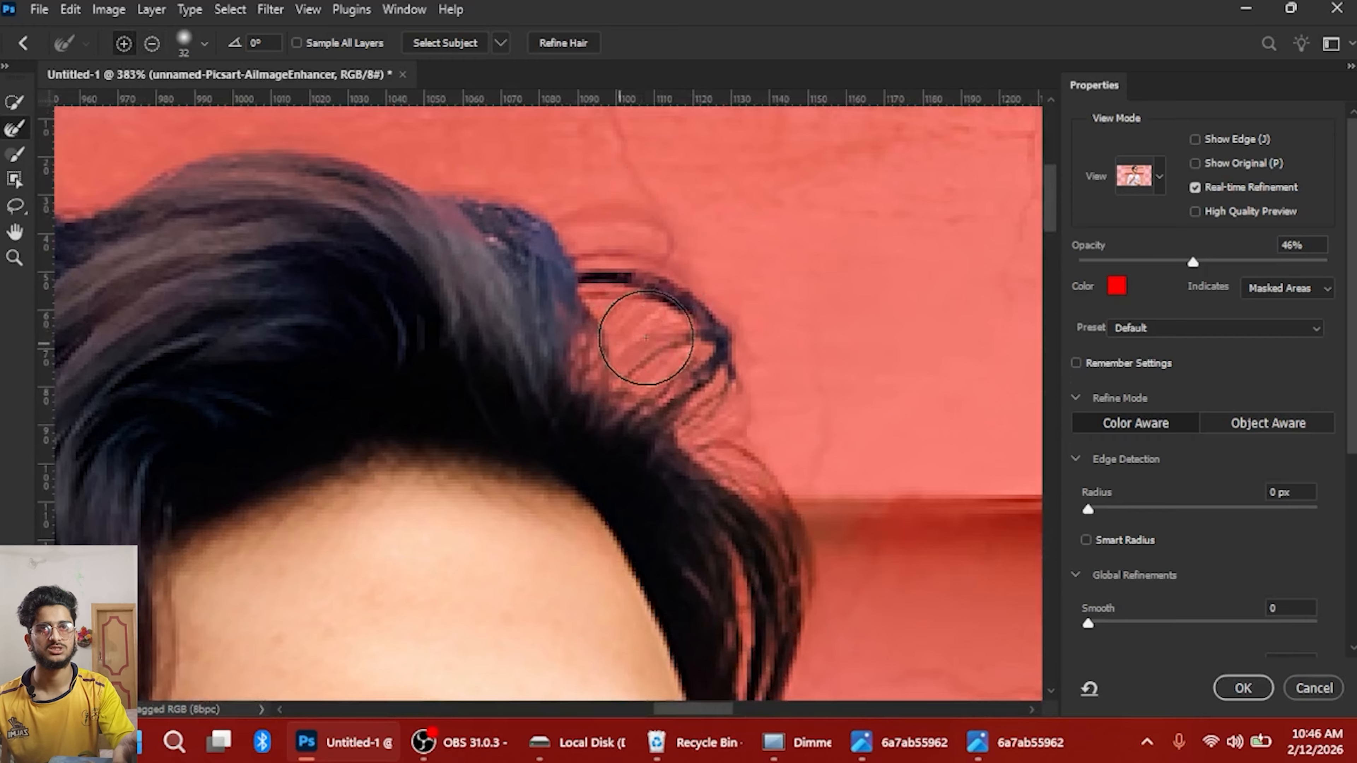
scroll(679, 306, down, 5)
scroll(542, 308, down, 5)
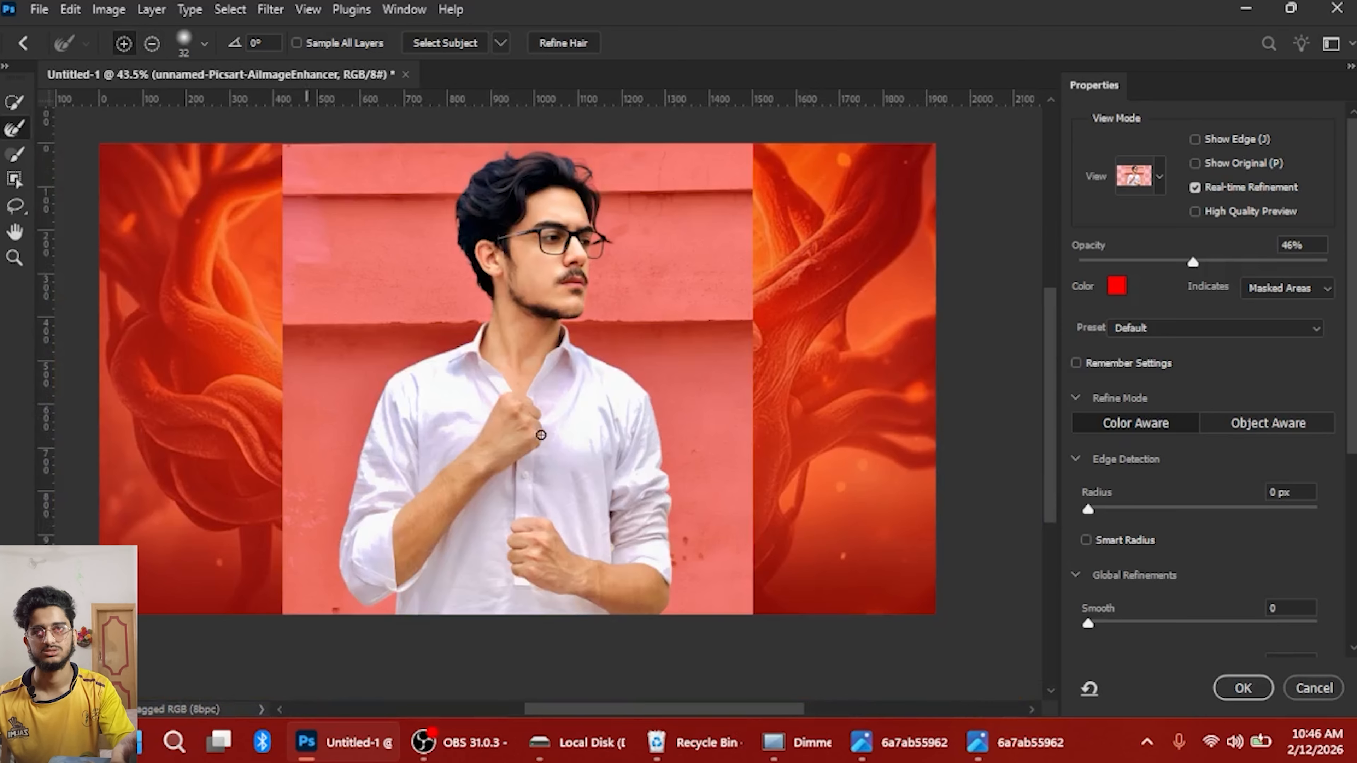
Accept the refined selection and apply it as a layer mask on the portrait layer
click(1241, 688)
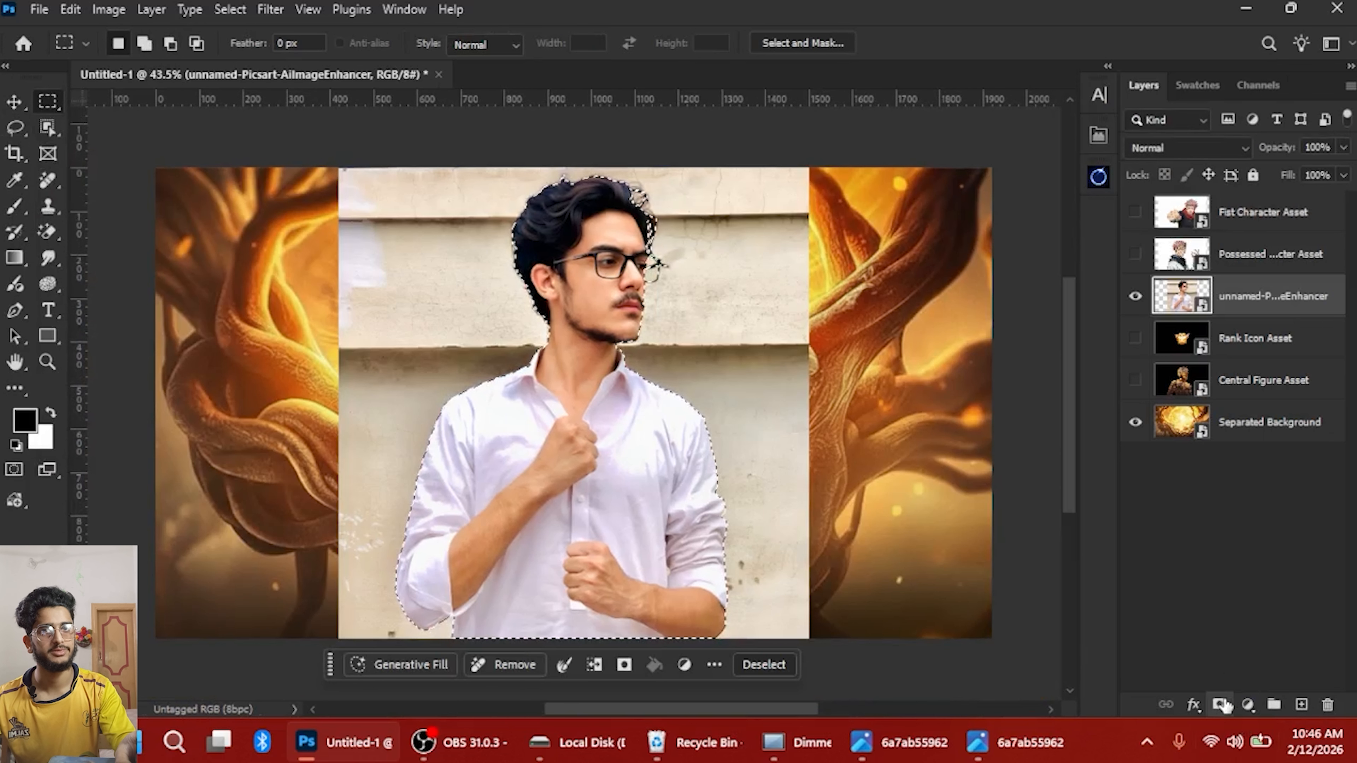
click(1220, 705)
scroll(921, 338, up, 1)
scroll(921, 338, up, 6)
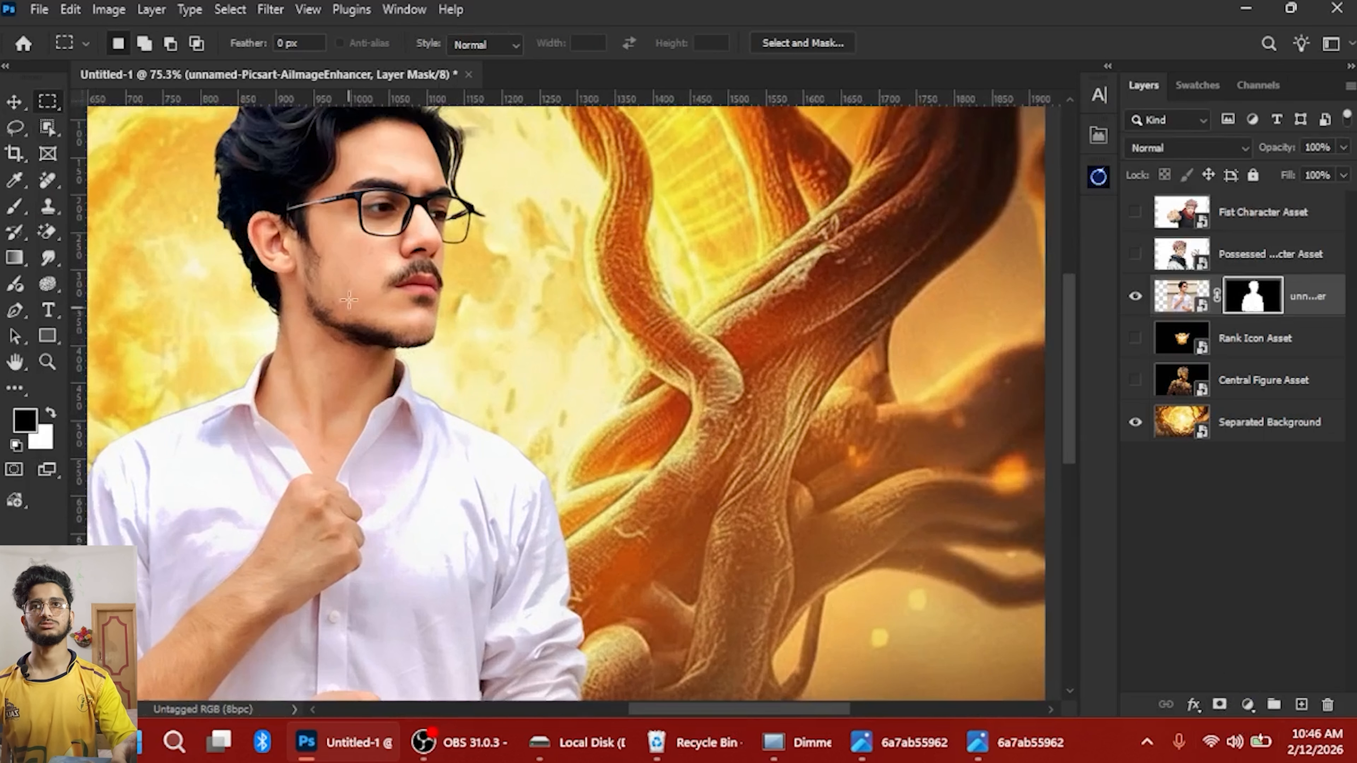
scroll(710, 328, up, 2)
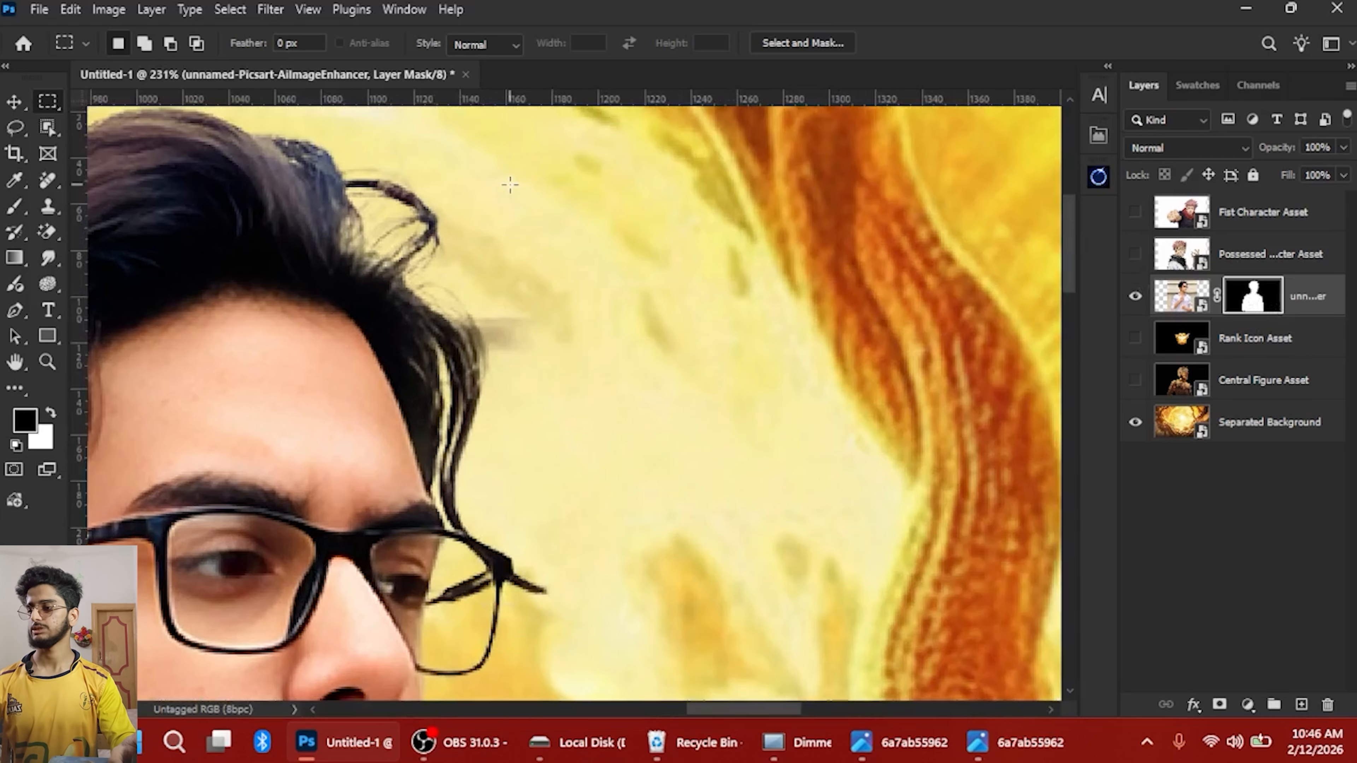
Set up a soft Brush of 125 px with 24% flow for painting on the portrait's layer mask
key(b)
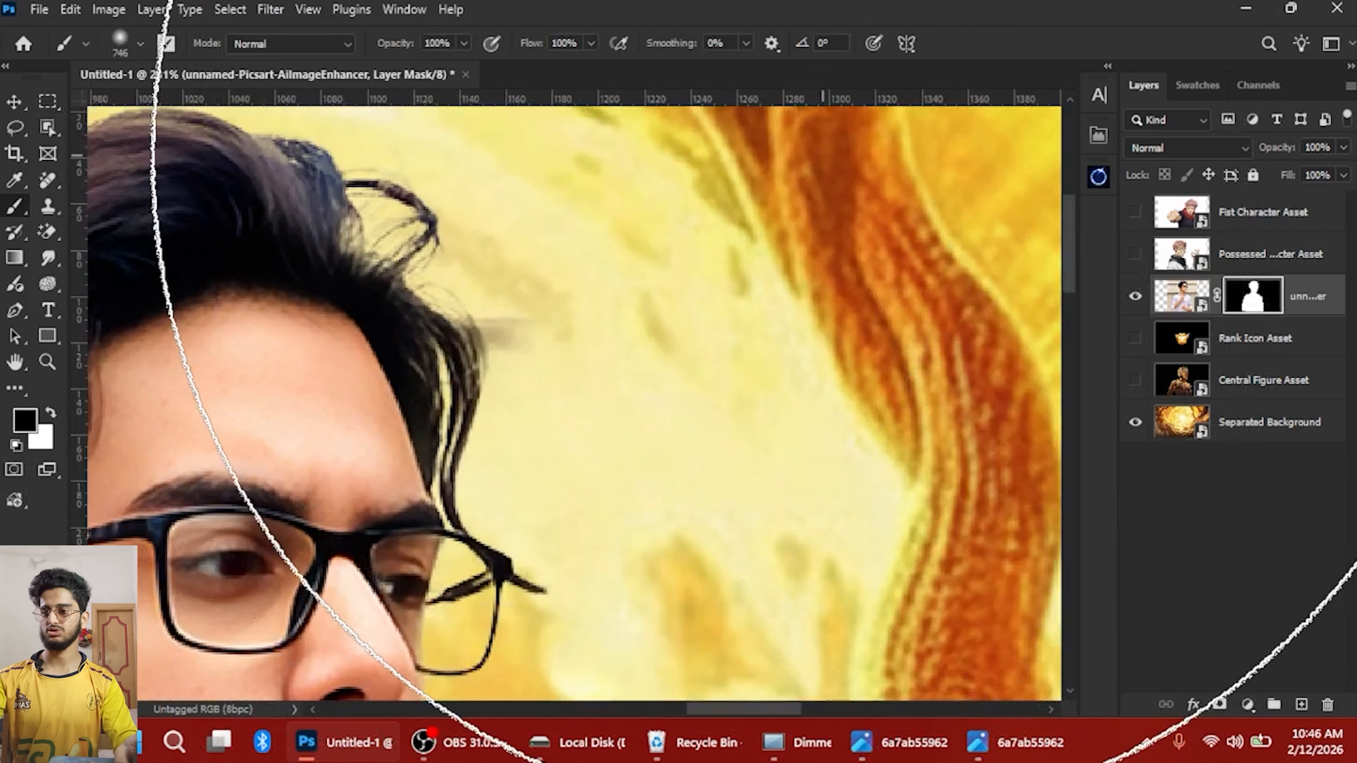
key(bracketleft)
key(bracketleft)
key(bracketleft)
key(bracketleft)
key(bracketleft)
key(bracketleft)
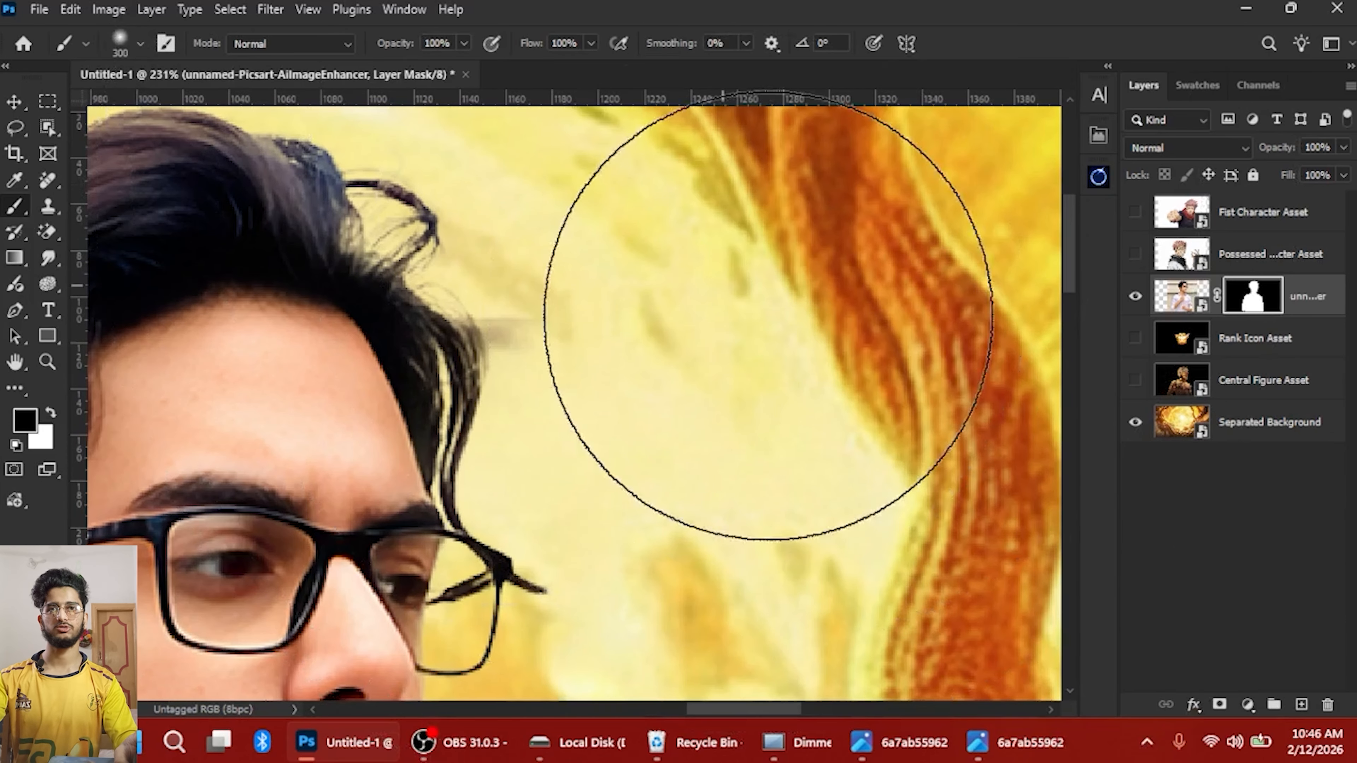
key(bracketleft)
key(bracketleft)
right_click(696, 353)
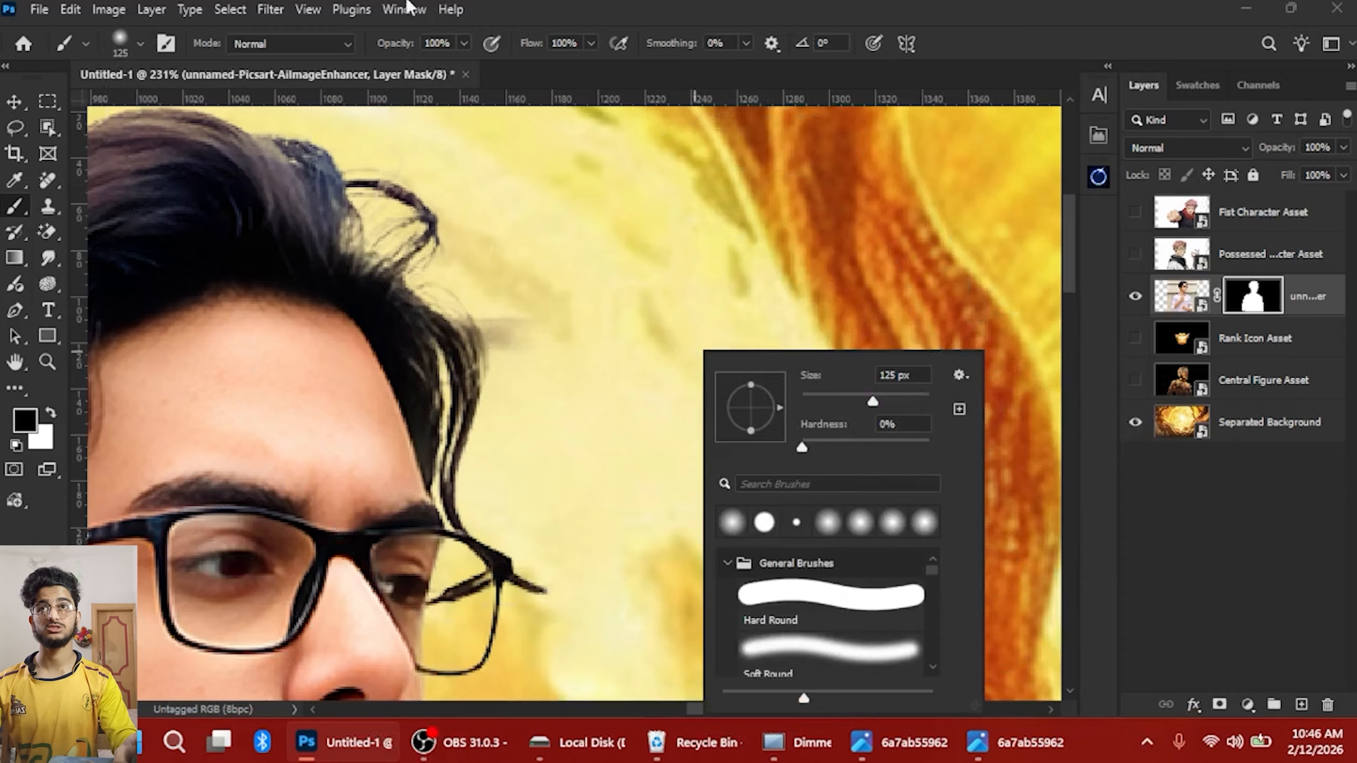
drag(533, 48, 496, 34)
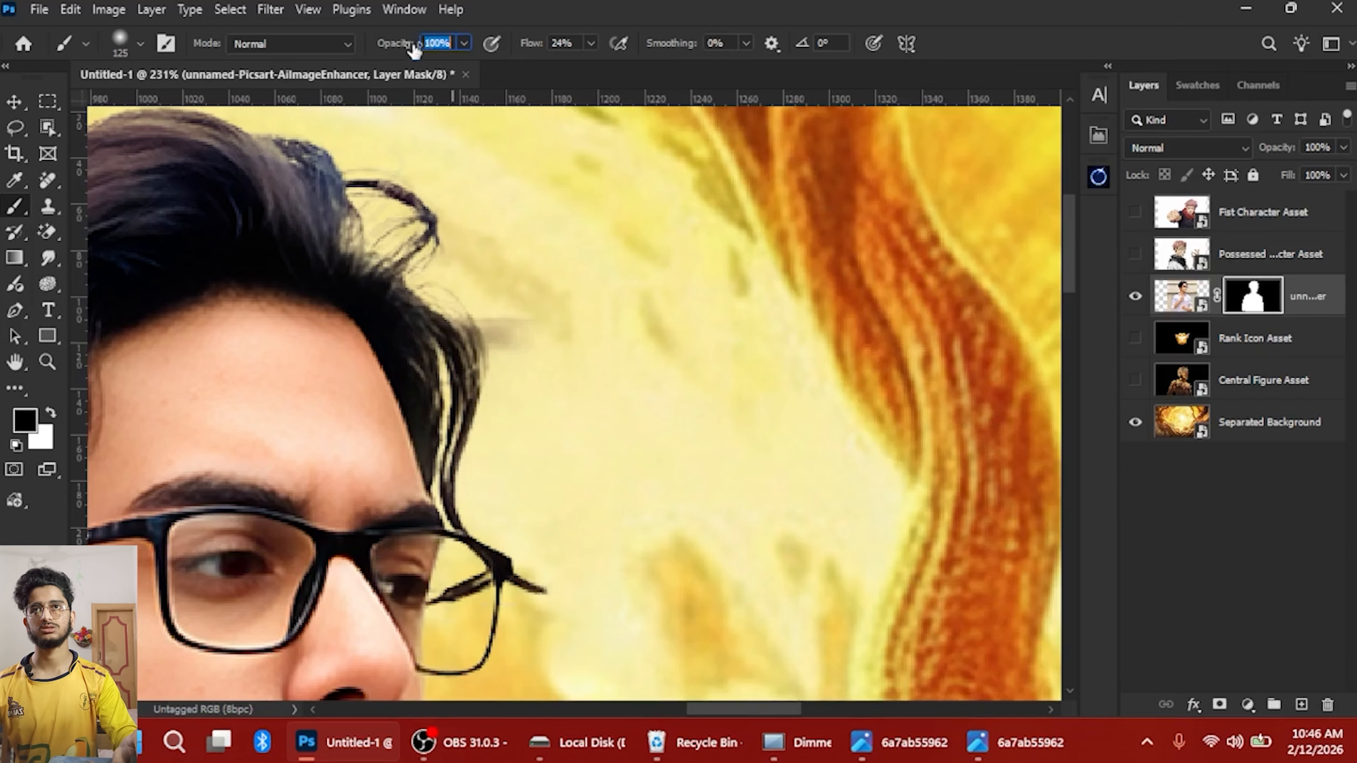
Paint black on the mask with a 13 px brush to hide the leftover wall smudge beside the hair at the temple
scroll(556, 282, up, 2)
mouse_move(572, 302)
mouse_down()
mouse_move(524, 322)
mouse_move(353, 327)
mouse_up()
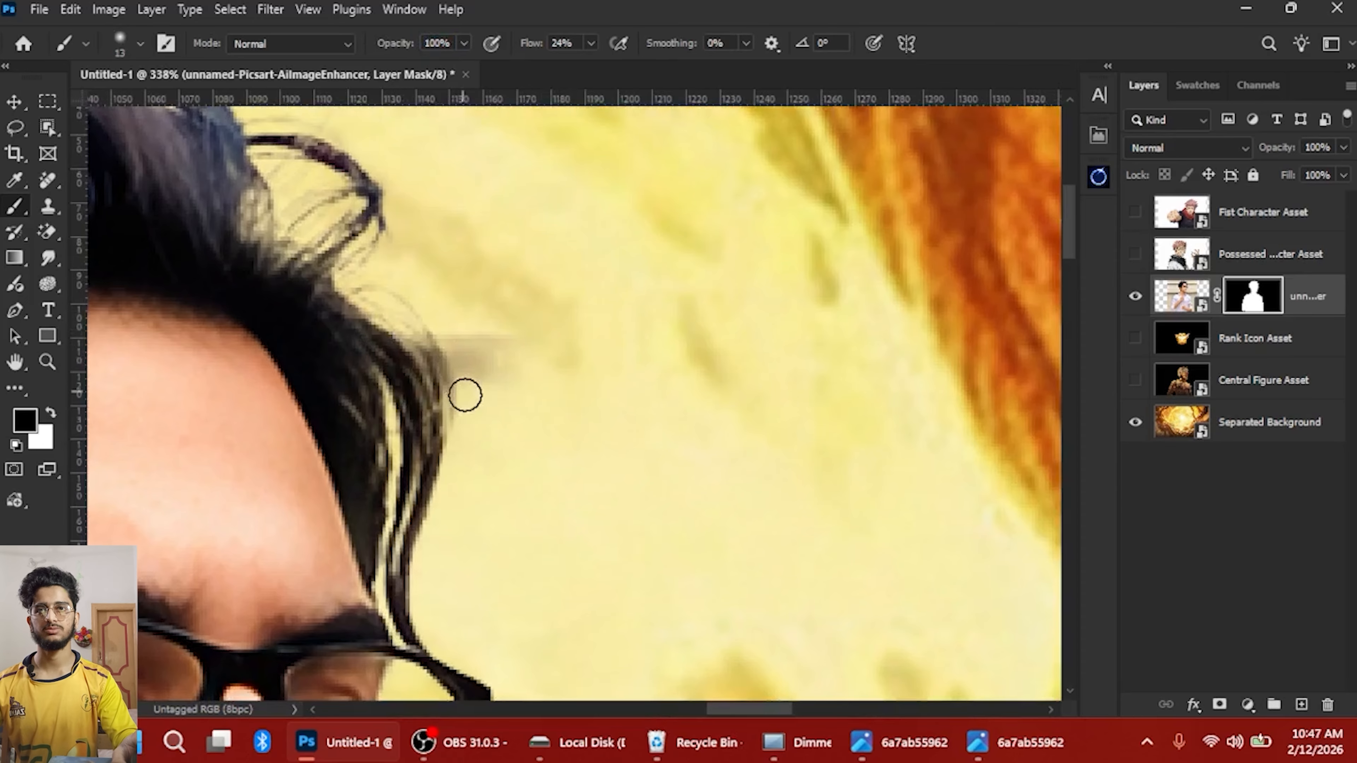
scroll(465, 385, down, 1)
scroll(475, 327, up, 1)
scroll(482, 320, up, 1)
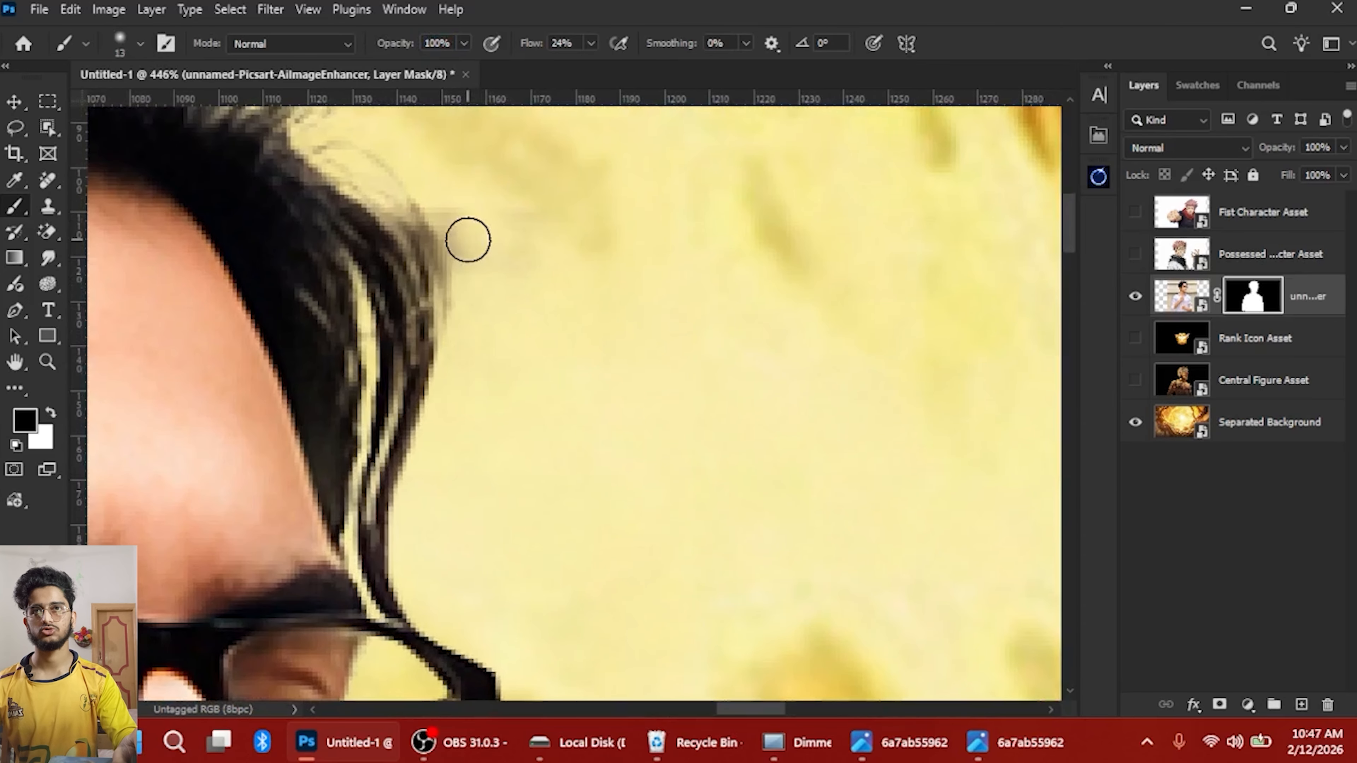
Mask out the faint wisps and wall remnants inside and around the curled hair strand with a 9 px black brush
mouse_move(467, 194)
mouse_down()
mouse_move(542, 299)
mouse_move(663, 418)
mouse_up()
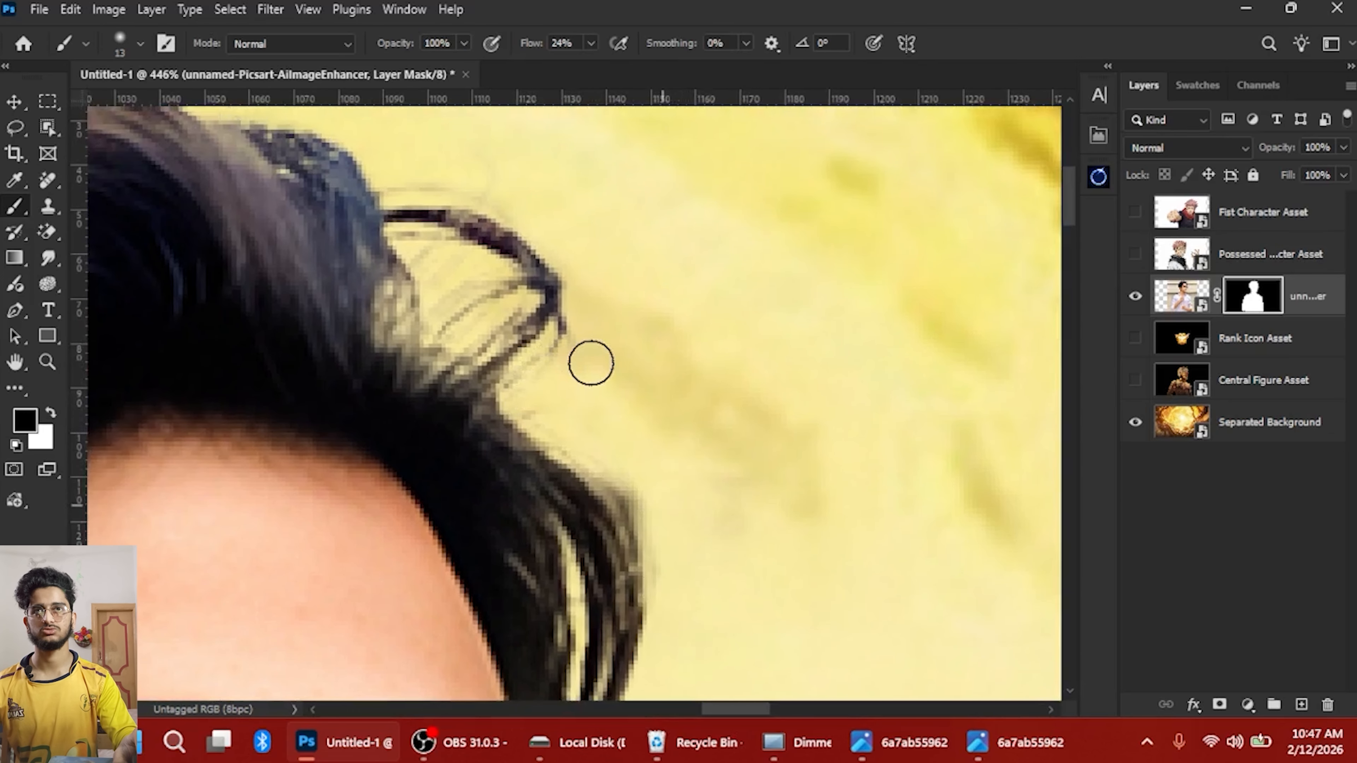
scroll(375, 259, up, 1)
scroll(421, 225, up, 3)
mouse_move(423, 240)
mouse_down()
mouse_move(503, 282)
mouse_move(424, 280)
mouse_move(655, 291)
mouse_up()
mouse_move(495, 405)
mouse_down()
mouse_move(535, 431)
mouse_move(534, 452)
mouse_up()
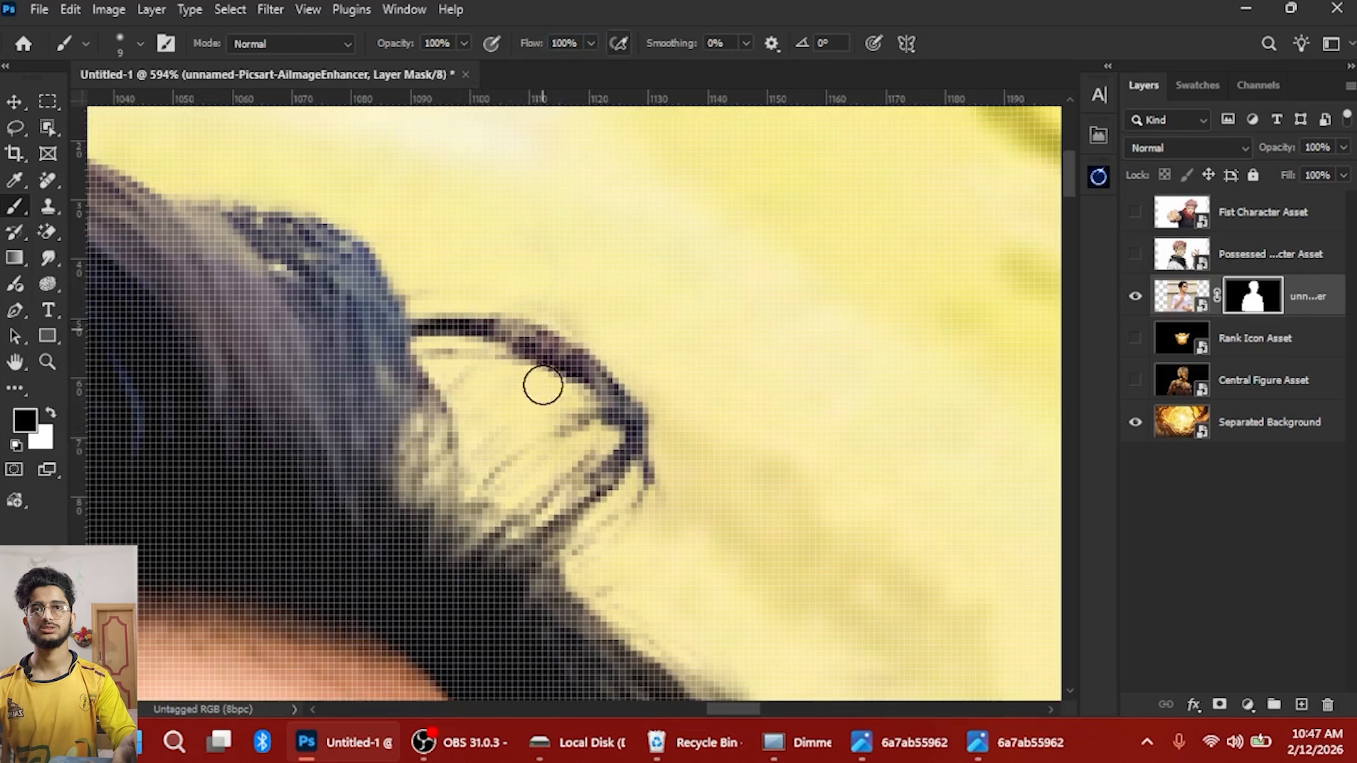
mouse_move(543, 385)
mouse_down()
mouse_move(553, 435)
mouse_move(493, 450)
mouse_move(564, 433)
mouse_move(479, 378)
mouse_move(500, 450)
mouse_move(453, 452)
mouse_move(445, 436)
mouse_move(465, 472)
mouse_move(455, 371)
mouse_move(587, 402)
mouse_move(663, 371)
mouse_up()
scroll(500, 449, down, 3)
scroll(476, 457, up, 3)
scroll(470, 404, down, 3)
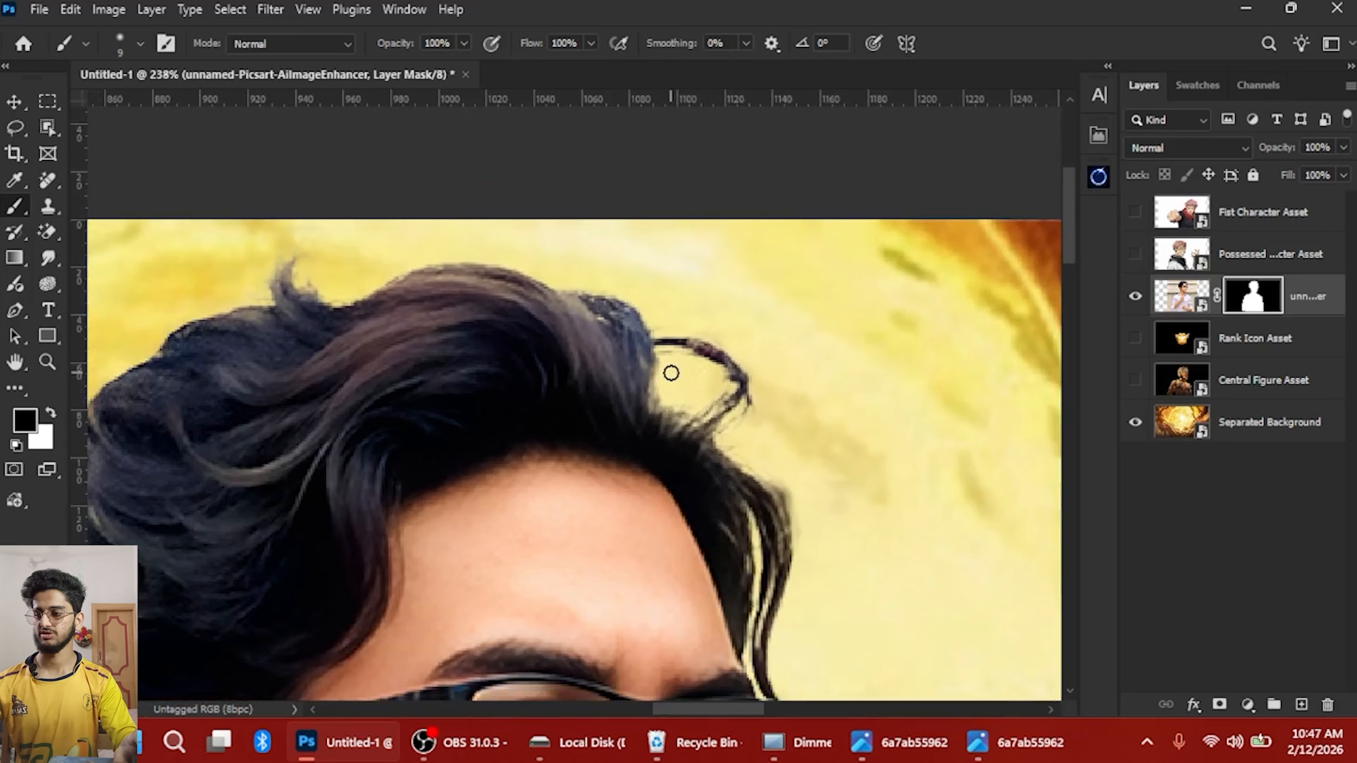
scroll(661, 392, up, 2)
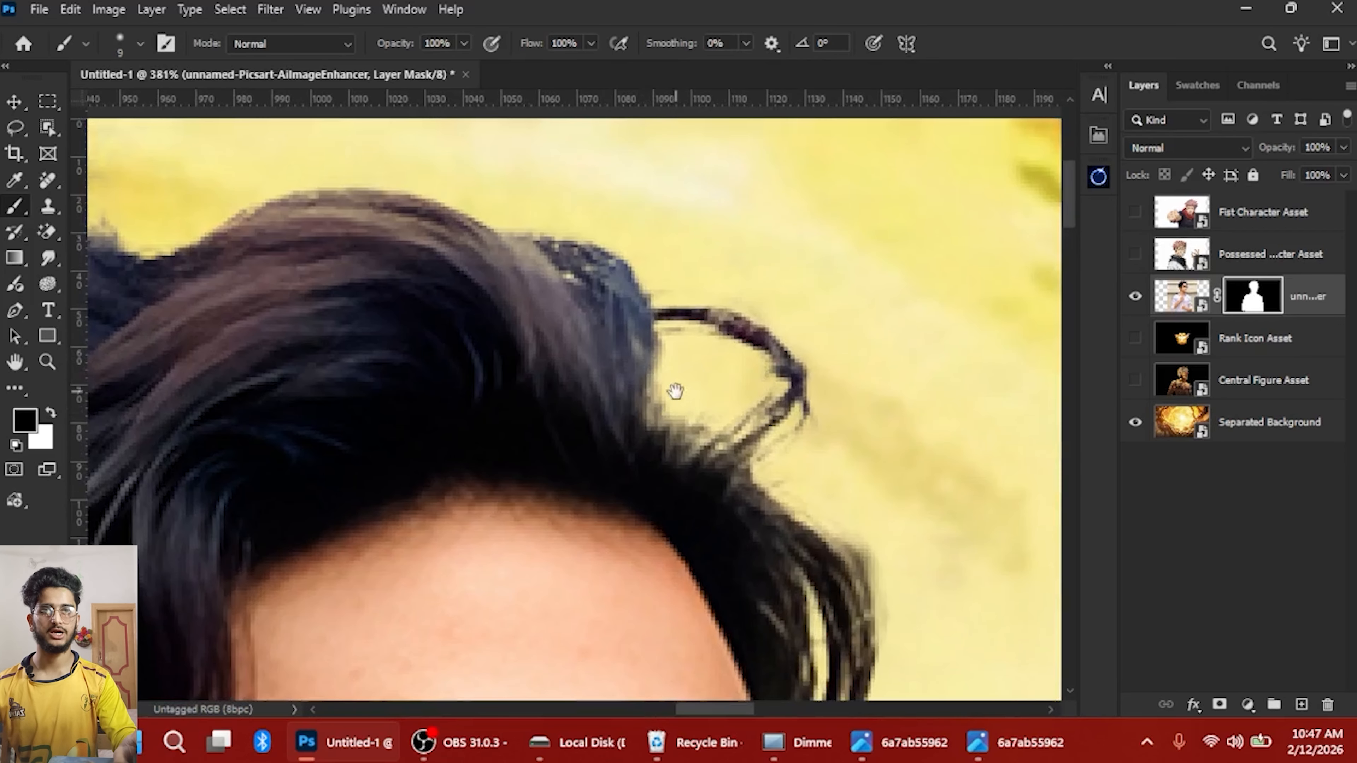
drag(657, 384, 608, 415)
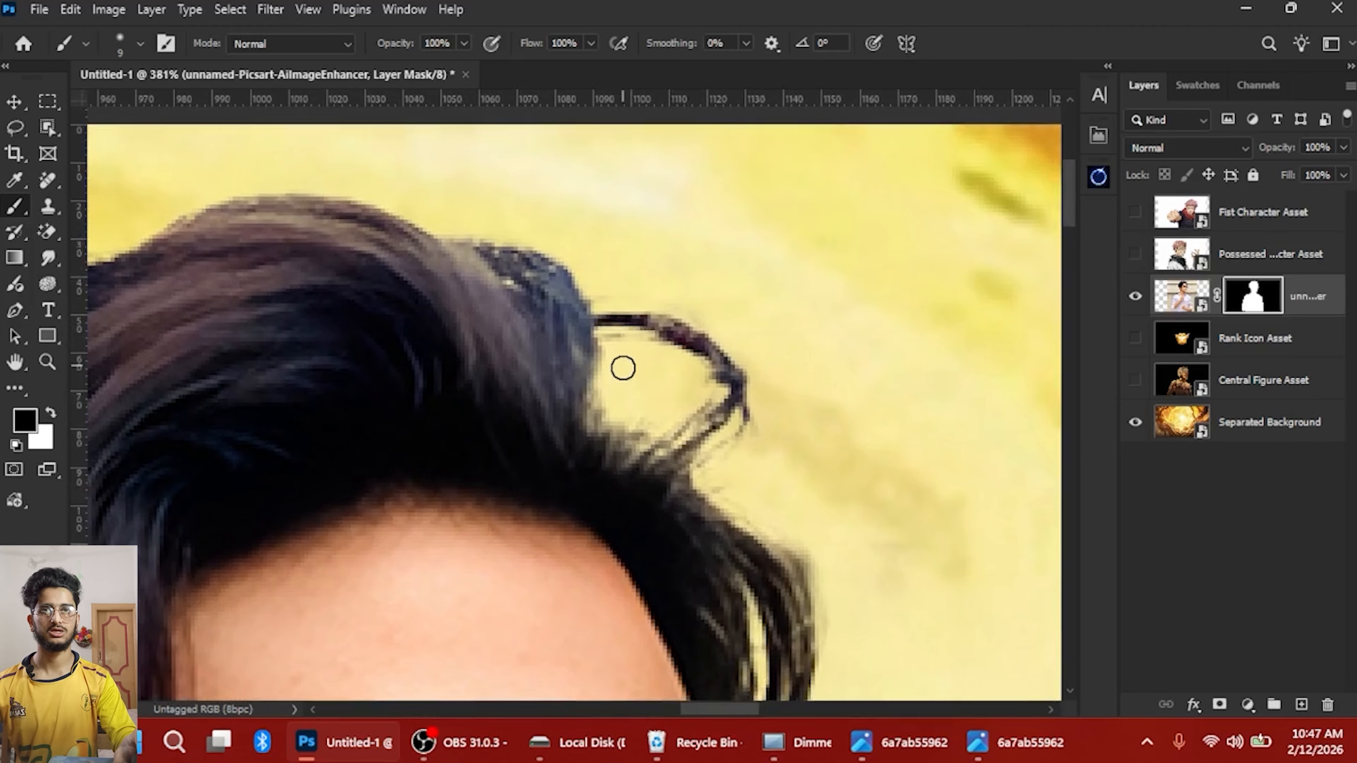
scroll(448, 407, down, 3)
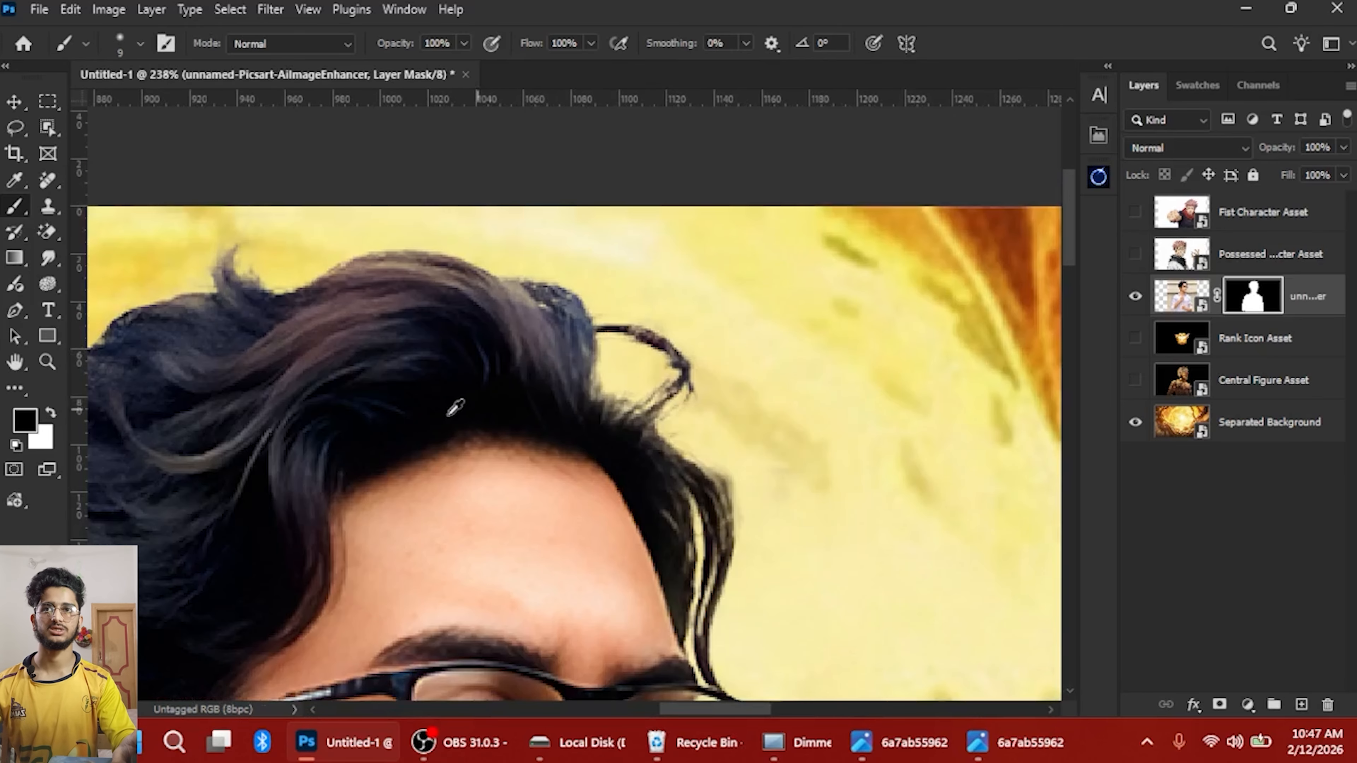
Switch the painting colour to white and inspect the cutout's edges along the hair, ear, neck and shirt
scroll(528, 328, up, 4)
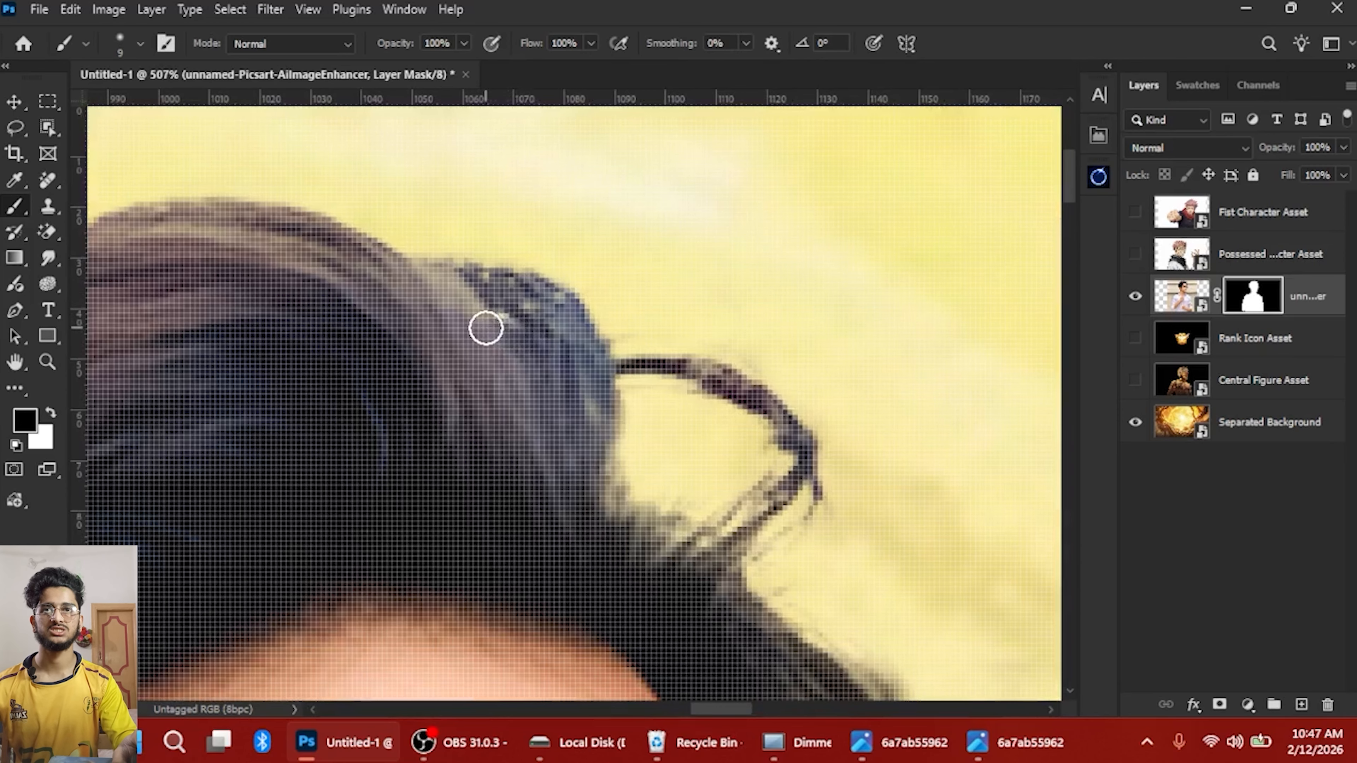
key(x)
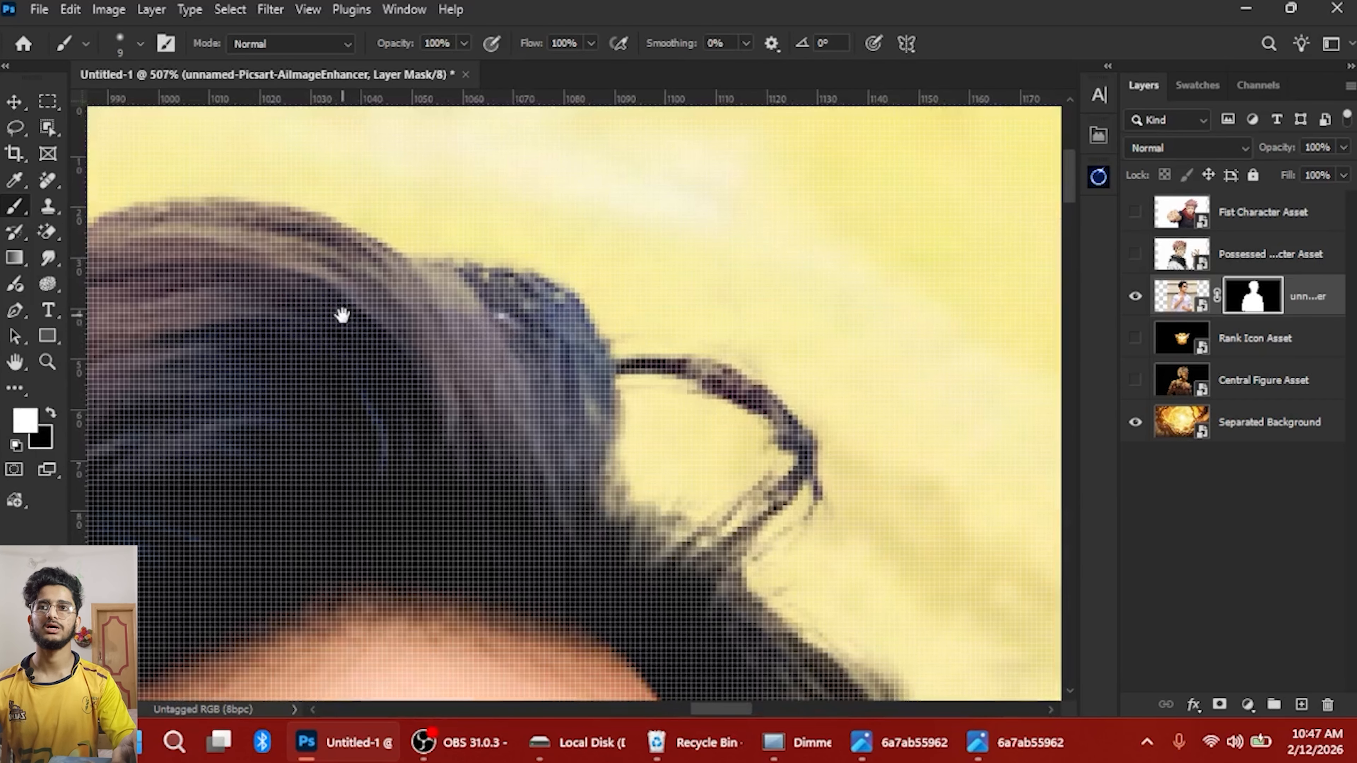
drag(342, 315, 578, 340)
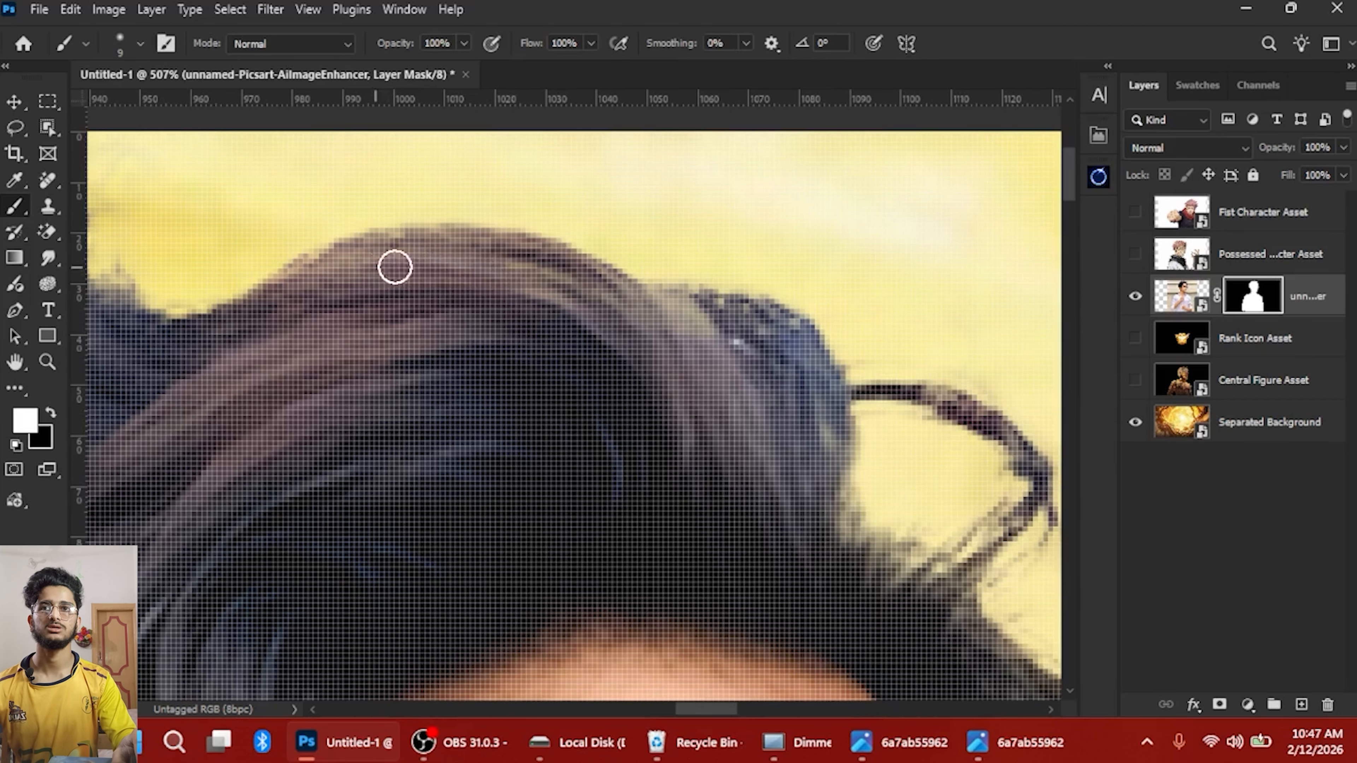
scroll(521, 318, down, 3)
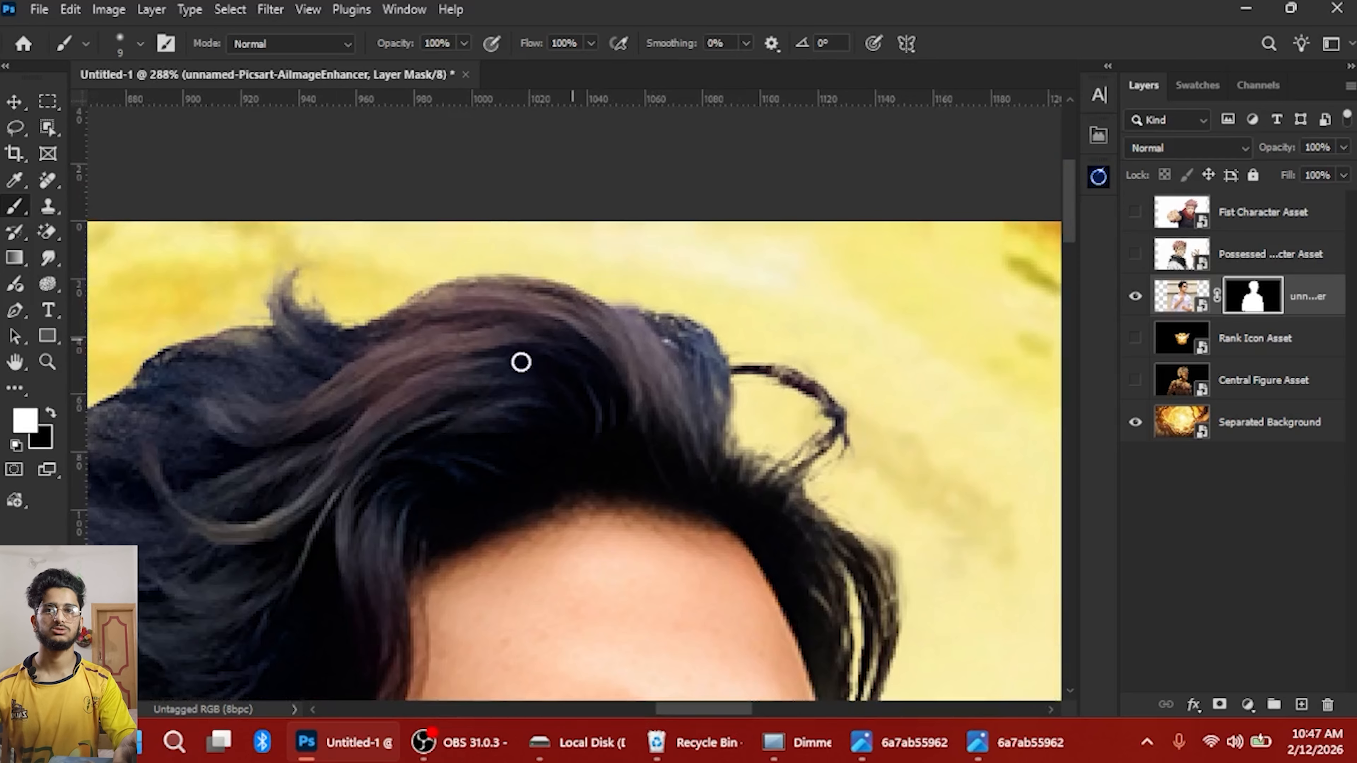
mouse_move(418, 398)
mouse_down()
mouse_move(567, 315)
mouse_move(594, 322)
mouse_up()
mouse_move(405, 321)
mouse_down()
mouse_move(436, 324)
mouse_move(541, 214)
mouse_up()
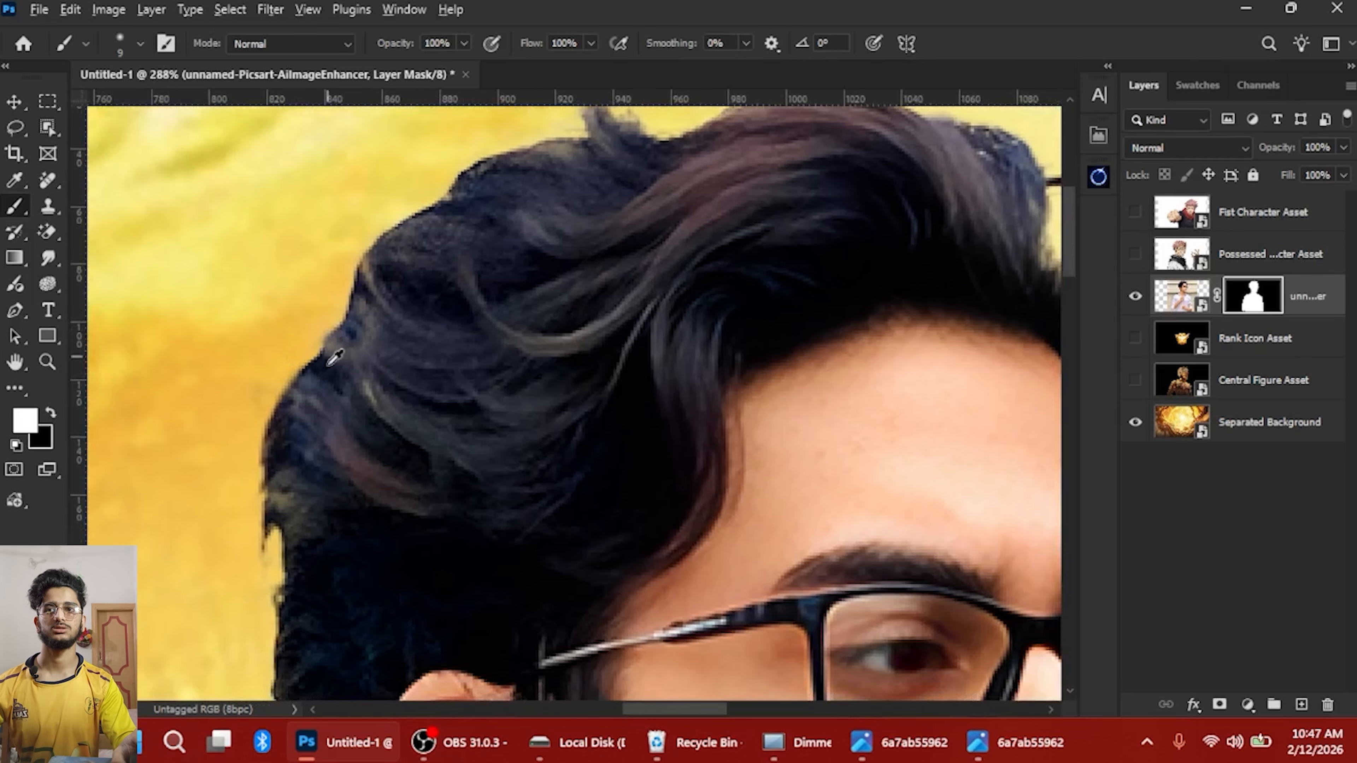
scroll(336, 357, down, 2)
scroll(340, 390, down, 1)
scroll(318, 345, down, 2)
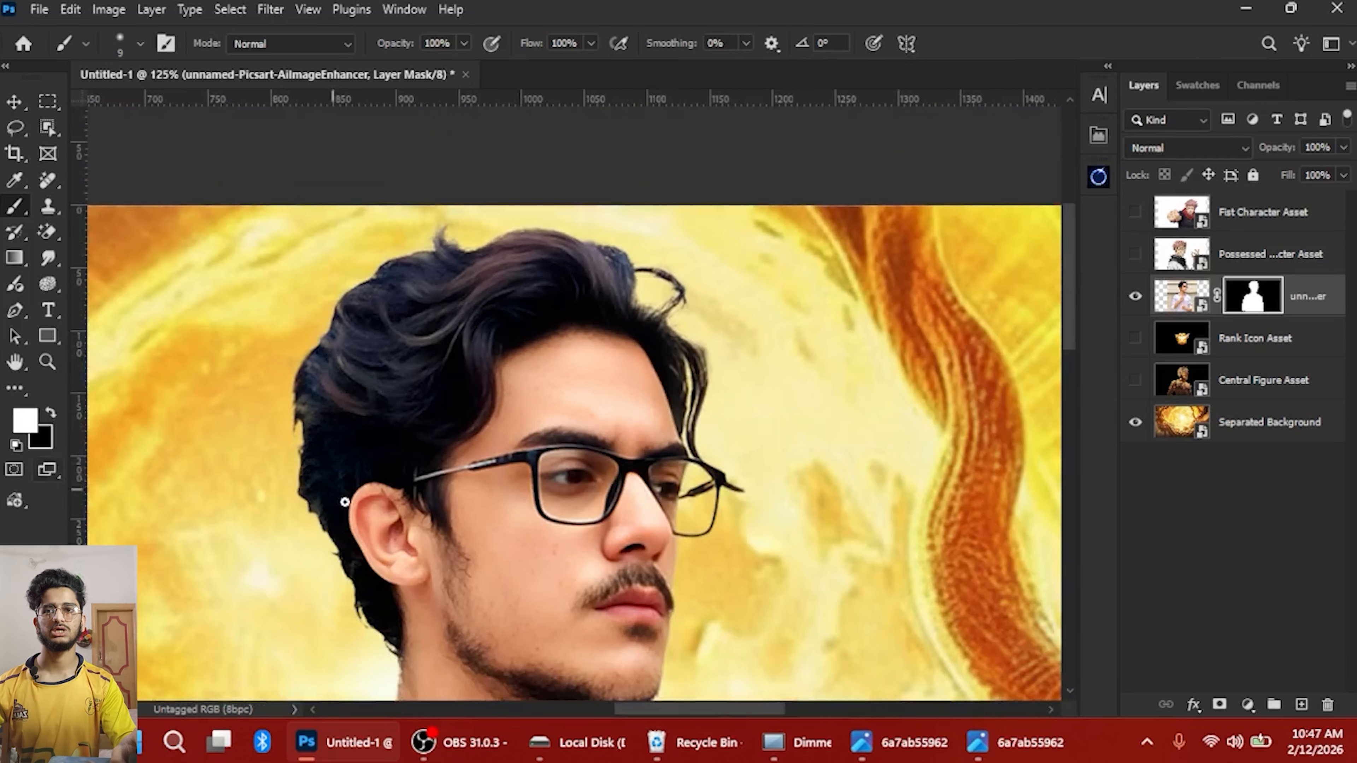
drag(382, 375, 391, 258)
drag(445, 470, 467, 313)
scroll(466, 312, down, 2)
scroll(621, 425, down, 3)
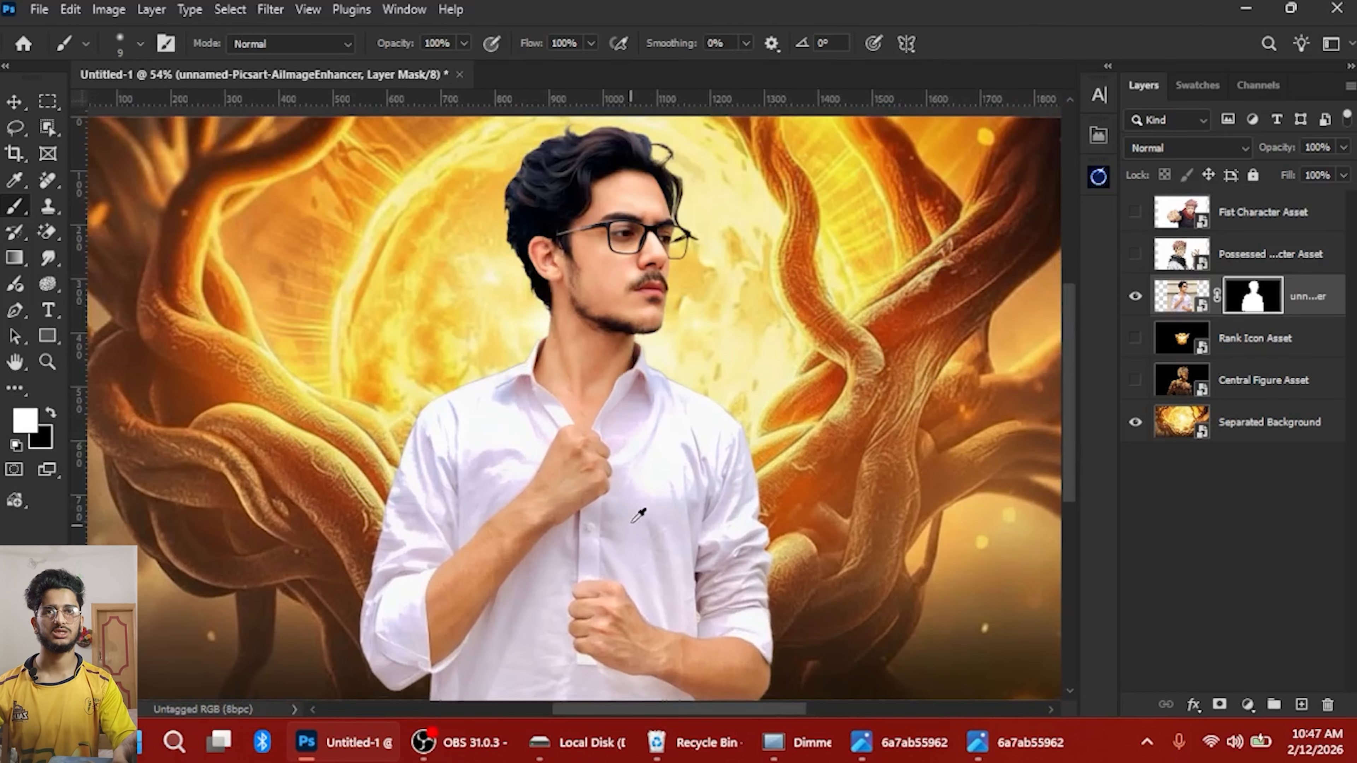
drag(734, 448, 787, 445)
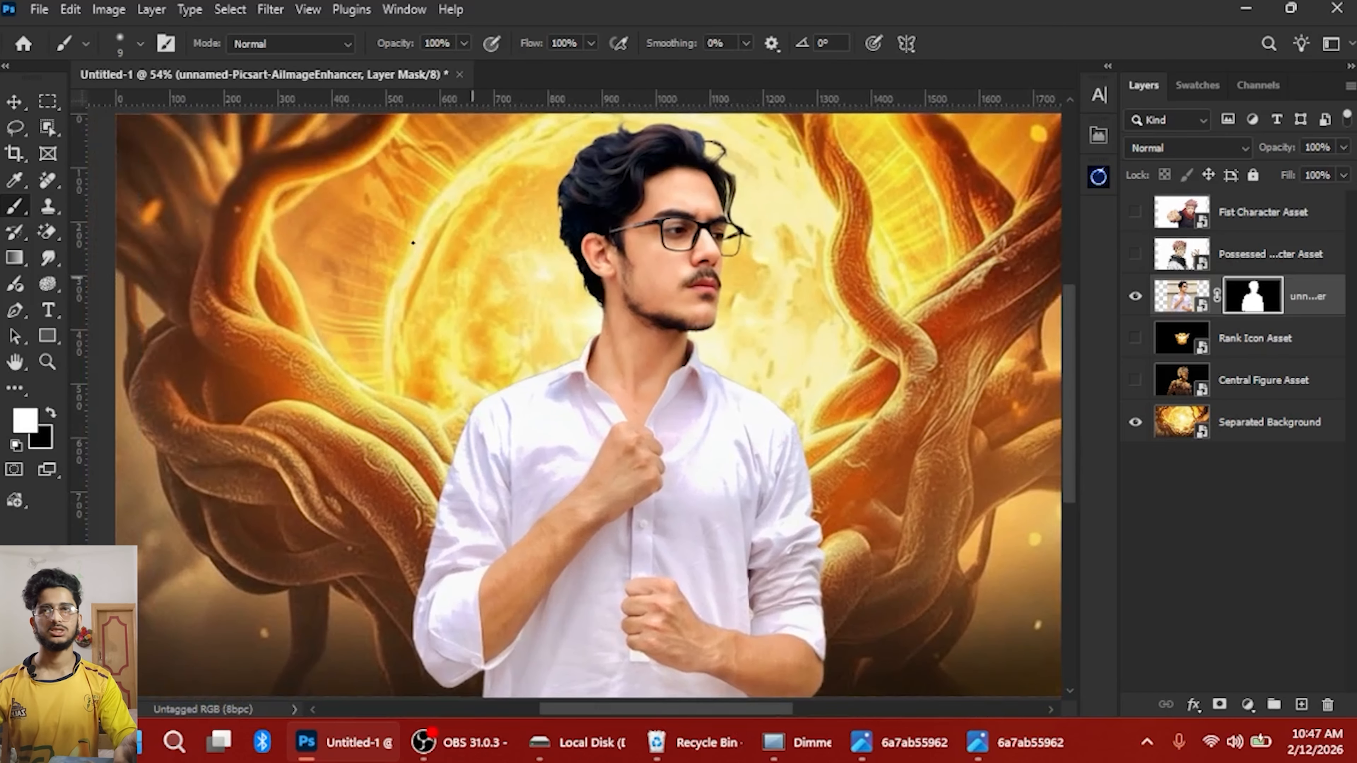
Target the portrait image instead of its mask and move the cutout man to the left side of the canvas
click(15, 101)
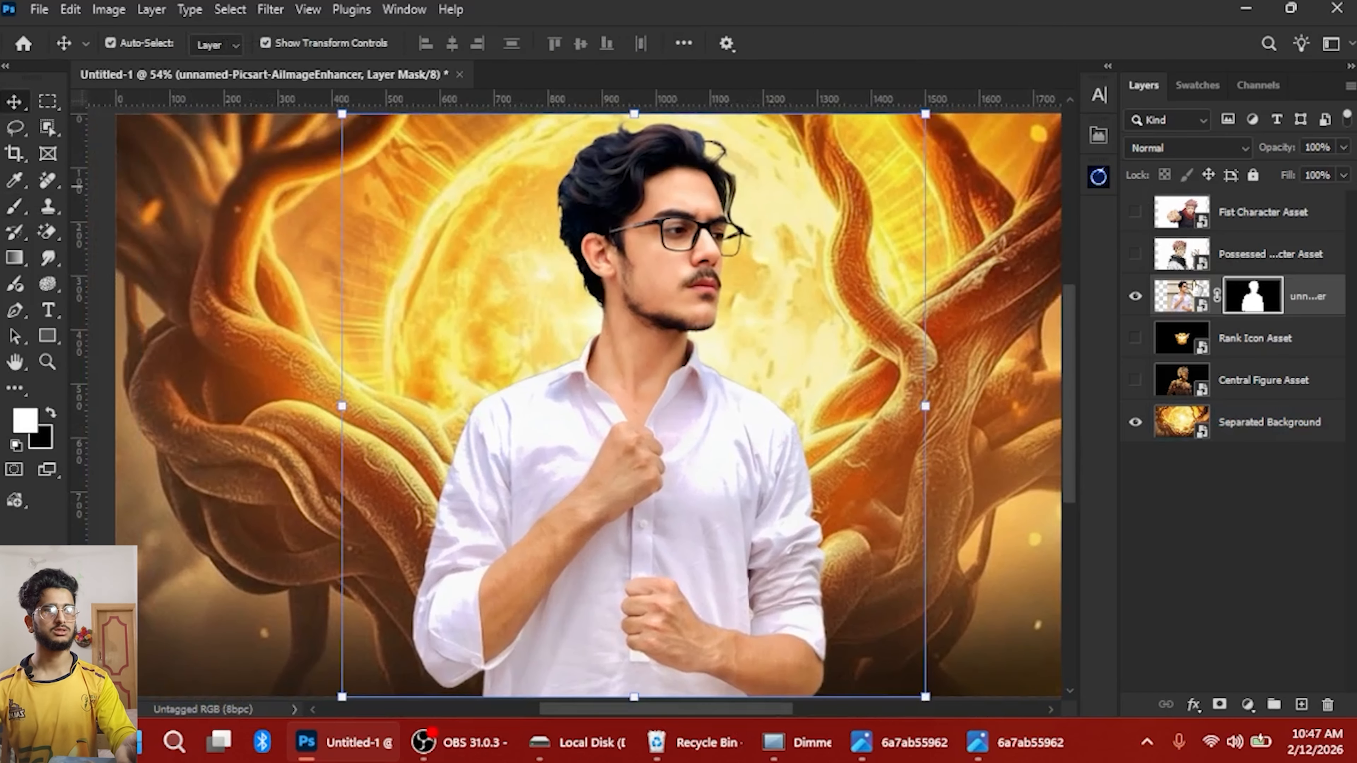
click(1187, 288)
scroll(937, 395, down, 2)
drag(752, 374, 688, 326)
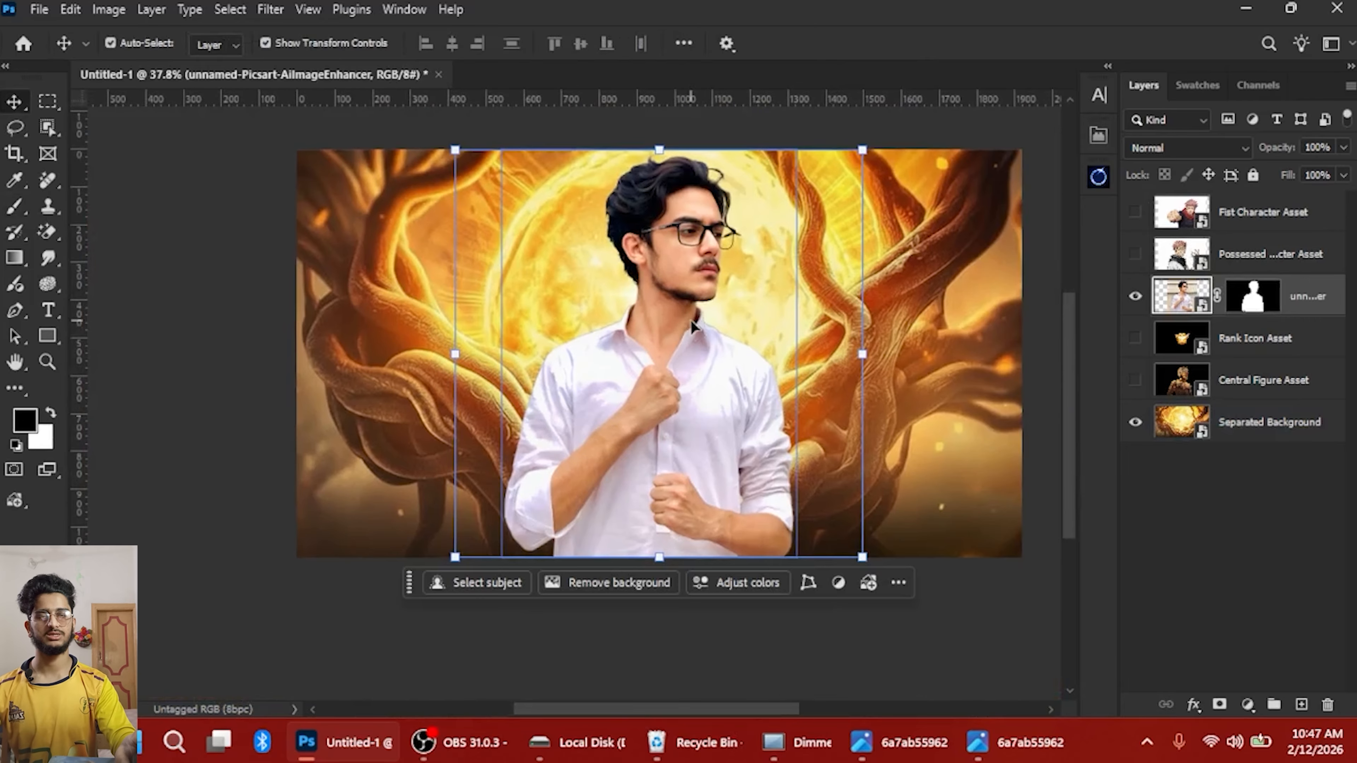
drag(718, 379, 450, 395)
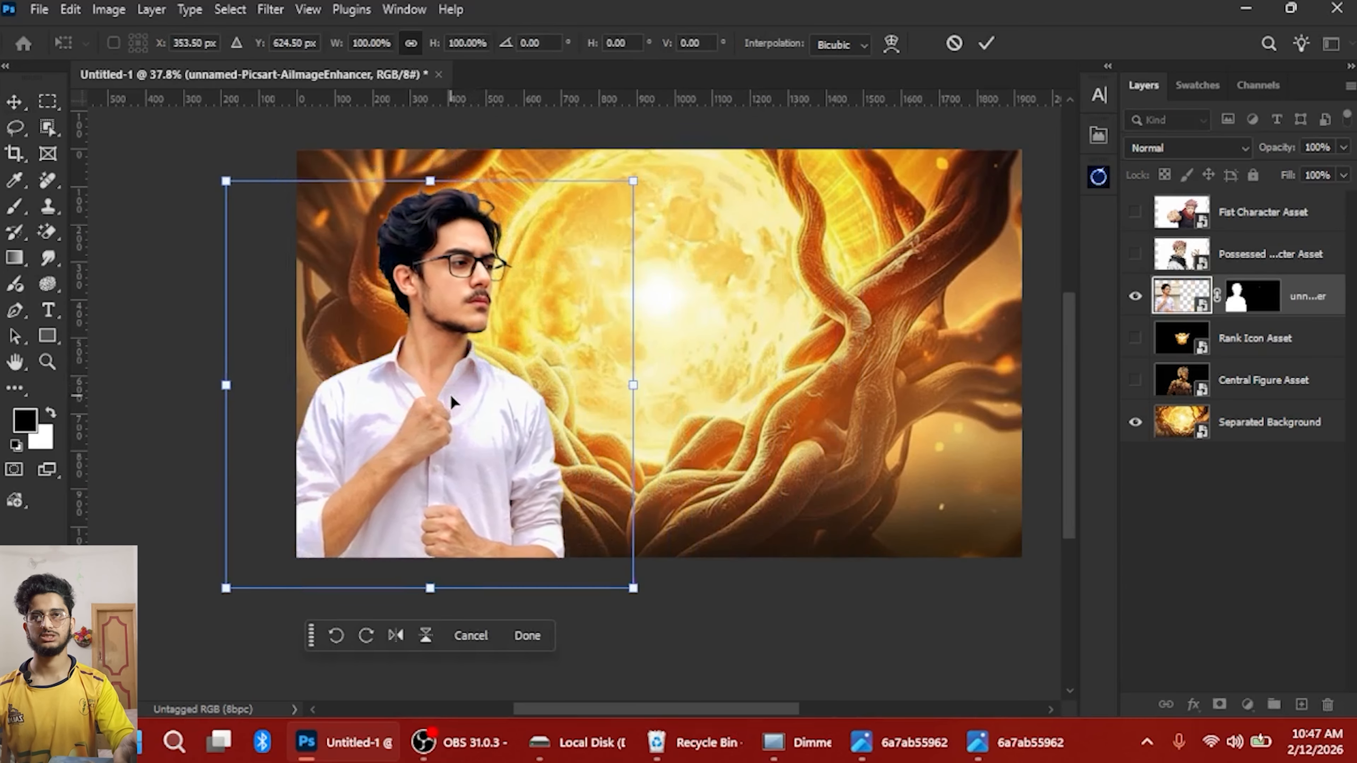
Scale the cutout man up to about 154% and reposition him at the canvas's left edge, with his head near the top
scroll(450, 381, down, 3)
drag(445, 242, 440, 191)
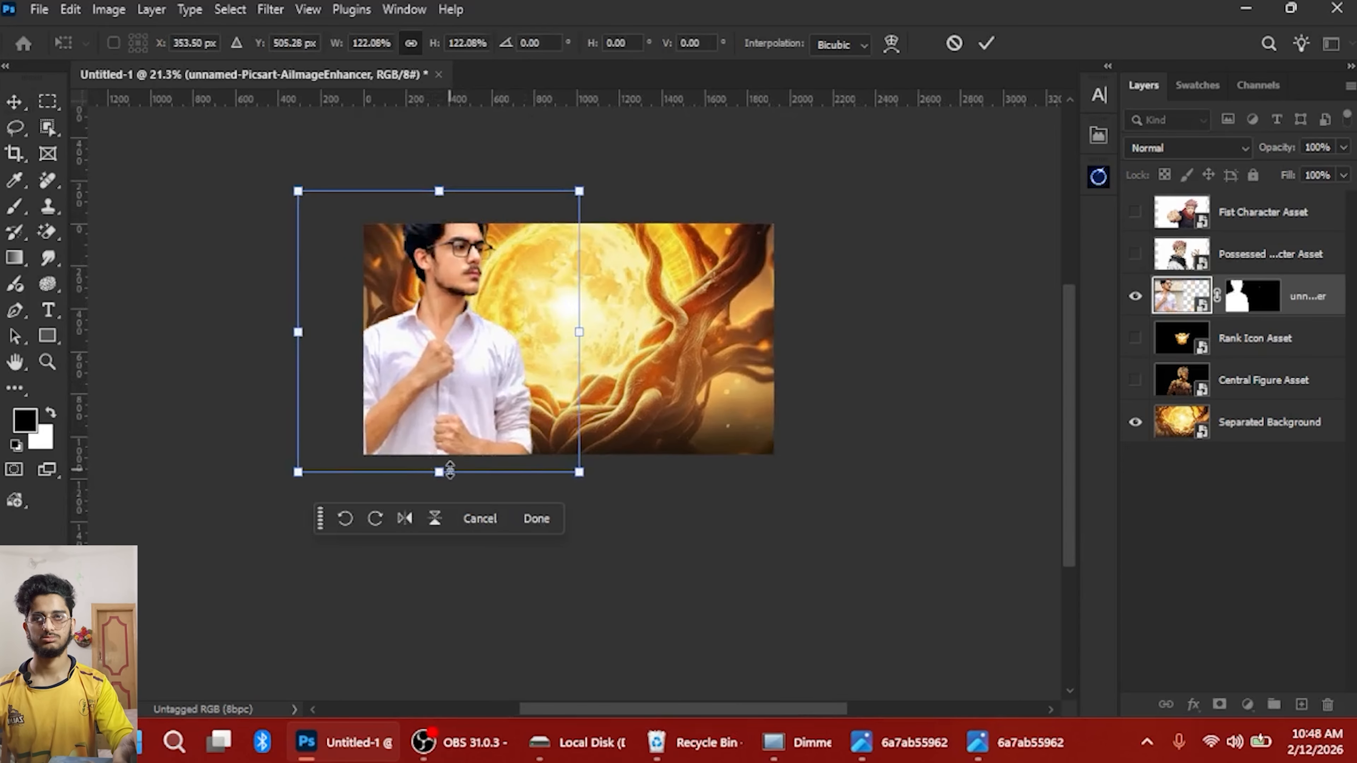
drag(450, 470, 439, 546)
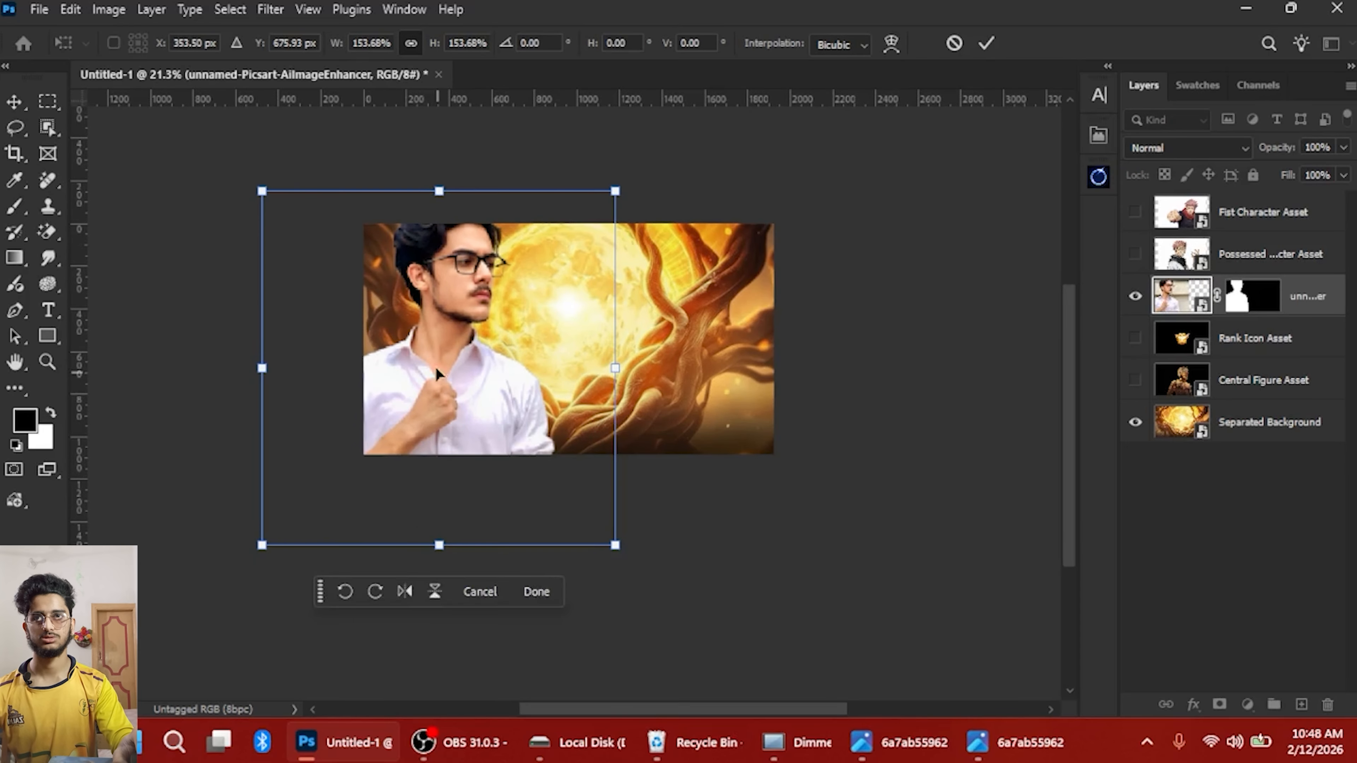
drag(437, 369, 411, 383)
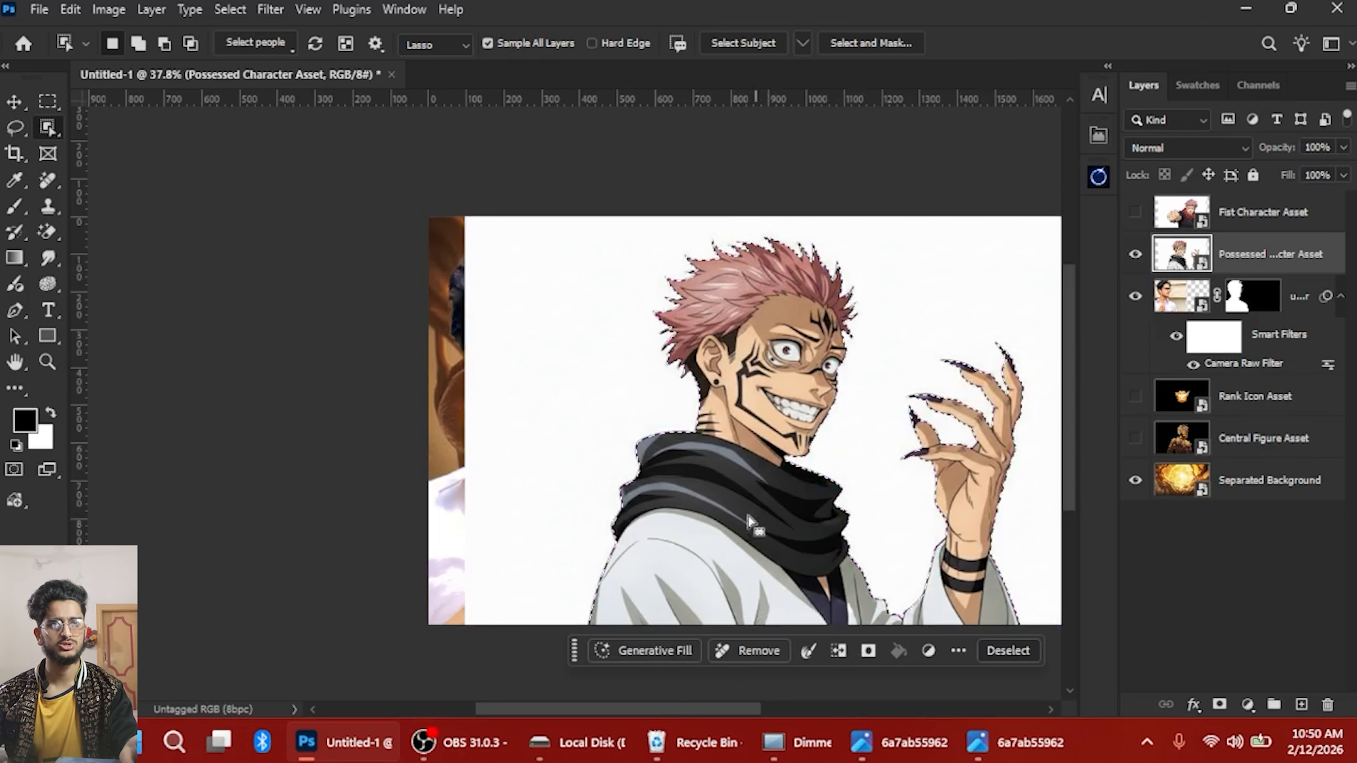
Mask the Possessed Character Asset with the active selection to hide its white background
scroll(639, 227, up, 3)
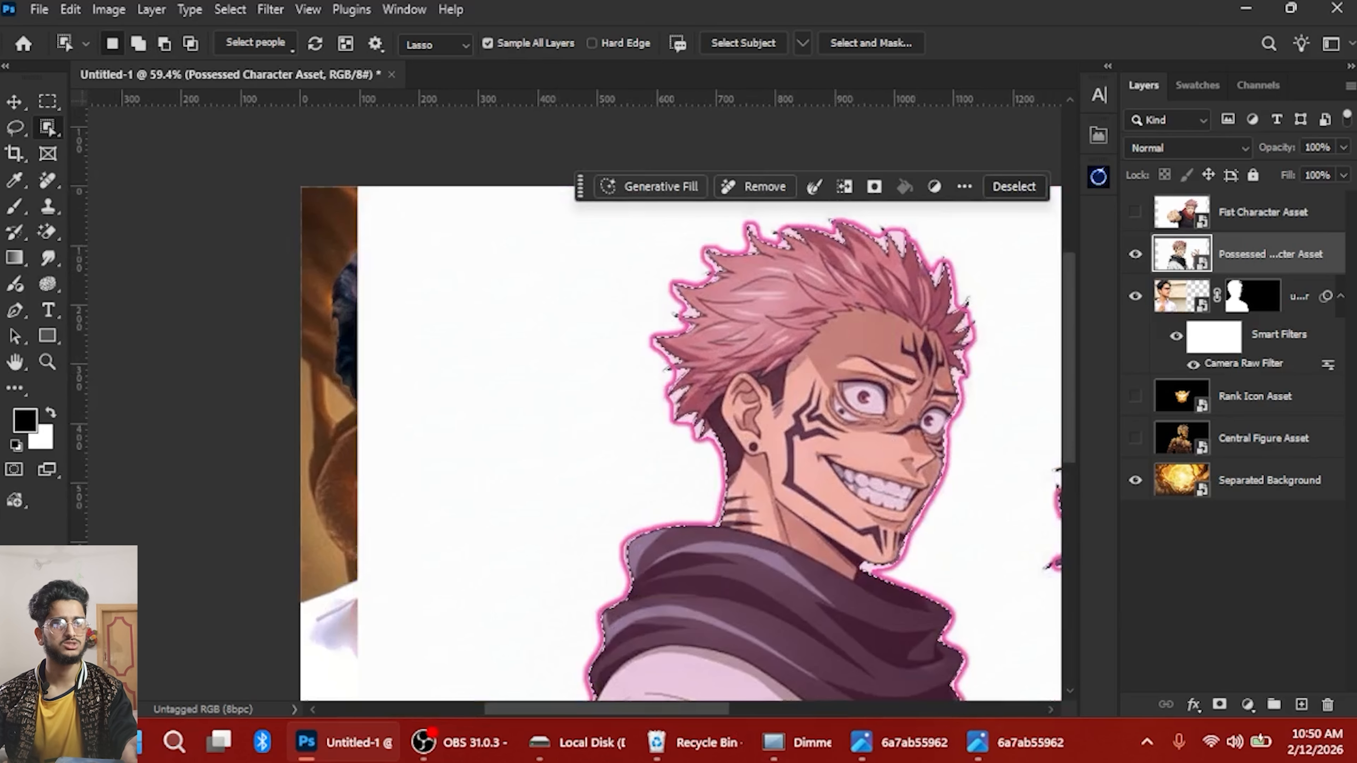
click(1219, 704)
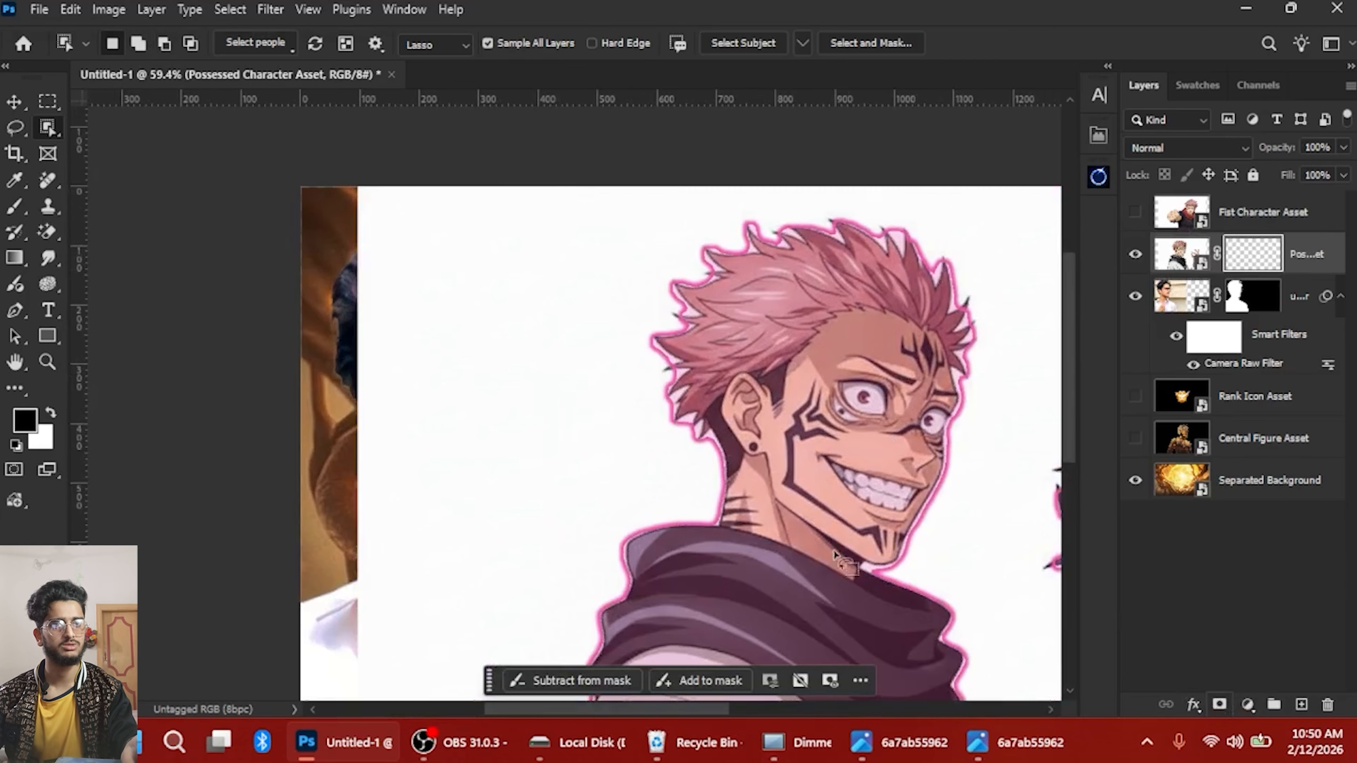
scroll(744, 504, down, 4)
scroll(933, 507, down, 3)
drag(894, 520, 844, 500)
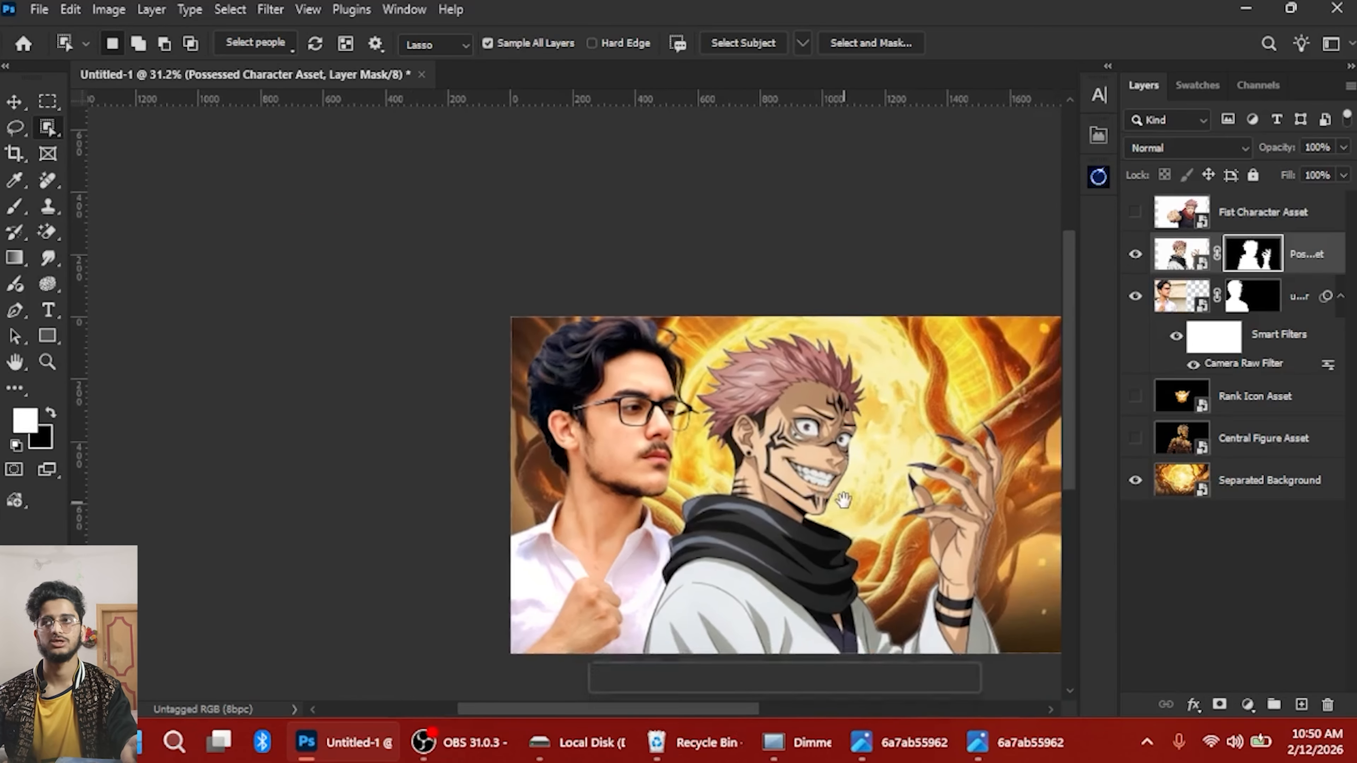
Target the Possessed Character image instead of its mask and move the anime character over the man on the canvas's left side
key(v)
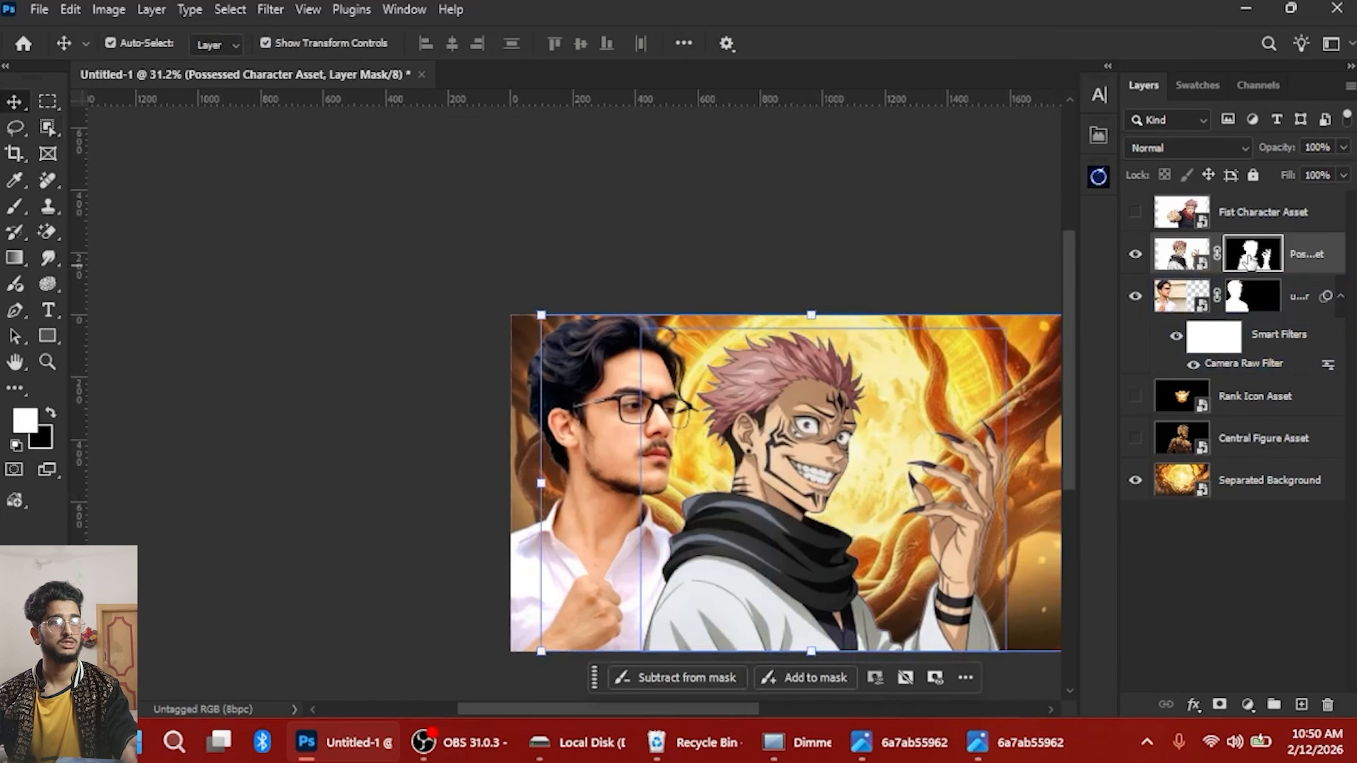
click(1181, 253)
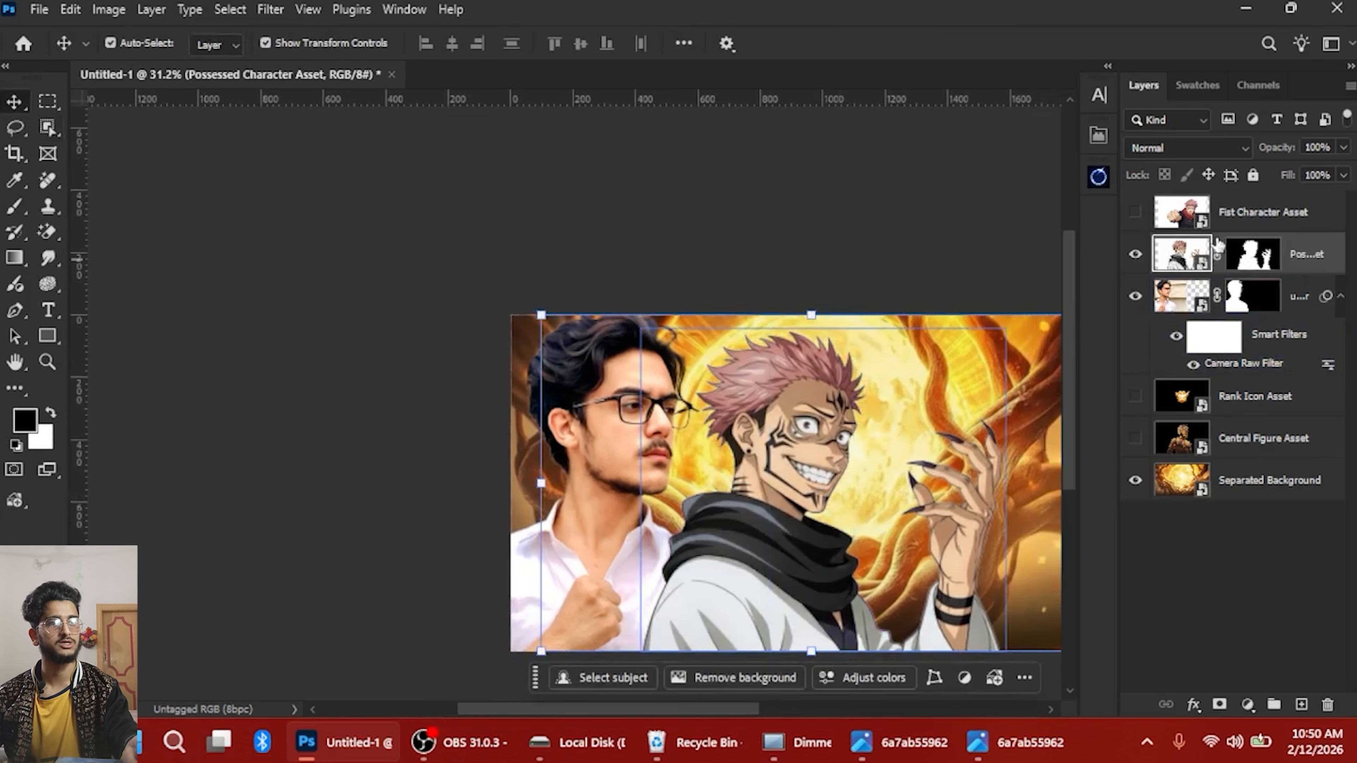
scroll(920, 390, down, 1)
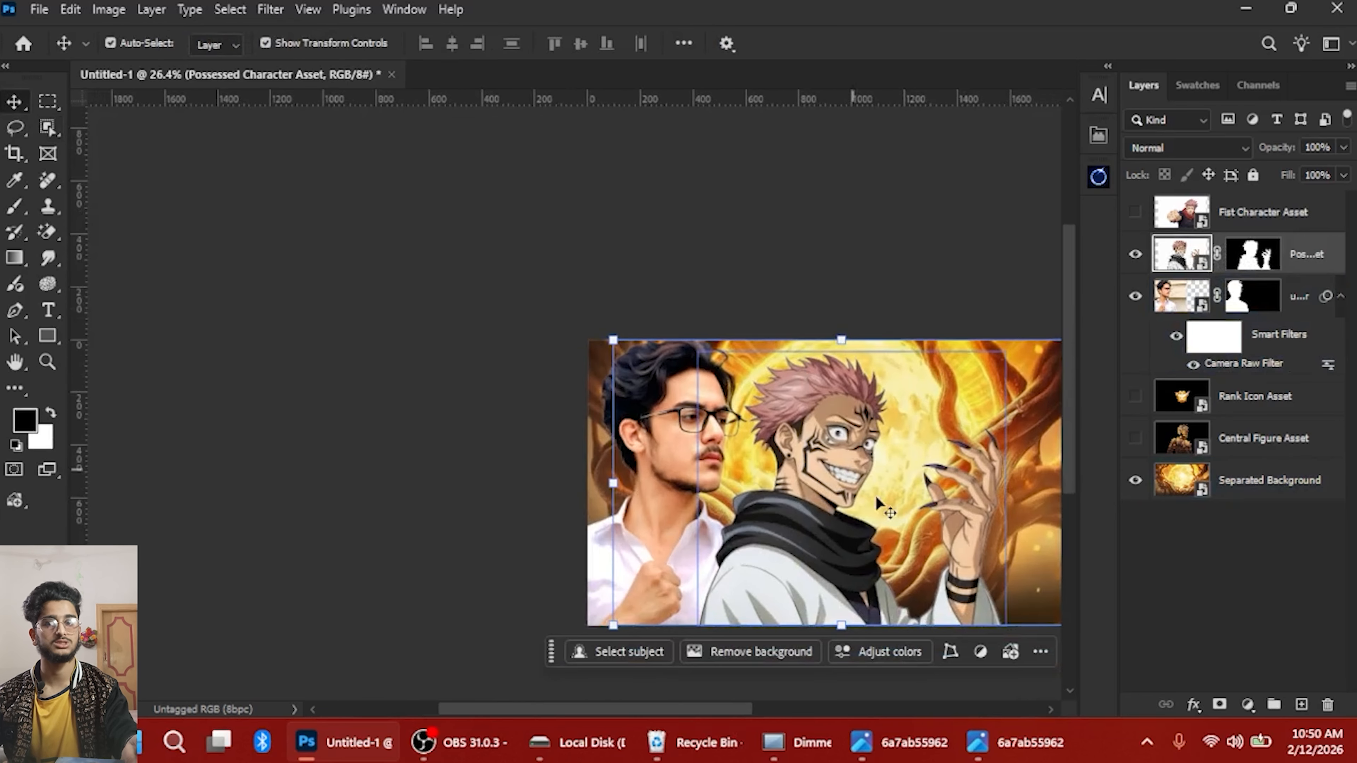
key(ctrl+t)
drag(818, 542, 663, 543)
key(Return)
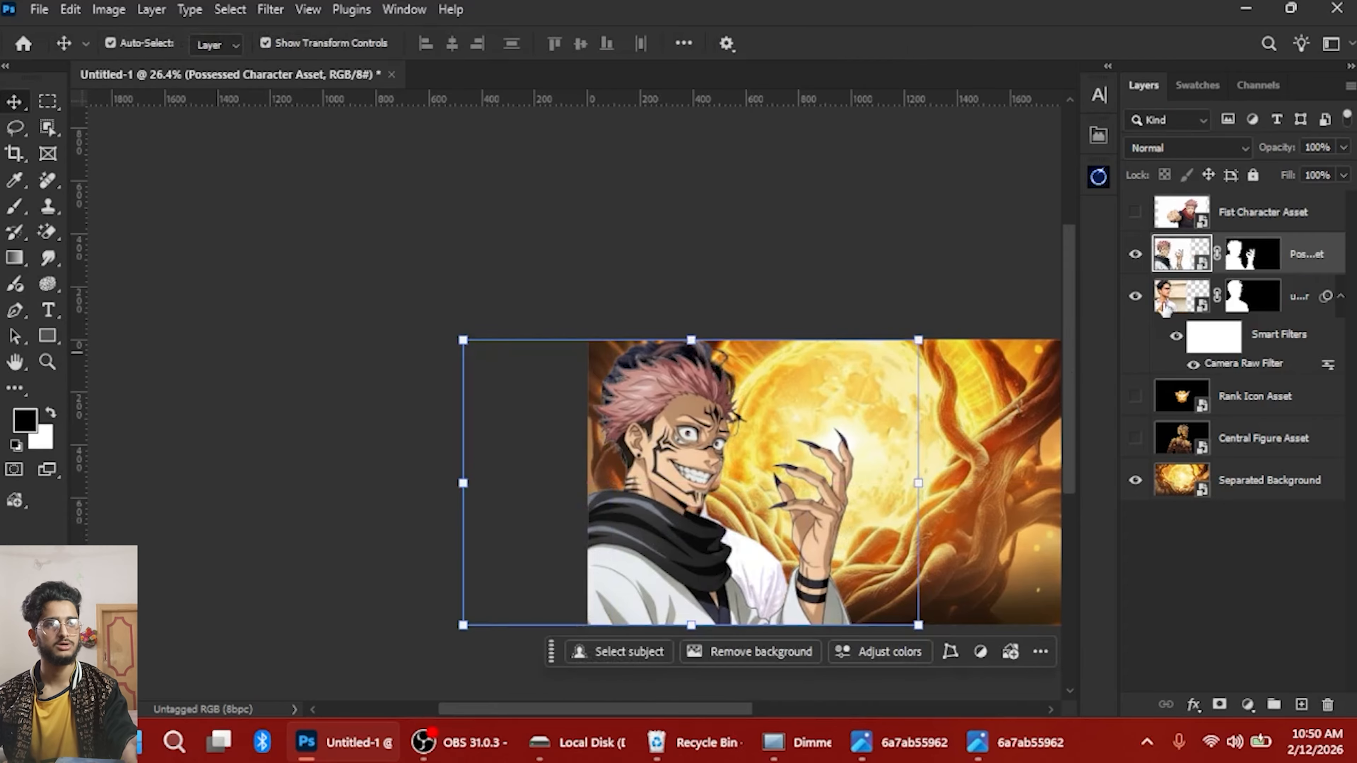
Place the Possessed Character layer below the portrait and move it right to about X 620 px, so its face peeks out beside the man
drag(1164, 261, 1165, 376)
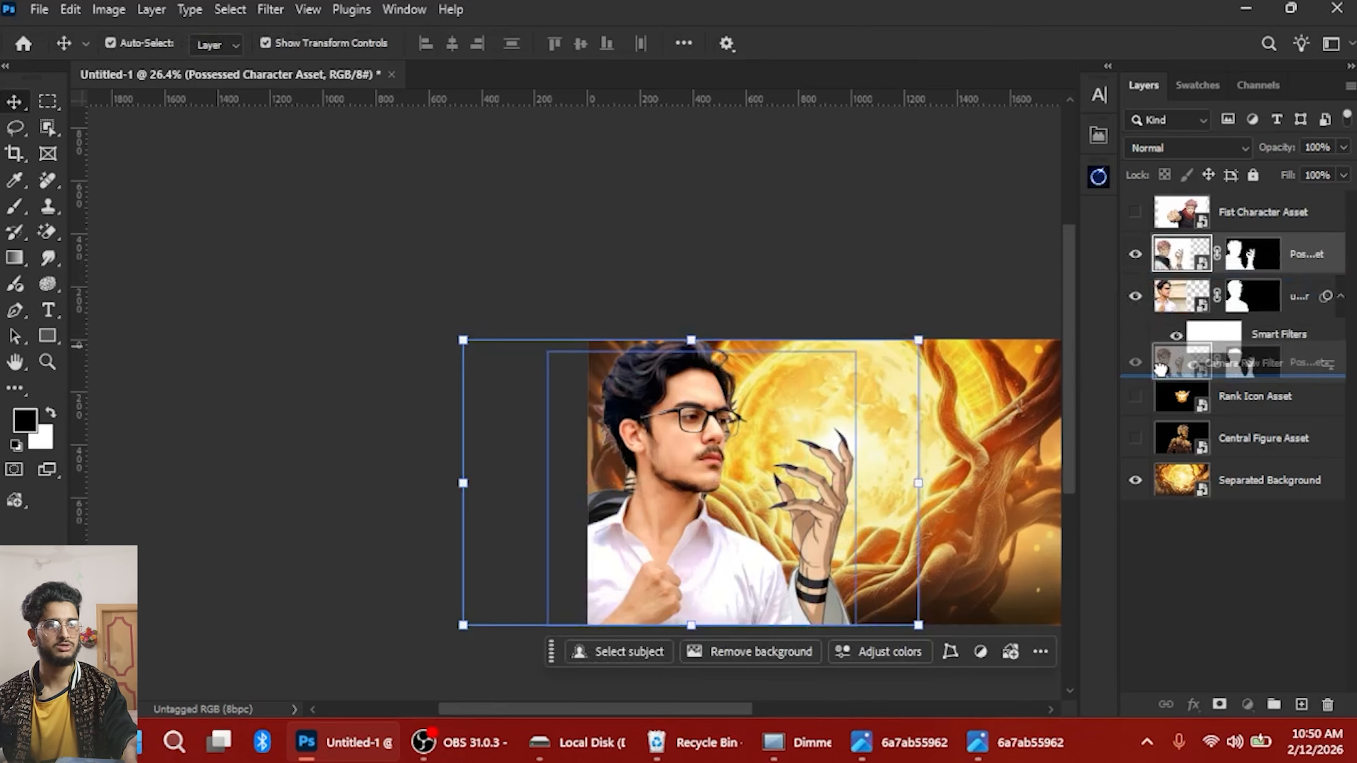
scroll(689, 436, up, 1)
drag(655, 454, 718, 458)
key(ctrl+t)
scroll(717, 457, down, 2)
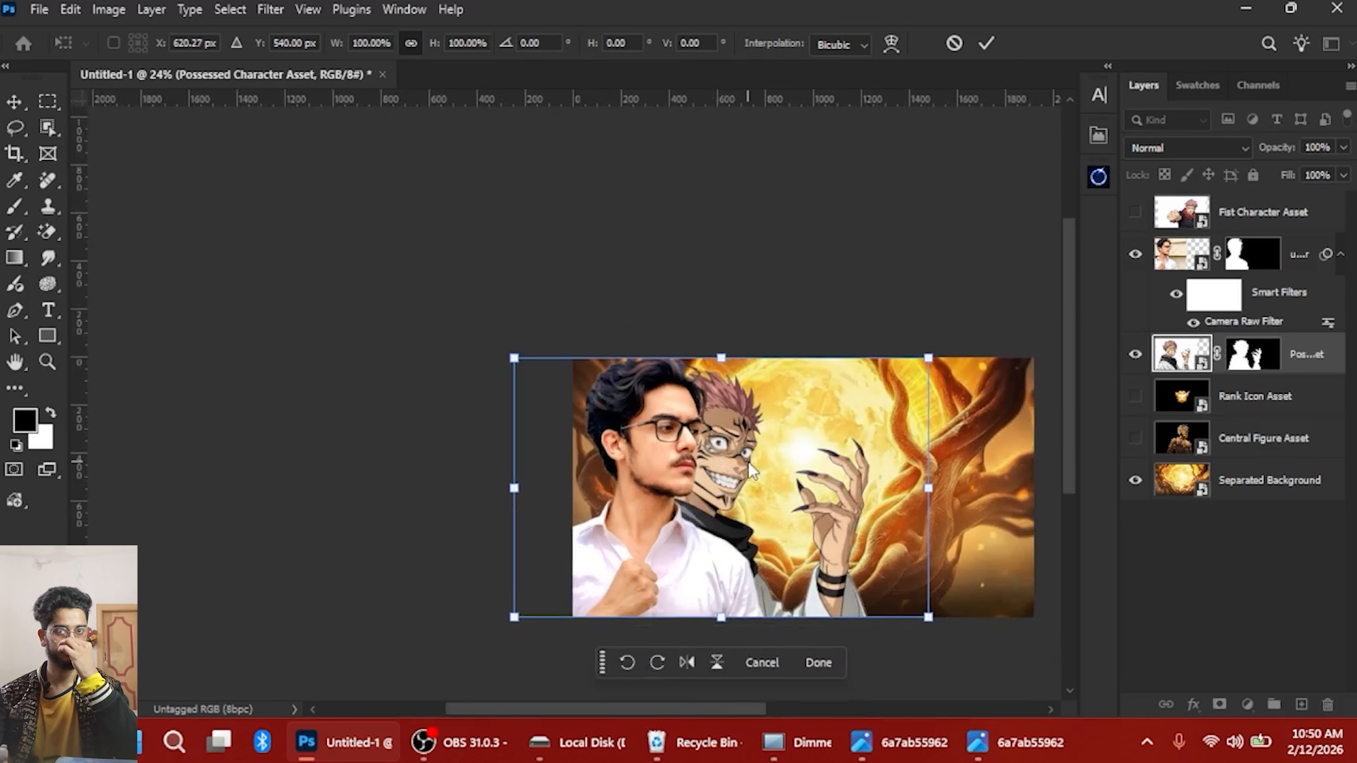
key(Return)
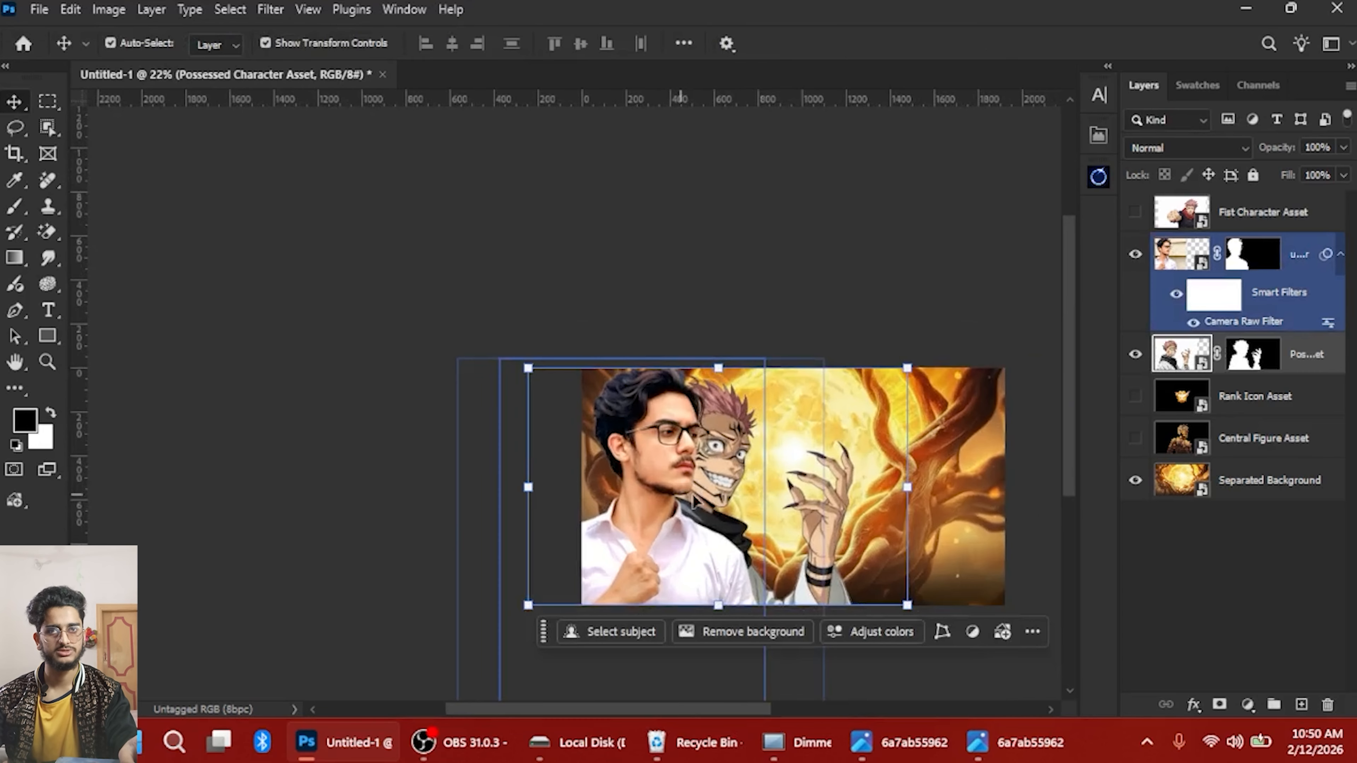
Check how the two faces overlap and shift the anime character slightly right to about X 623 px
scroll(690, 455, up, 1)
scroll(655, 446, up, 2)
drag(641, 465, 623, 438)
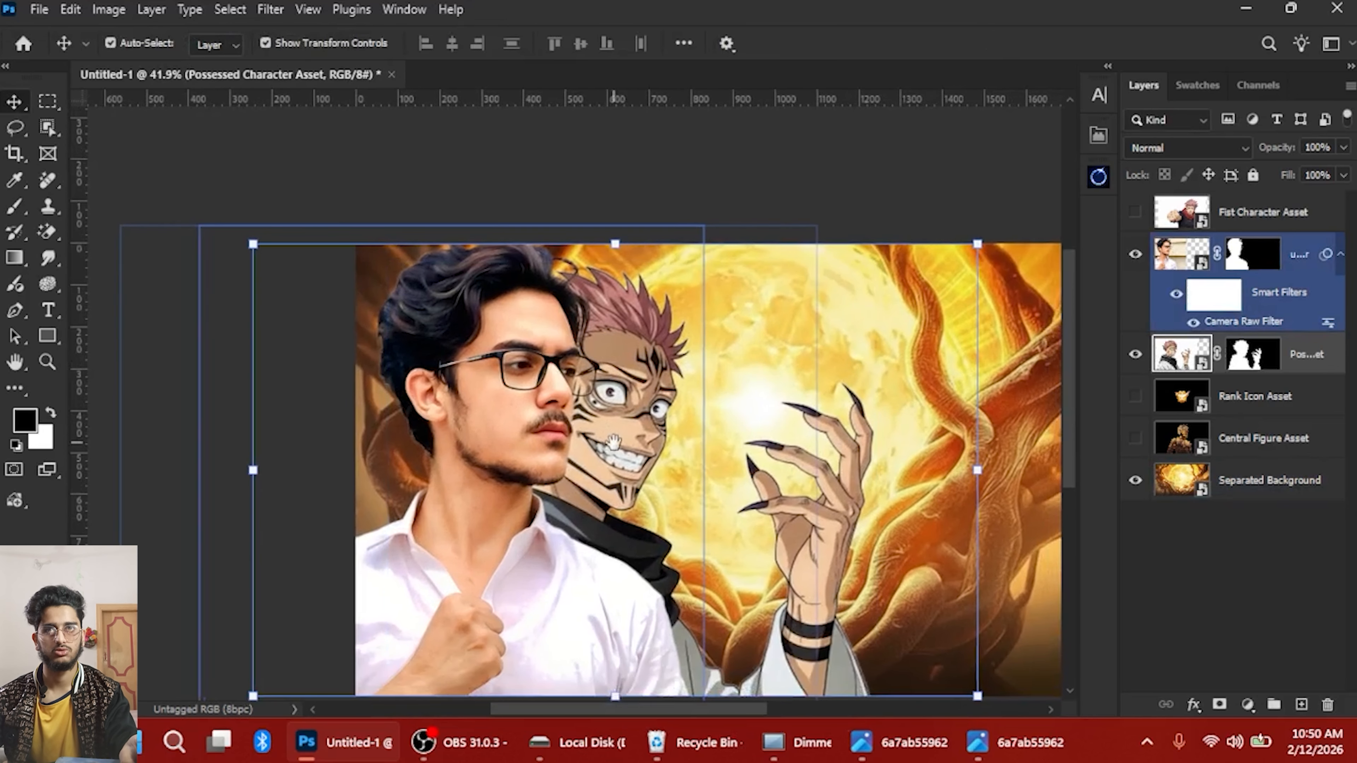
scroll(623, 440, down, 3)
key(ctrl+t)
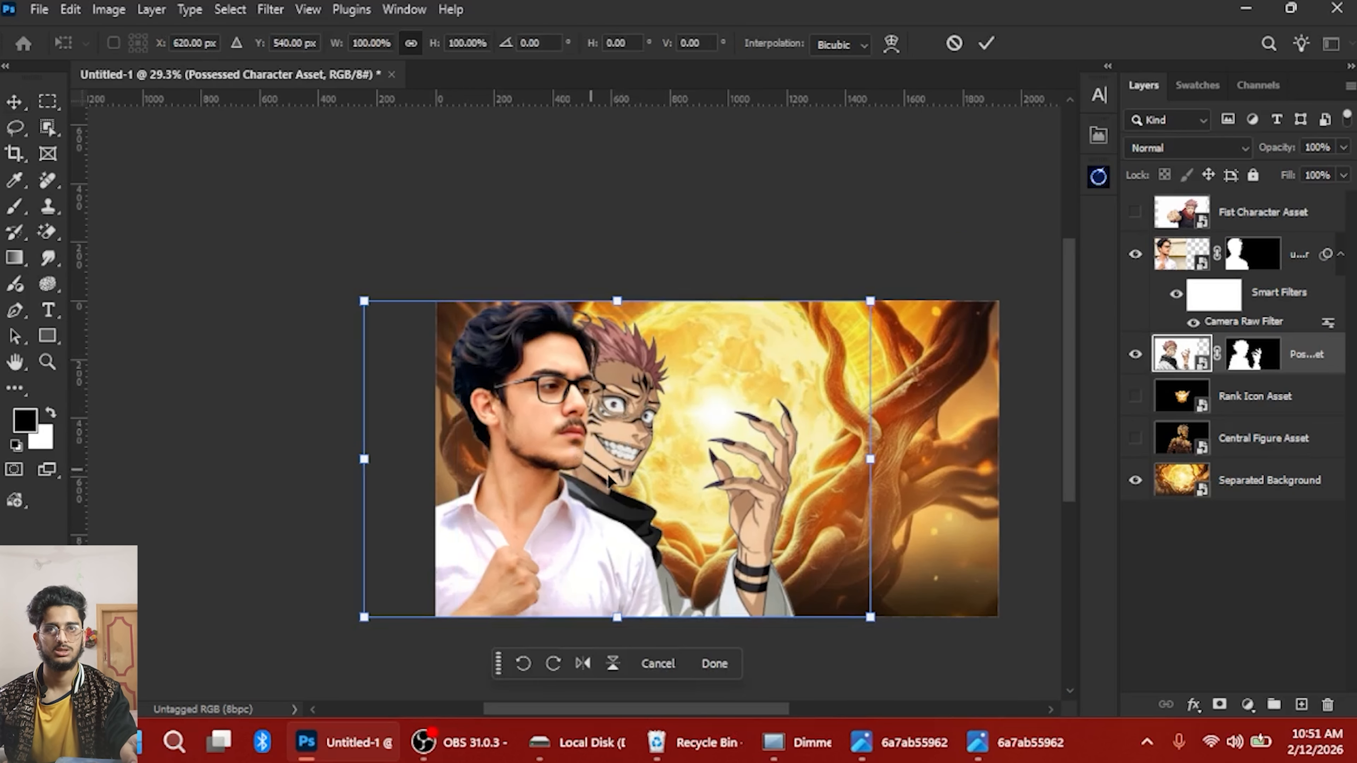
drag(594, 438, 587, 437)
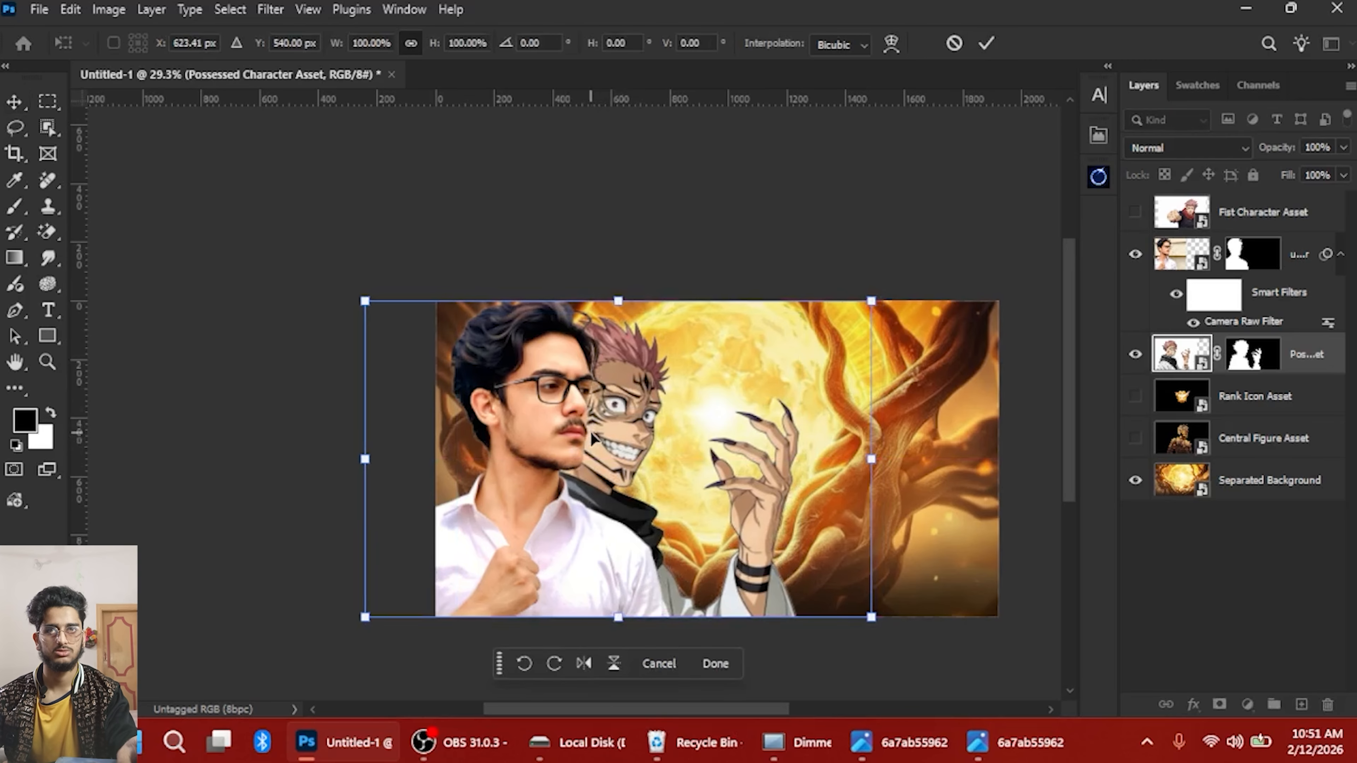
key(Return)
Nudge the portrait of the man left to about X 166 px and slightly down to Y 794.83 px, revealing more of the anime face
click(1245, 213)
click(1176, 255)
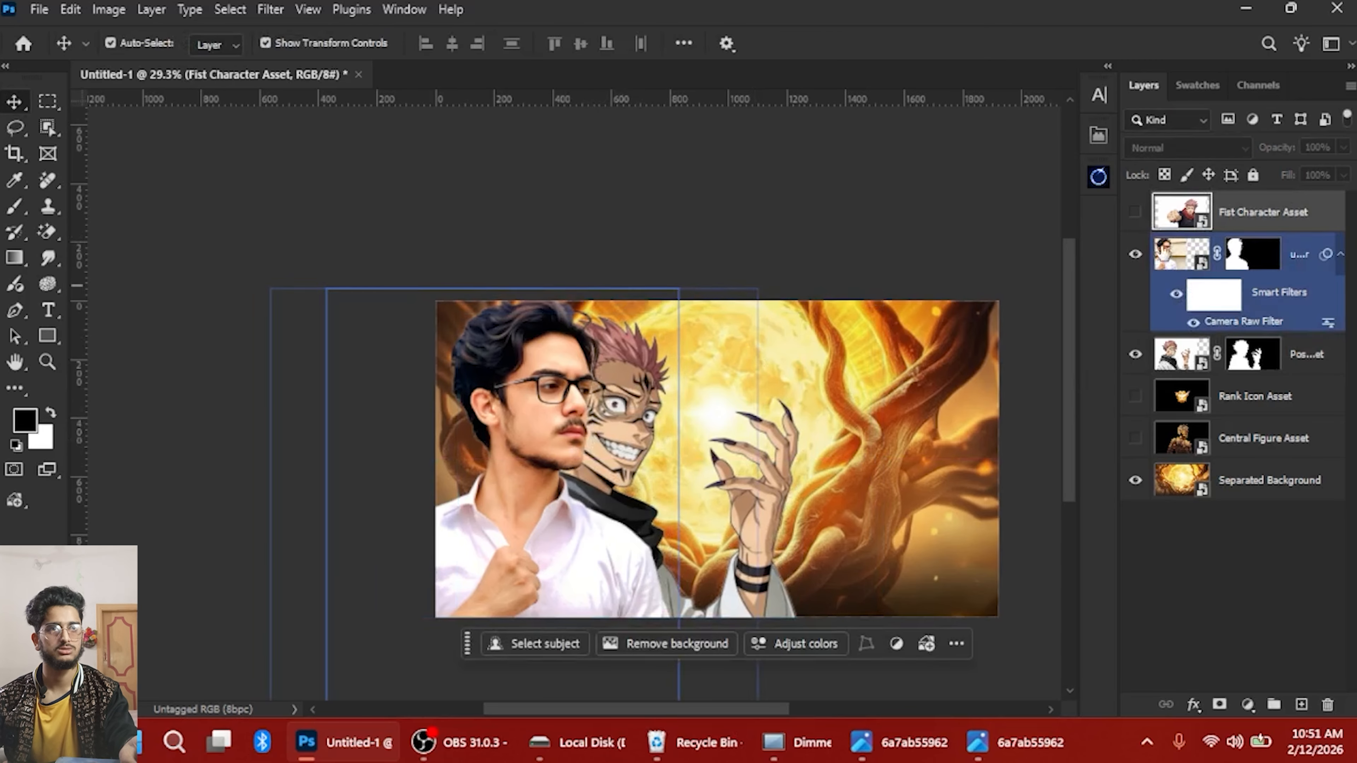
key(ctrl+t)
key(Left)
key(Left)
key(Left)
key(Left)
key(Left)
key(Left)
key(Left)
key(Left)
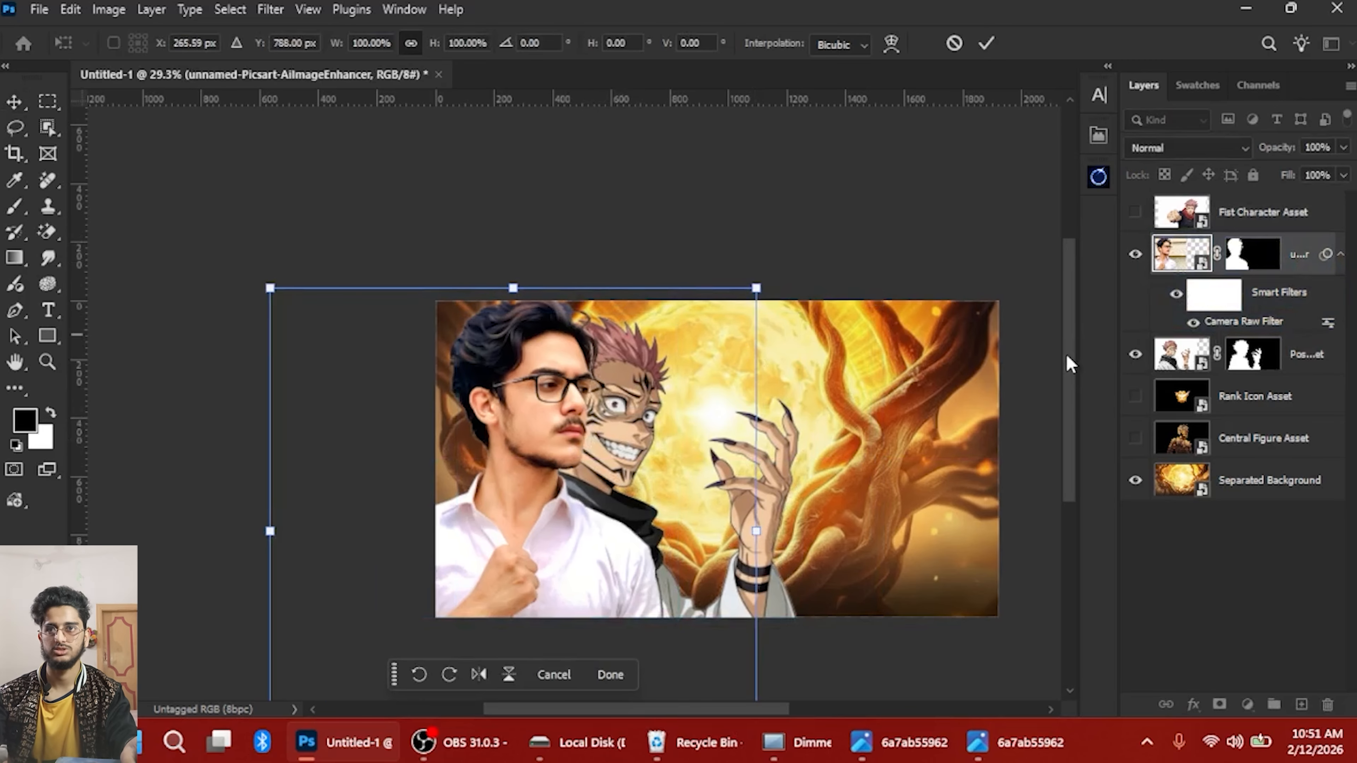
key(Down)
key(Left)
key(Left)
key(Left)
key(Left)
key(Left)
key(Left)
key(Left)
key(Left)
key(Left)
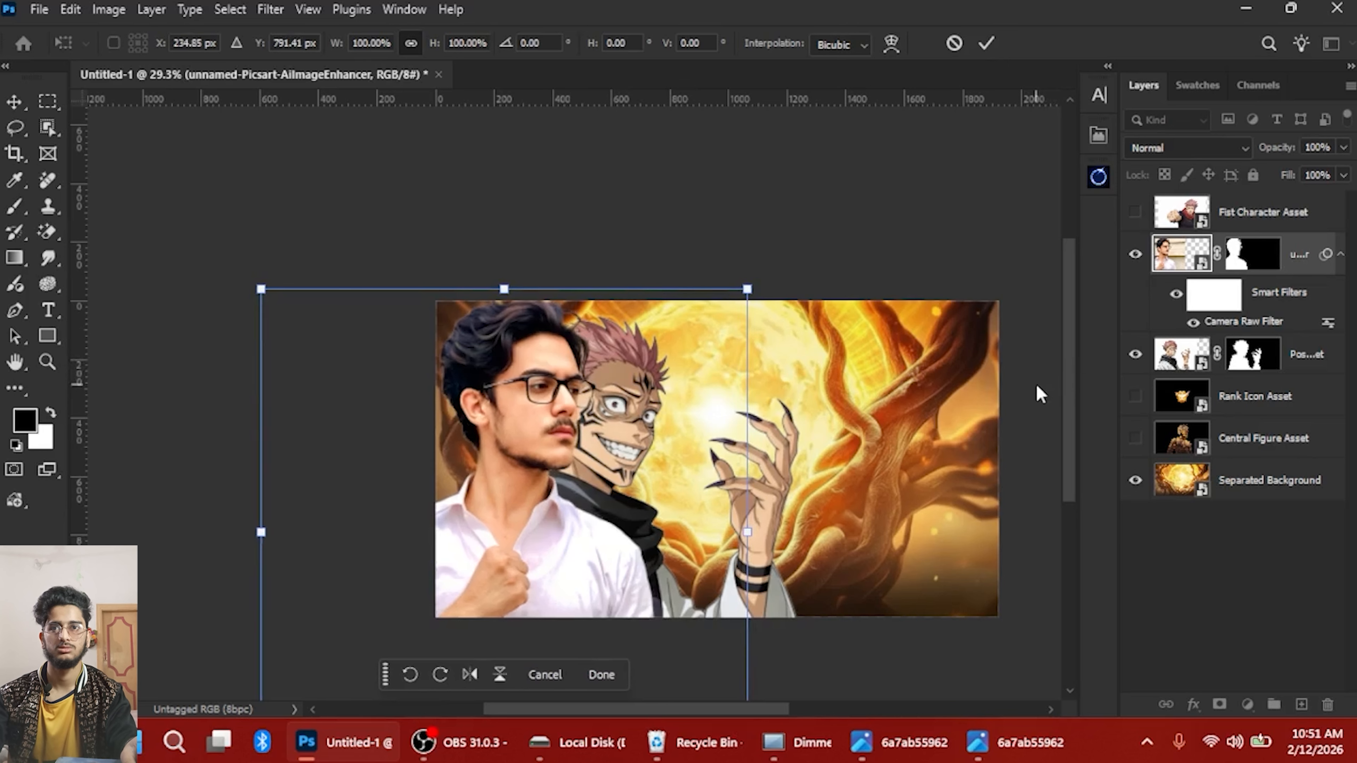
key(Left)
key(Left)
key(Left)
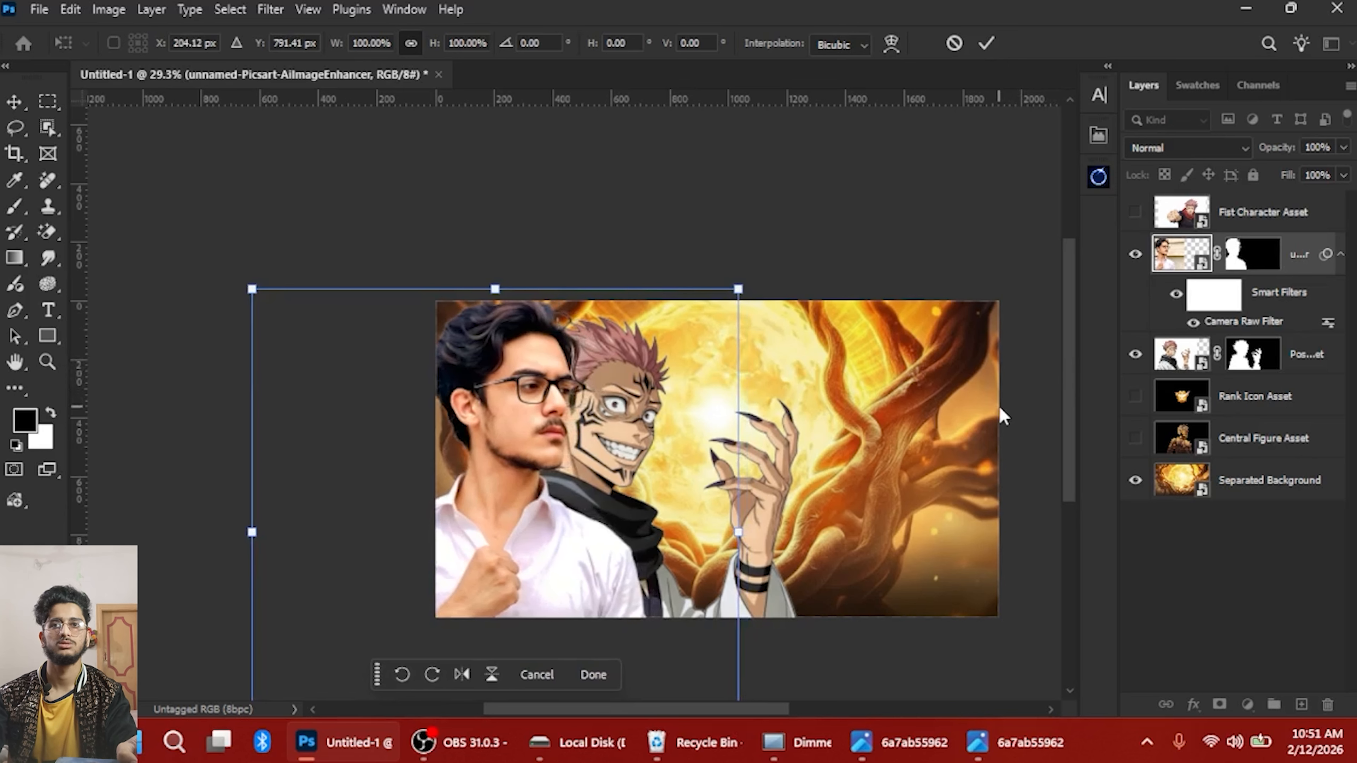
key(Down)
key(Left)
key(Left)
key(Left)
key(Left)
key(Left)
key(Left)
key(Left)
key(Left)
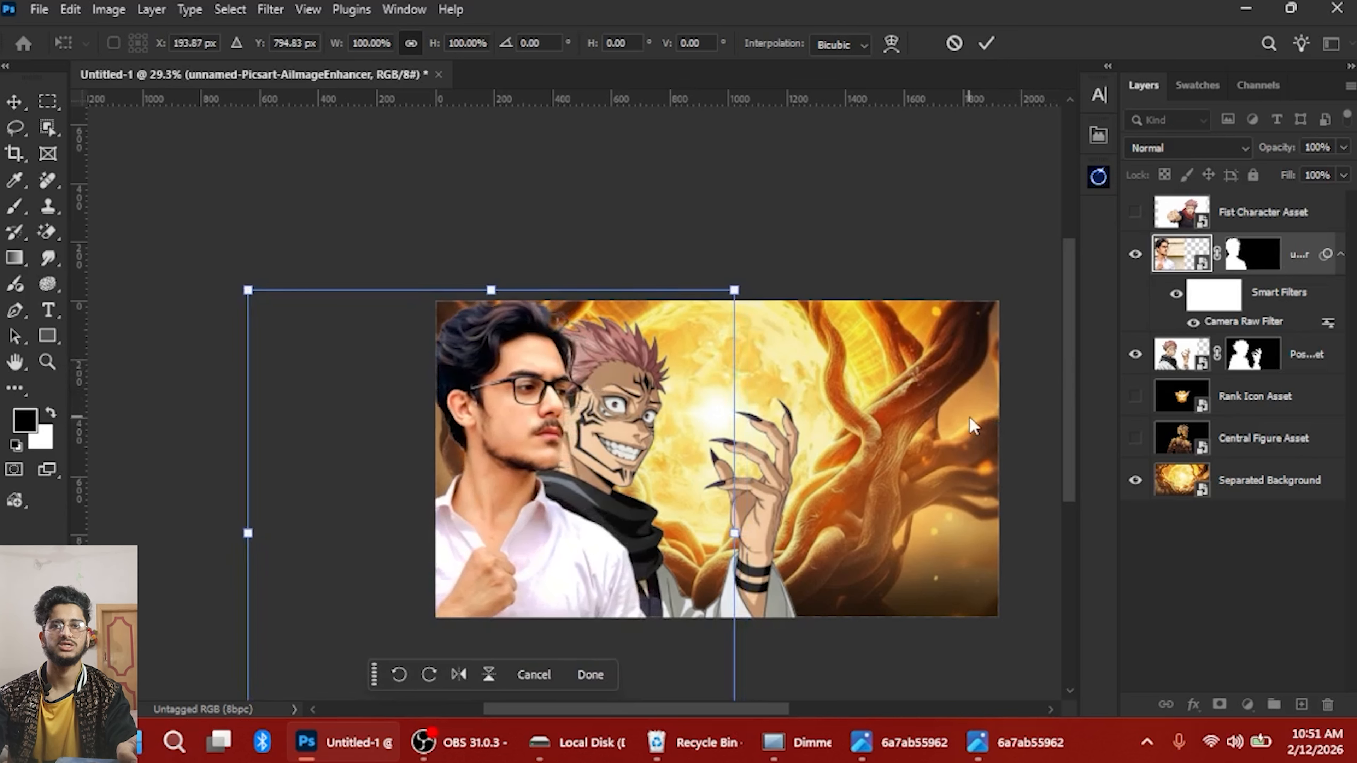
key(Left)
key(Left)
key(Return)
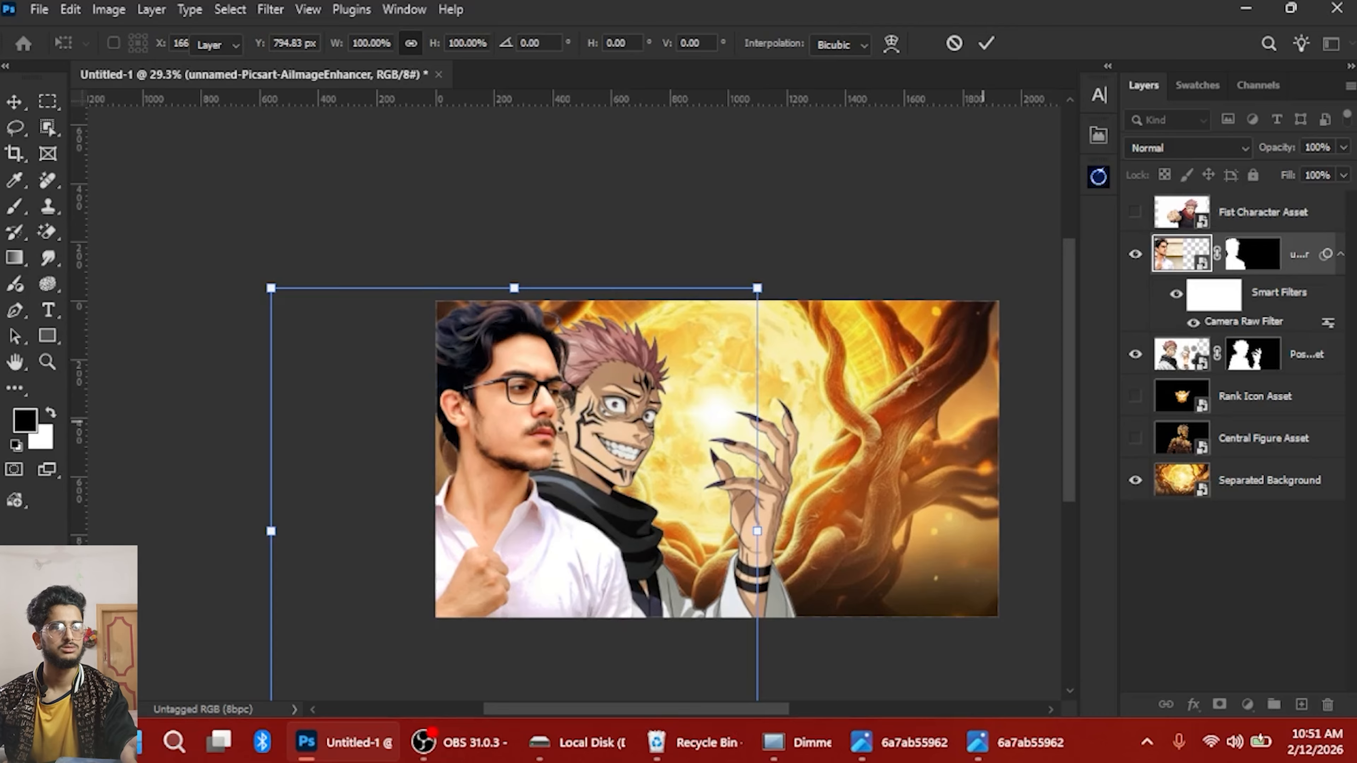
Move the Possessed Character layer left to about X 568 px, closer behind the man
click(1306, 355)
key(ctrl+t)
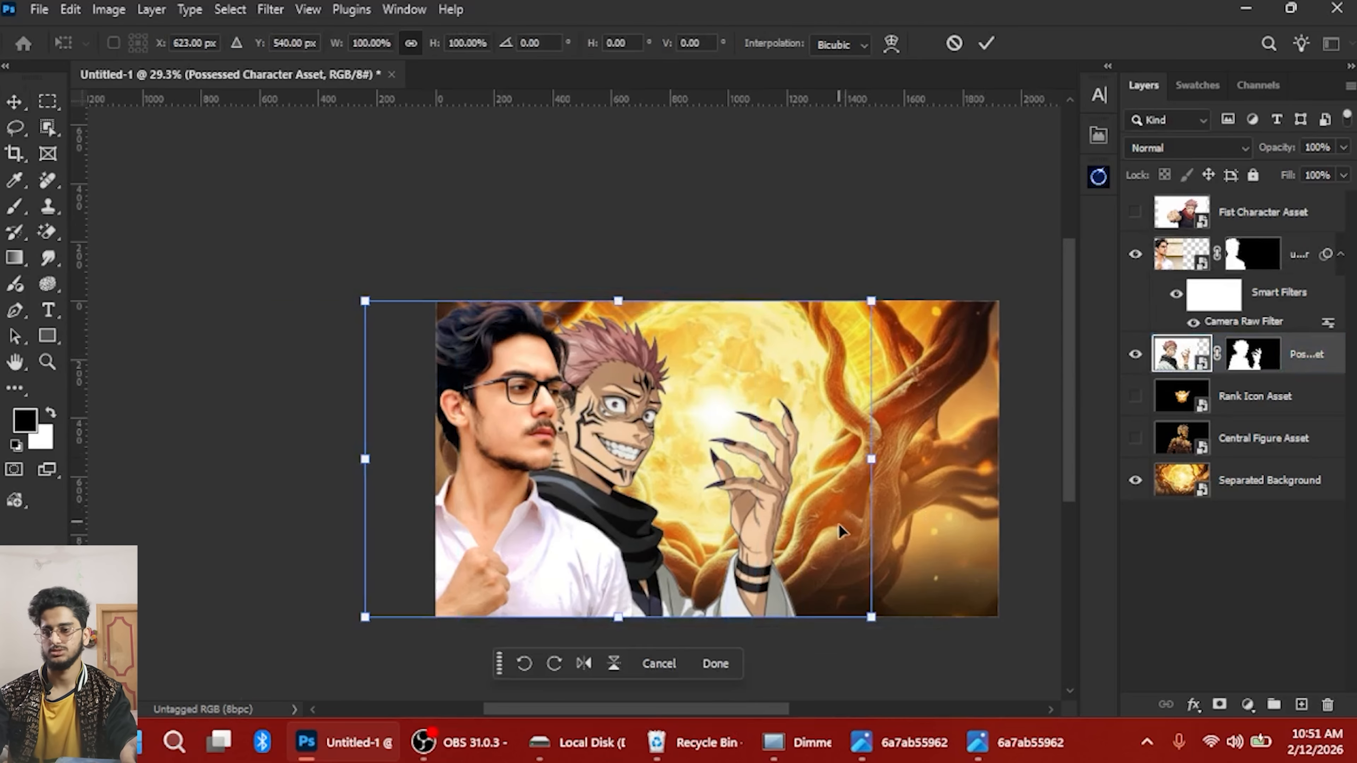
drag(838, 525, 765, 530)
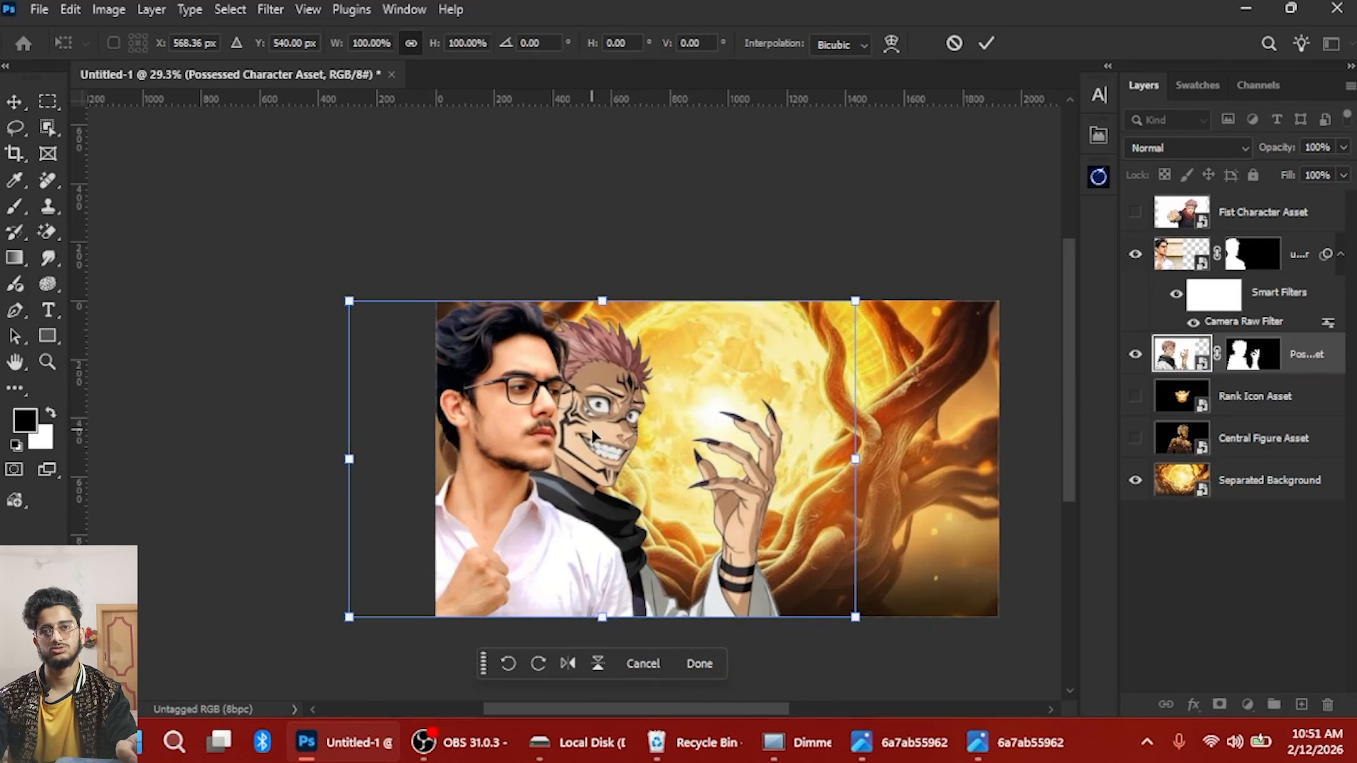
key(Return)
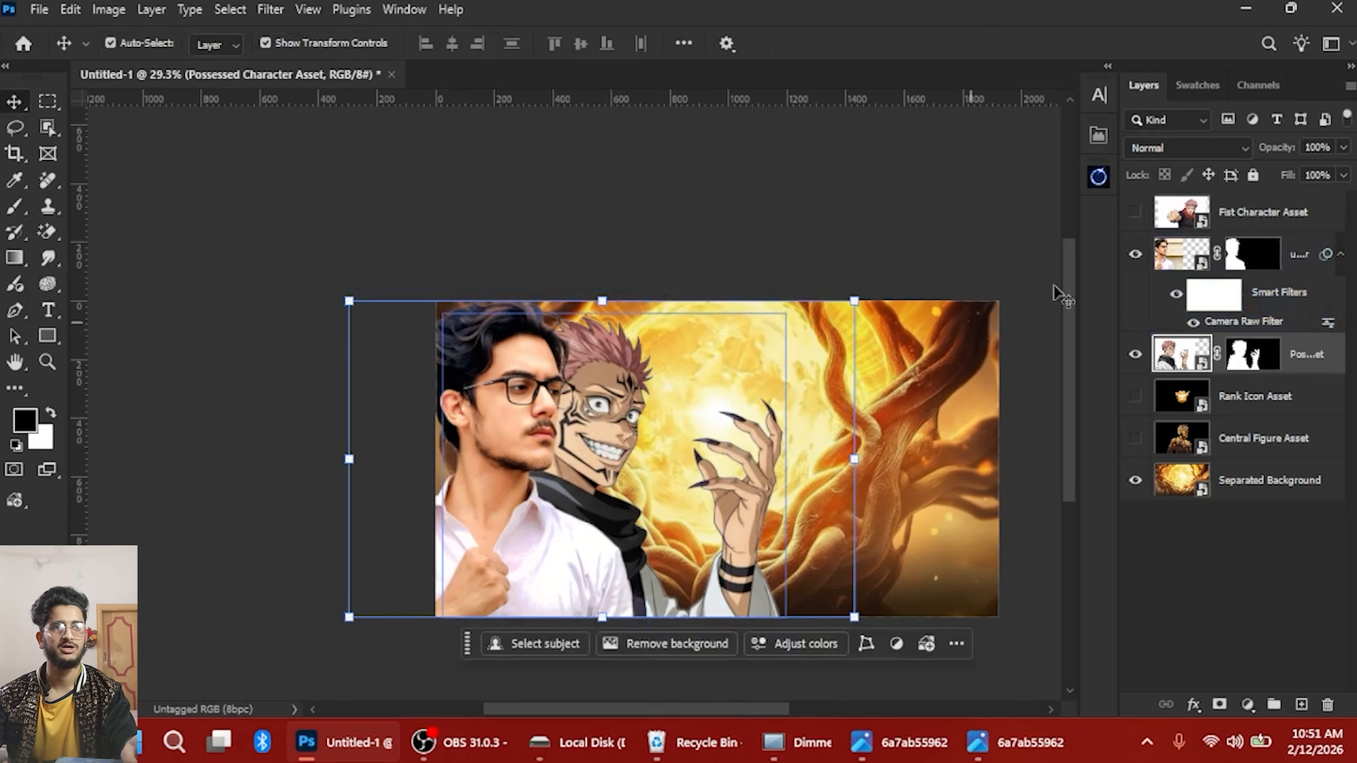
click(1181, 254)
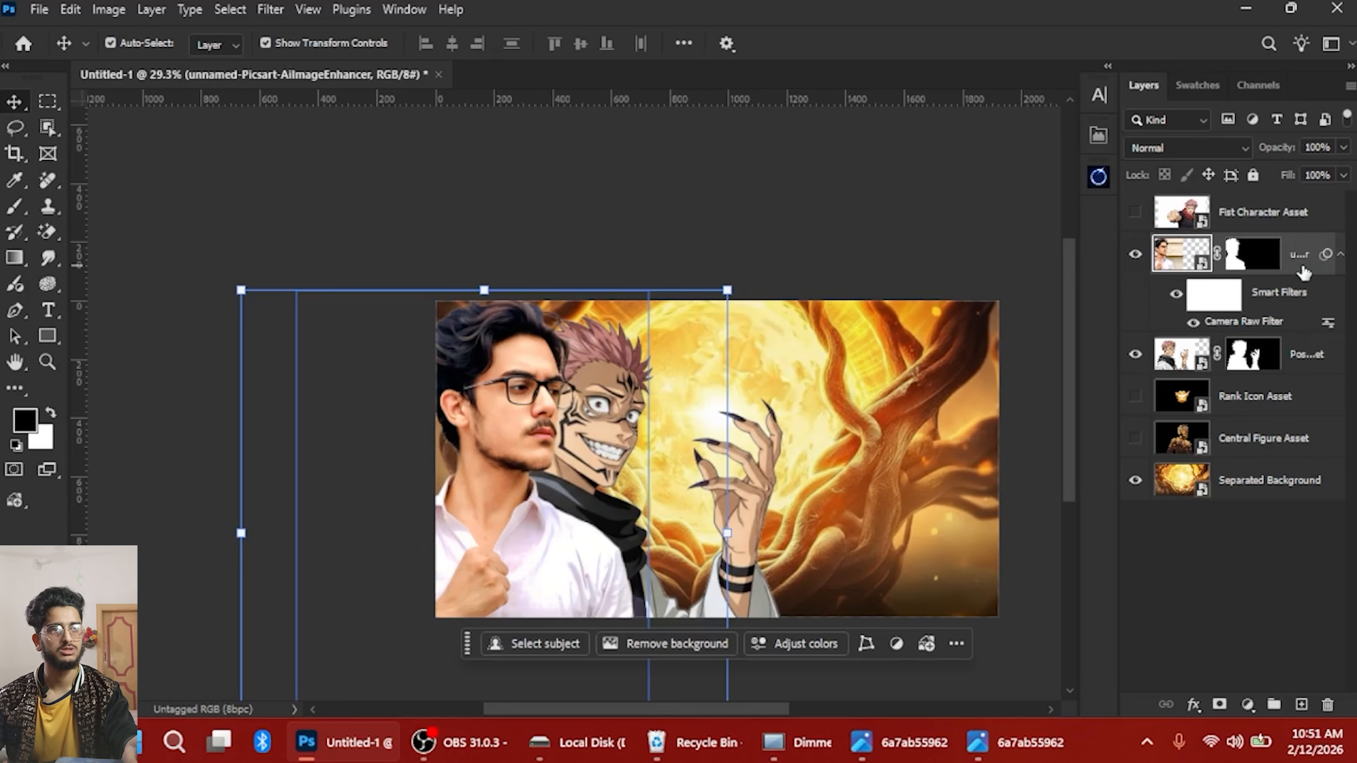
double_click(1164, 270)
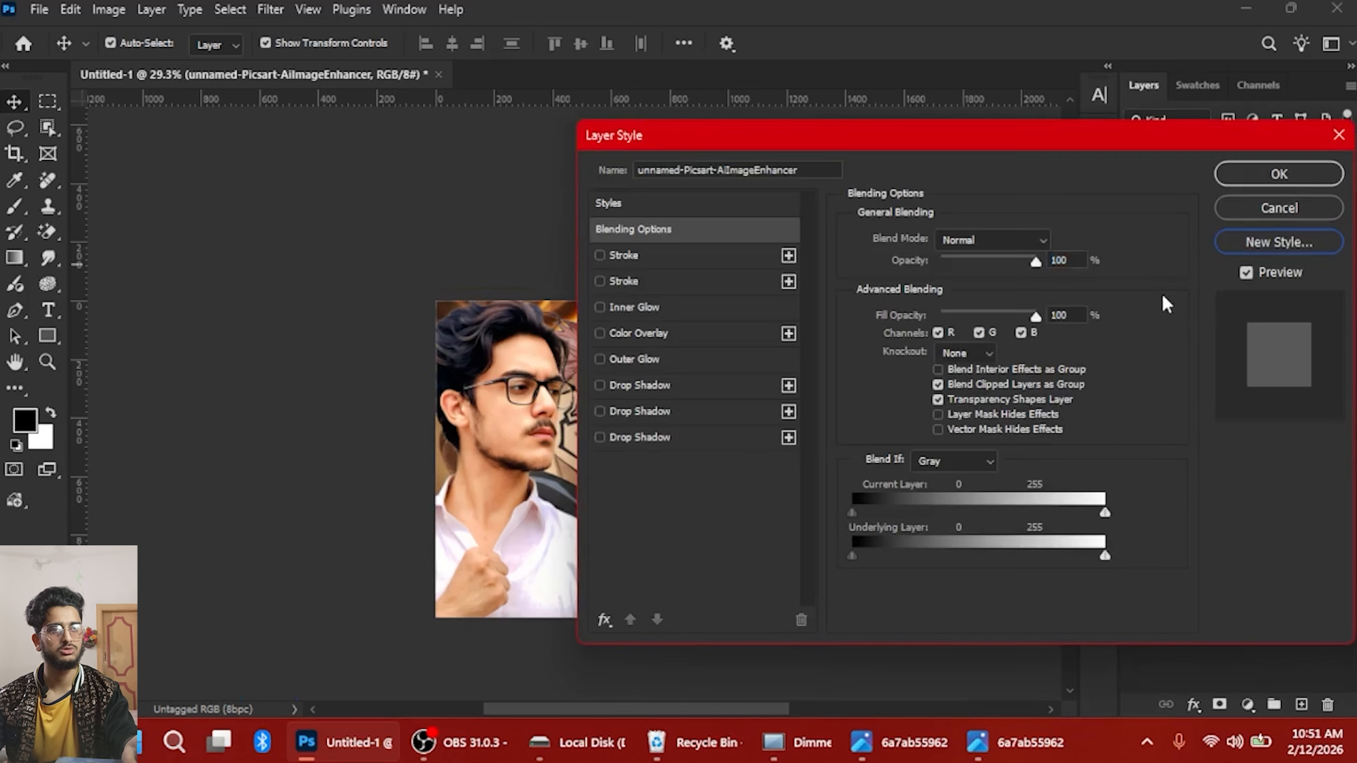
click(1279, 242)
click(1149, 322)
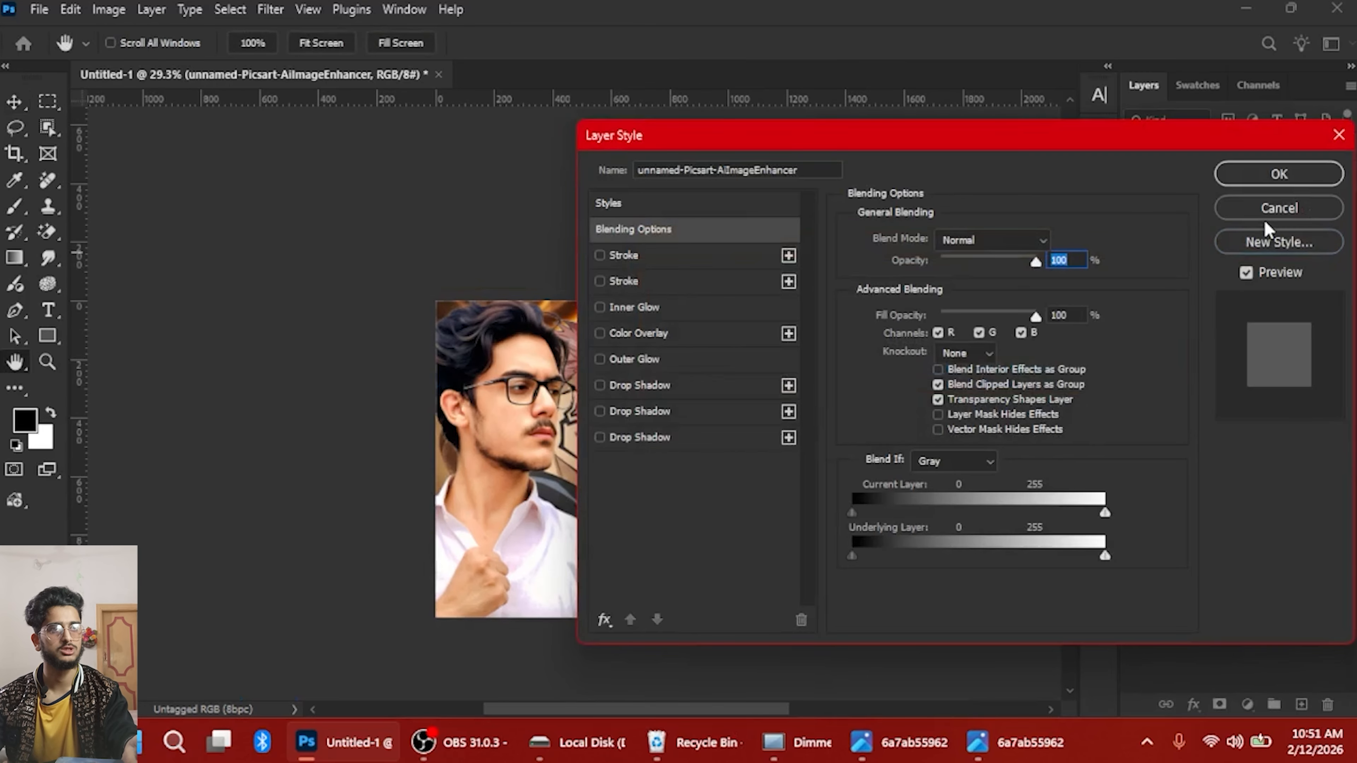
click(1277, 210)
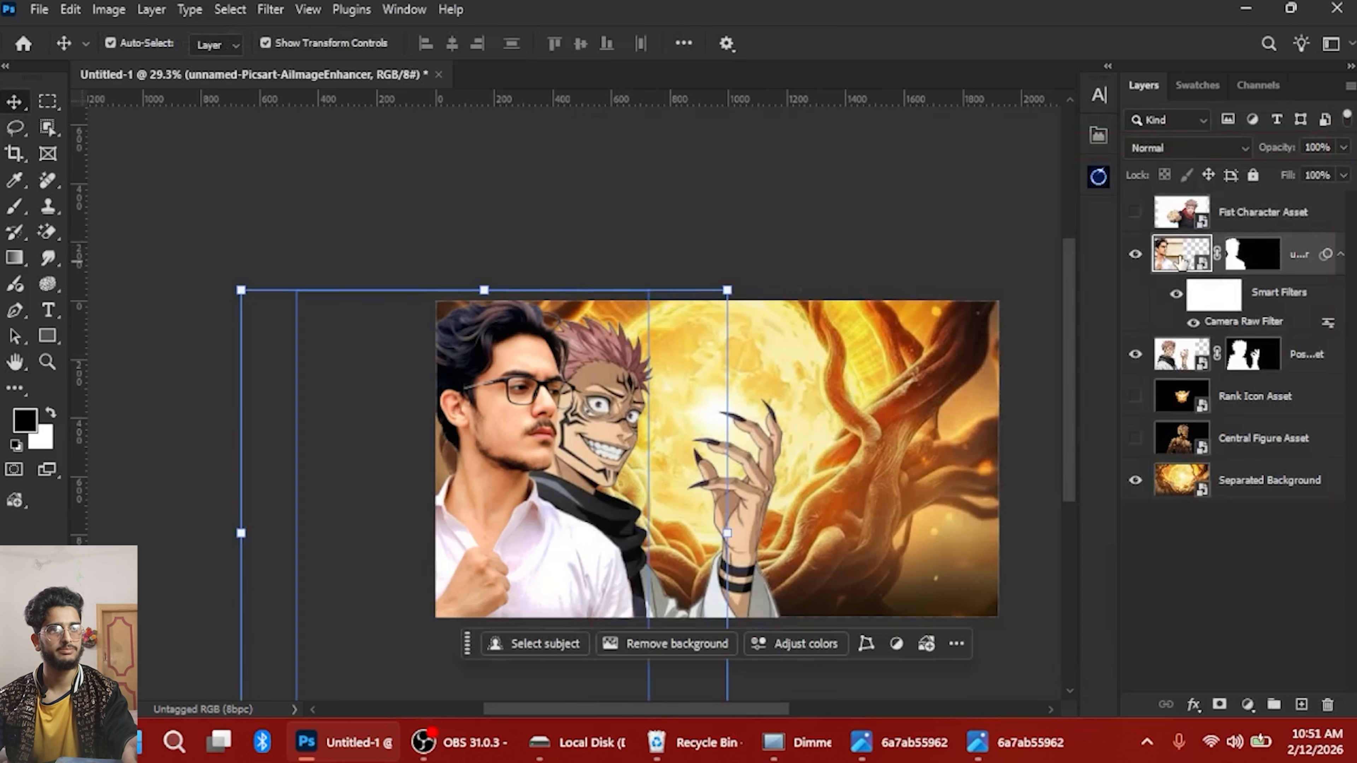
Open the portrait layer's blending options and enable the last of its three Drop Shadow effects
right_click(1182, 256)
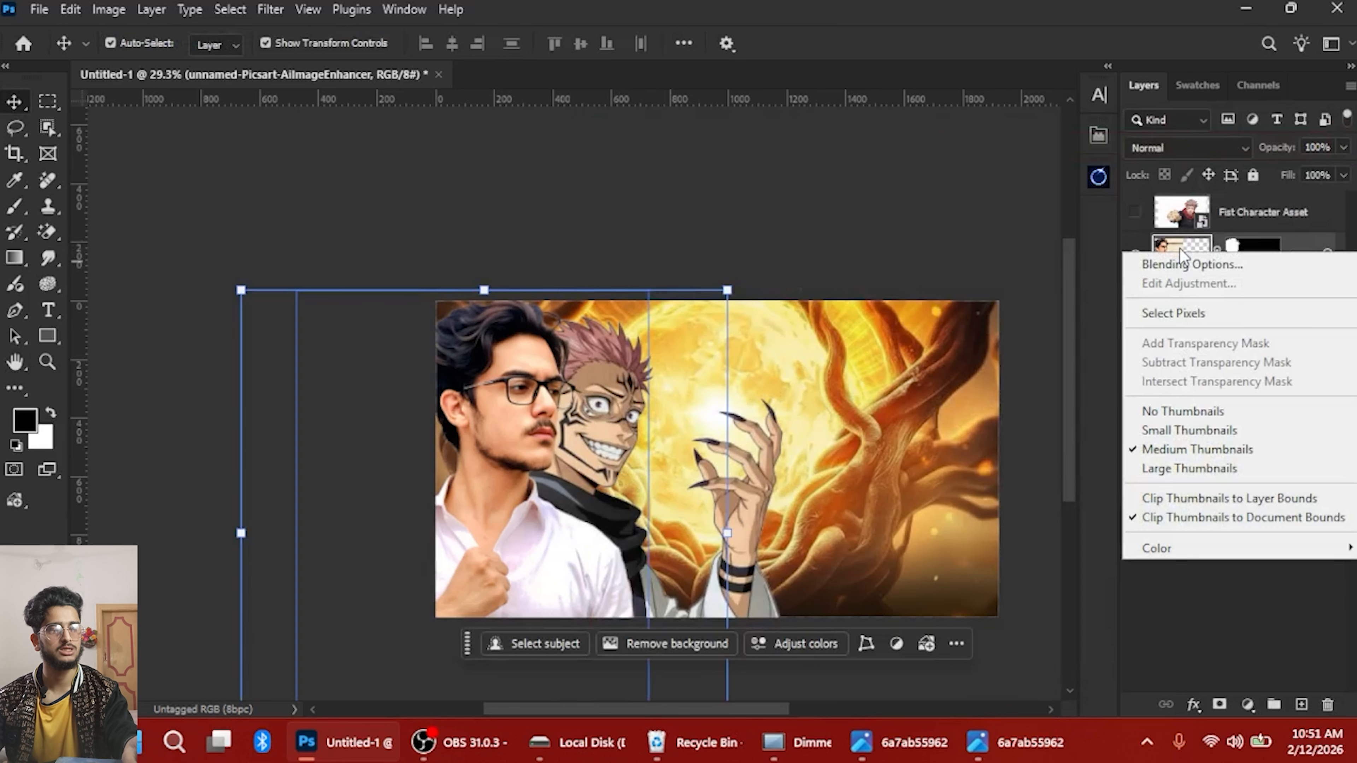
click(1165, 271)
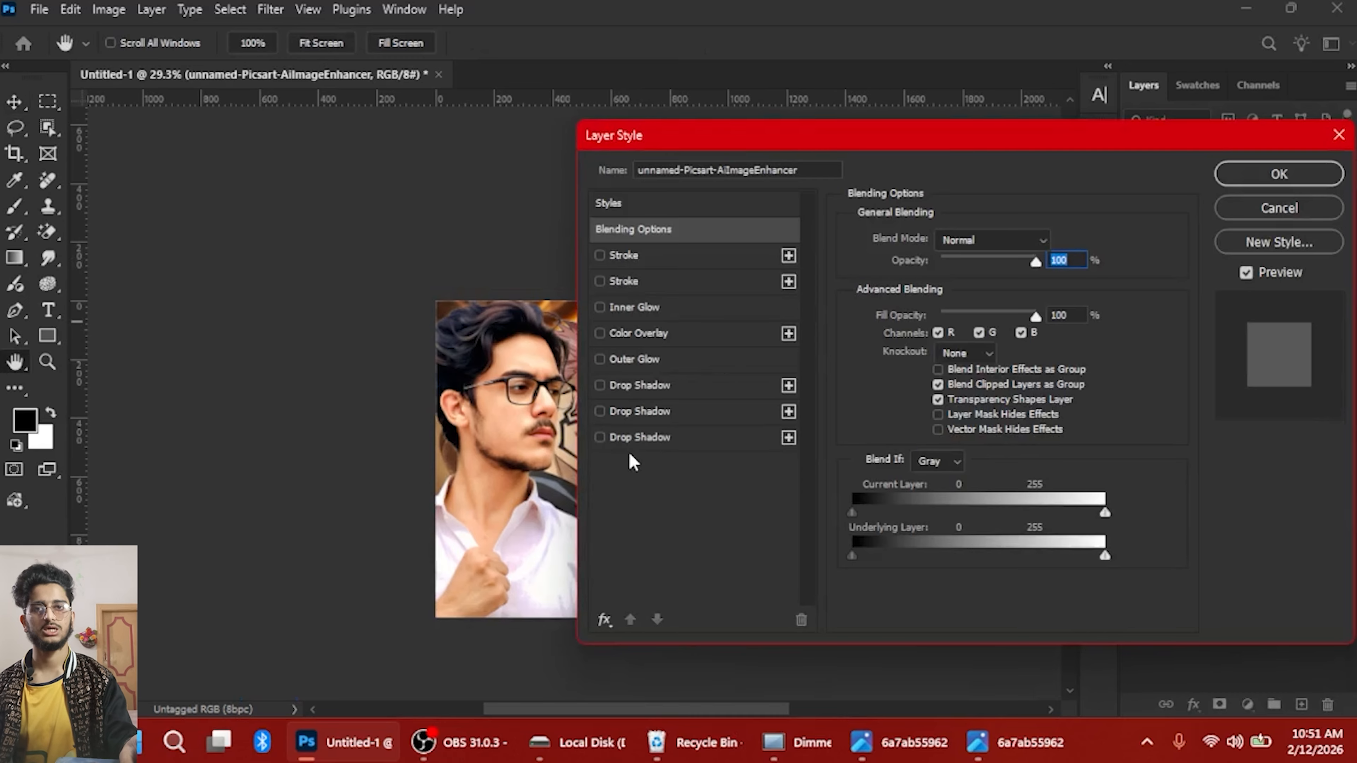
click(620, 437)
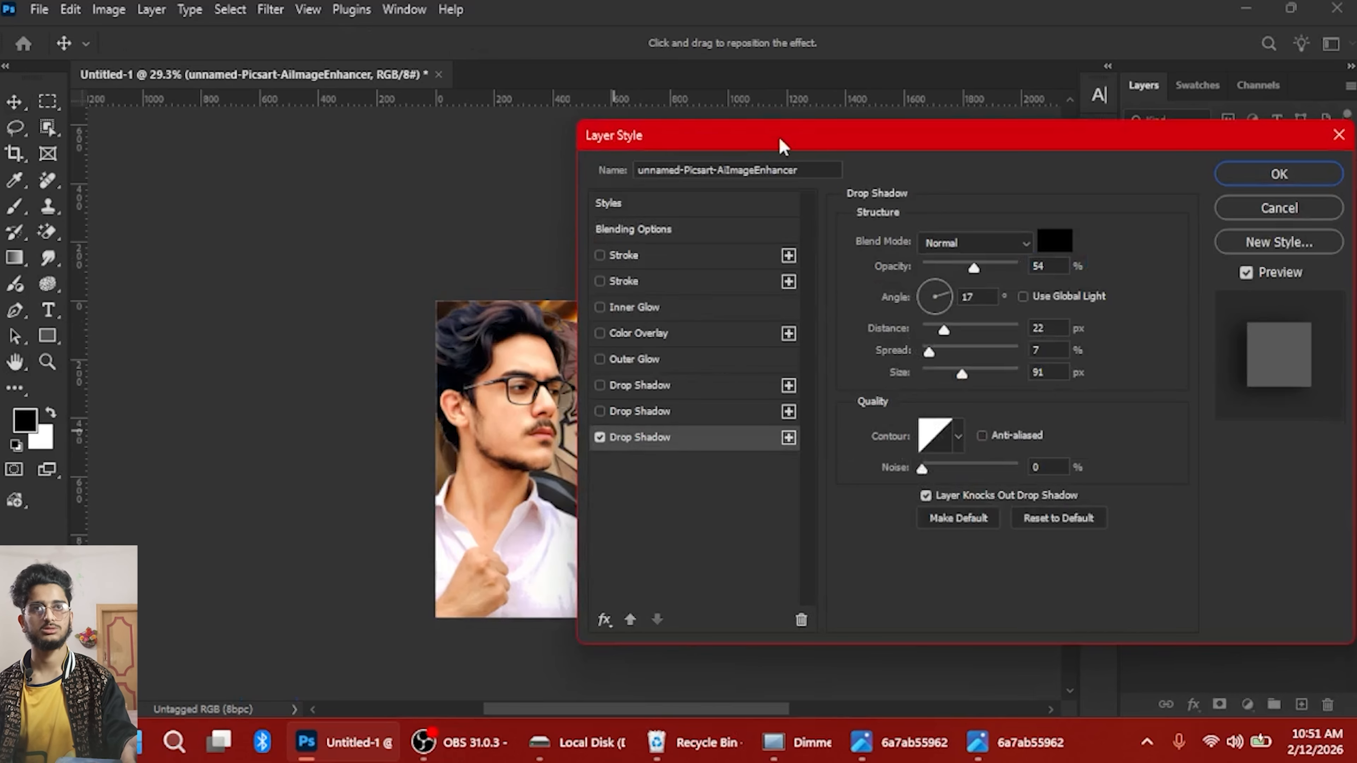
Set the portrait's drop shadow to a distance of 31 px, a spread of 11% and a size of 81 px
drag(800, 137, 1095, 68)
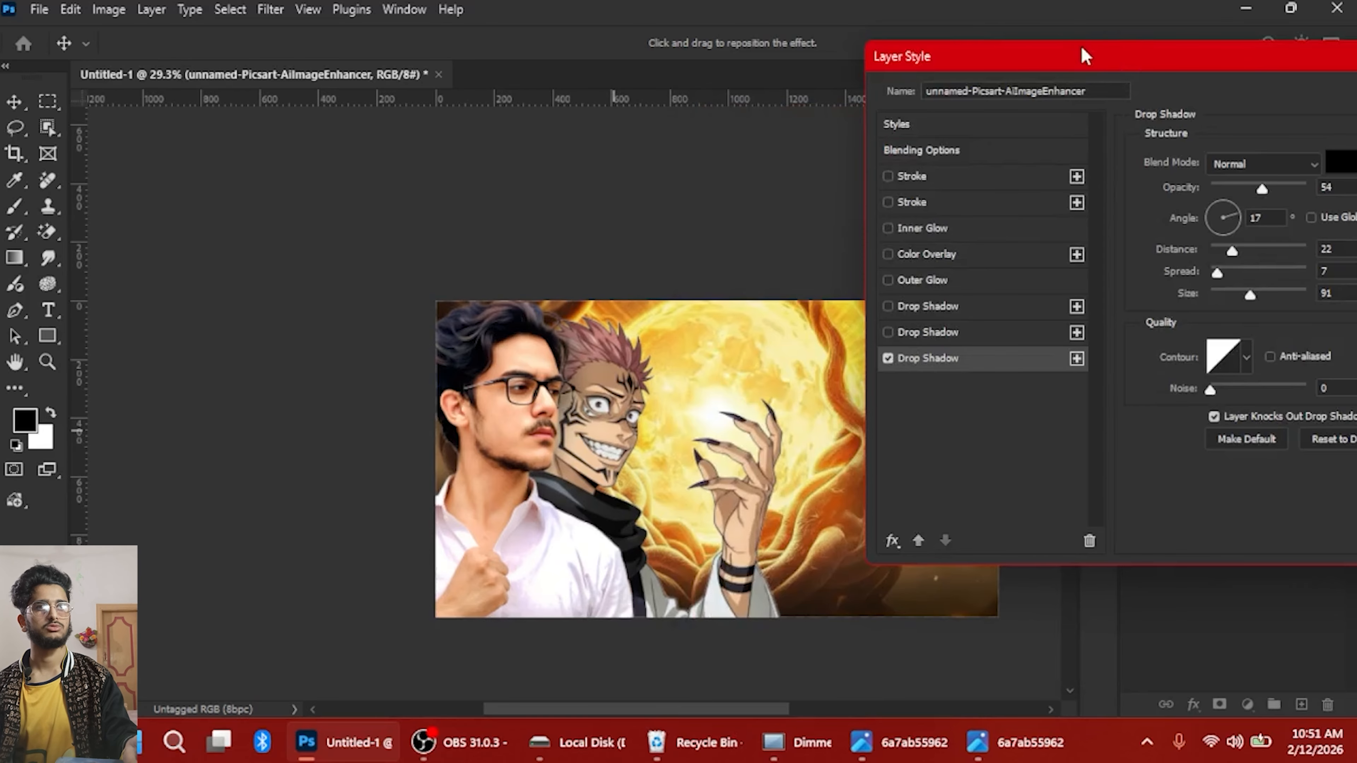
drag(1084, 56, 723, 62)
drag(971, 67, 1003, 65)
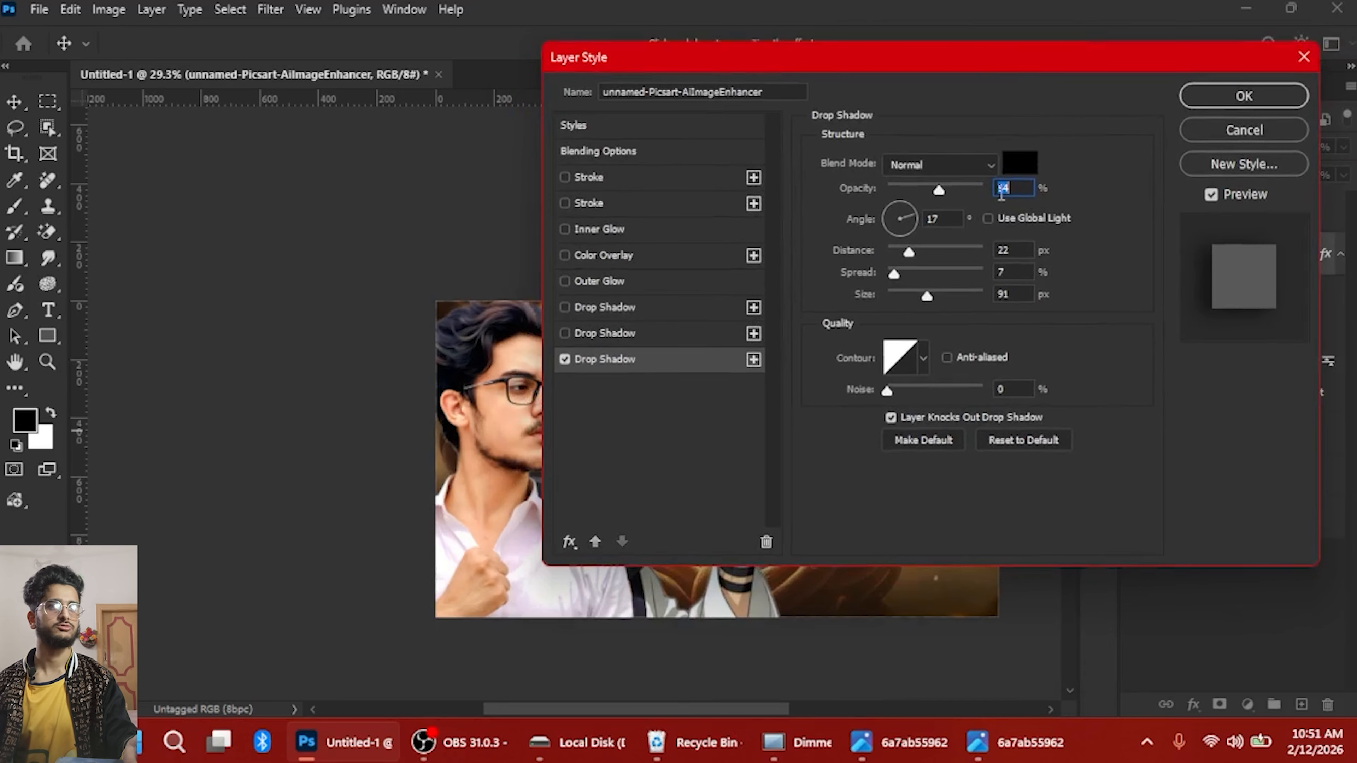
drag(924, 245, 910, 250)
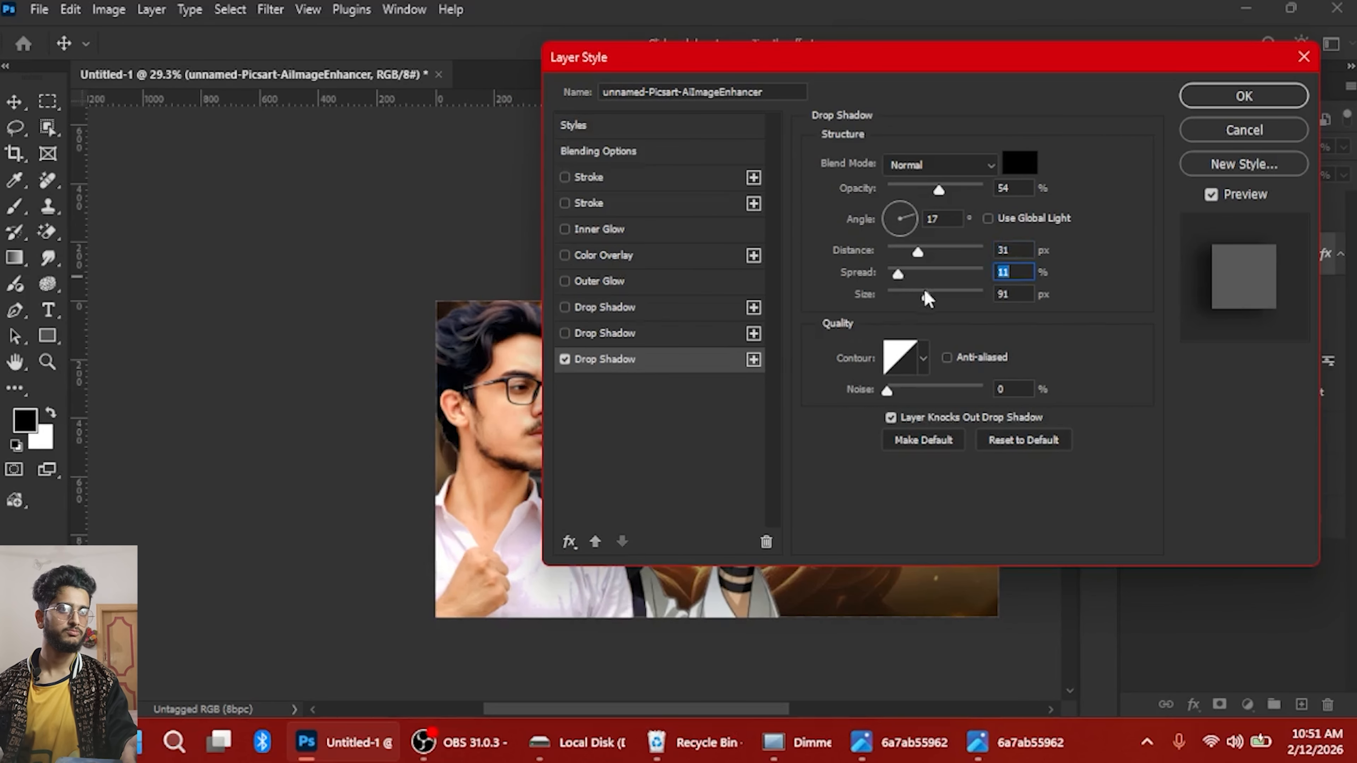
drag(946, 284, 923, 293)
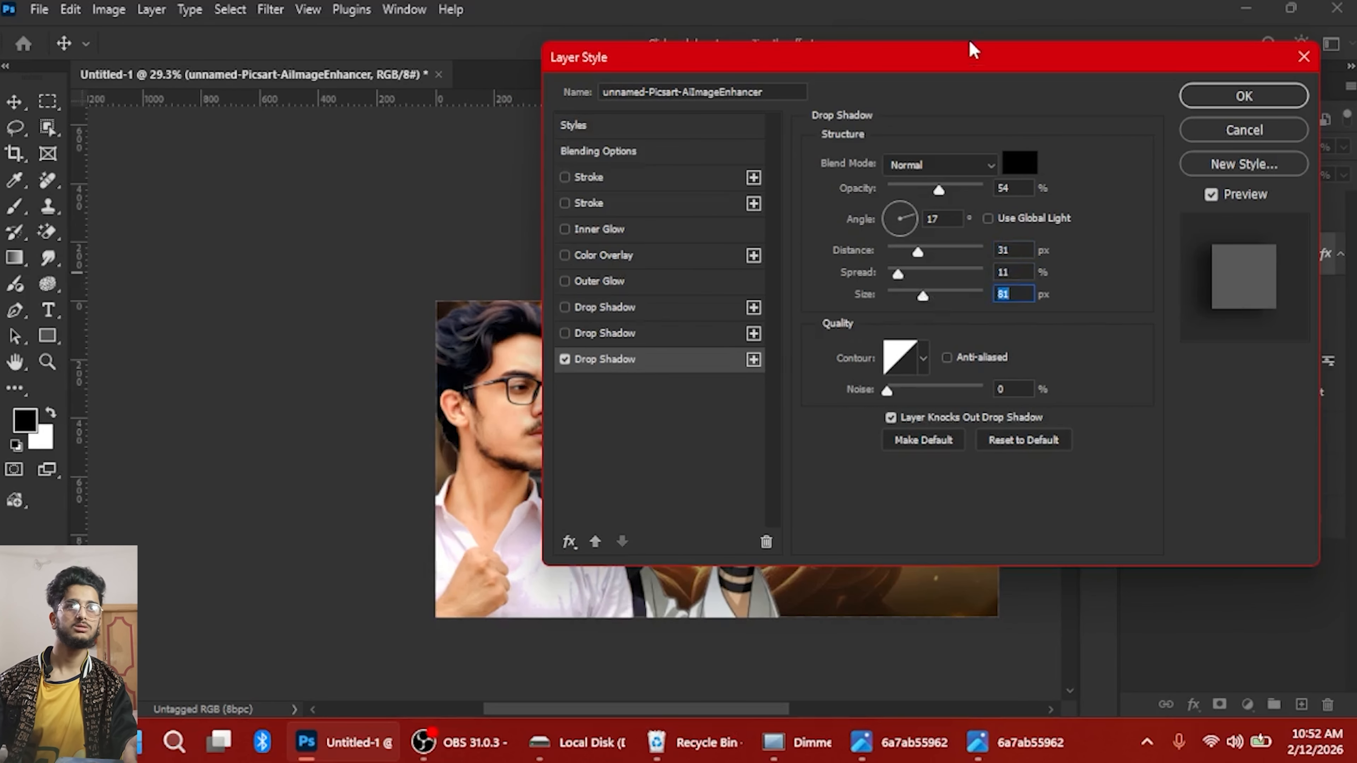
Set the drop shadow's angle to 141°, distance to 0 px, spread to 27% and size to 40 px
drag(970, 45, 1173, 85)
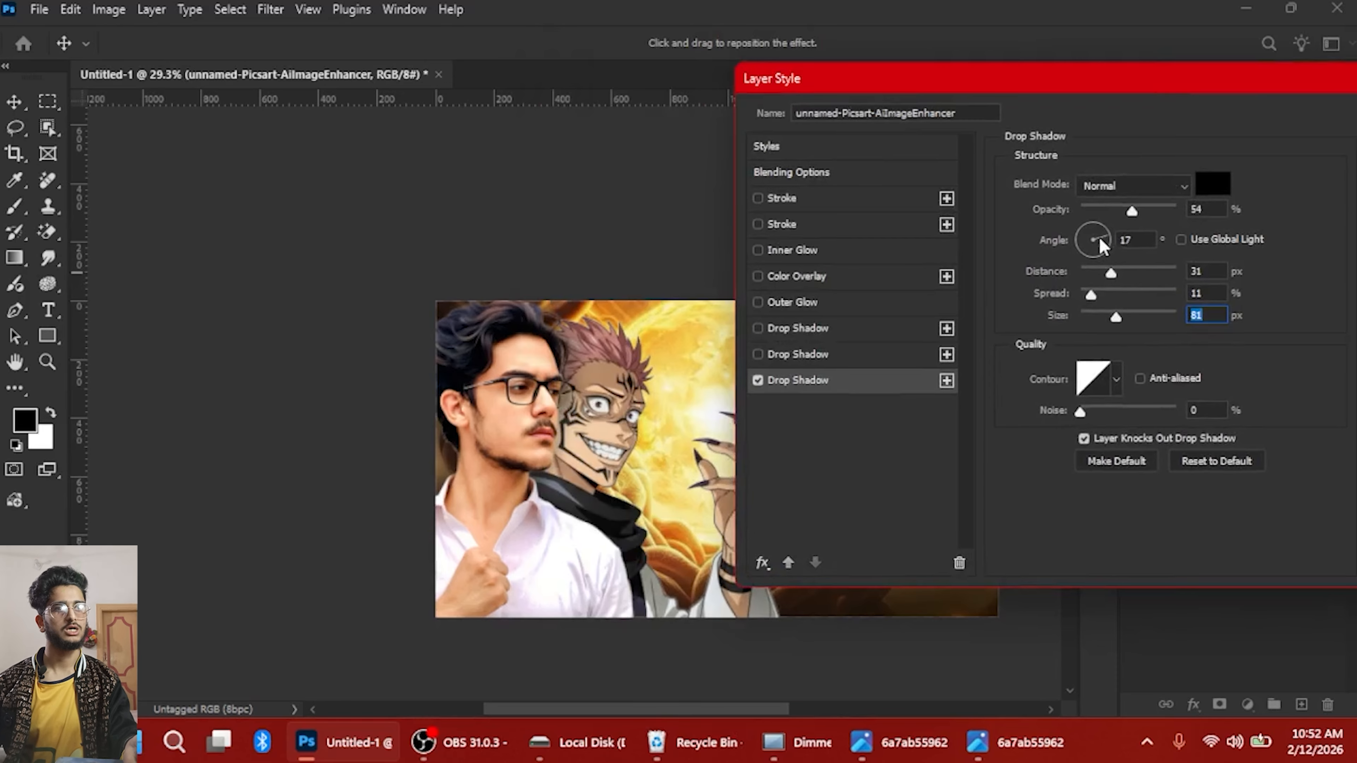
click(1080, 229)
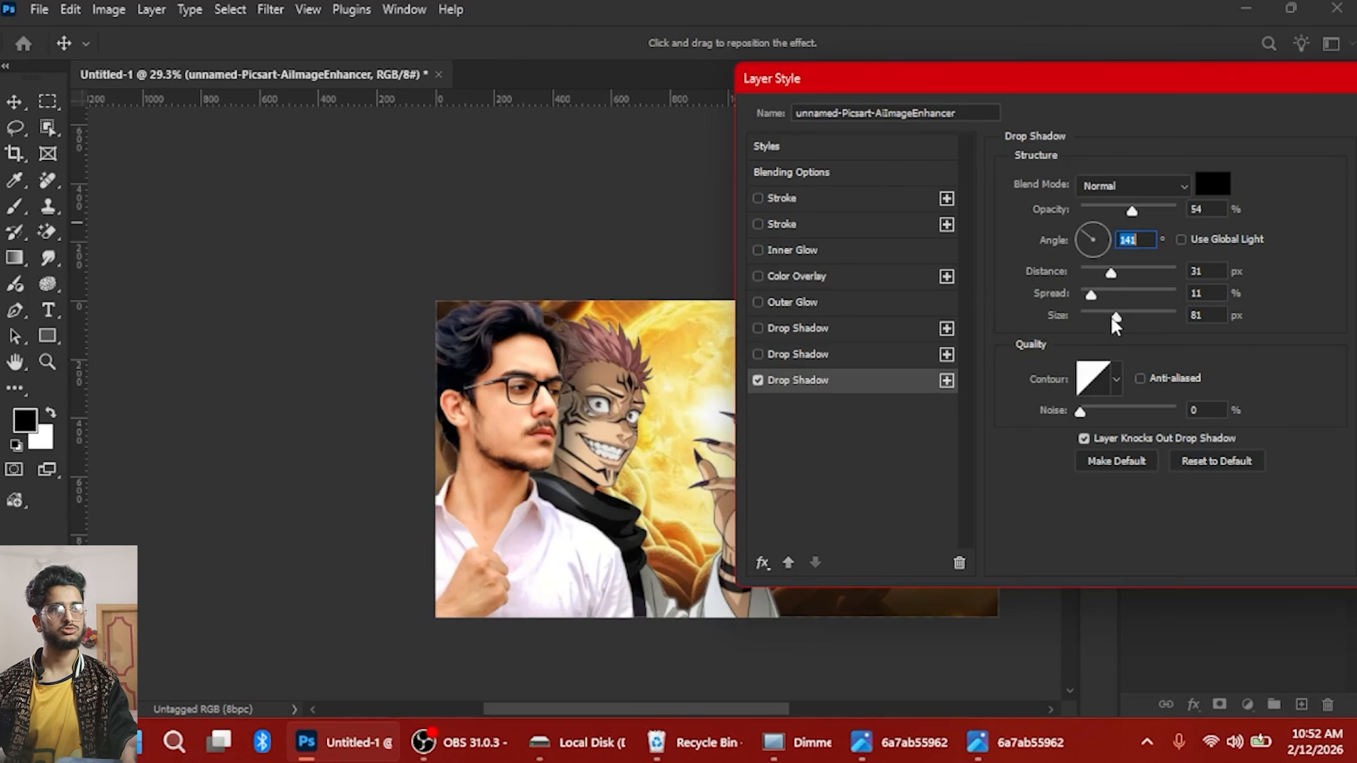
mouse_move(1114, 320)
mouse_down()
mouse_move(1093, 308)
mouse_move(1120, 295)
mouse_move(1105, 275)
mouse_move(1077, 274)
mouse_move(1098, 318)
mouse_move(1106, 296)
mouse_up()
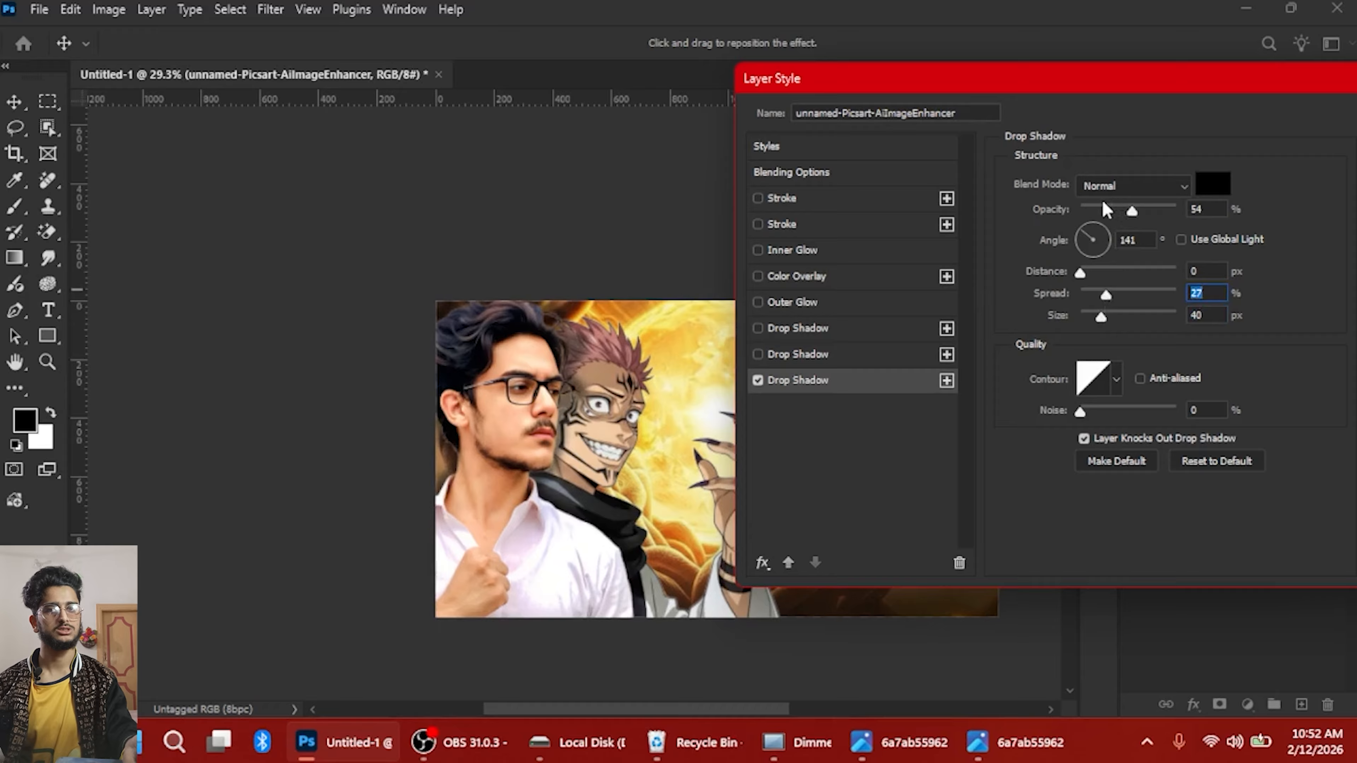
Lower the drop shadow's opacity to 24% while comparing the look on the canvas, and apply the layer style
drag(1125, 213, 1109, 214)
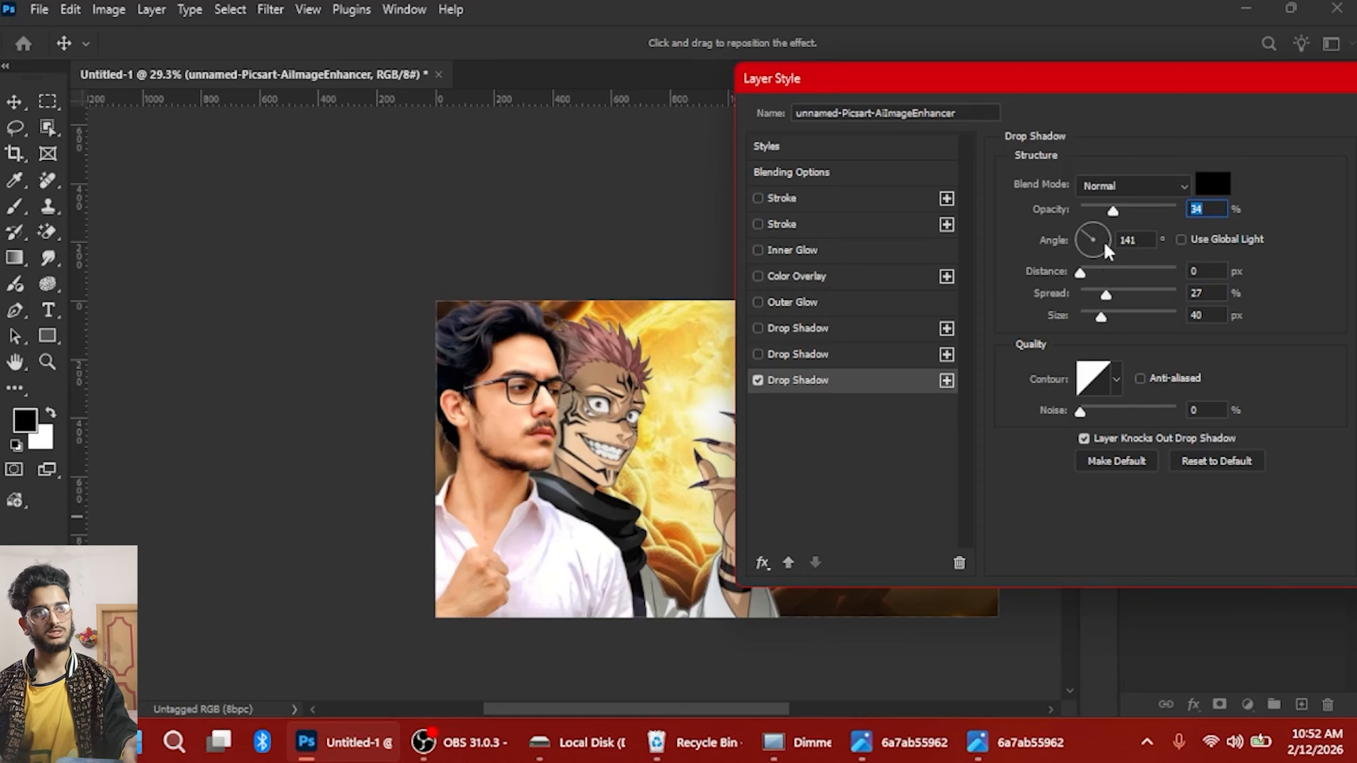
drag(1116, 211, 1131, 213)
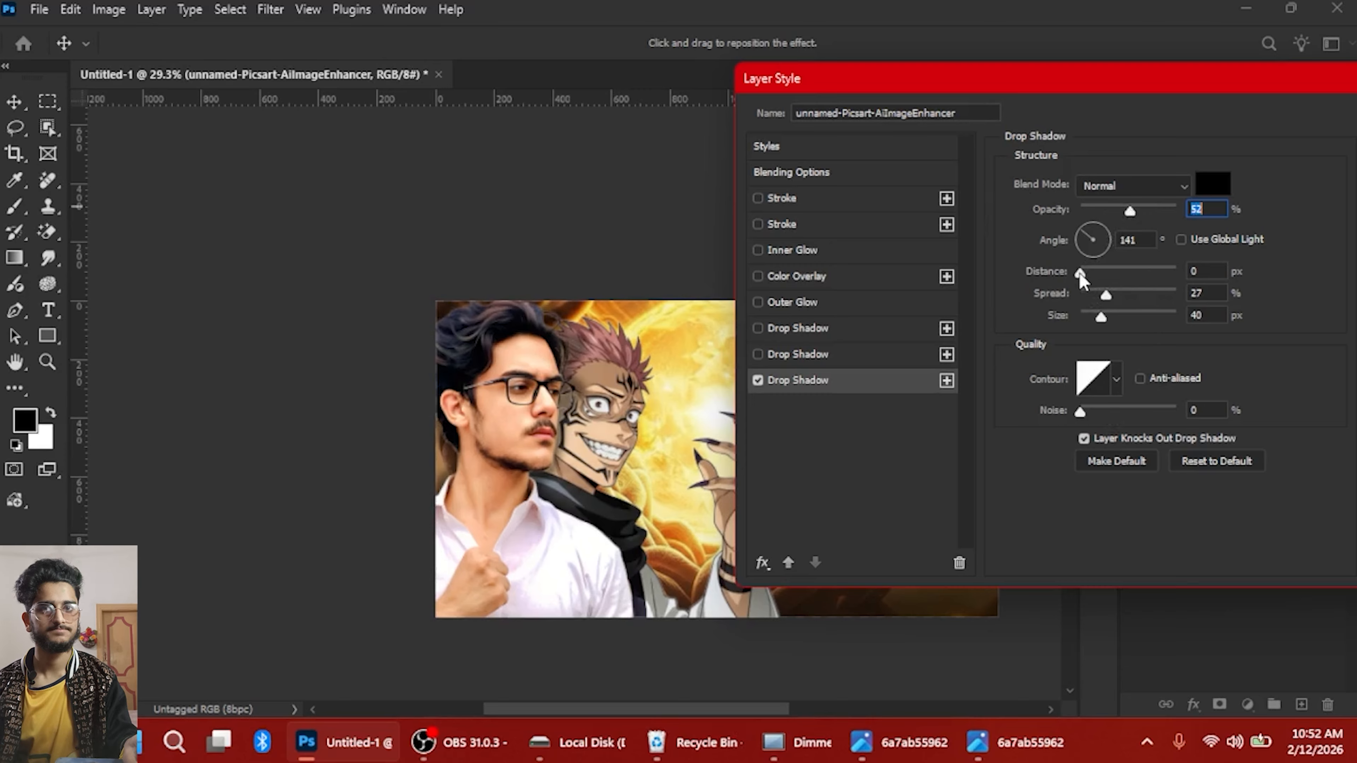
drag(1079, 274, 1062, 271)
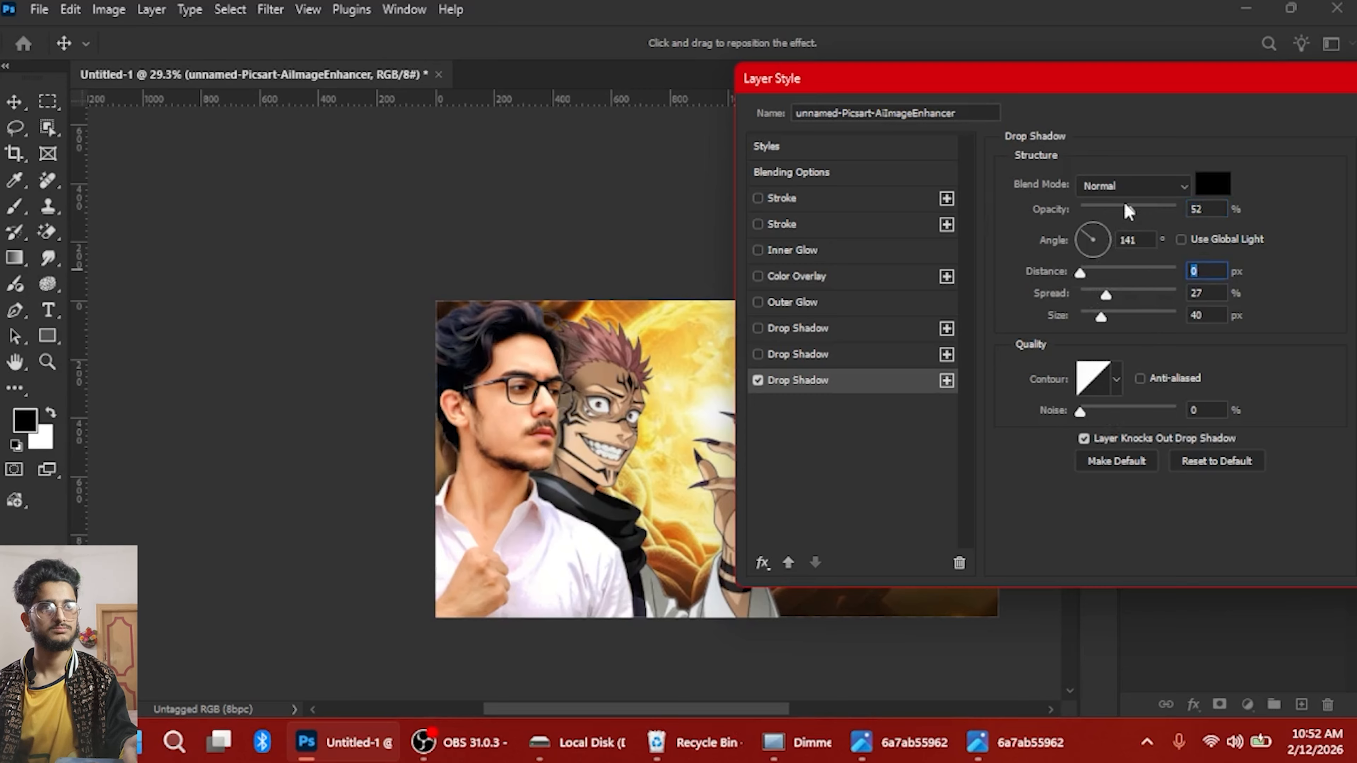
drag(1124, 205, 1103, 211)
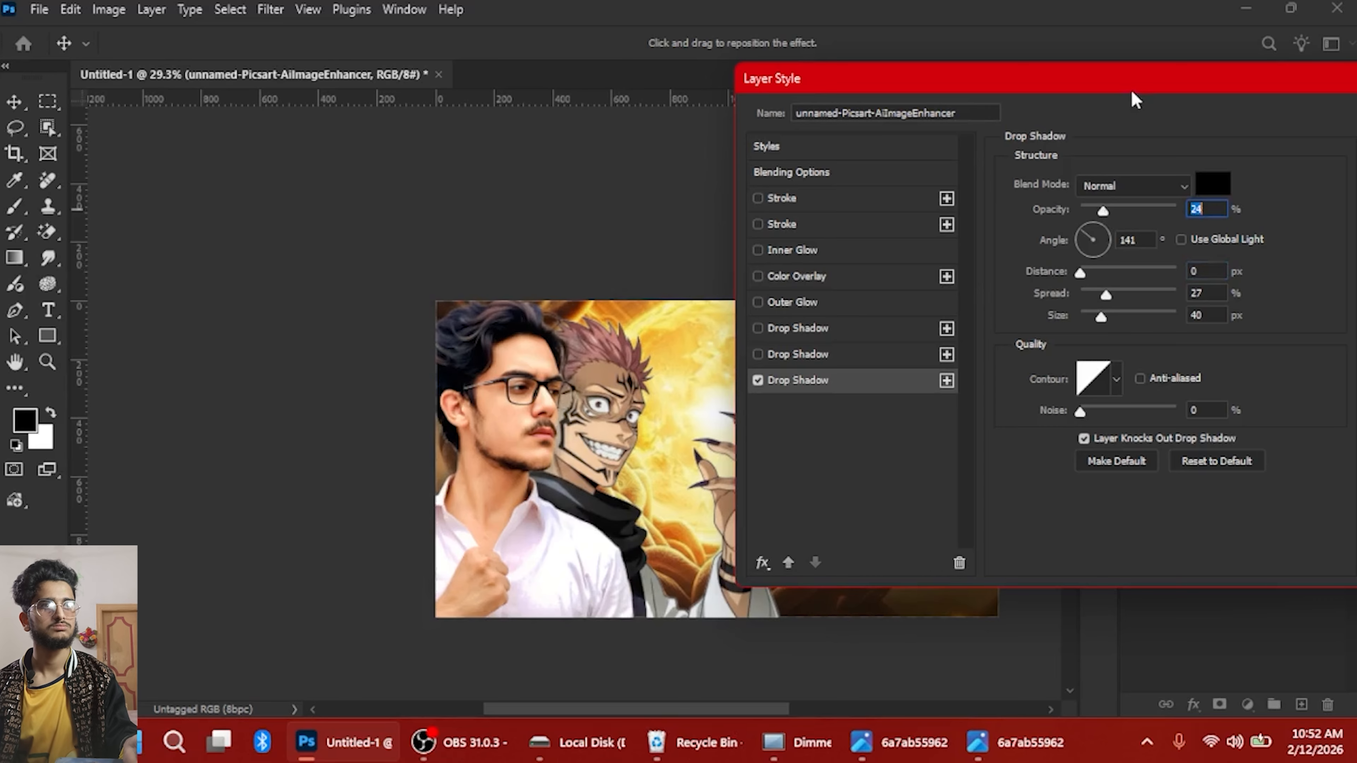
drag(1133, 90, 854, 89)
click(1117, 120)
Preview the Fist Character Asset layer, hide it again, and inspect the composition with nothing selected
scroll(597, 434, down, 3)
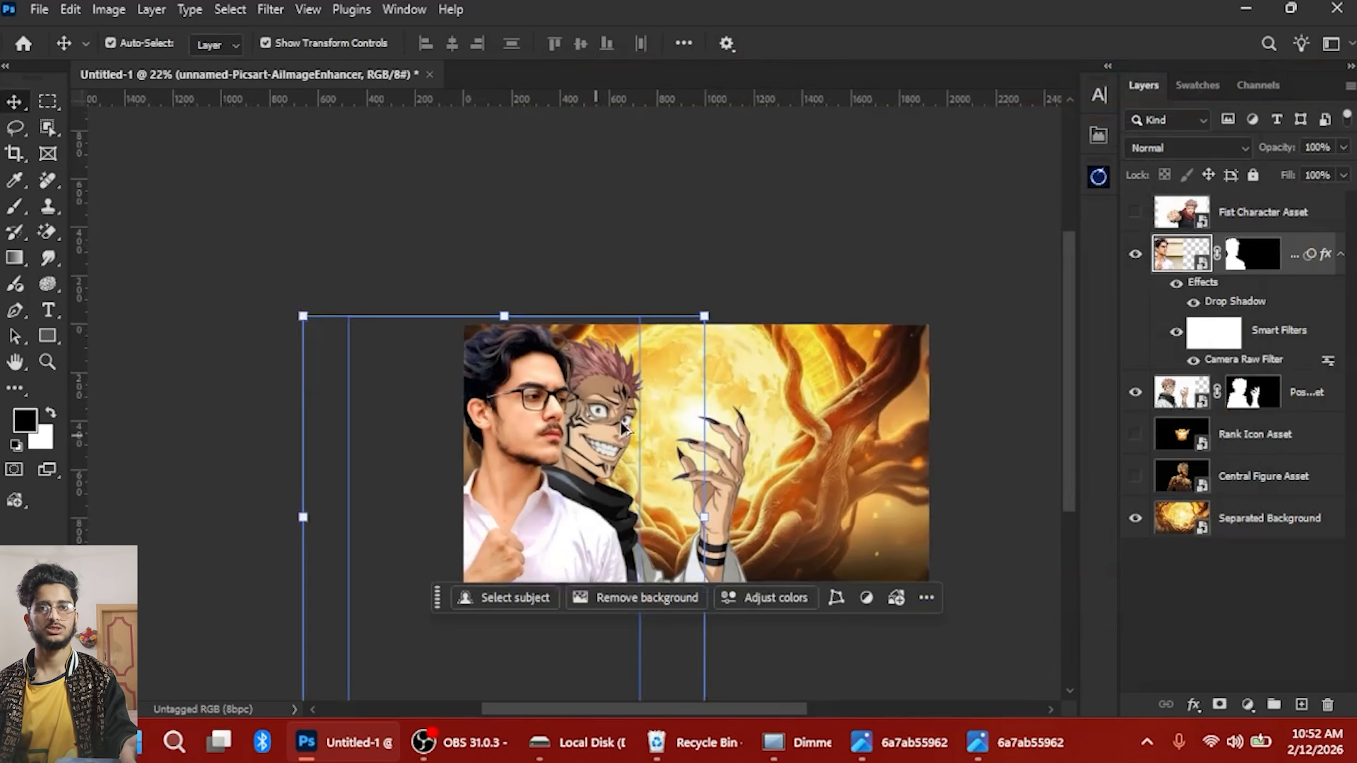
click(753, 252)
click(1139, 212)
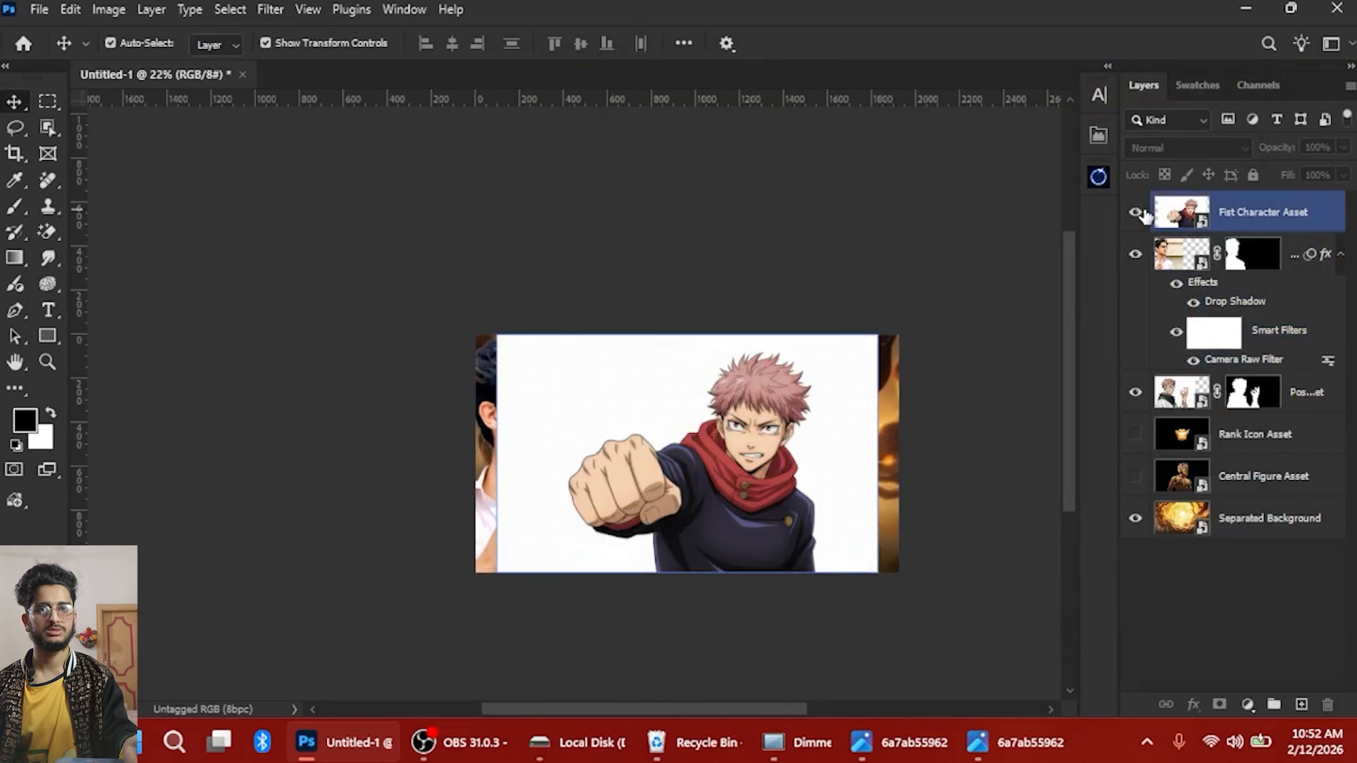
click(1137, 213)
click(672, 519)
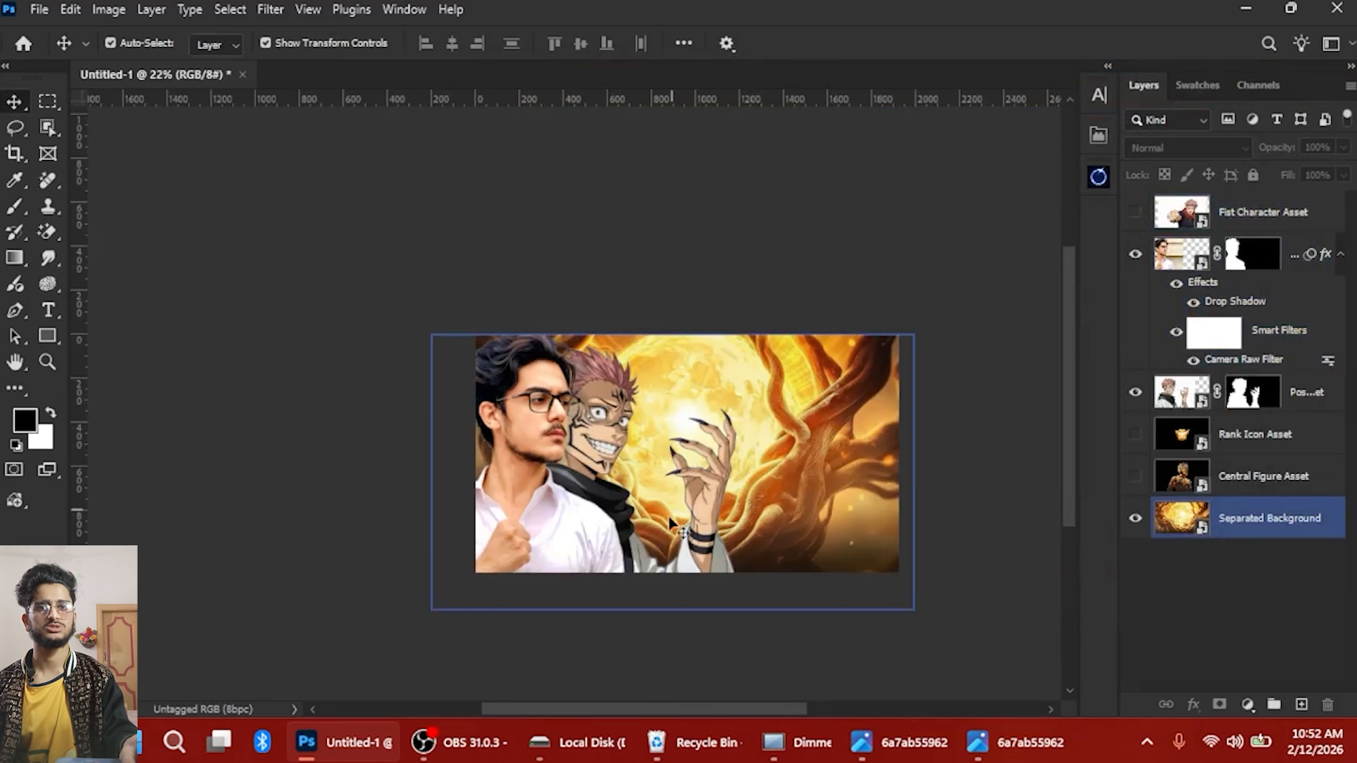
click(695, 526)
scroll(670, 534, up, 4)
scroll(796, 449, down, 2)
scroll(631, 238, up, 2)
click(481, 176)
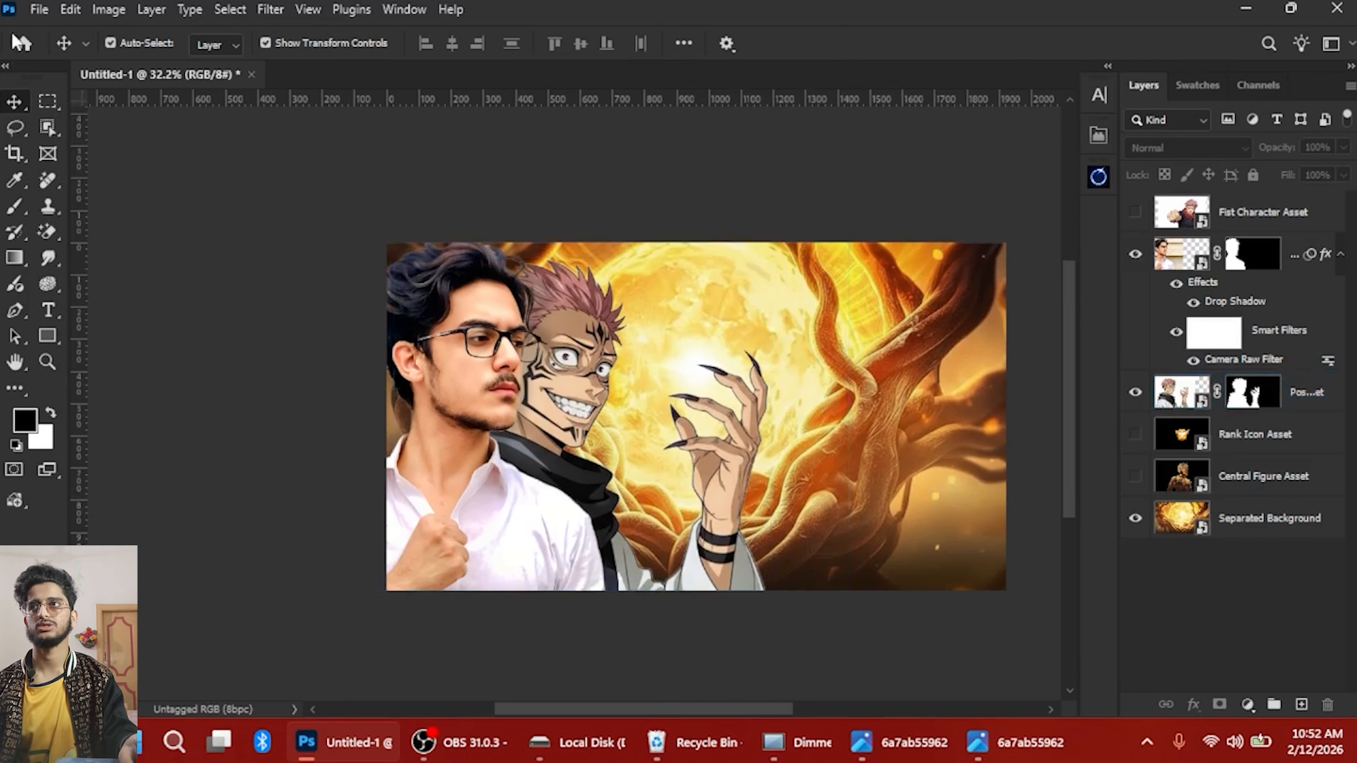
Open zindabadplayz.psd from the PSD folder inside THUMBNAILS
click(36, 10)
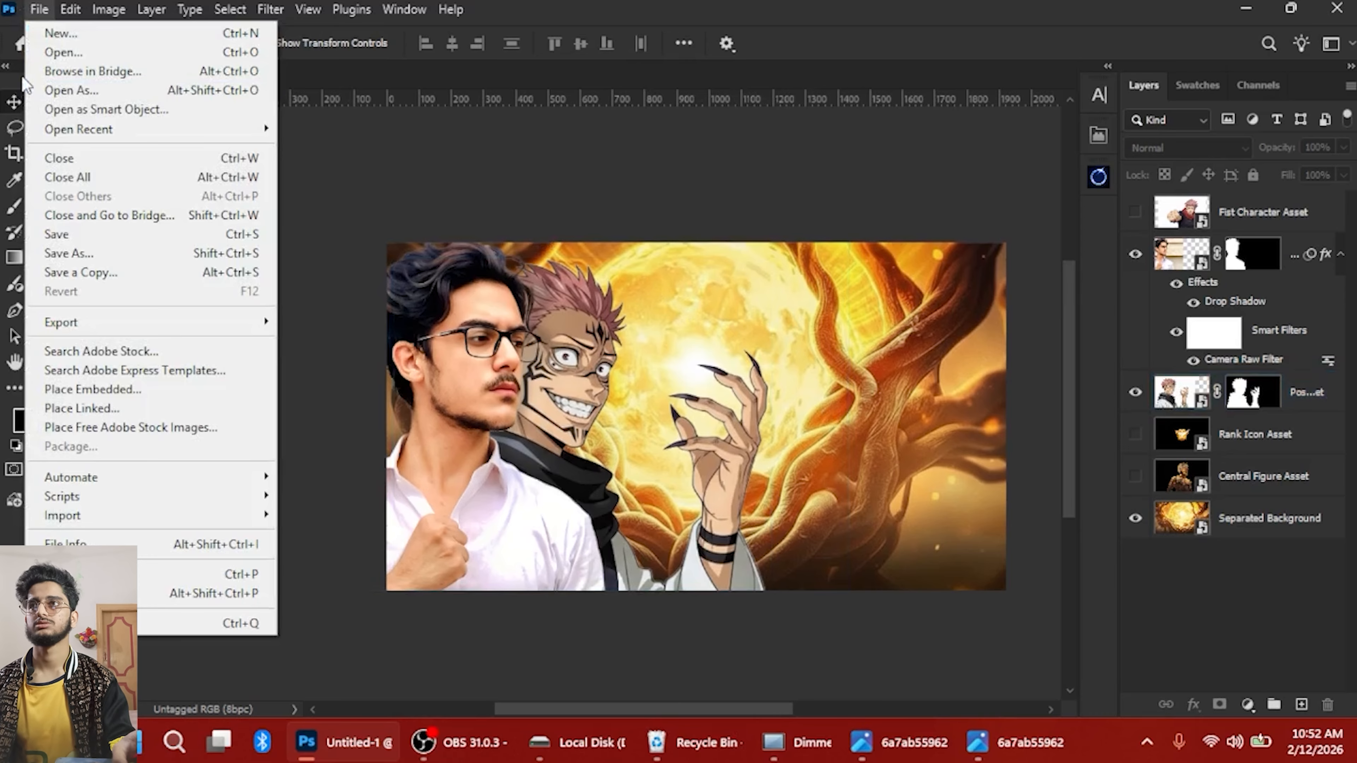
click(116, 52)
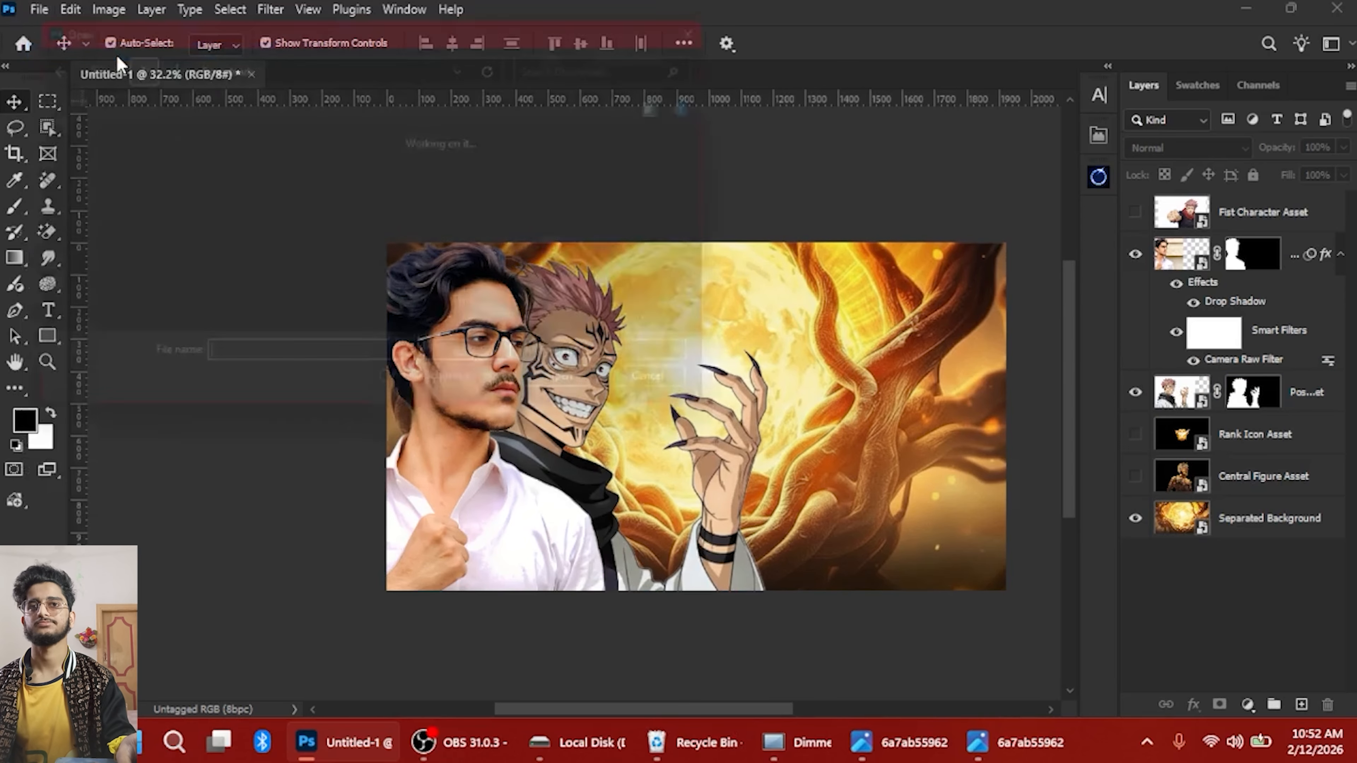
scroll(243, 190, down, 1)
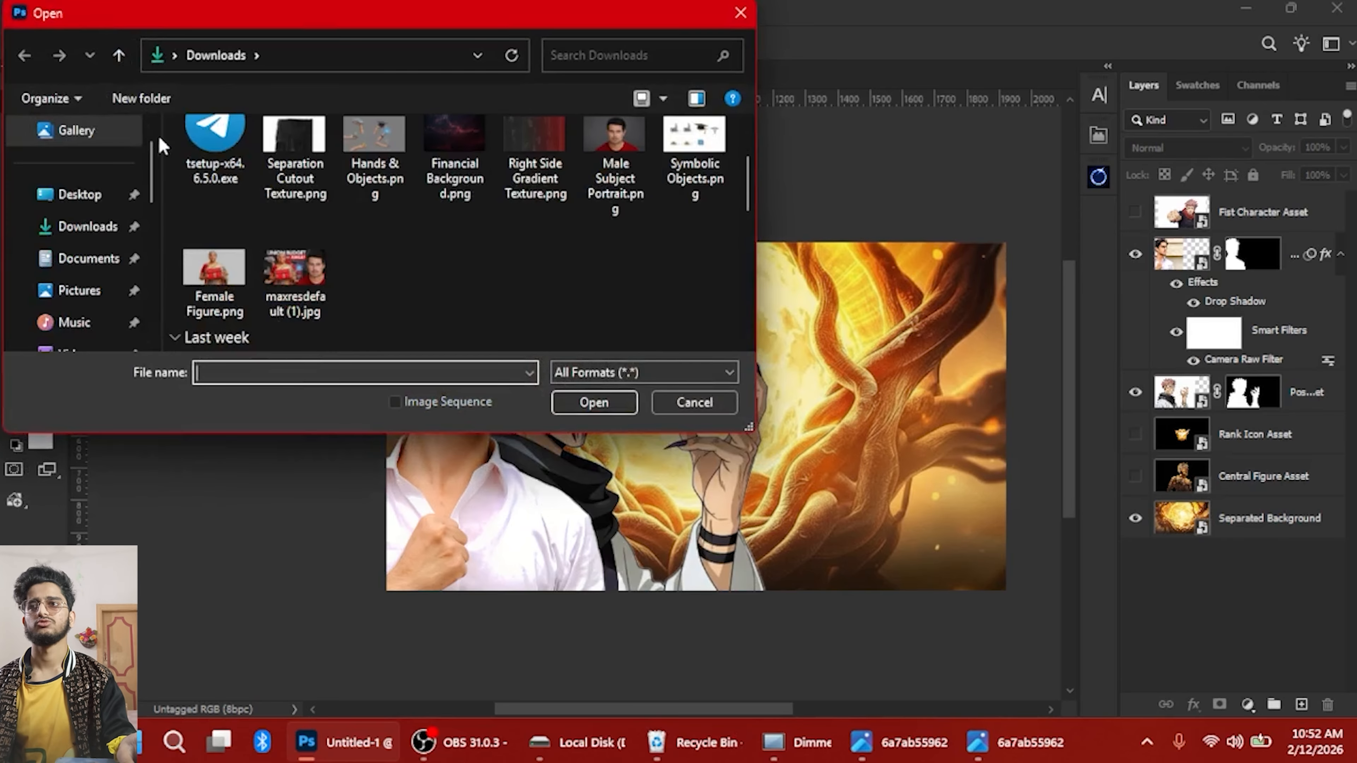
scroll(96, 225, down, 3)
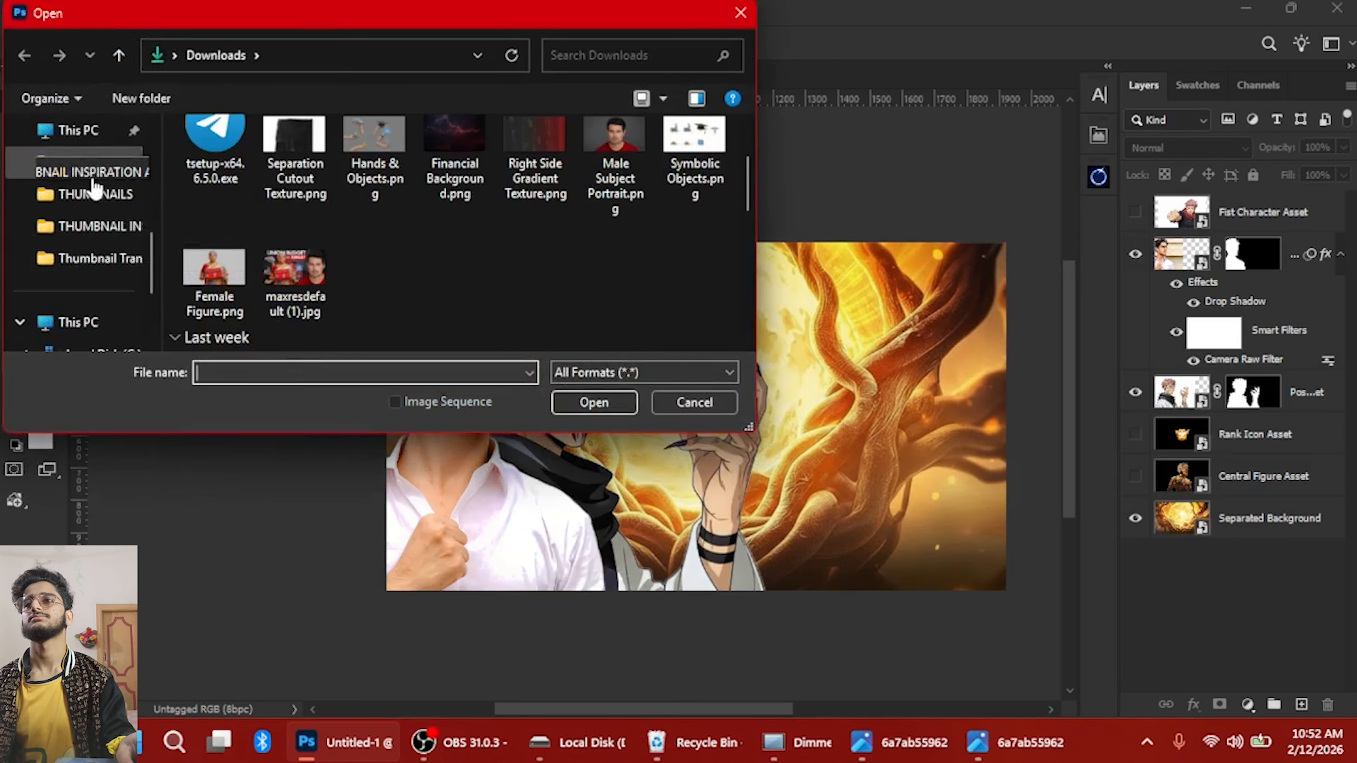
click(42, 198)
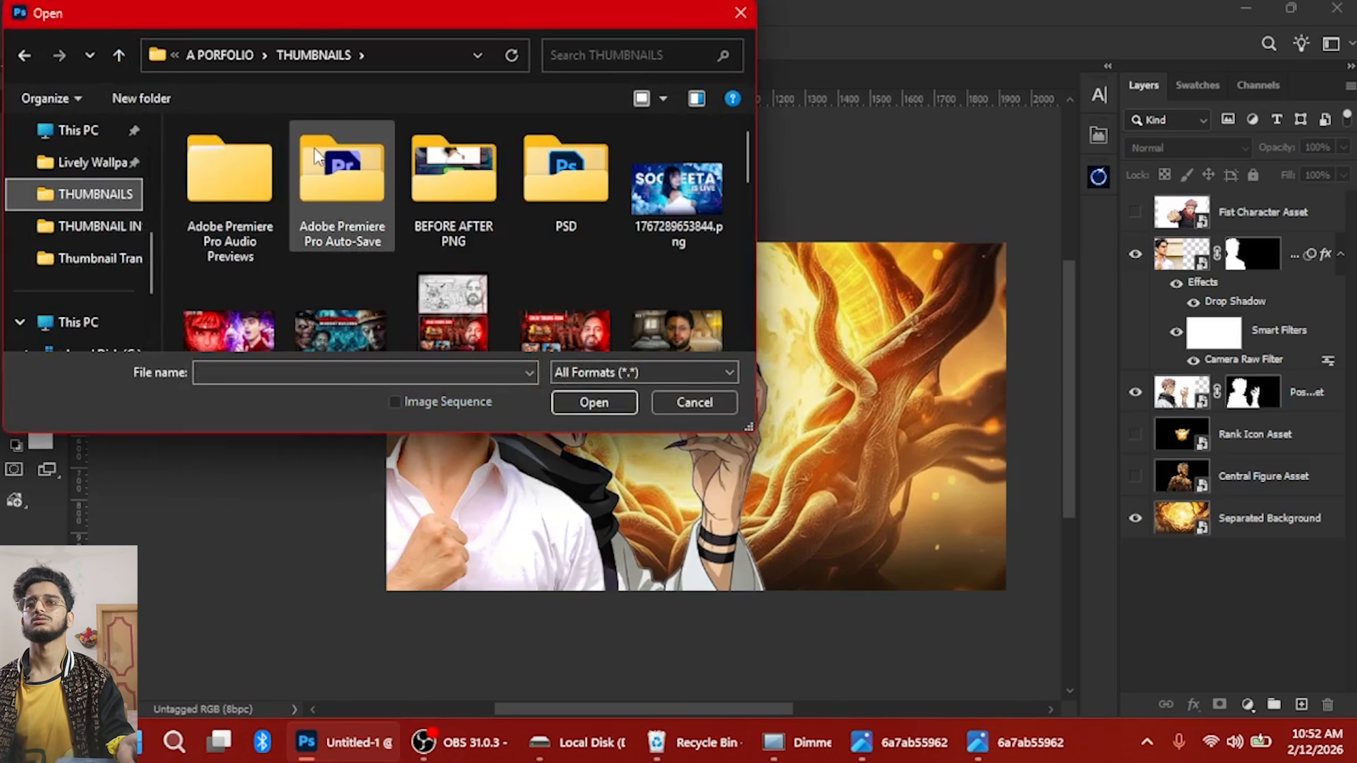
click(568, 181)
double_click(568, 181)
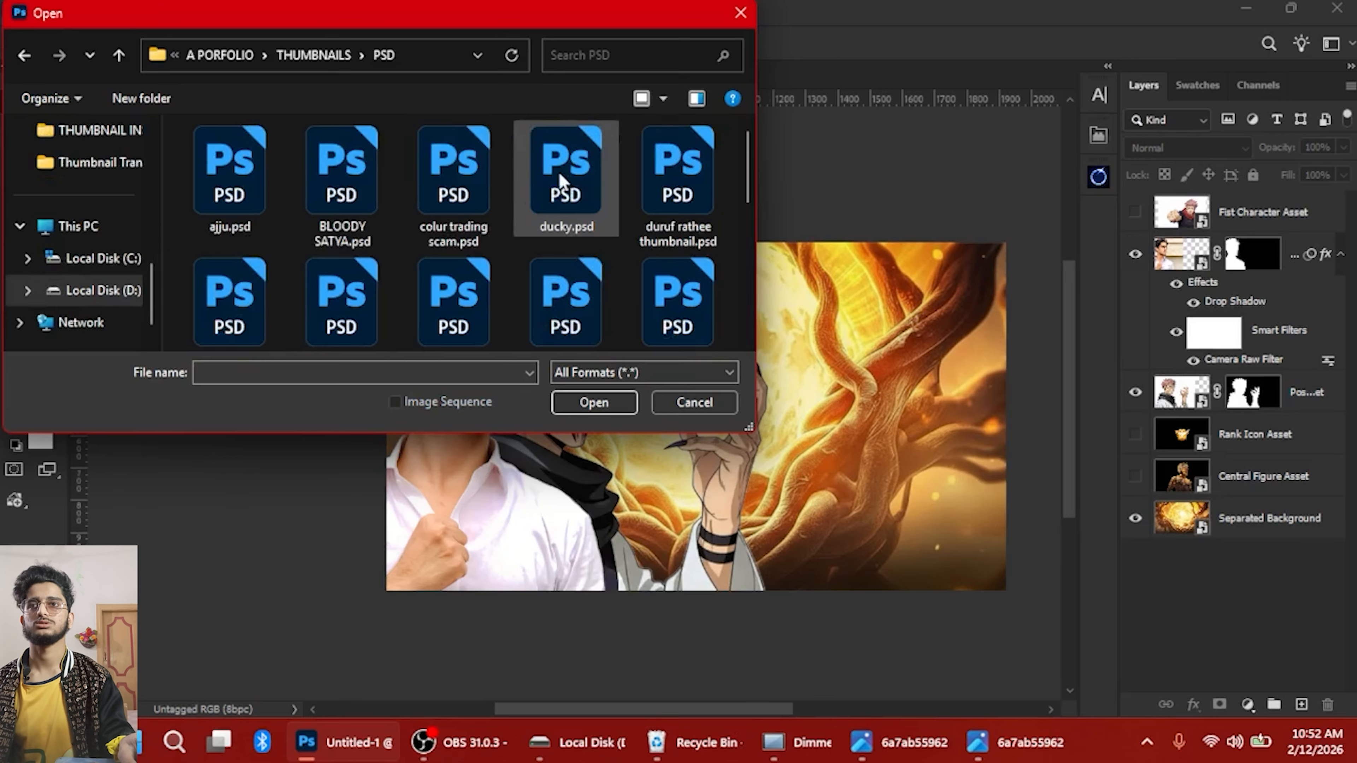
scroll(588, 187, down, 10)
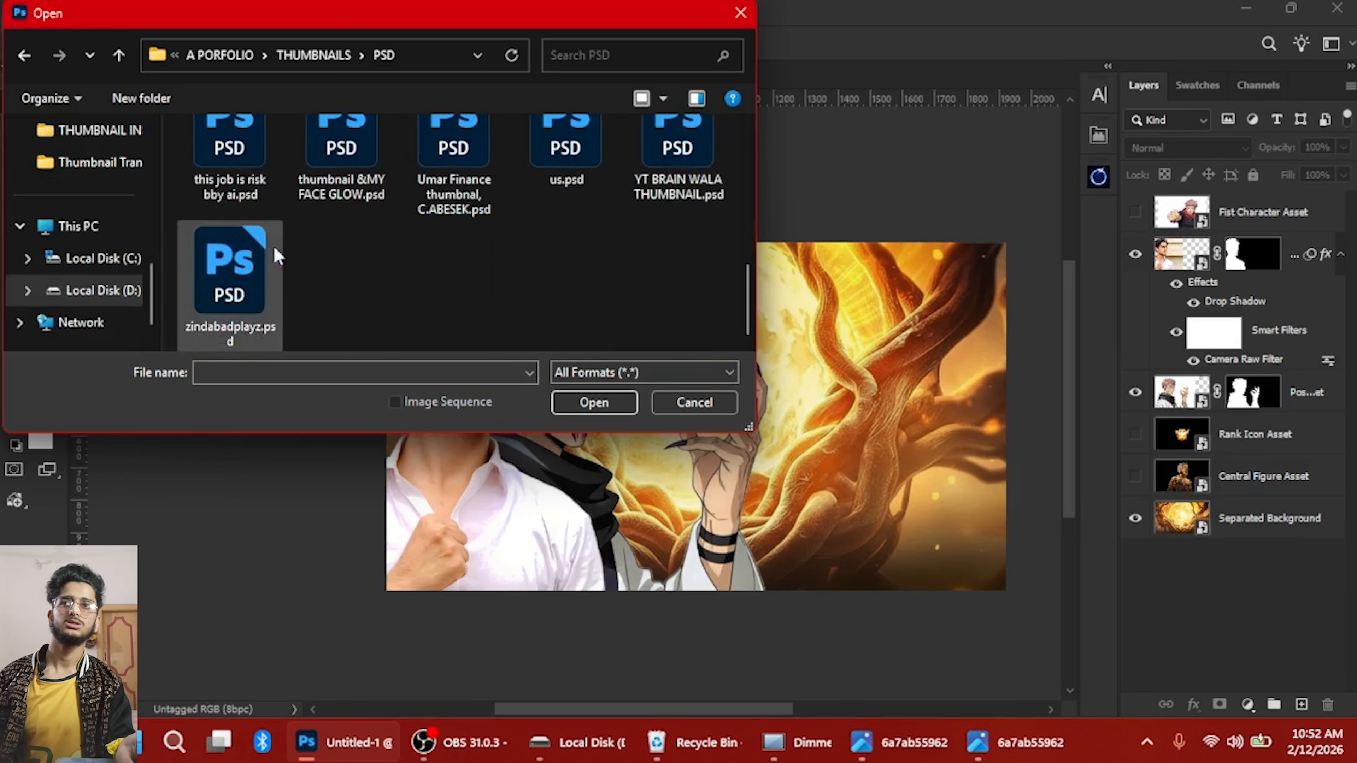
click(252, 299)
click(569, 400)
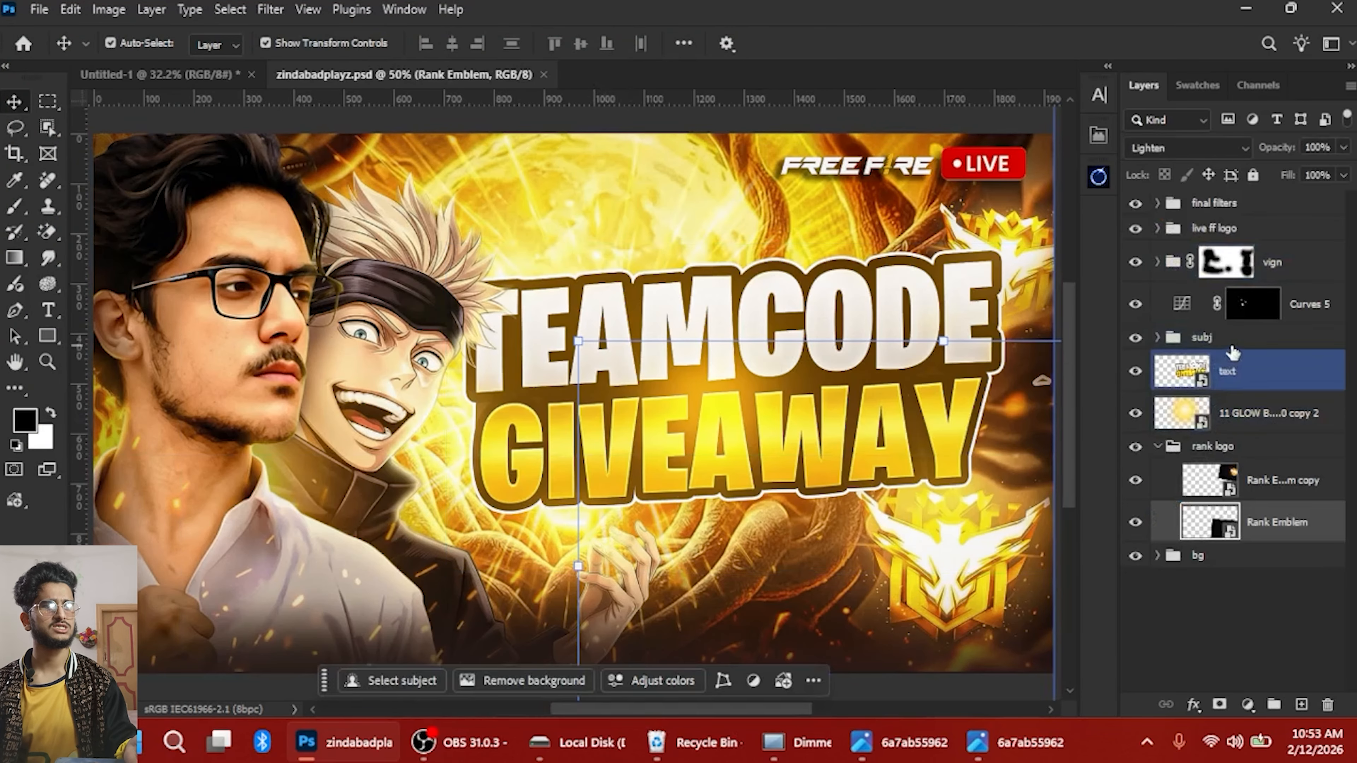
Copy the TEAMCODE GIVEAWAY text layer from zindabadplayz.psd into the Untitled-1 thumbnail, over the characters
click(1263, 373)
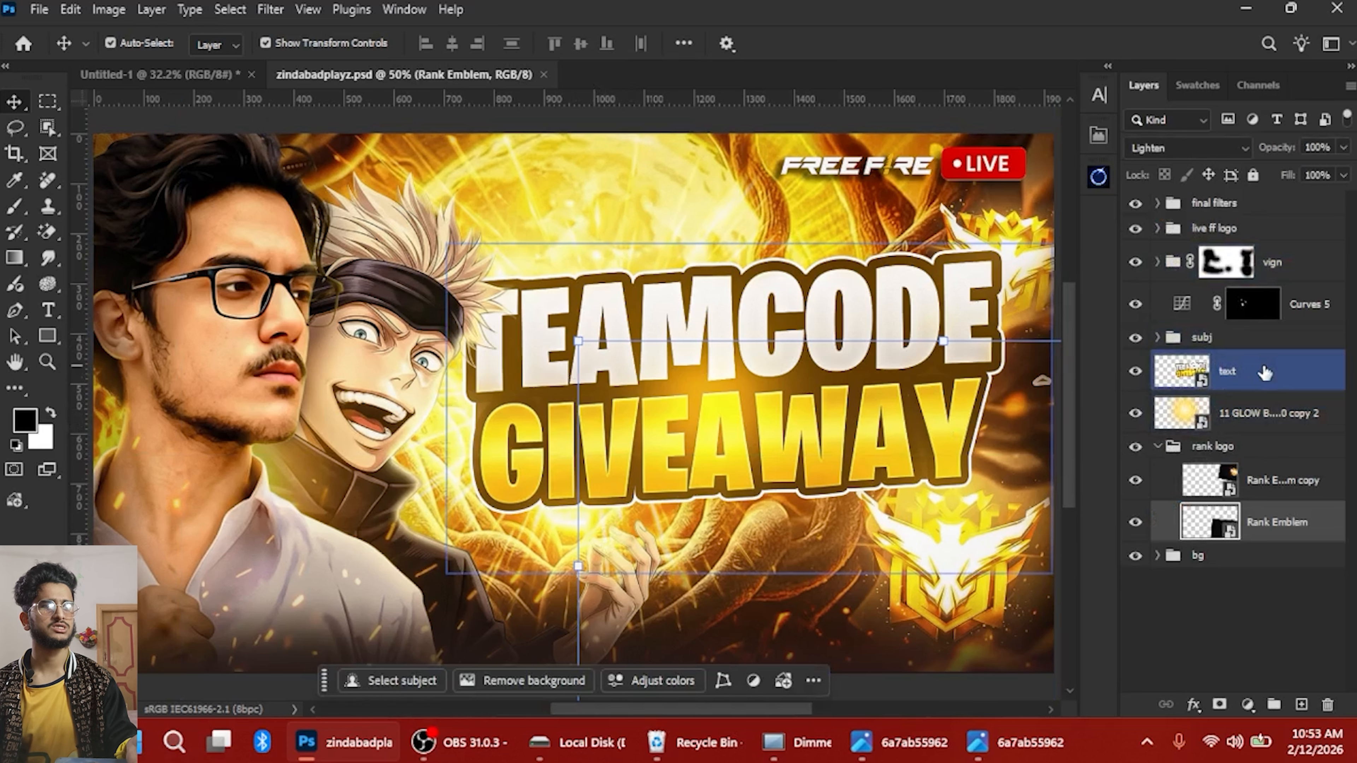
drag(1263, 373, 833, 261)
drag(204, 81, 671, 377)
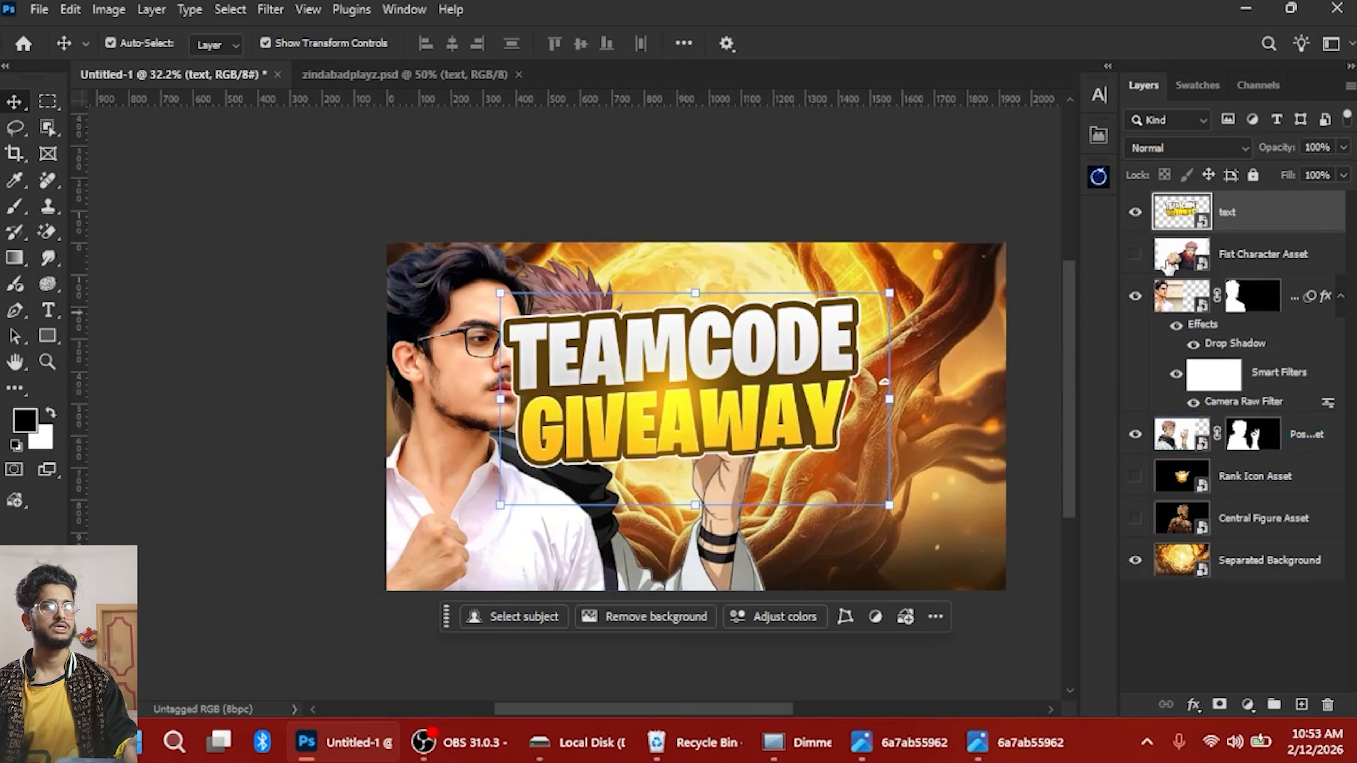
Open the text smart object's contents and expand Group 3 with its nested groups
double_click(1203, 222)
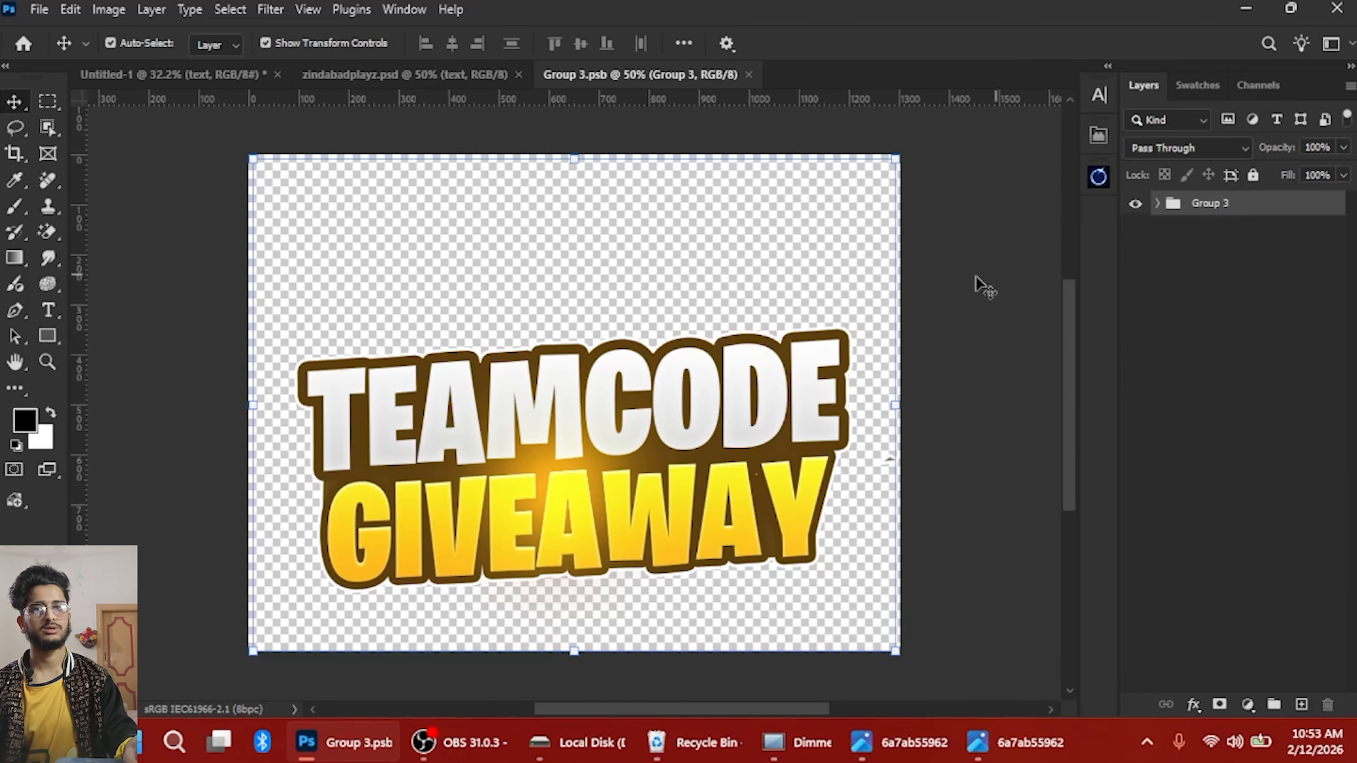
click(1157, 204)
click(1198, 260)
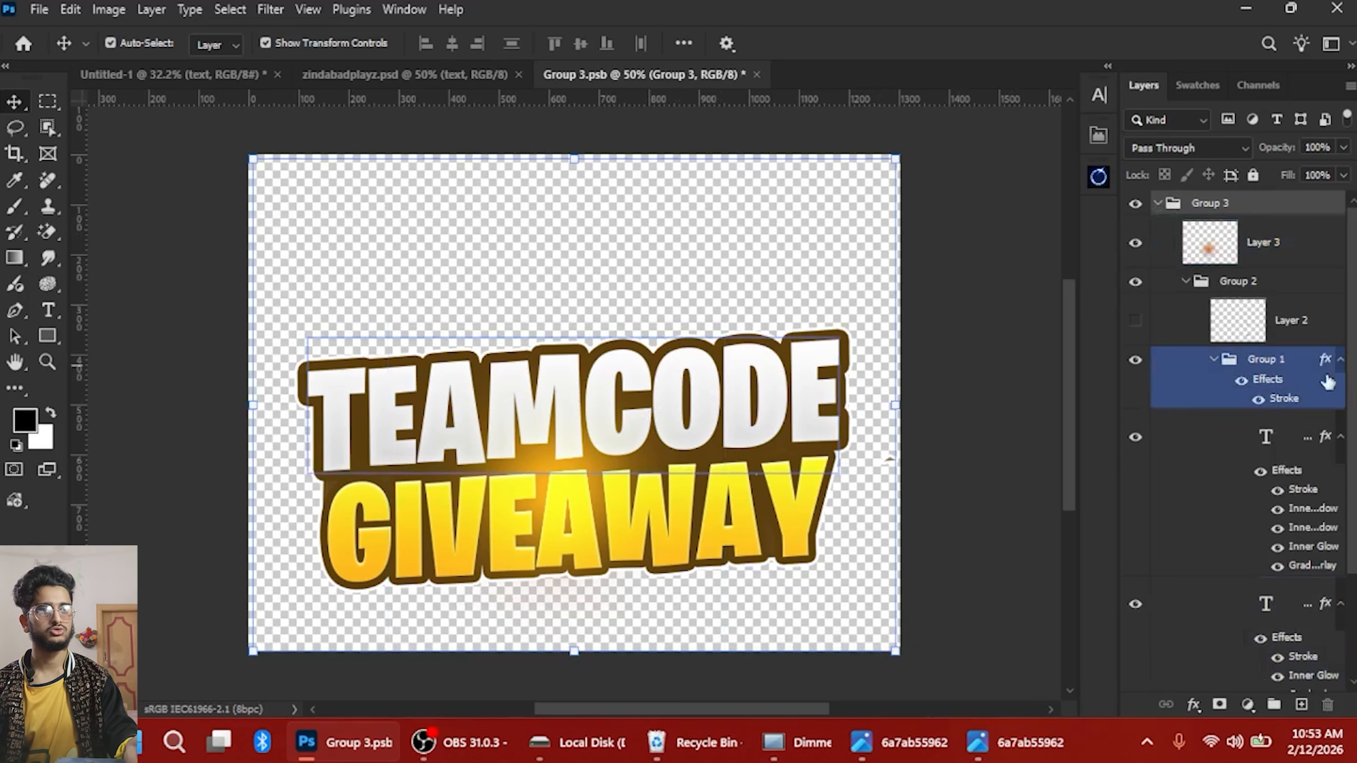
Toggle the visibility of Layer 3, Group 1 and the GIVEAWAY text layer to identify what each one contributes
click(1151, 242)
click(1139, 242)
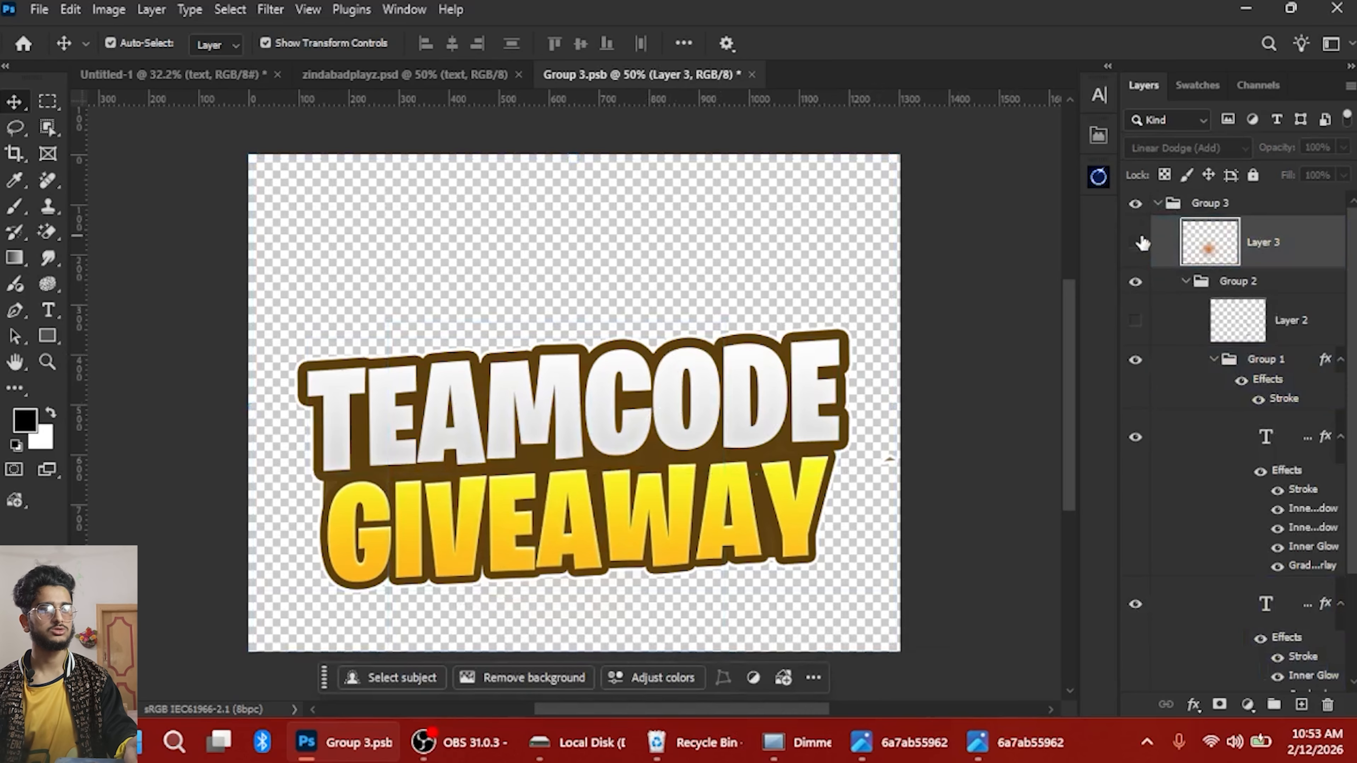
click(1139, 242)
click(1140, 366)
click(1139, 367)
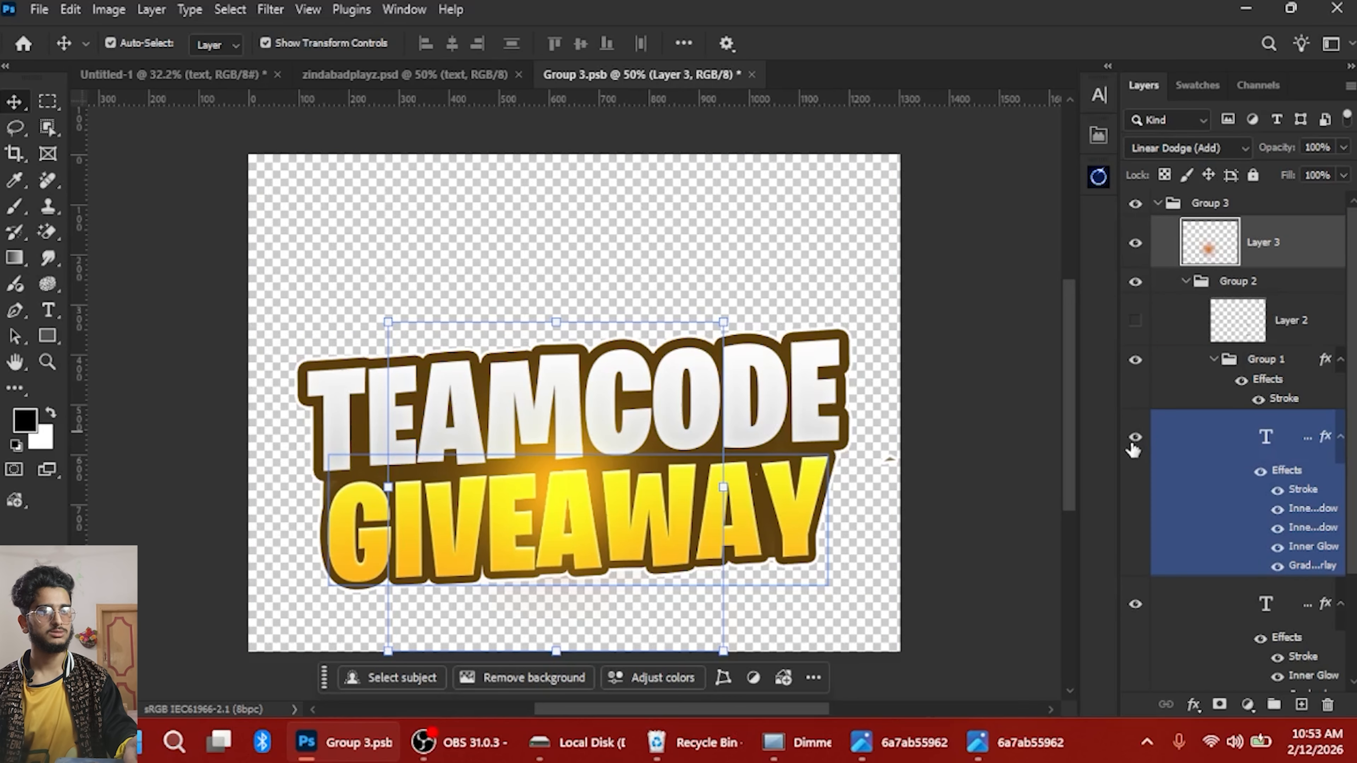
click(1132, 443)
click(1132, 443)
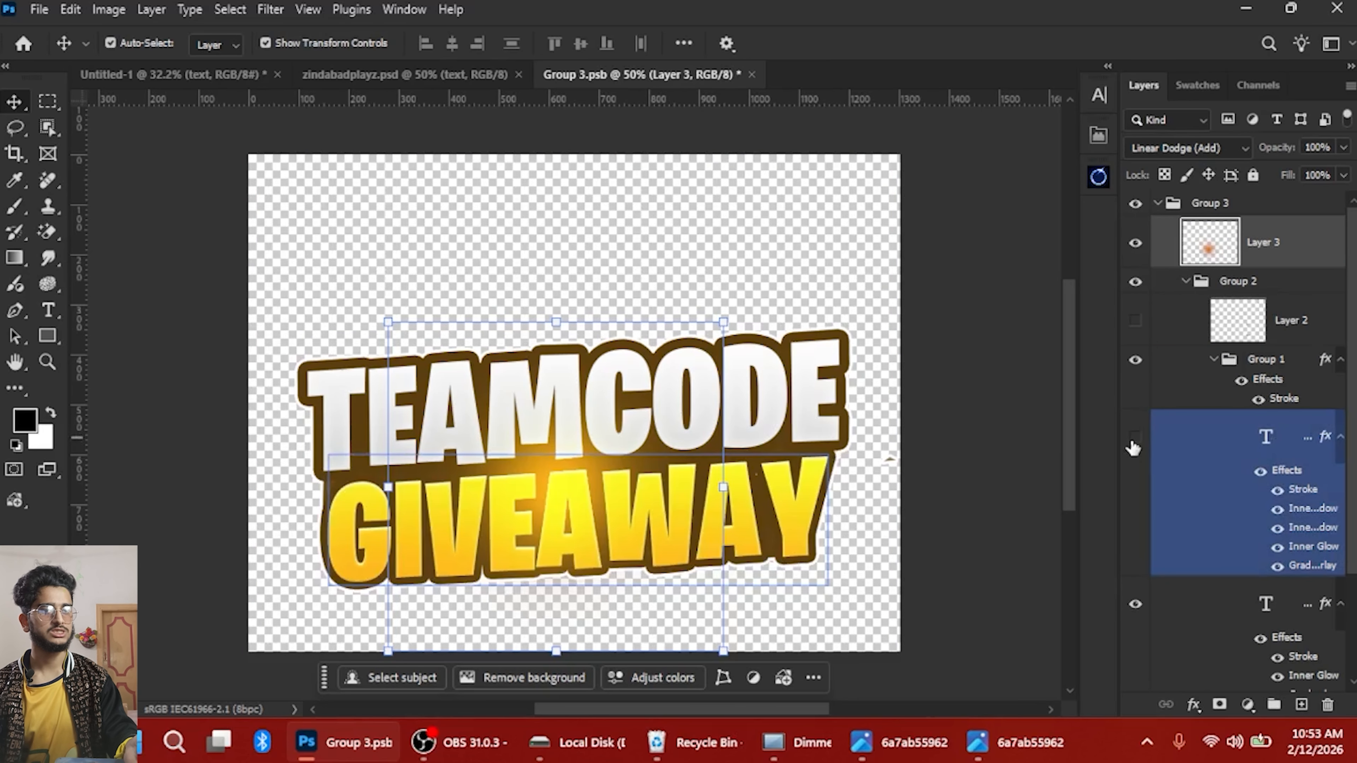
click(1132, 444)
Replace the GIVEAWAY text with a first name followed by VIDEO, in capitals
click(1258, 447)
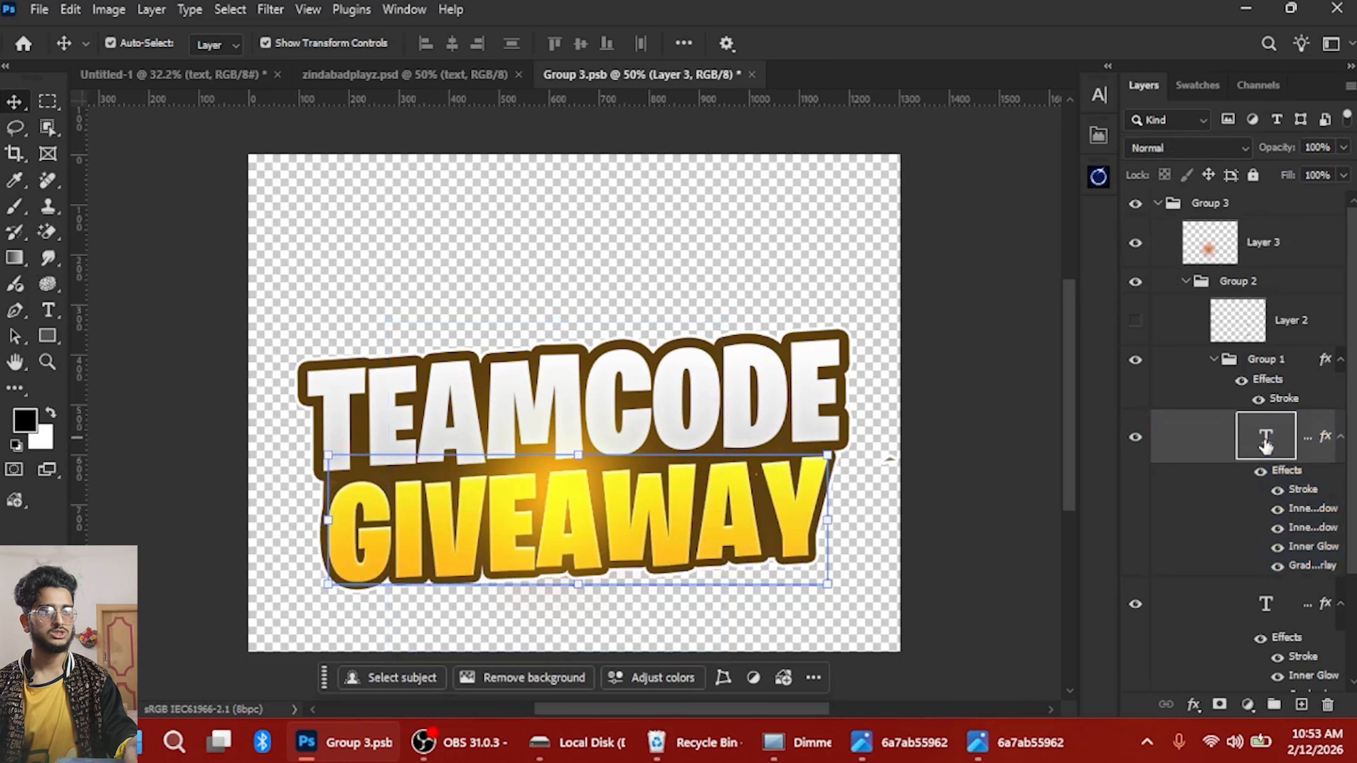
double_click(1266, 444)
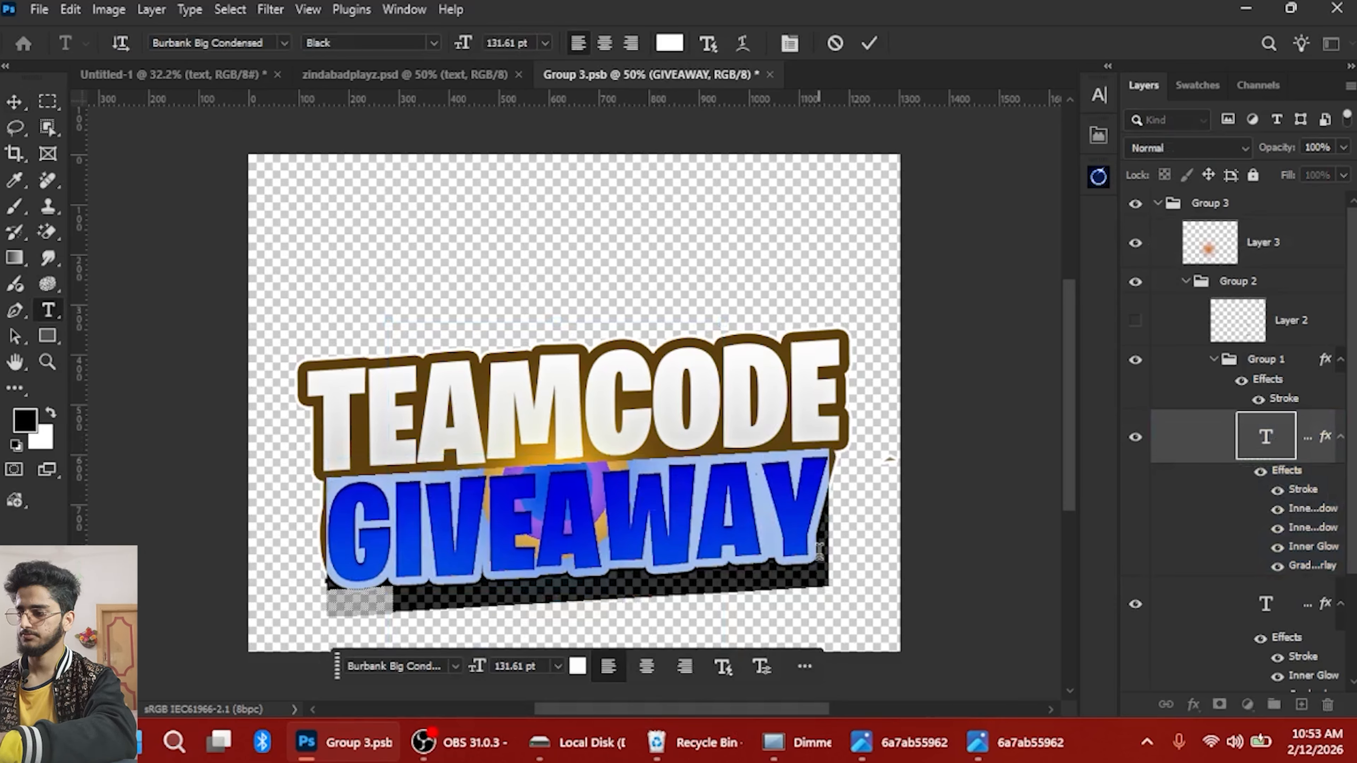
text(umaa)
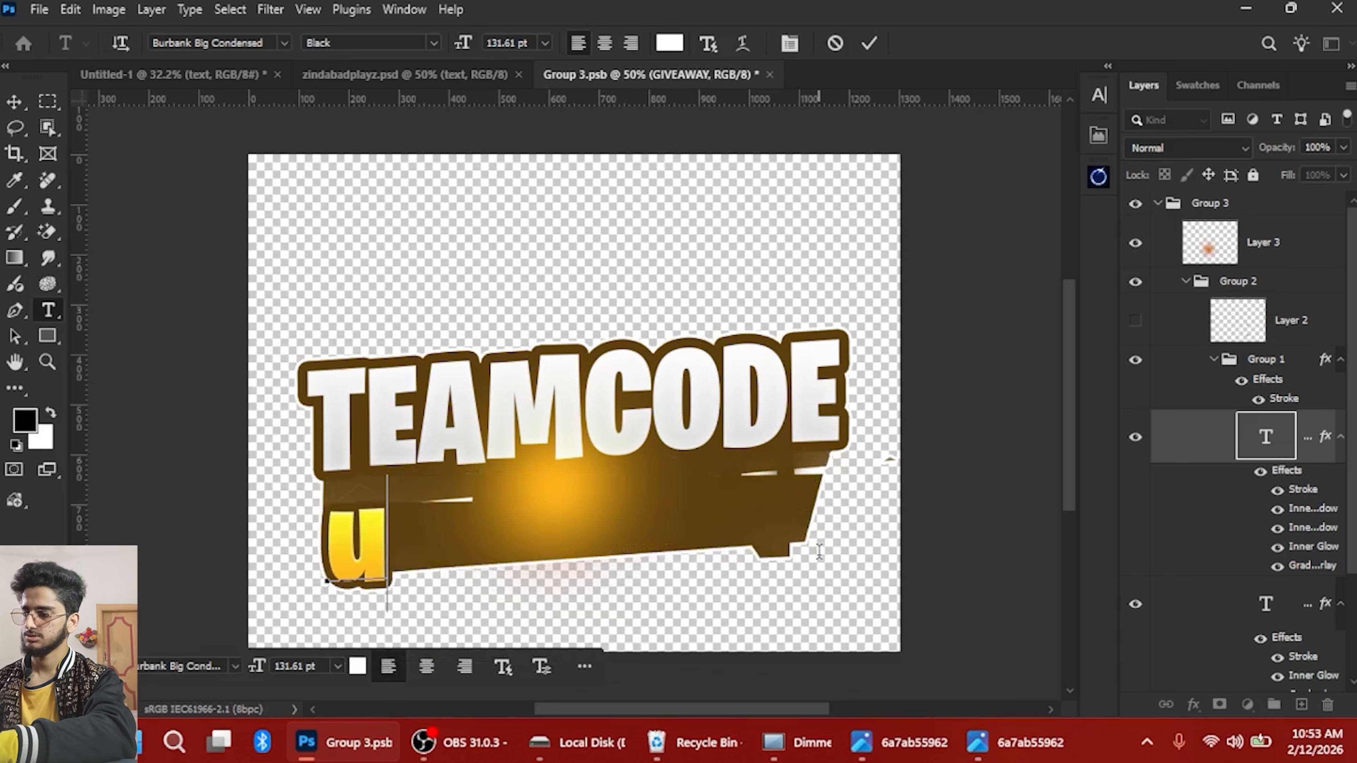
key(BackSpace)
key(BackSpace)
key(BackSpace)
key(BackSpace)
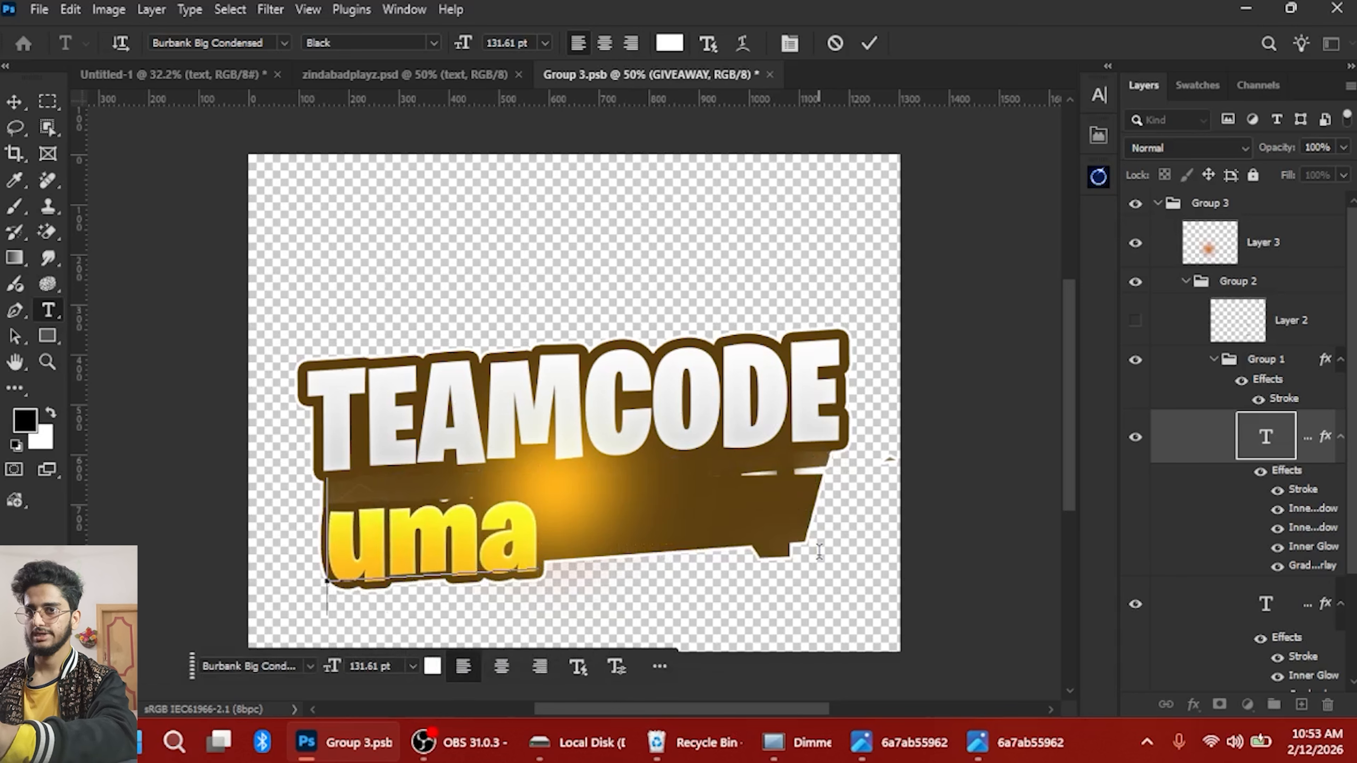
text(umar)
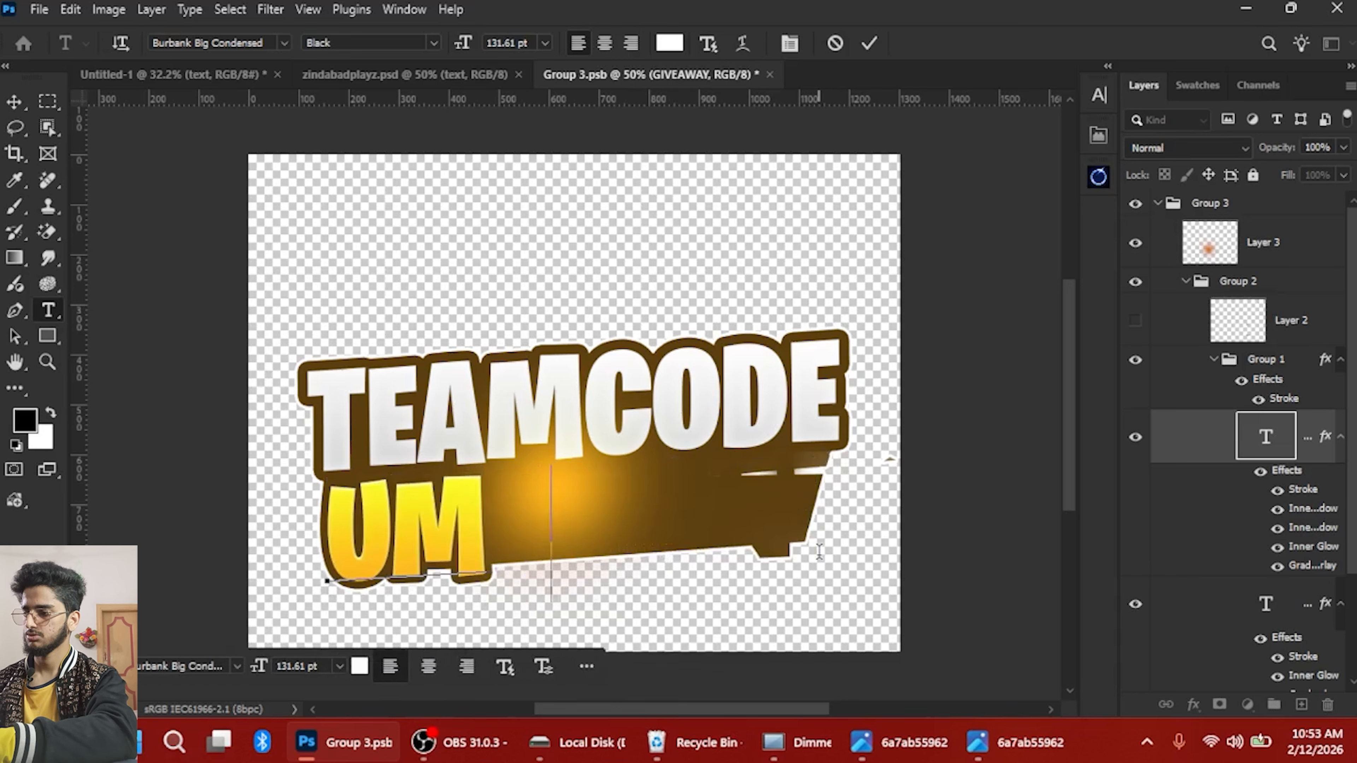
text( video)
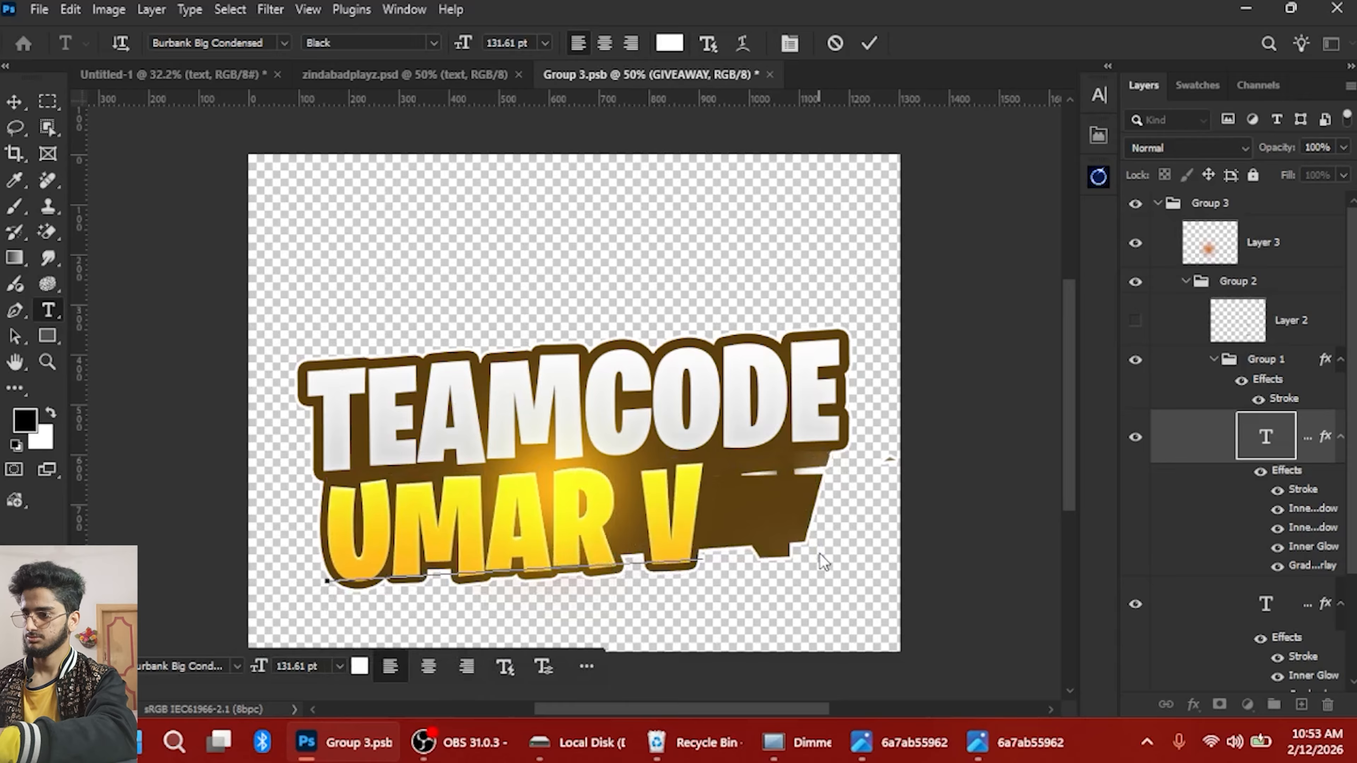
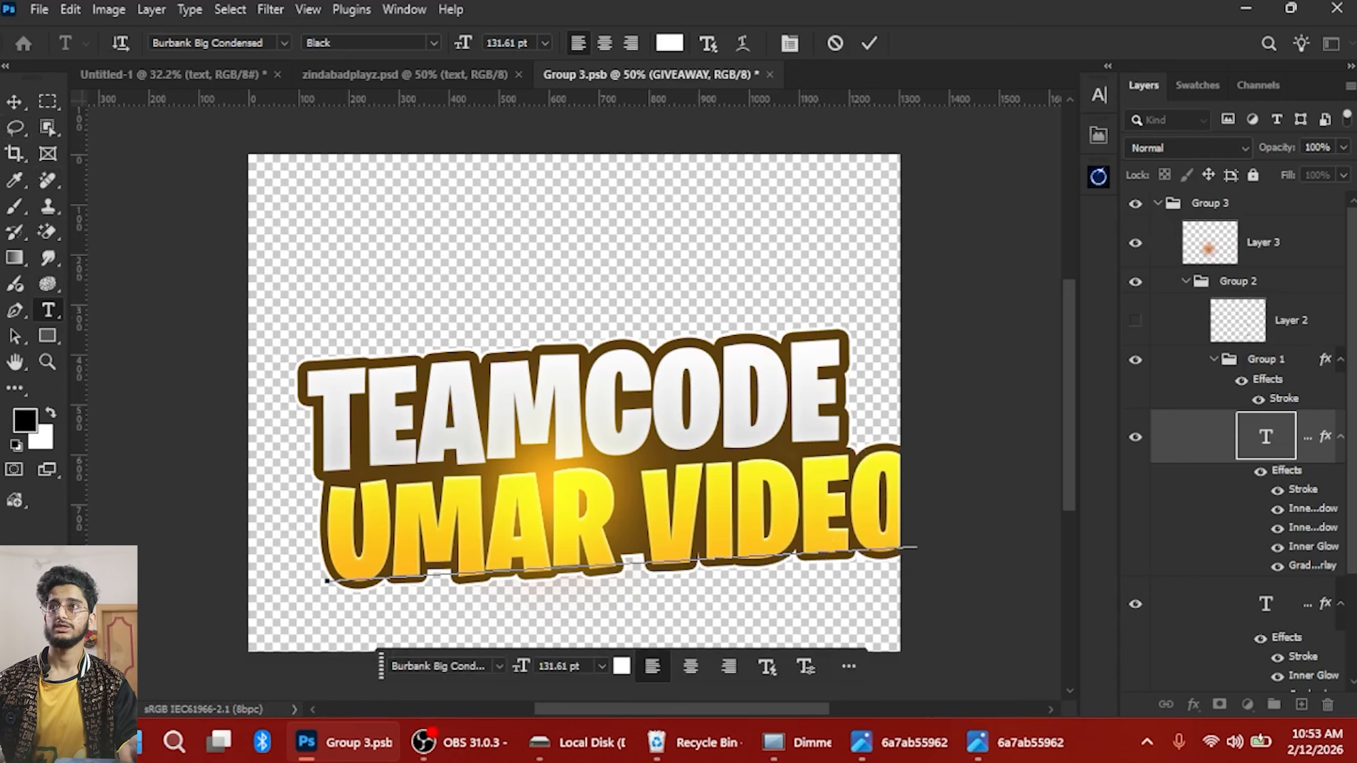
Scale the yellow second text line to about 80% and reposition it centred beneath TEAMCODE
click(15, 101)
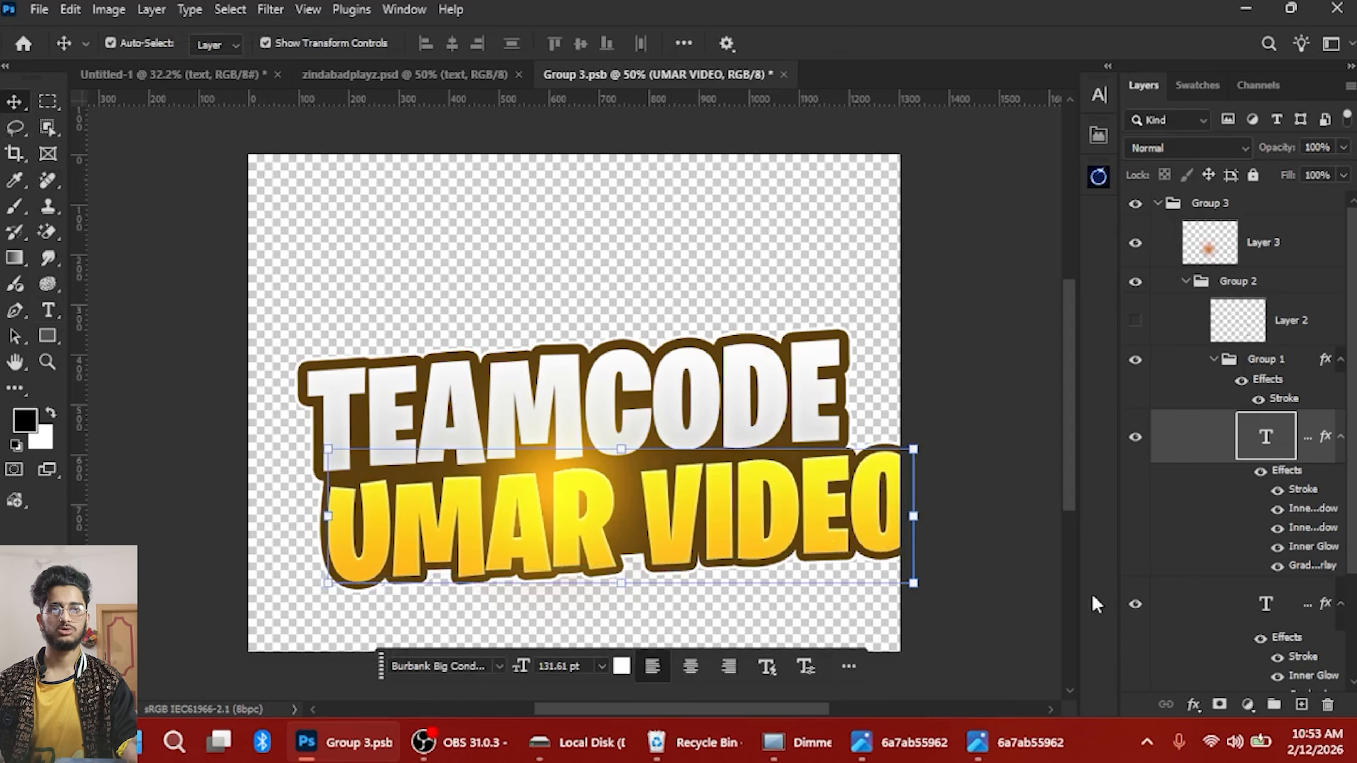
drag(917, 520, 800, 522)
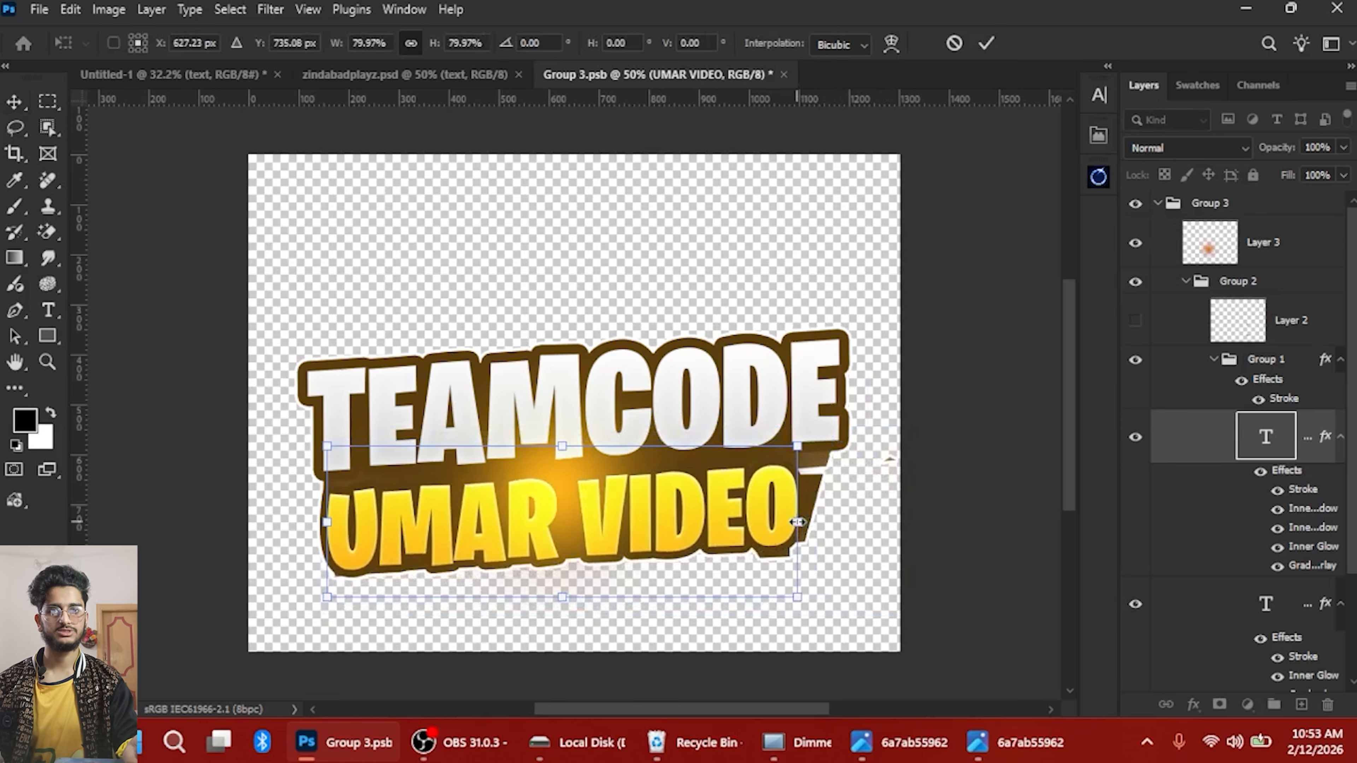
drag(659, 528, 671, 524)
key(Return)
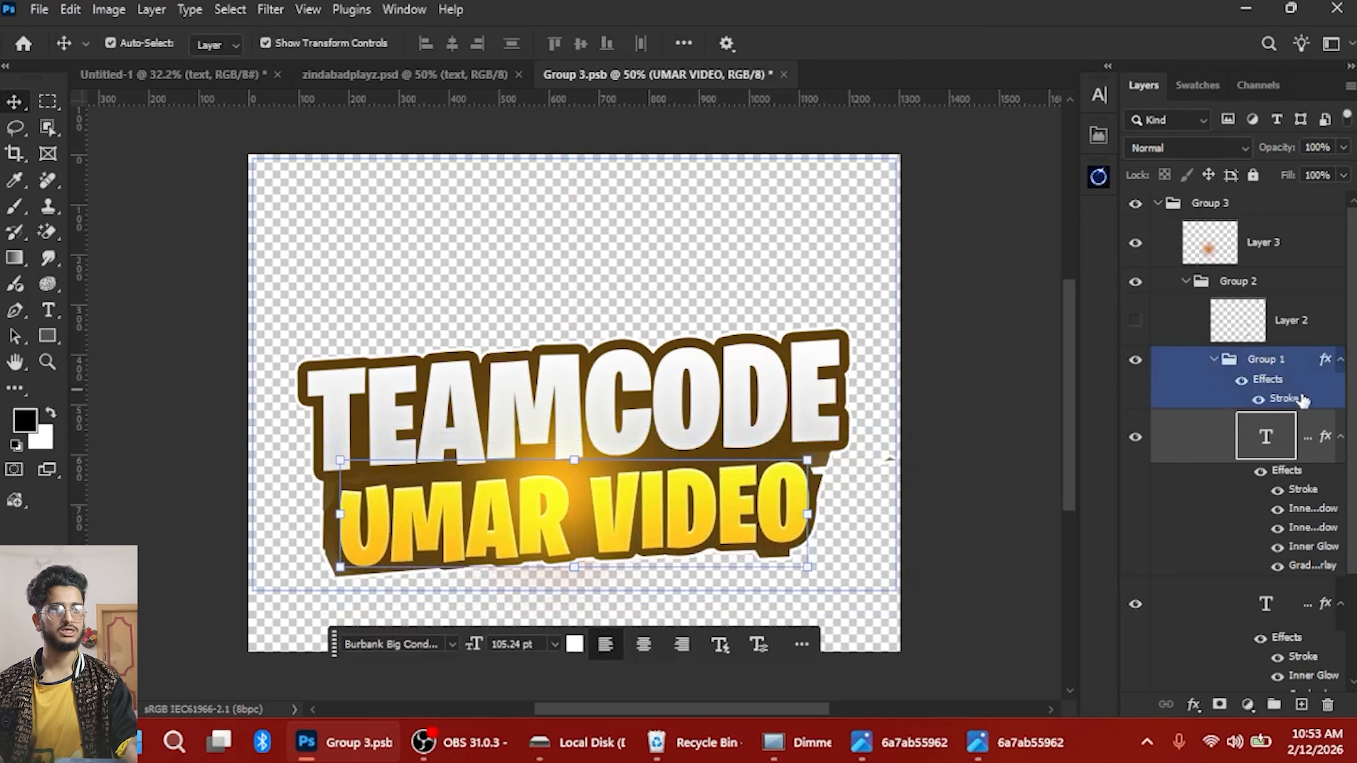
Paint white on the Layer 1 copy mask to restore the brown backing between TEAMCODE and the end of VIDEO
scroll(1253, 540, down, 3)
click(1239, 611)
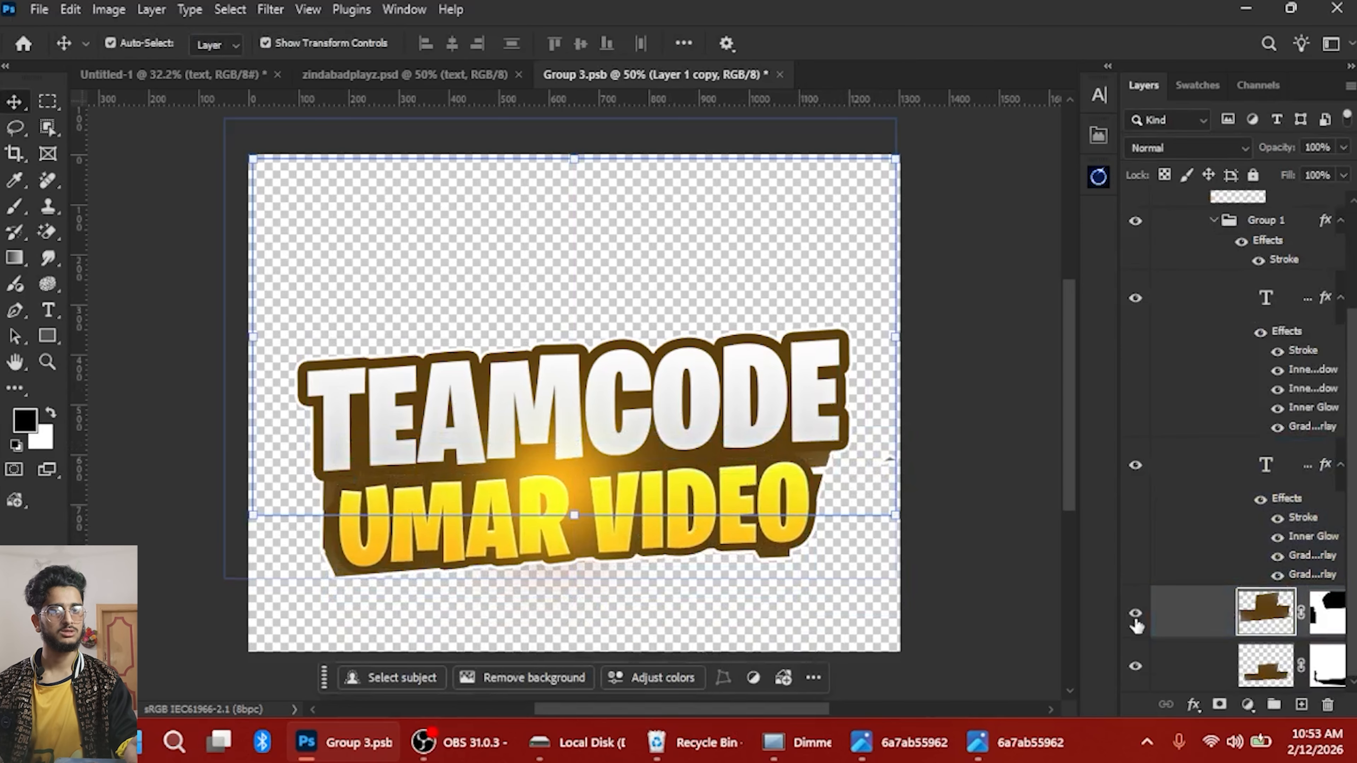
scroll(807, 466, up, 2)
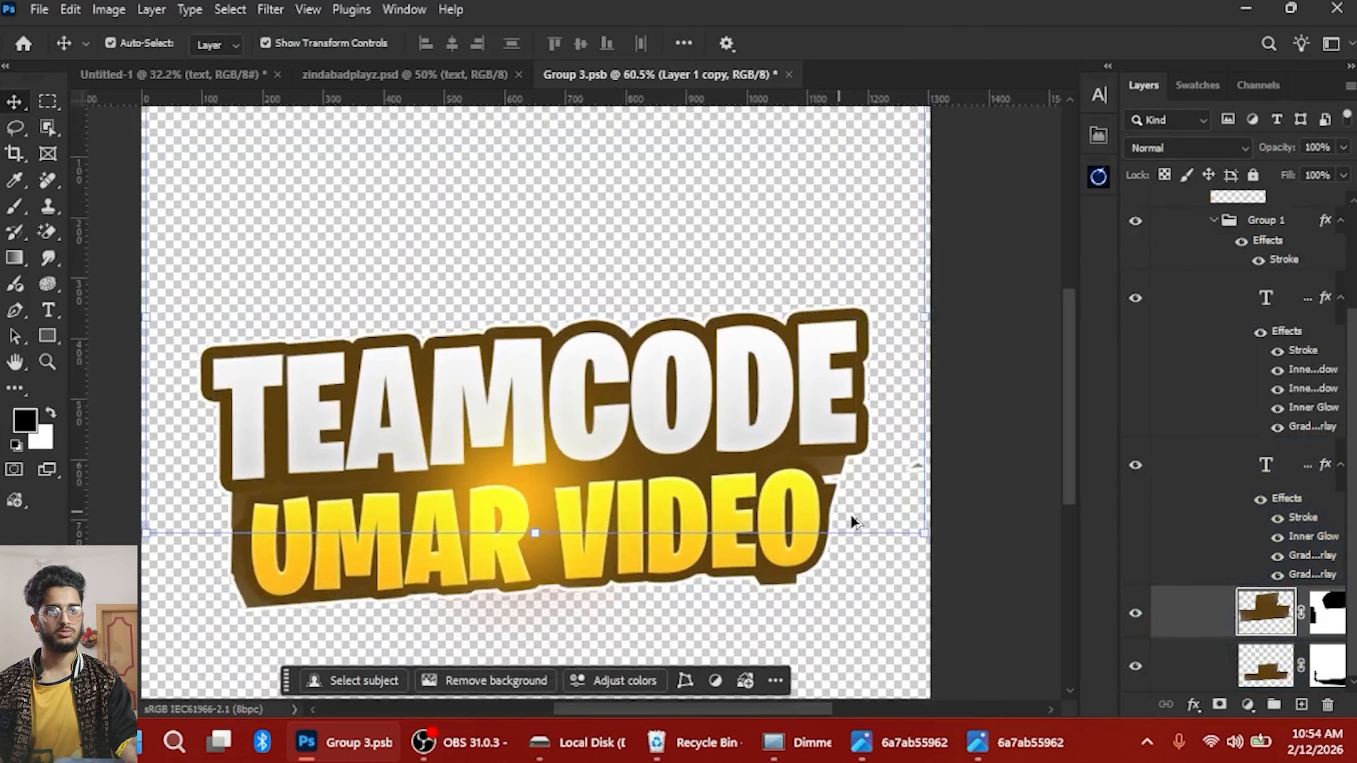
scroll(807, 466, up, 3)
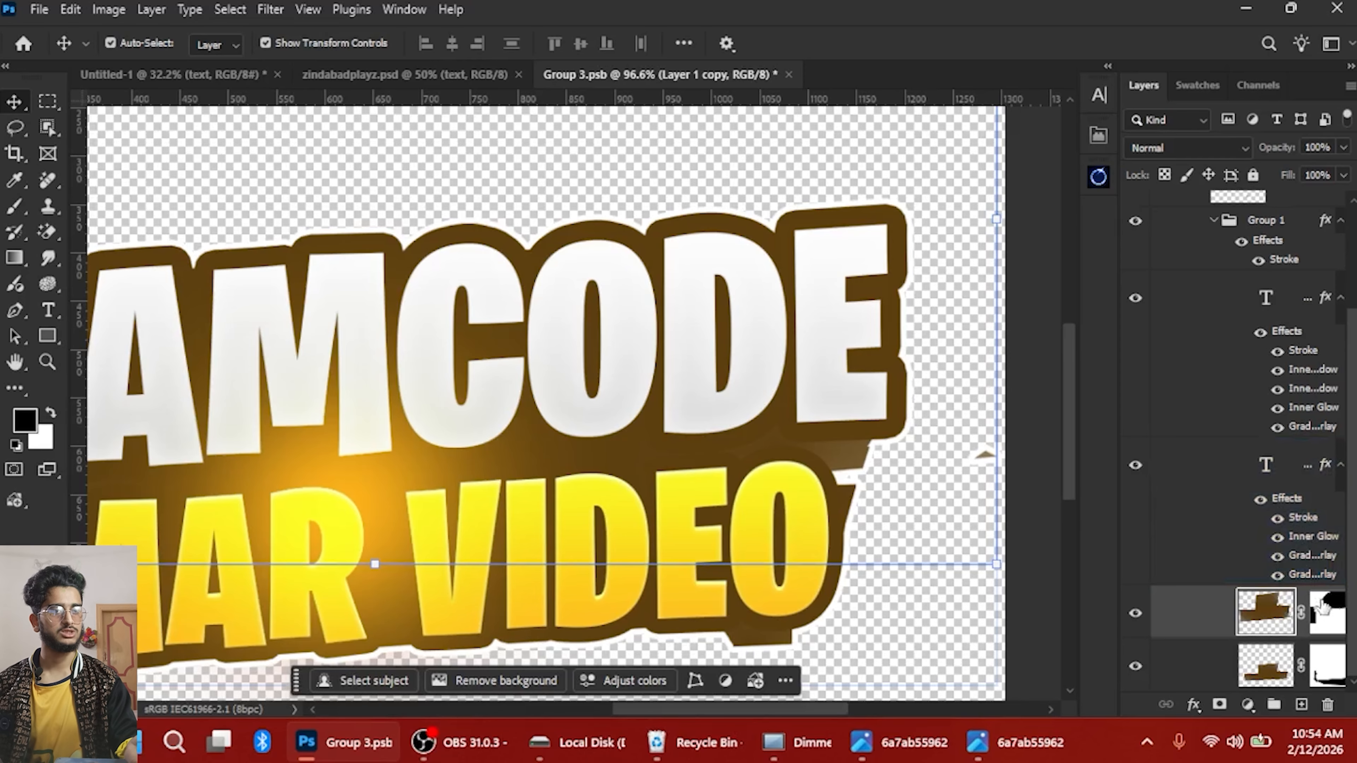
scroll(885, 470, up, 3)
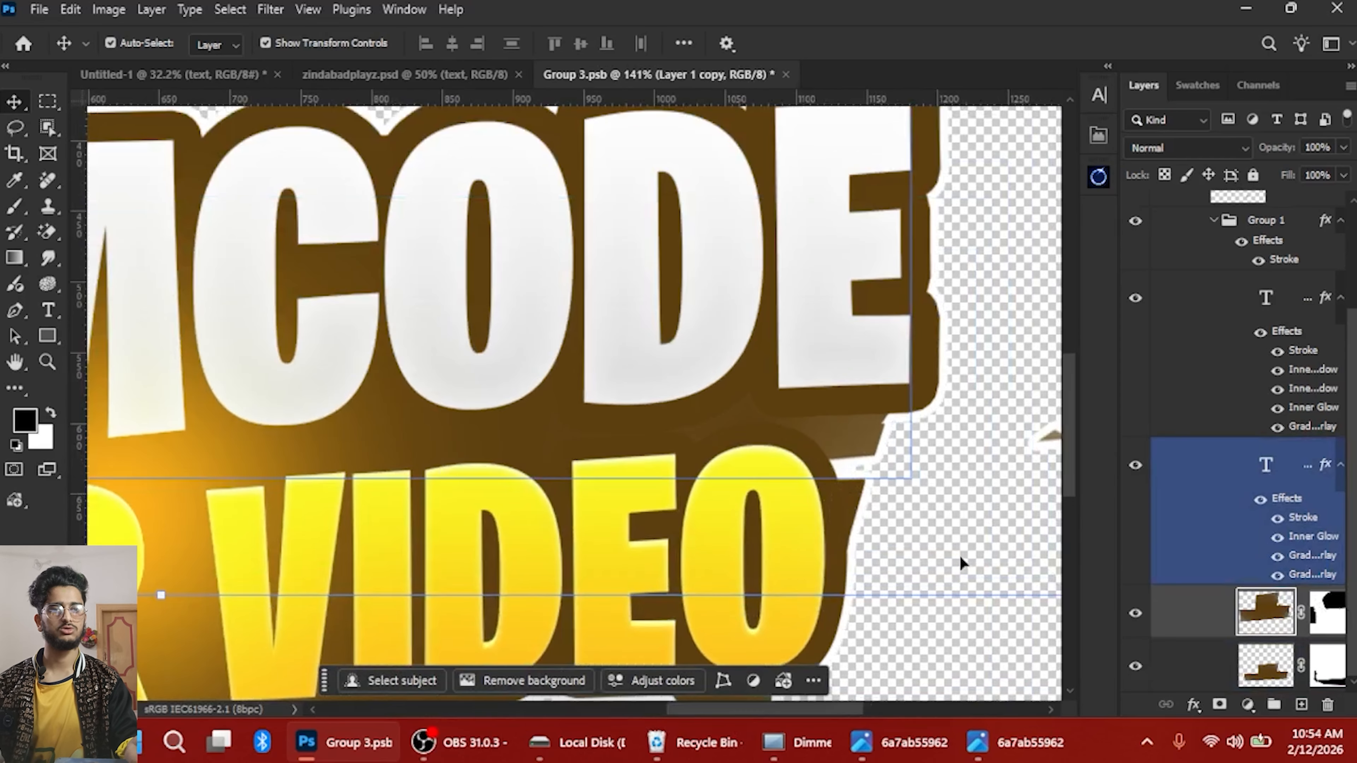
click(1328, 612)
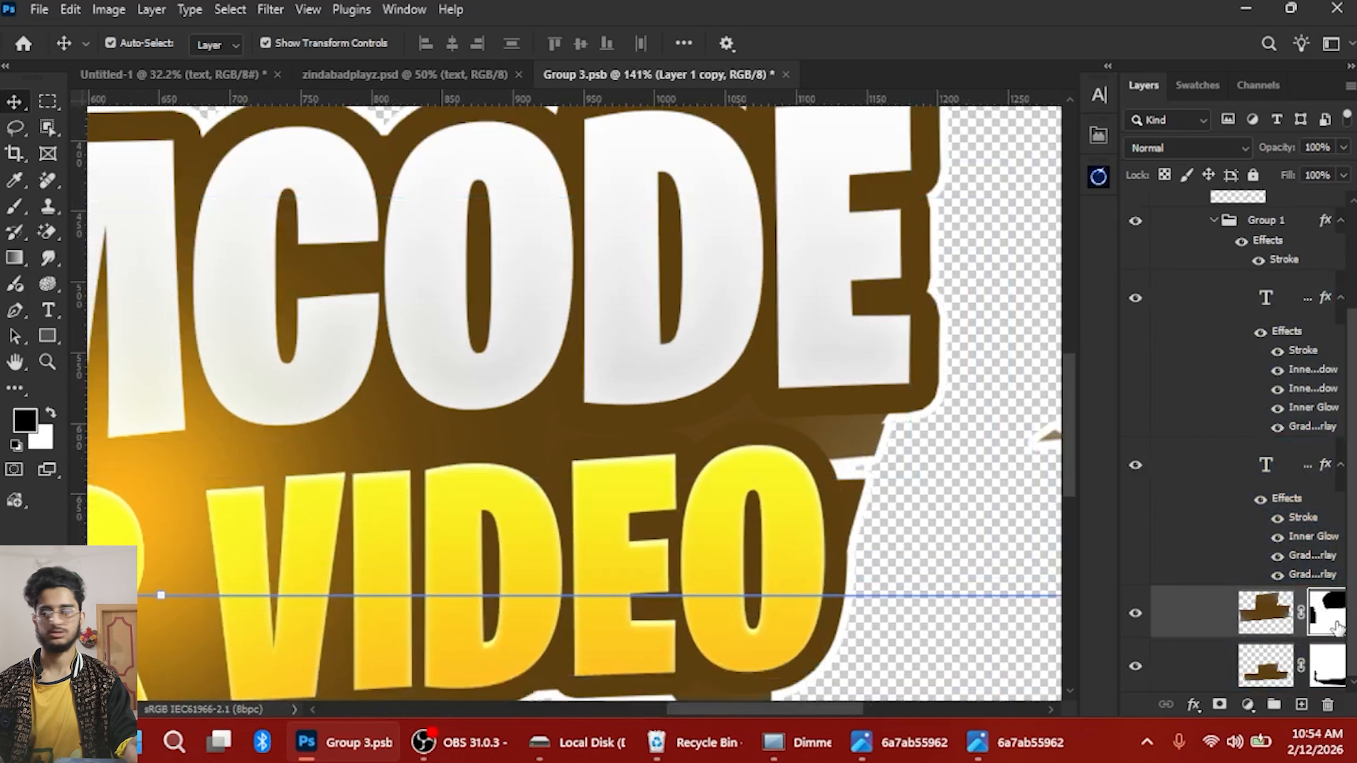
key(b)
key(x)
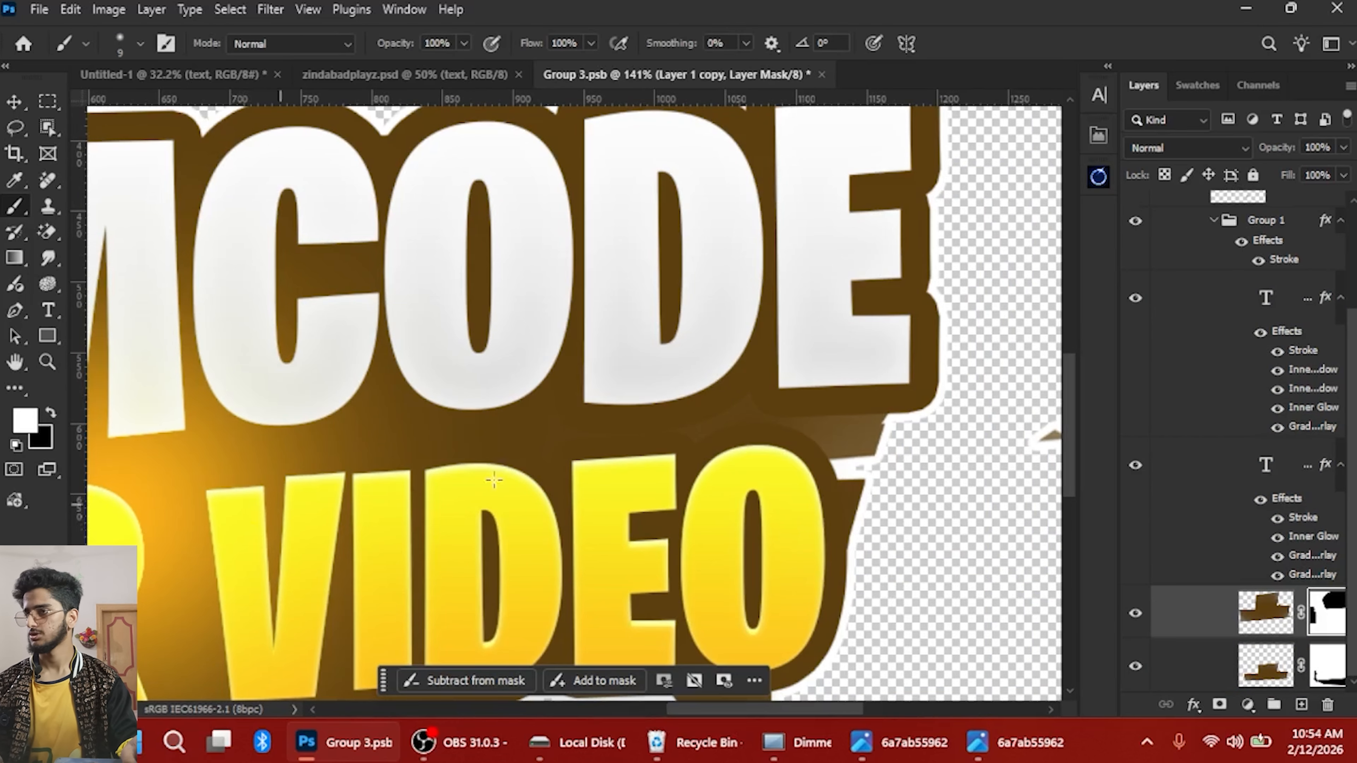
drag(863, 458, 924, 458)
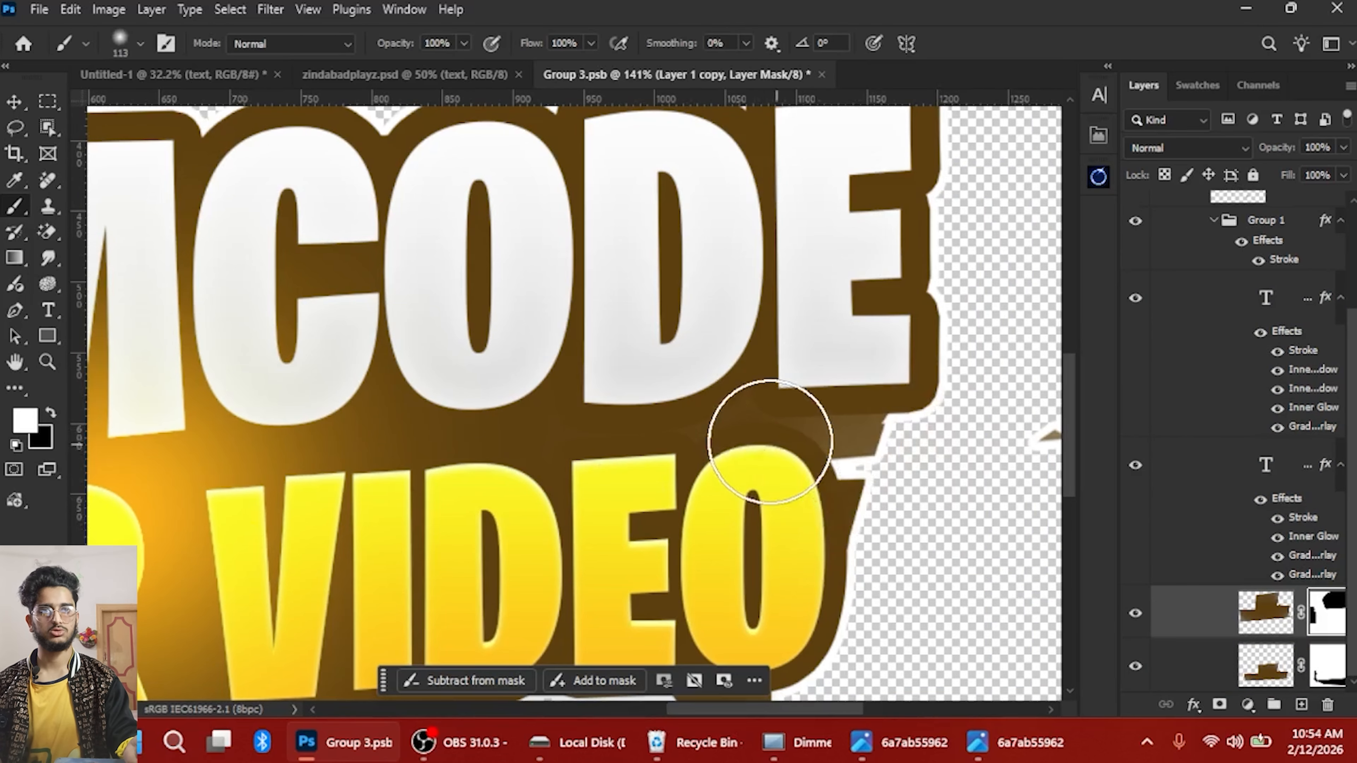
mouse_move(770, 443)
mouse_down()
mouse_move(813, 449)
mouse_move(804, 465)
mouse_up()
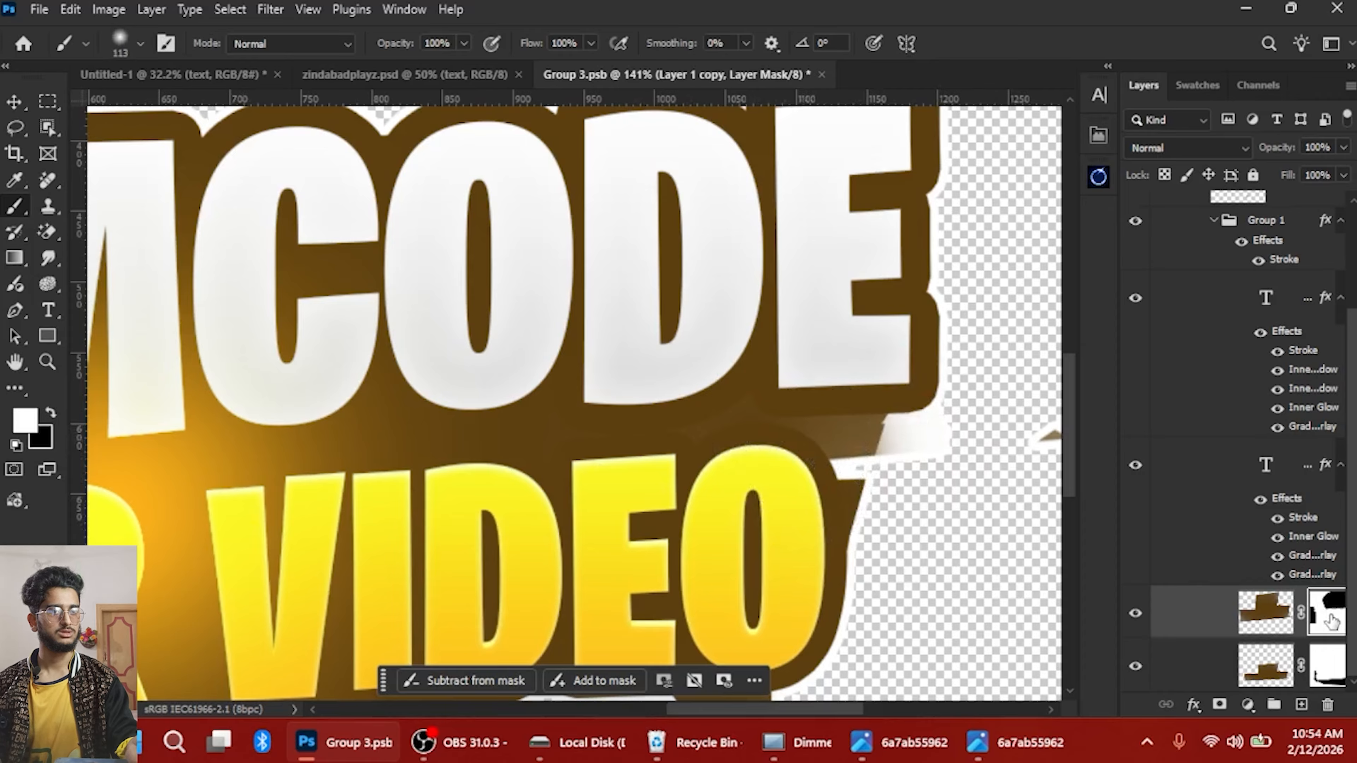
Duplicate Layer 1 copy, scale the duplicate to about 61%, and place it behind the gap at the end of VIDEO
click(1265, 612)
key(x)
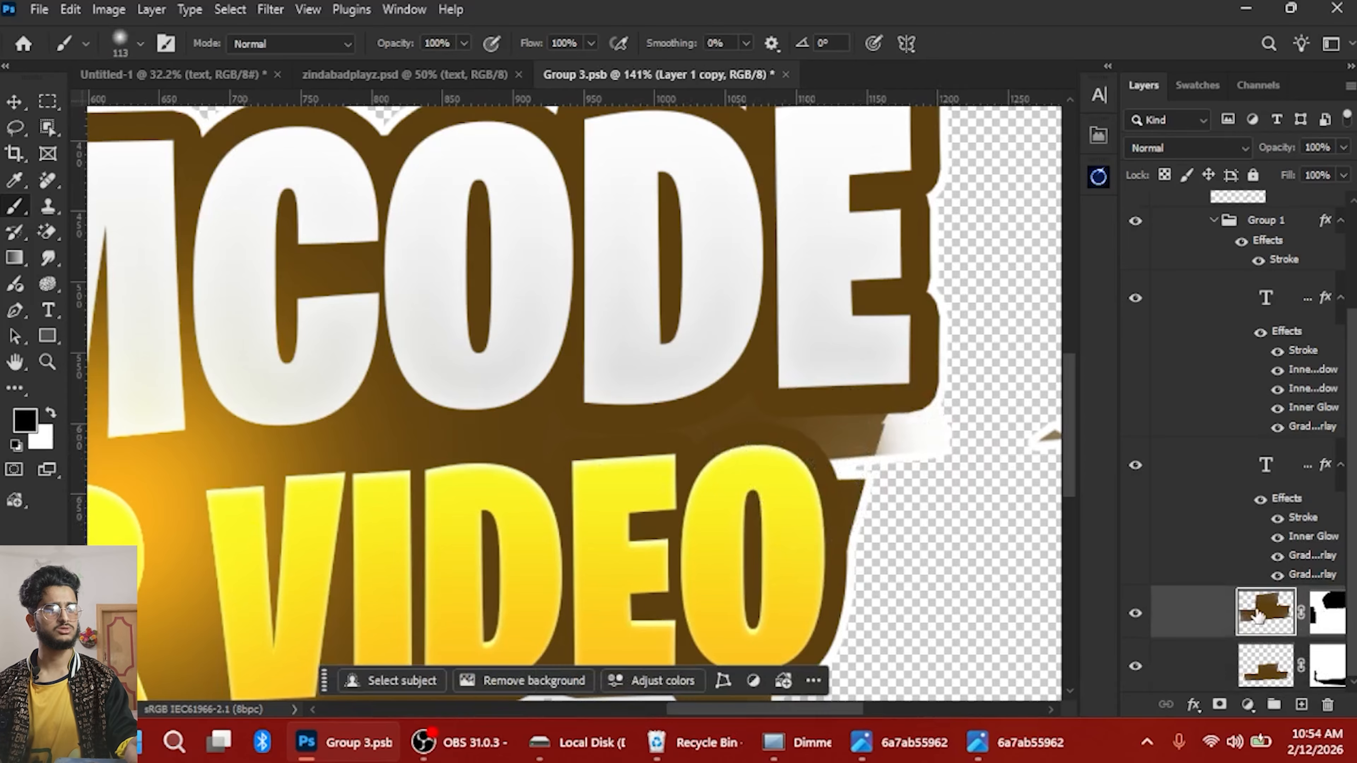
key(ctrl+j)
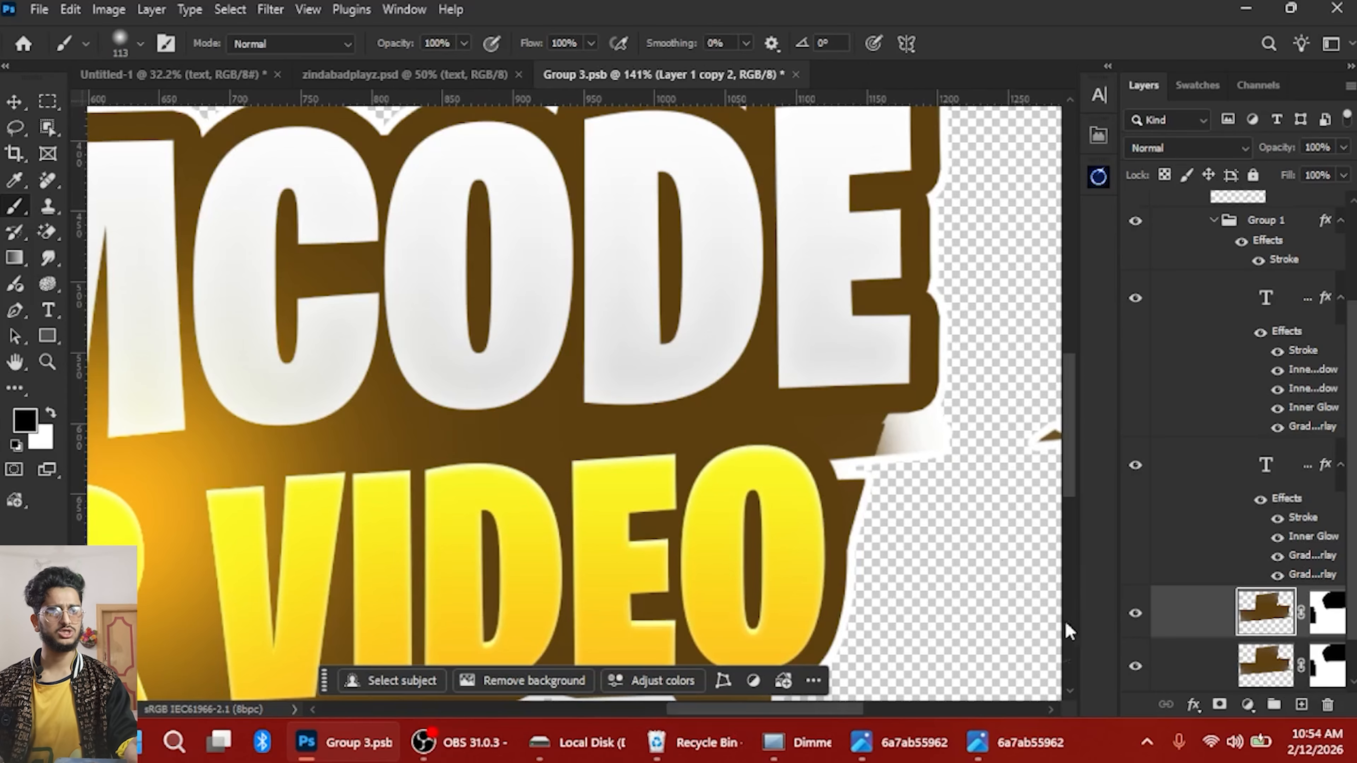
key(ctrl+t)
scroll(718, 515, down, 5)
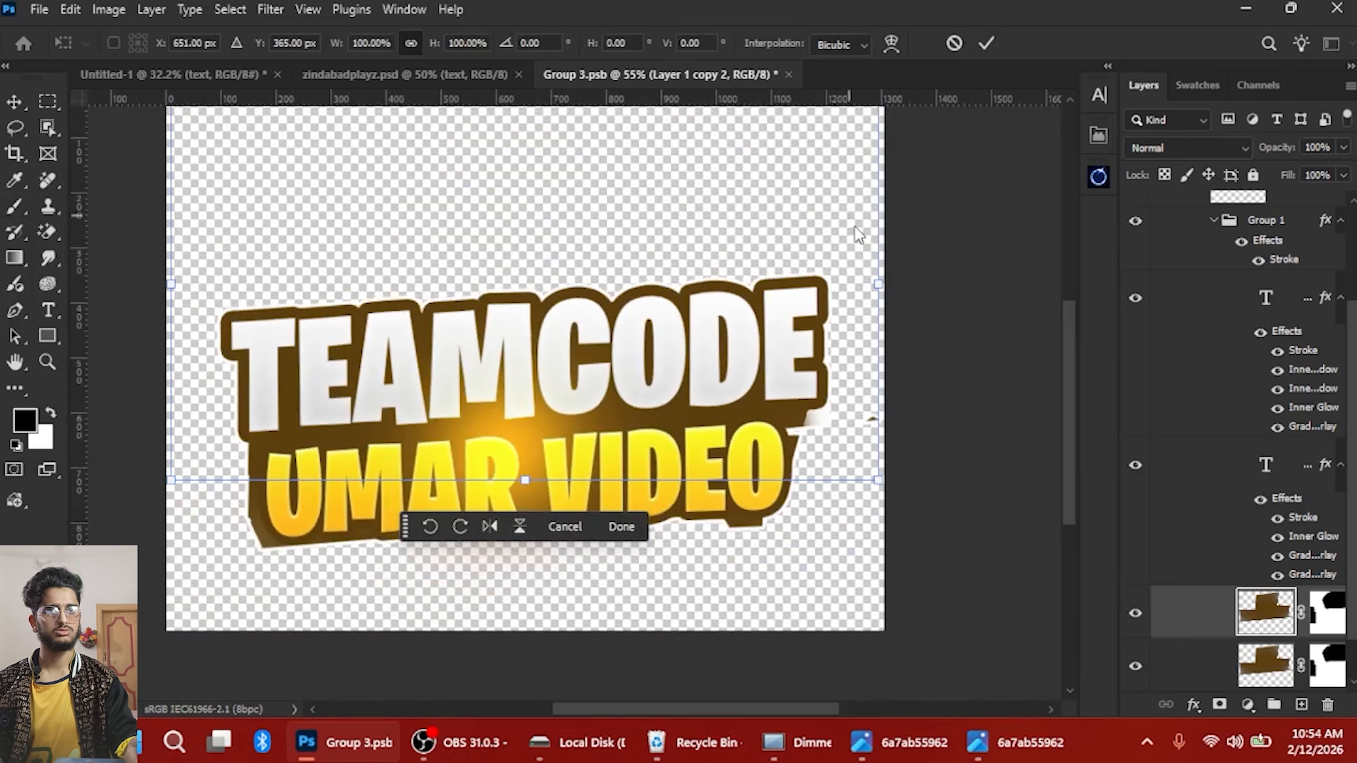
drag(887, 283, 611, 286)
drag(455, 336, 712, 437)
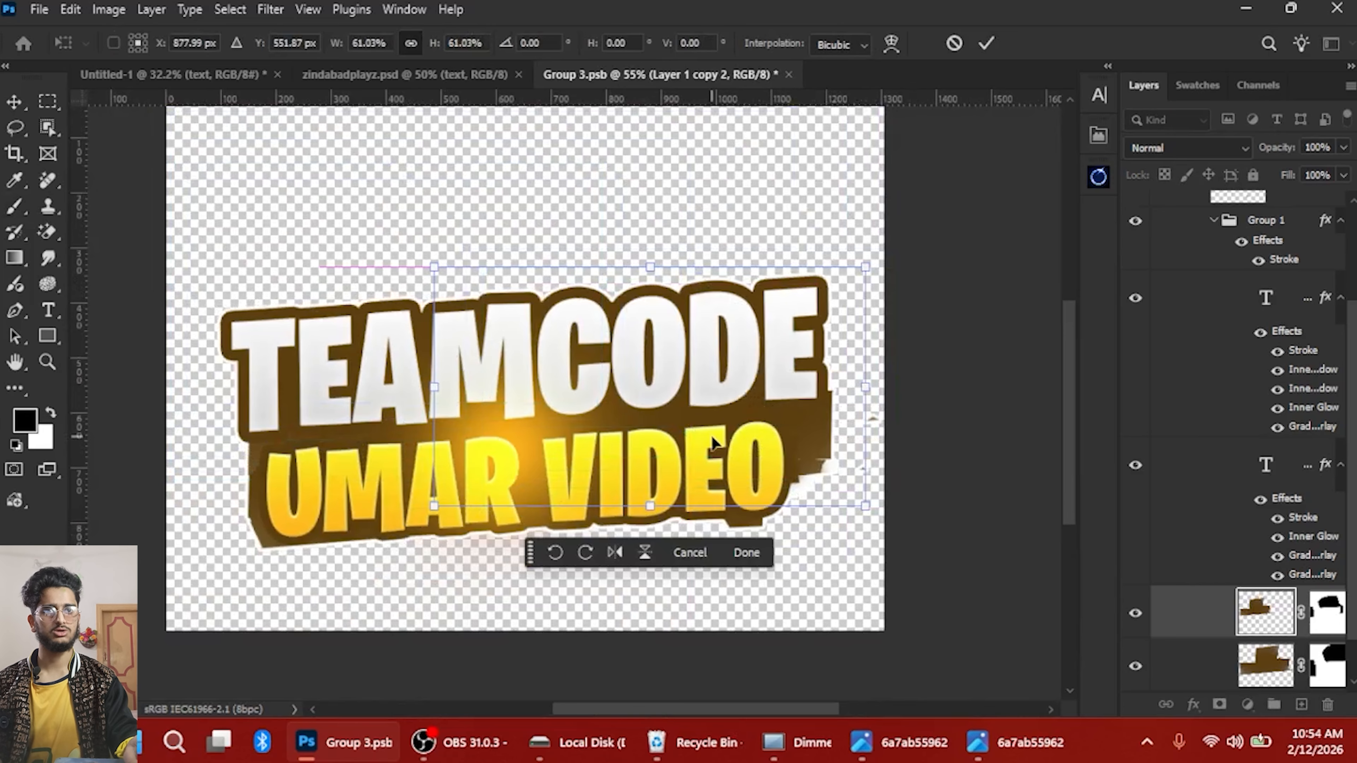
key(Return)
Try to brush away the excess edge of the duplicated brown backing on its layer mask
key(b)
scroll(743, 388, up, 2)
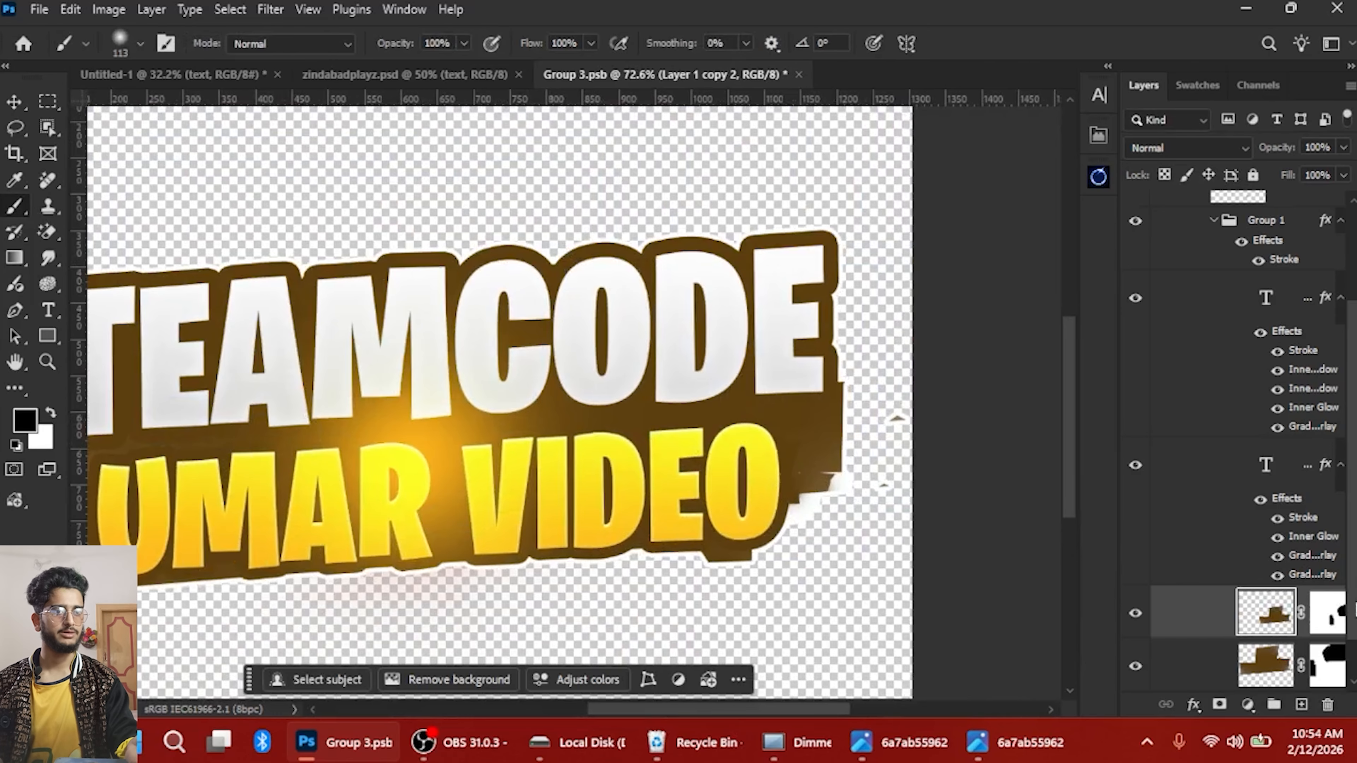
click(1328, 612)
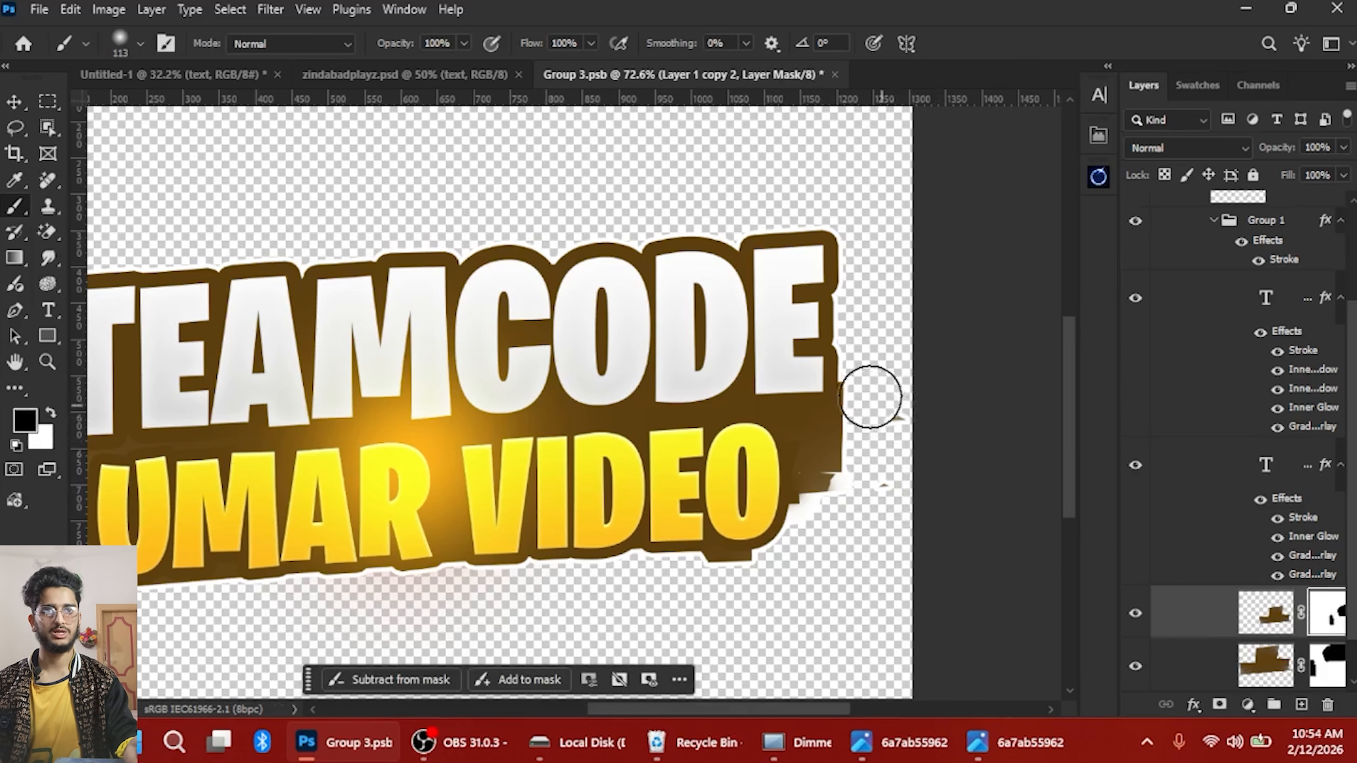
drag(870, 403, 872, 439)
key(ctrl+z)
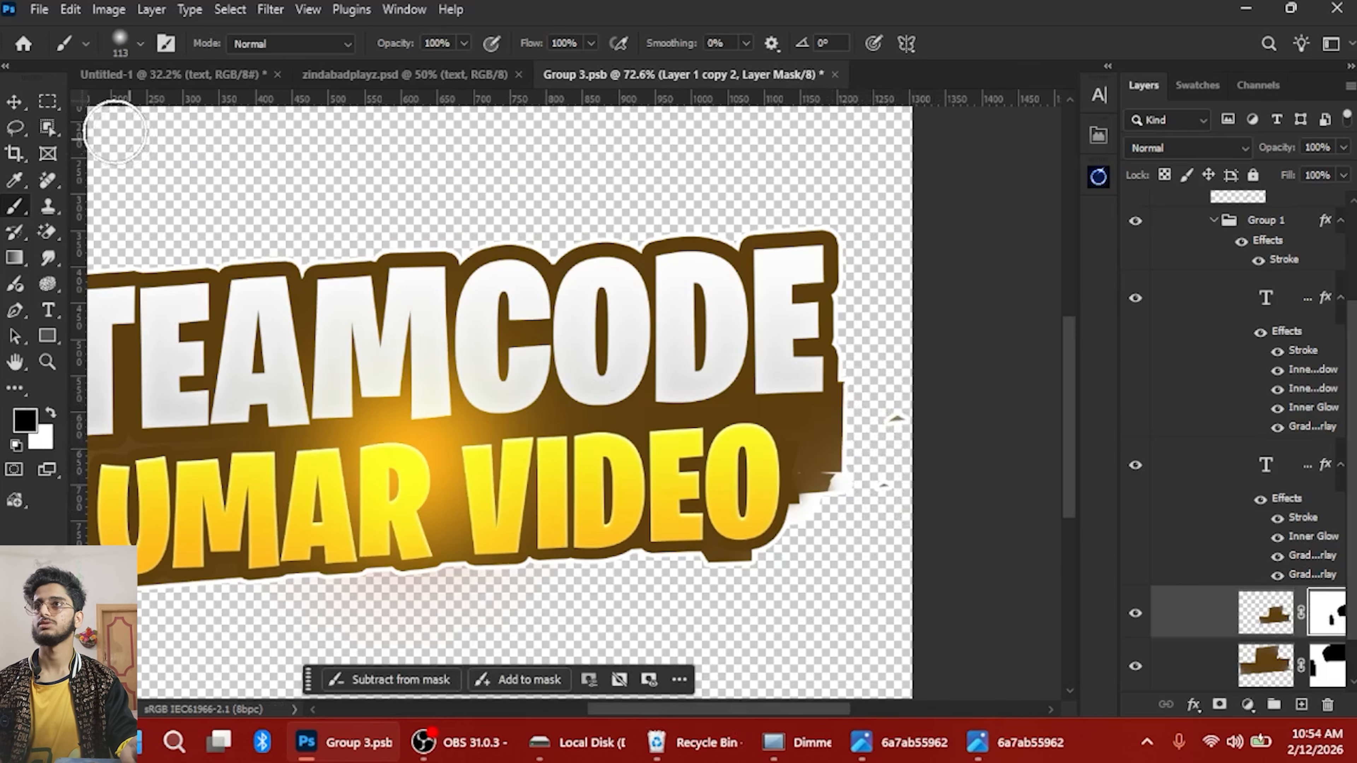
Outline the excess brown backing beyond VIDEO with a Polygonal Lasso selection, slanting from the end of TEAMCODE to below the second line
click(7, 133)
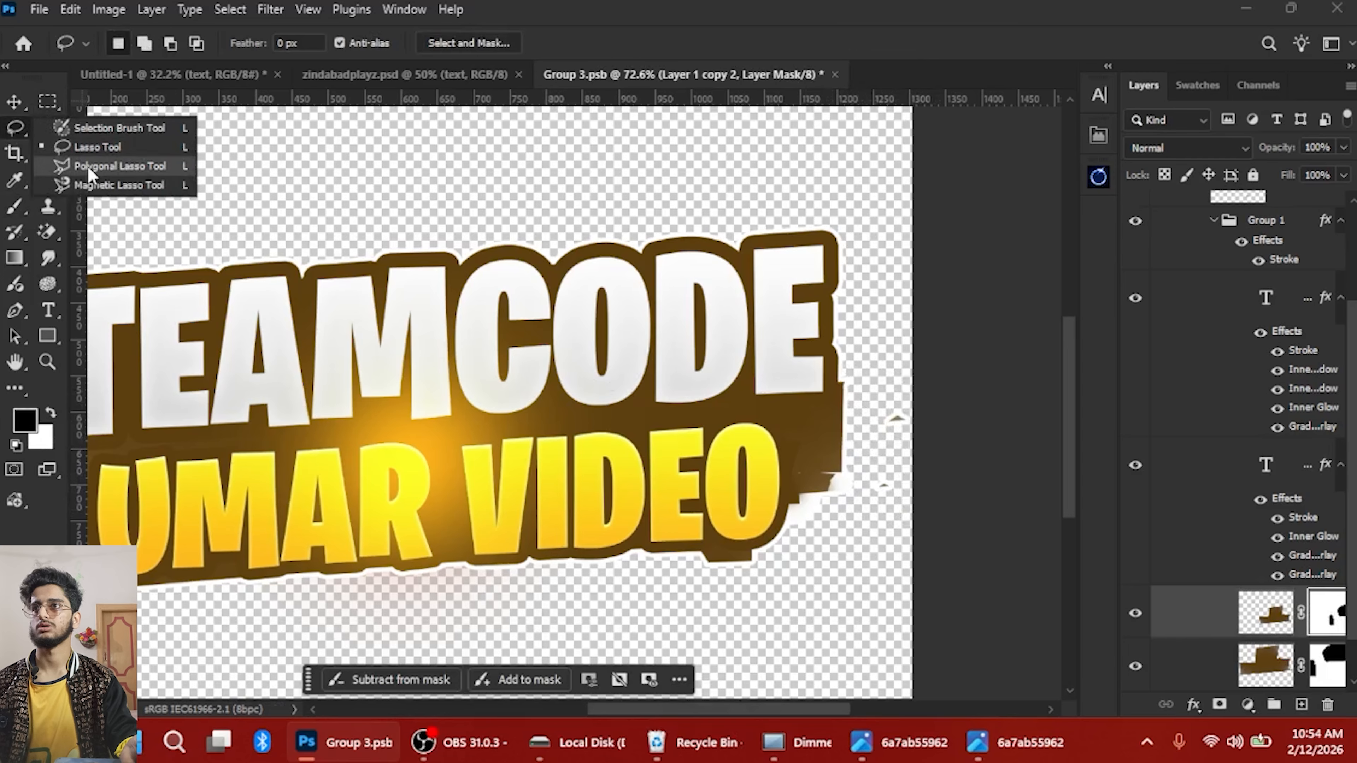
click(118, 166)
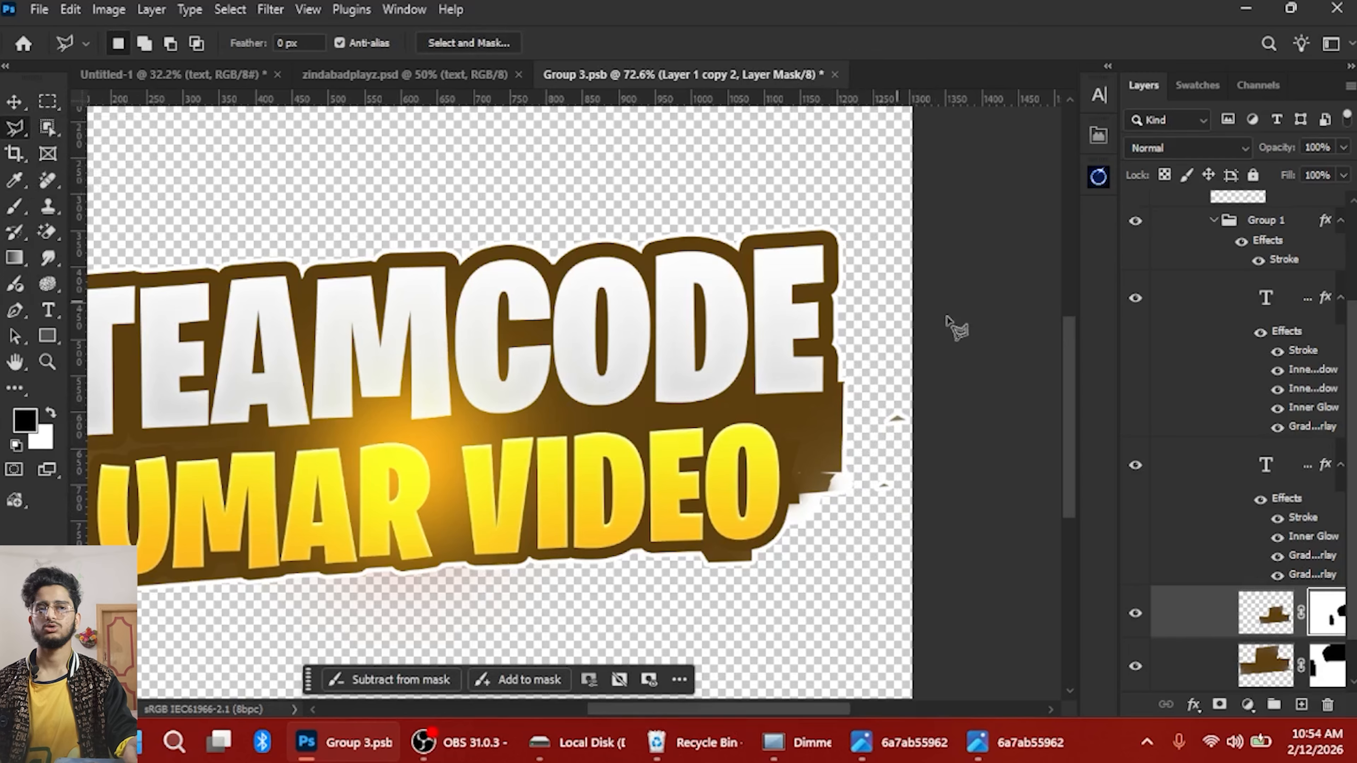
click(840, 377)
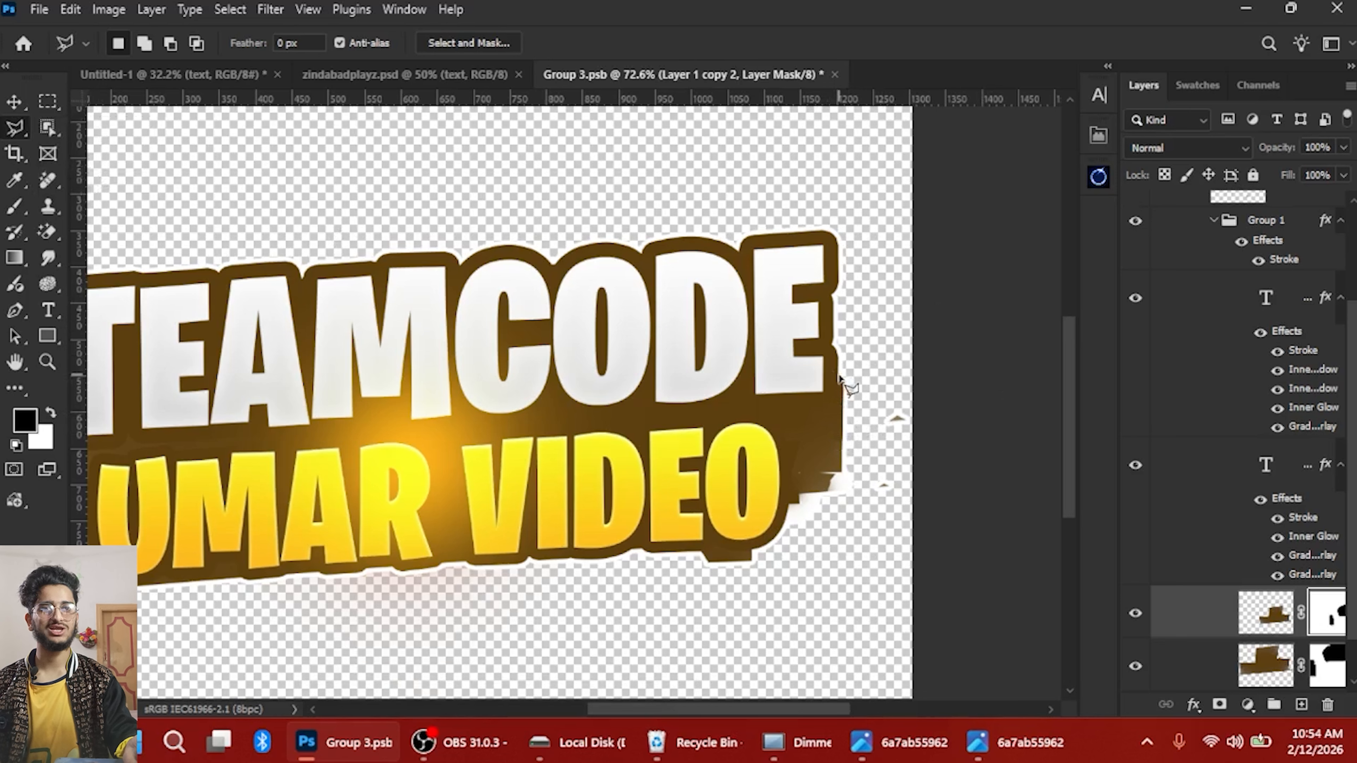
click(765, 583)
click(964, 569)
click(950, 395)
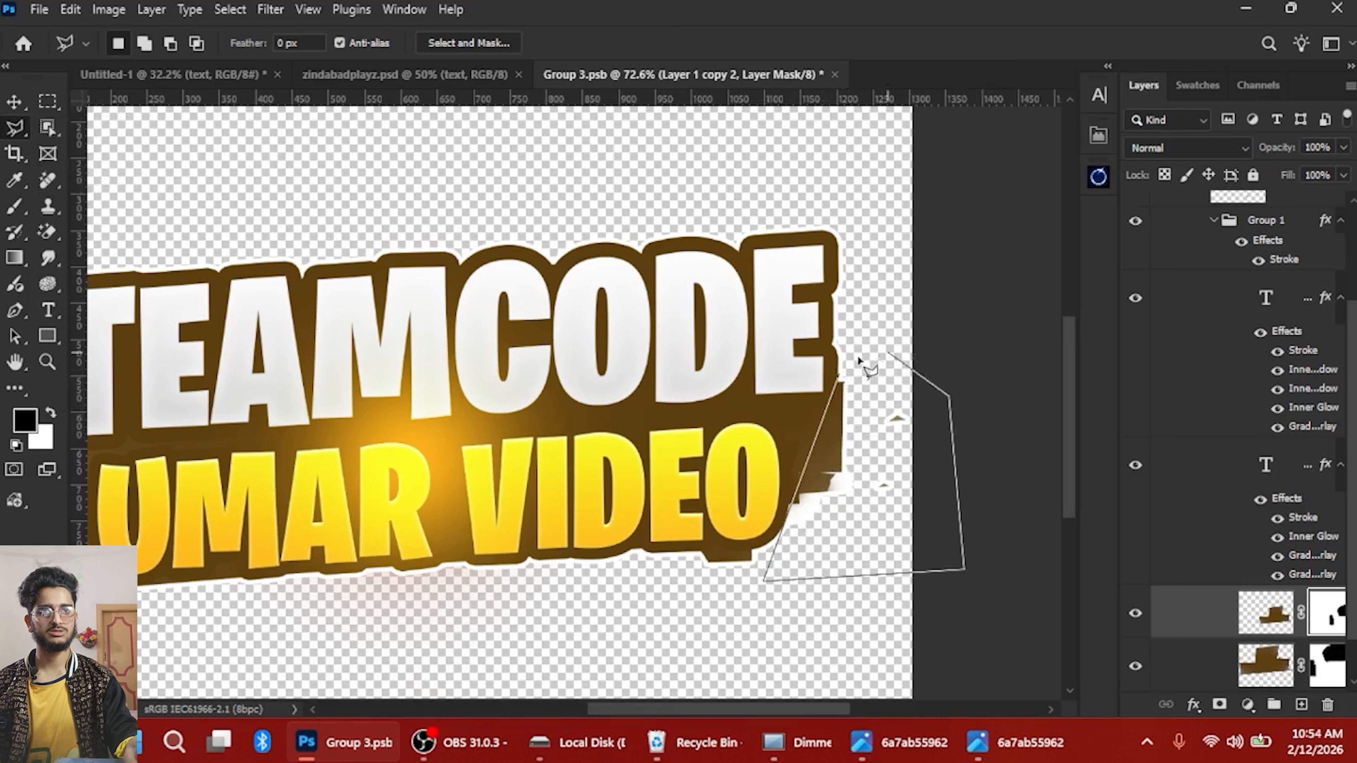
click(840, 380)
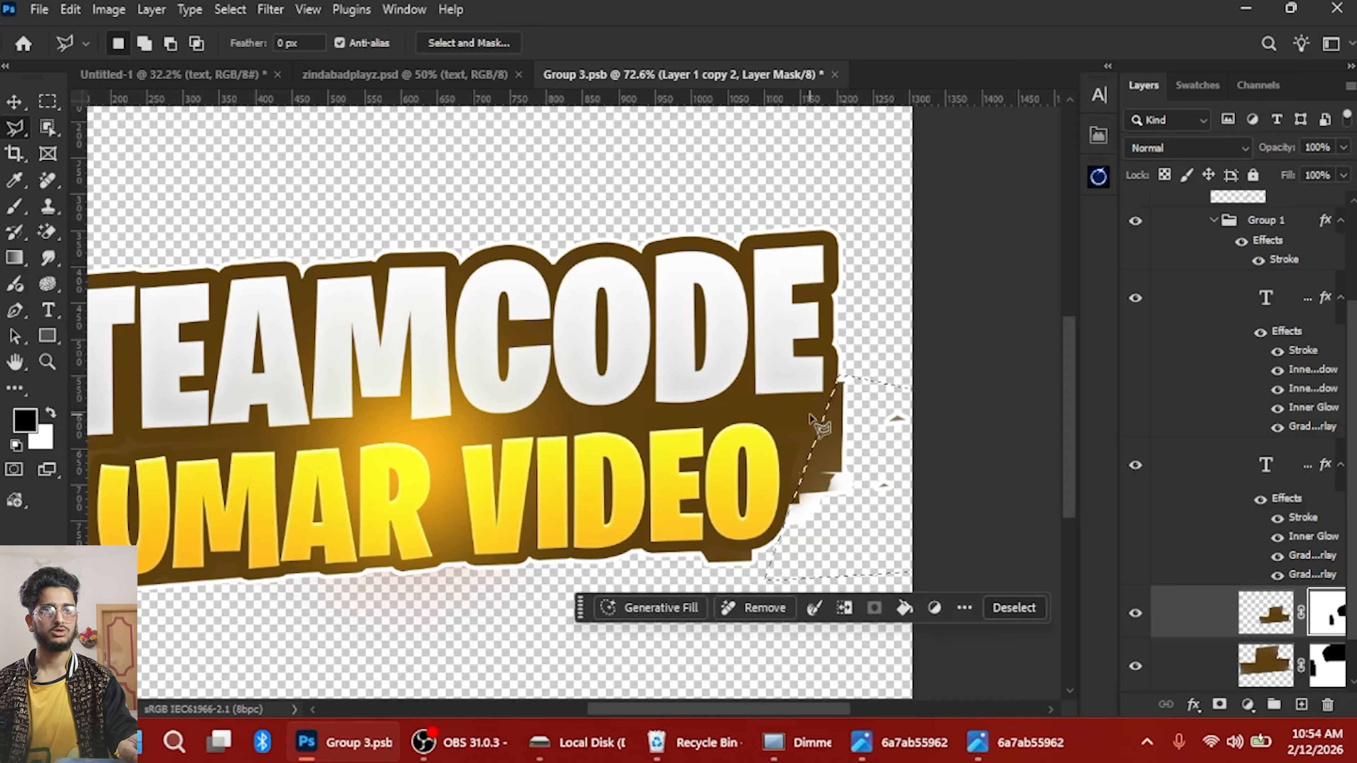
Paint black on the Layer 1 copy 2 mask inside the selection to hide the excess backing, and deselect
key(b)
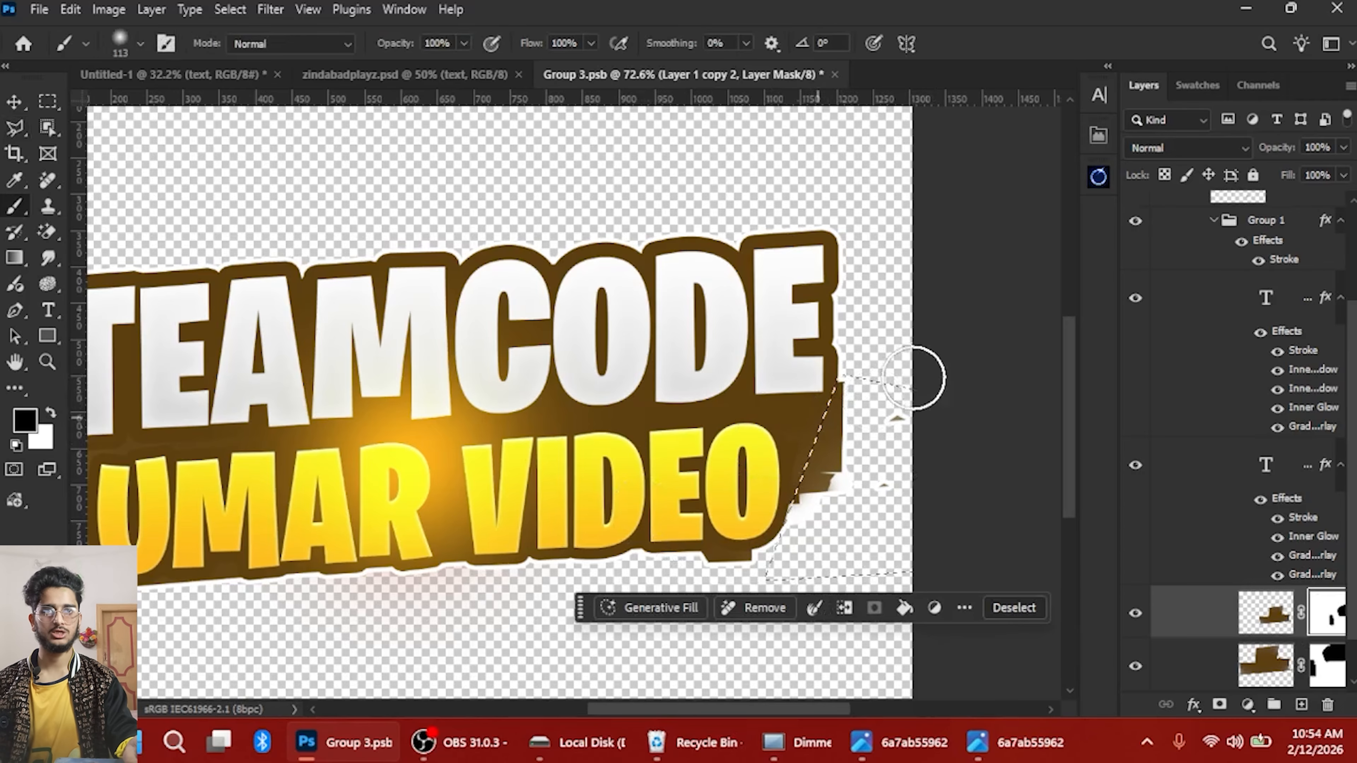
mouse_move(863, 510)
mouse_down()
mouse_move(813, 474)
mouse_move(780, 476)
mouse_move(813, 458)
mouse_up()
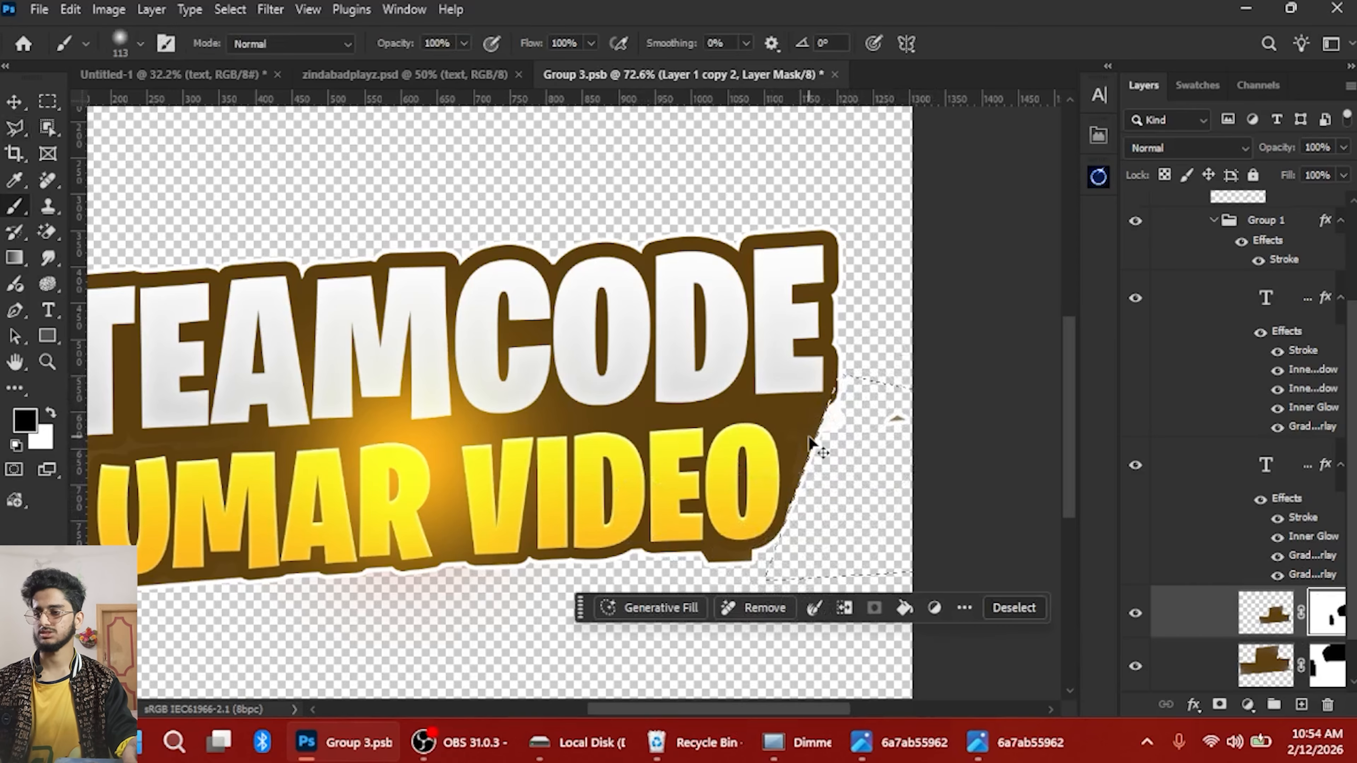
key(ctrl+d)
scroll(797, 394, down, 3)
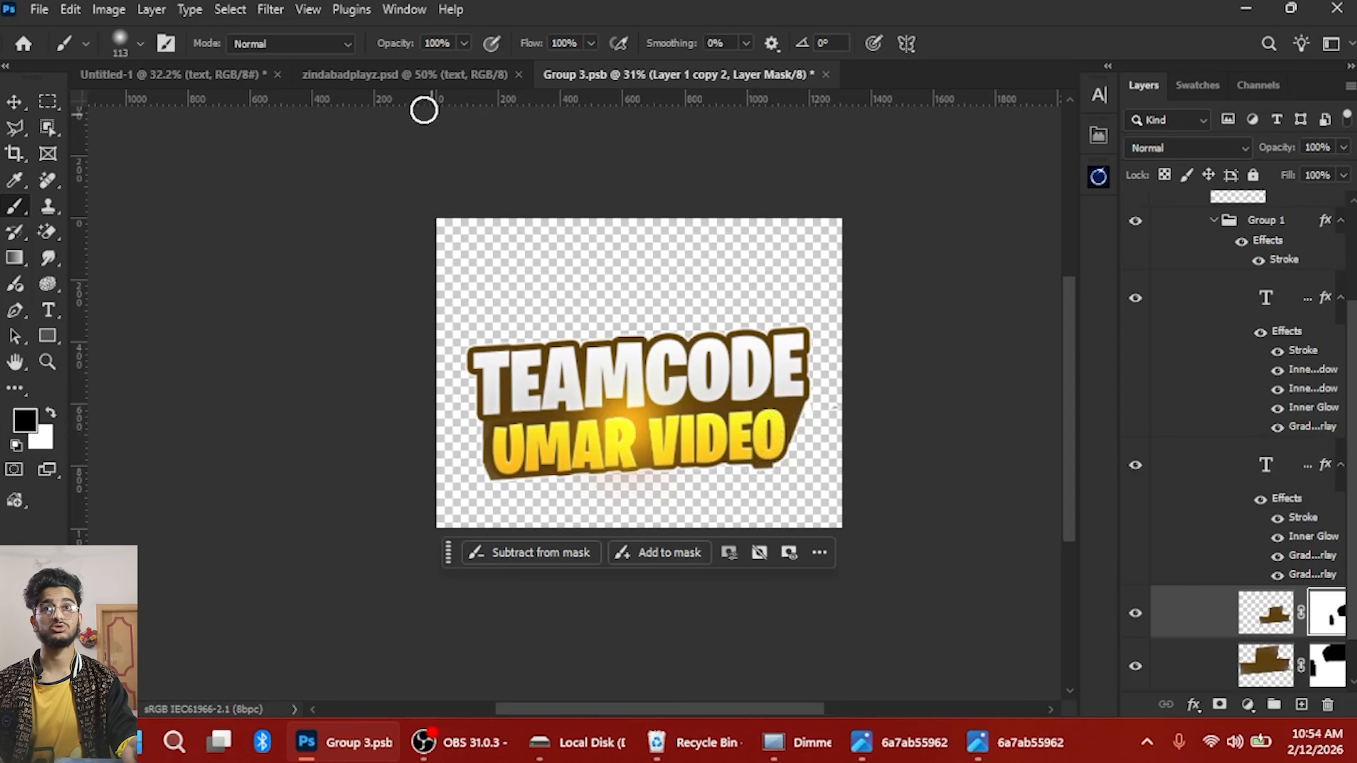
Review the original zindabadplayz.psd design and return to the Untitled-1 thumbnail
click(406, 75)
scroll(716, 346, down, 2)
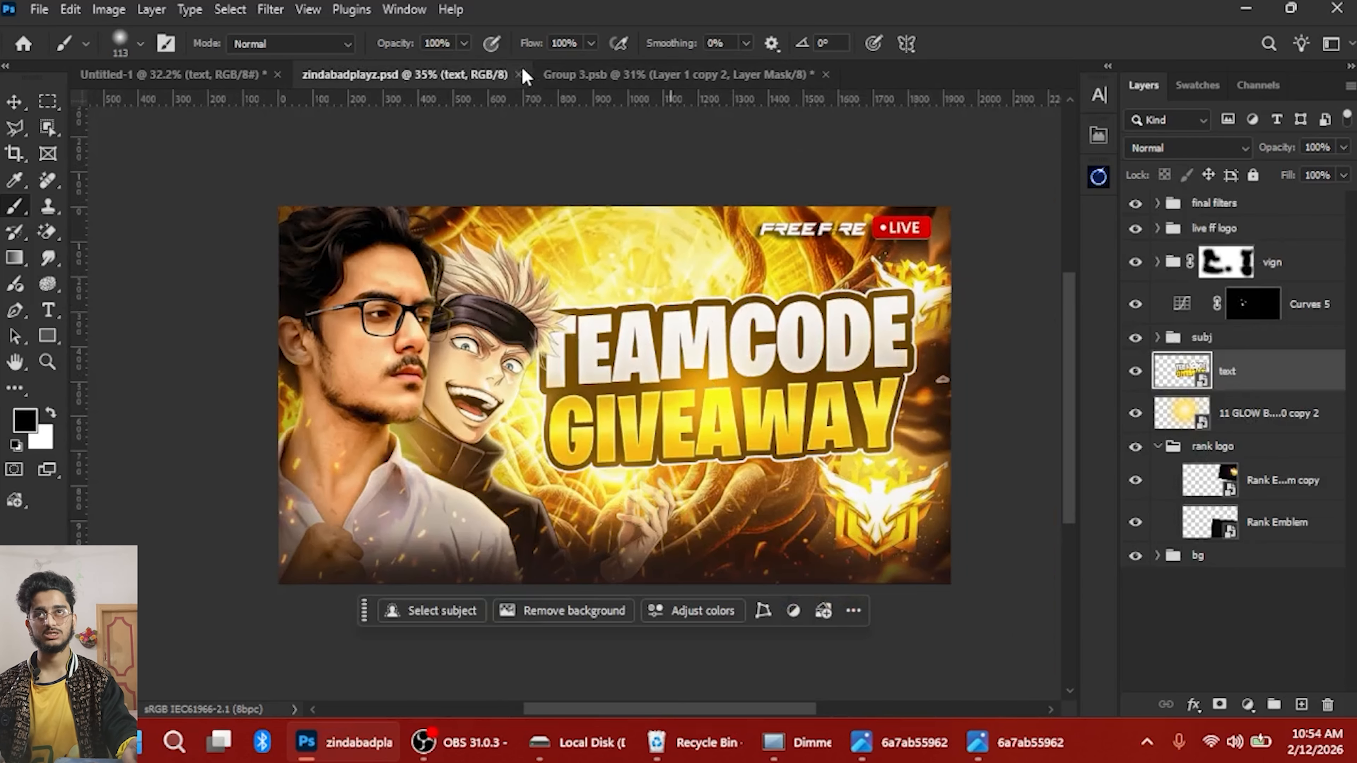
click(244, 80)
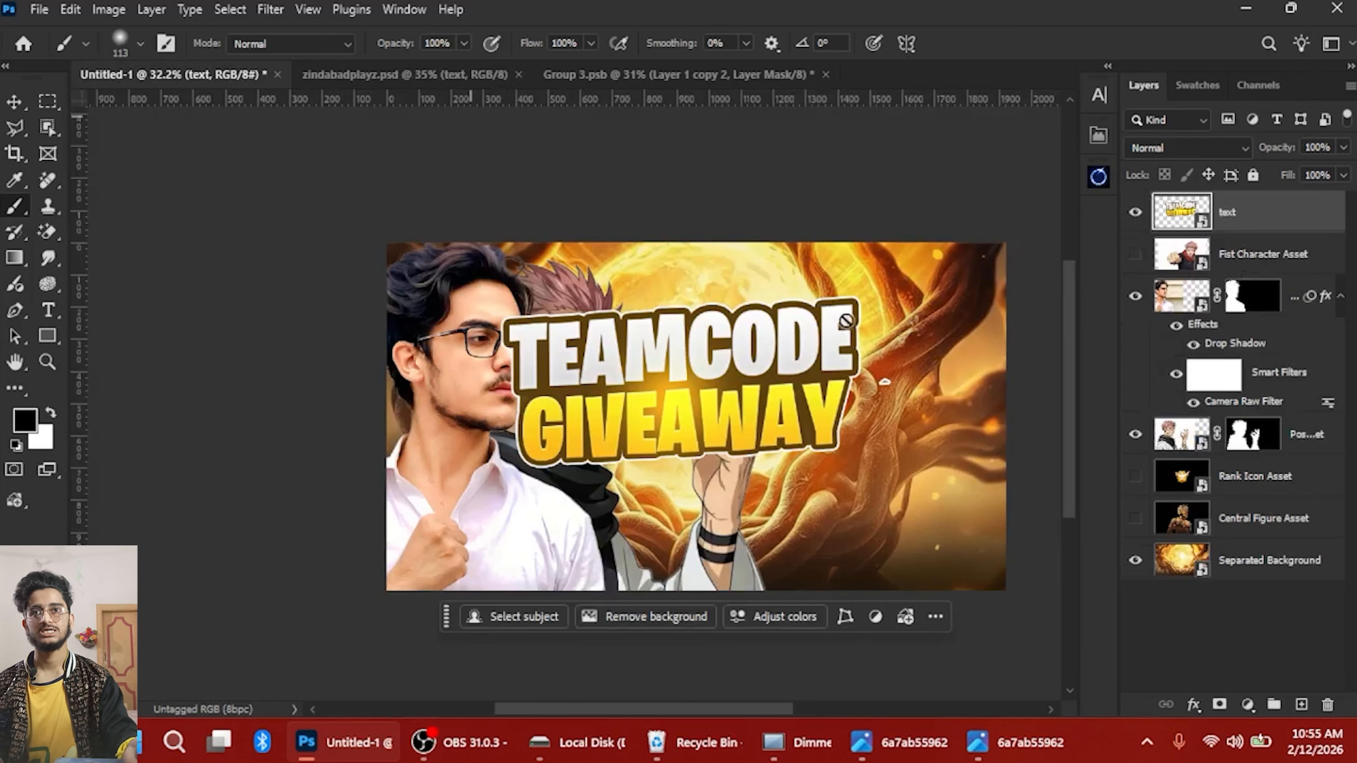
Move the TEAMCODE GIVEAWAY title rightward and place its text layer beneath the Possessed Character Asset layer
click(15, 113)
scroll(692, 400, up, 2)
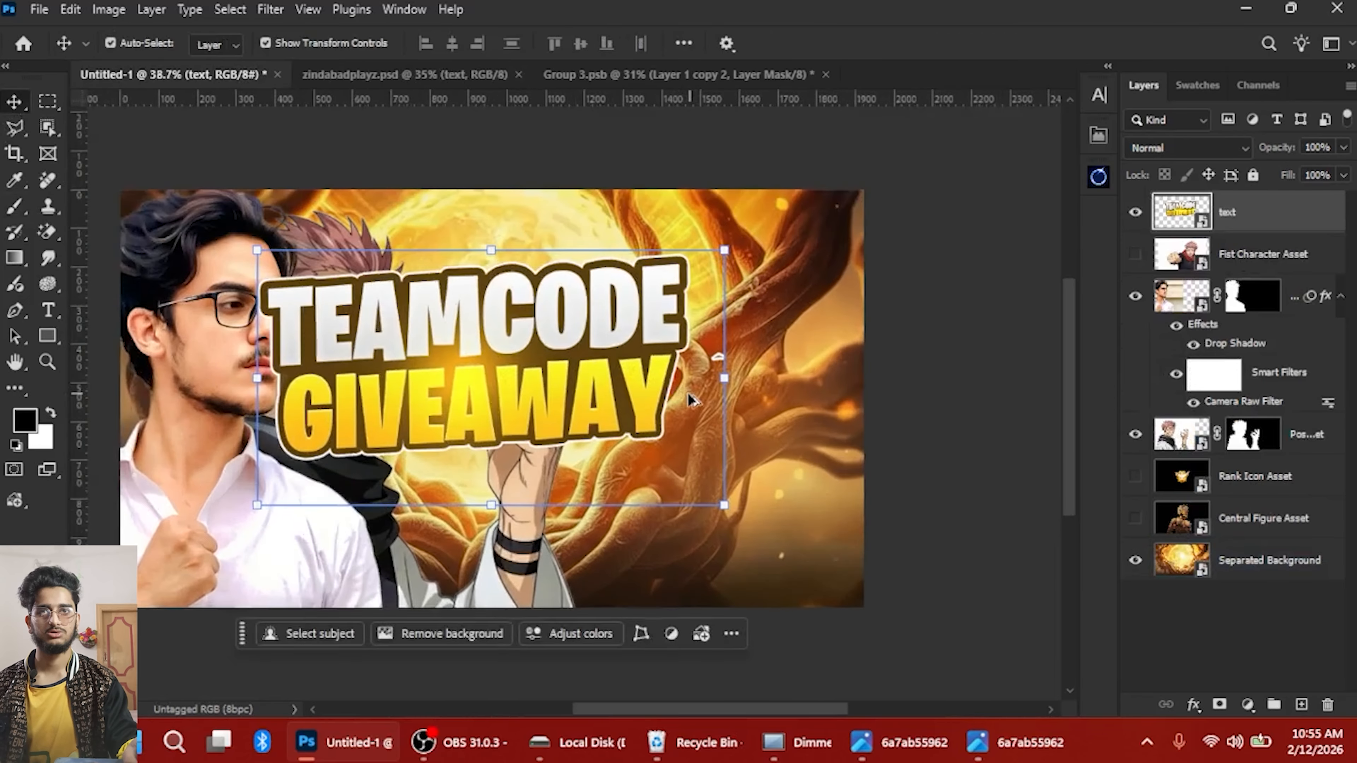
scroll(692, 400, up, 2)
drag(563, 371, 633, 372)
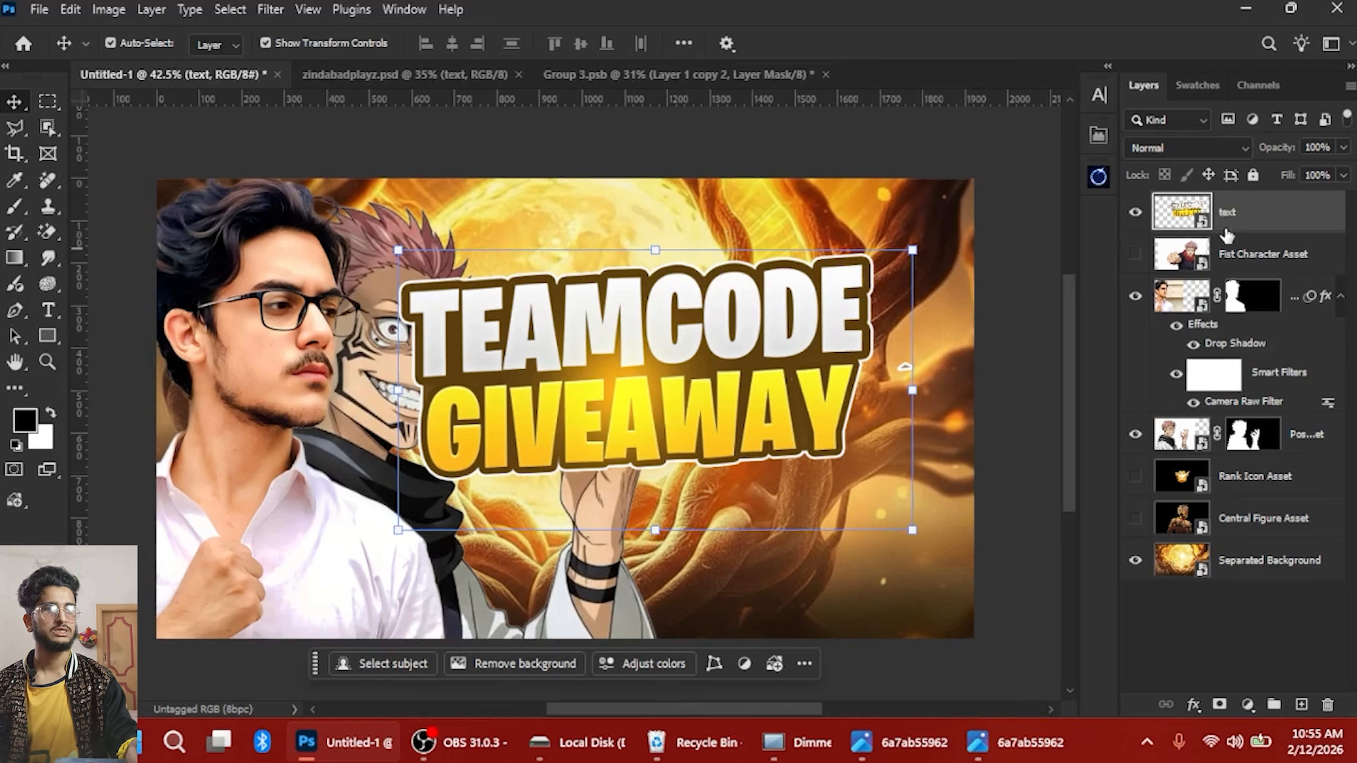
drag(1227, 236, 1286, 456)
scroll(735, 500, down, 1)
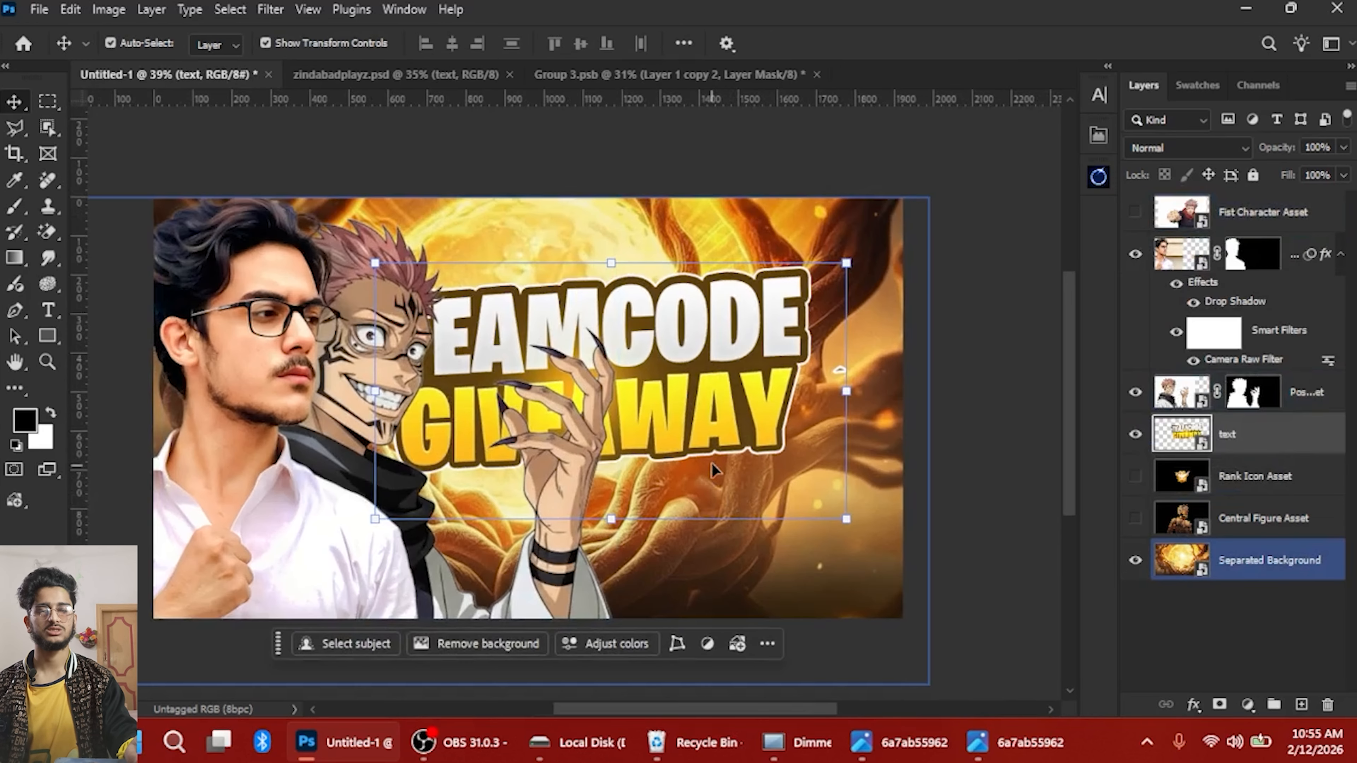
Free Transform the text layer to shift the title slightly farther right and up, to Y 312.04 px
key(ctrl+t)
mouse_move(684, 377)
mouse_down()
mouse_move(711, 379)
mouse_move(685, 374)
mouse_up()
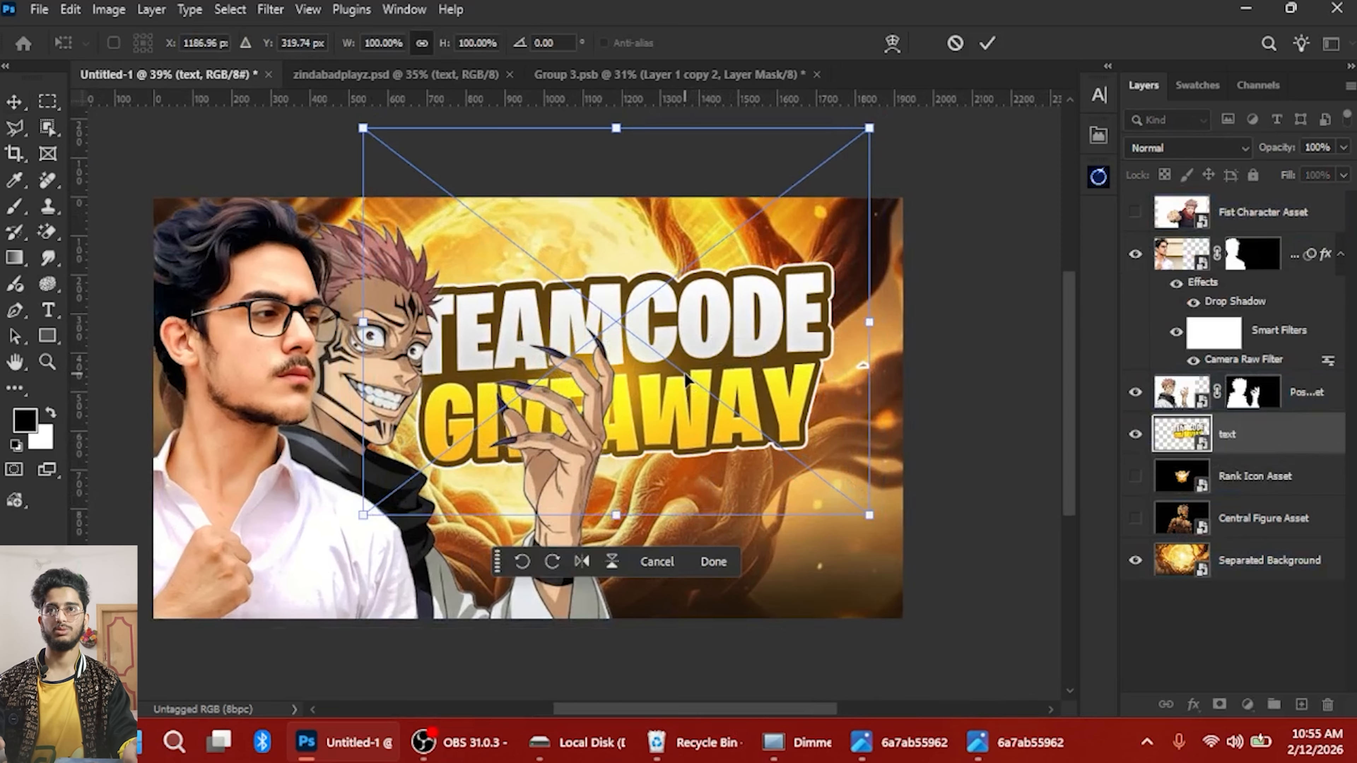
key(Right)
key(Right)
key(Up)
key(Up)
key(Up)
key(Return)
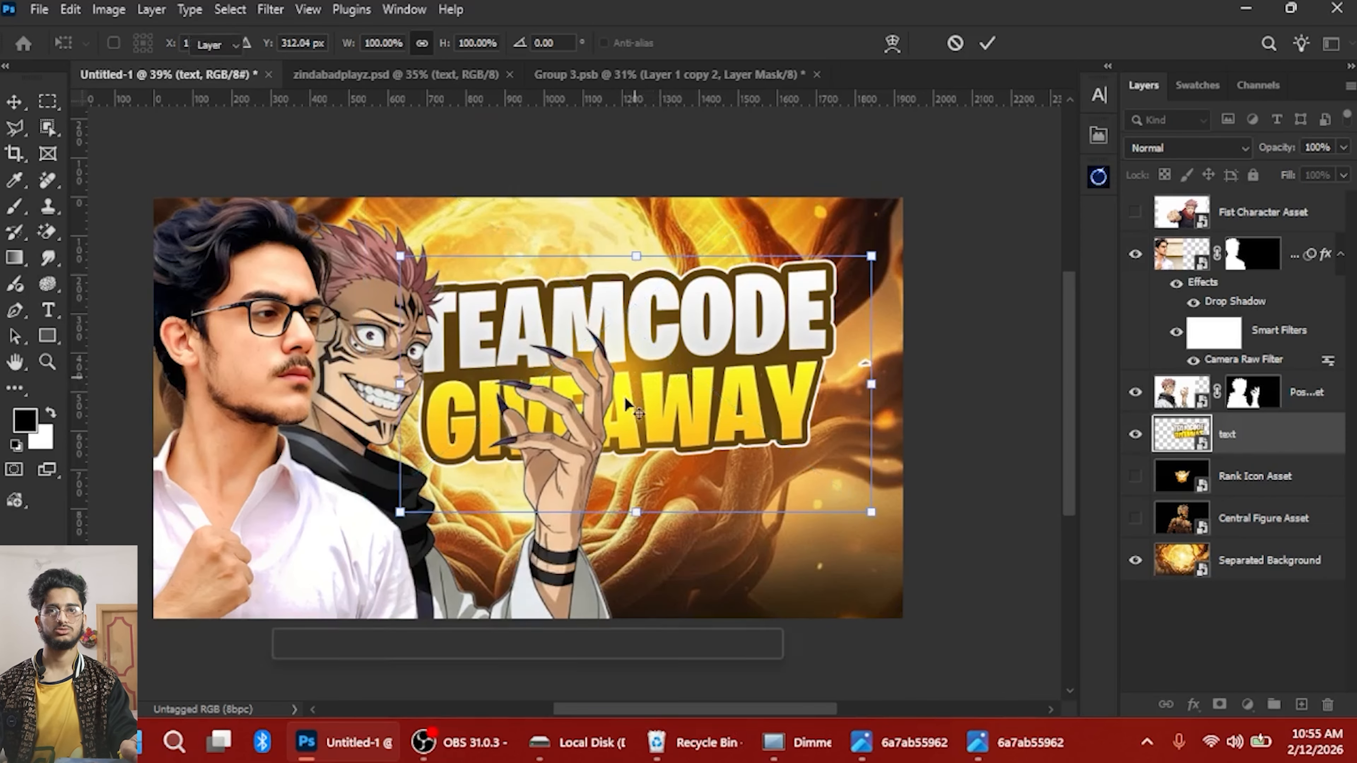
Shift the Possessed Character Asset layer slightly left so the anime character sits closer behind the portrait
click(1304, 396)
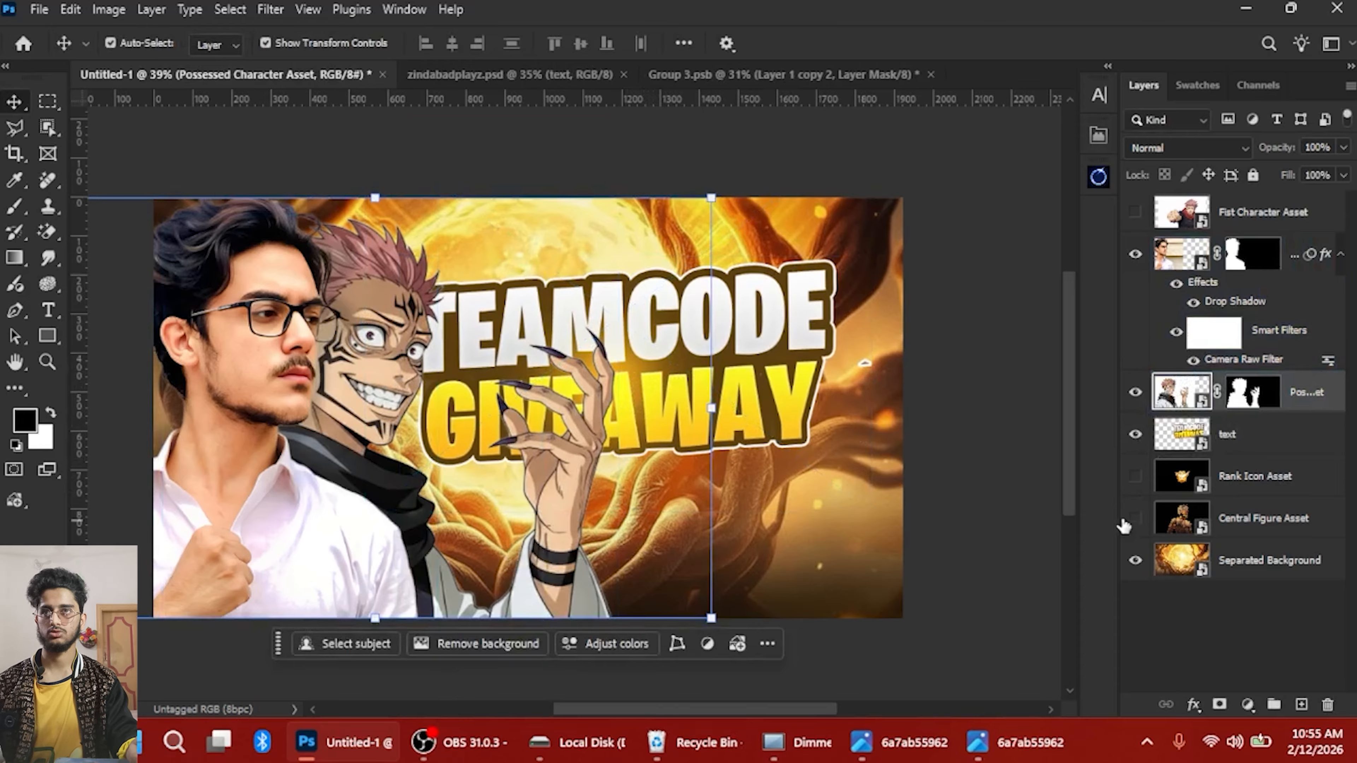
key(ctrl+t)
key(shift+Left)
key(shift+Left)
key(shift+Left)
key(shift+Left)
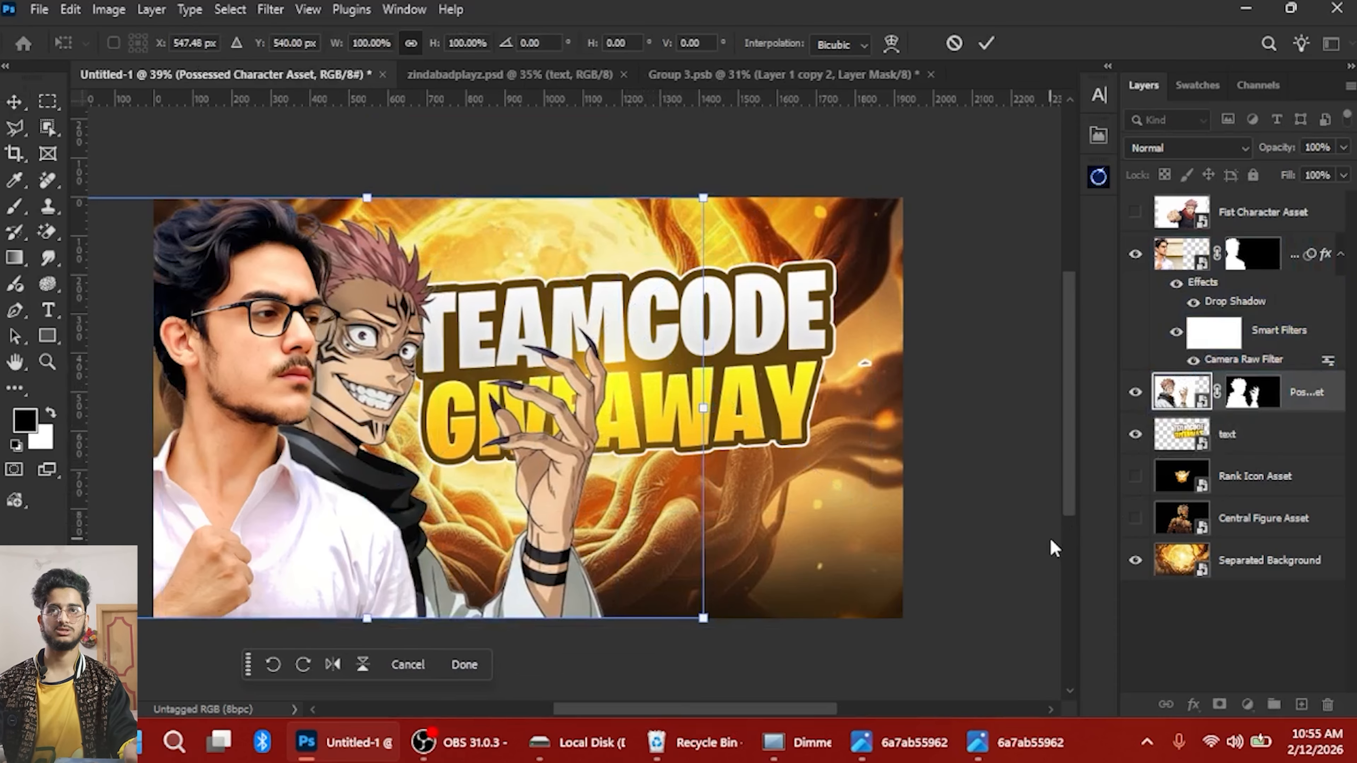
key(Return)
Nudge the portrait layer 16 px to the left, to X 151 px
click(1184, 257)
key(ctrl+t)
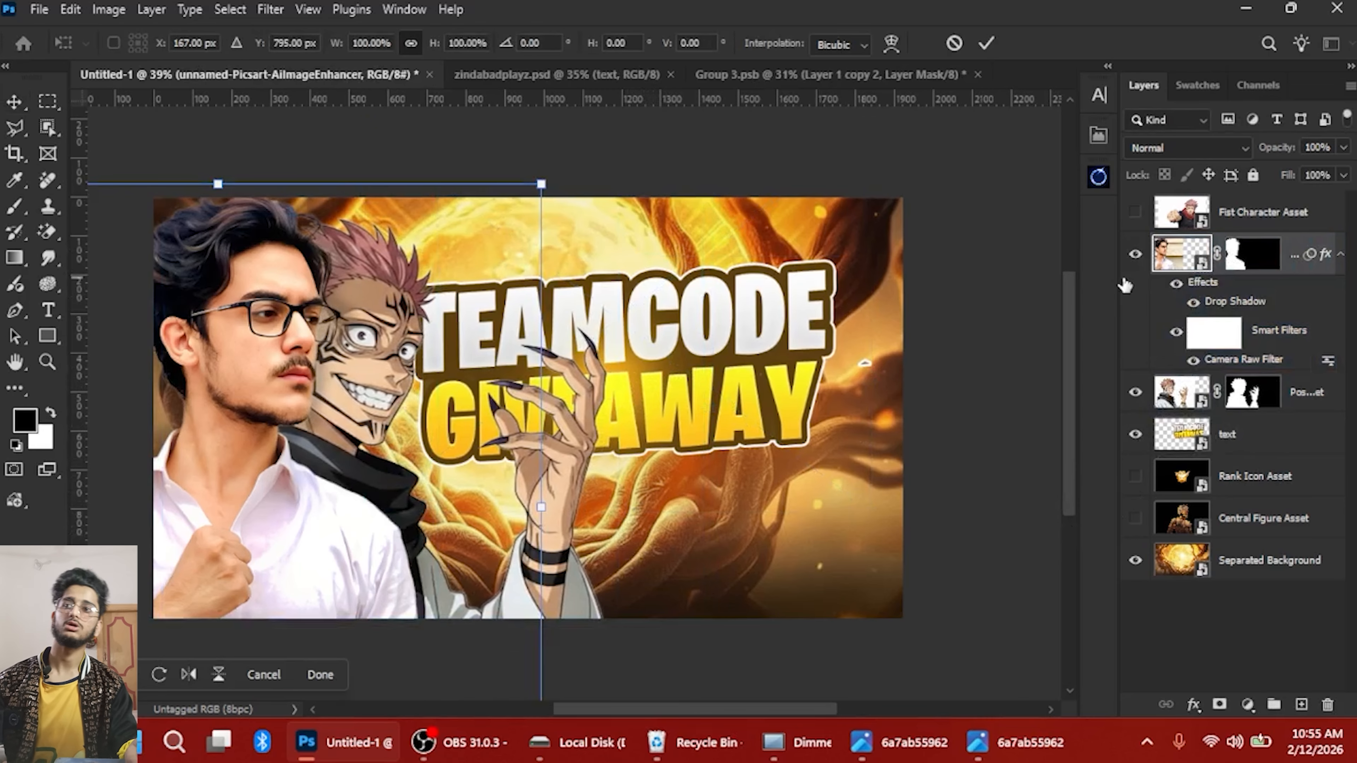
key(Left)
key(Left)
key(Left)
key(Left)
key(Left)
key(Left)
key(Left)
key(Left)
key(Left)
key(Left)
key(Left)
key(Left)
key(Left)
key(Left)
key(Left)
key(Left)
key(Return)
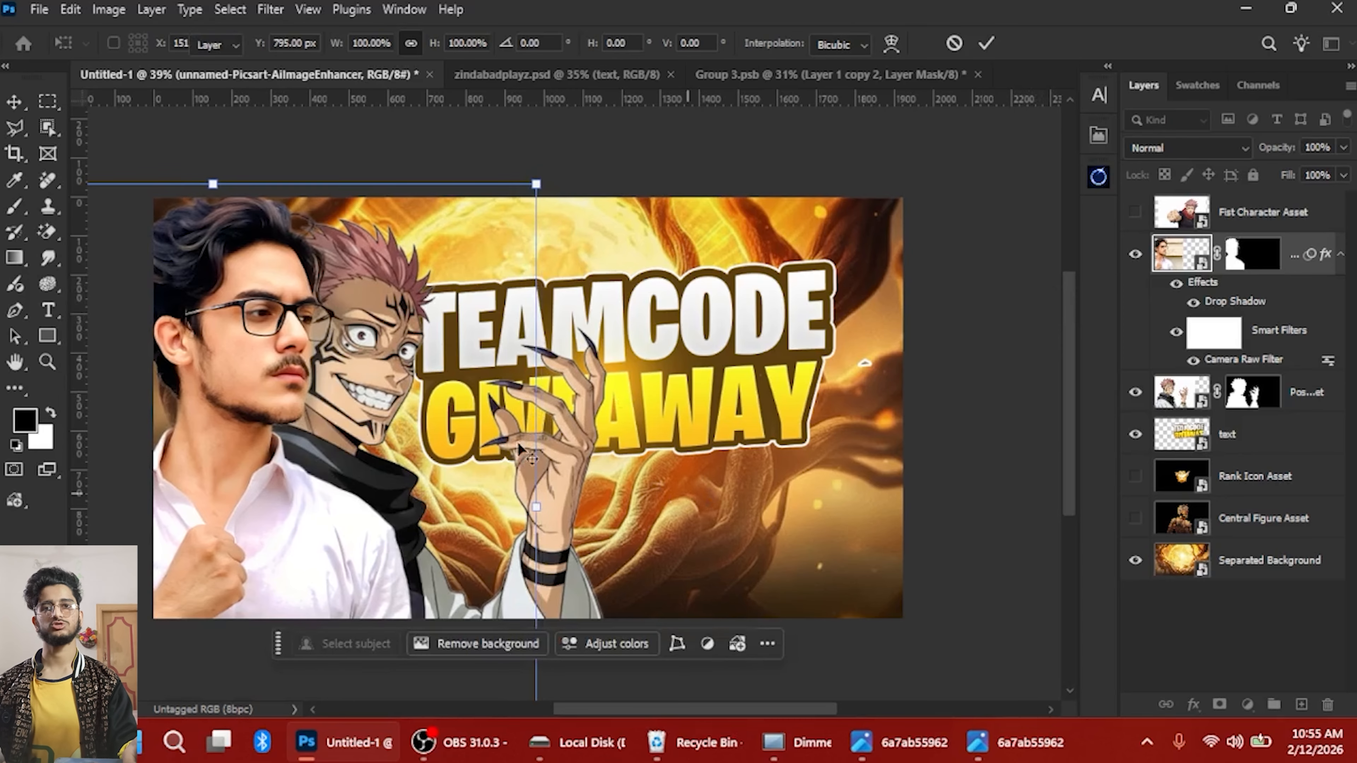
Duplicate the Possessed Character Asset layer and hide the duplicate
click(1235, 411)
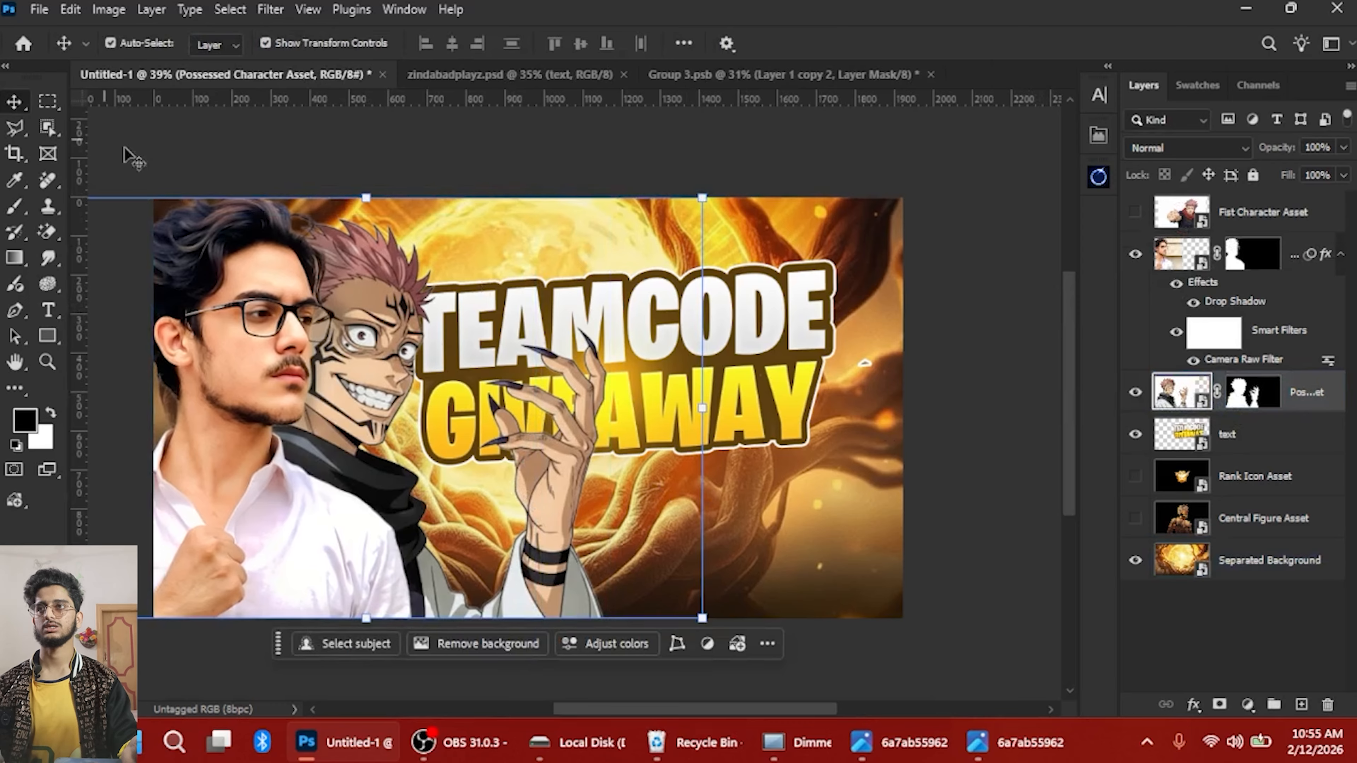
key(ctrl+j)
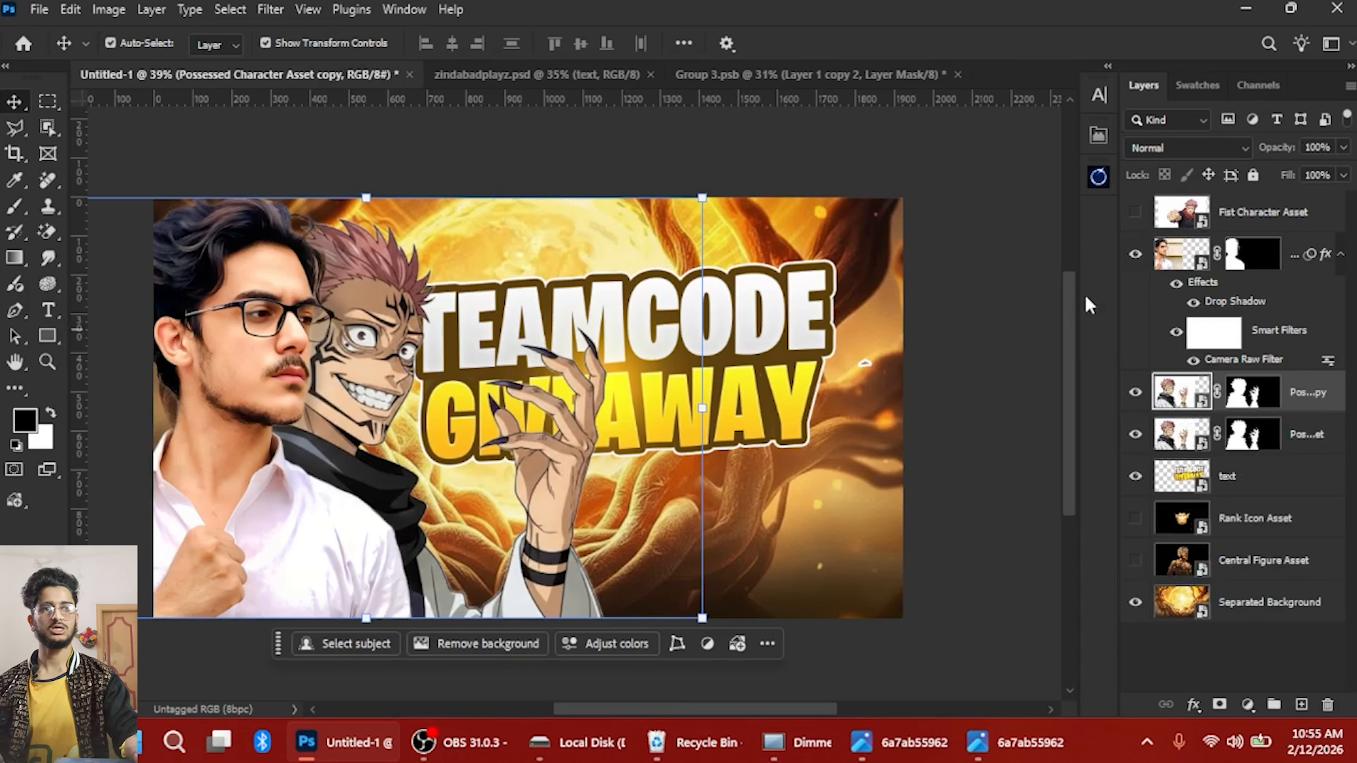
click(1136, 394)
click(1178, 440)
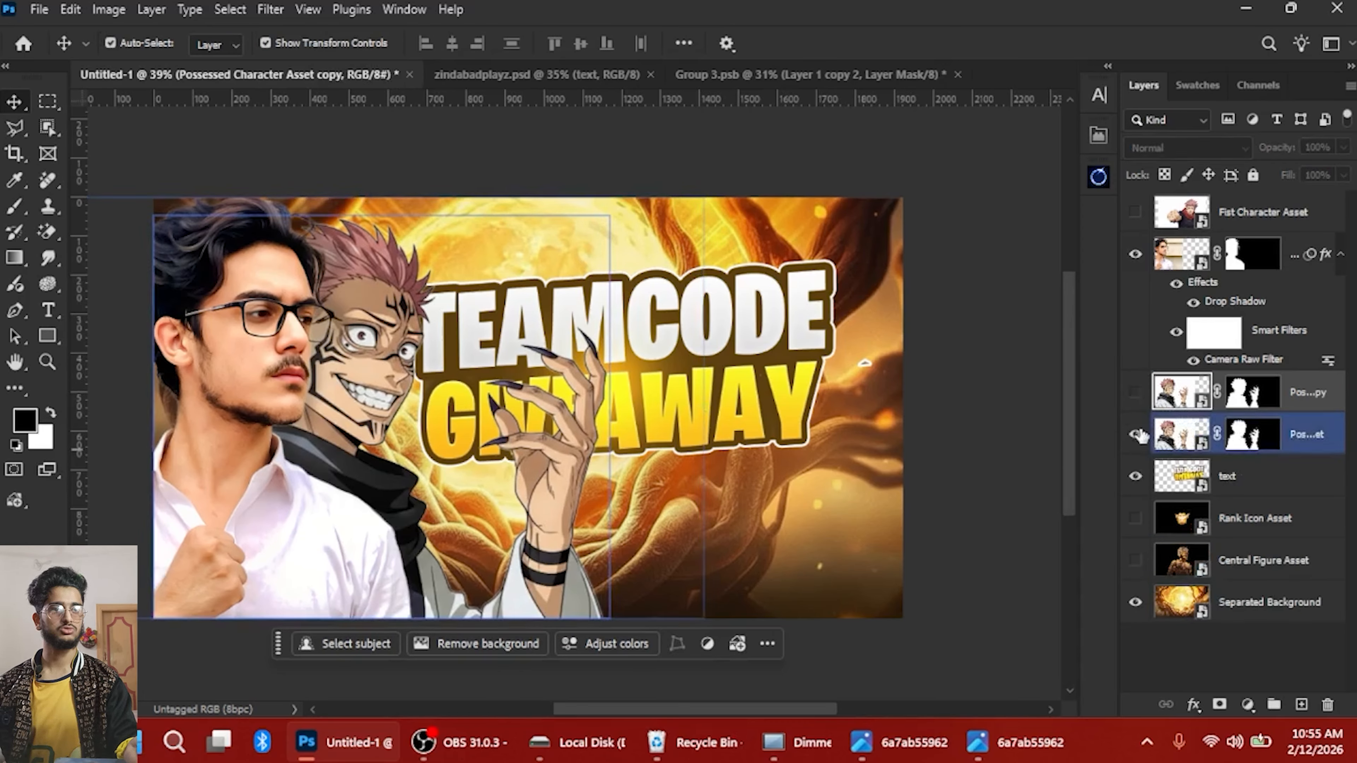
Target the original character's layer mask and outline the raised hand and sleeve with a Polygonal Lasso selection
click(1243, 442)
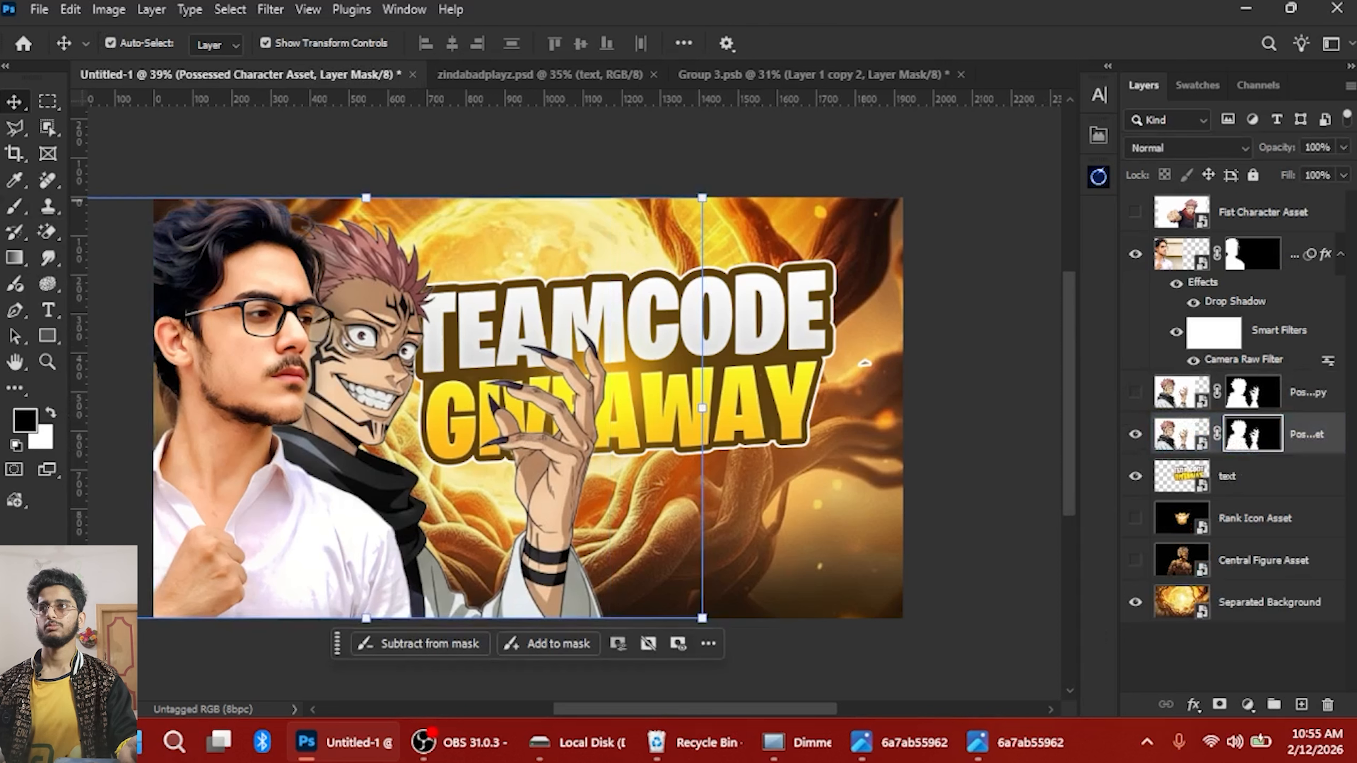
click(13, 128)
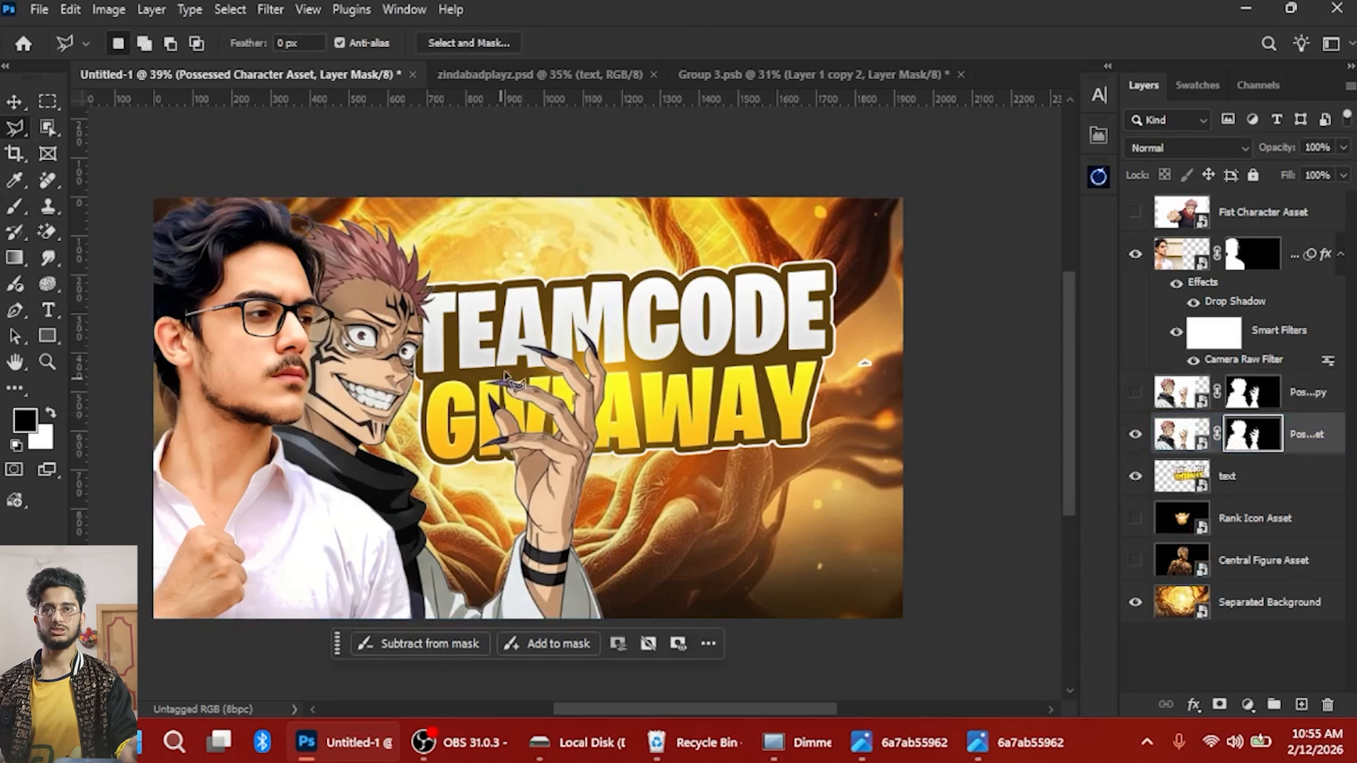
mouse_move(504, 347)
mouse_down()
mouse_move(474, 577)
mouse_move(456, 575)
mouse_move(483, 624)
mouse_move(542, 655)
mouse_move(642, 662)
mouse_move(673, 632)
mouse_move(655, 353)
mouse_move(618, 291)
mouse_move(537, 289)
mouse_move(515, 324)
mouse_up()
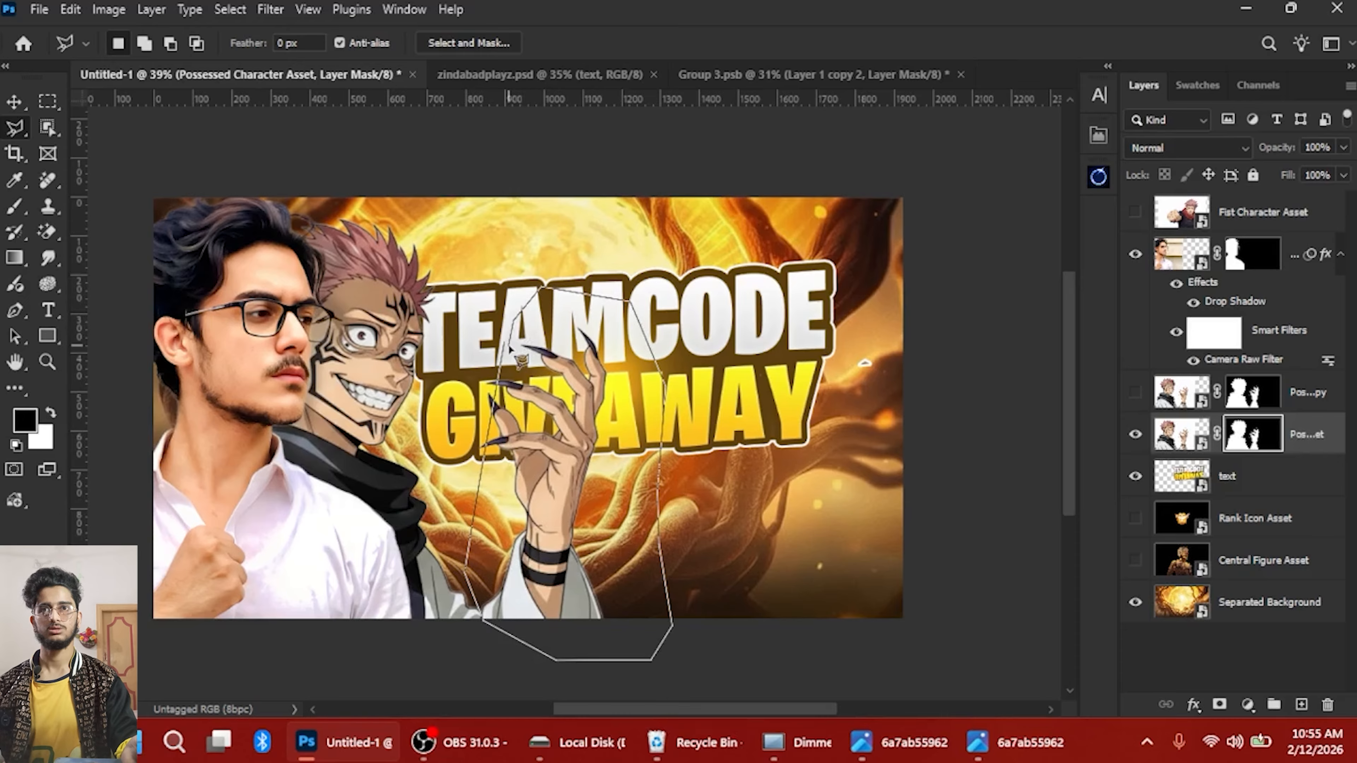
drag(507, 345, 512, 349)
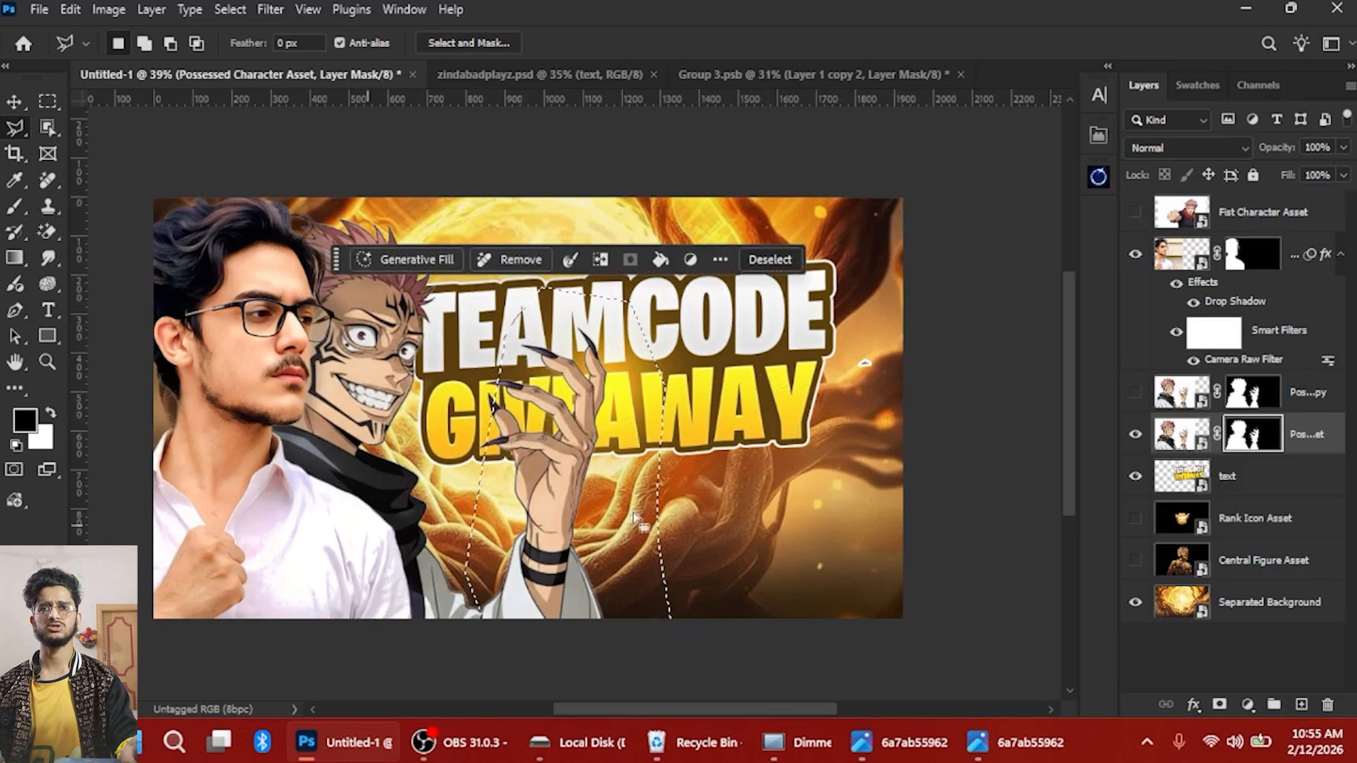
Fill the selected hand area with black on the original character's mask, deselect, and clear the stray remnants over the title
key(b)
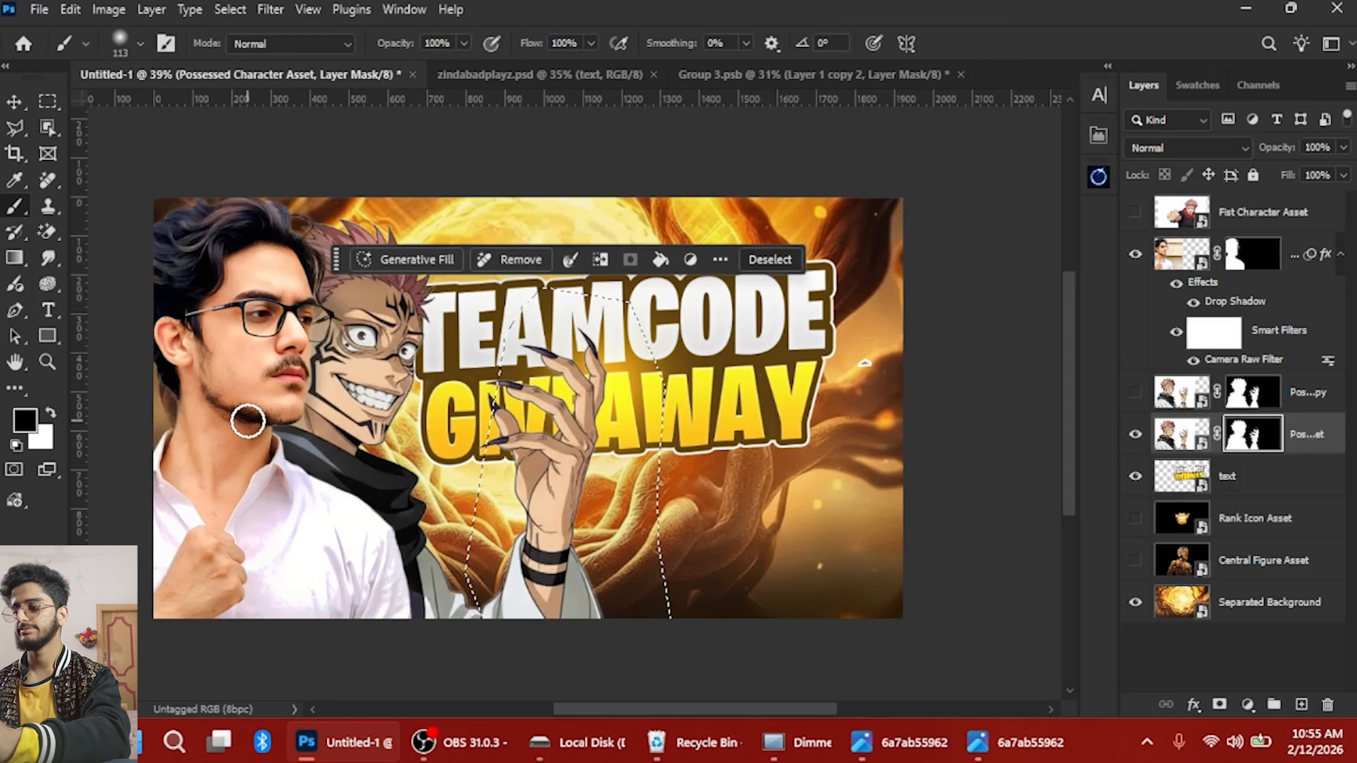
key(alt+Delete)
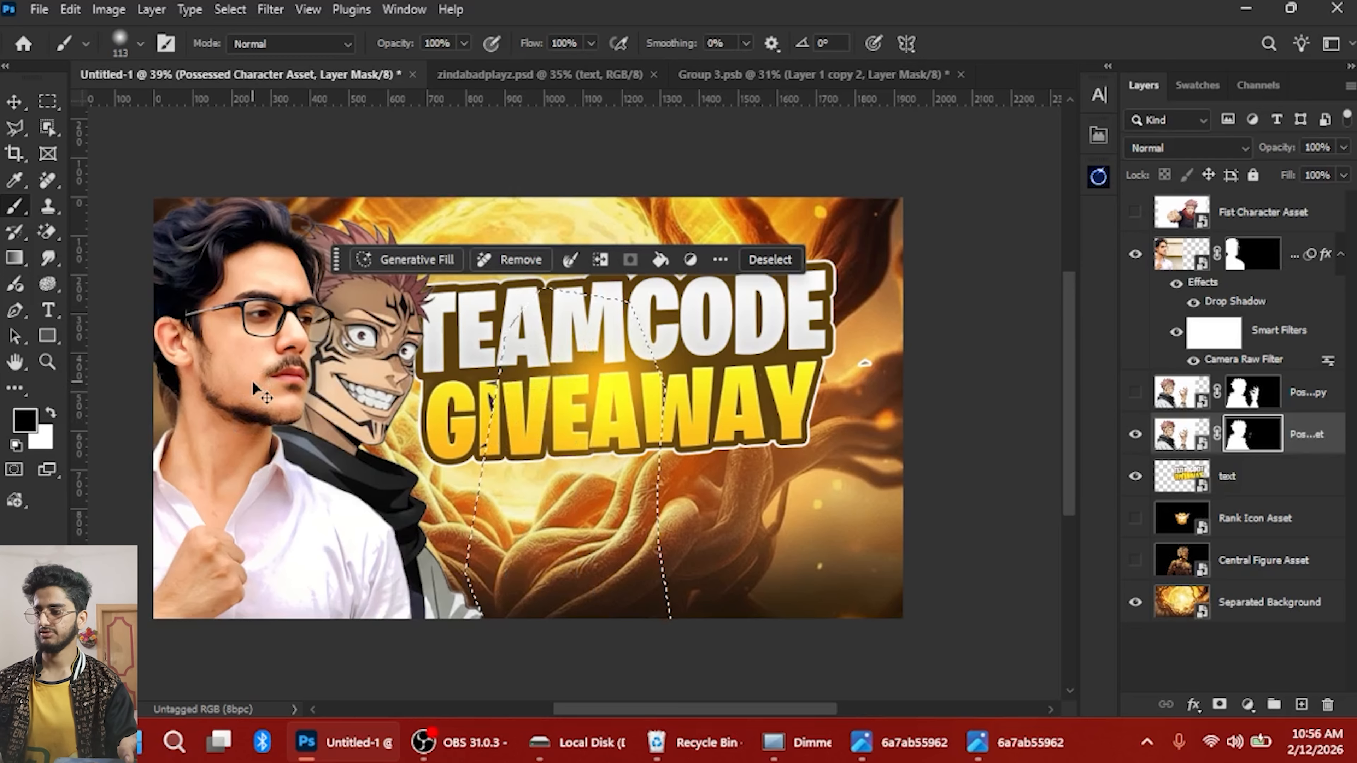
key(ctrl+d)
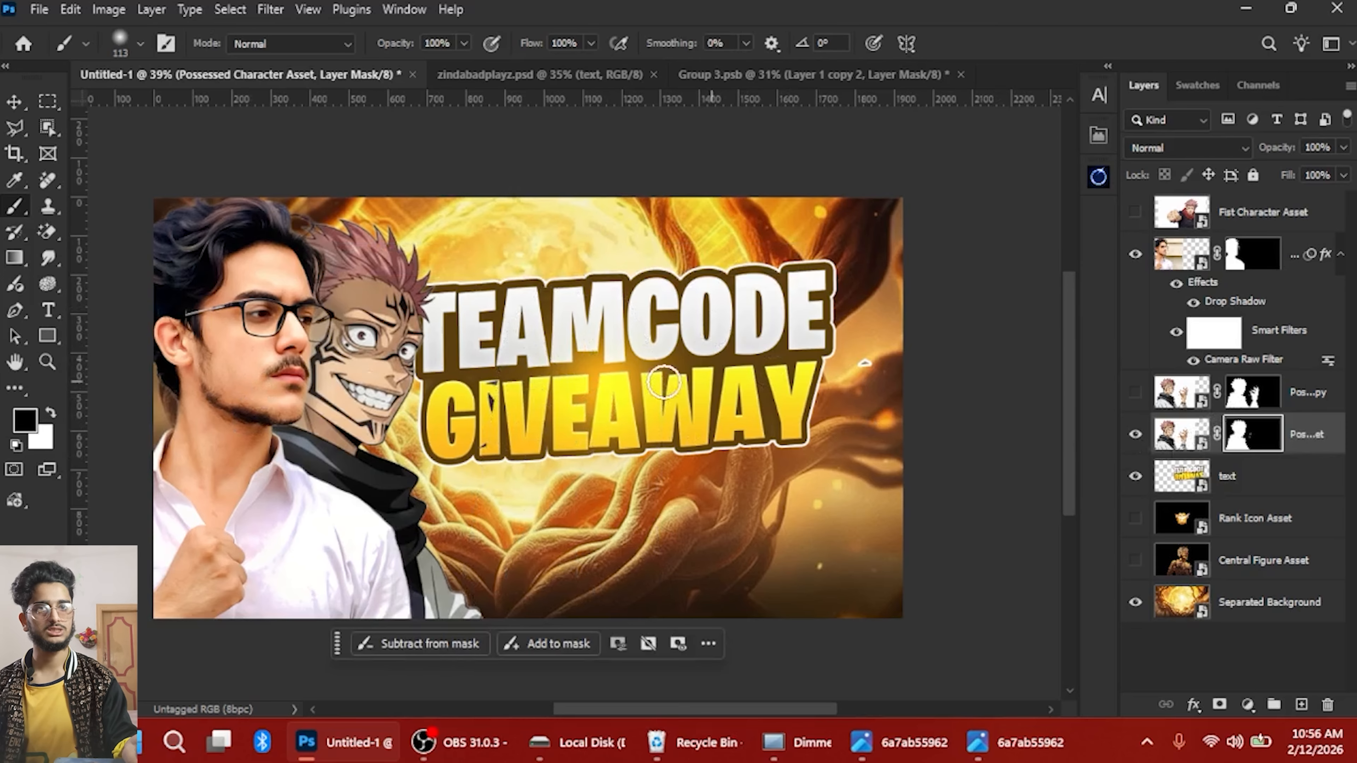
scroll(561, 398, up, 2)
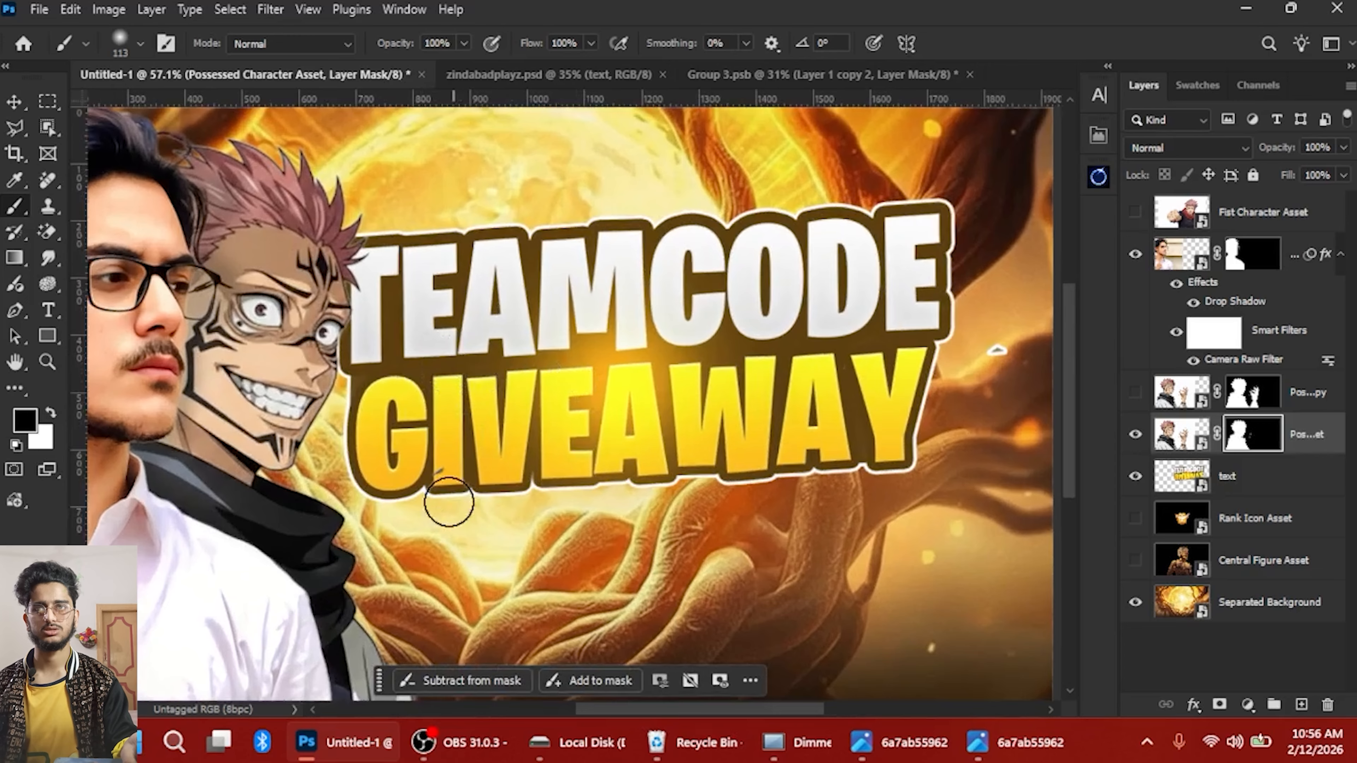
scroll(449, 503, down, 3)
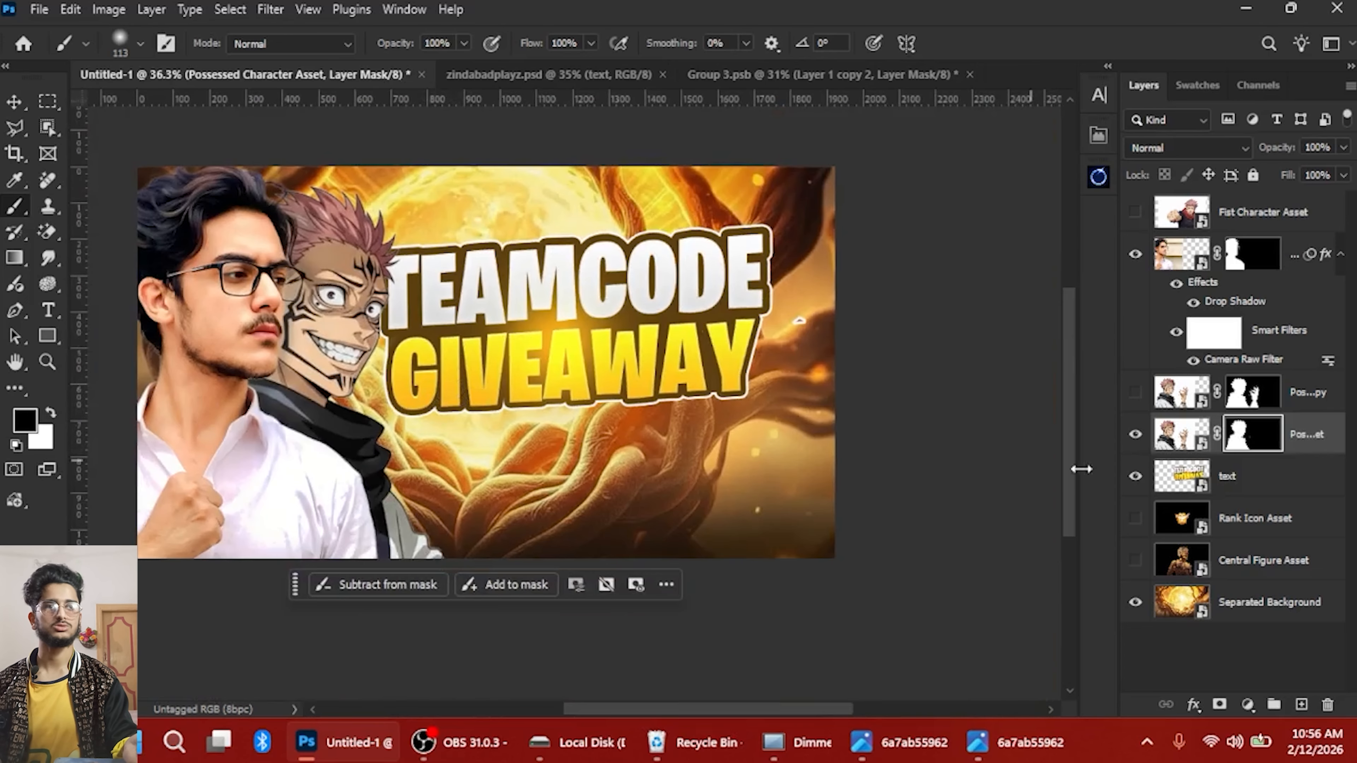
Load the original character's mask as a selection and black it out on the duplicate's mask, so the duplicate keeps only the hand
ctrl+click(1251, 437)
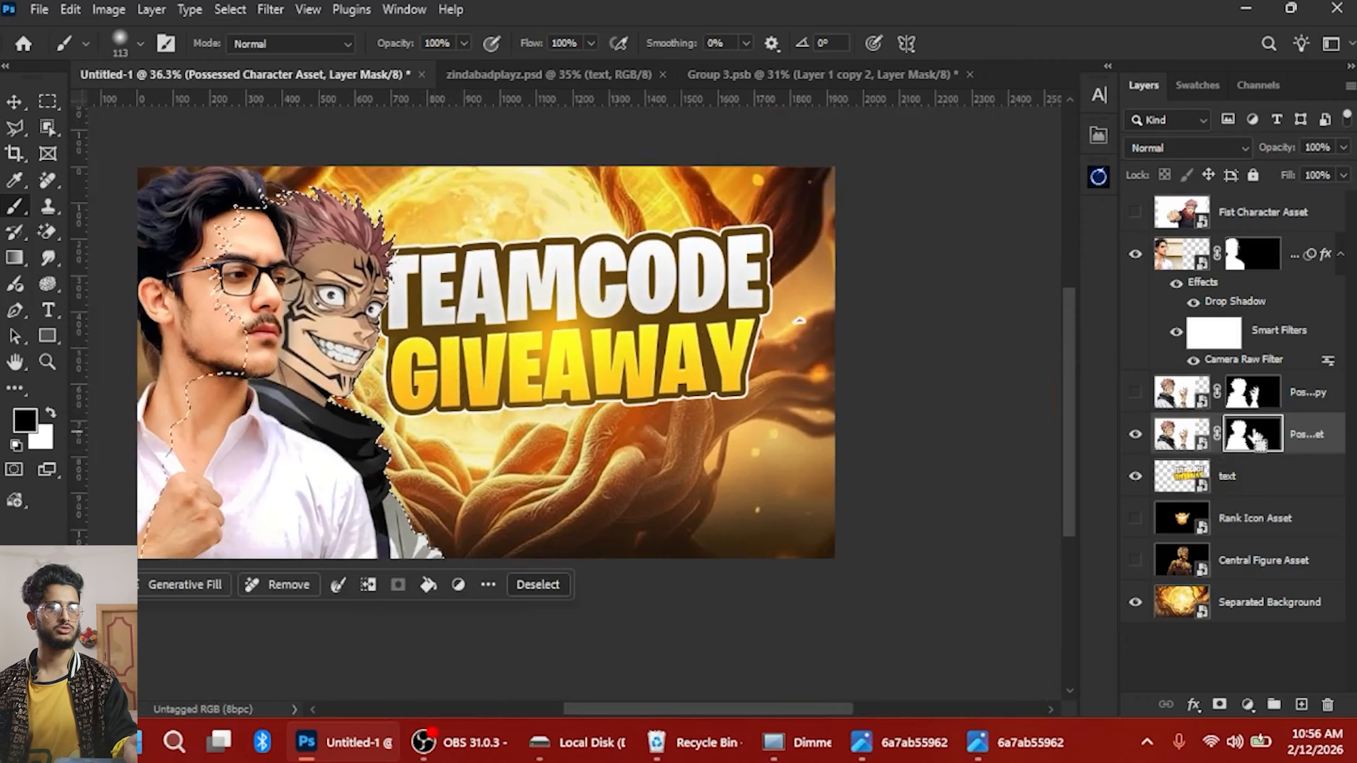
click(1136, 392)
click(1178, 398)
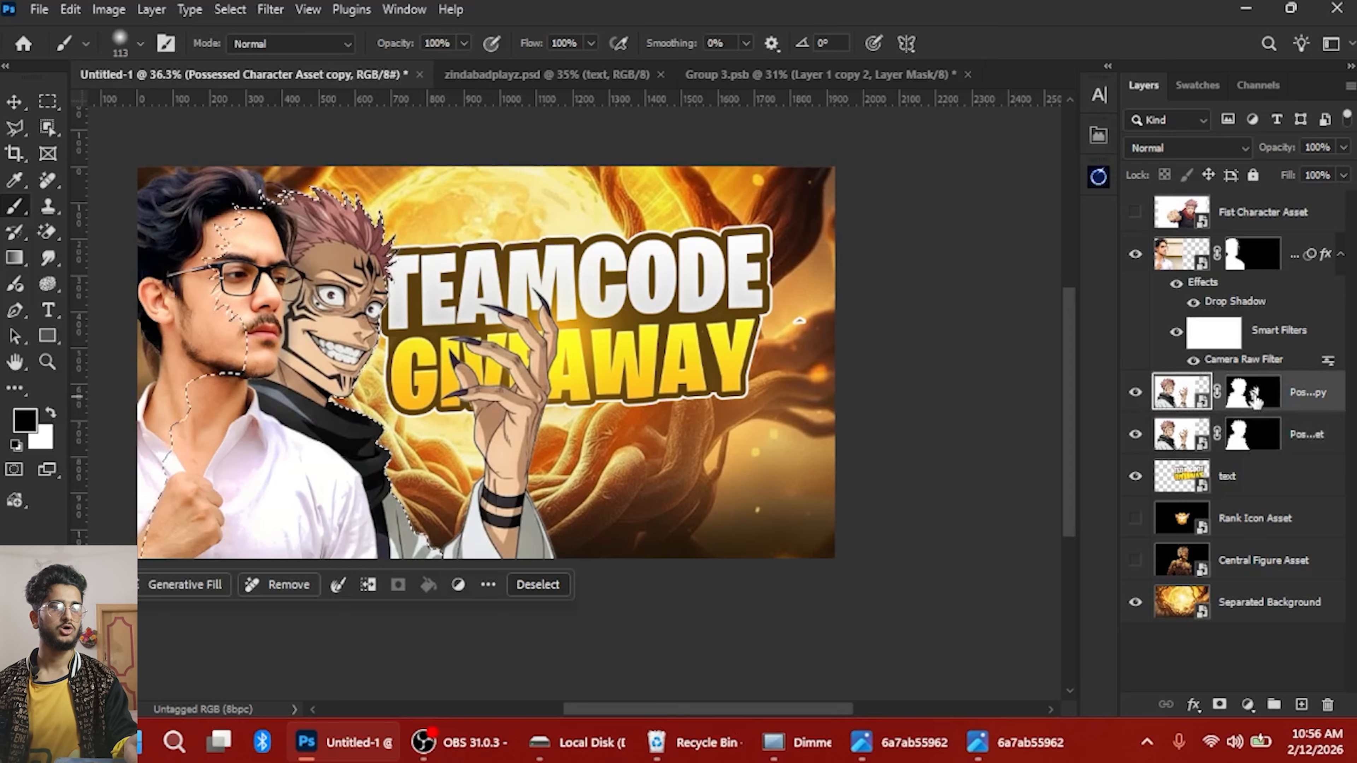
click(1257, 405)
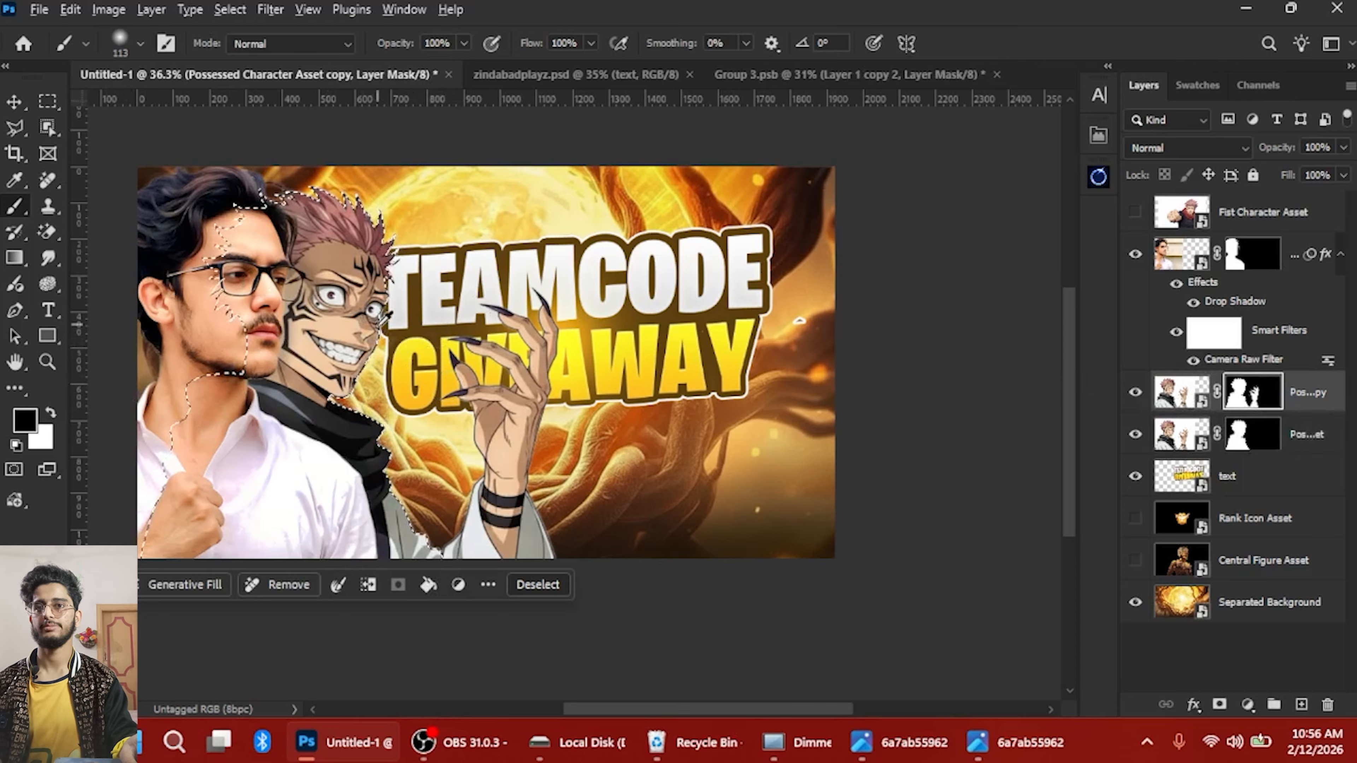
key(alt+BackSpace)
key(ctrl+d)
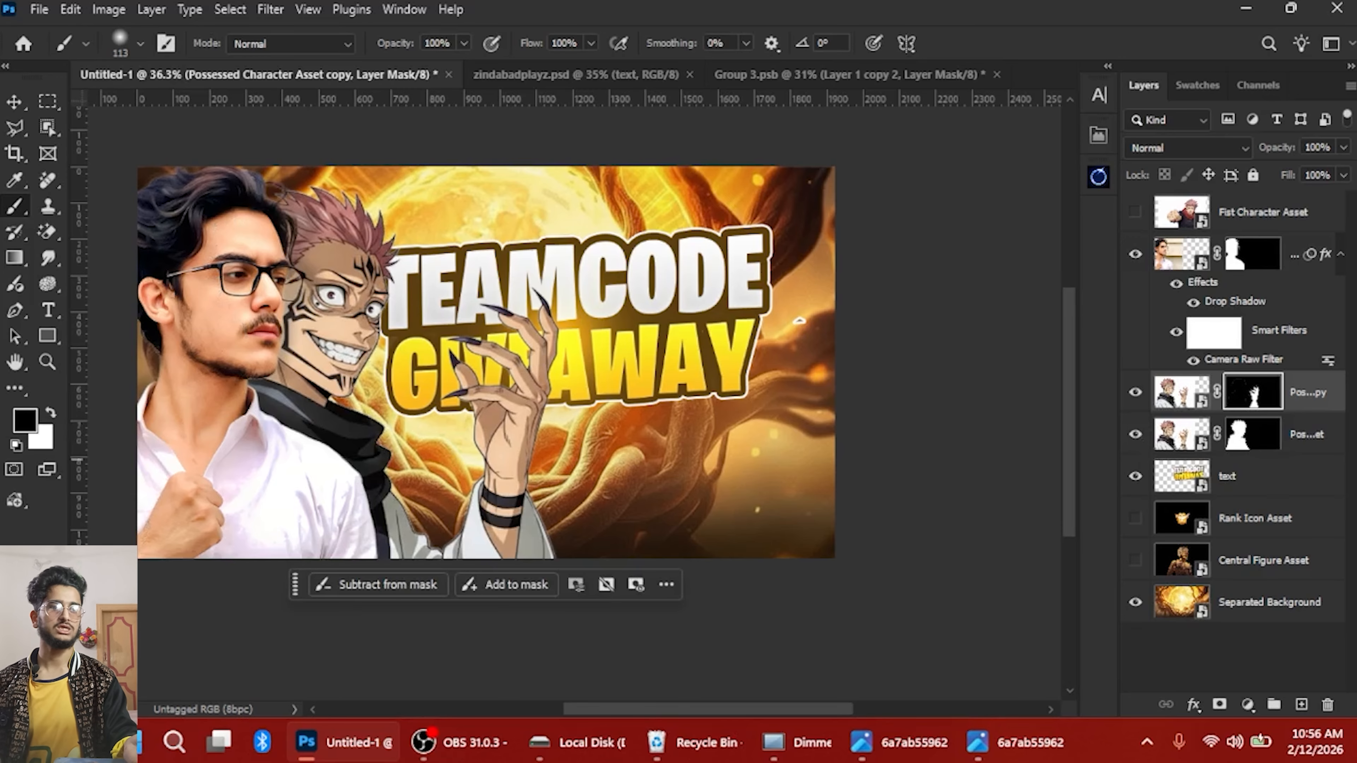
click(1136, 434)
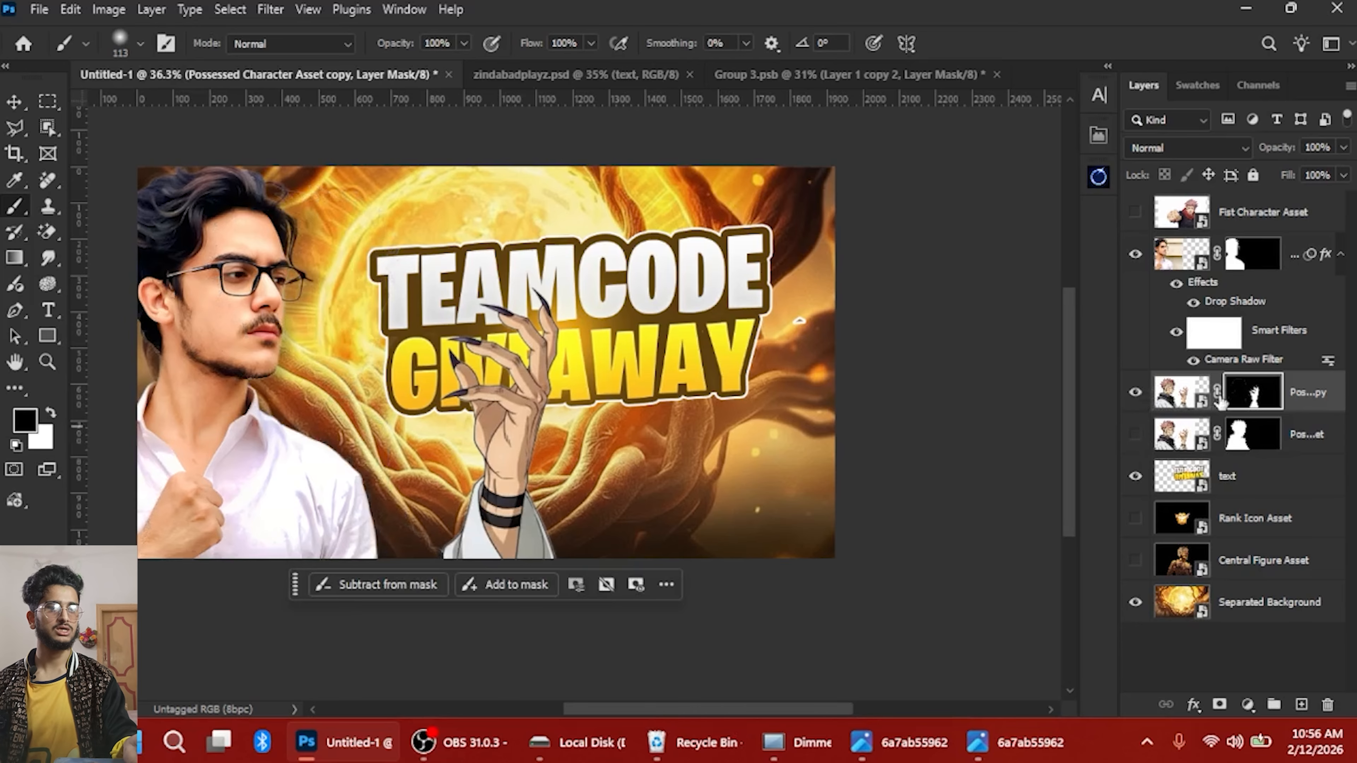
click(1136, 434)
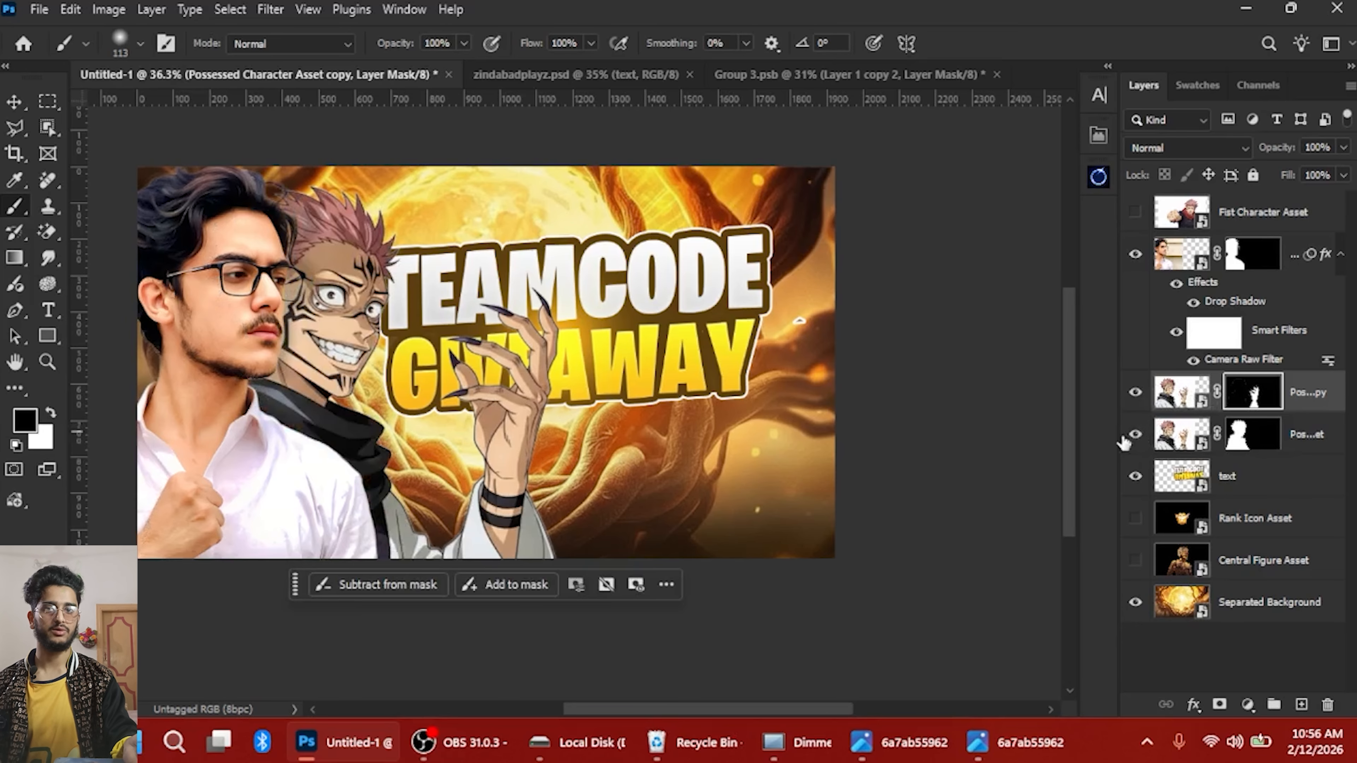
Place the hand layer, Possessed Character Asset copy, beneath the text layer
scroll(510, 516, down, 2)
drag(733, 265, 794, 231)
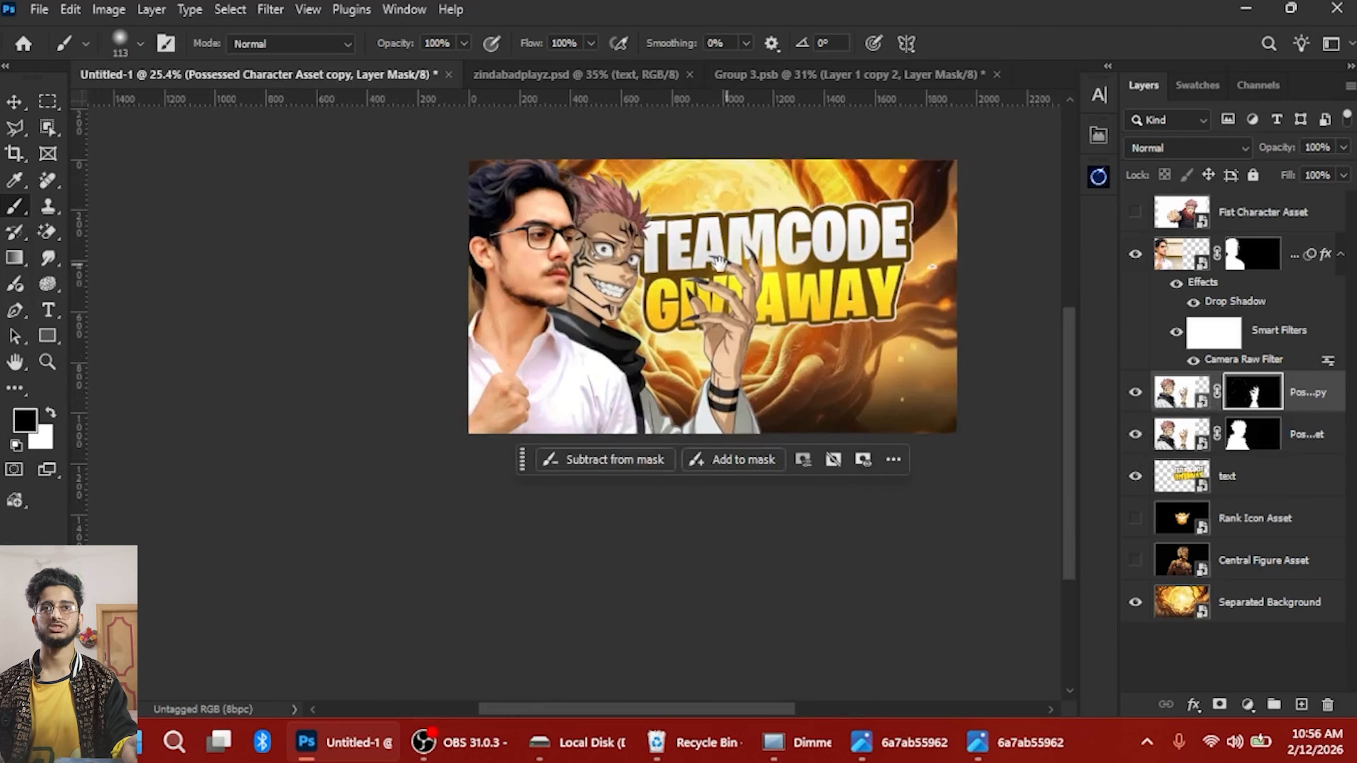
drag(668, 298, 554, 349)
key(v)
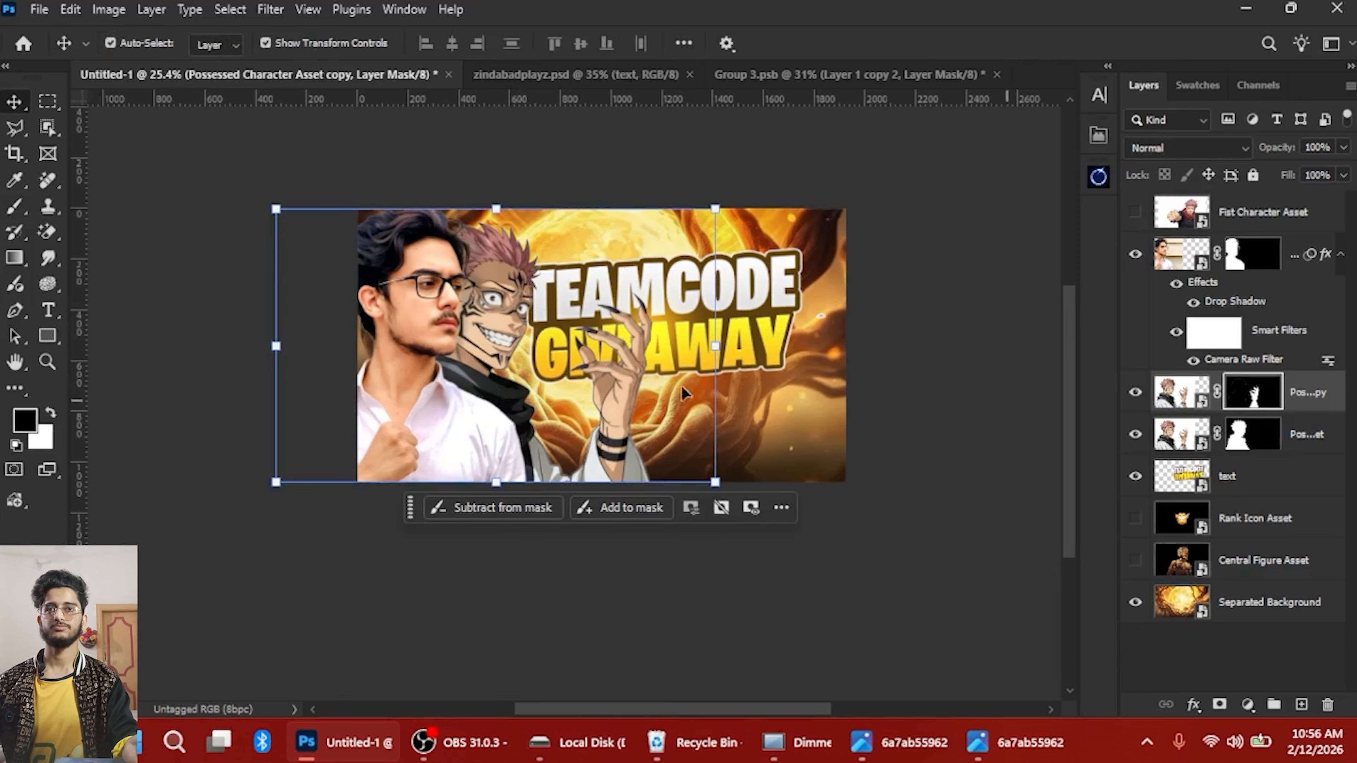
scroll(668, 385, up, 2)
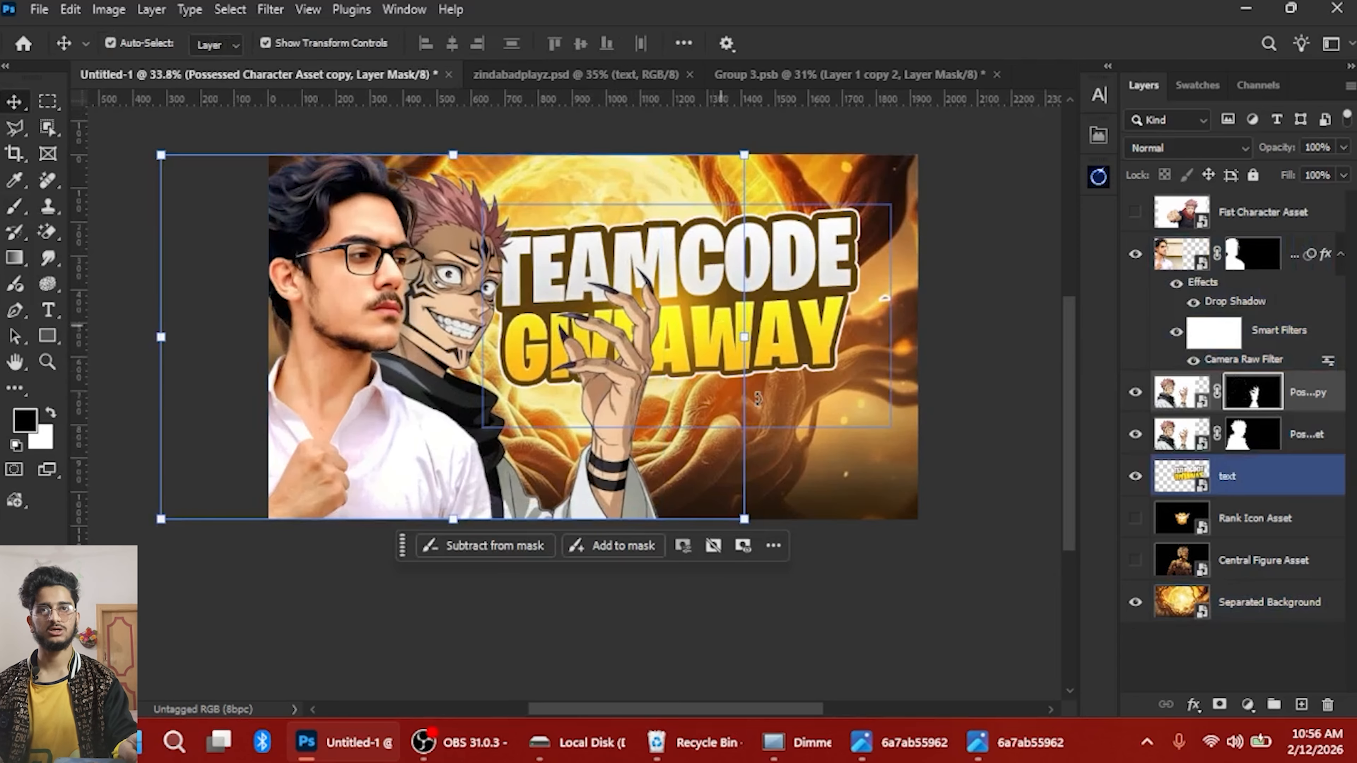
key(ctrl+t)
key(Escape)
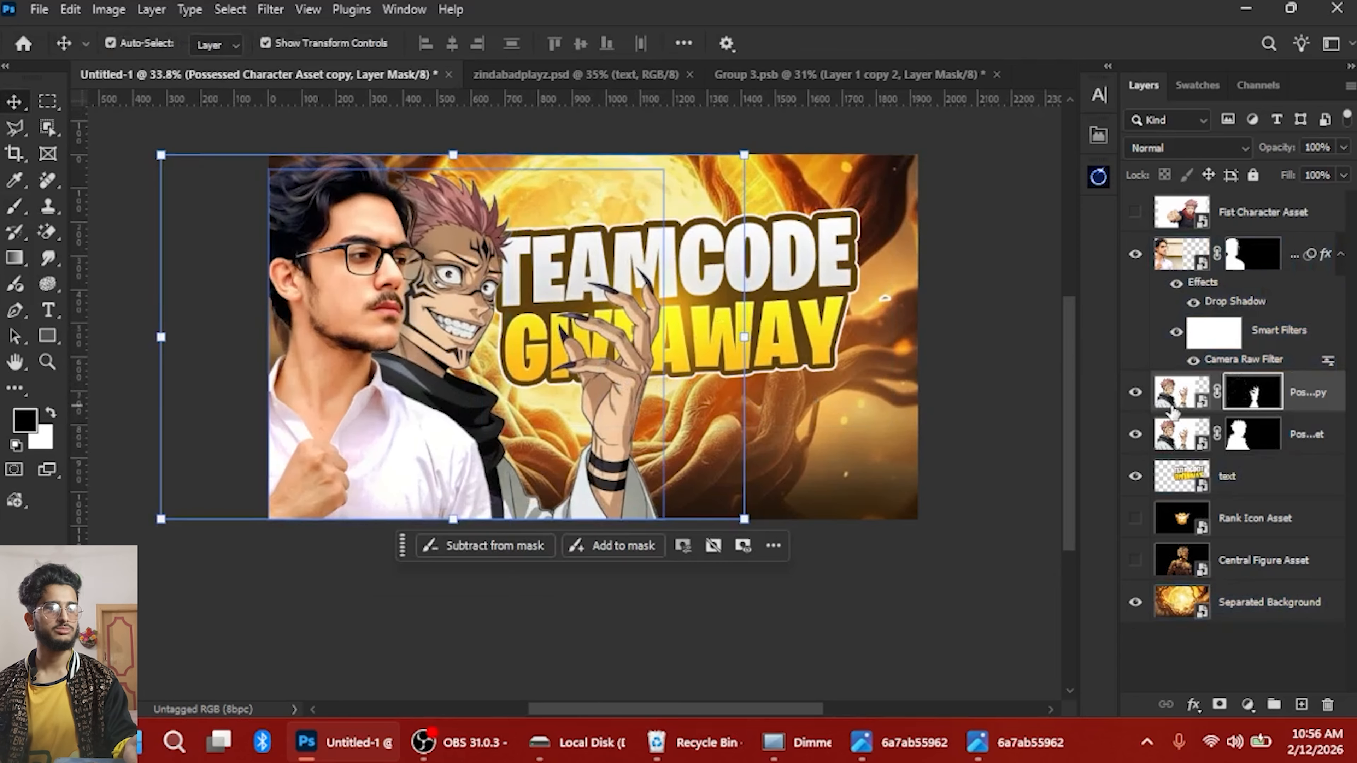
drag(1174, 411, 1178, 487)
Free Transform the hand layer horizontally toward the anime character, to X 372.50 px
key(ctrl+t)
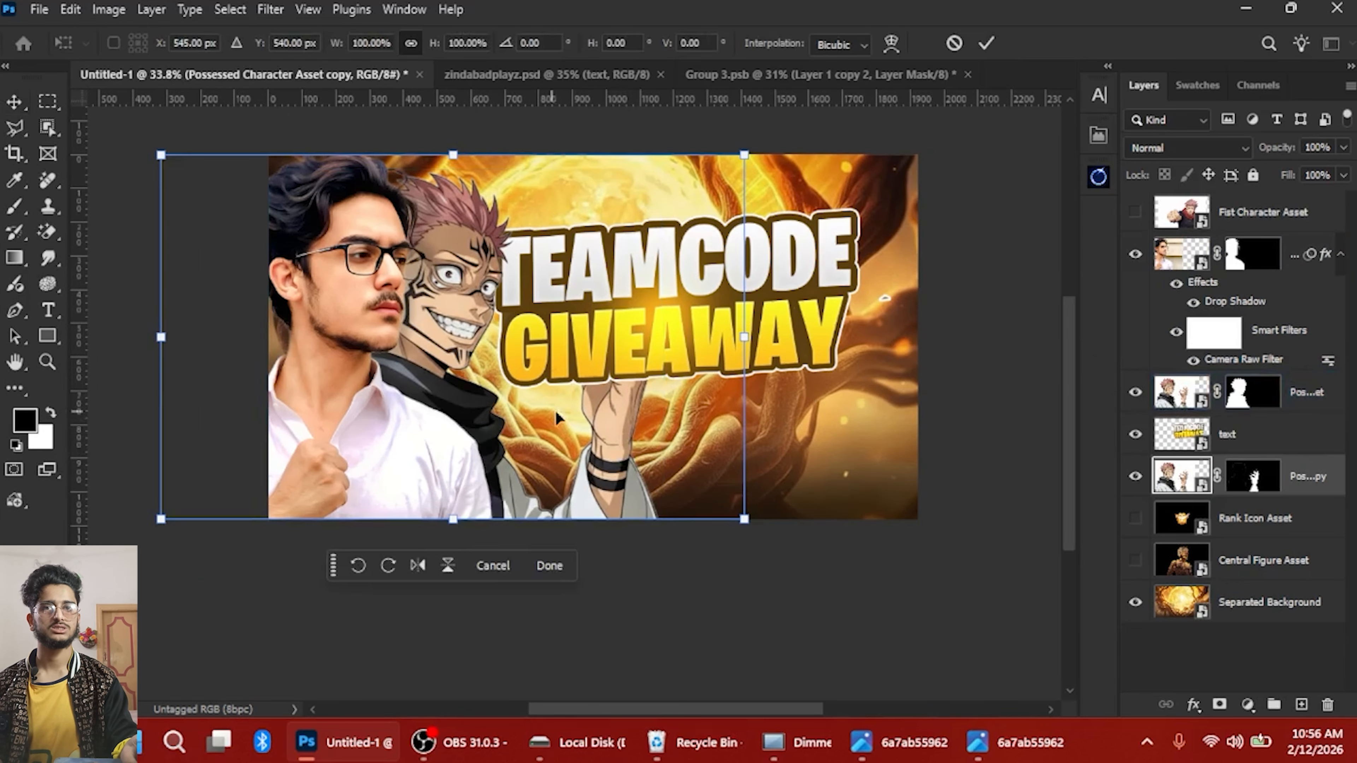
drag(610, 439, 550, 441)
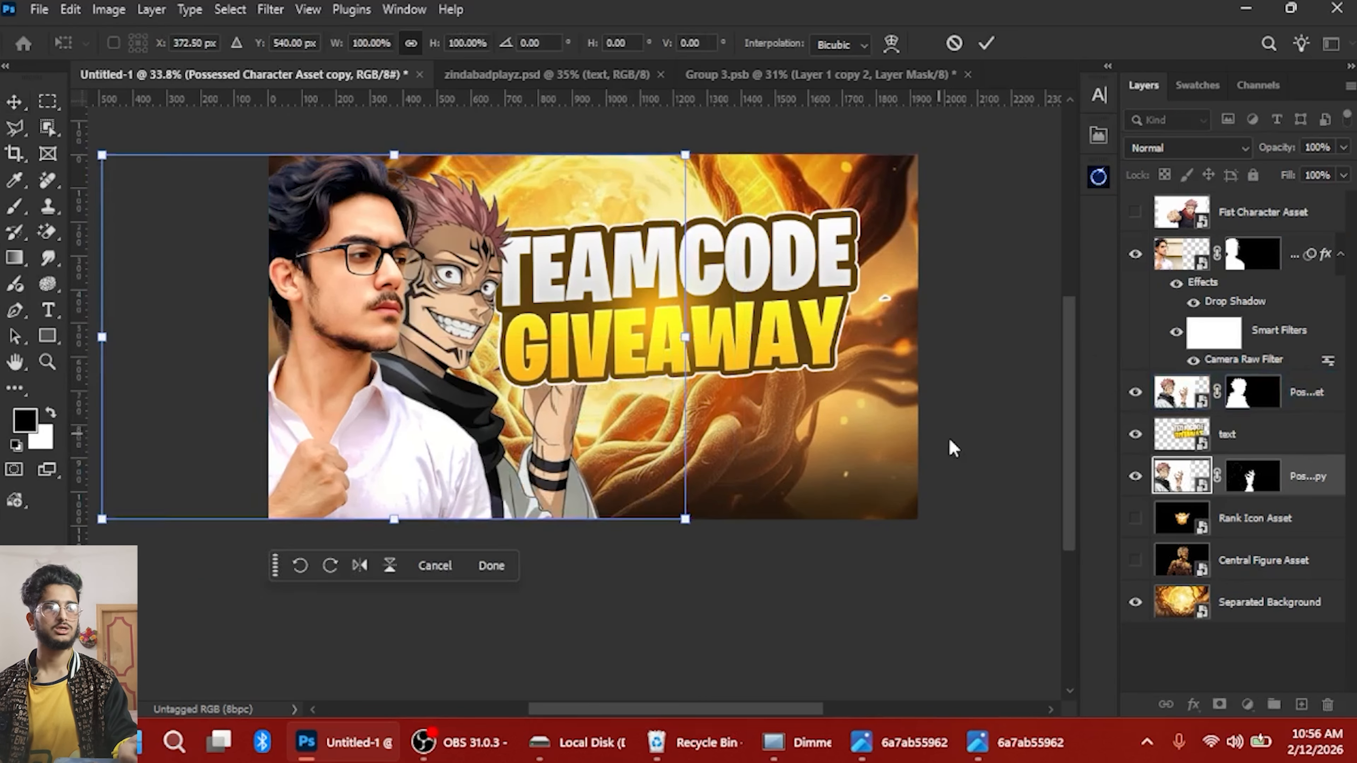
key(Return)
Bring the hand layer above the text layer, then Free Transform it to X 579.54, Y 624.50 px with 17.84° rotation beneath GIVEAWAY
drag(1138, 478, 1155, 431)
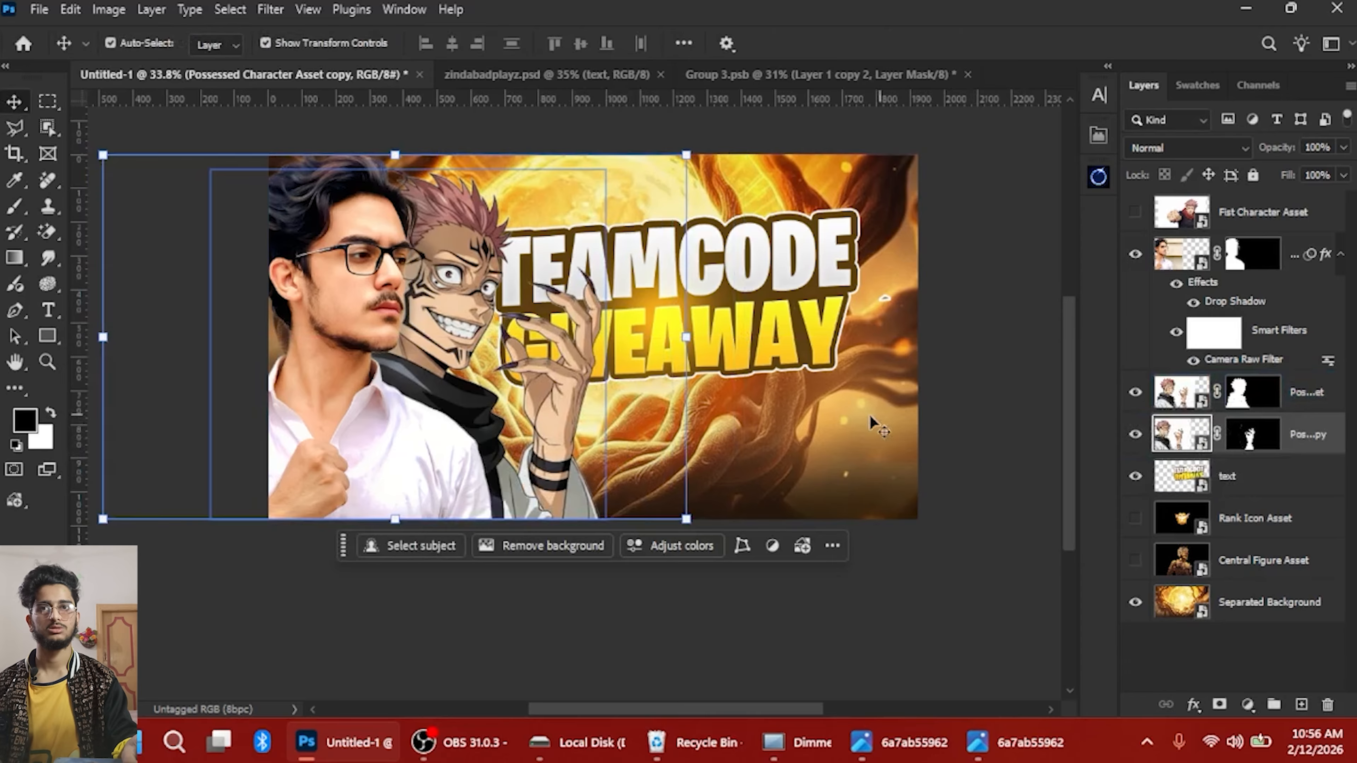
drag(530, 423, 569, 483)
key(ctrl+t)
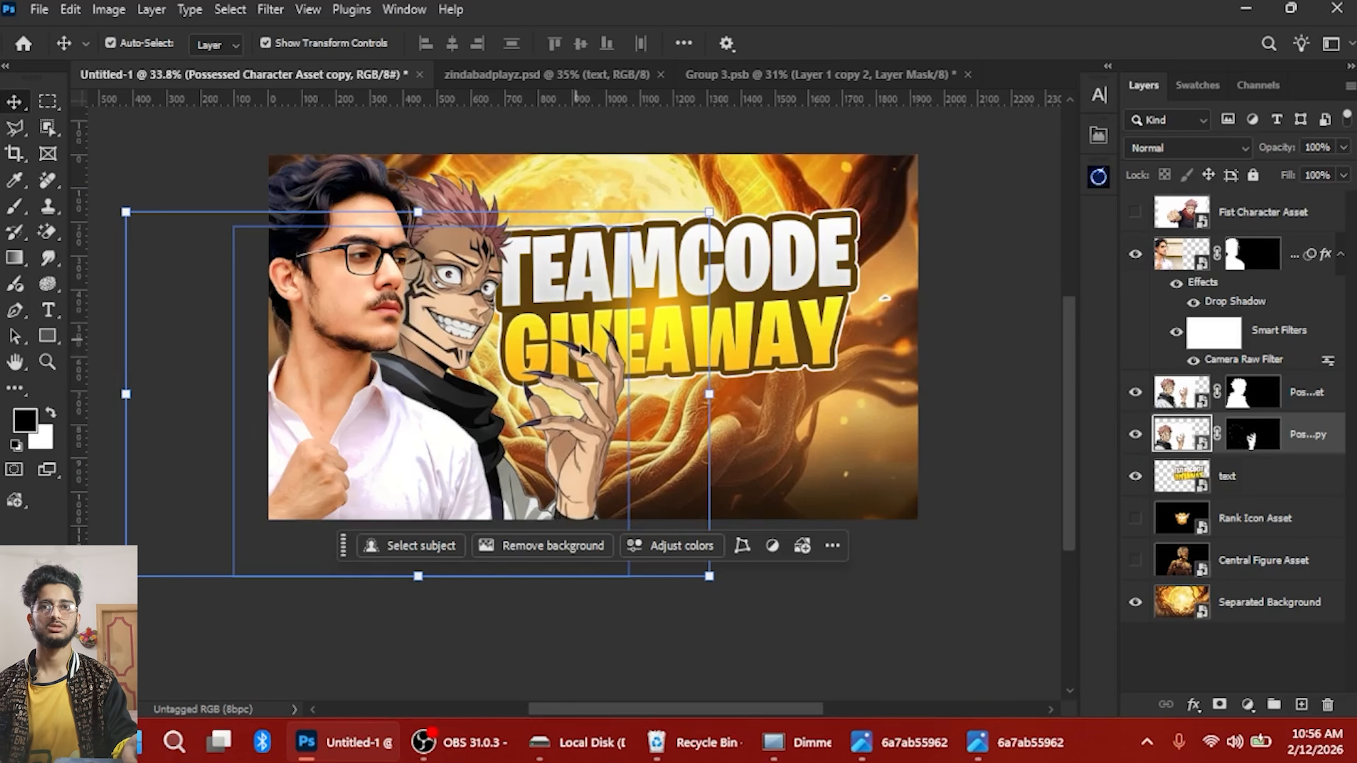
drag(739, 296, 754, 398)
drag(606, 478, 661, 440)
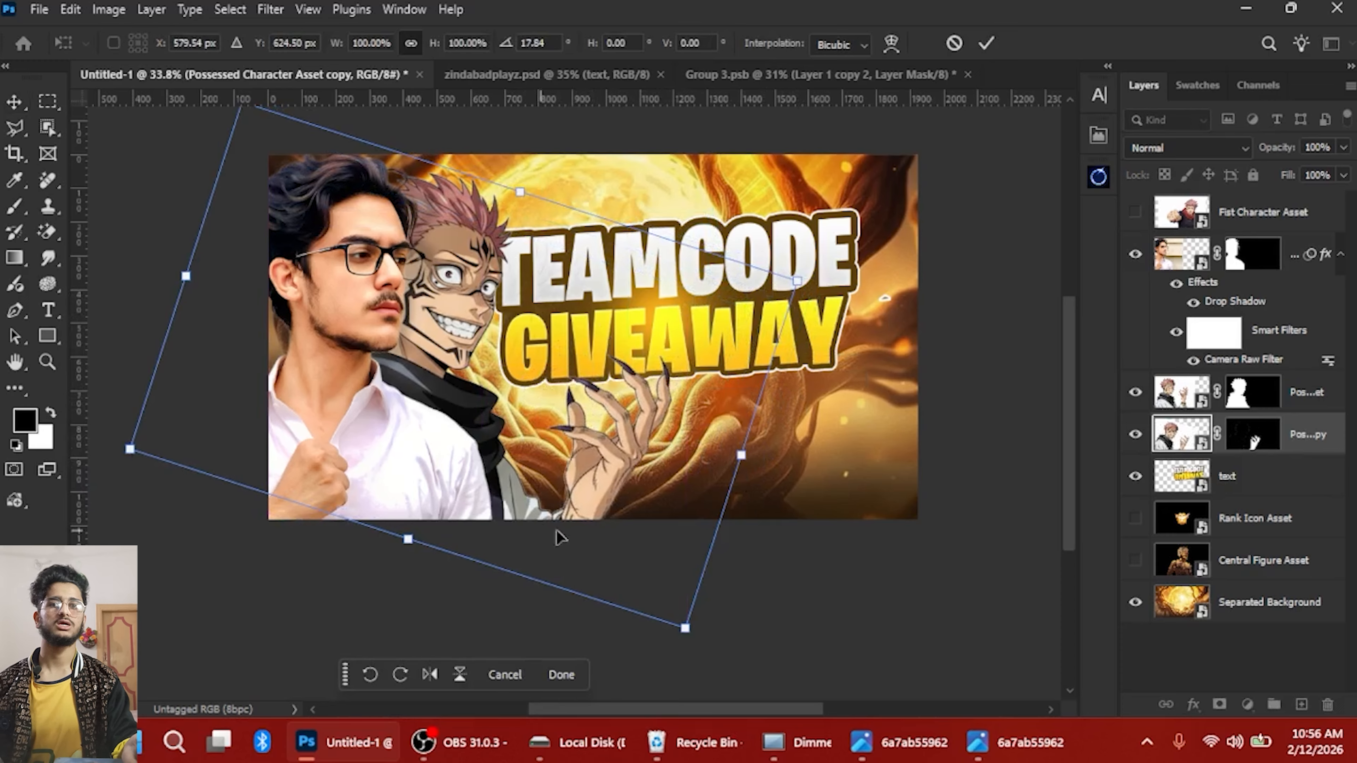
key(Return)
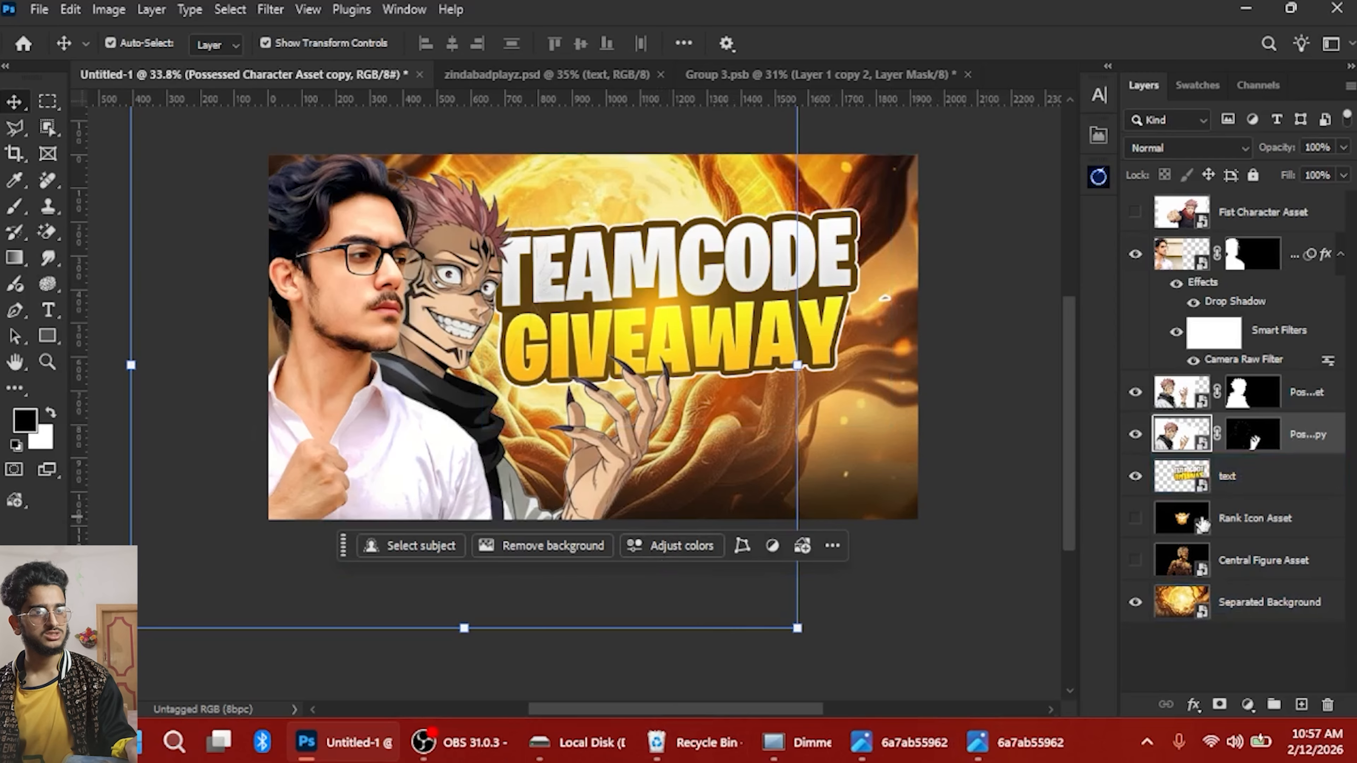
Move the Rank Icon Asset layer above the portrait layer and leave it hidden
click(1135, 518)
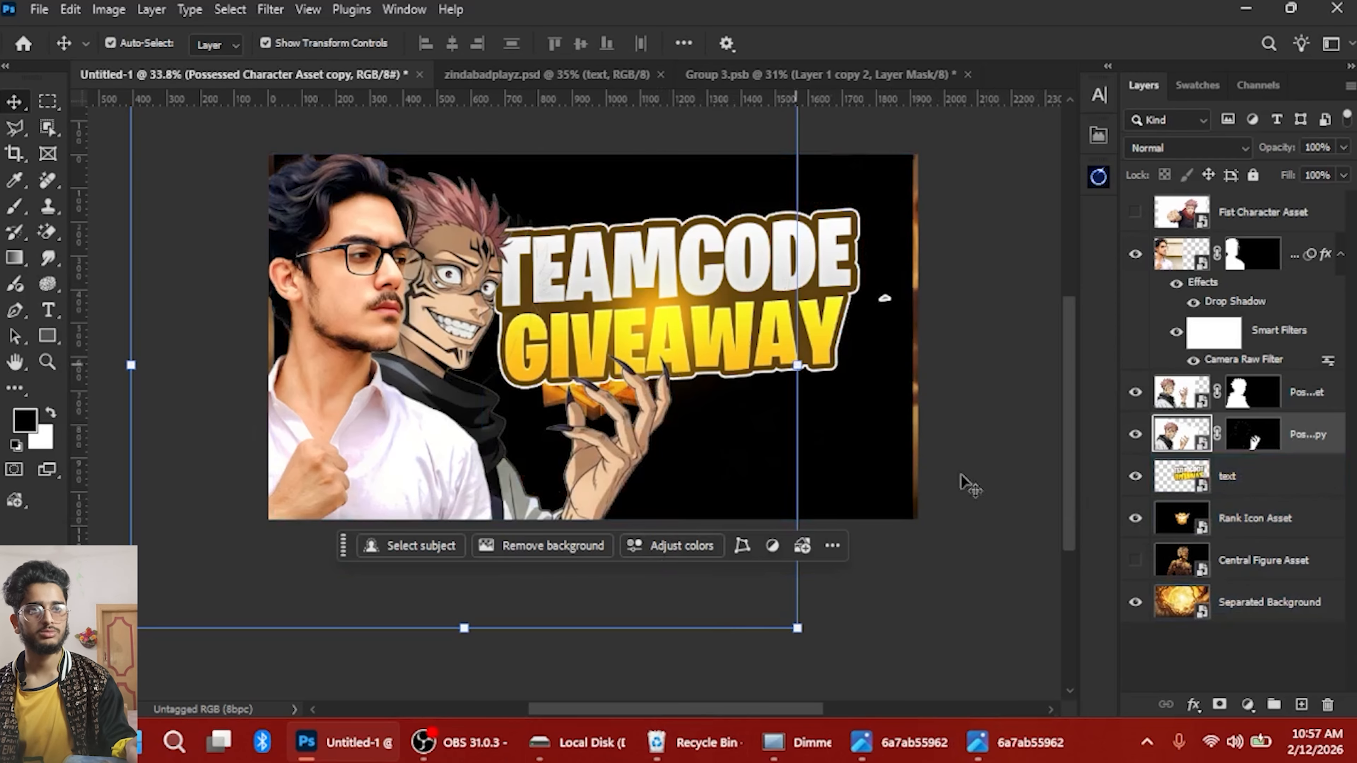
click(1168, 528)
drag(1168, 529, 1178, 235)
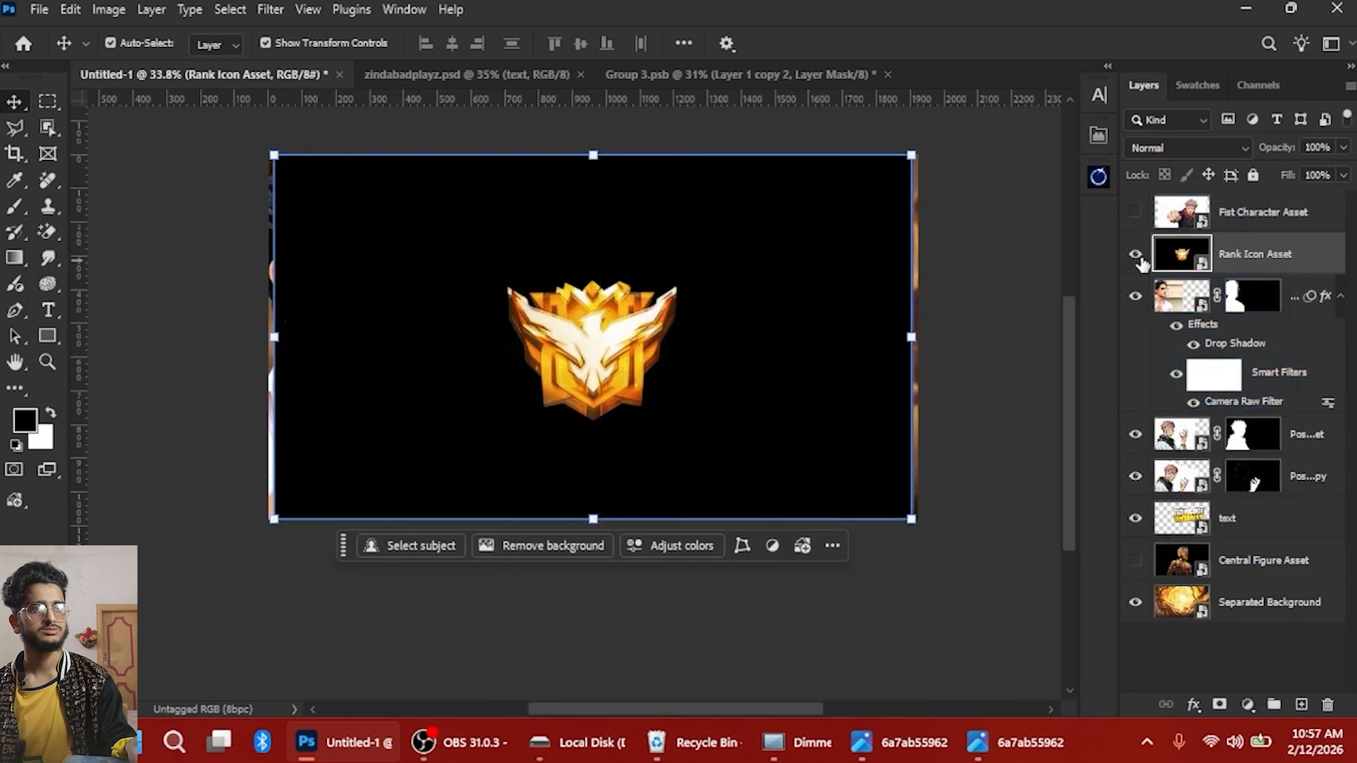
click(1136, 256)
Reveal the Fist Character Asset layer and delete it from the composition
click(1156, 211)
click(1139, 214)
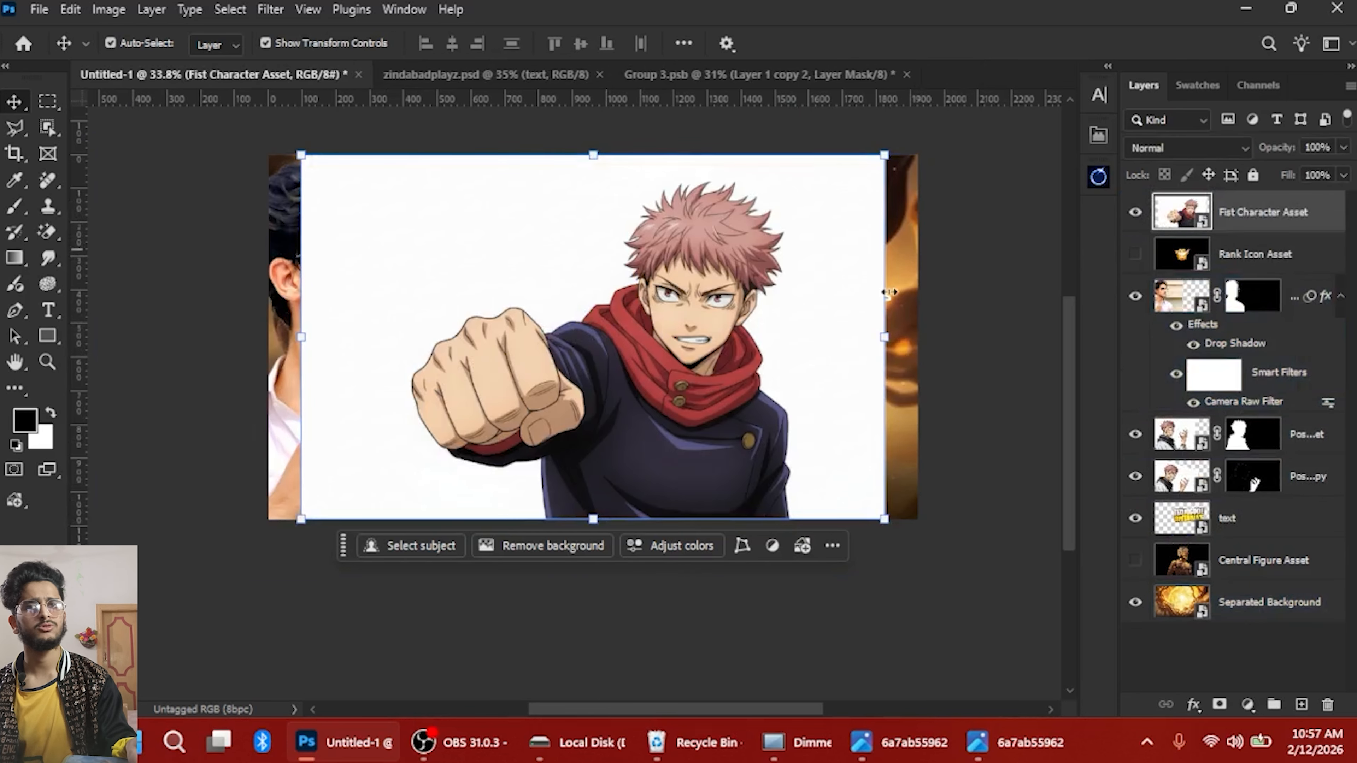
key(Delete)
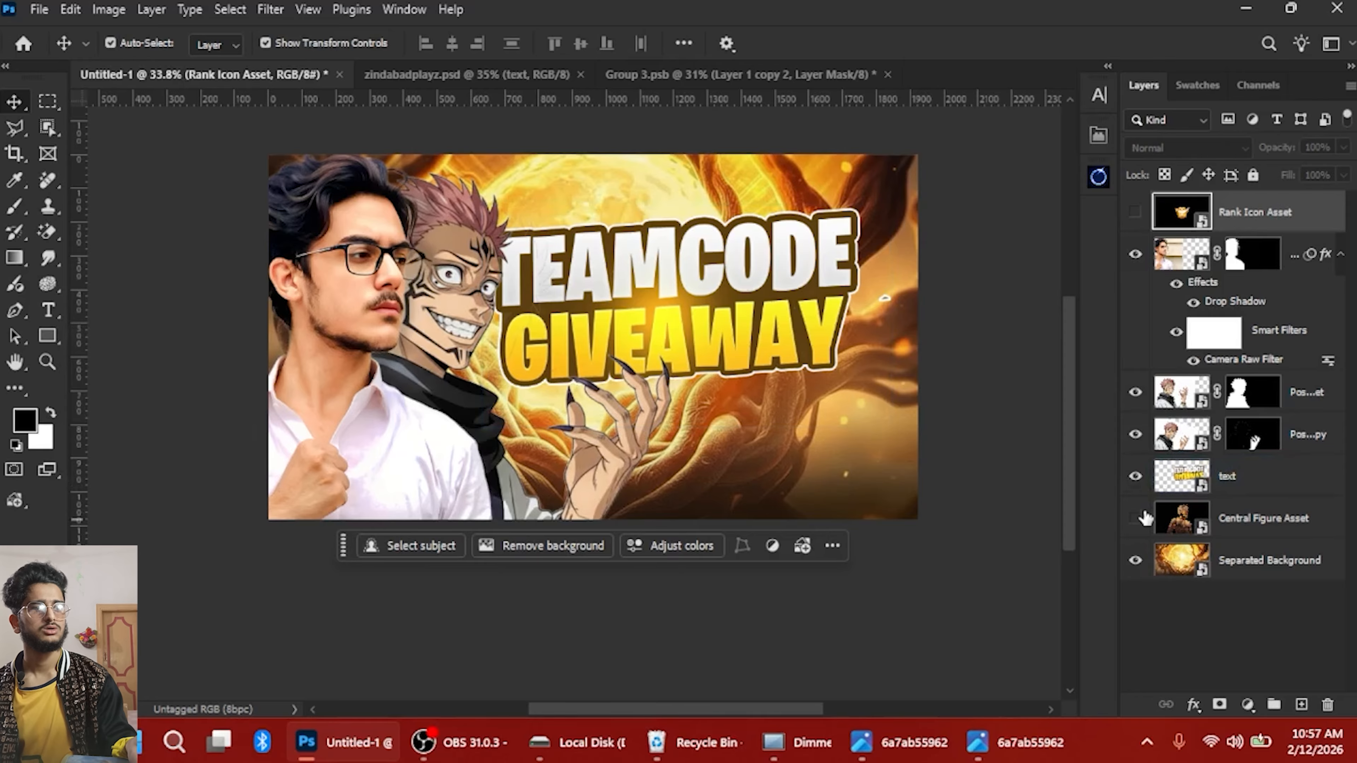
Reveal the Central Figure Asset, try it at the top of the layer stack, and delete the layer
click(1136, 519)
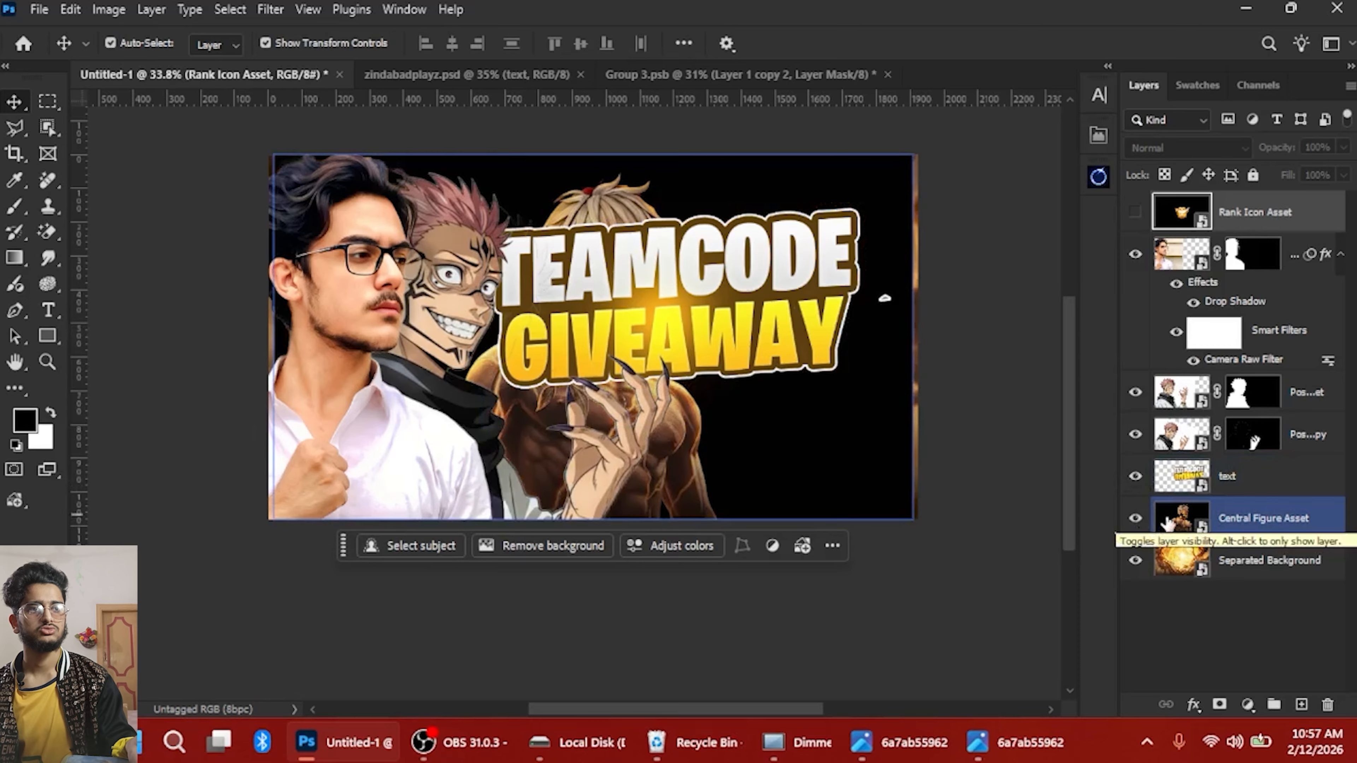
drag(1180, 521, 1172, 119)
drag(1171, 176, 1170, 182)
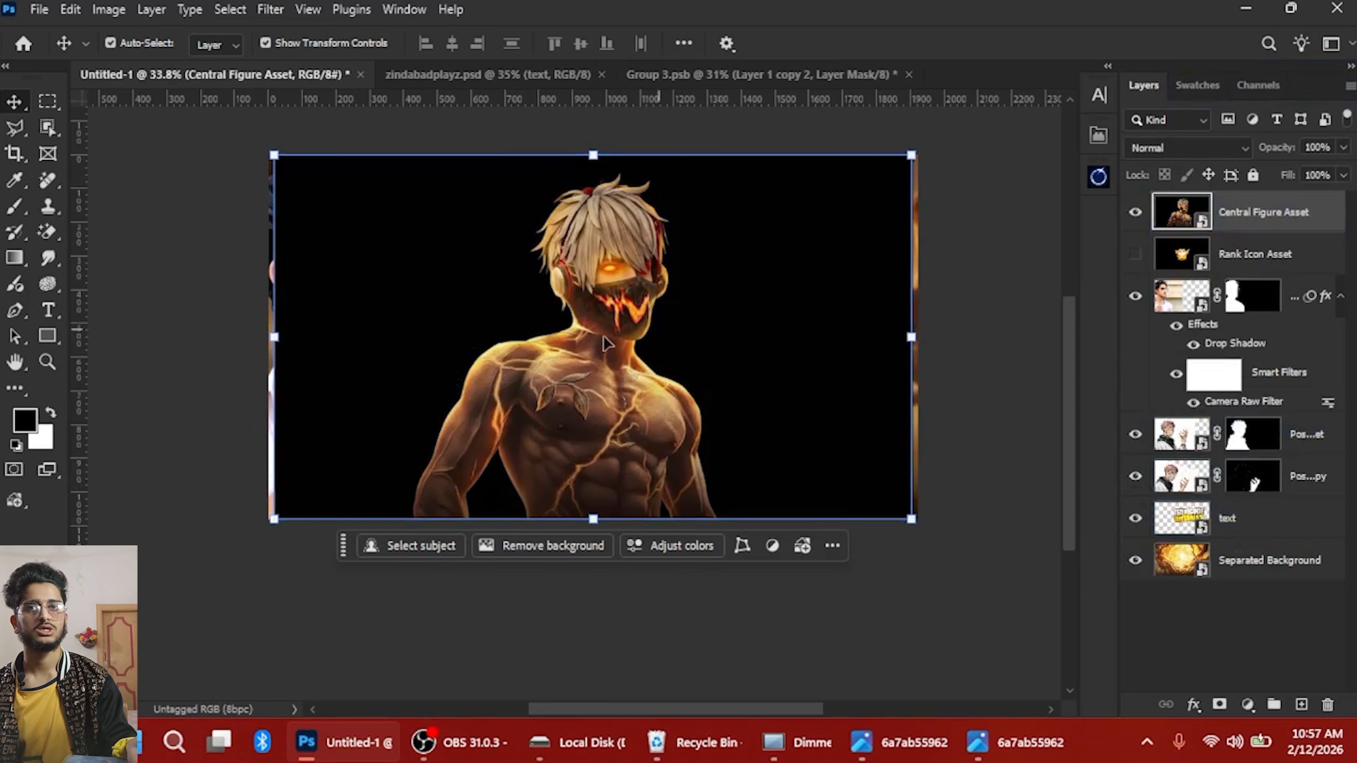
drag(596, 337, 523, 337)
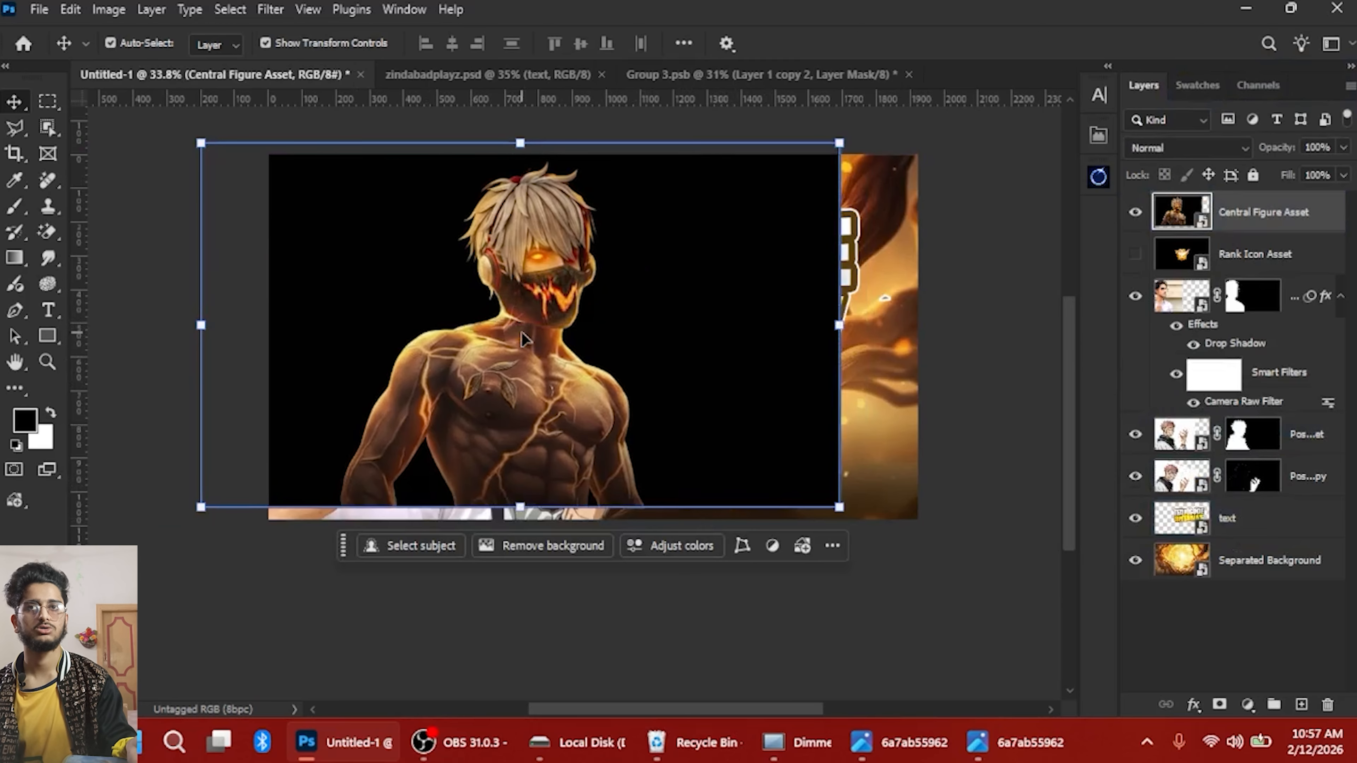
key(Delete)
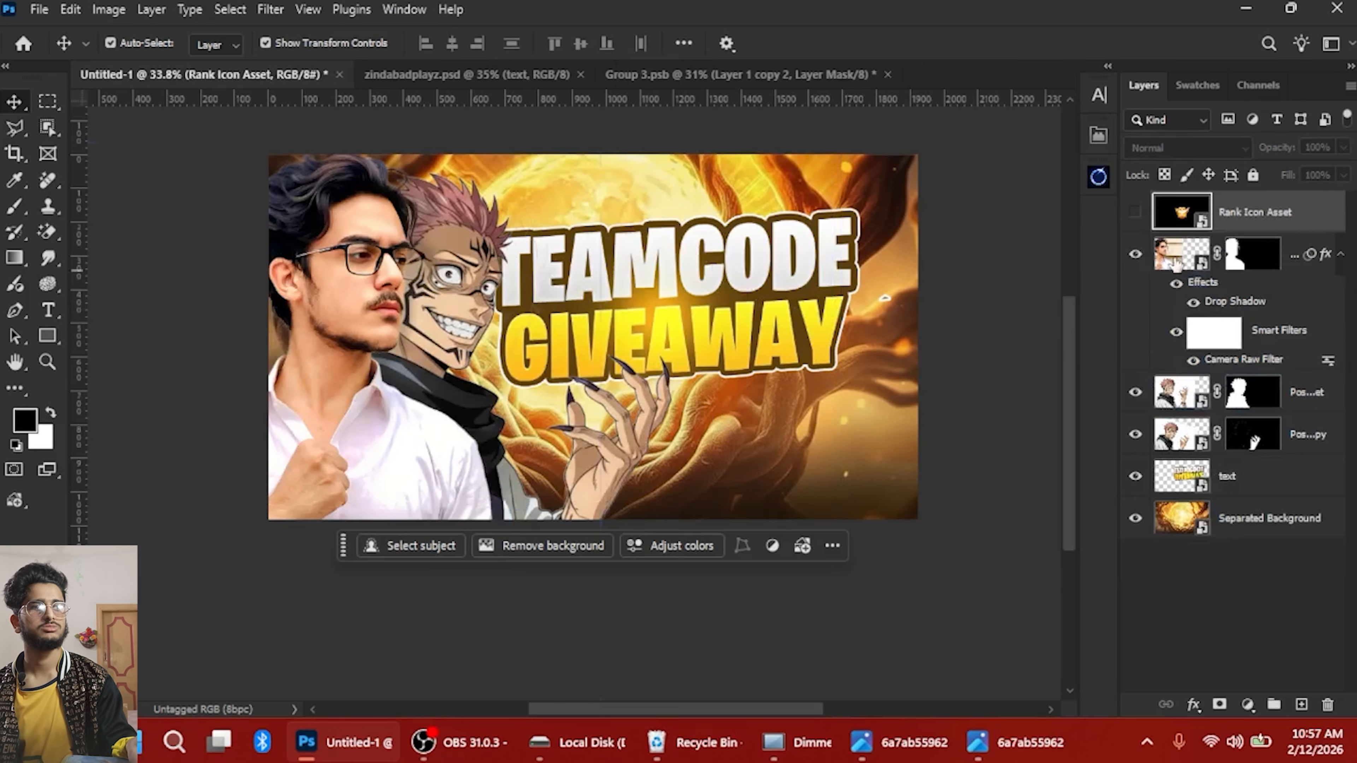
Show the Rank Icon Asset and set its blend mode to Lighten to drop out the black backdrop
click(1136, 212)
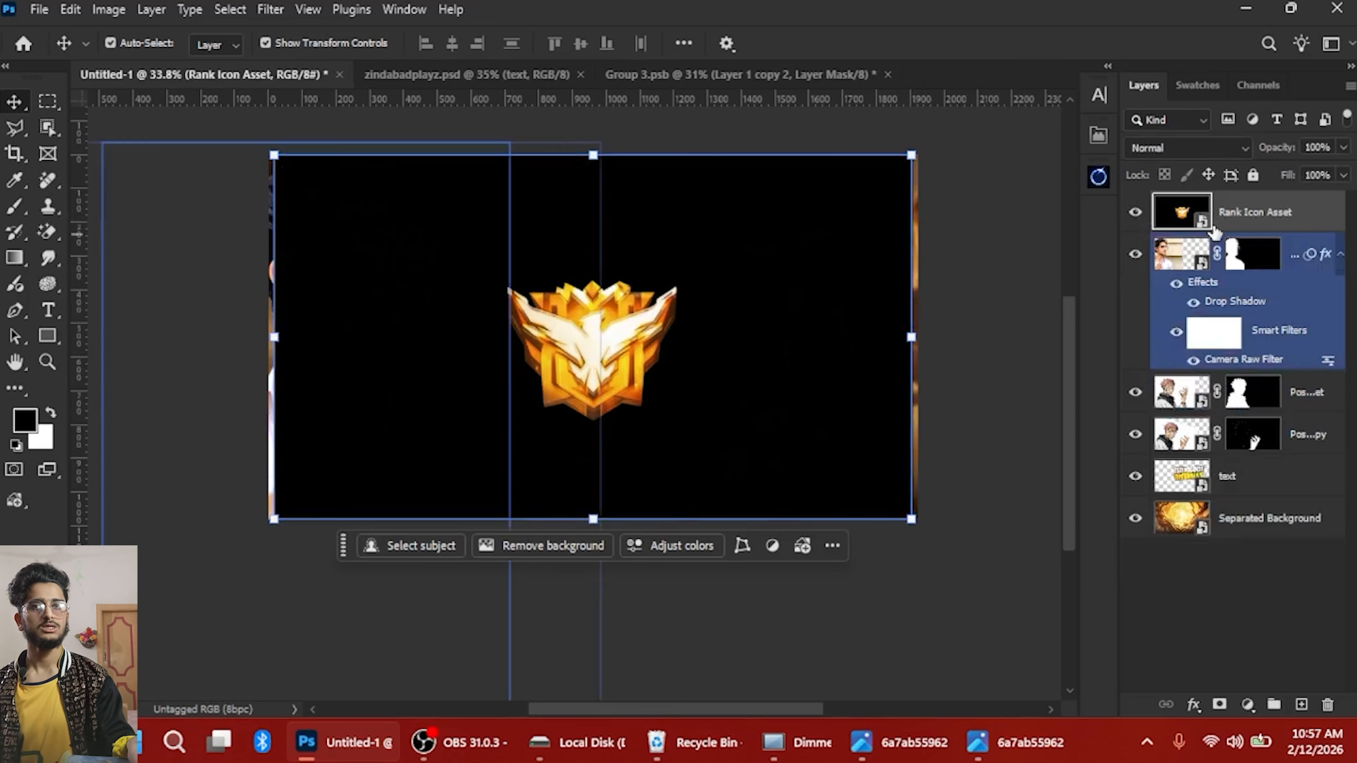
scroll(585, 509, up, 2)
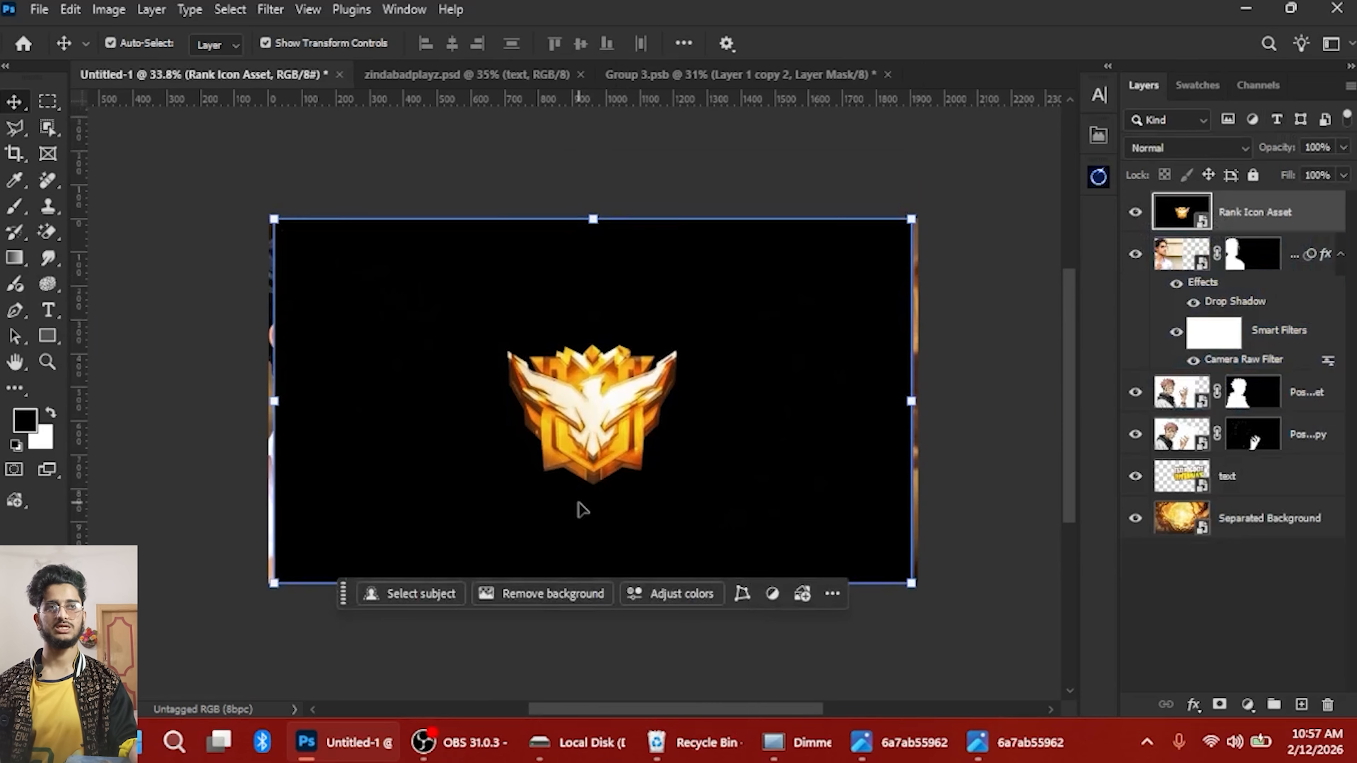
scroll(579, 506, up, 2)
scroll(576, 479, down, 3)
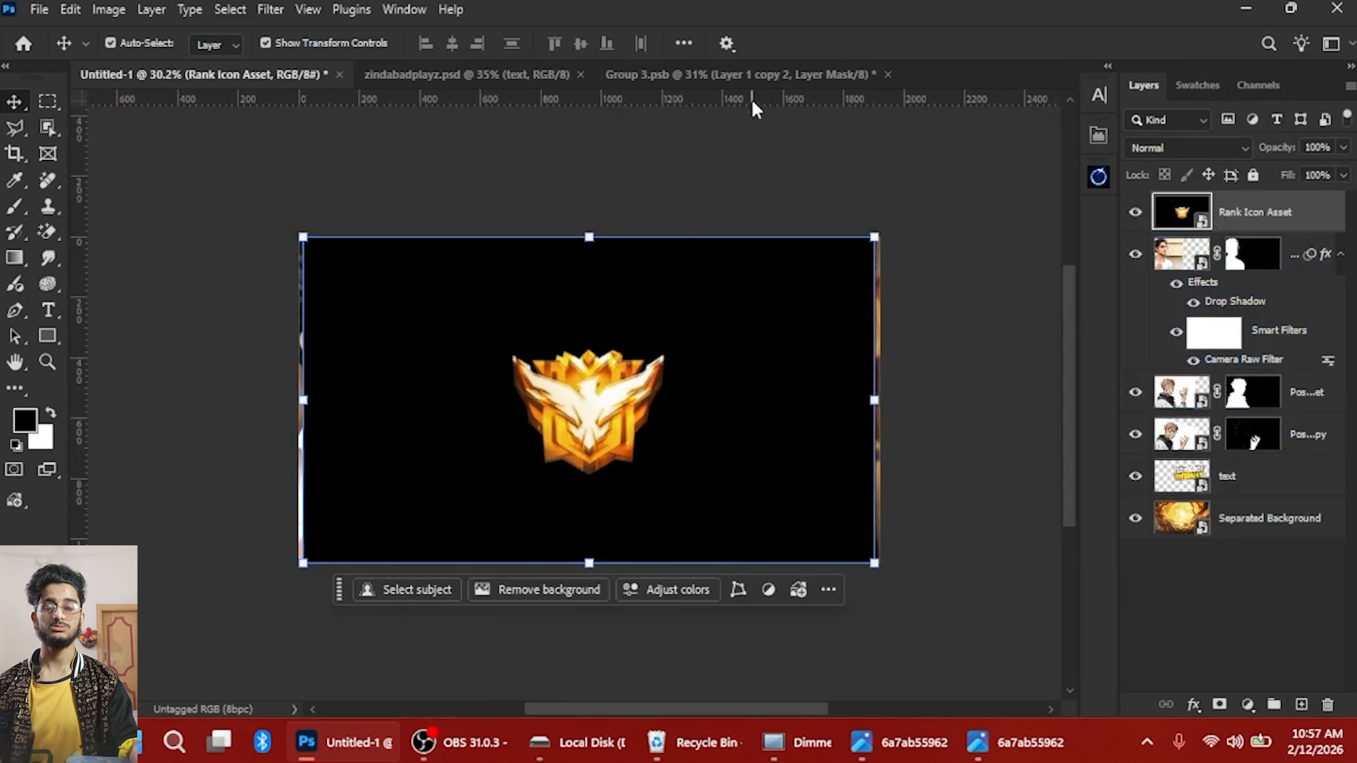
click(1176, 149)
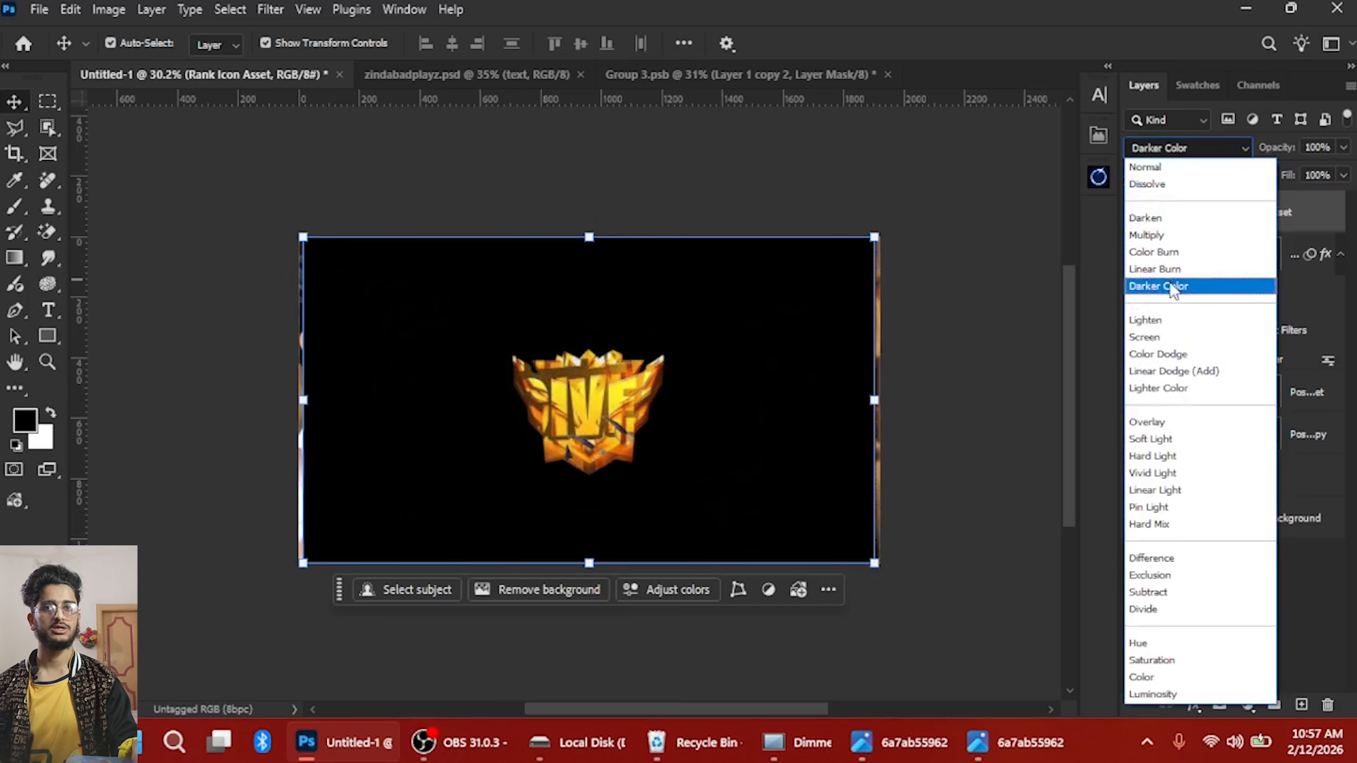
click(1174, 321)
Free Transform the rank icon to 61.43% scale with 8.40° rotation, placing it in the thumbnail's lower-right corner below GIVEAWAY
key(ctrl+t)
drag(627, 435, 791, 548)
drag(1002, 332, 888, 452)
drag(799, 565, 794, 521)
drag(919, 359, 937, 383)
drag(736, 519, 750, 495)
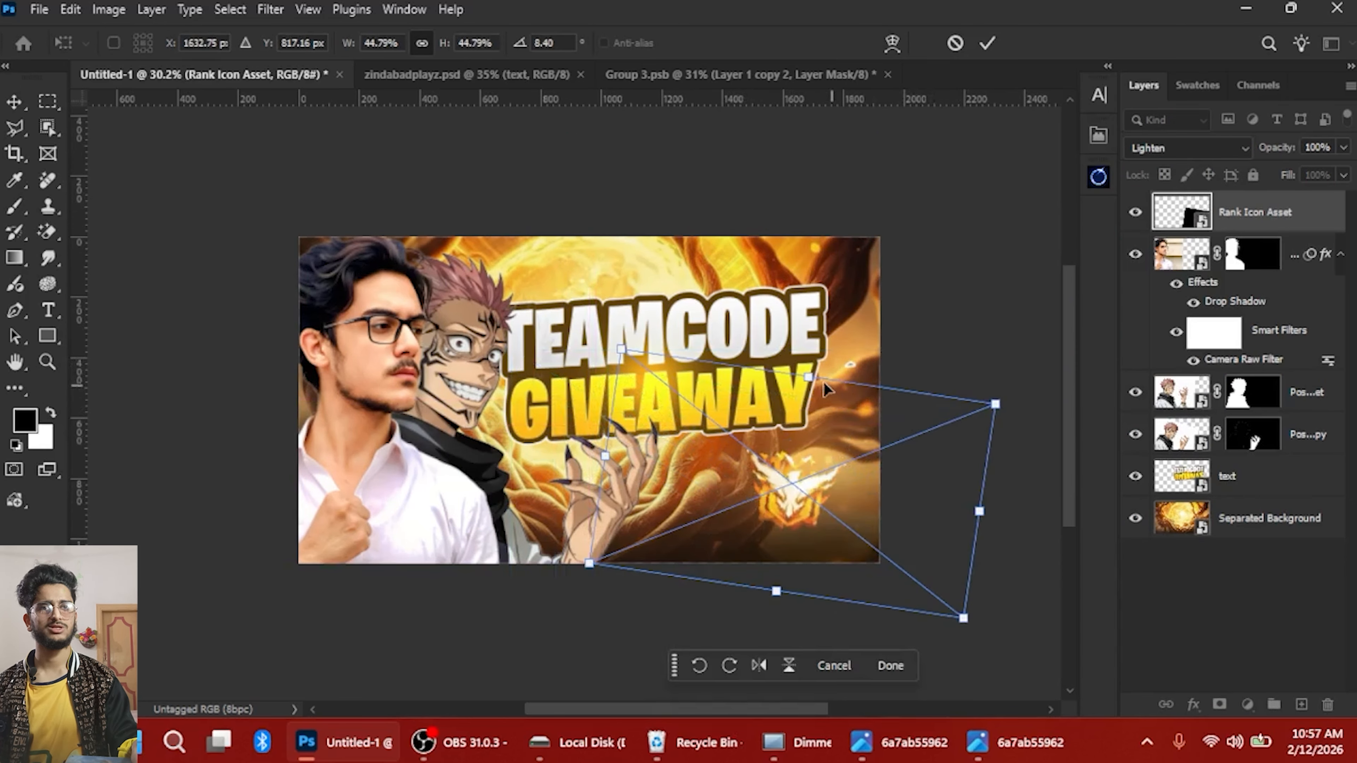
drag(826, 389, 842, 309)
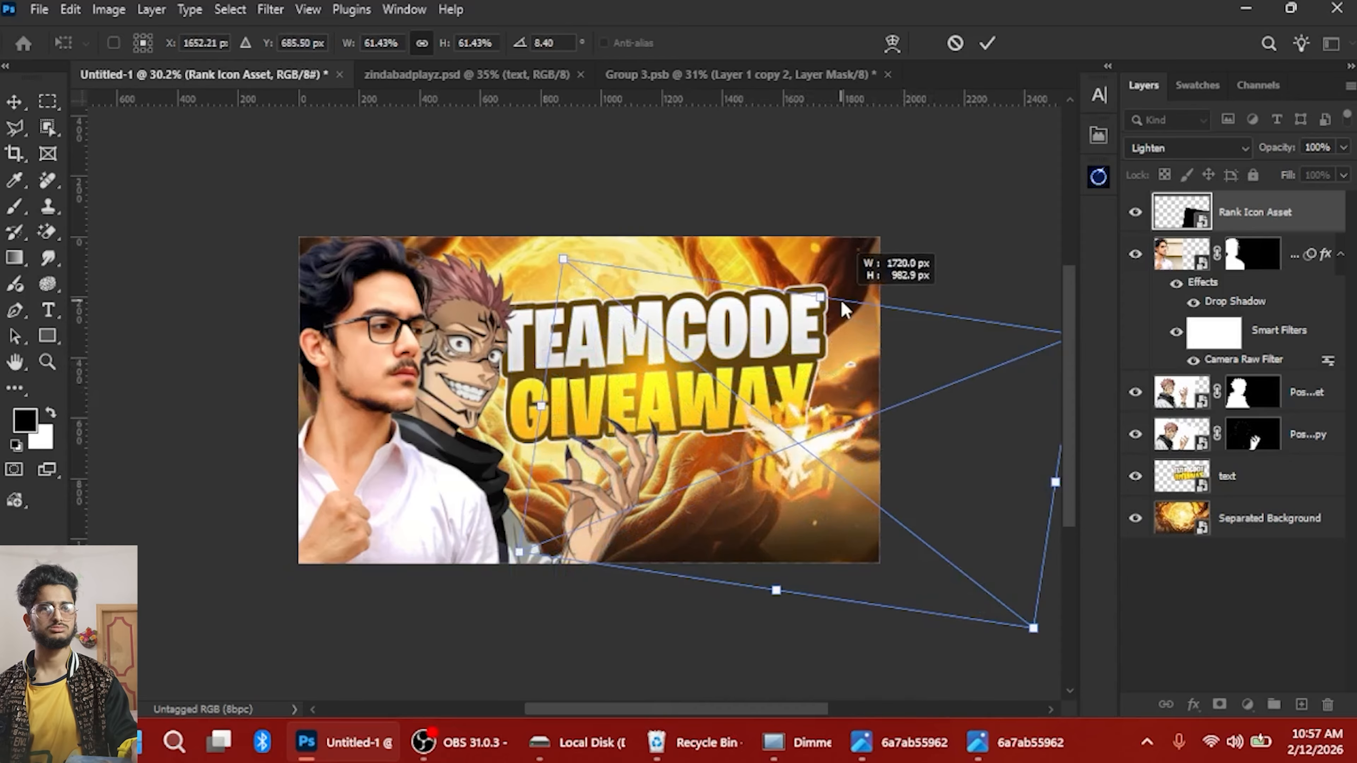
drag(812, 501, 839, 525)
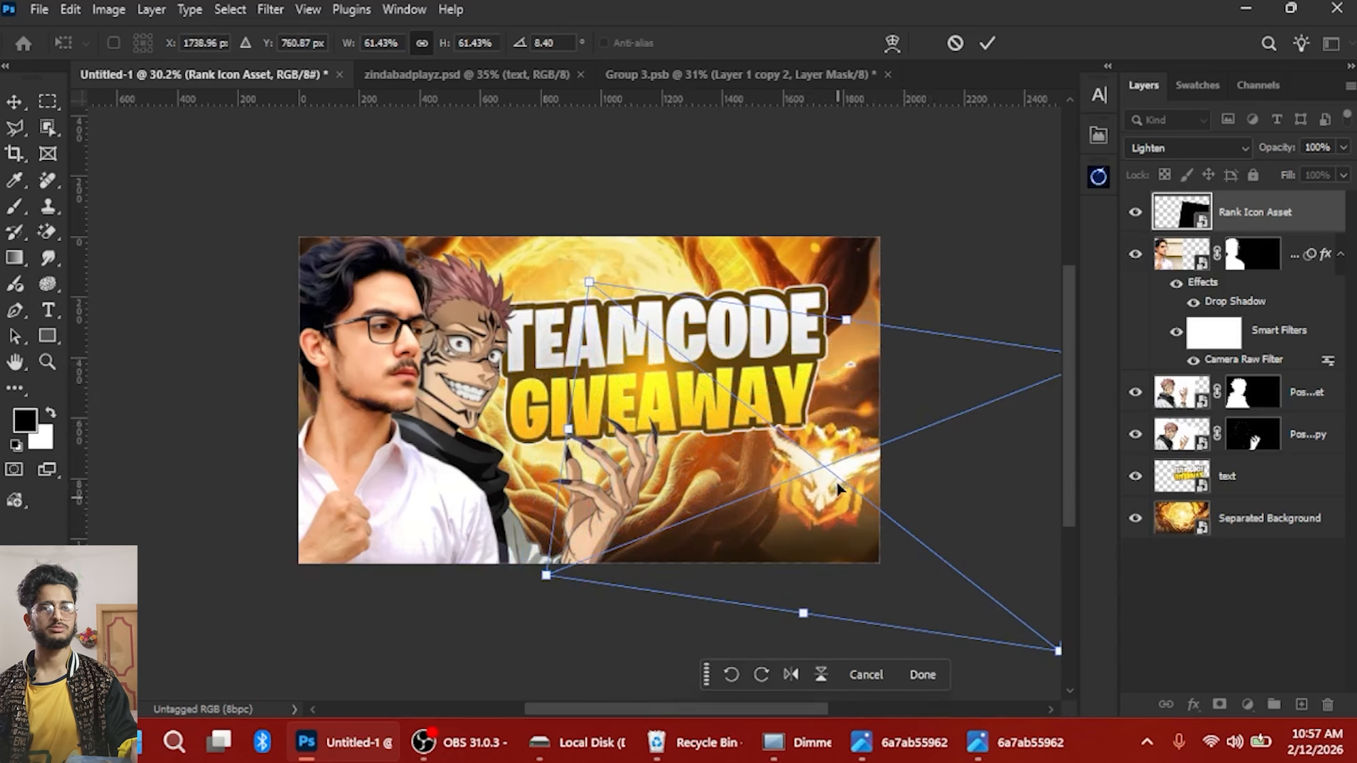
key(Return)
Place the Rank Icon Asset layer directly beneath the text layer, keeping the Lighten blend mode
drag(1220, 214, 1136, 497)
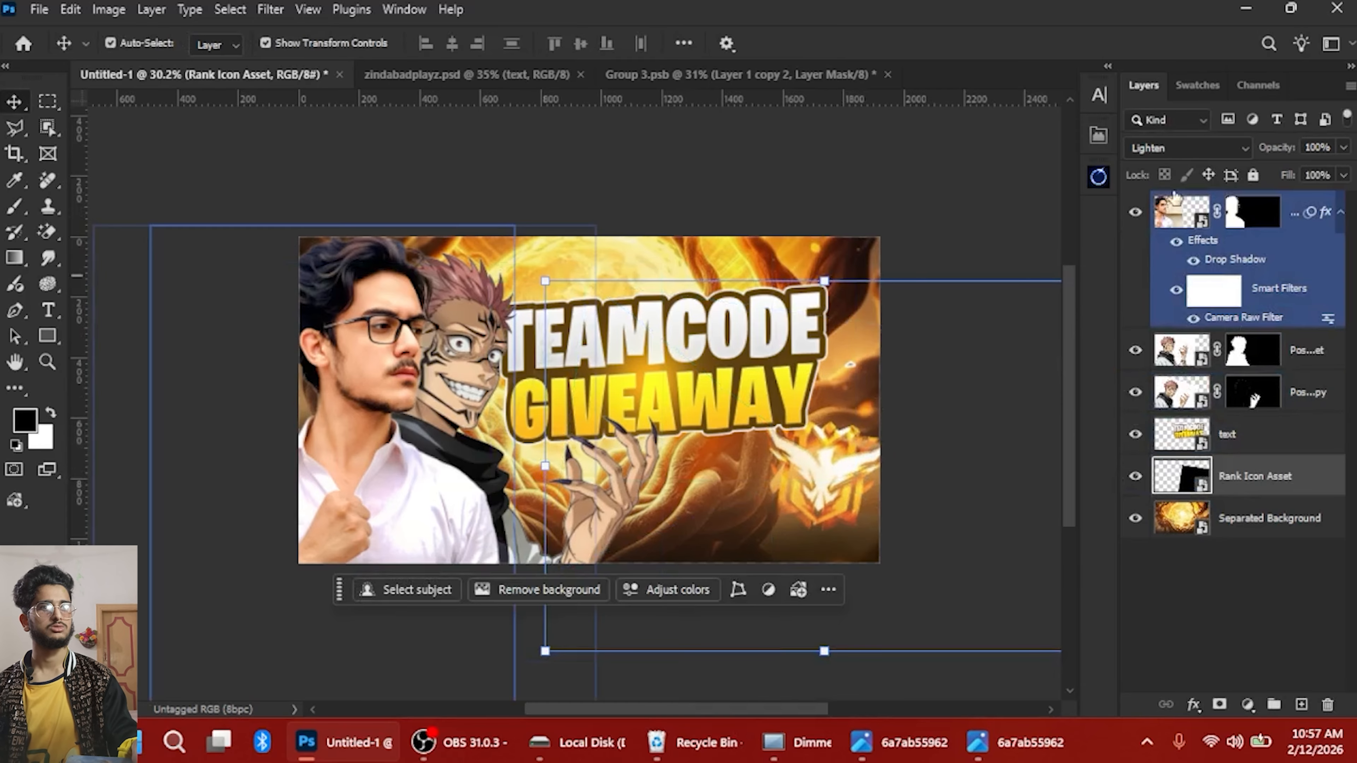
click(1184, 149)
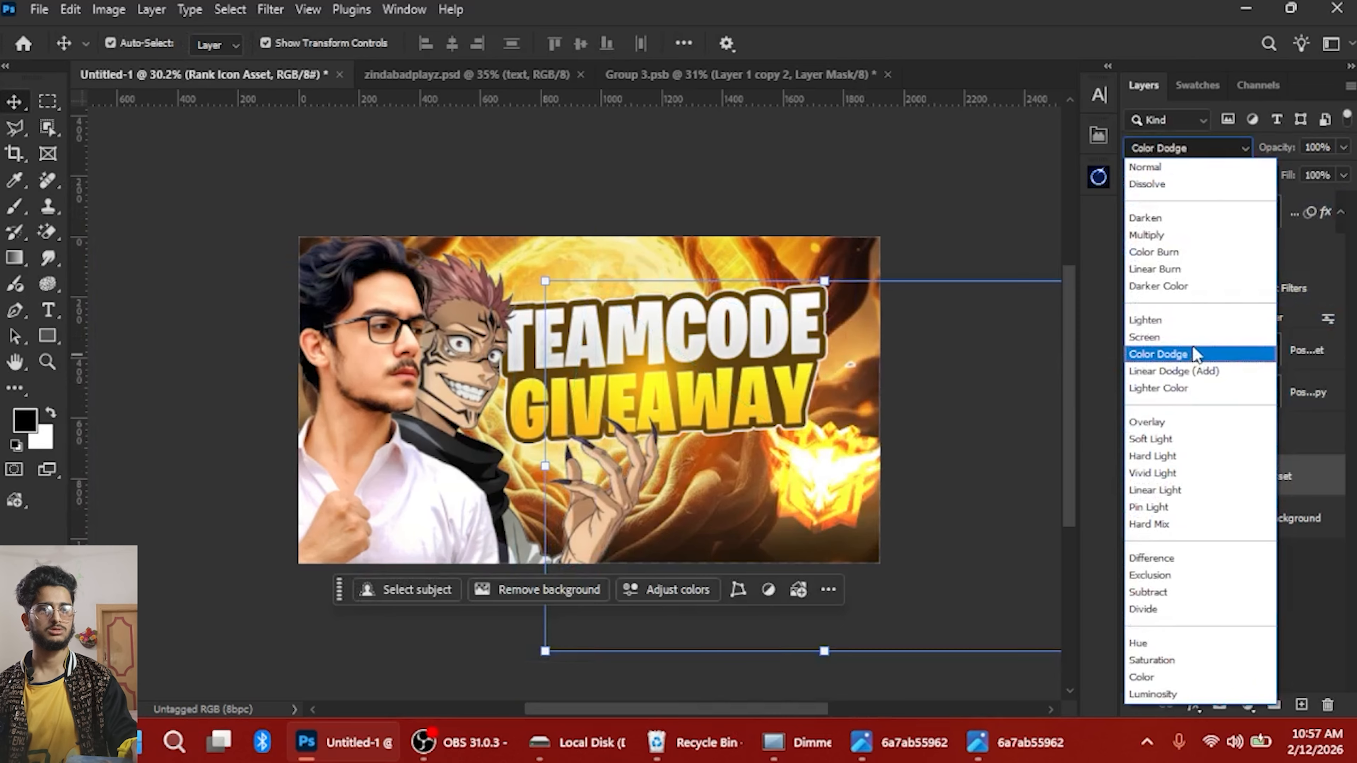
click(1191, 320)
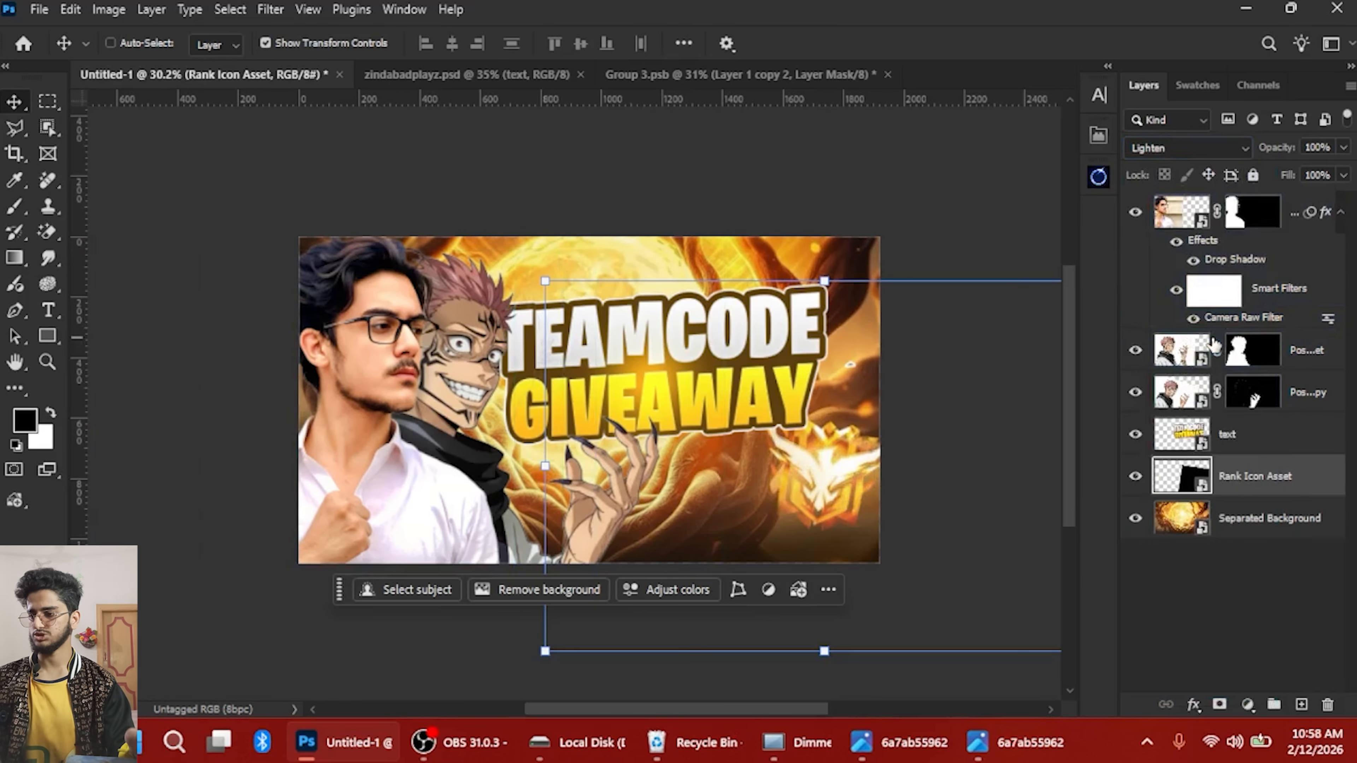
Duplicate the rank icon and Free Transform the copy to 46.10%, rotating it slightly clockwise in the upper-right corner beside TEAMCODE
key(ctrl+j)
key(ctrl+t)
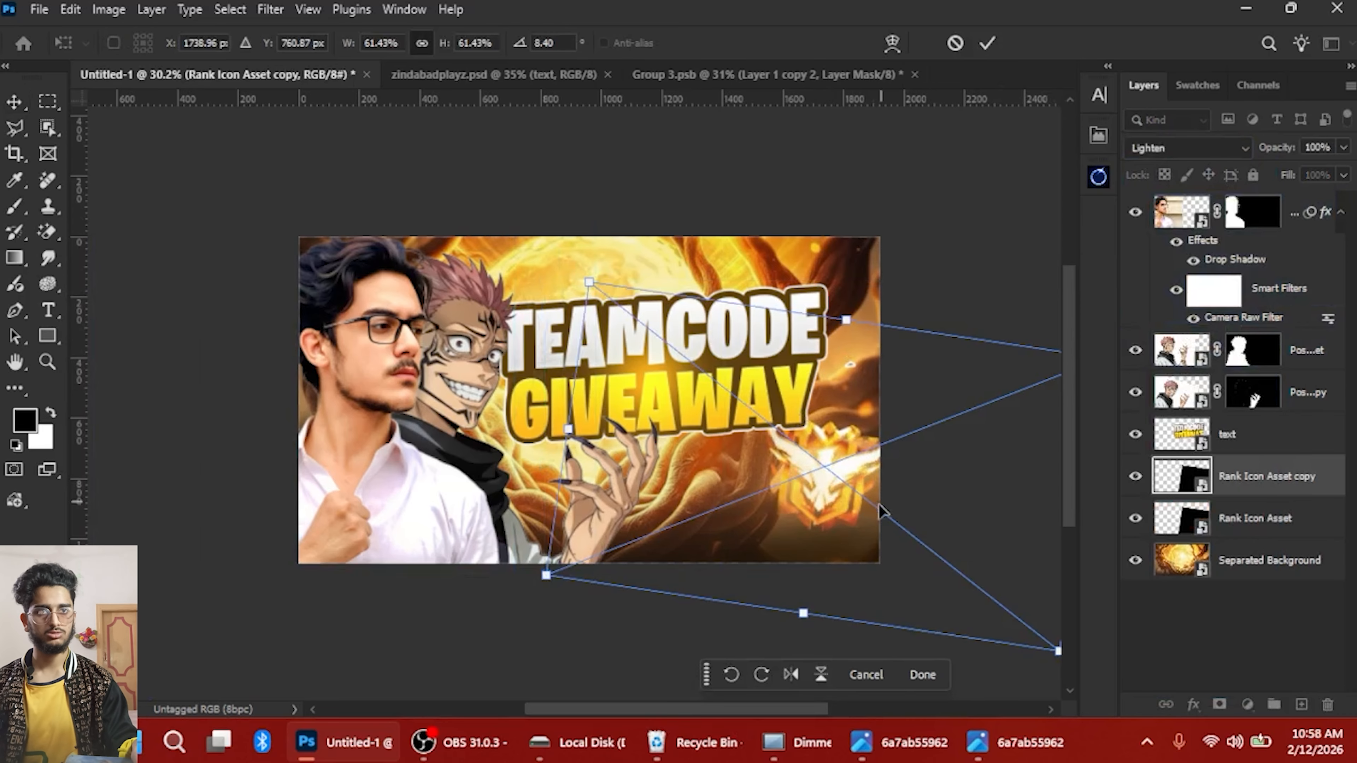
drag(877, 504, 884, 328)
drag(853, 144, 784, 208)
drag(777, 335, 789, 308)
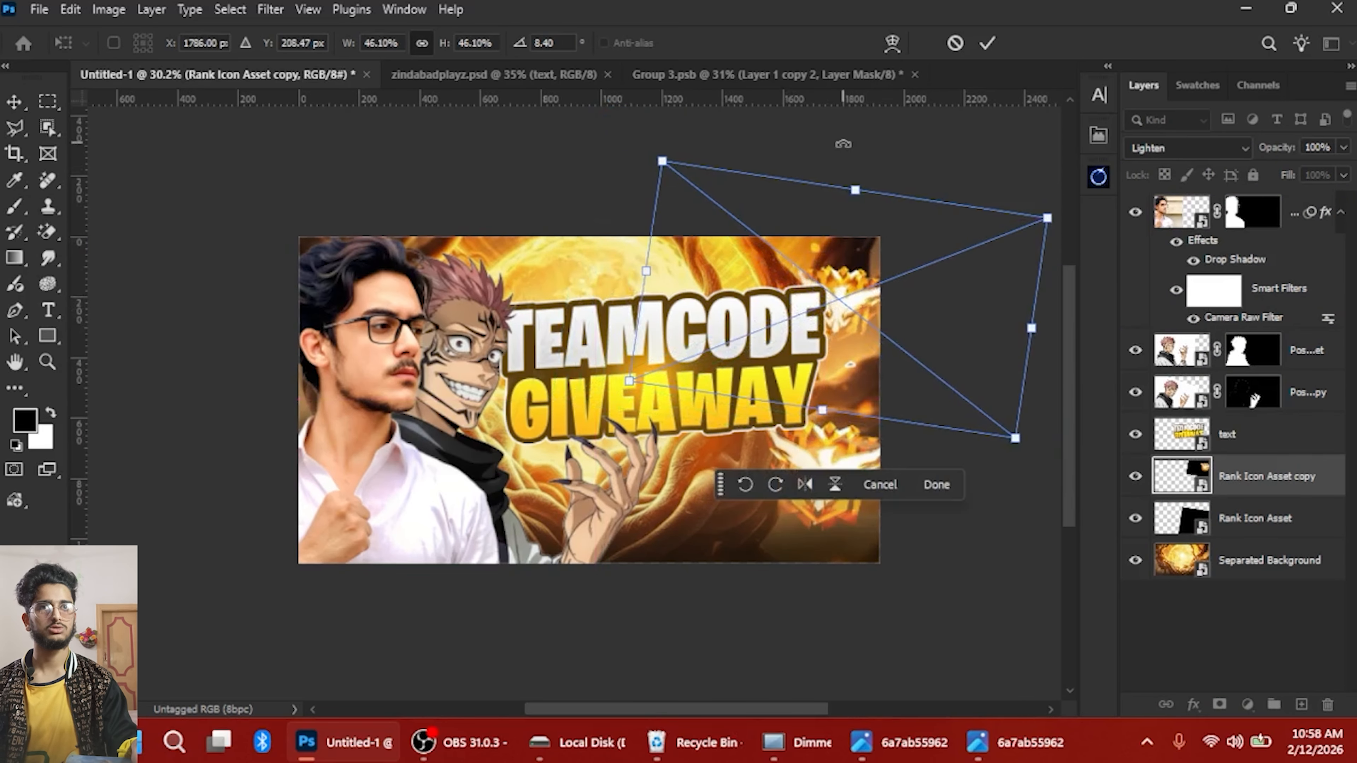
drag(844, 142, 872, 136)
drag(869, 282, 877, 283)
key(Return)
Check the character, hand, background, rank icon and text layers one by one for the source of the stray white mark beside the title
scroll(828, 379, up, 3)
scroll(855, 383, up, 2)
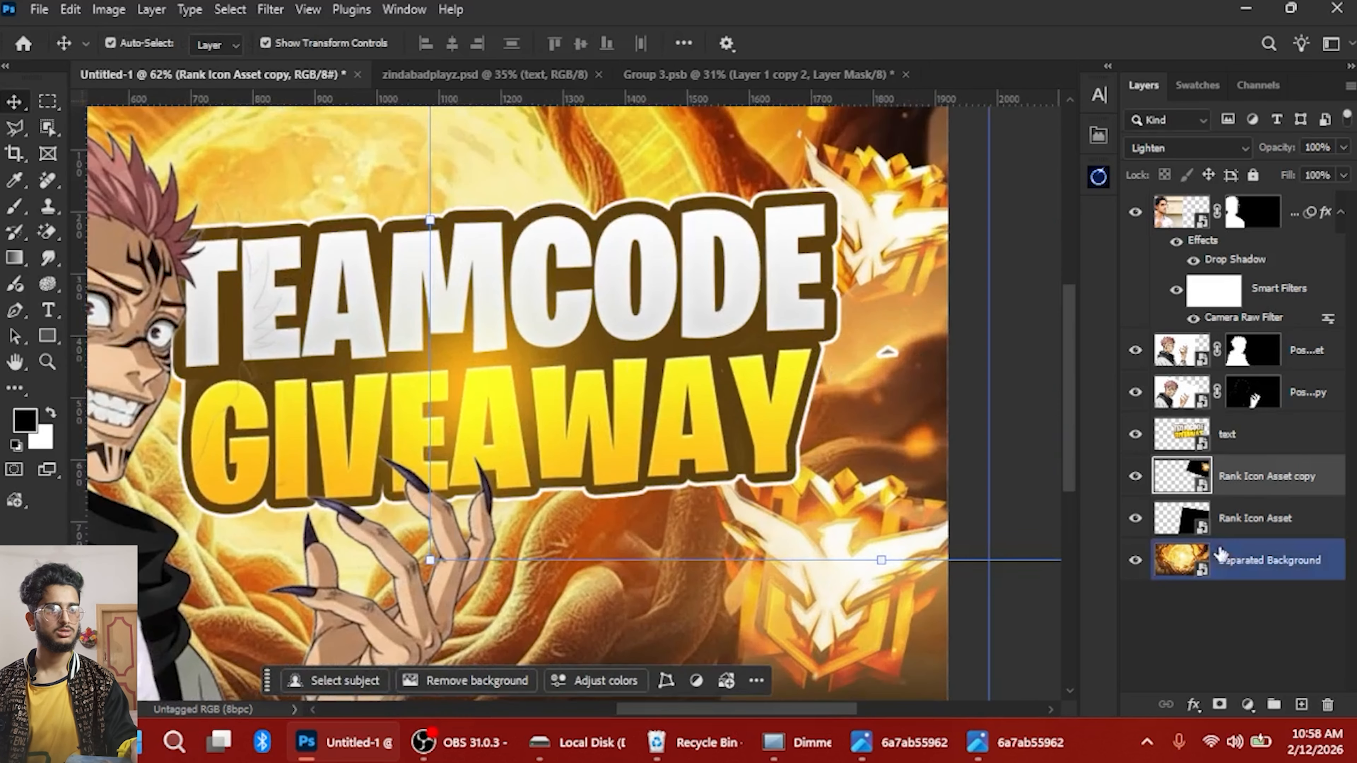
click(1134, 523)
click(1134, 523)
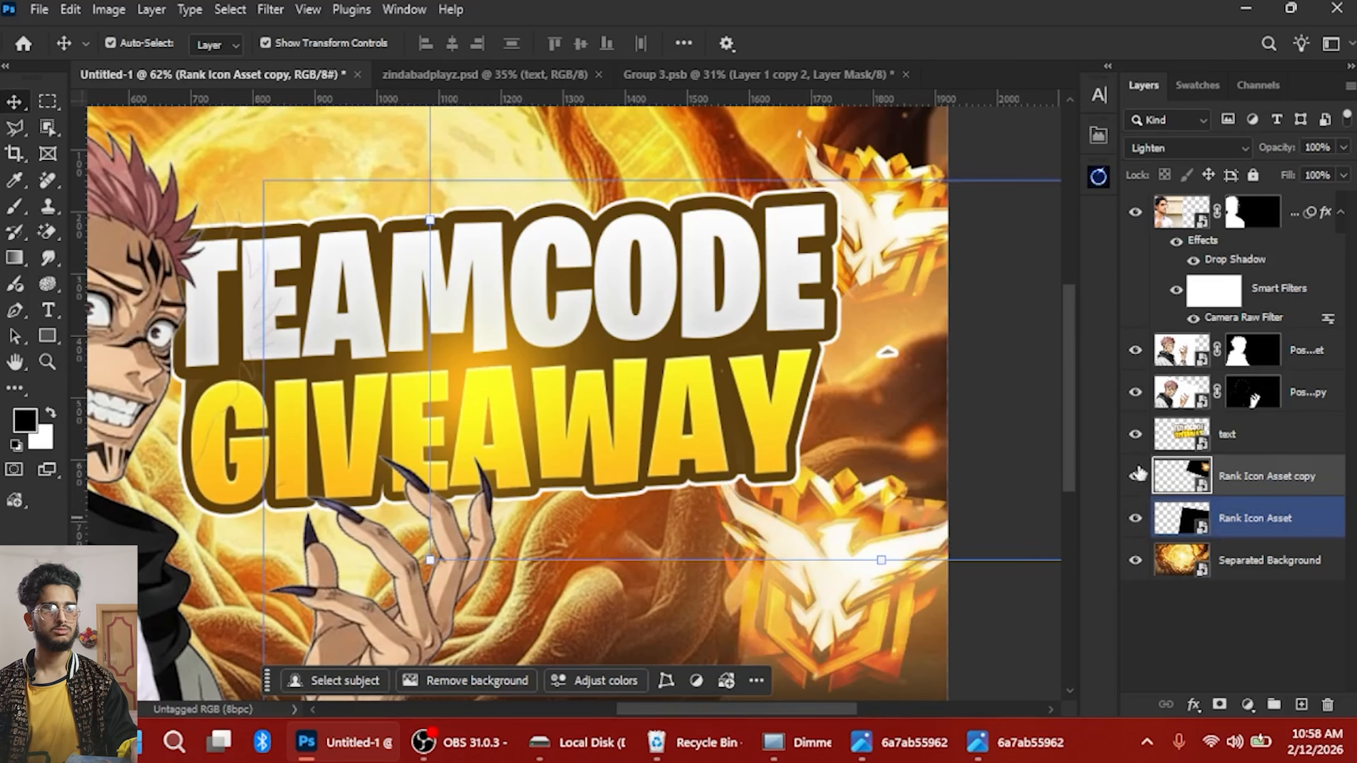
click(1137, 361)
click(1136, 362)
click(1136, 394)
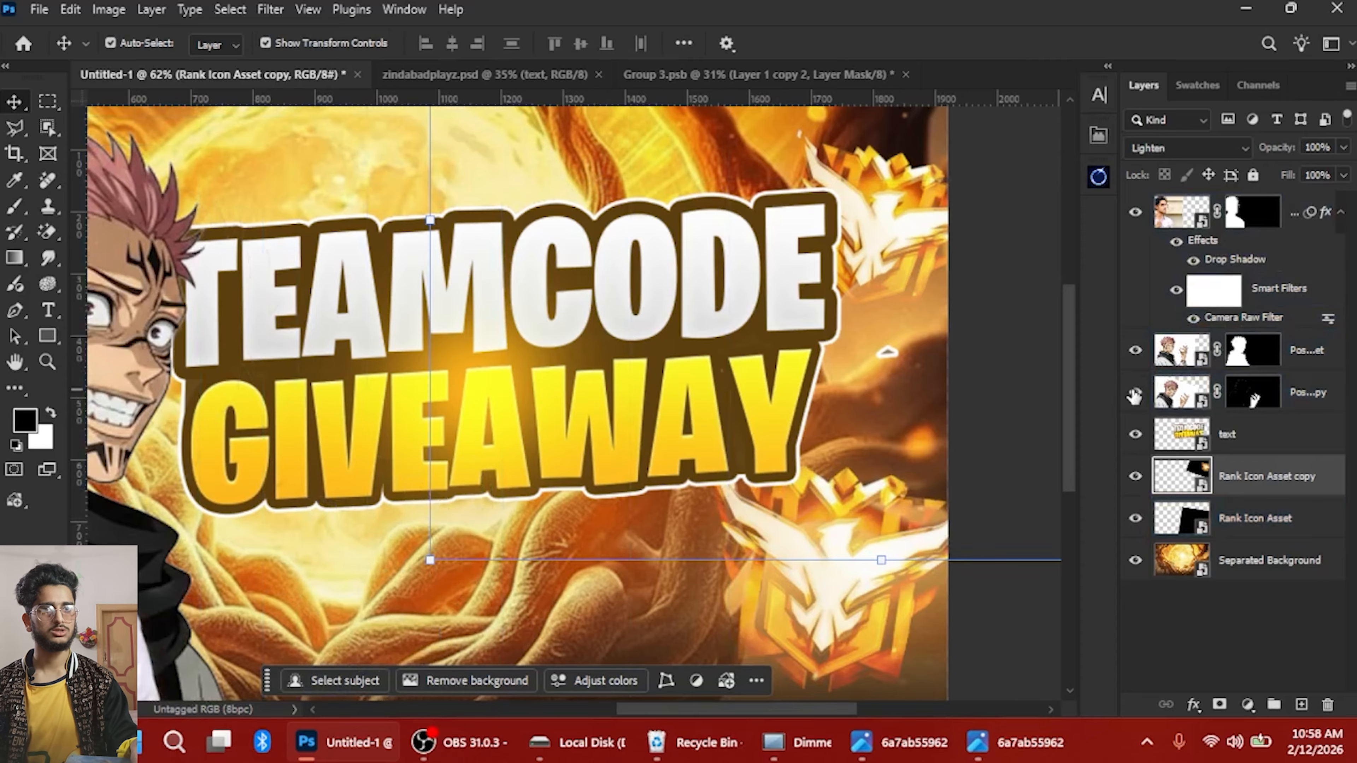
click(1136, 395)
click(1134, 561)
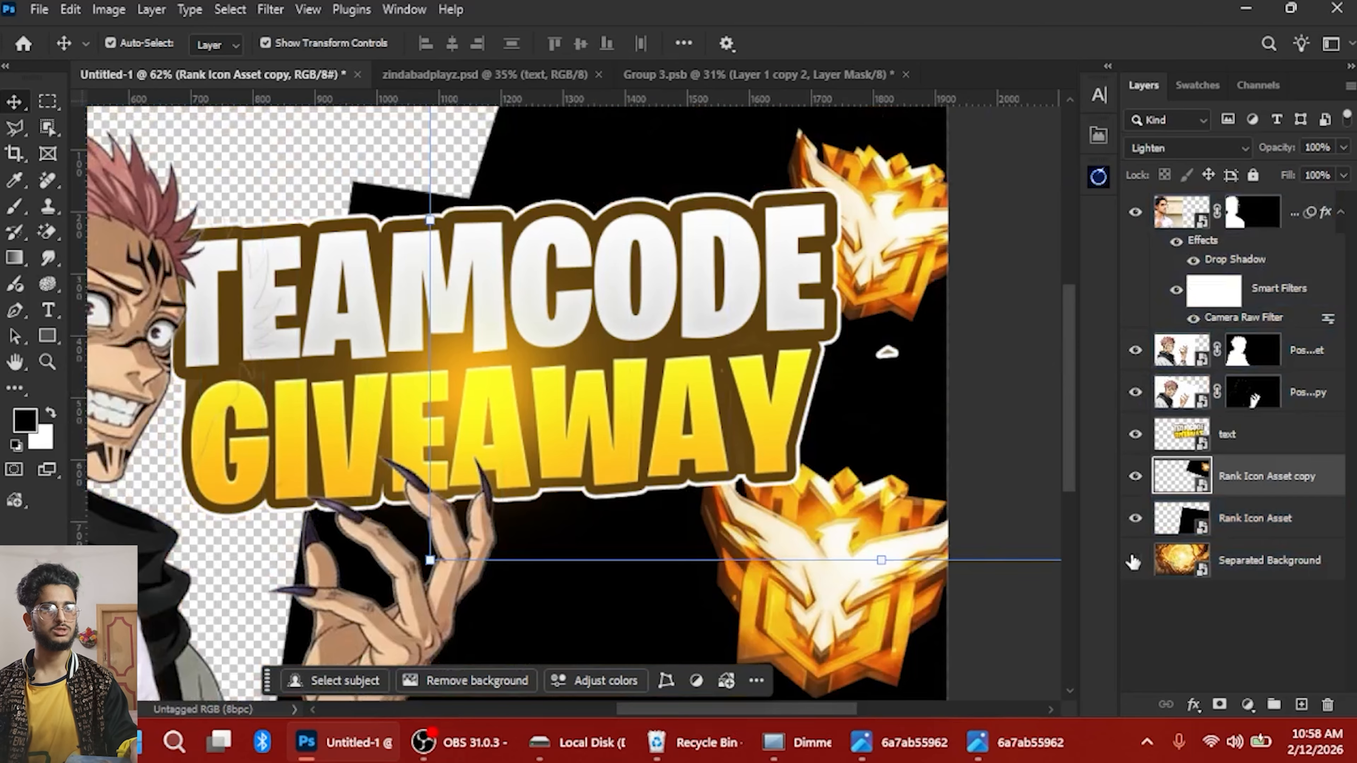
click(1134, 560)
click(1135, 518)
click(1135, 518)
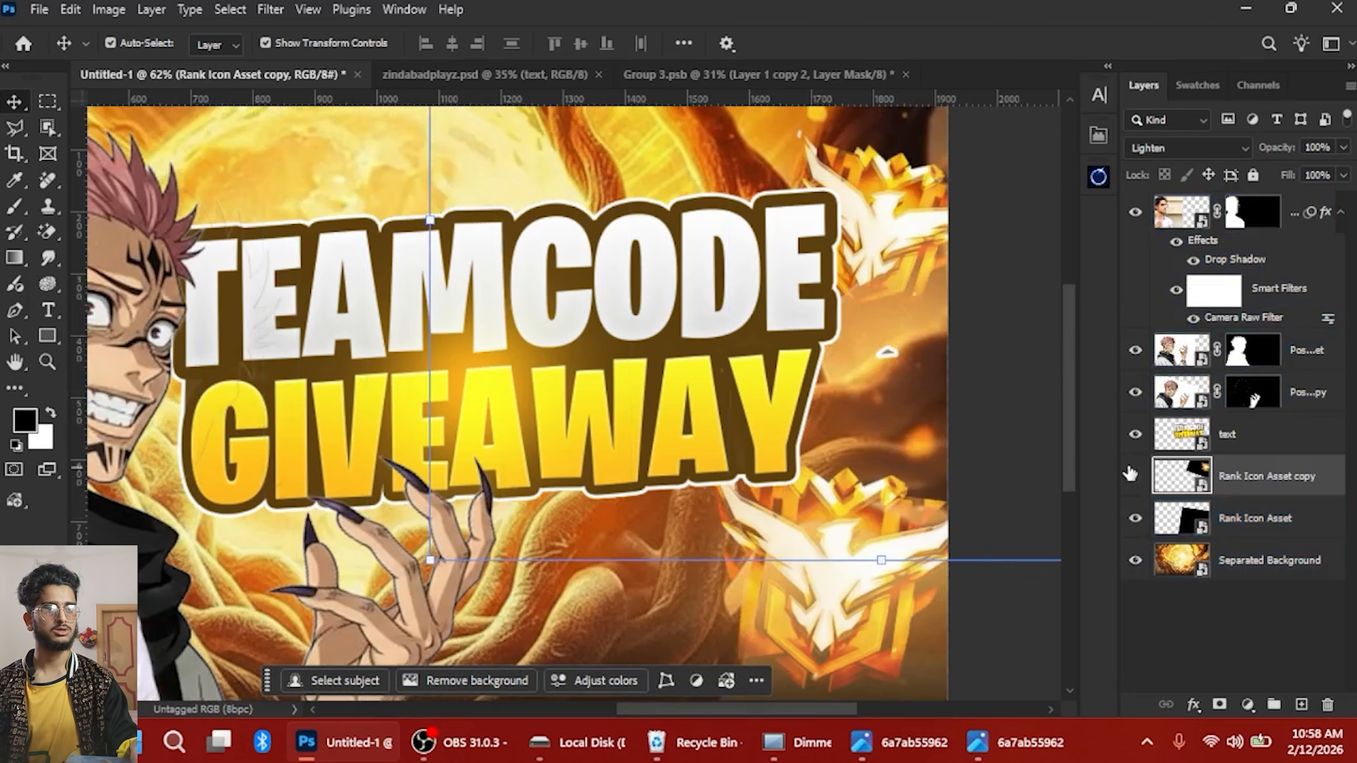
click(1135, 477)
click(1135, 477)
click(1135, 434)
click(1135, 435)
click(1181, 434)
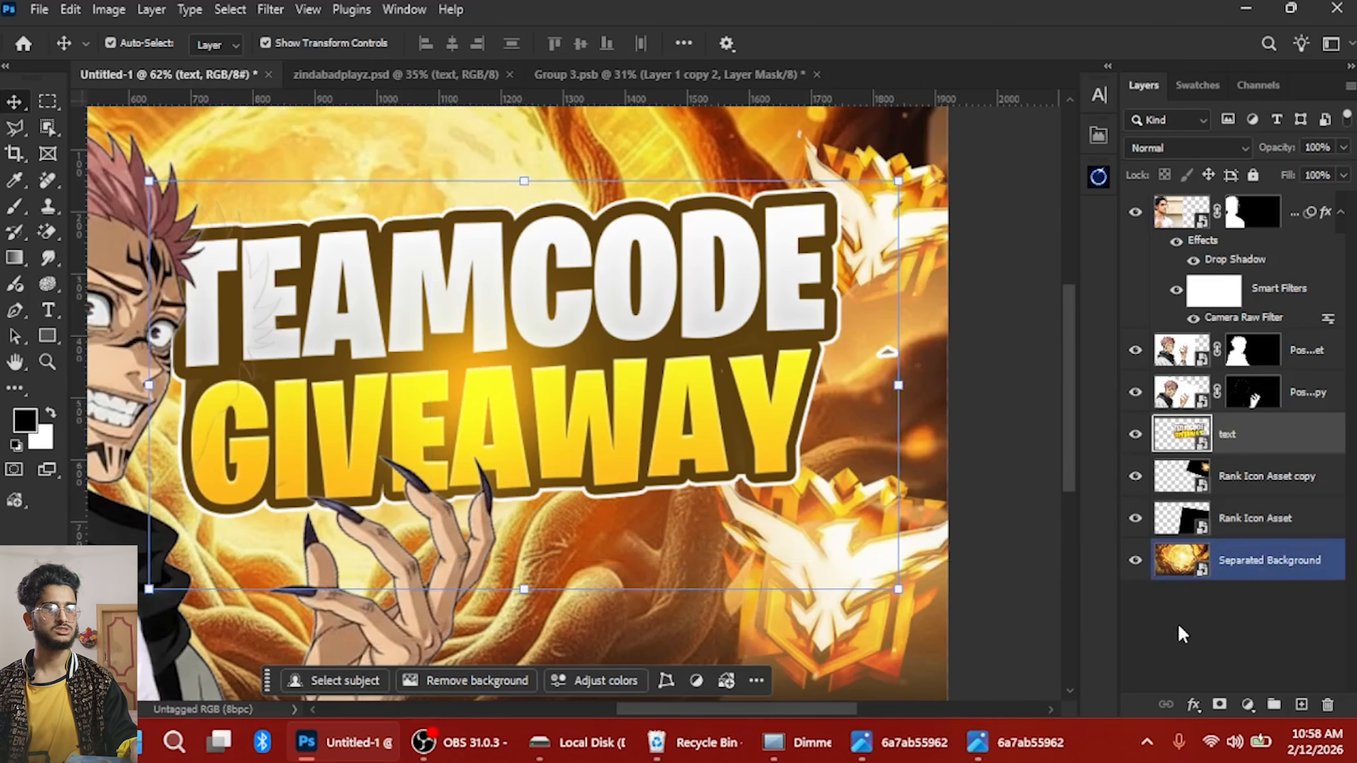
Add a layer mask to the text layer and paint out the small stray mark beside the lettering with the Brush
click(1220, 705)
key(b)
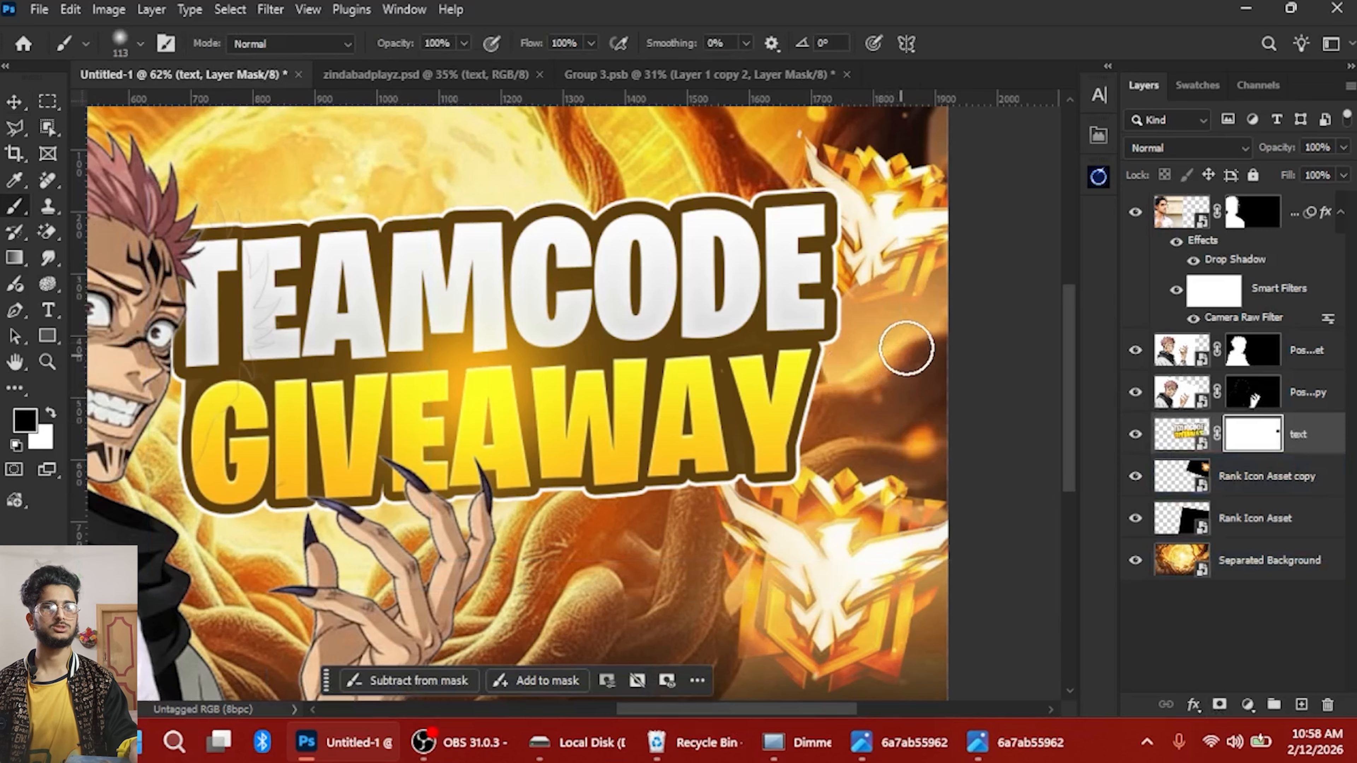
scroll(904, 353, down, 4)
scroll(1013, 429, down, 2)
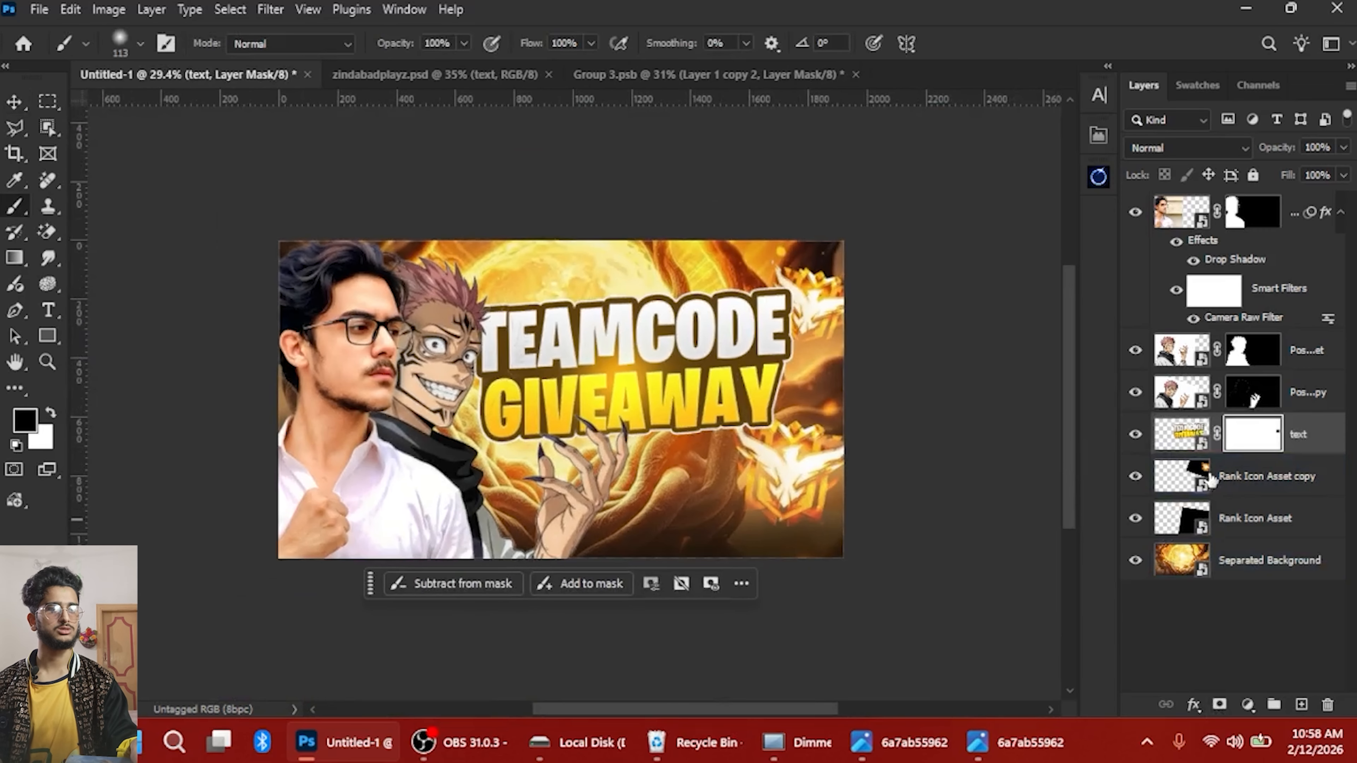
Examine the zindabadplayz.psd reference design and compare it with the portrait and anime character in Untitled-1
click(1245, 566)
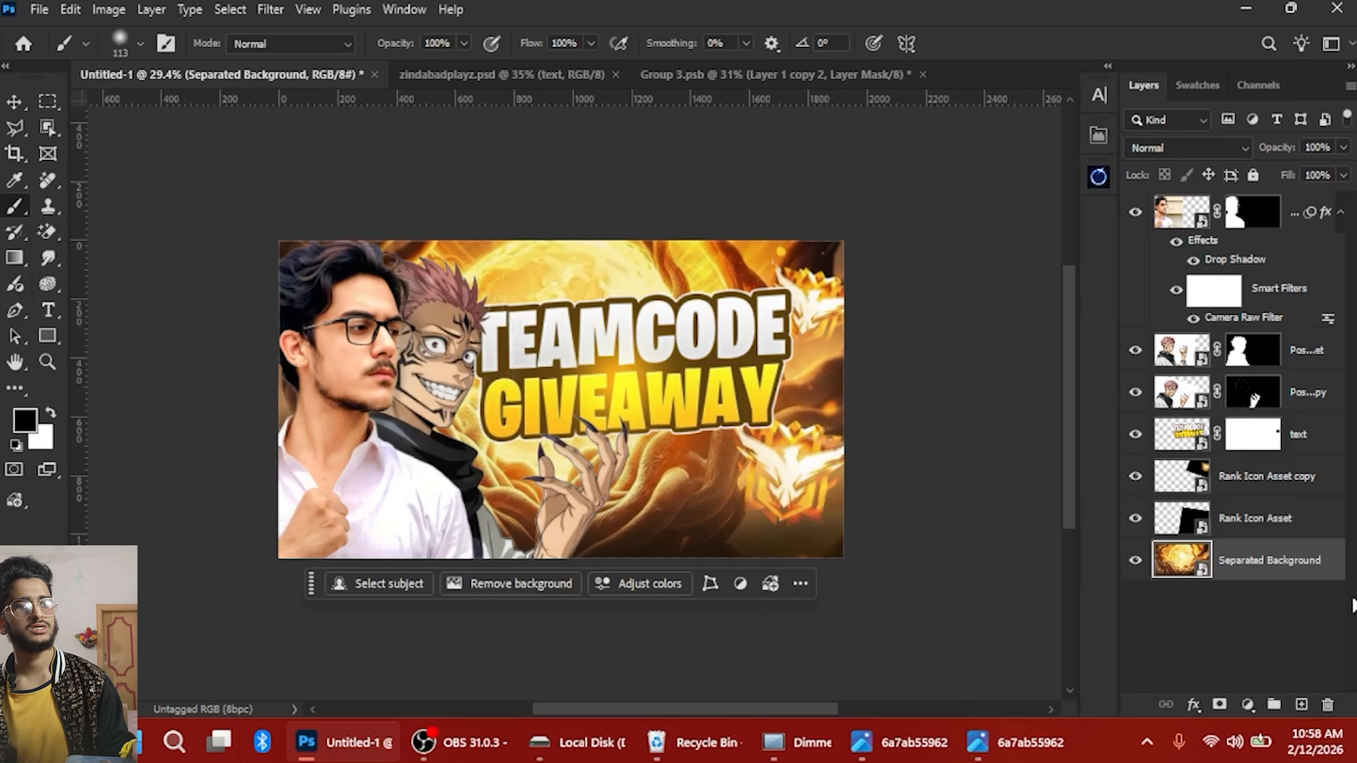
click(491, 75)
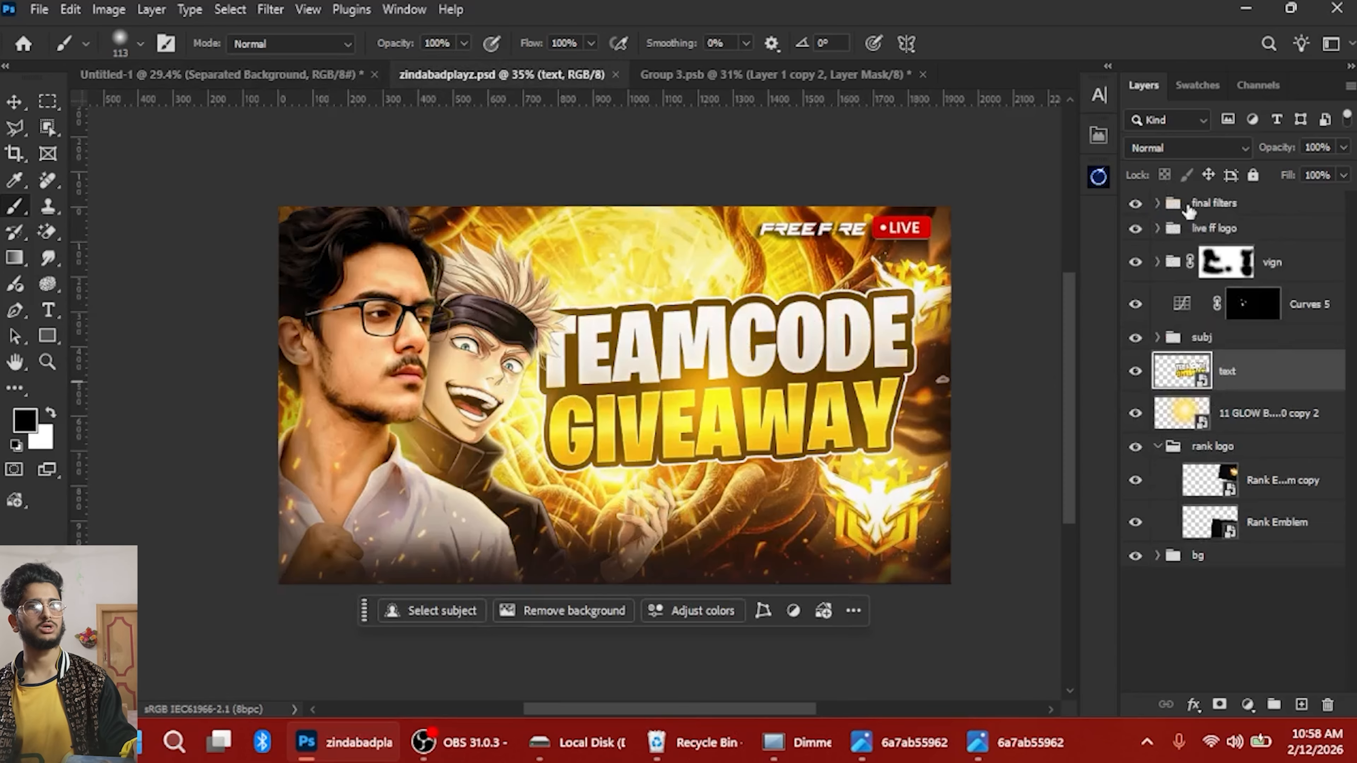
click(235, 70)
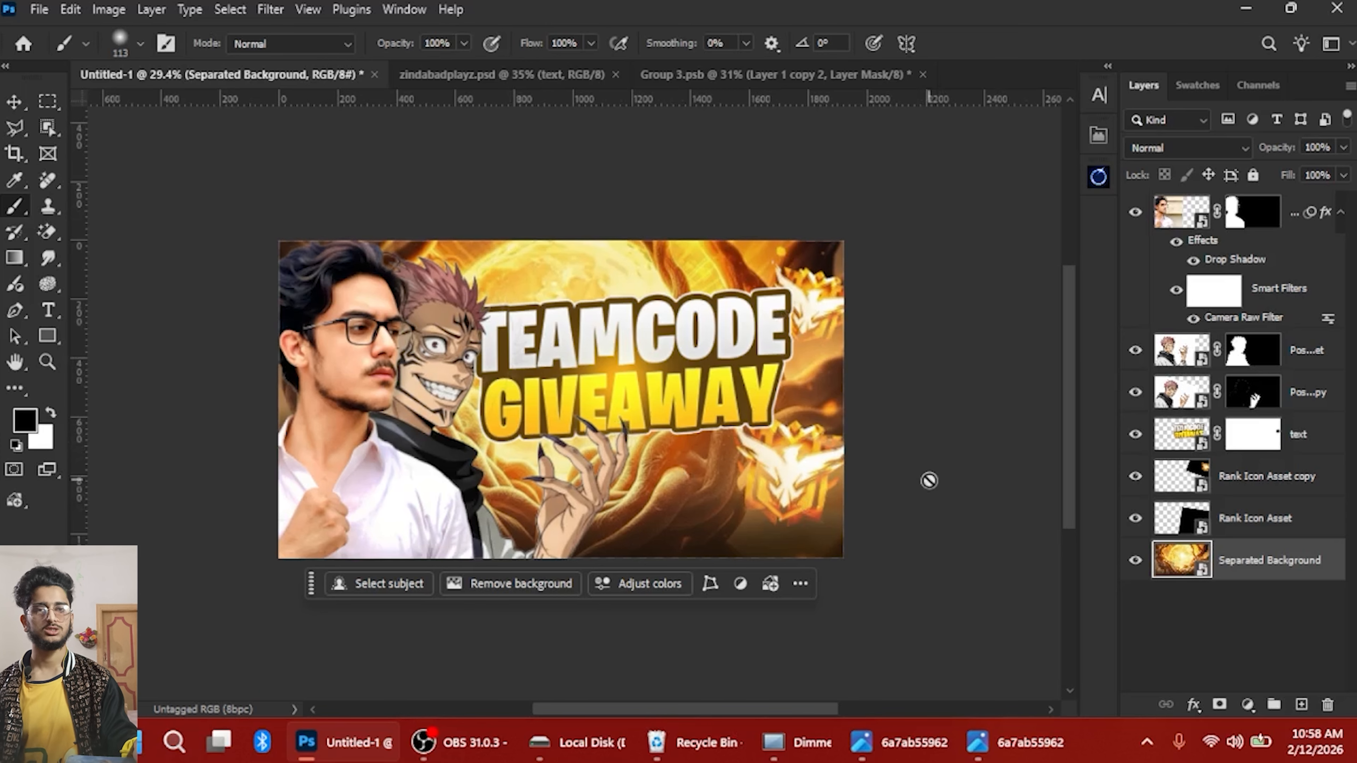
scroll(929, 480, down, 1)
click(1159, 224)
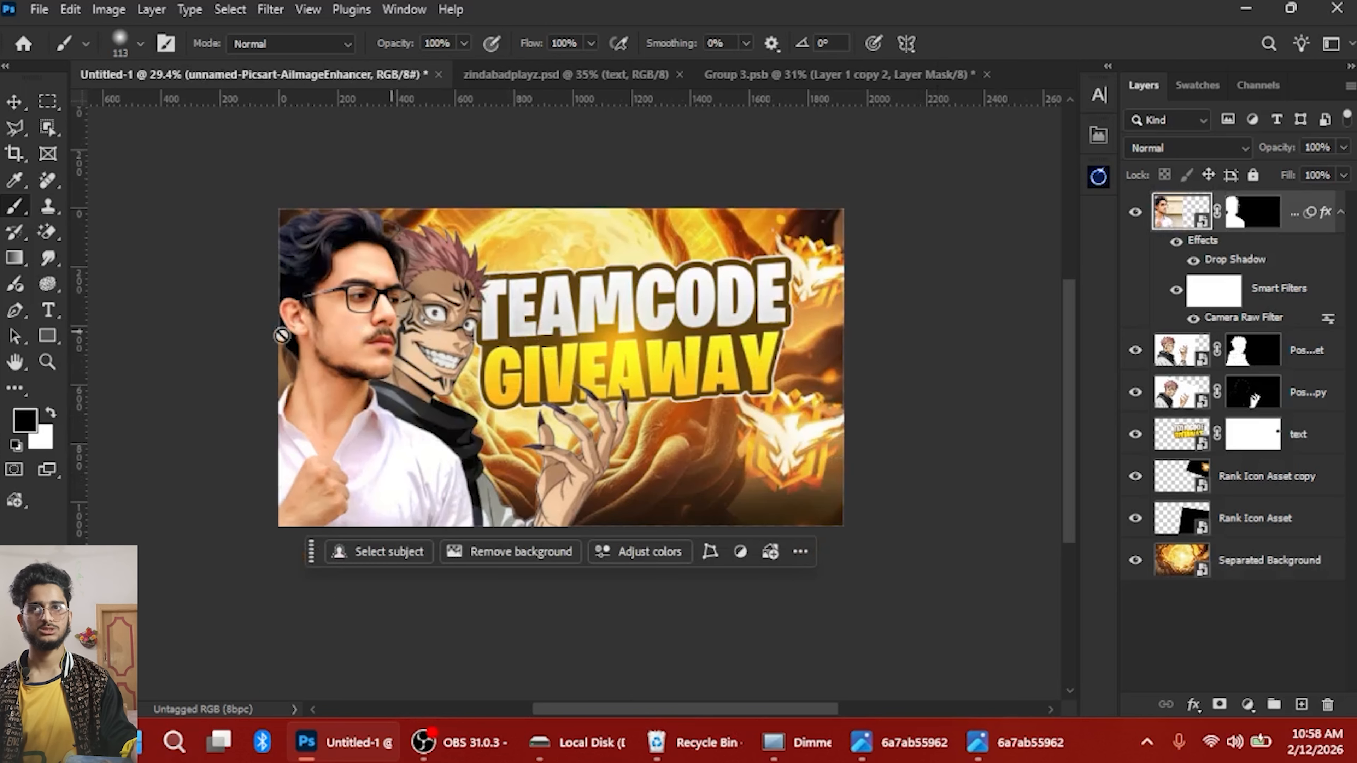
scroll(299, 321, up, 4)
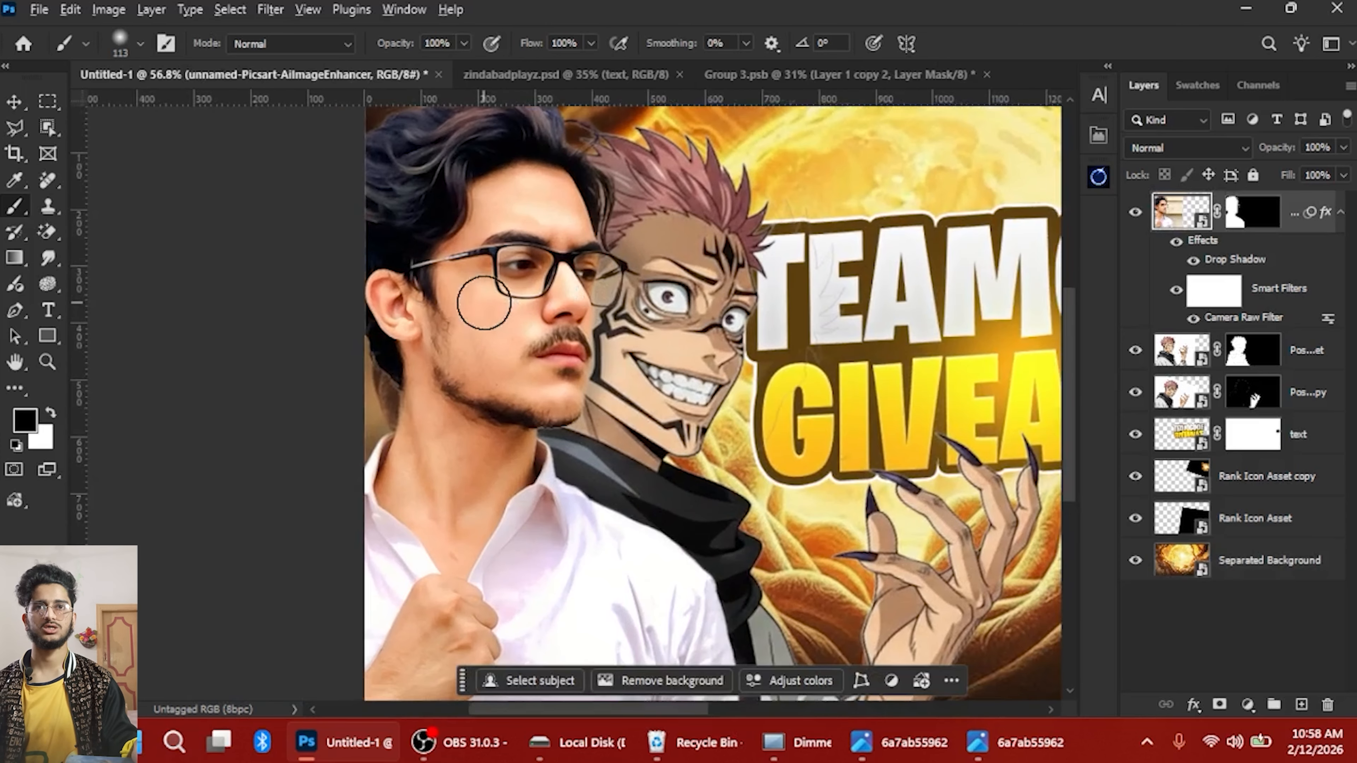
scroll(510, 309, up, 2)
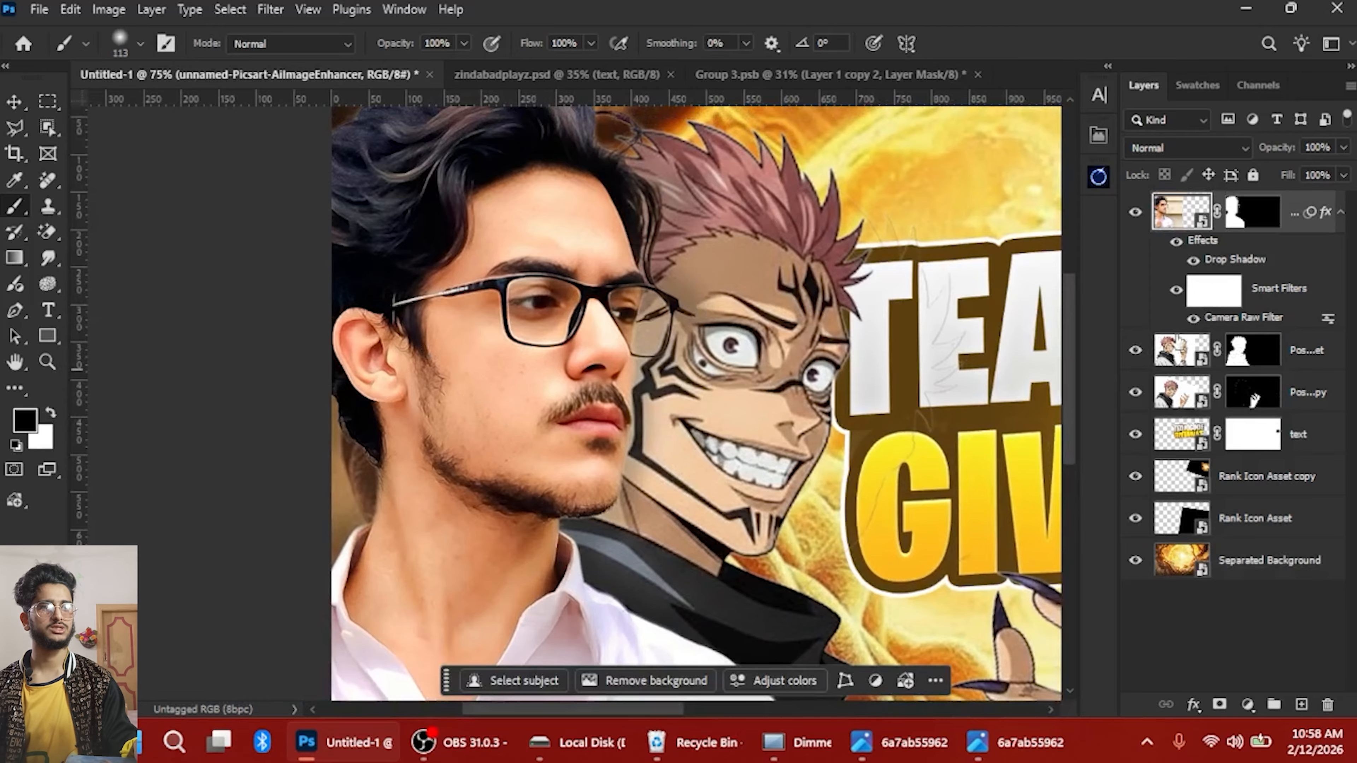
Group the two anime character layers and convert the group to a smart object
click(1179, 364)
shift+click(1324, 415)
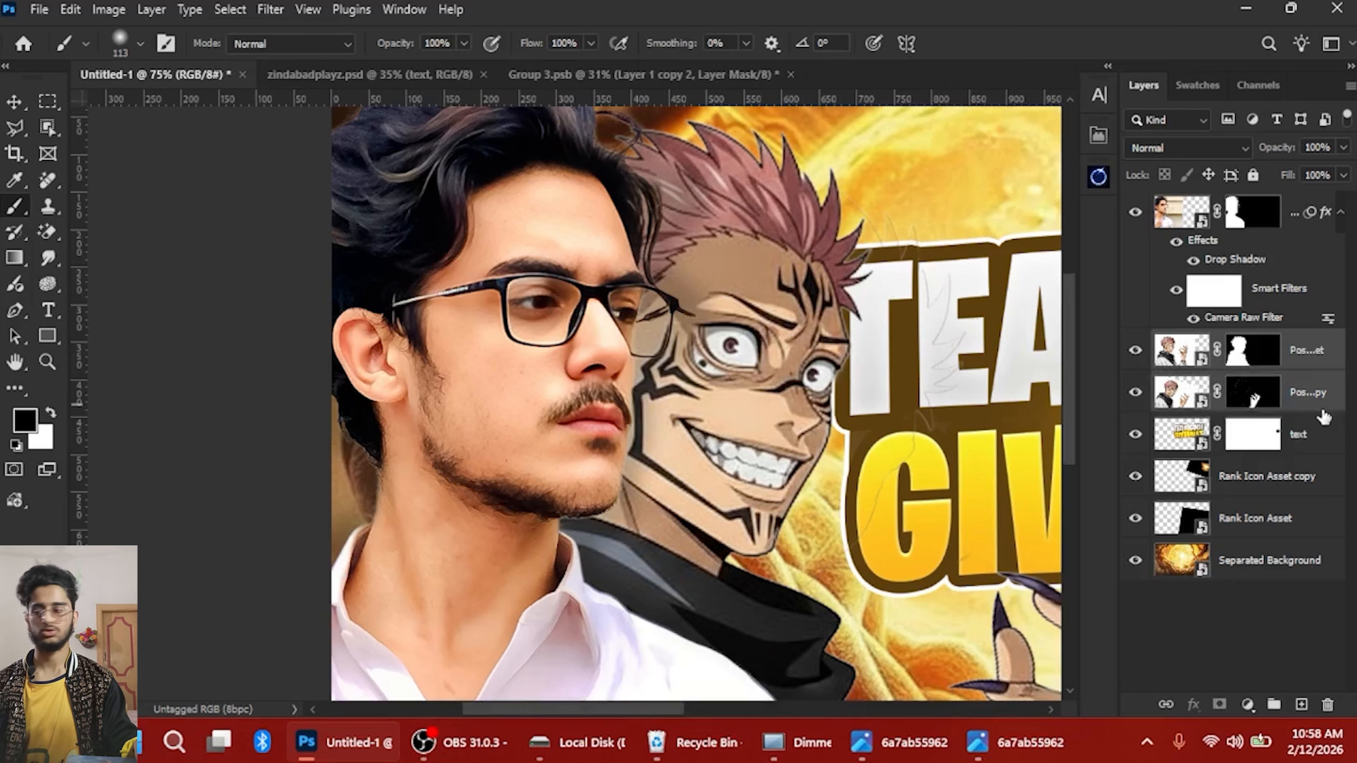
key(ctrl+g)
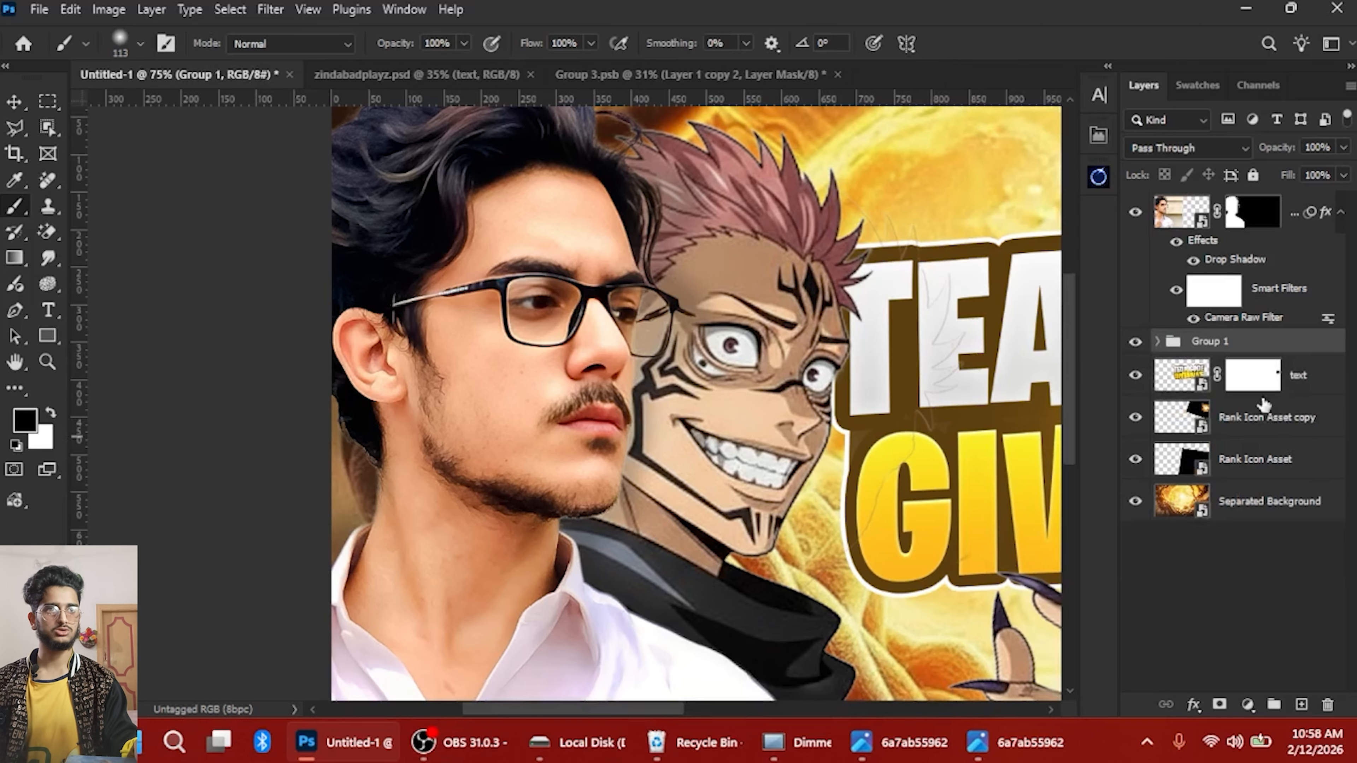
click(1135, 343)
click(1135, 343)
right_click(1262, 353)
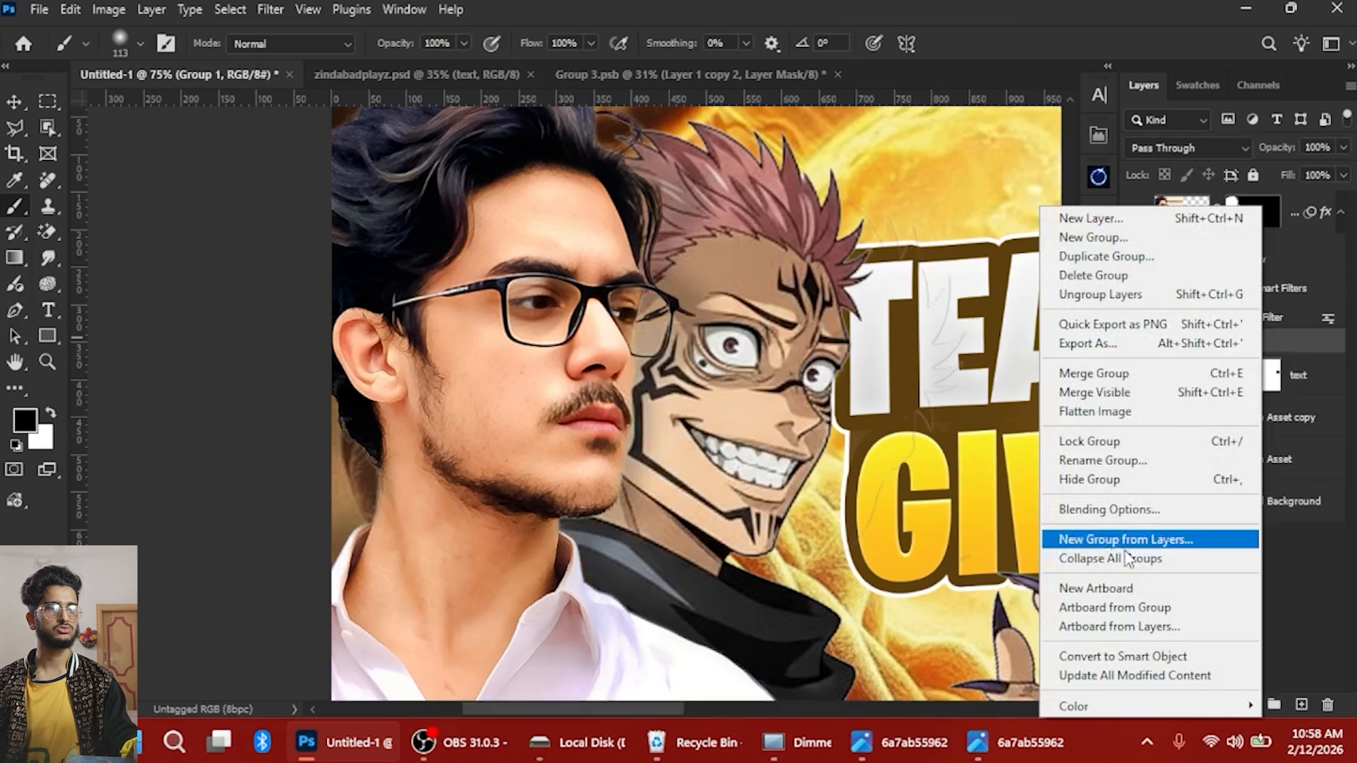
click(1101, 655)
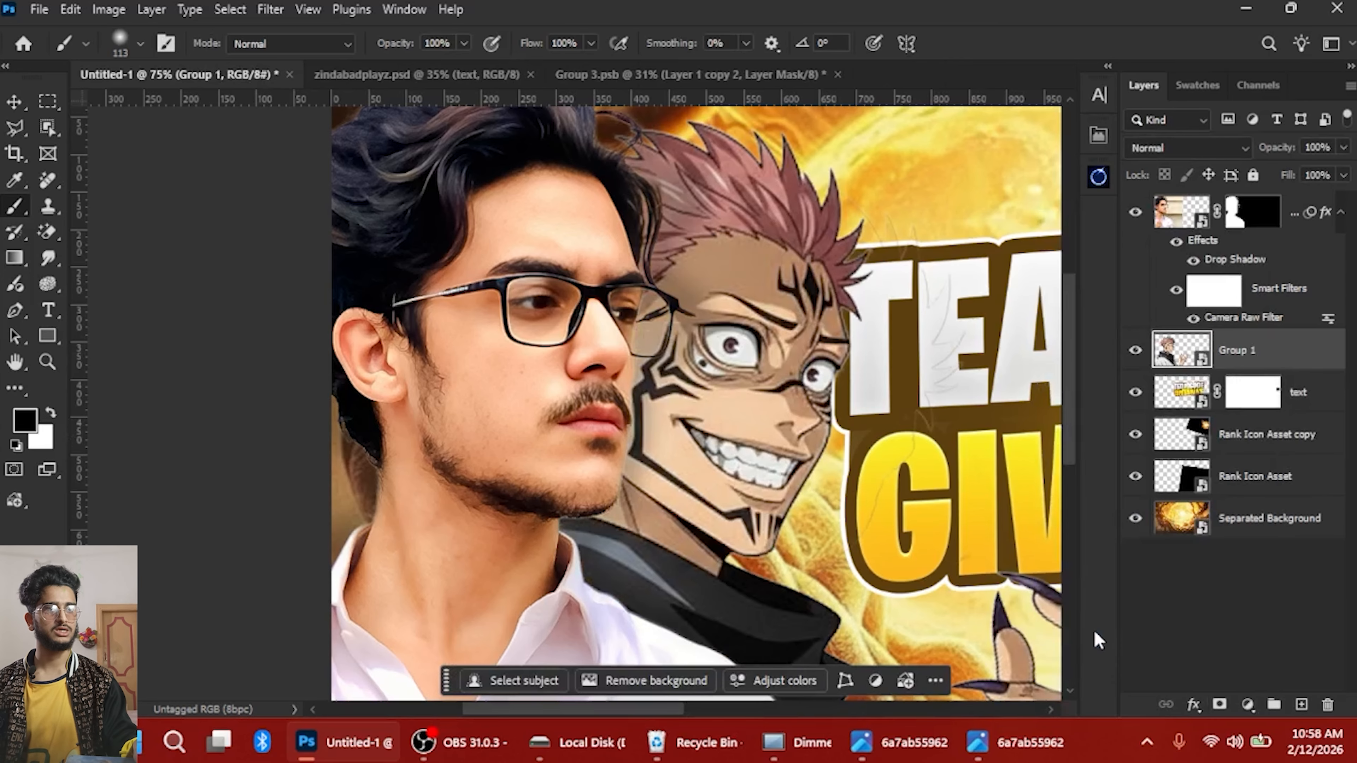
Start a Camera Raw filter on the anime character with texture +7, clarity +13 and temperature +16
key(ctrl+shift+a)
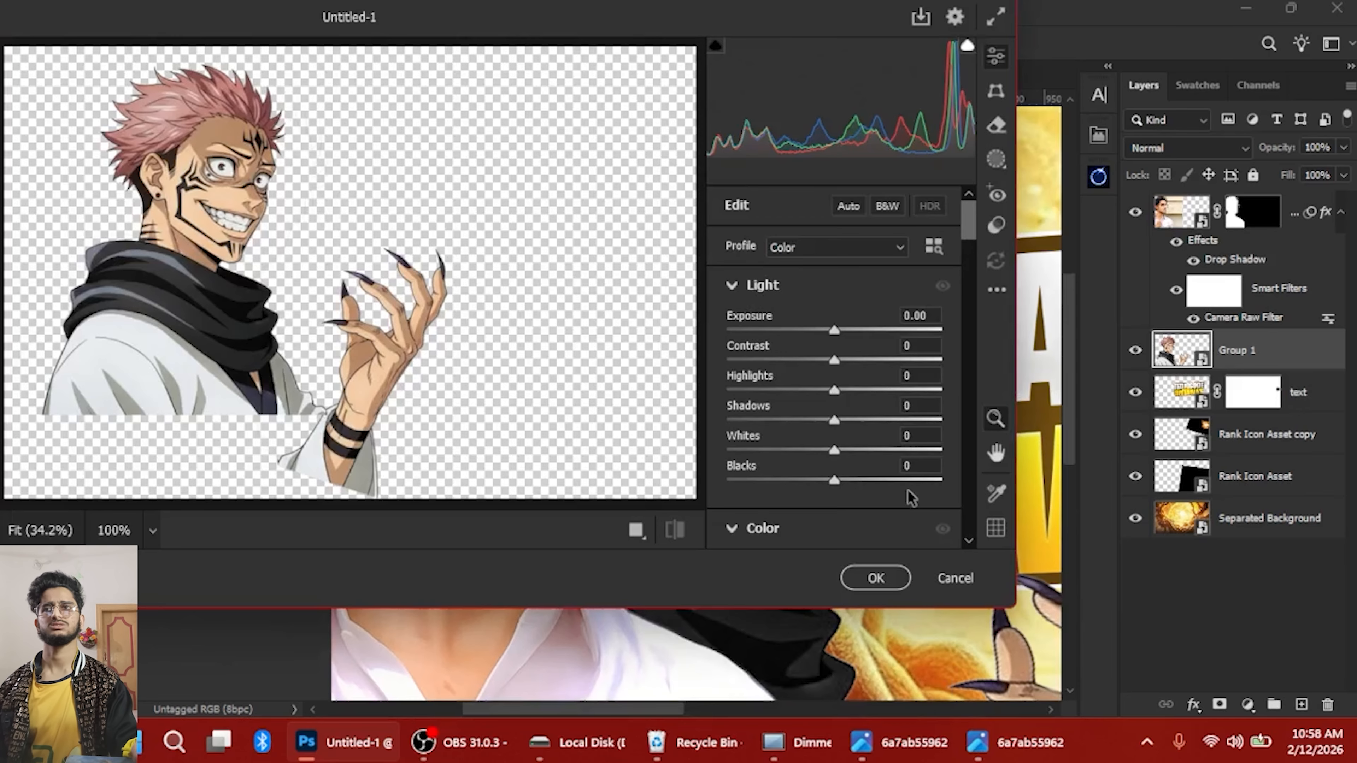
scroll(781, 394, down, 5)
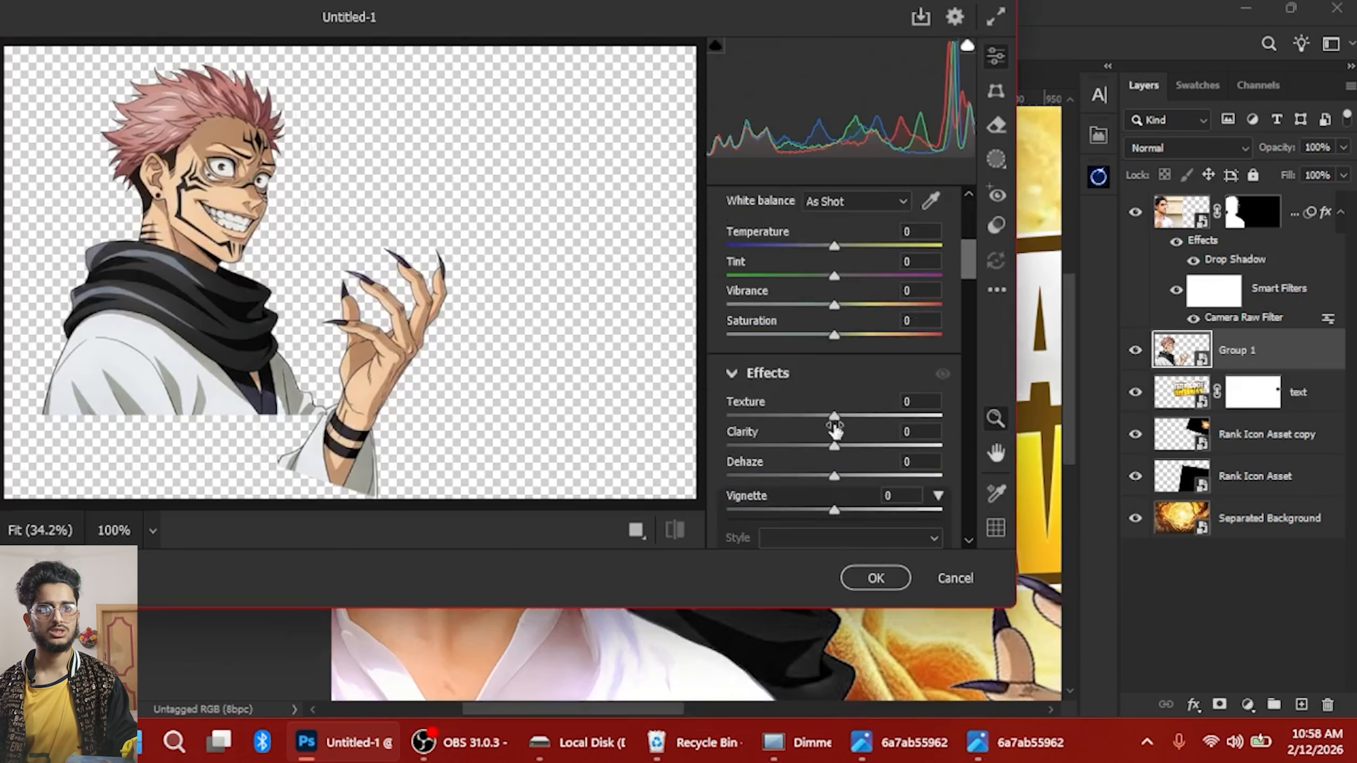
drag(843, 446, 849, 446)
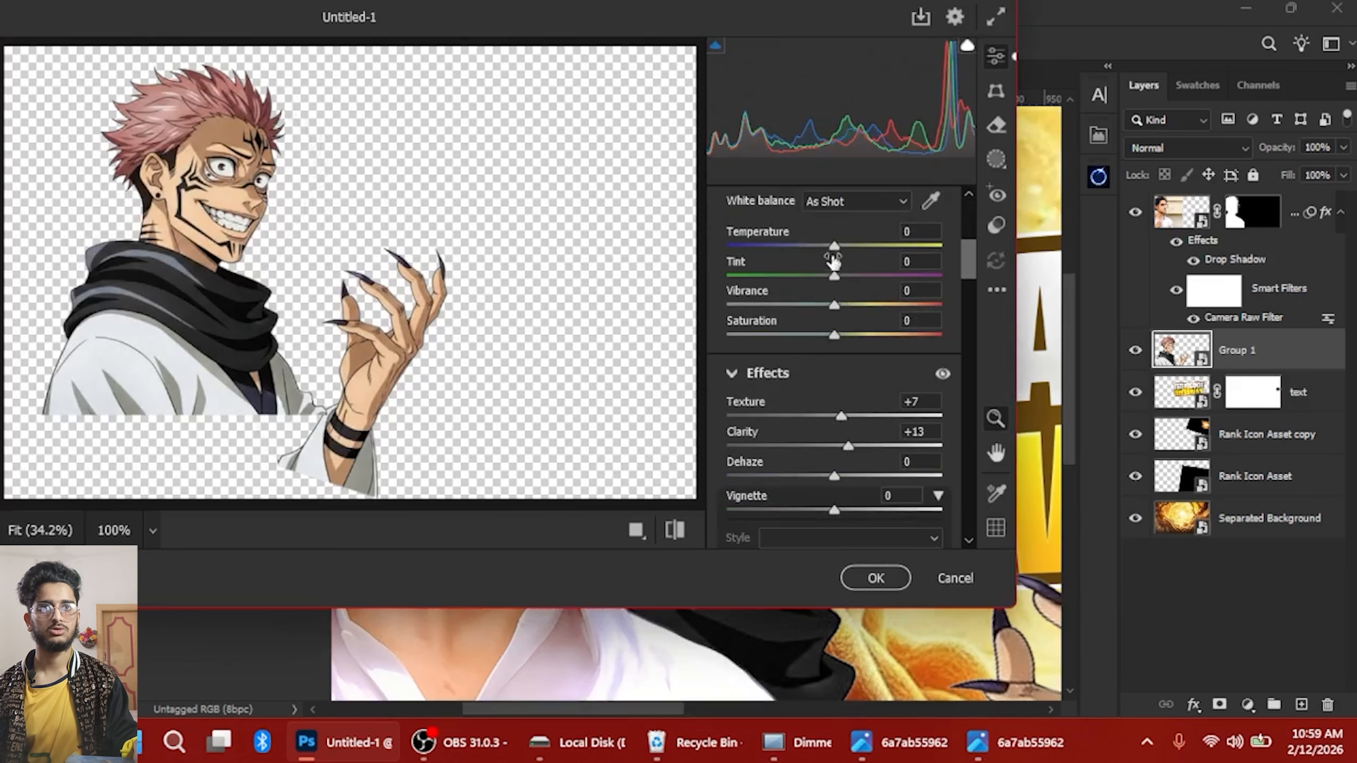
drag(837, 249, 853, 251)
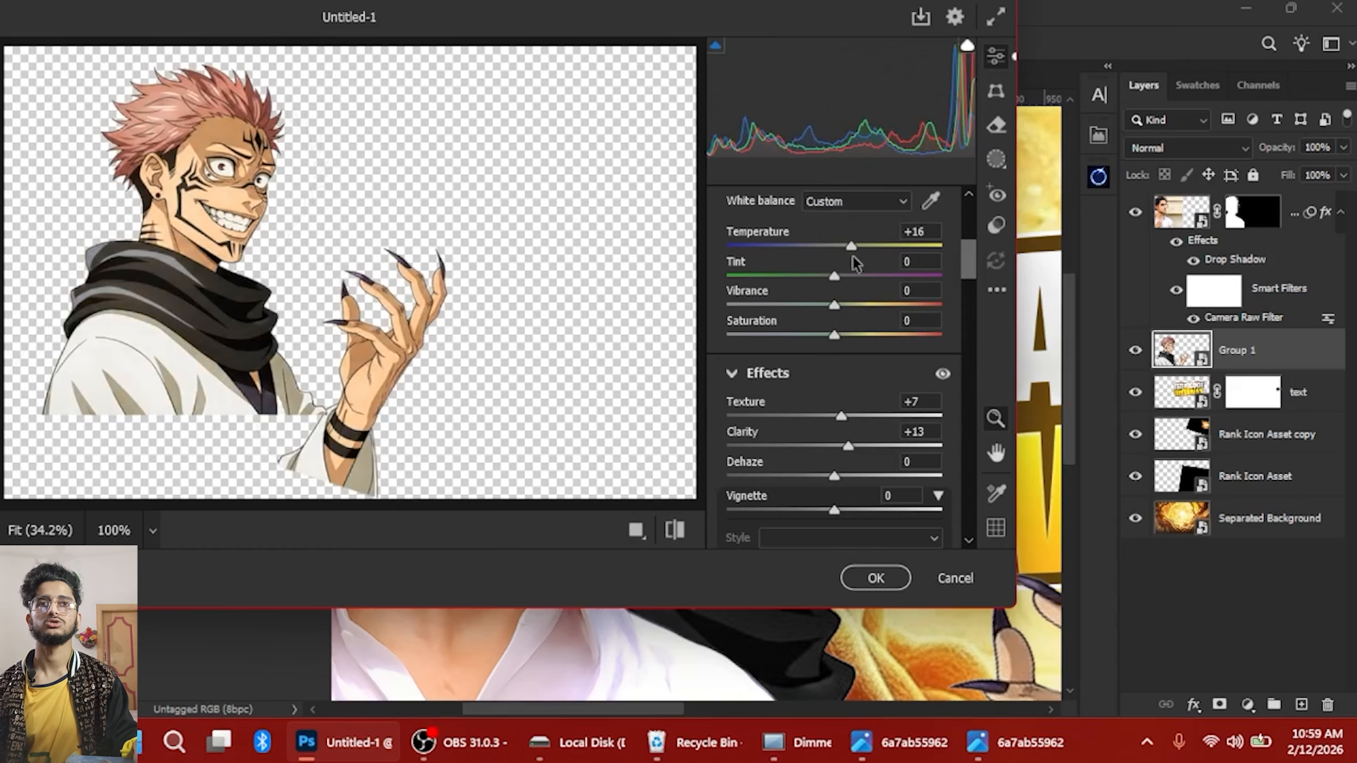
Set noise reduction to 12 and color noise reduction to 11, and apply the Camera Raw filter to the anime character
scroll(781, 443, down, 15)
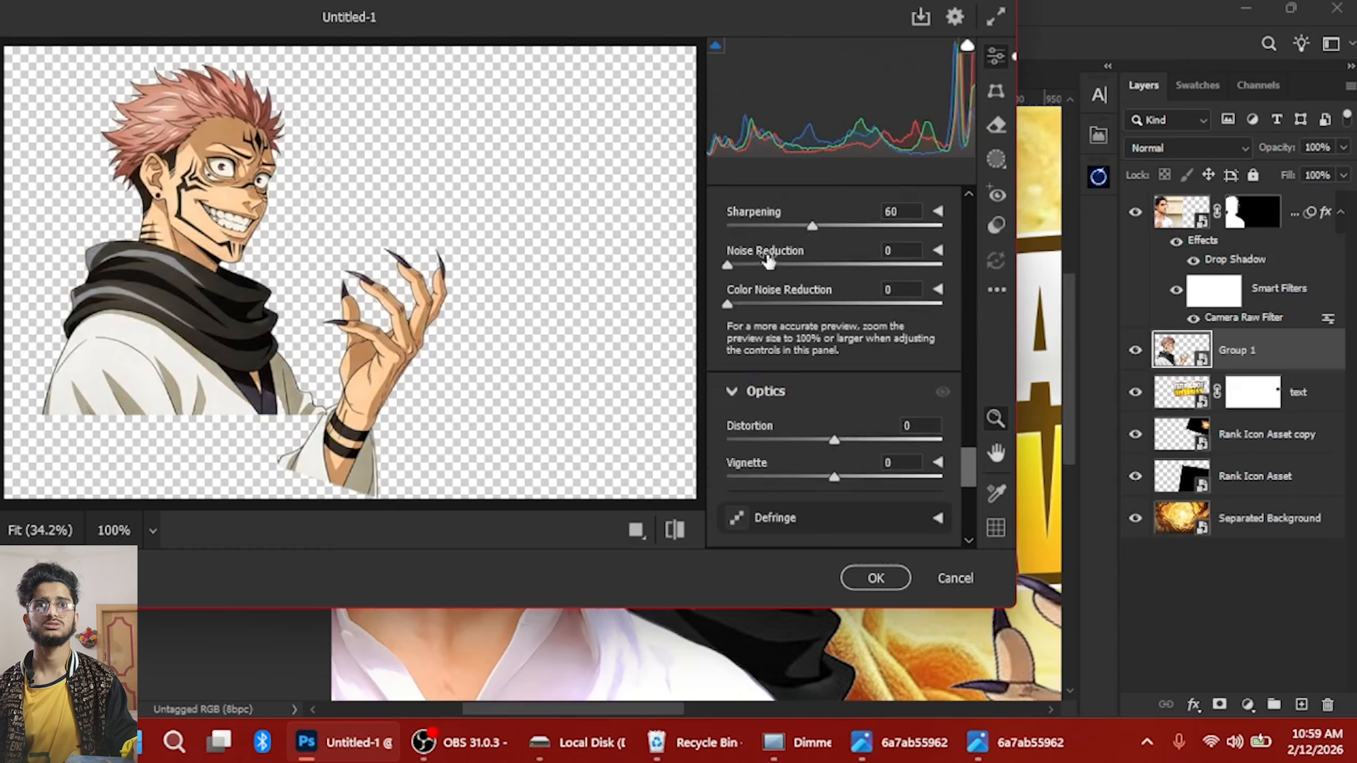
drag(768, 262, 754, 266)
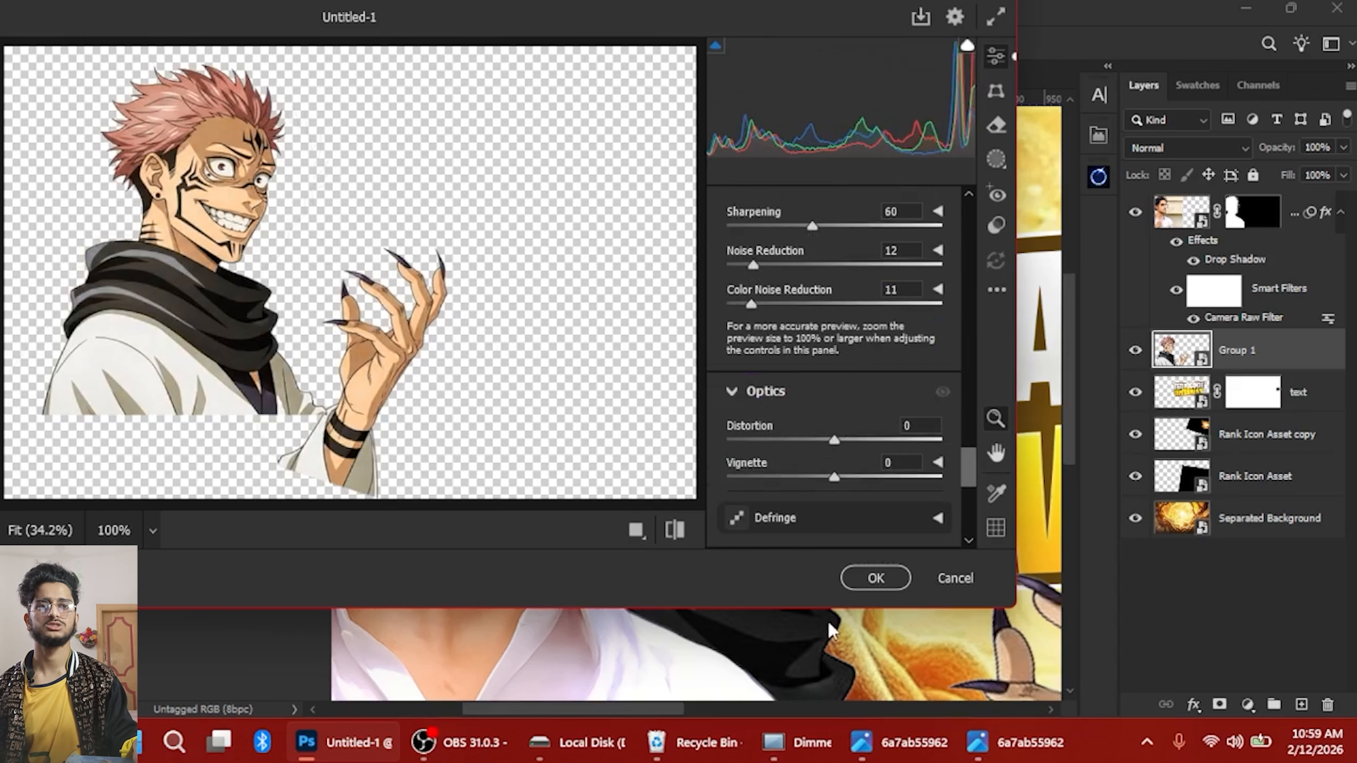
click(876, 578)
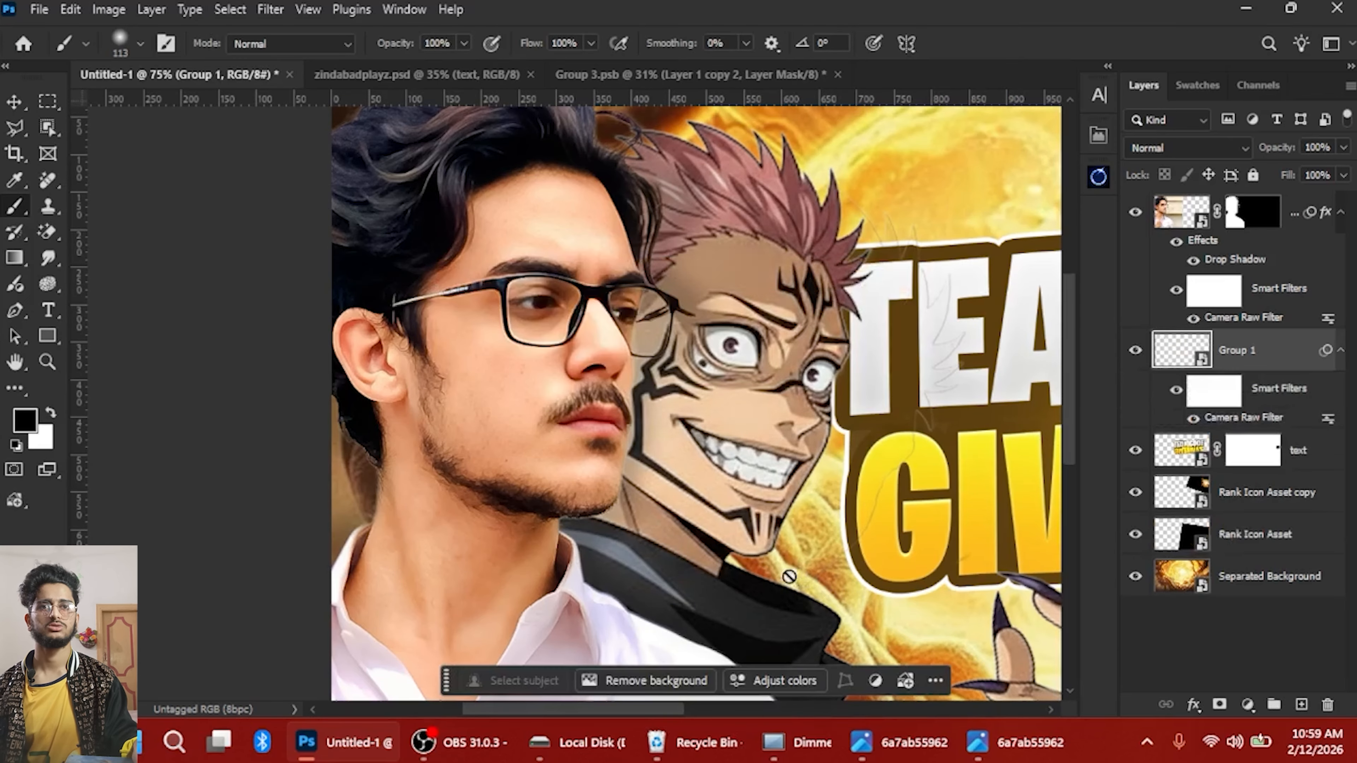
scroll(580, 562, down, 5)
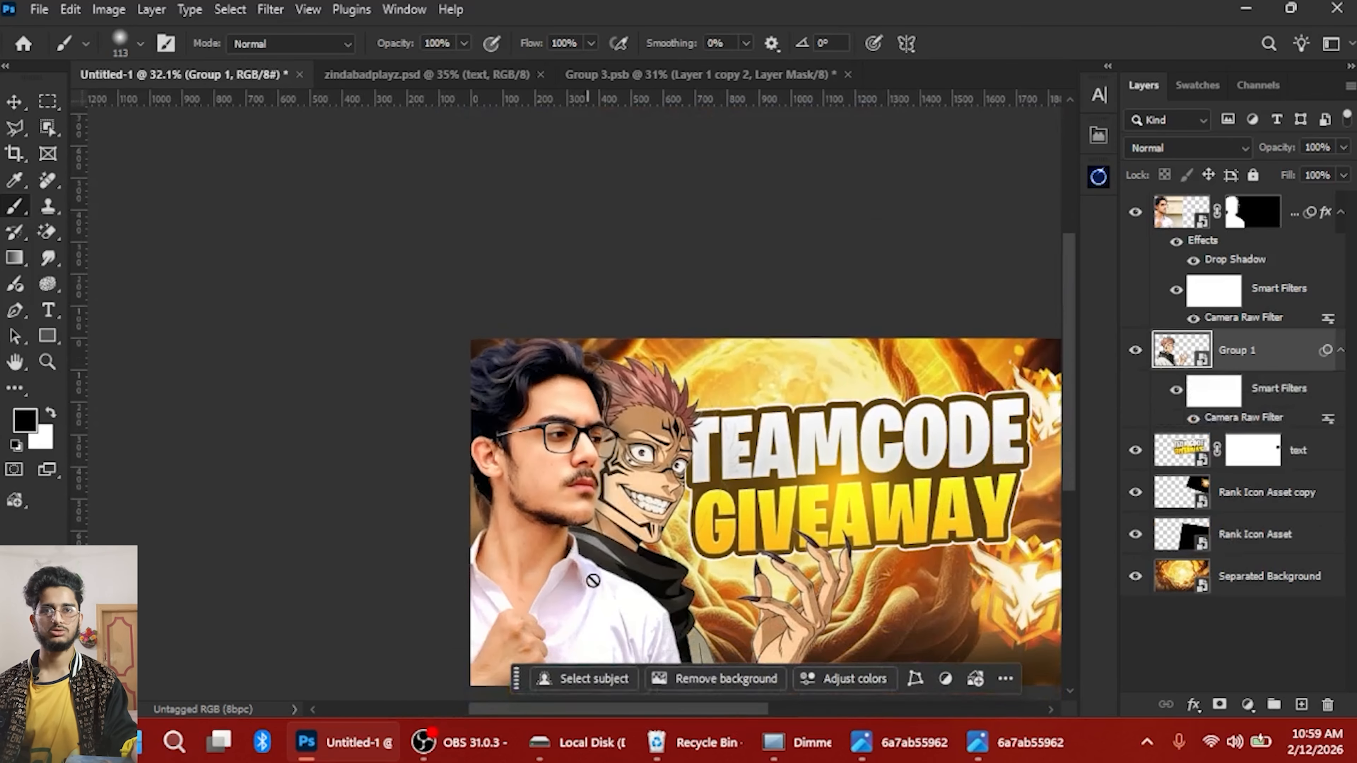
click(1175, 393)
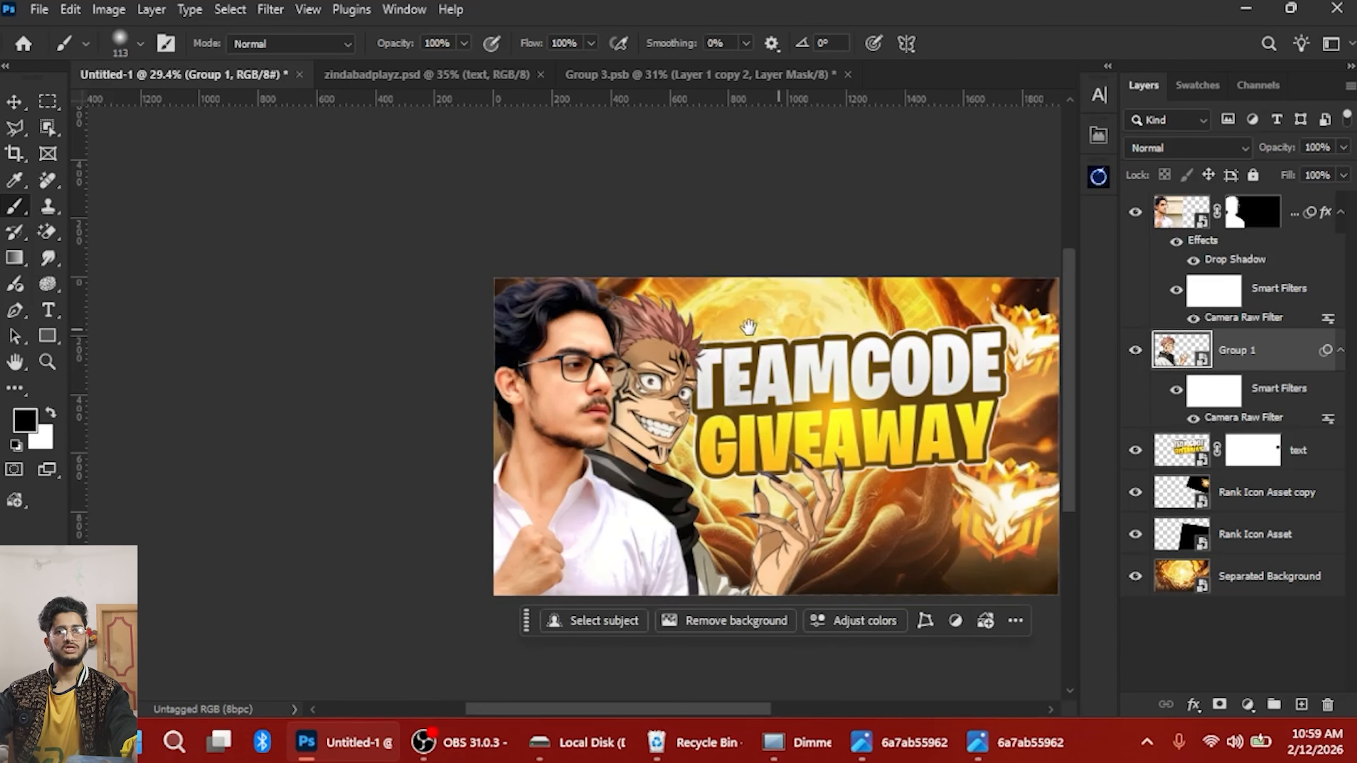
drag(748, 326, 678, 322)
scroll(718, 436, up, 2)
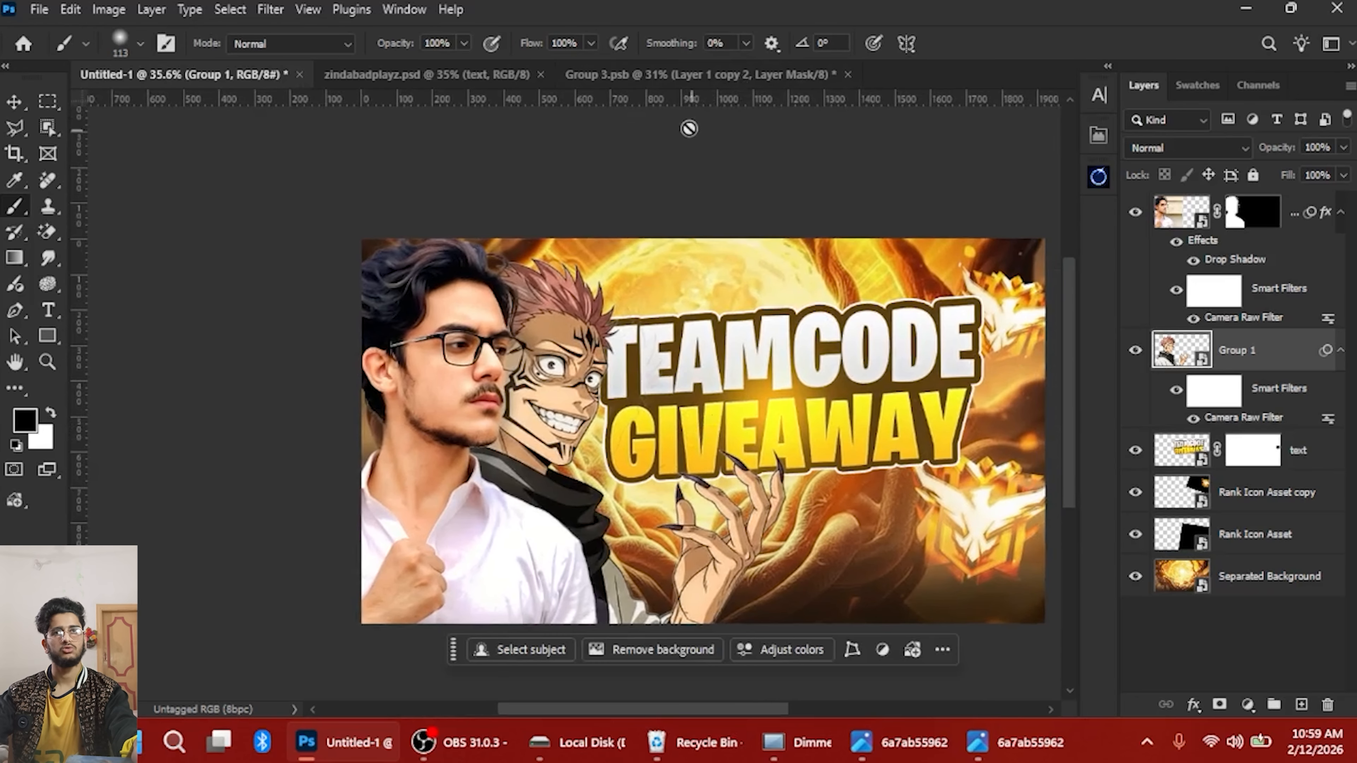
Hide the final filters group in zindabadplayz.psd and copy its live ff logo group into Untitled-1
click(674, 84)
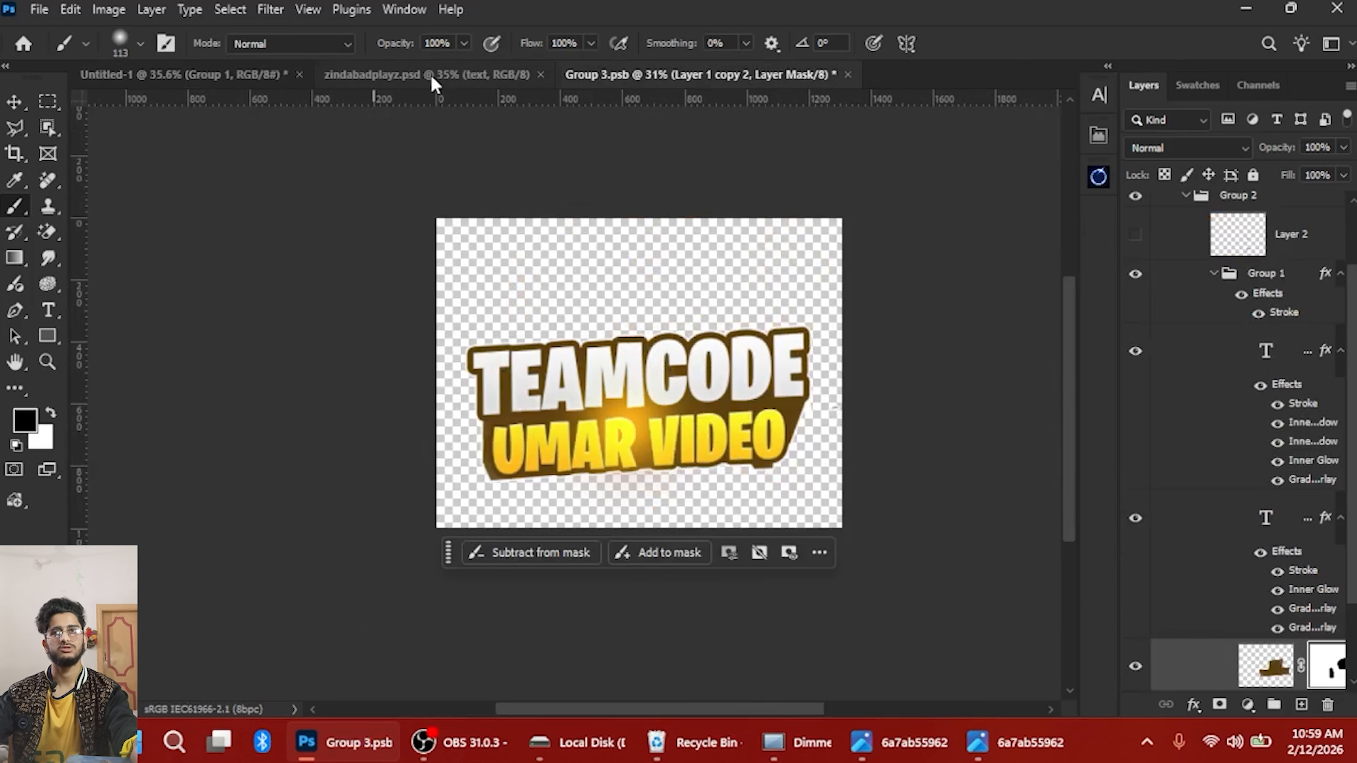
click(396, 80)
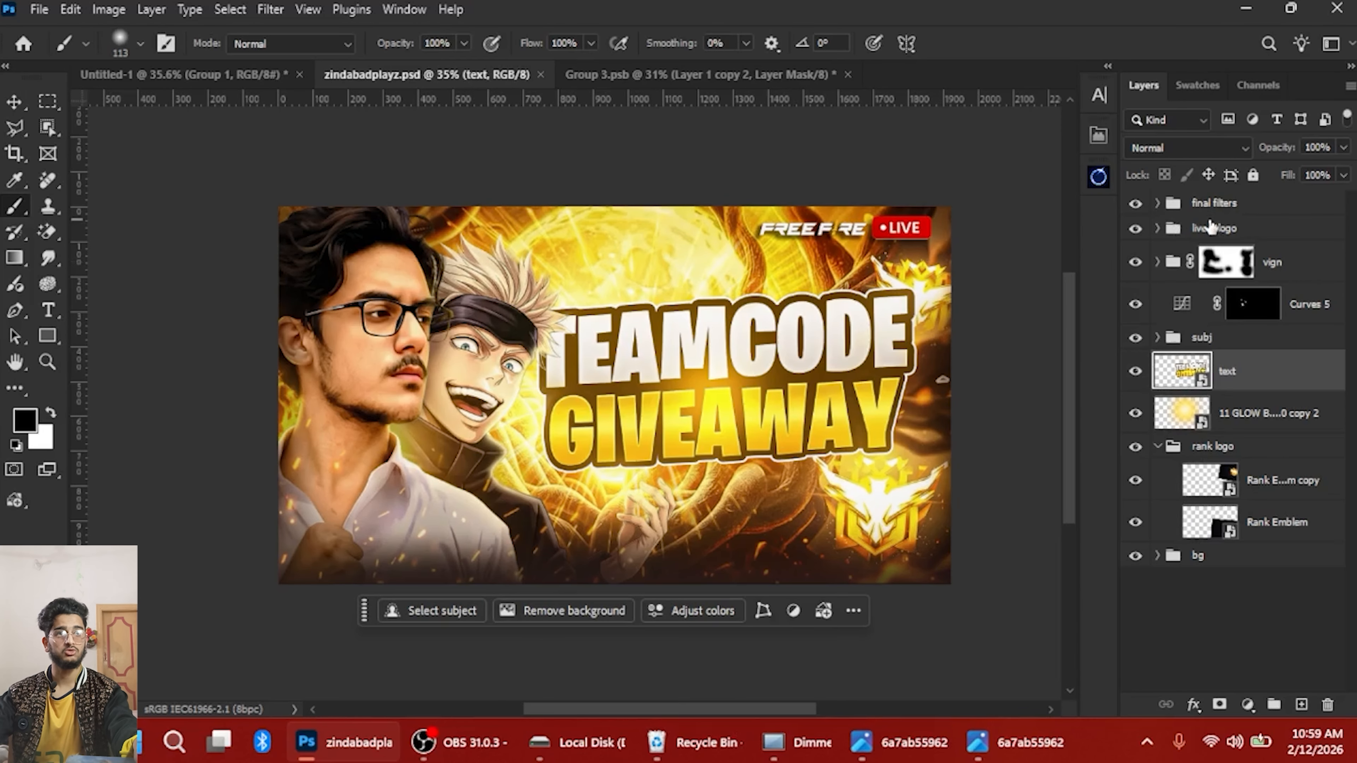
click(1170, 229)
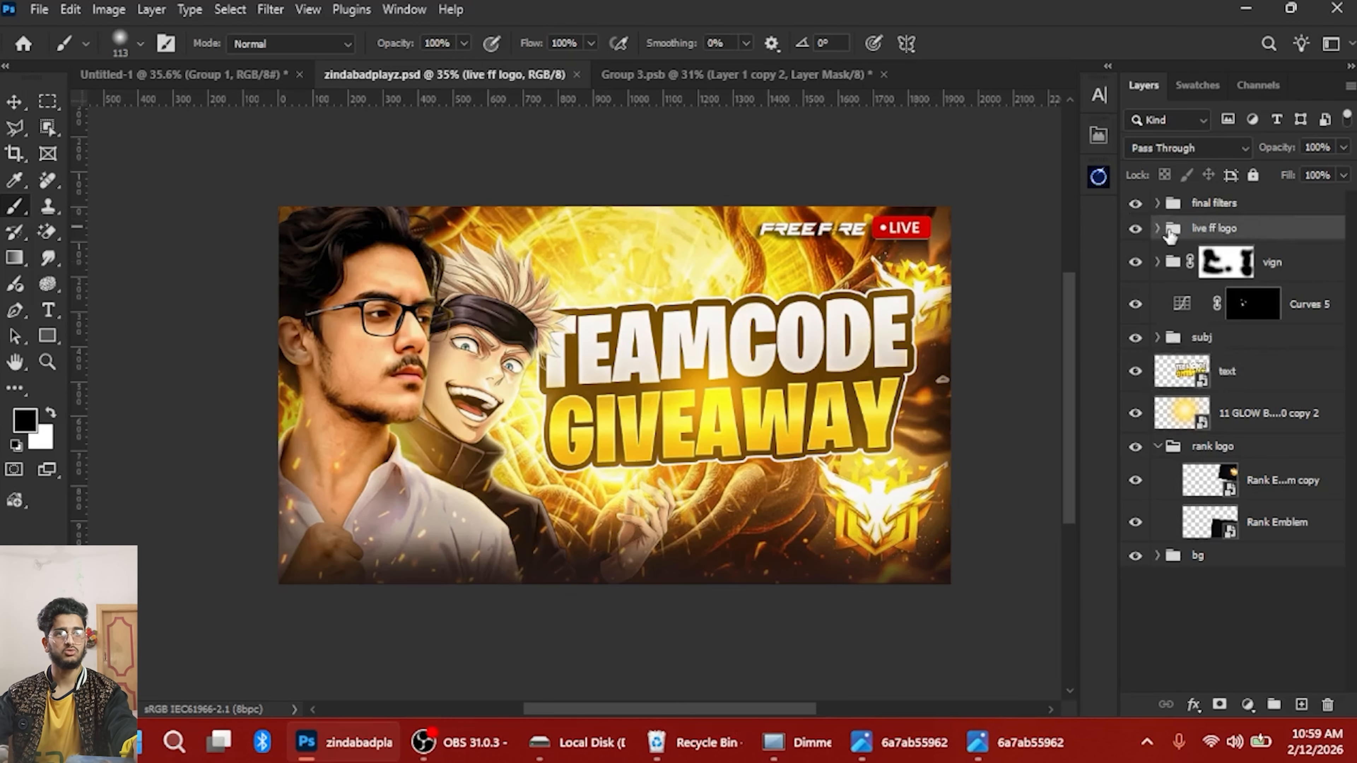
click(1136, 204)
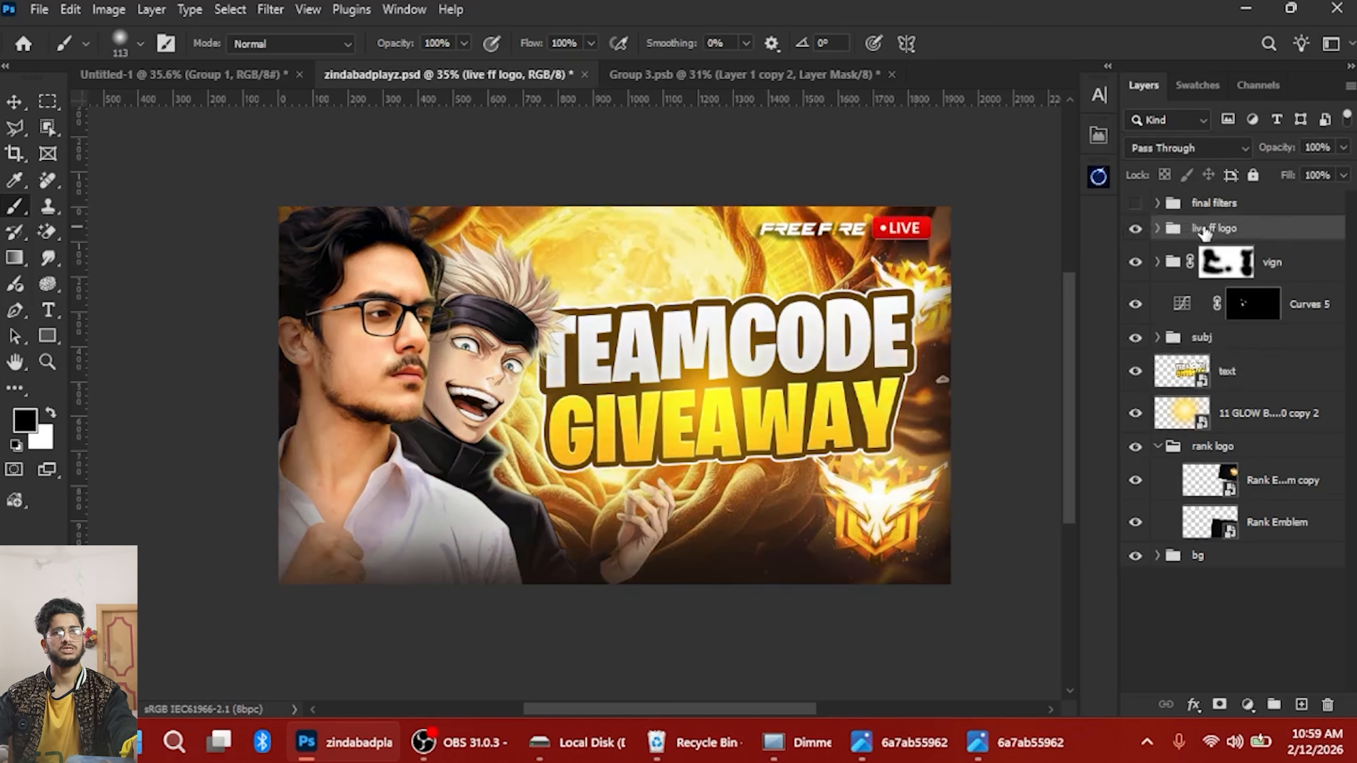
drag(1204, 233, 830, 259)
key(v)
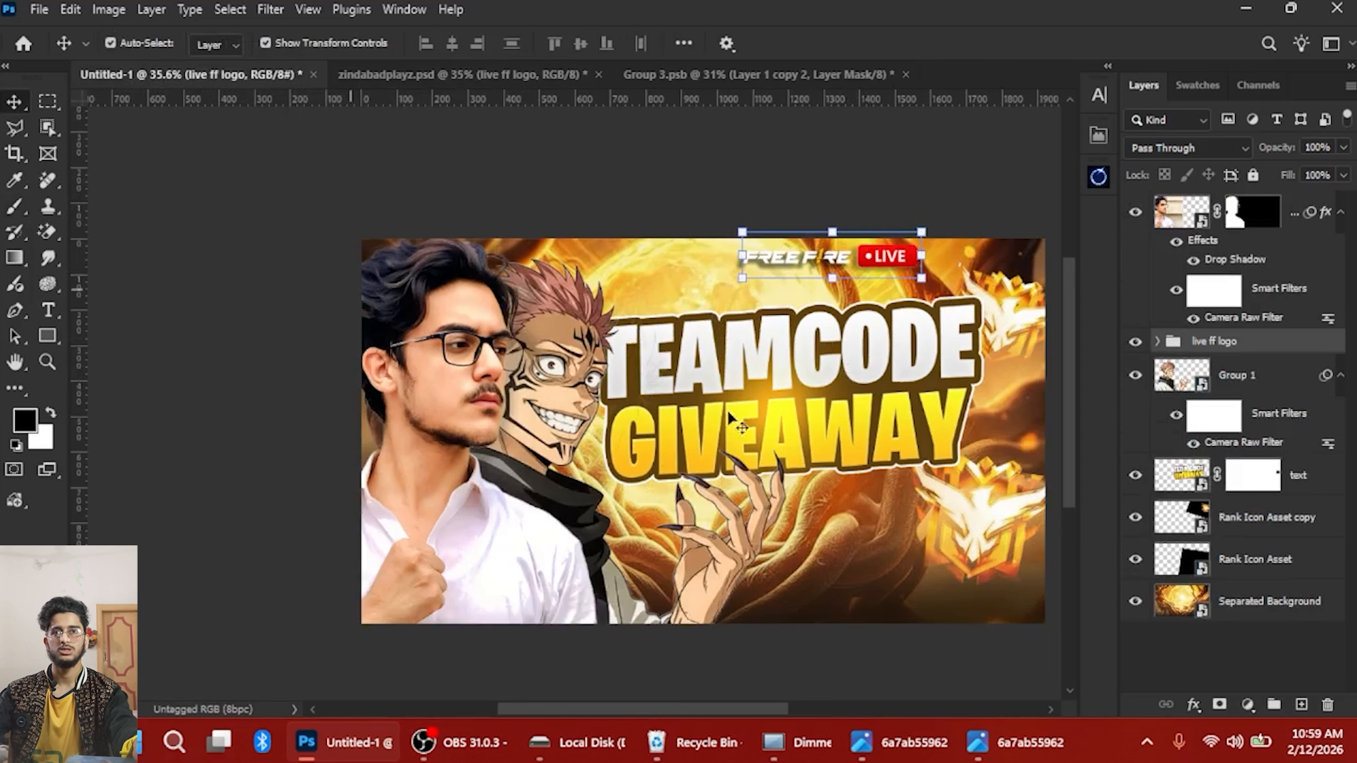
Move the live ff logo group into the canvas's upper-right corner and bring it to the front of the layer stack
key(ctrl+t)
drag(947, 227, 812, 208)
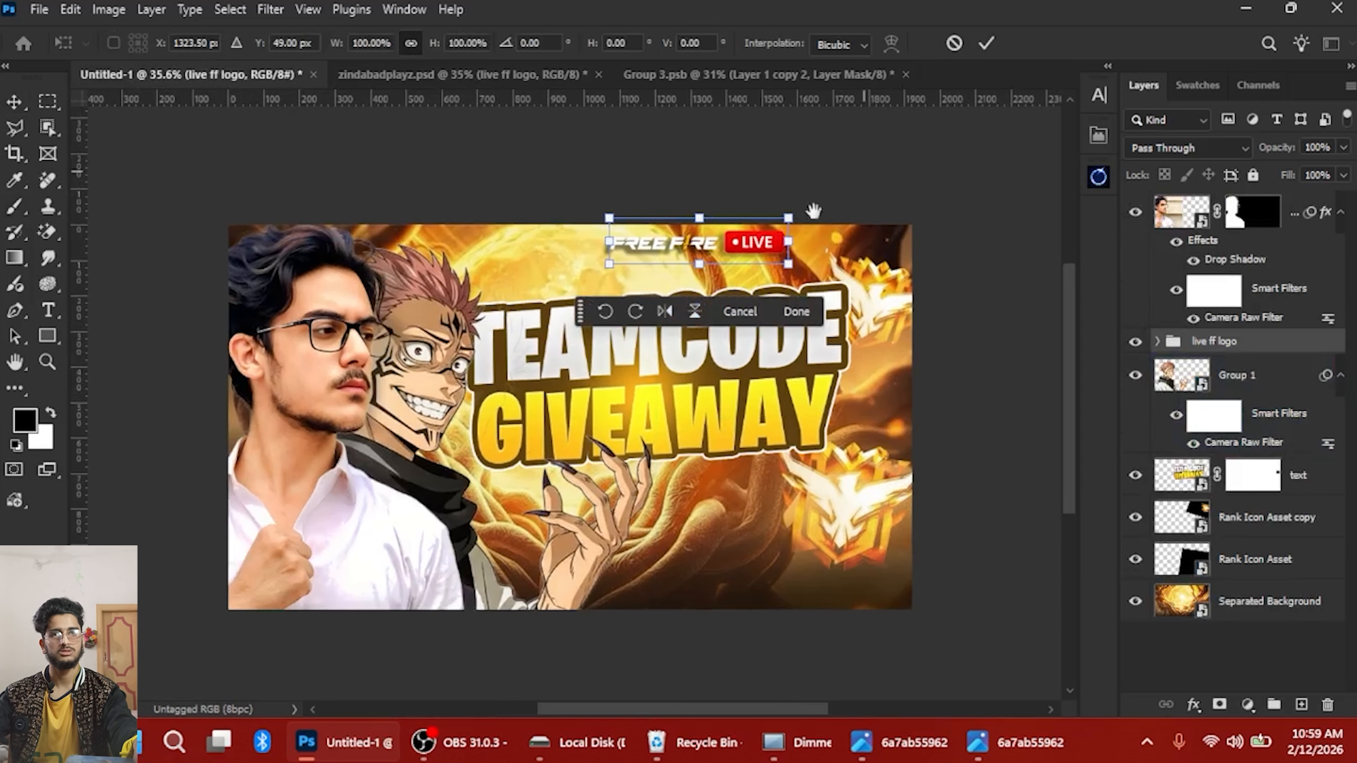
scroll(806, 224, up, 4)
drag(652, 252, 829, 254)
key(Return)
scroll(802, 256, down, 4)
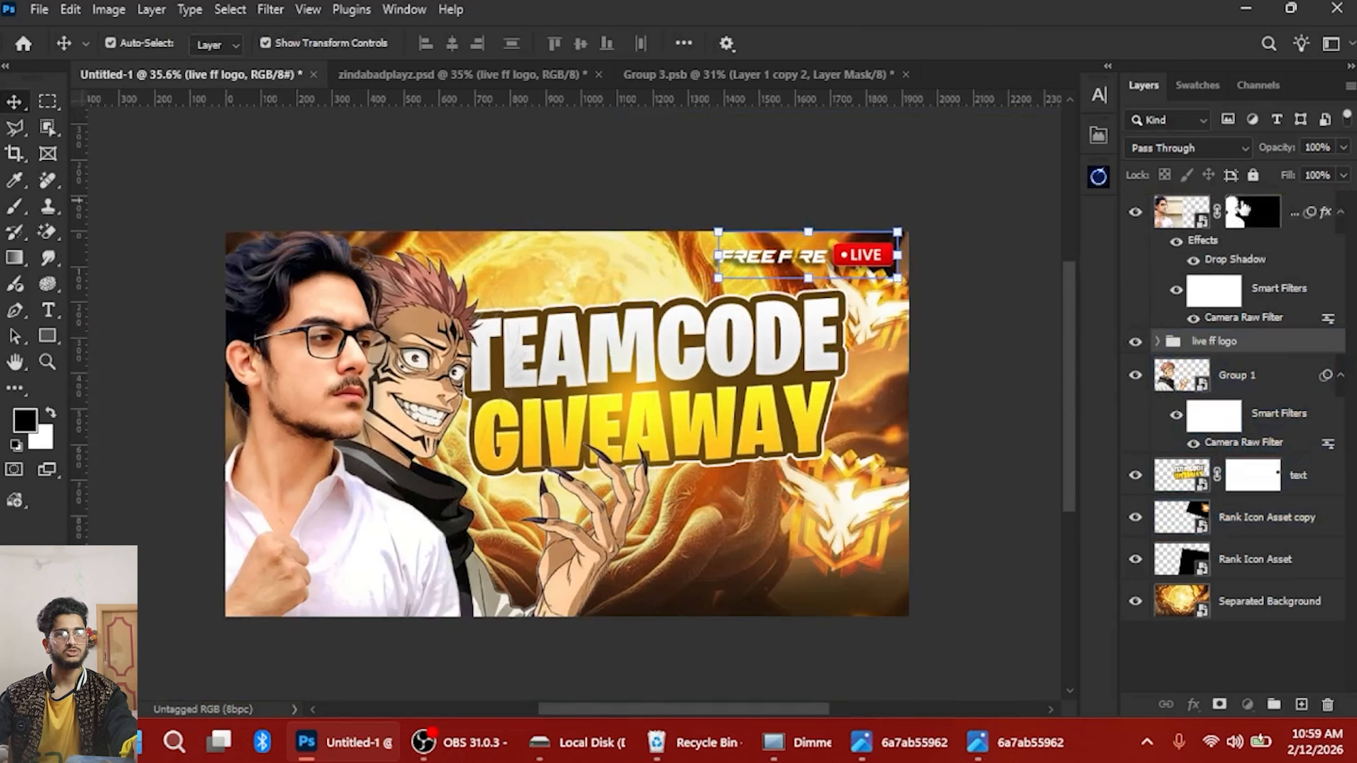
key(ctrl+shift+])
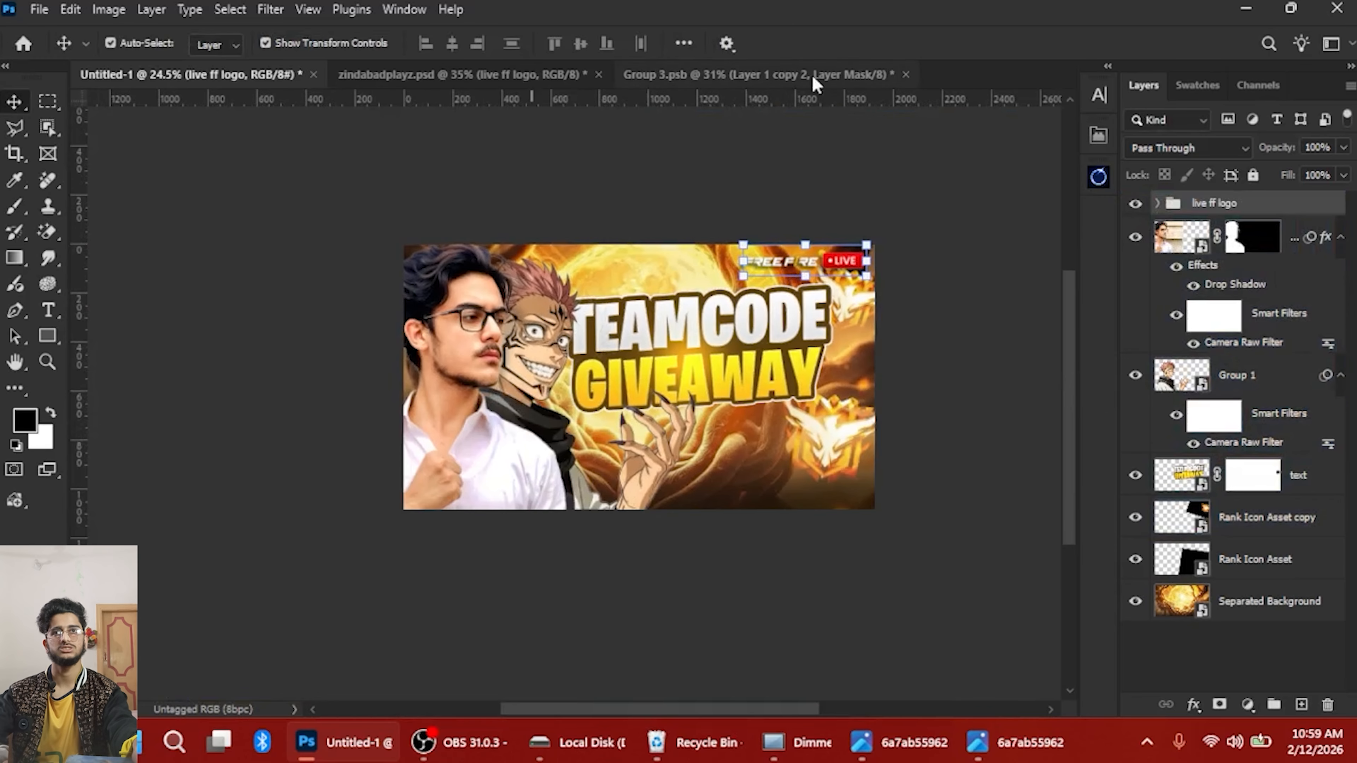
Compare the zindabadplayz.psd design with its vign group hidden and shown, and return to Untitled-1
click(490, 75)
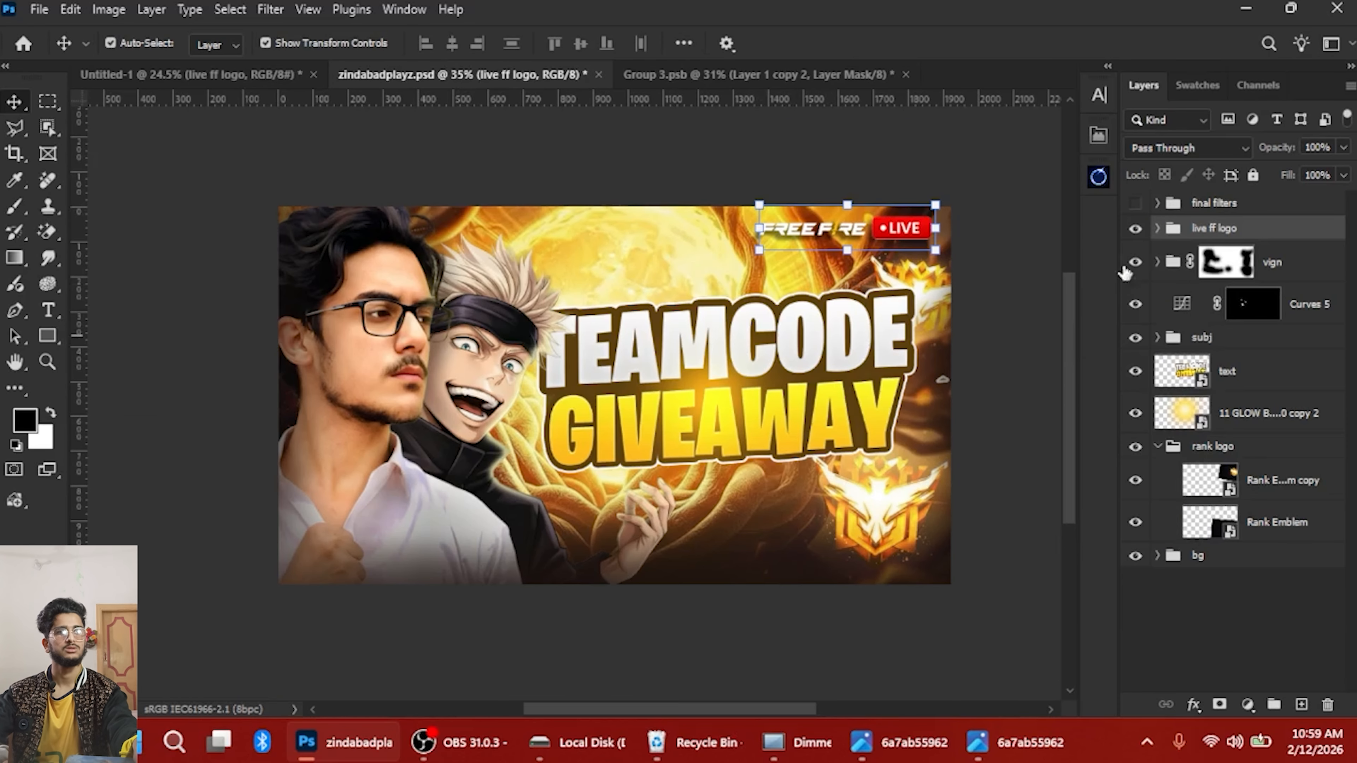
click(1137, 274)
click(1134, 262)
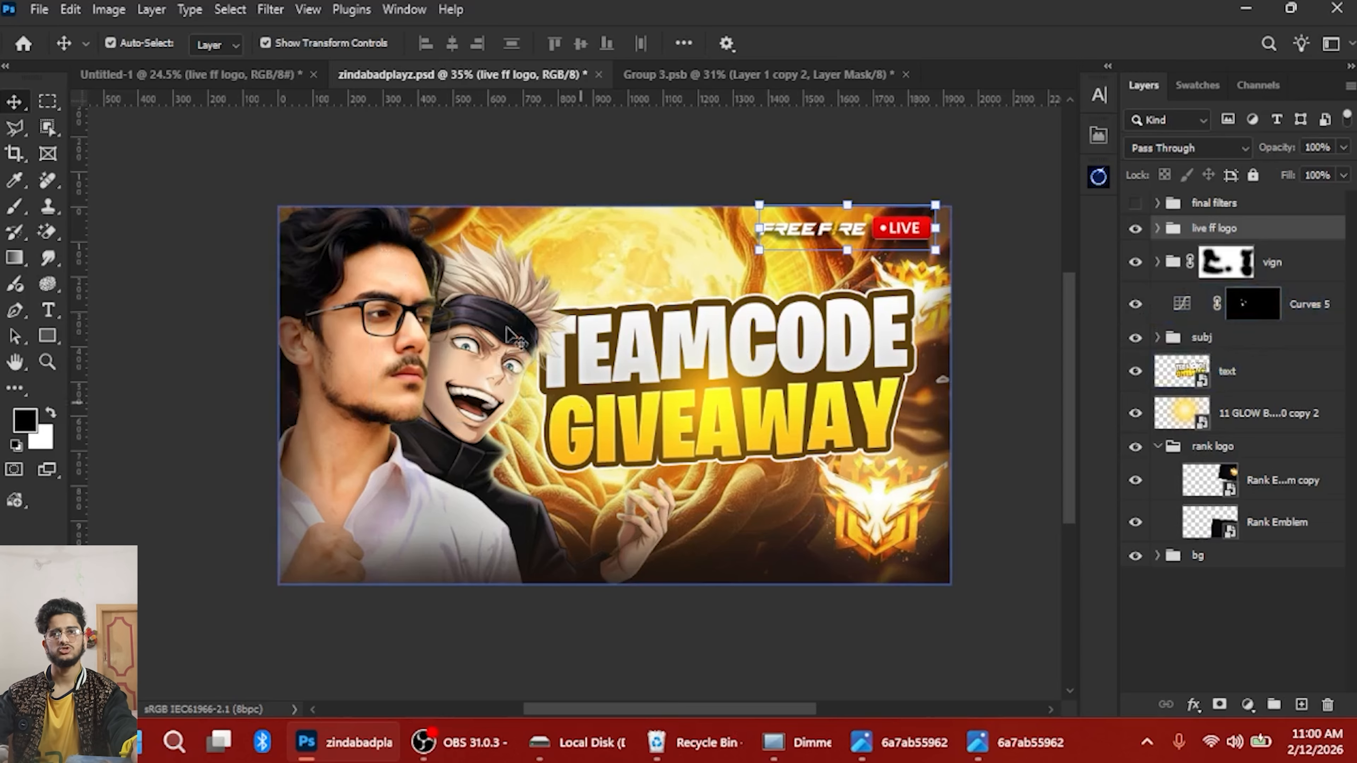
click(229, 77)
Add a Curves adjustment layer above the portrait in Untitled-1 and clip it to the portrait layer
scroll(748, 375, up, 4)
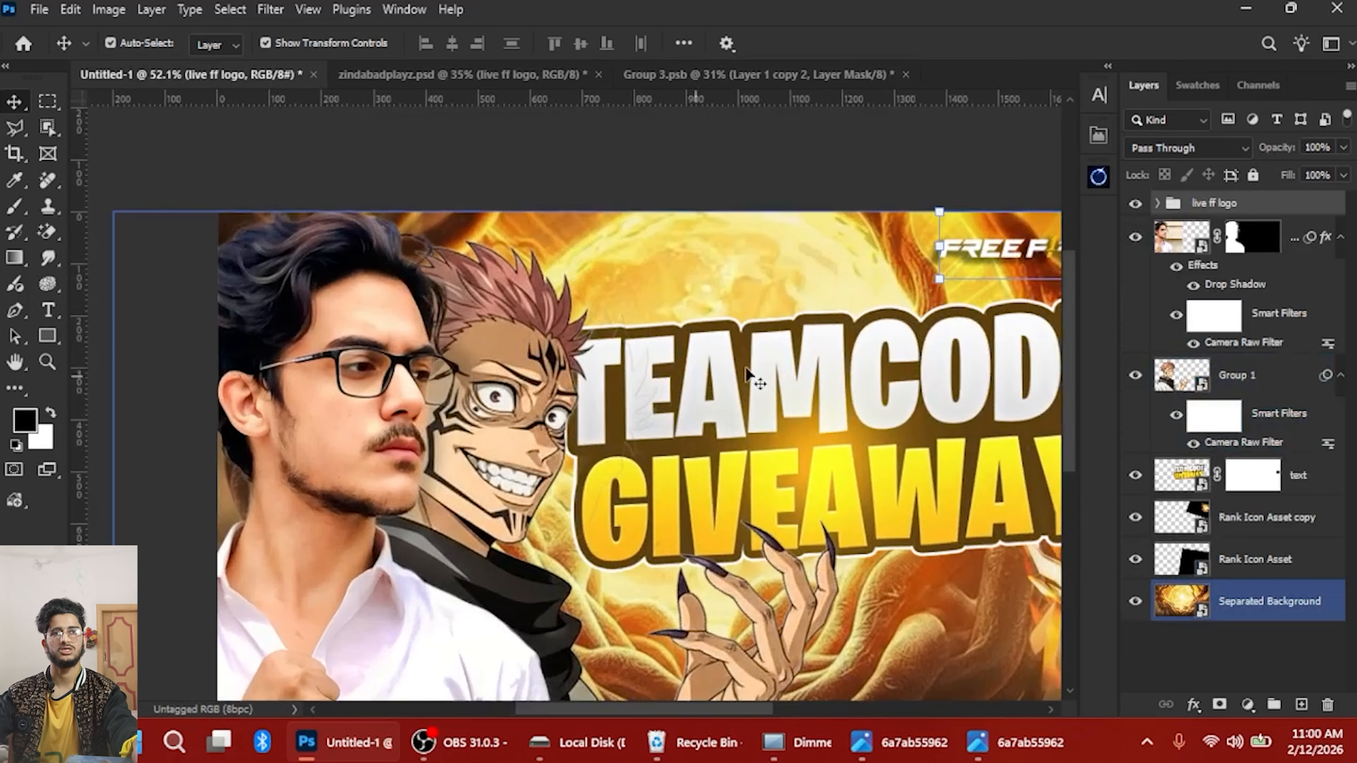
drag(748, 375, 901, 338)
click(1180, 238)
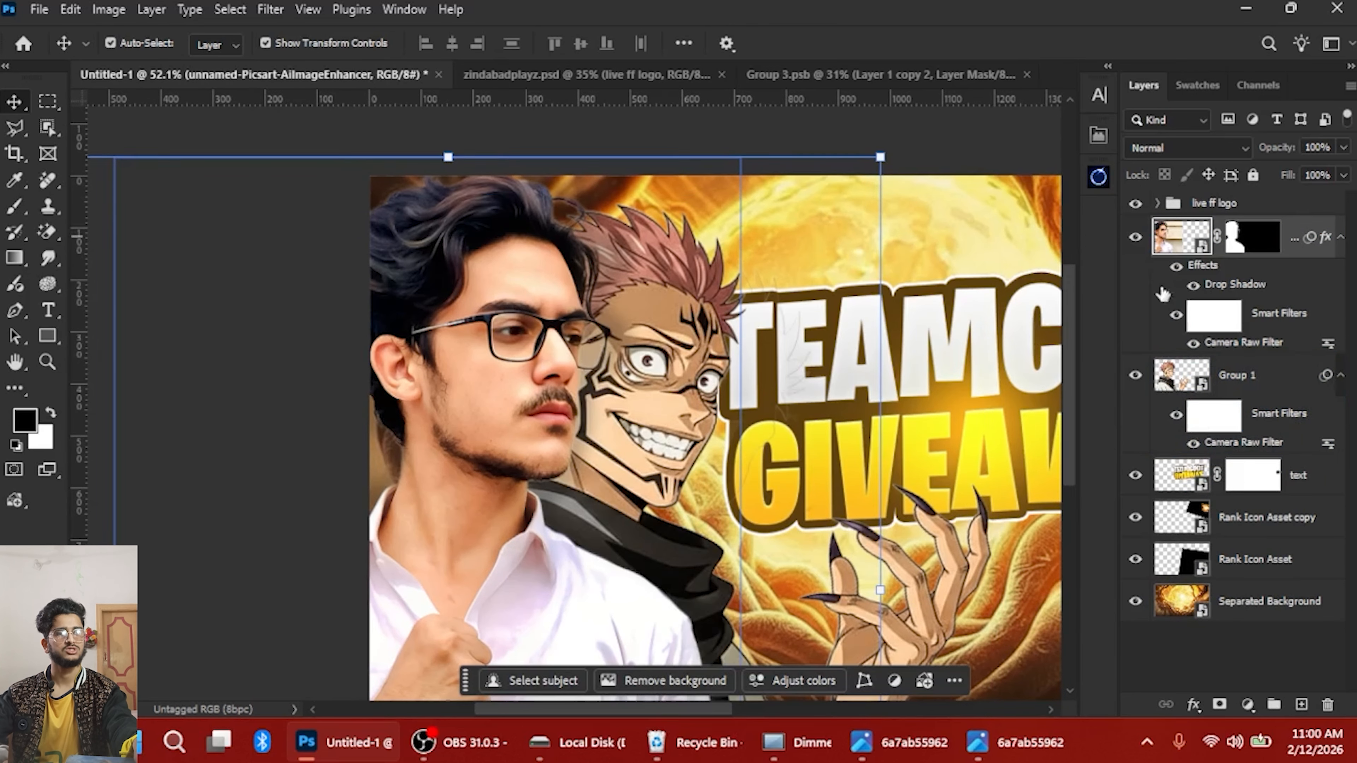
click(1246, 703)
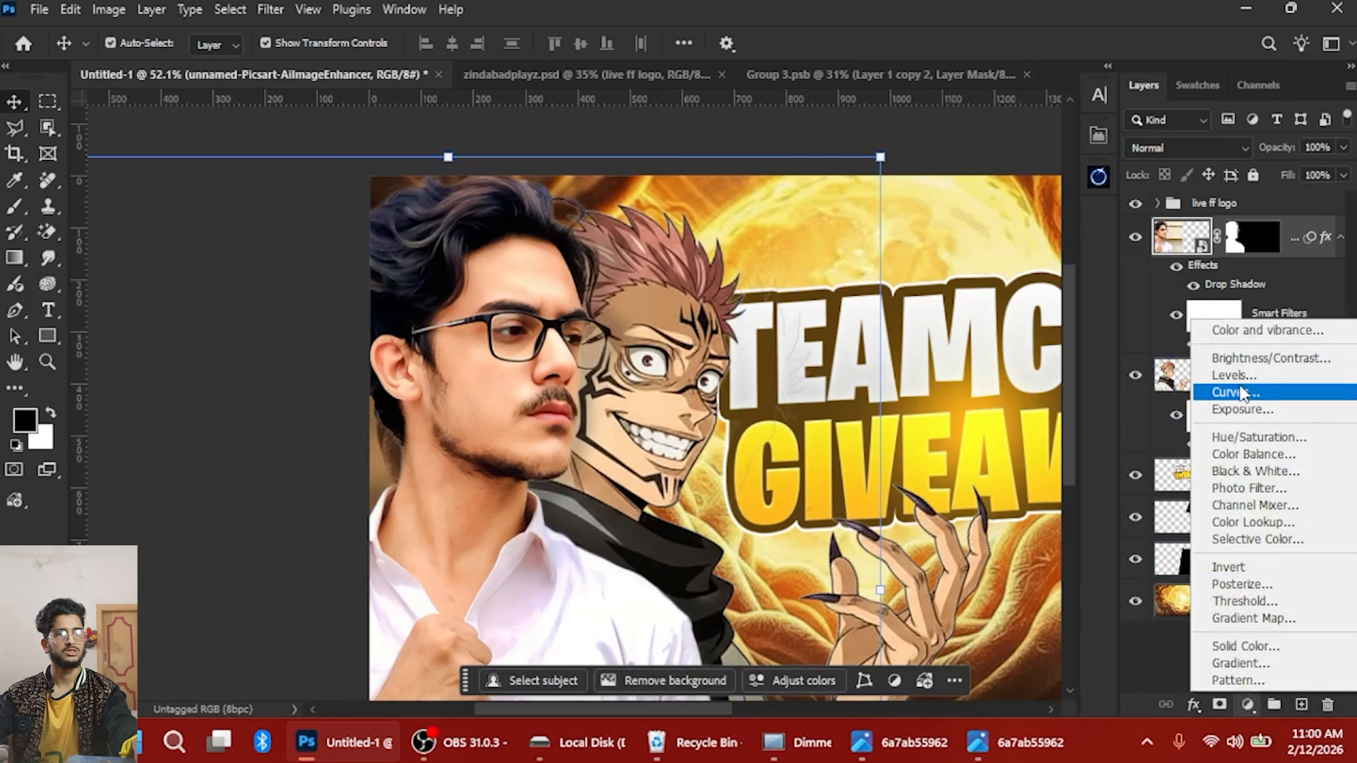
click(1234, 392)
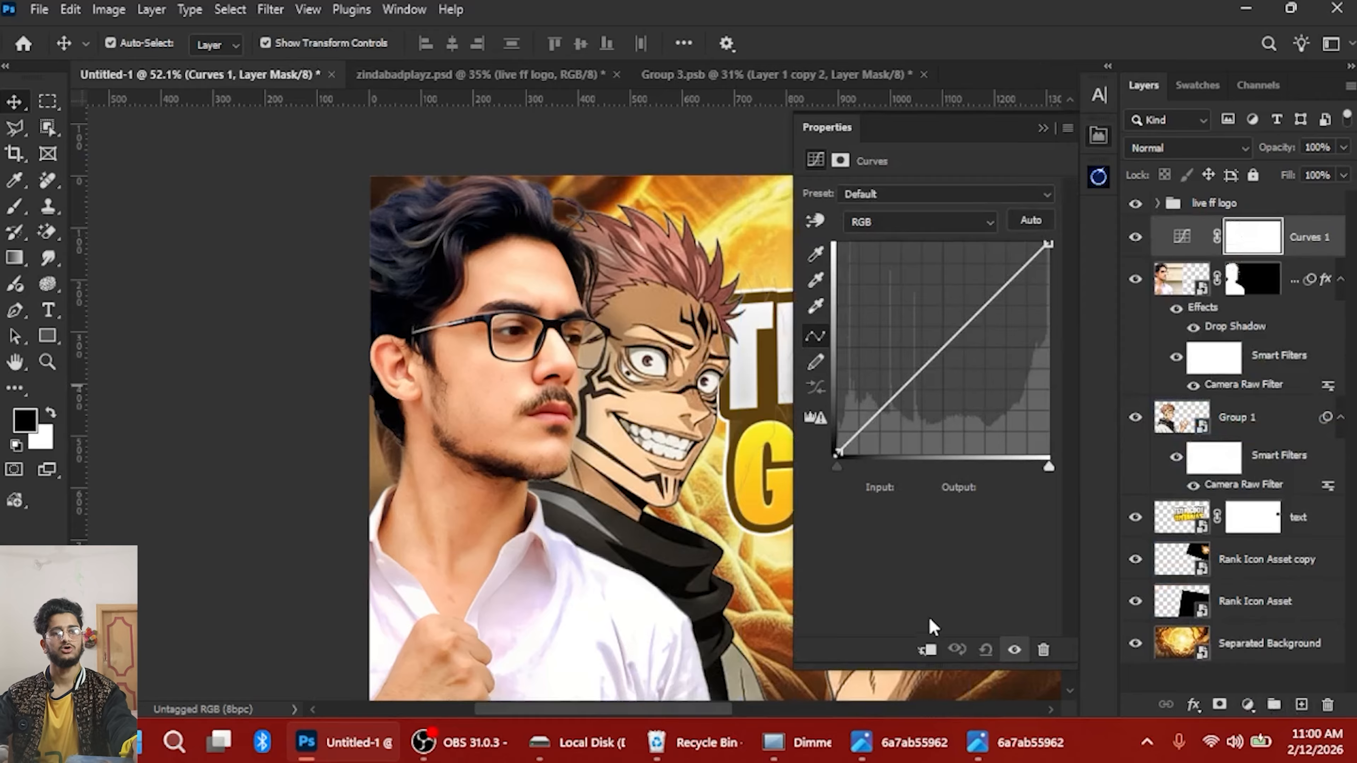
click(930, 651)
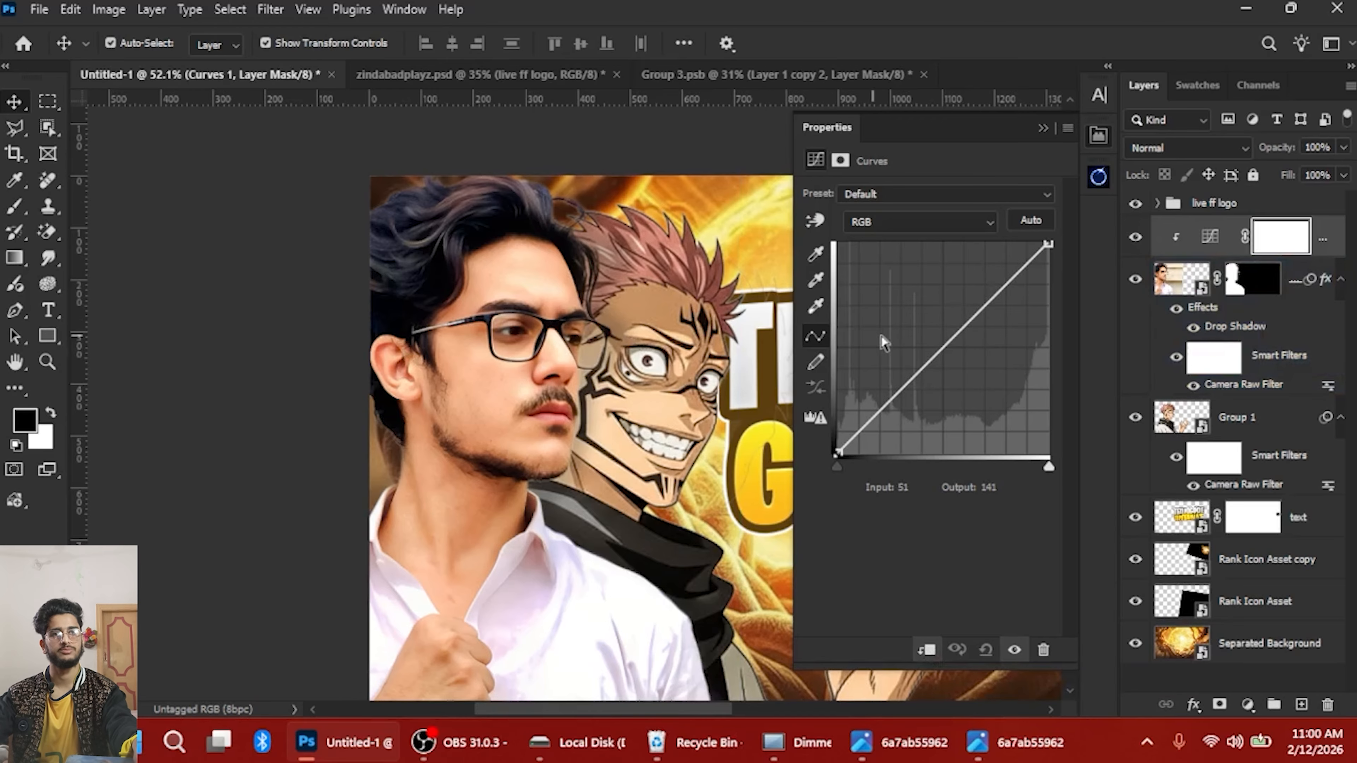
Darken the clipped curve with its white point at output 180 and a point at input 183, output 119, and invert its mask
drag(1051, 245, 1053, 313)
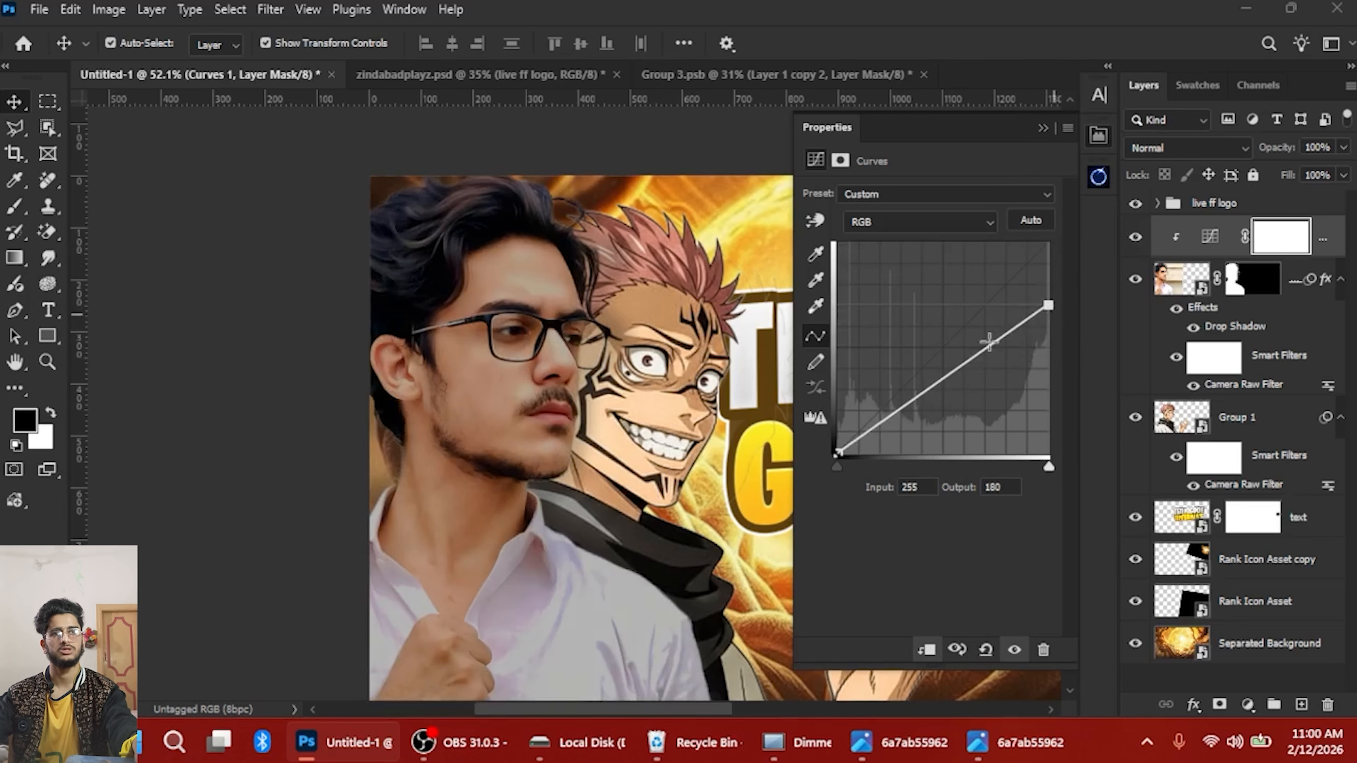
drag(989, 350, 989, 355)
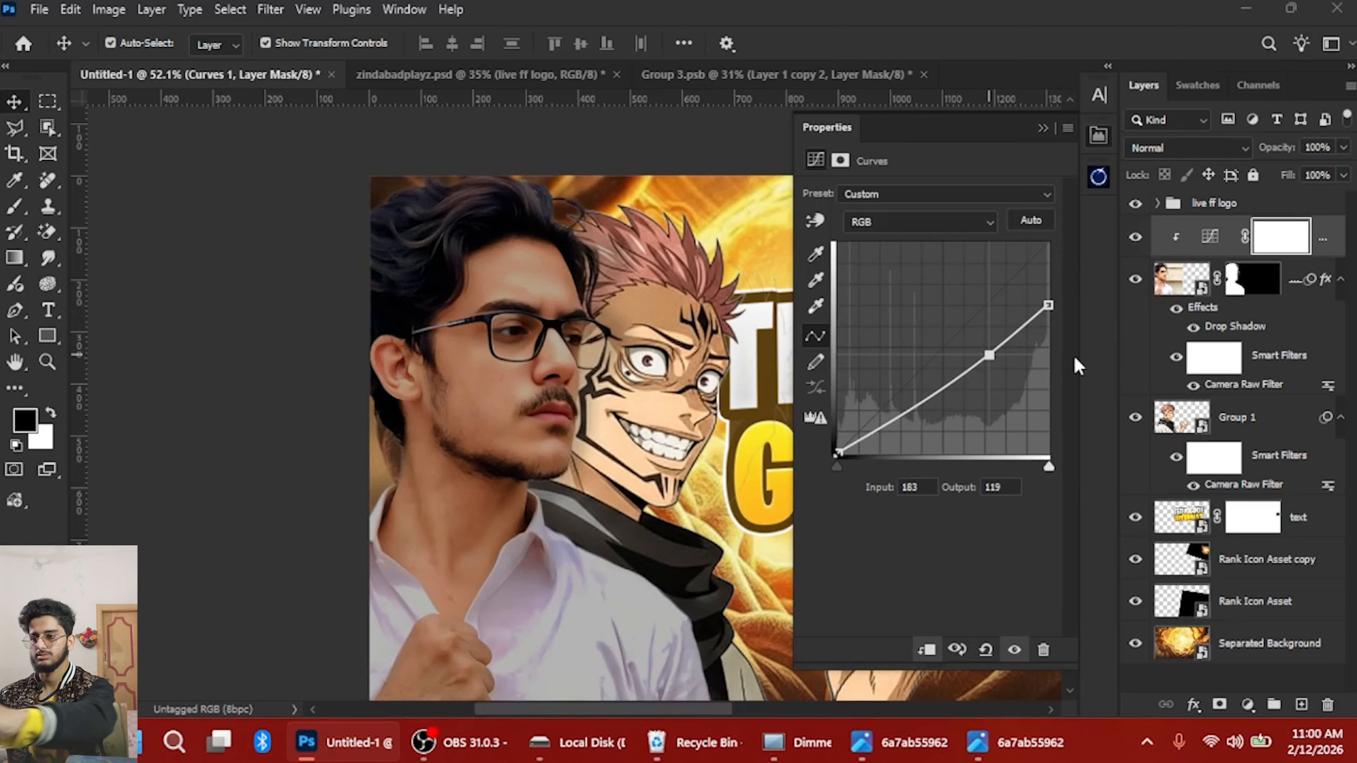
key(ctrl+i)
Set up a soft white brush of 198 px with 100% opacity and 47% flow for painting the Curves mask
key(b)
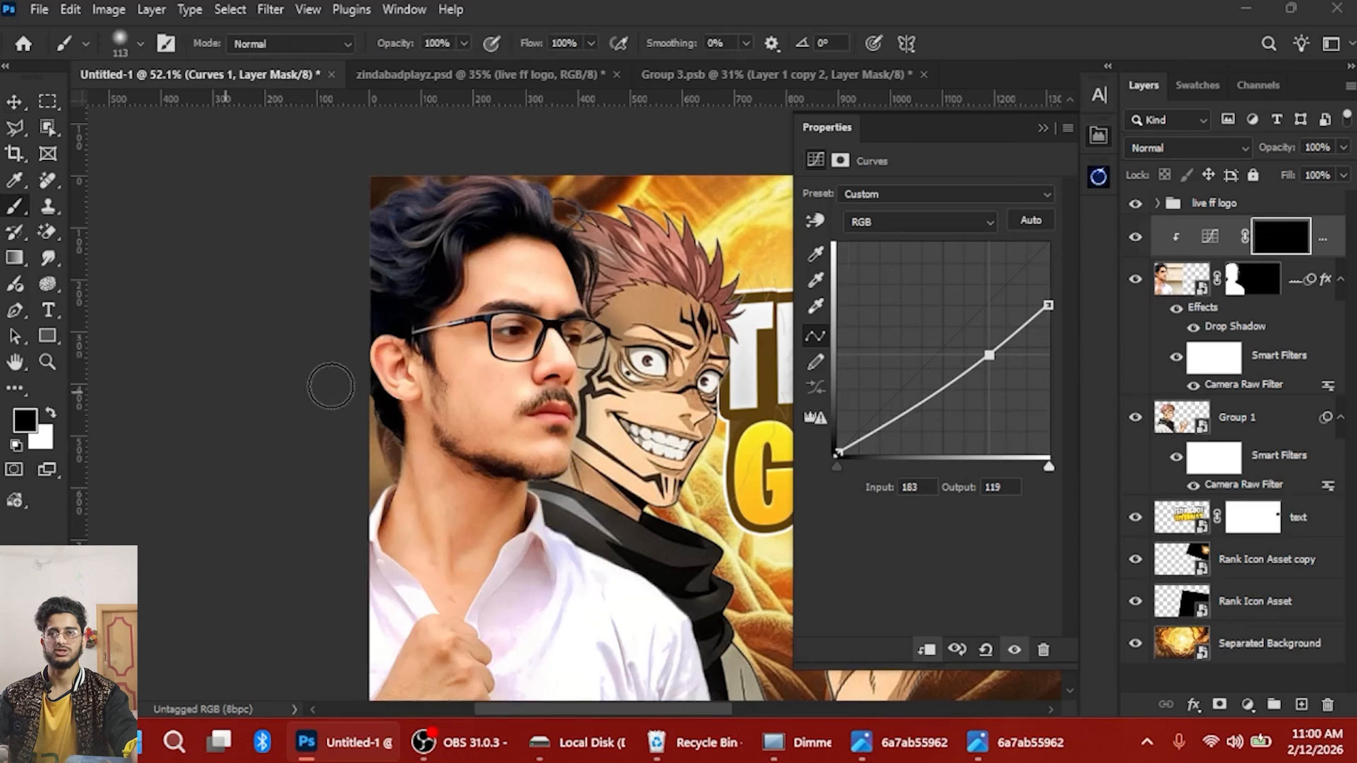
key(x)
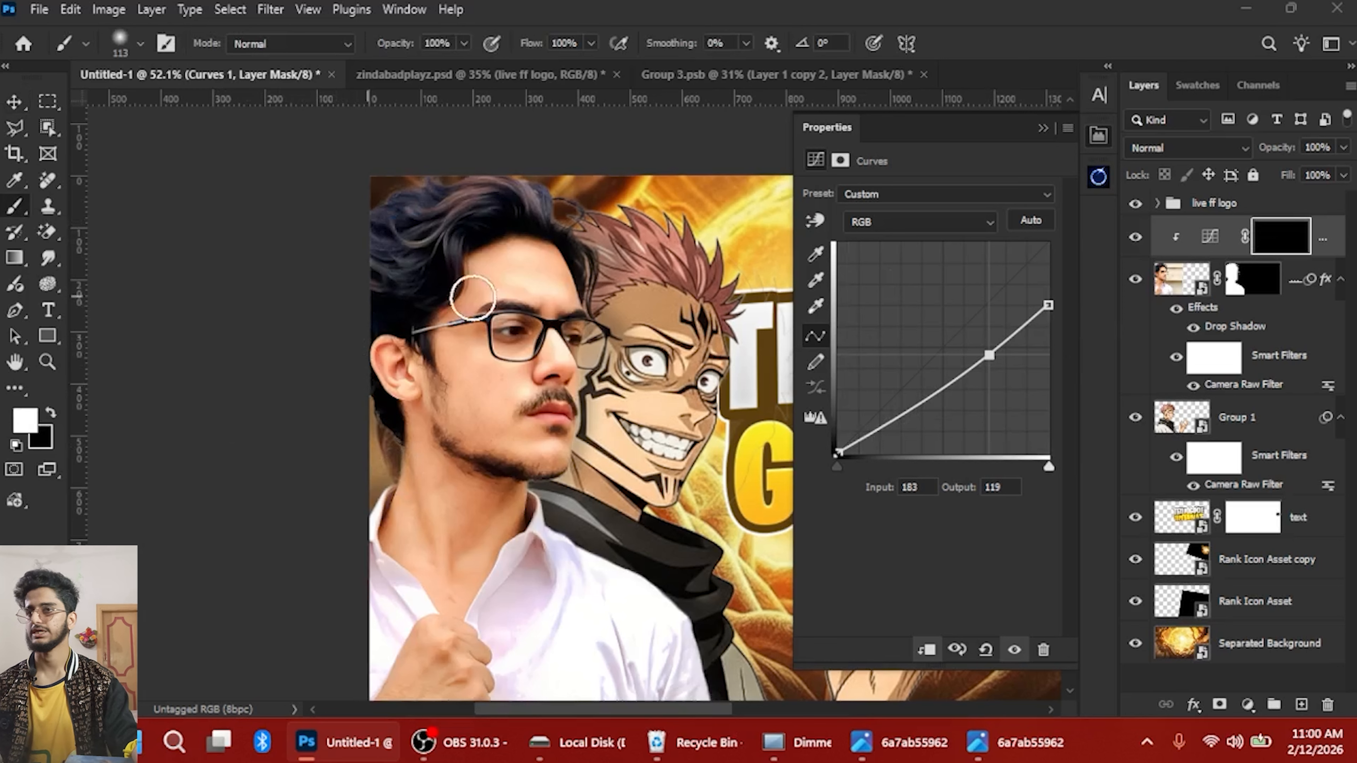
drag(473, 296, 516, 295)
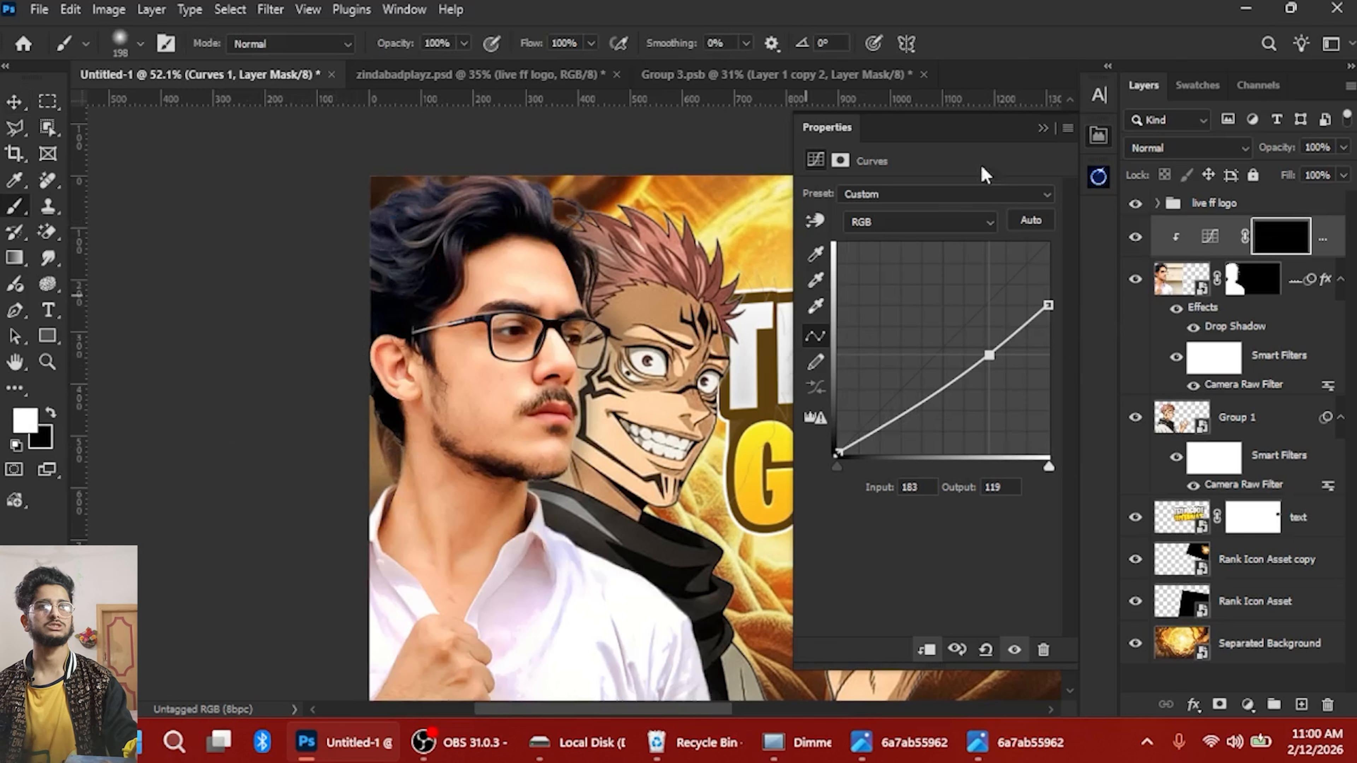
click(1045, 129)
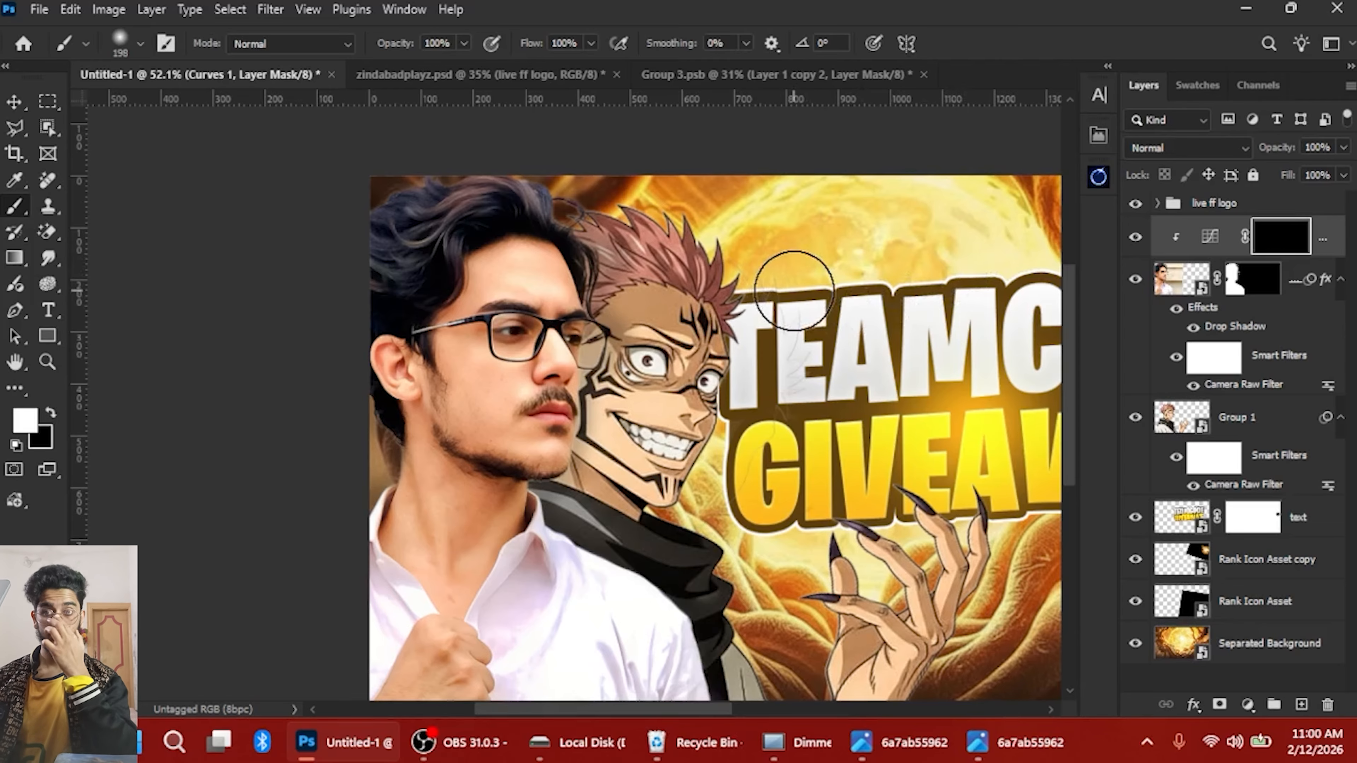
scroll(866, 233, down, 2)
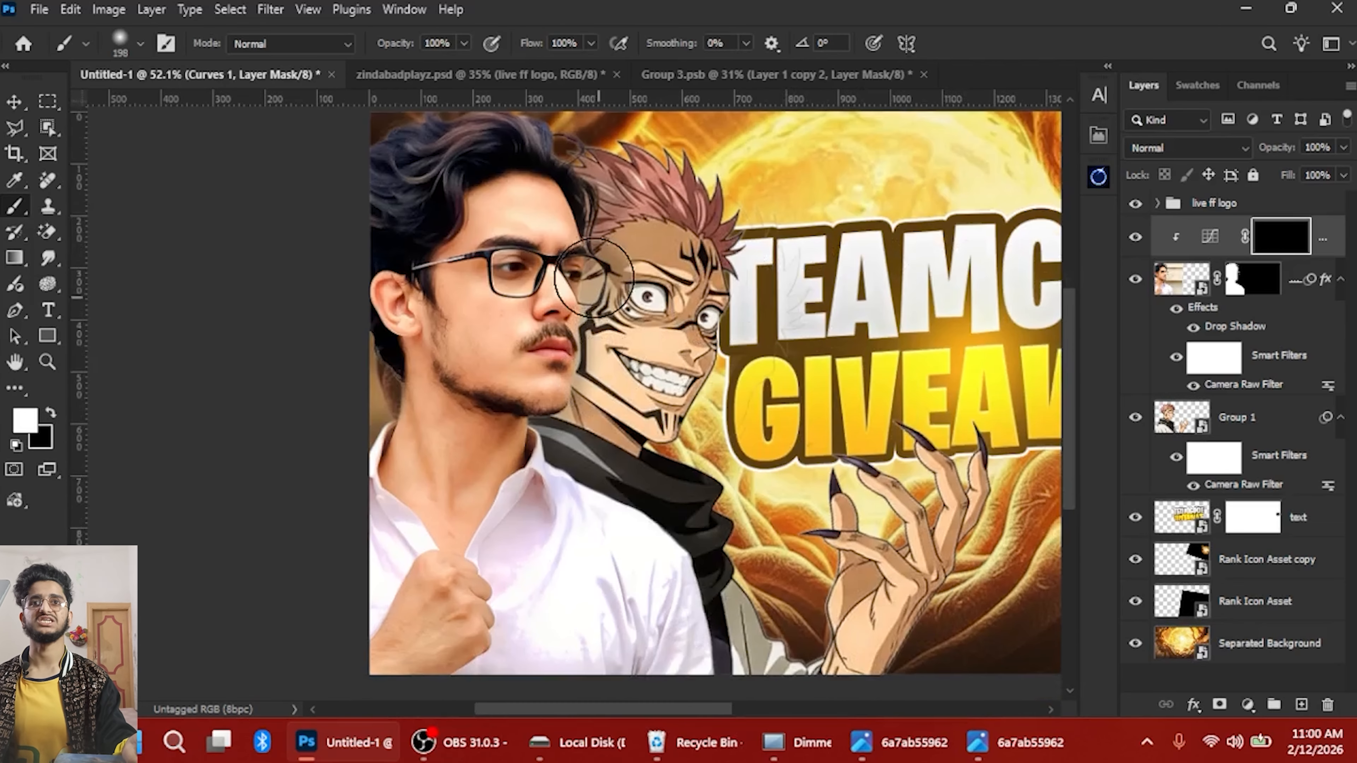
scroll(577, 273, up, 2)
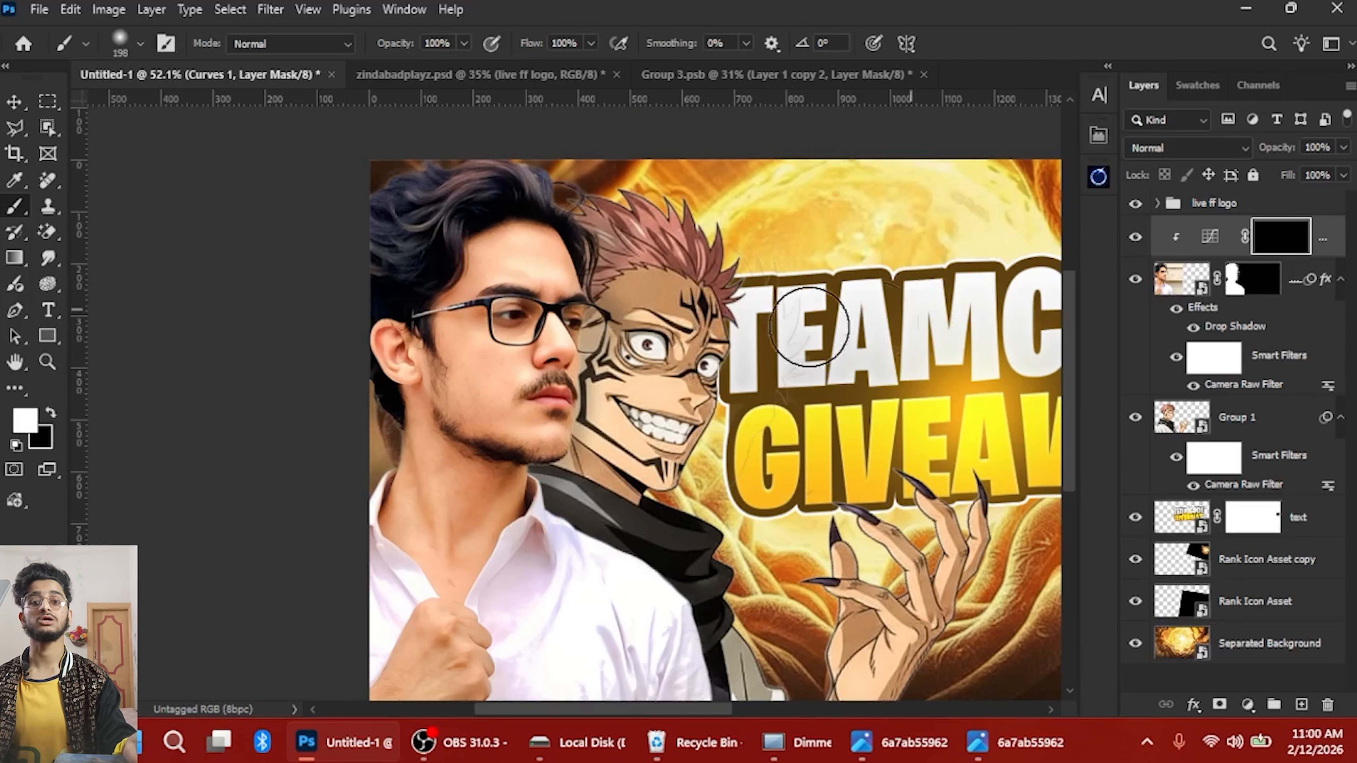
scroll(928, 315, down, 3)
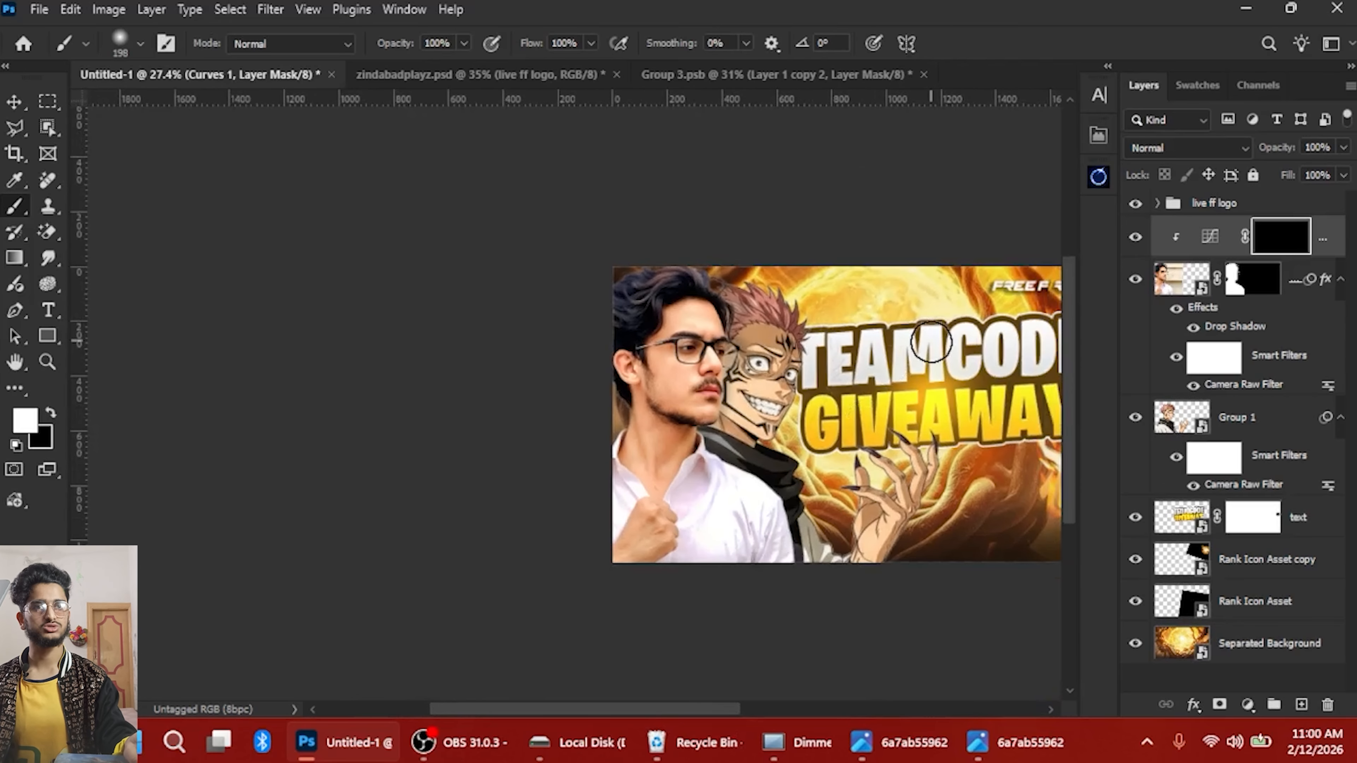
scroll(665, 366, up, 4)
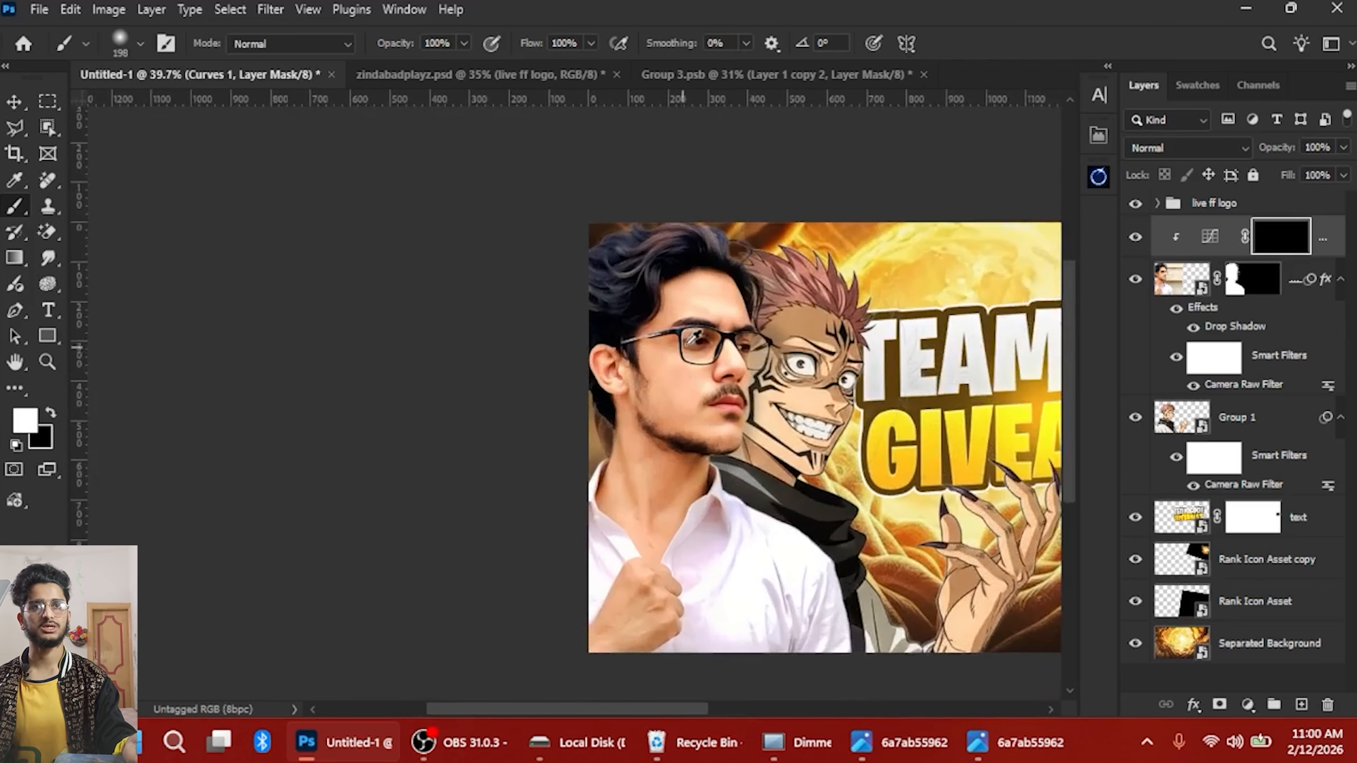
right_click(671, 302)
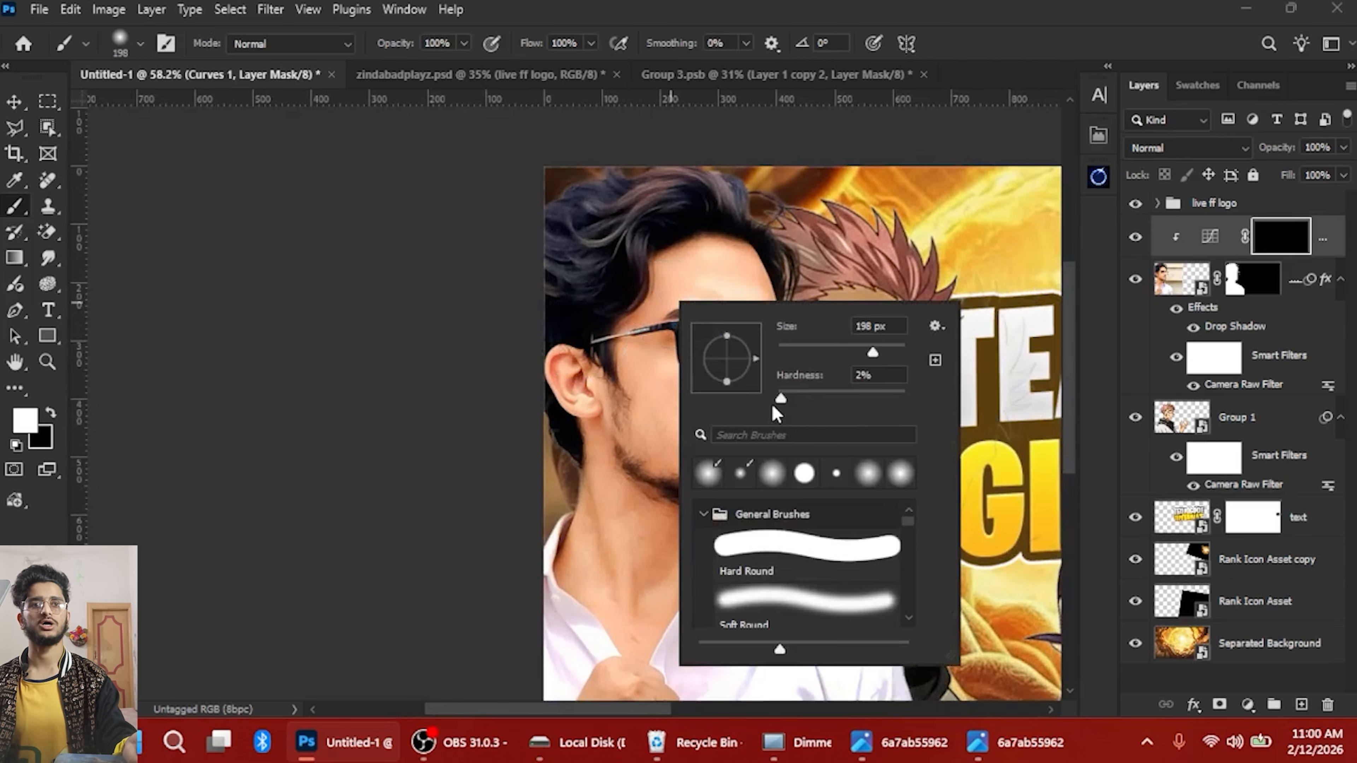
click(531, 38)
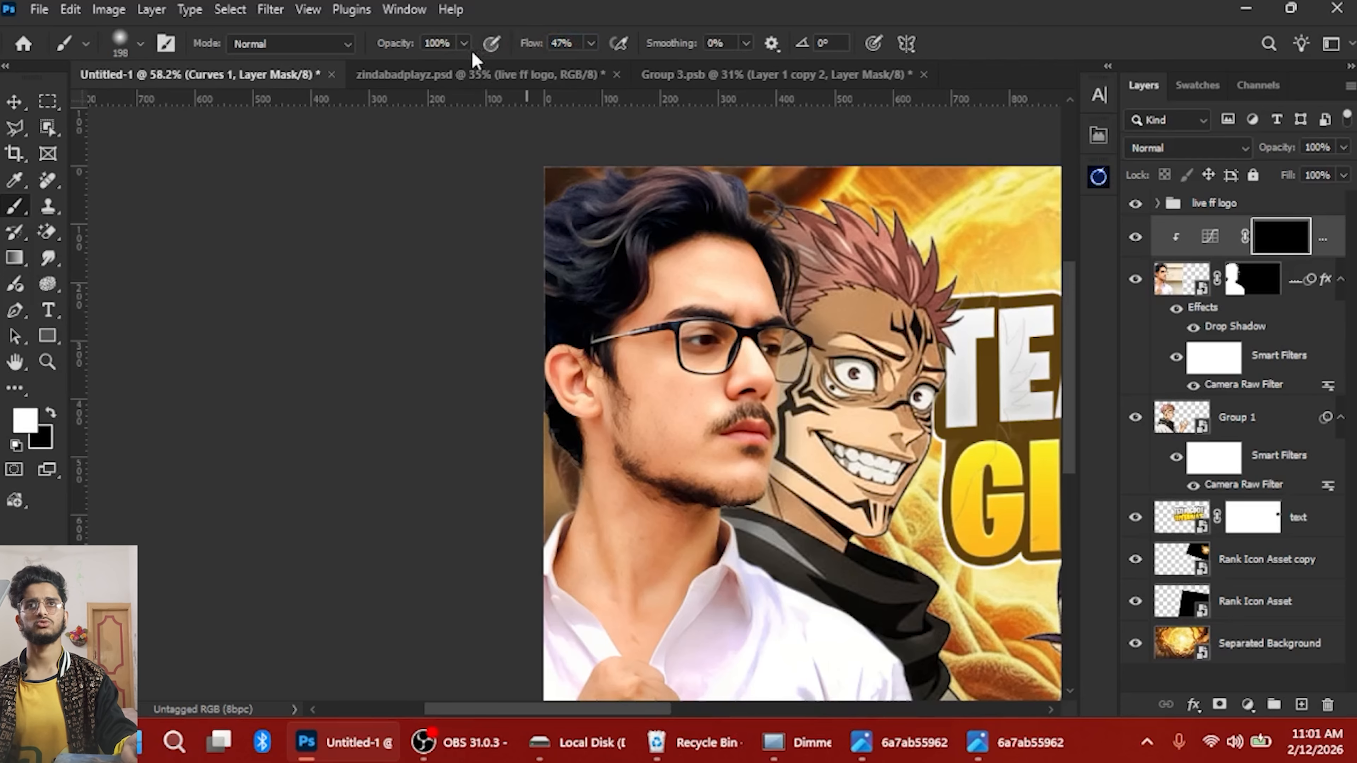
click(410, 46)
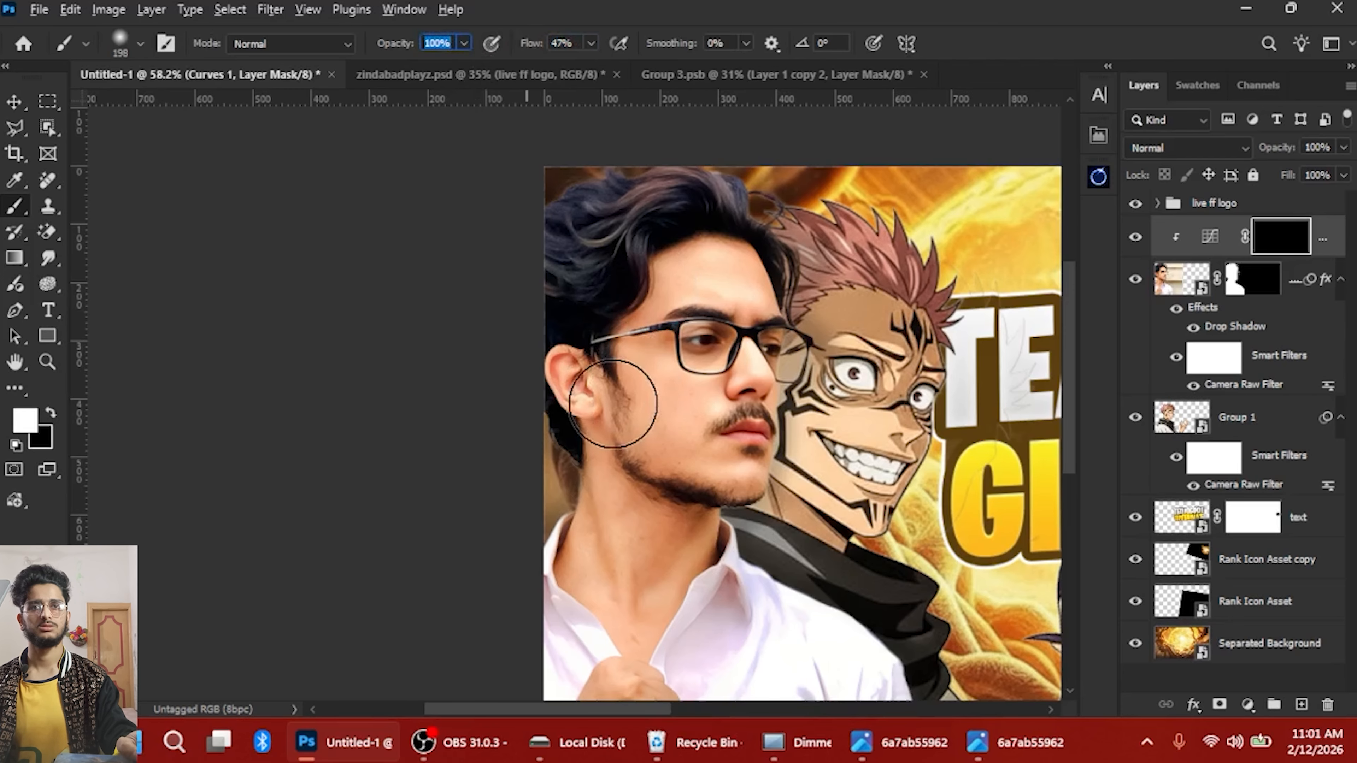
key(Return)
Paint the Curves mask over the portrait's hair, including the hair behind the ear, with a brush of about 141 px
scroll(605, 407, up, 3)
drag(646, 328, 586, 344)
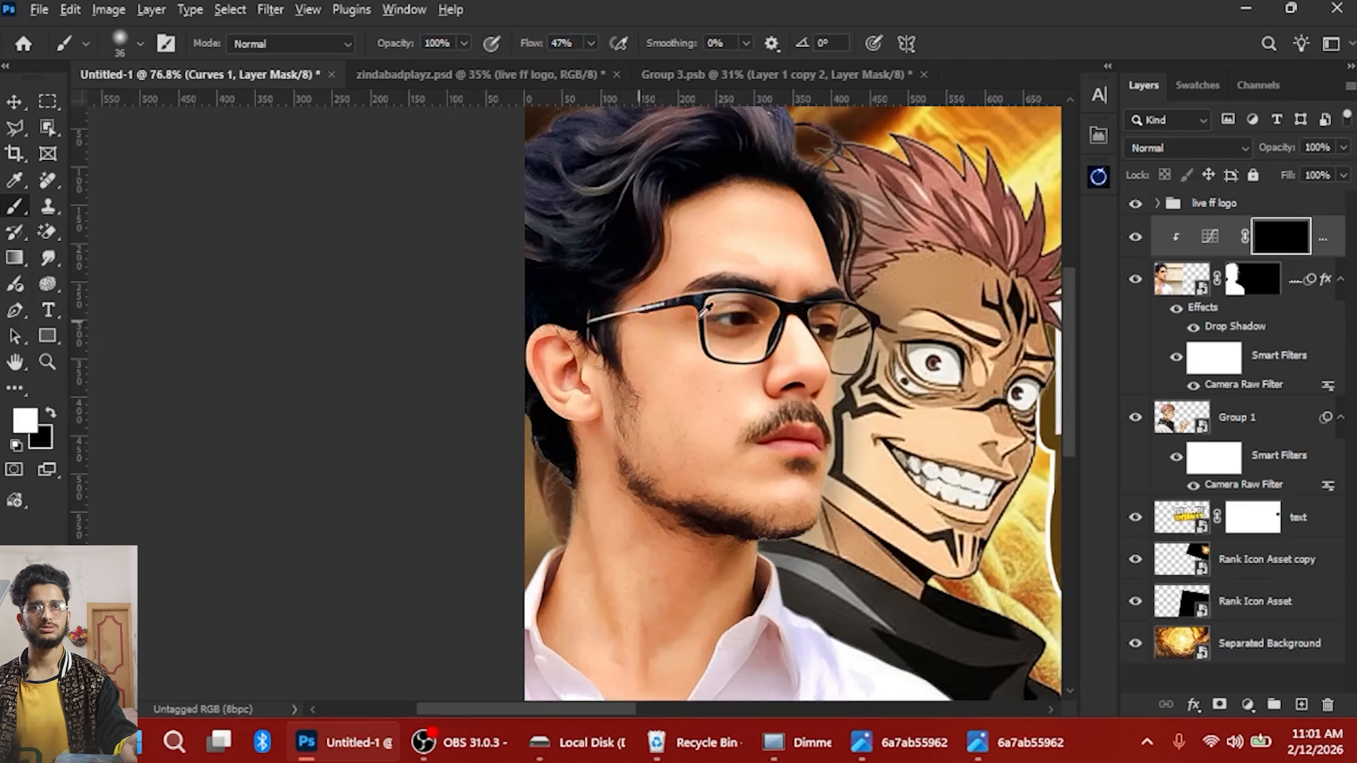
mouse_move(692, 254)
mouse_down()
mouse_move(653, 235)
mouse_move(555, 300)
mouse_move(545, 331)
mouse_move(689, 230)
mouse_move(612, 280)
mouse_move(592, 265)
mouse_up()
scroll(693, 245, up, 3)
mouse_move(819, 294)
mouse_down()
mouse_move(845, 238)
mouse_move(864, 337)
mouse_up()
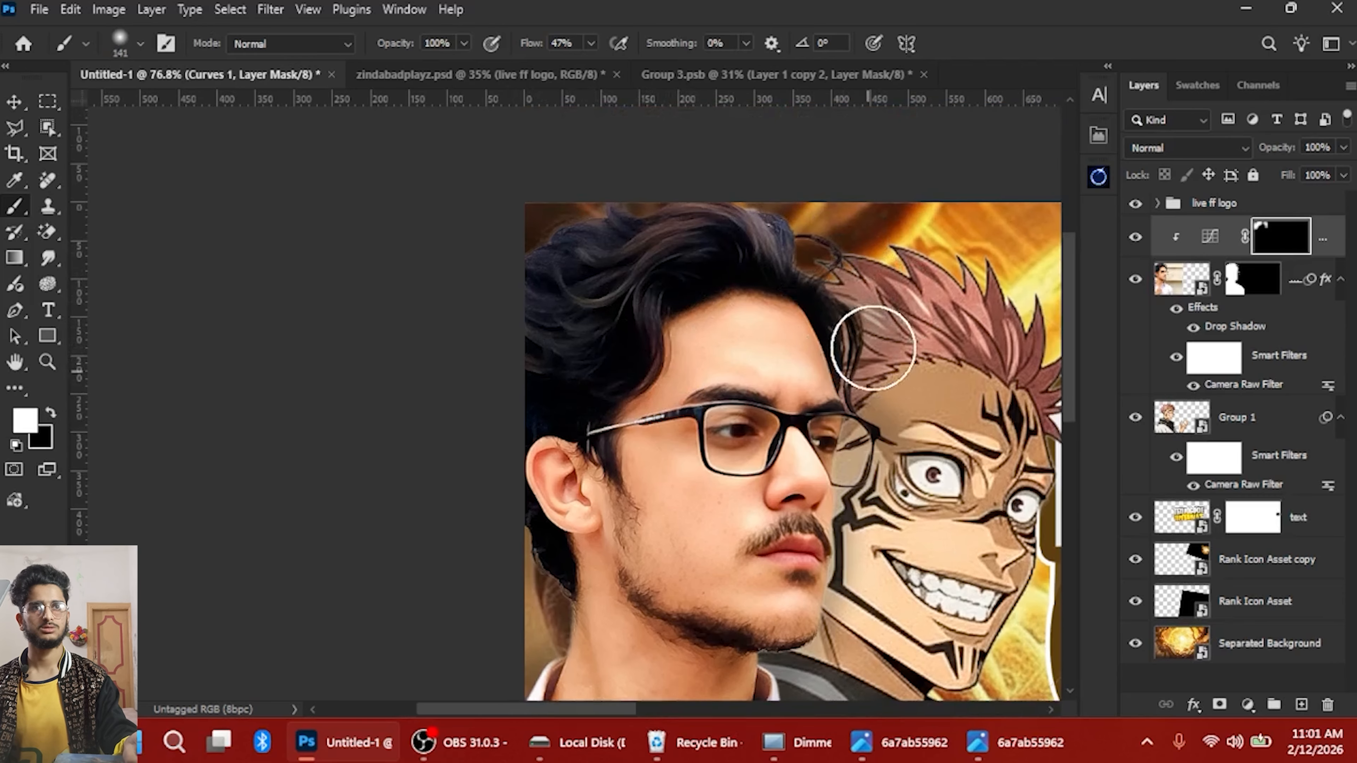
scroll(500, 449, down, 2)
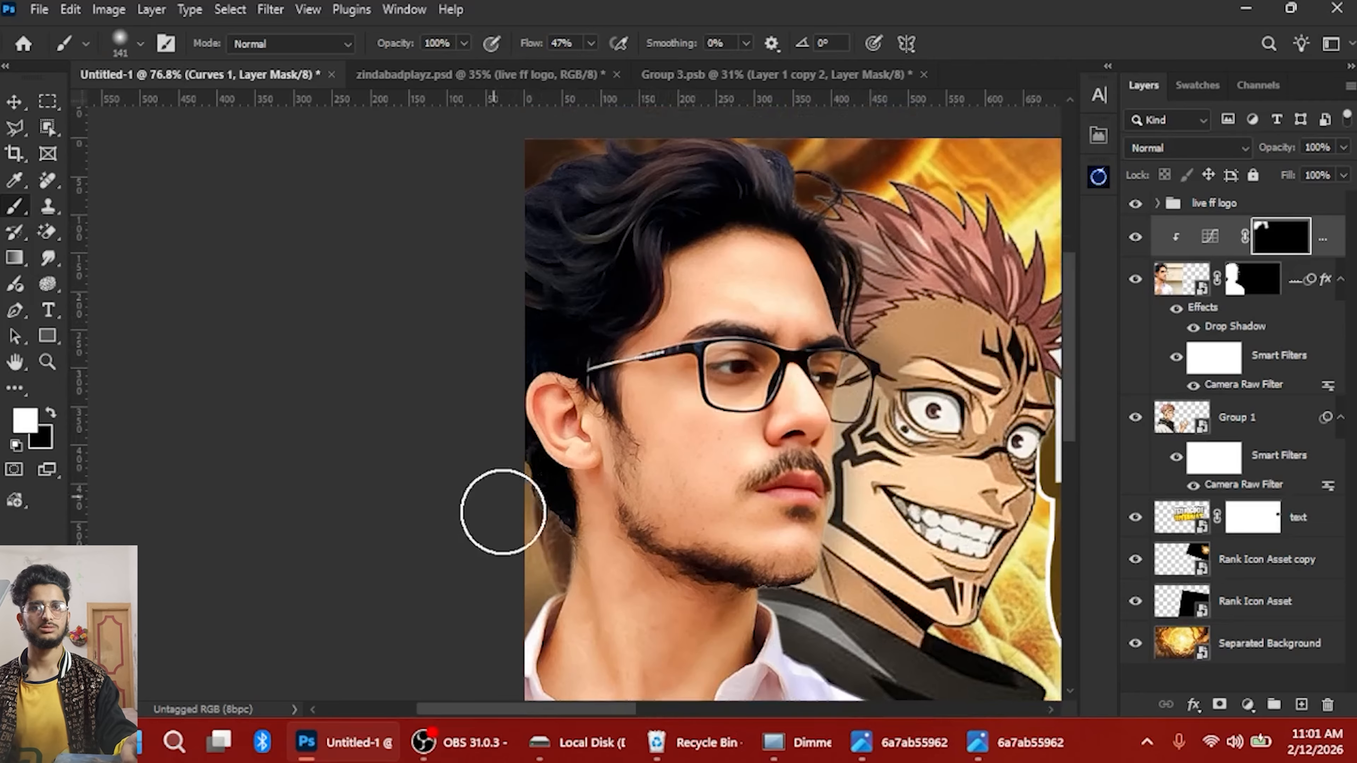
drag(516, 537, 536, 509)
scroll(690, 532, up, 2)
Shade the portrait's hairline, temple, sideburn and outer cheek on the Curves mask with a brush of about 105 px
drag(704, 247, 662, 243)
drag(671, 157, 656, 258)
mouse_move(656, 259)
mouse_down()
mouse_move(733, 252)
mouse_move(607, 305)
mouse_move(573, 392)
mouse_move(582, 342)
mouse_move(567, 334)
mouse_up()
scroll(556, 398, down, 2)
scroll(604, 481, down, 3)
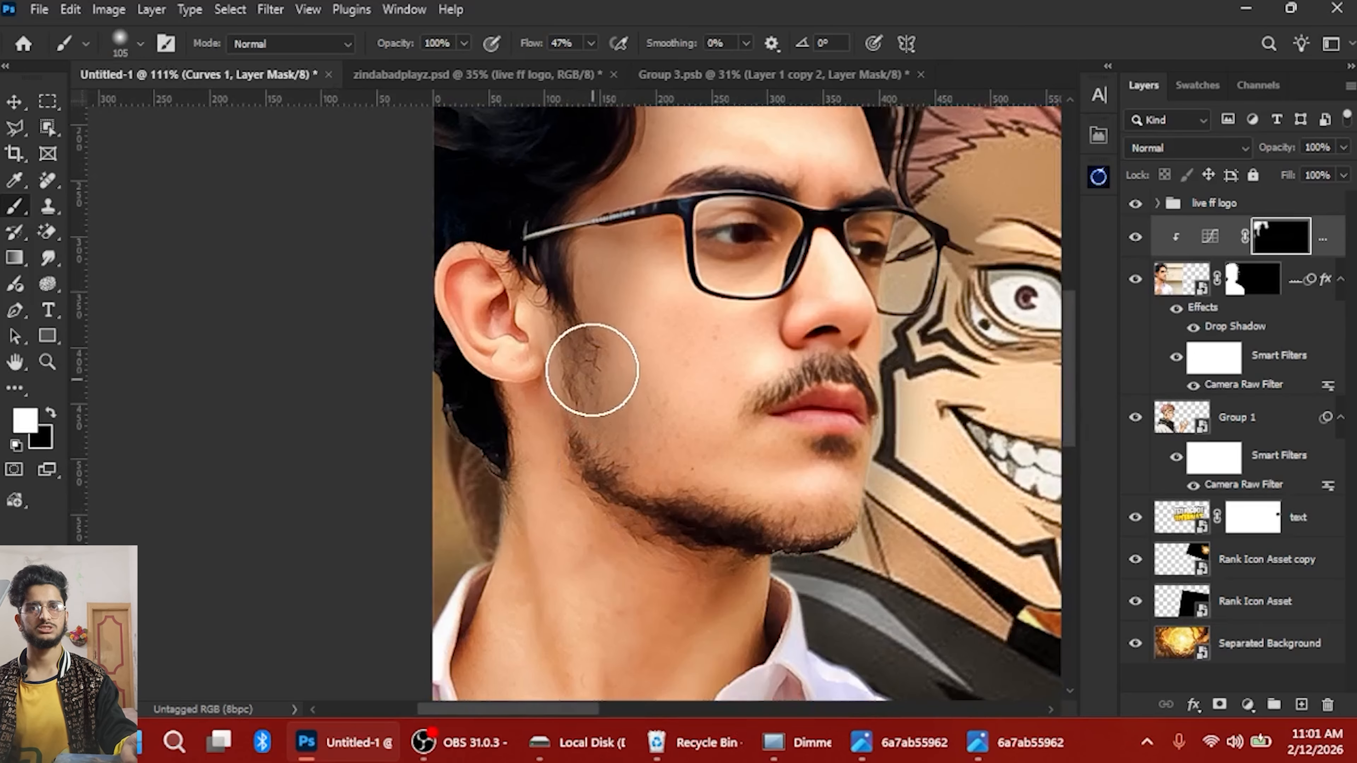
scroll(615, 312, up, 2)
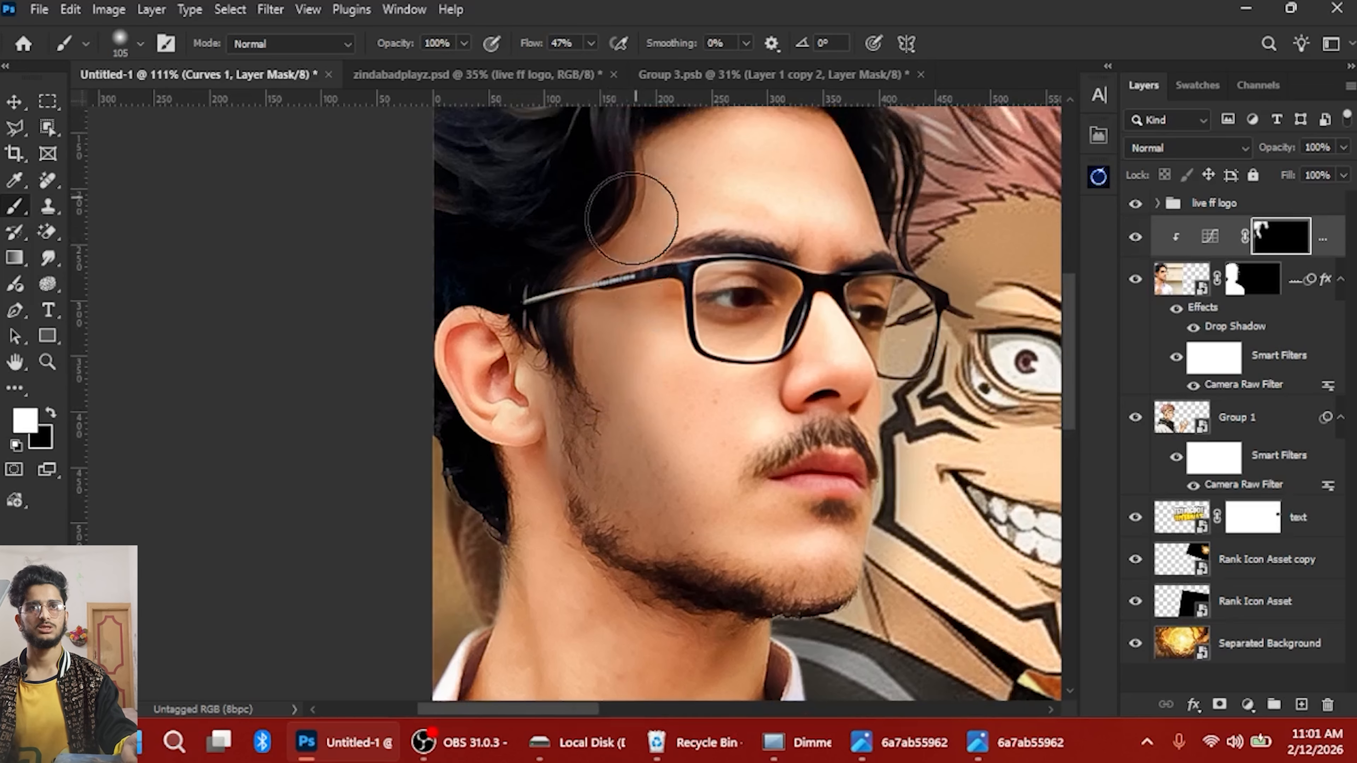
scroll(597, 355, up, 1)
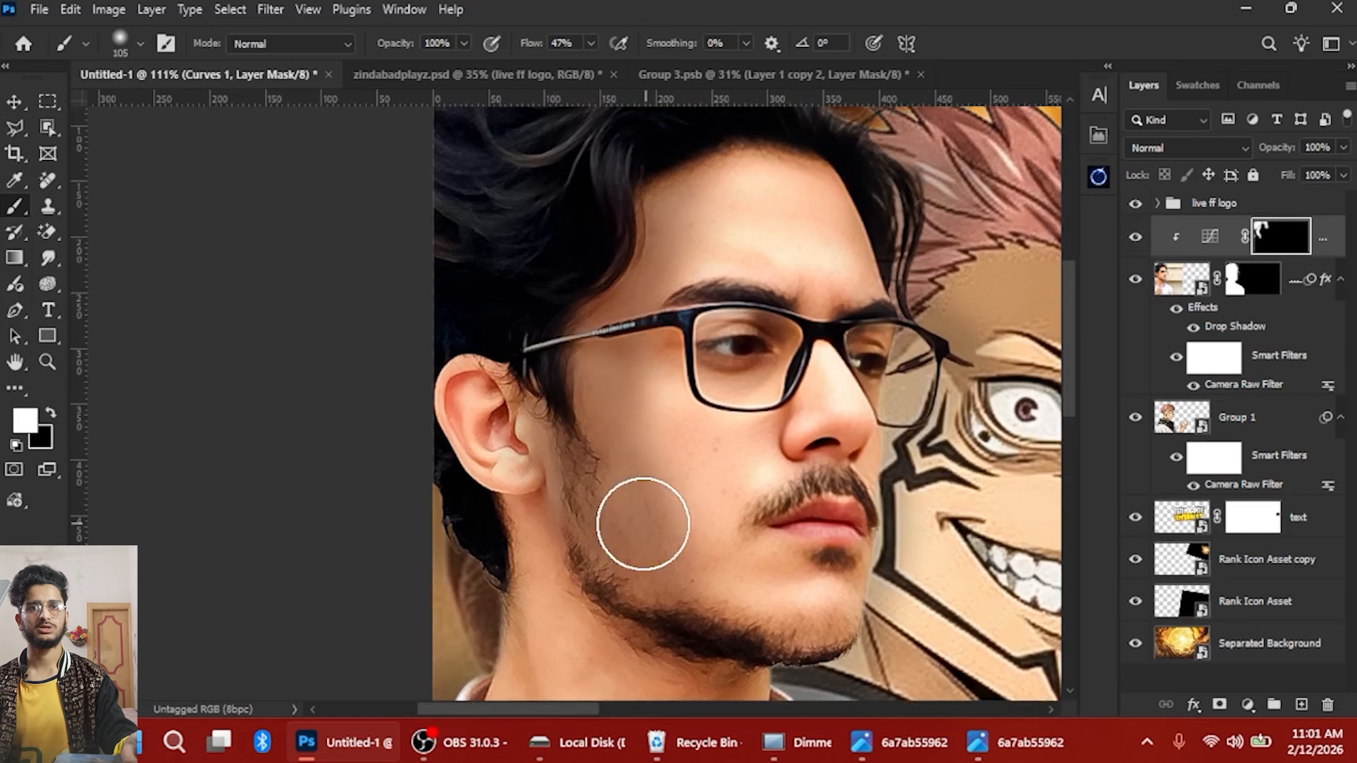
scroll(556, 367, down, 1)
scroll(513, 331, up, 1)
Shade the inner folds of the portrait's ear on the Curves mask with a brush of about 8 px
drag(481, 348, 456, 320)
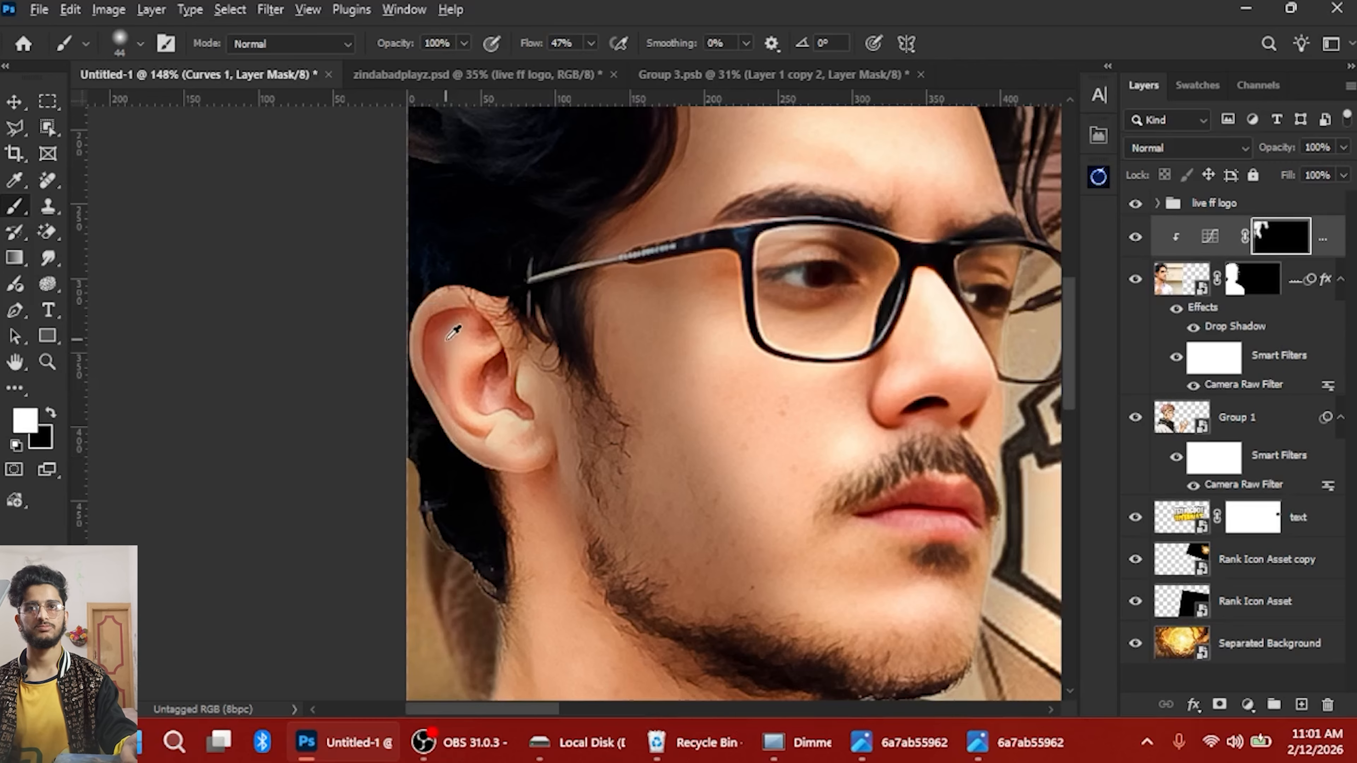
drag(446, 340, 429, 339)
scroll(435, 332, up, 3)
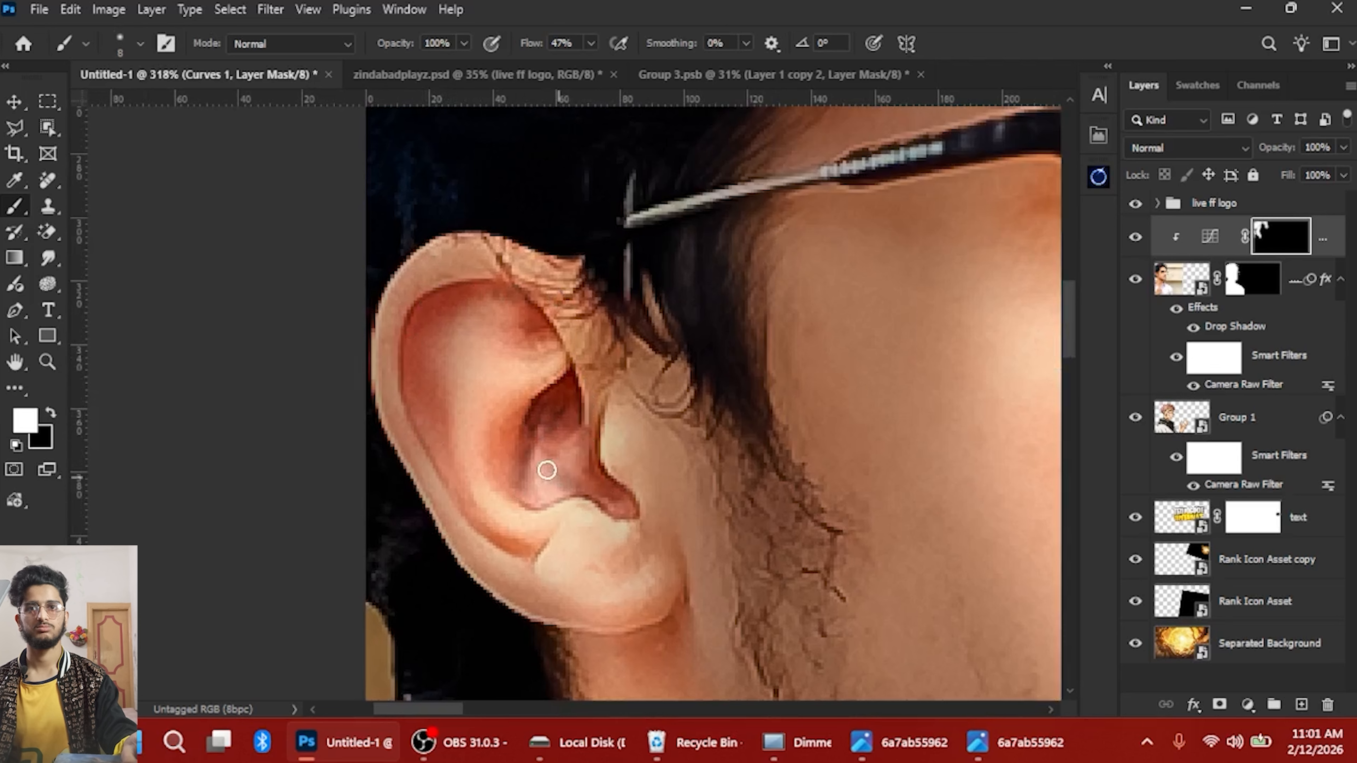
scroll(481, 427, down, 5)
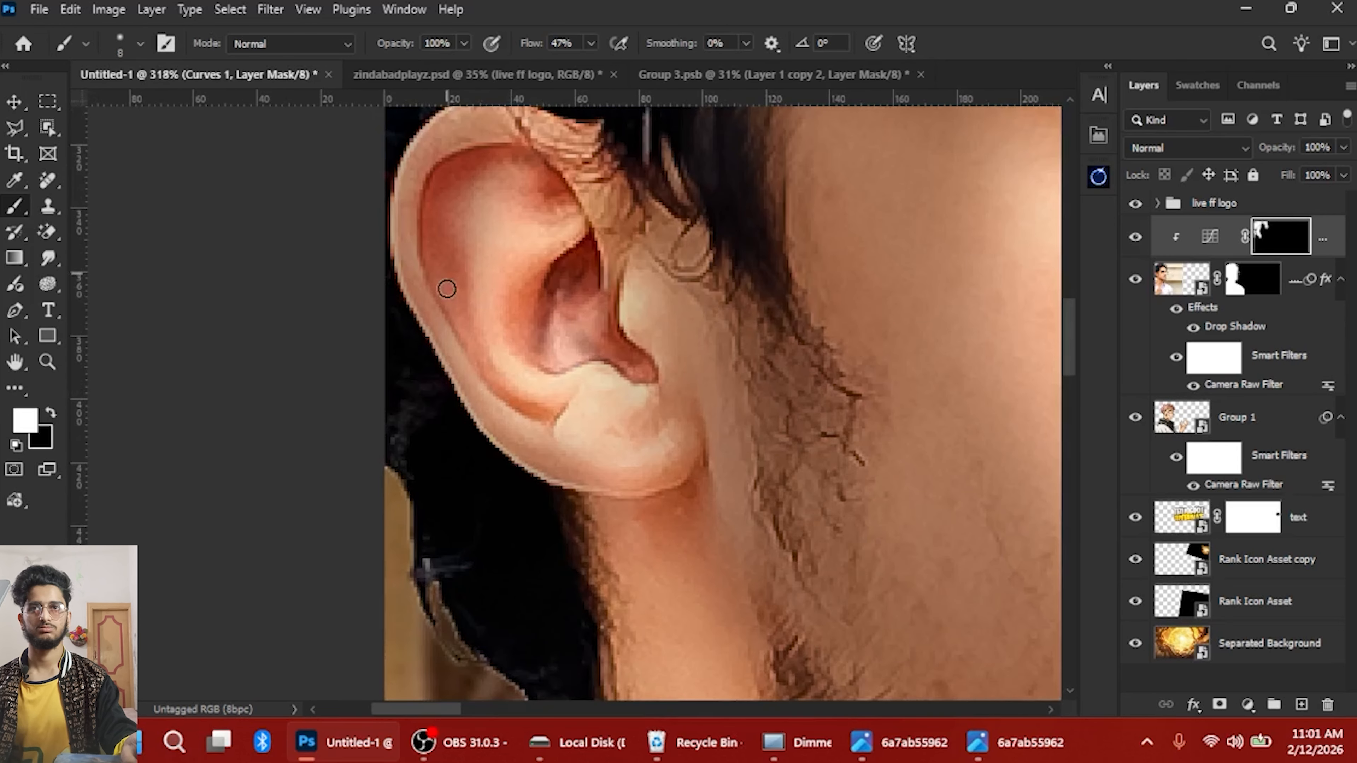
scroll(682, 477, down, 5)
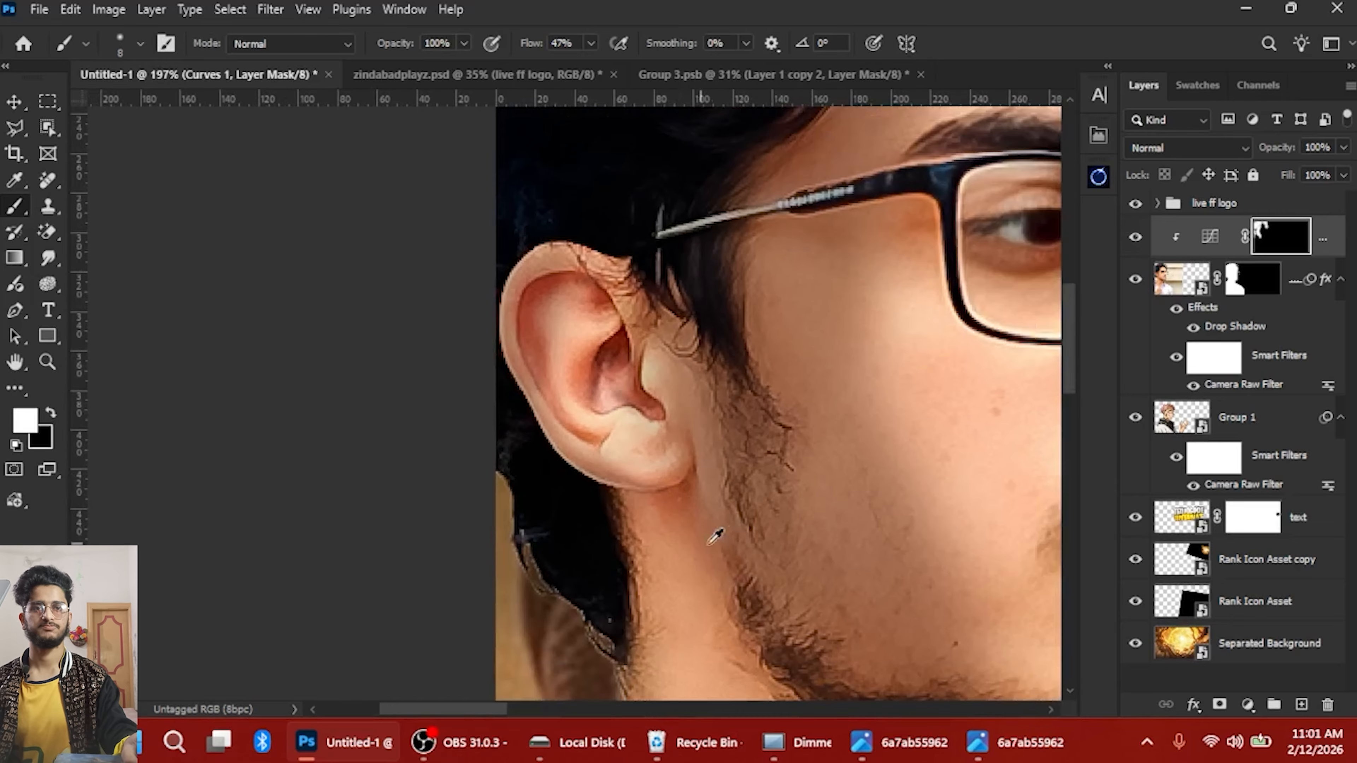
Shade the back edge of the portrait's neck from below the ear to the collar with a 38 px brush
drag(735, 472, 676, 192)
mouse_move(526, 287)
mouse_down()
mouse_move(609, 286)
mouse_move(585, 257)
mouse_up()
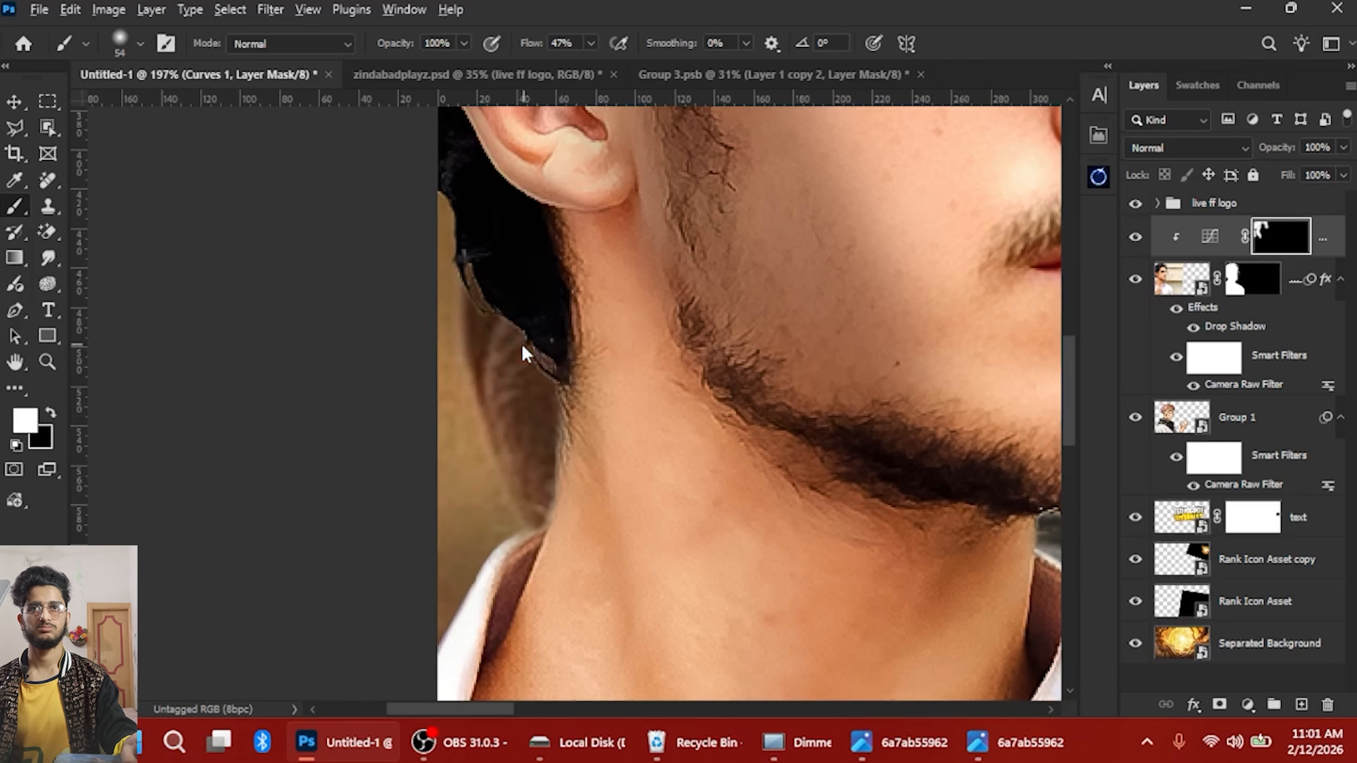
drag(526, 349, 502, 348)
drag(567, 251, 594, 579)
key(ctrl+z)
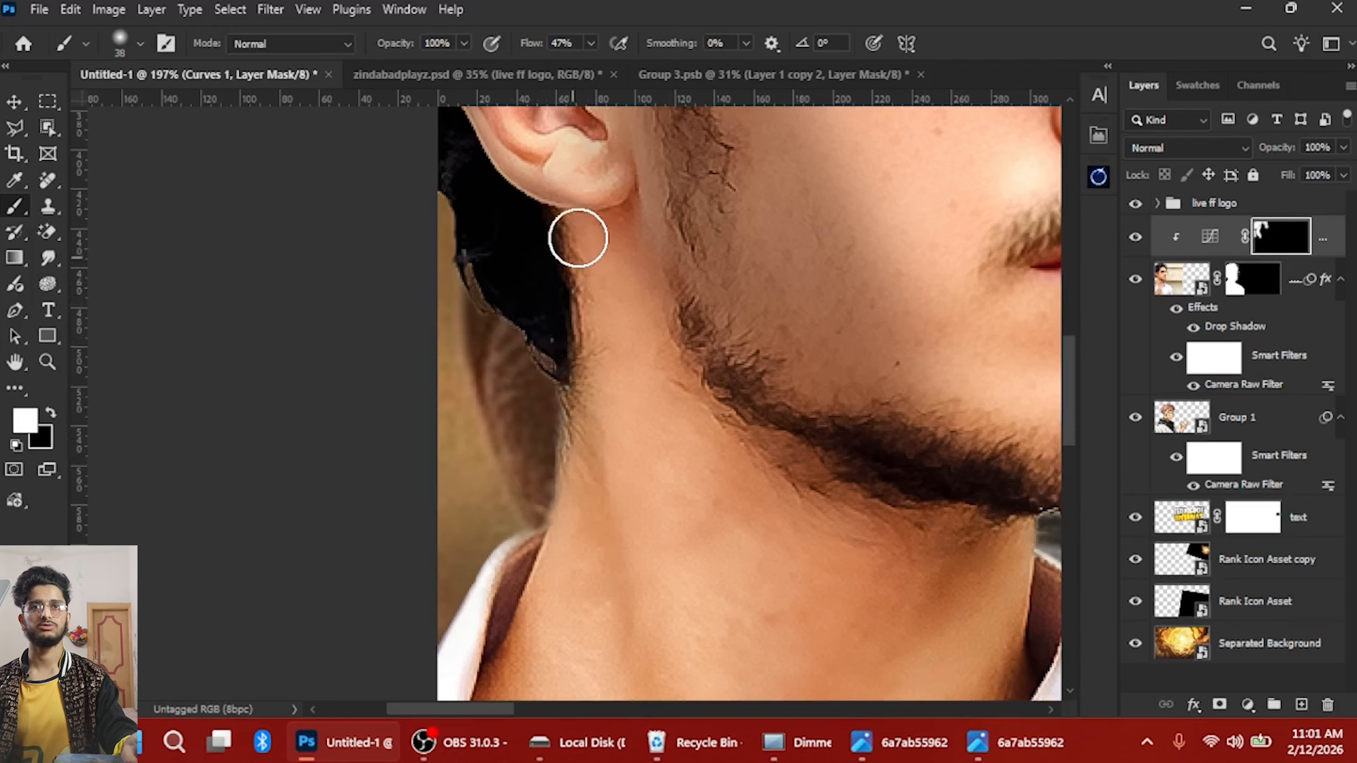
drag(577, 237, 538, 592)
mouse_move(578, 237)
mouse_down()
mouse_move(620, 54)
mouse_move(541, 540)
mouse_up()
Paint a diagonal shadow on the portrait's neck from under the jaw to the base of the throat with a 38 px brush
scroll(575, 379, down, 4)
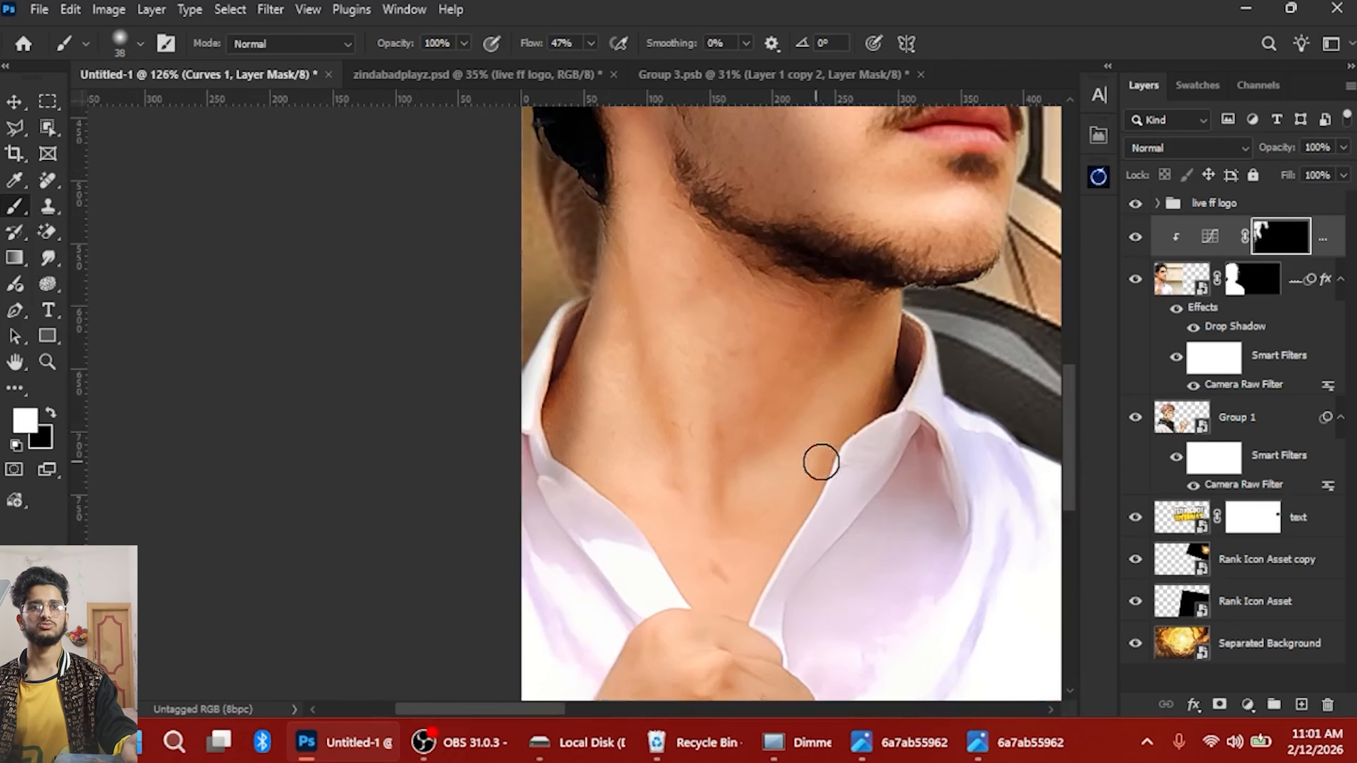
scroll(731, 376, up, 2)
mouse_move(679, 334)
mouse_down()
mouse_move(587, 432)
mouse_move(481, 588)
mouse_up()
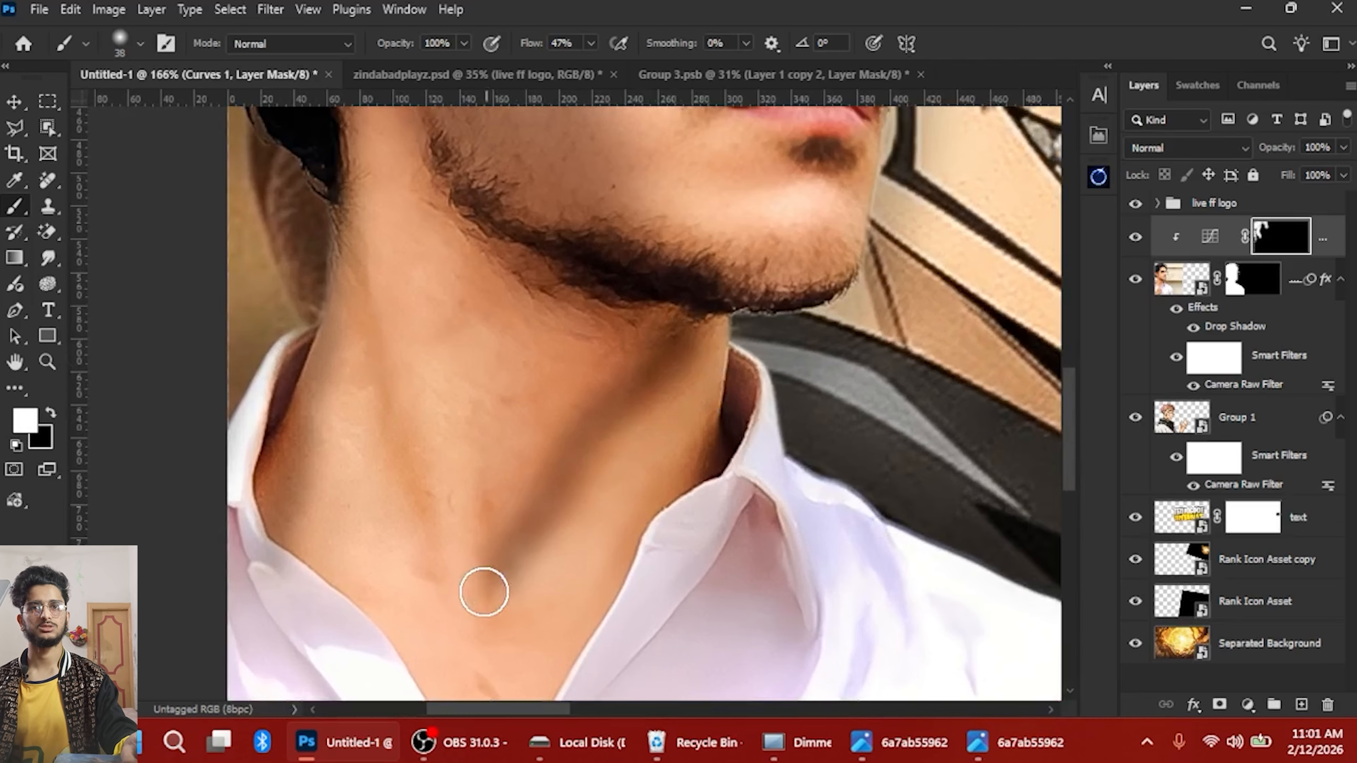
key(ctrl+z)
drag(677, 338, 488, 591)
scroll(497, 524, down, 3)
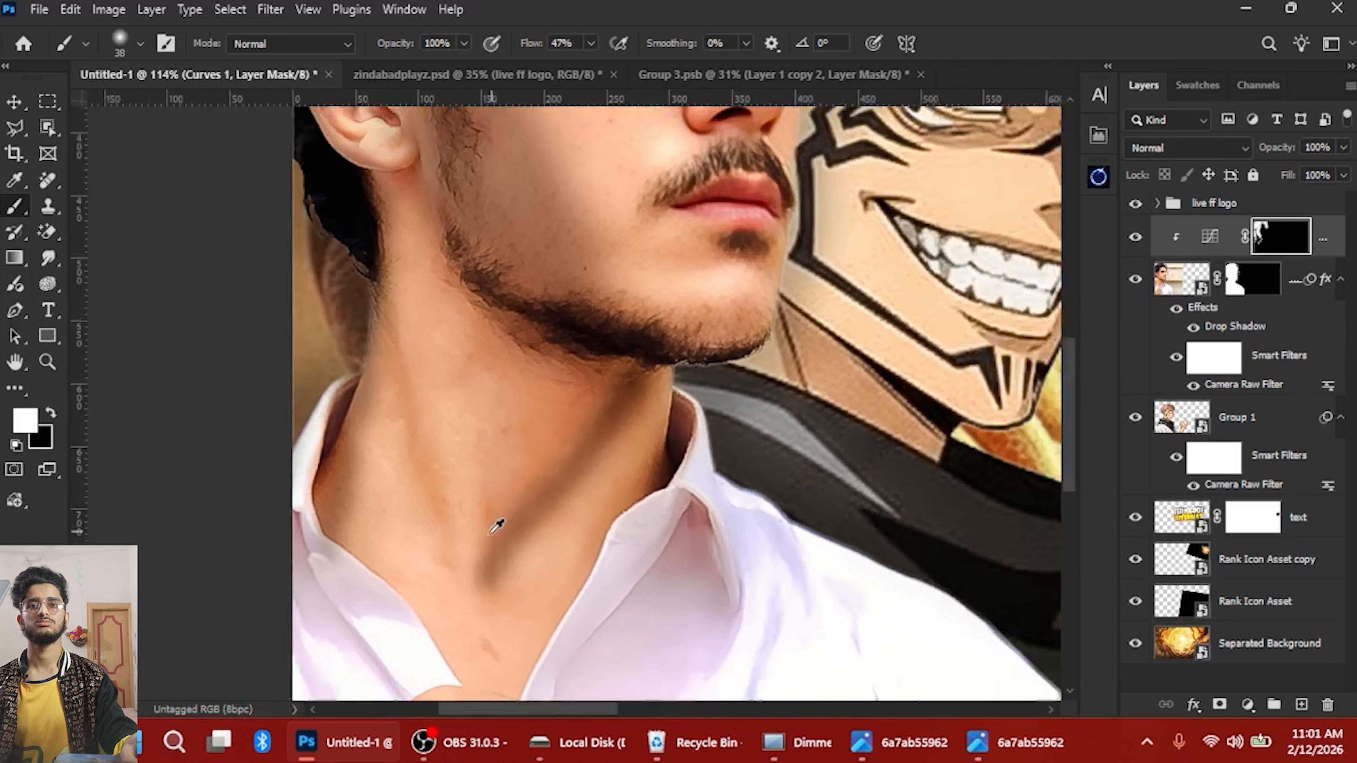
Widen the shadow across the front of the portrait's neck and shade its side tendon with a 64 px brush
mouse_move(569, 394)
mouse_down()
mouse_move(626, 435)
mouse_move(509, 549)
mouse_up()
scroll(630, 435, up, 3)
drag(473, 487, 596, 323)
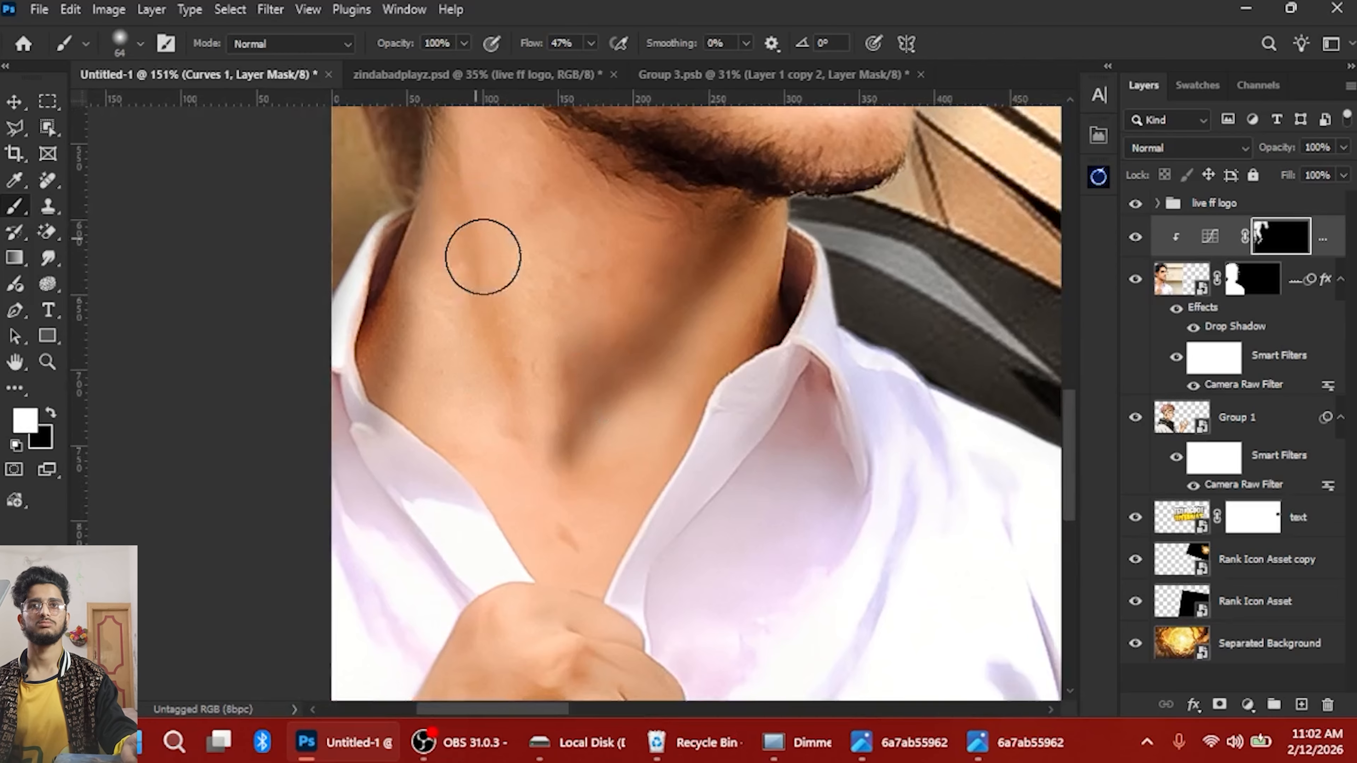
drag(473, 231, 556, 463)
scroll(508, 315, down, 4)
drag(465, 161, 518, 425)
scroll(497, 332, down, 5)
scroll(518, 386, up, 2)
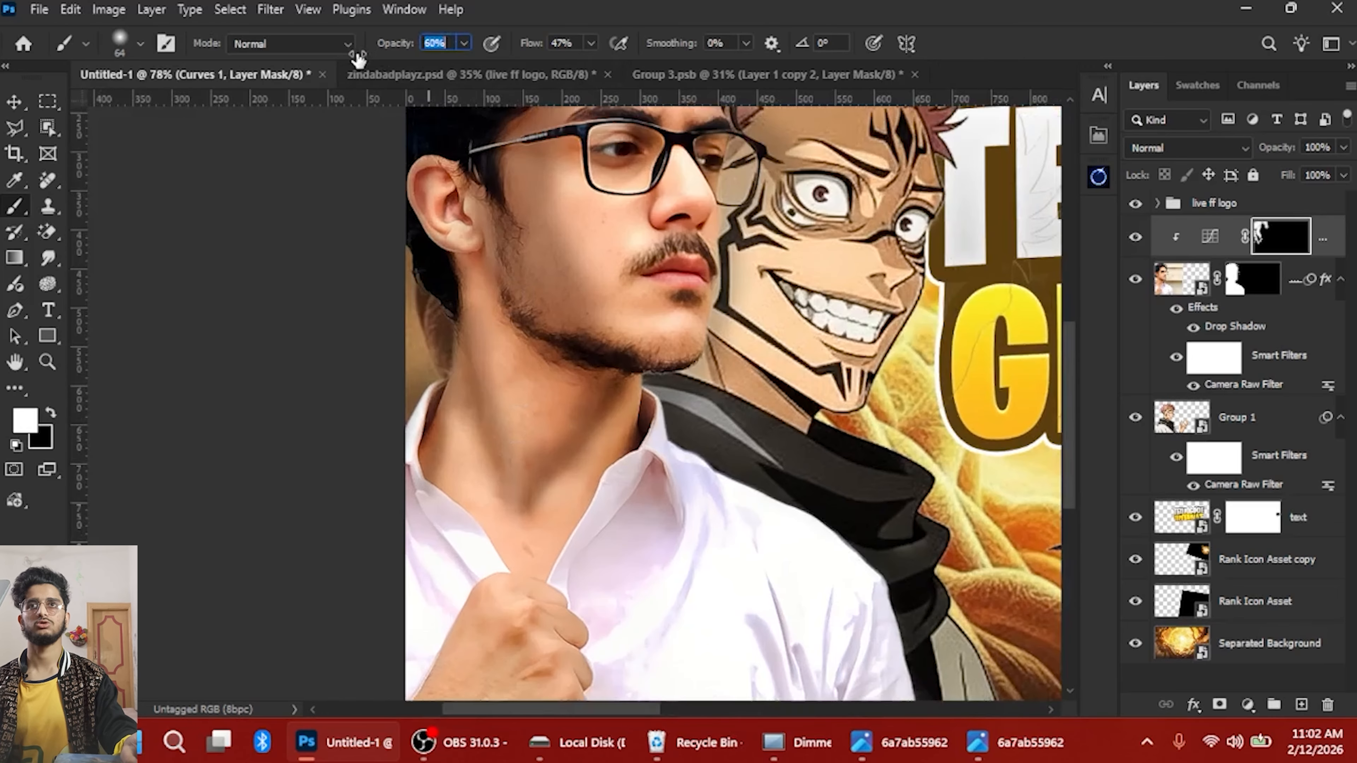
Paint a diagonal pass over the portrait's neck shadow on the Curves mask with a 64 px brush
key(x)
scroll(483, 323, down, 2)
mouse_move(628, 315)
mouse_down()
mouse_move(527, 437)
mouse_move(443, 297)
mouse_move(502, 453)
mouse_up()
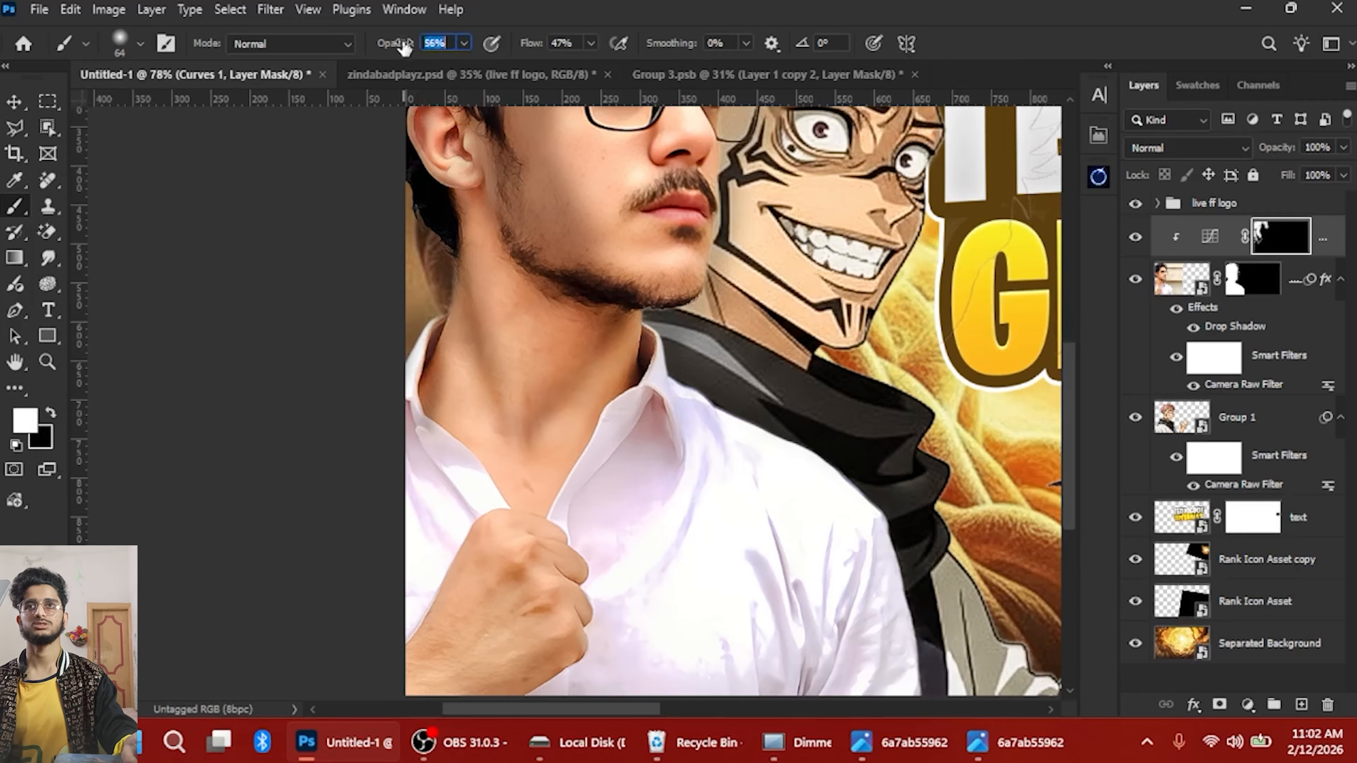
Set the brush opacity to 100% and darken the portrait's chin and moustache with a 24 px brush
drag(404, 47, 449, 49)
scroll(663, 245, up, 2)
scroll(657, 304, up, 2)
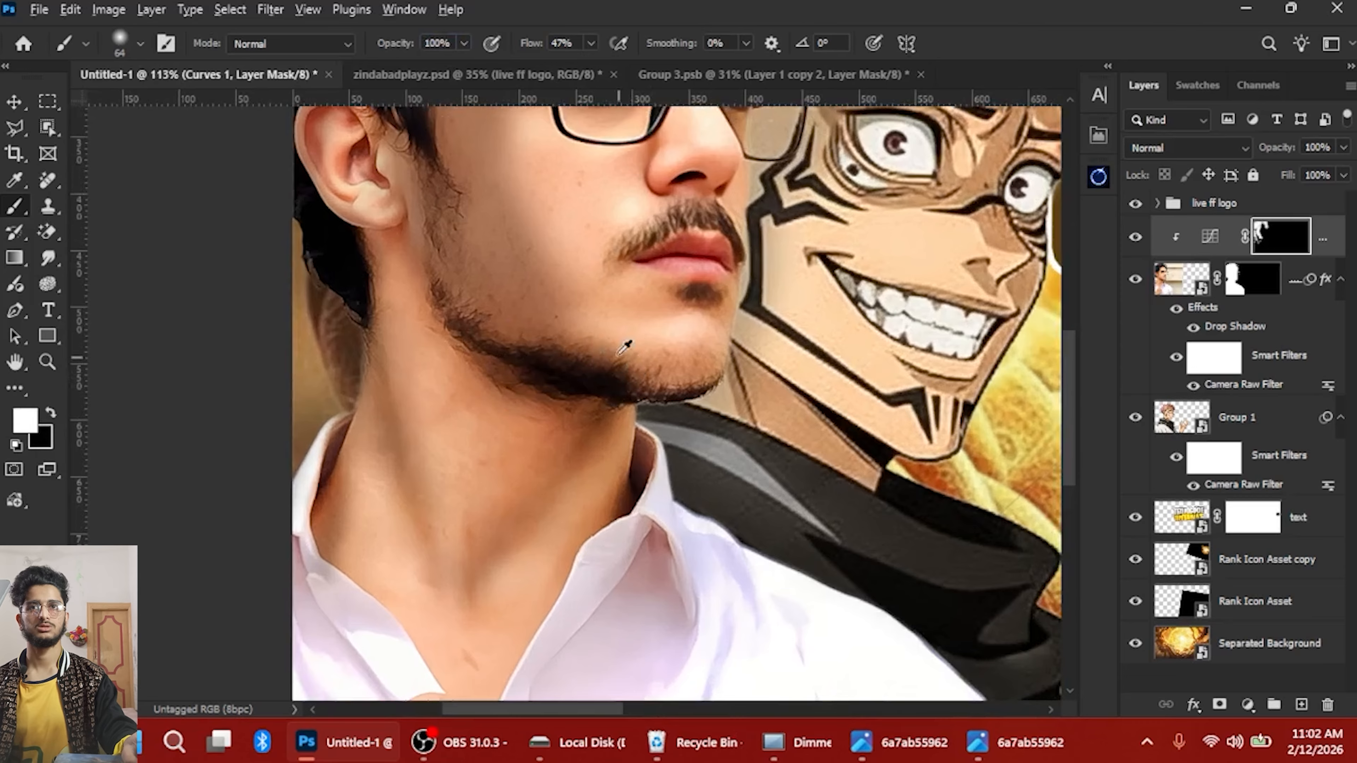
drag(618, 356, 596, 356)
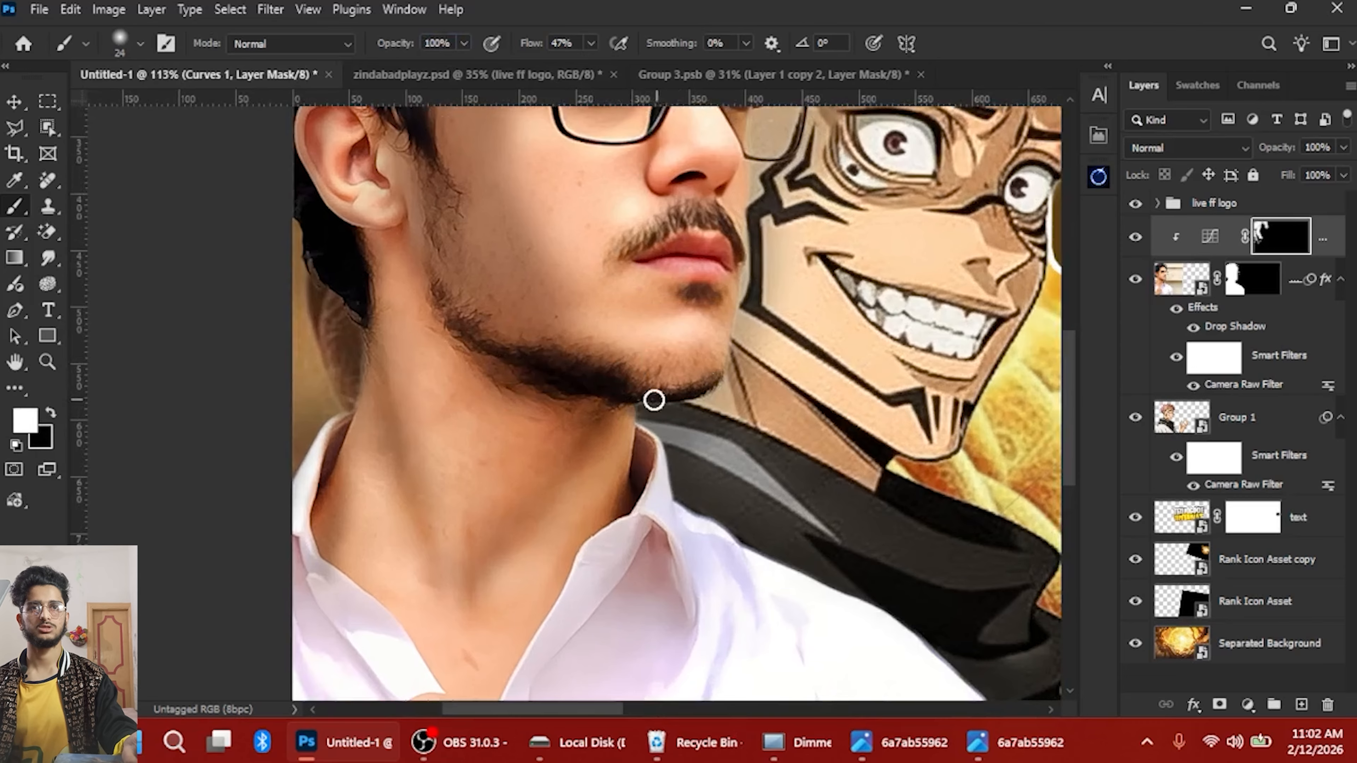
scroll(653, 400, up, 1)
scroll(669, 294, up, 2)
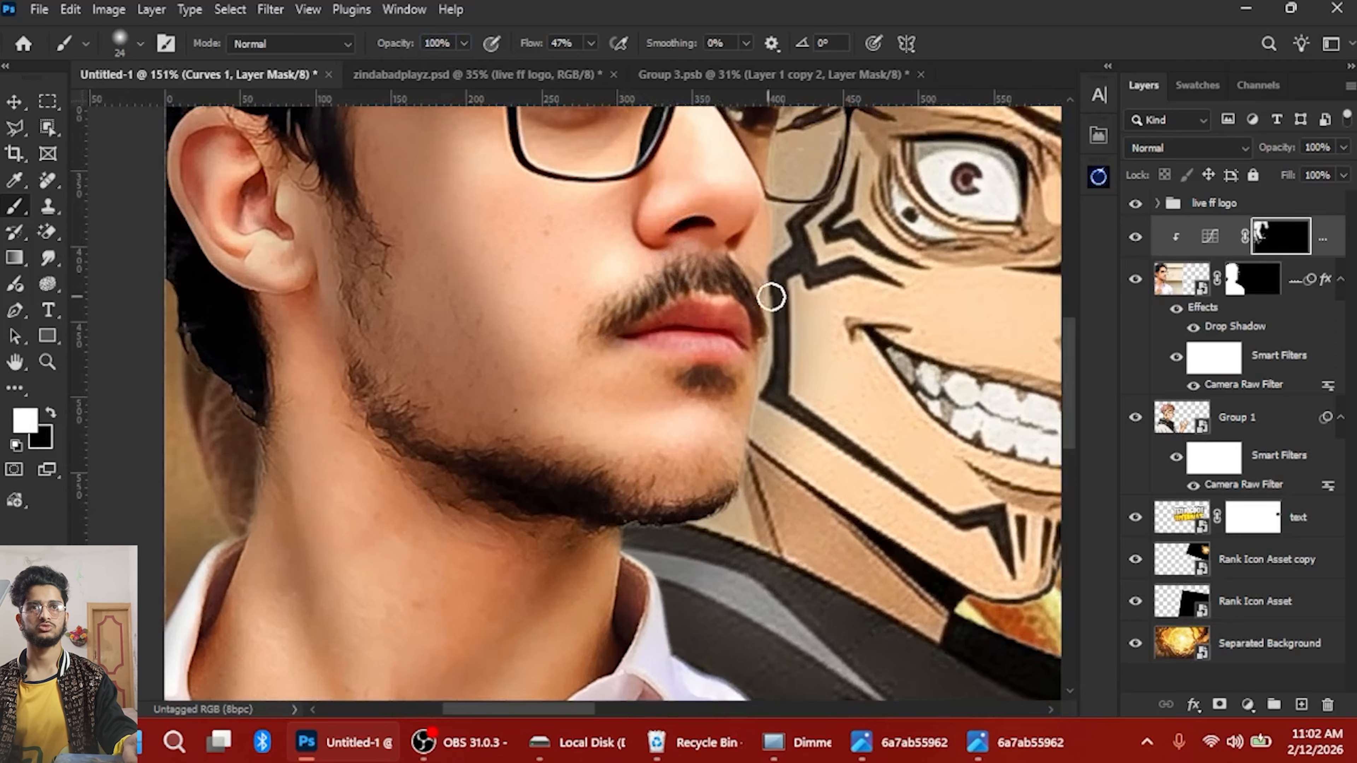
drag(709, 282, 758, 321)
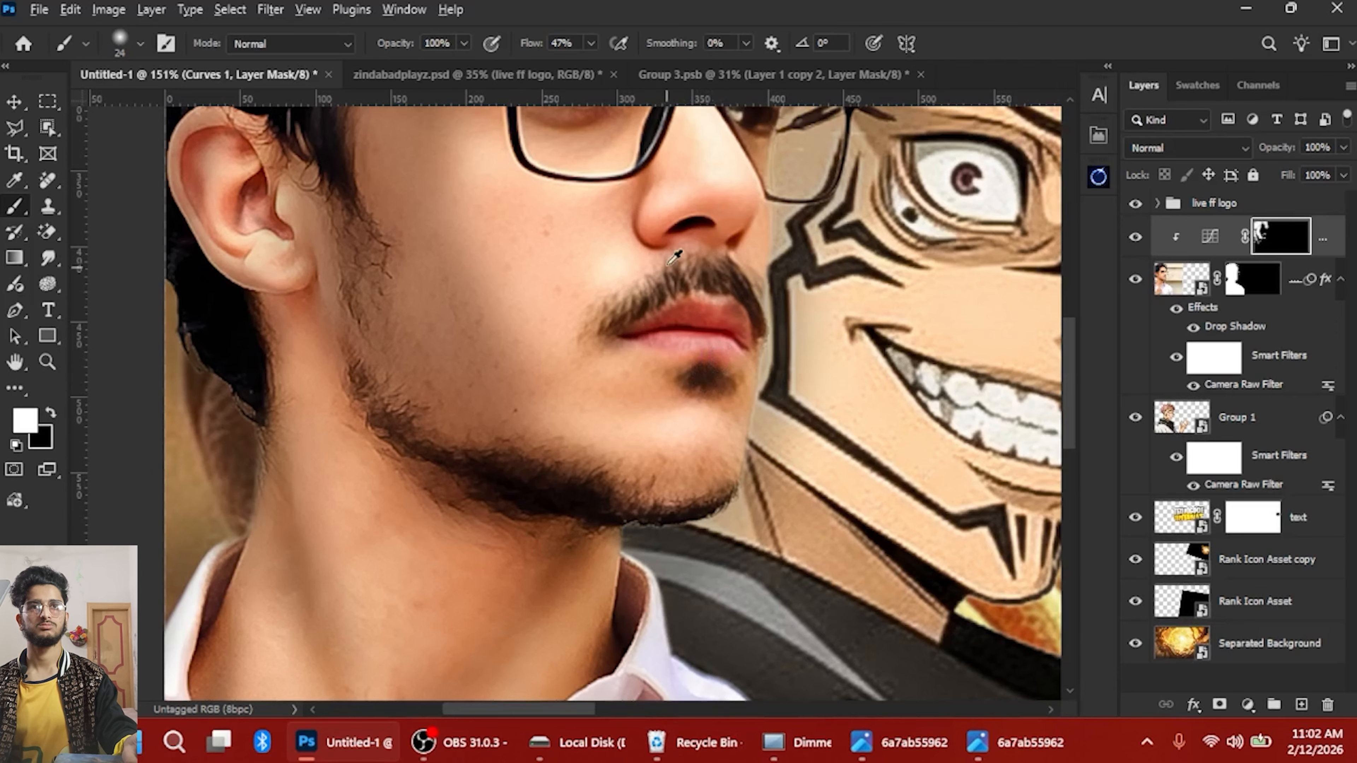
Undo the last stroke and shade the side of the portrait's nose around the nostril with a 16 px brush
scroll(674, 256, up, 3)
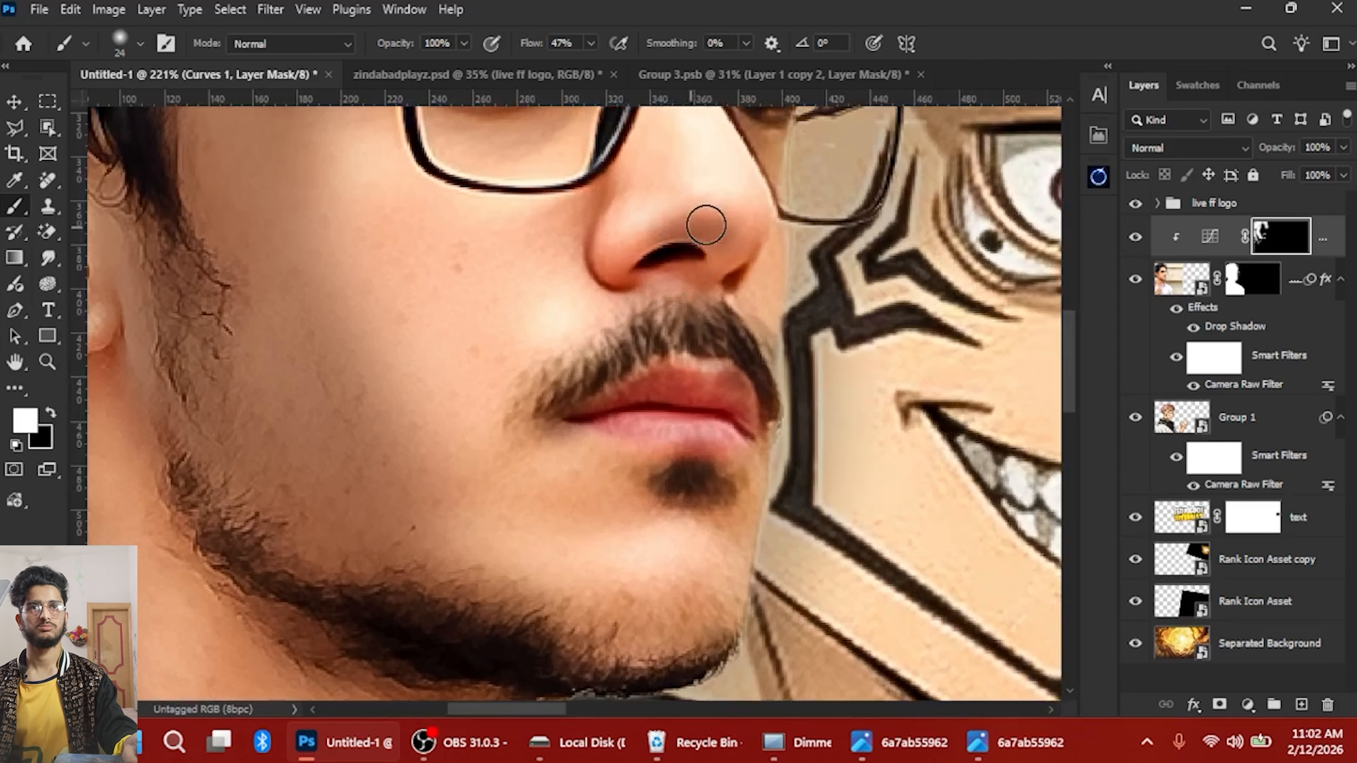
key(ctrl+z)
drag(695, 227, 705, 227)
drag(624, 210, 608, 209)
mouse_move(606, 192)
mouse_down()
mouse_move(599, 232)
mouse_move(653, 277)
mouse_up()
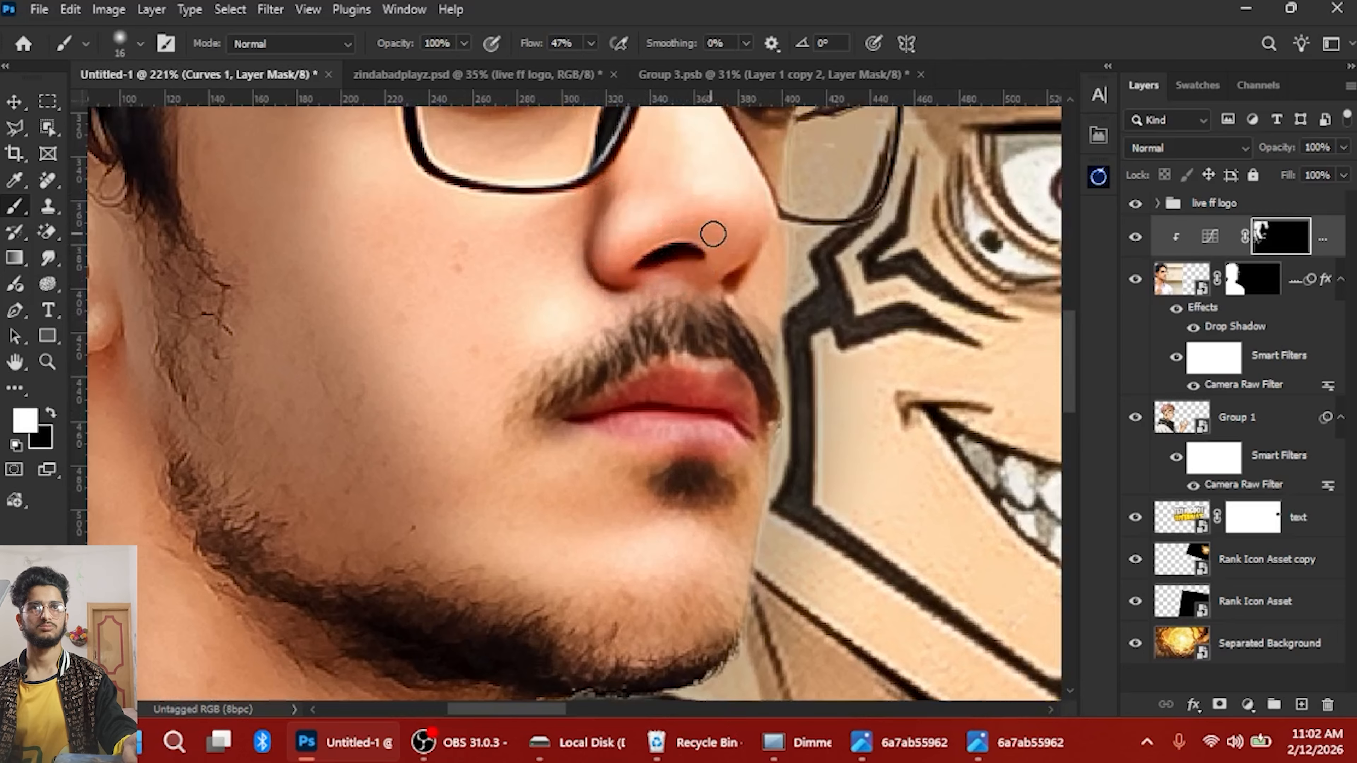
mouse_move(714, 234)
mouse_down()
mouse_move(742, 222)
mouse_move(674, 248)
mouse_move(664, 222)
mouse_move(758, 230)
mouse_up()
key(ctrl+z)
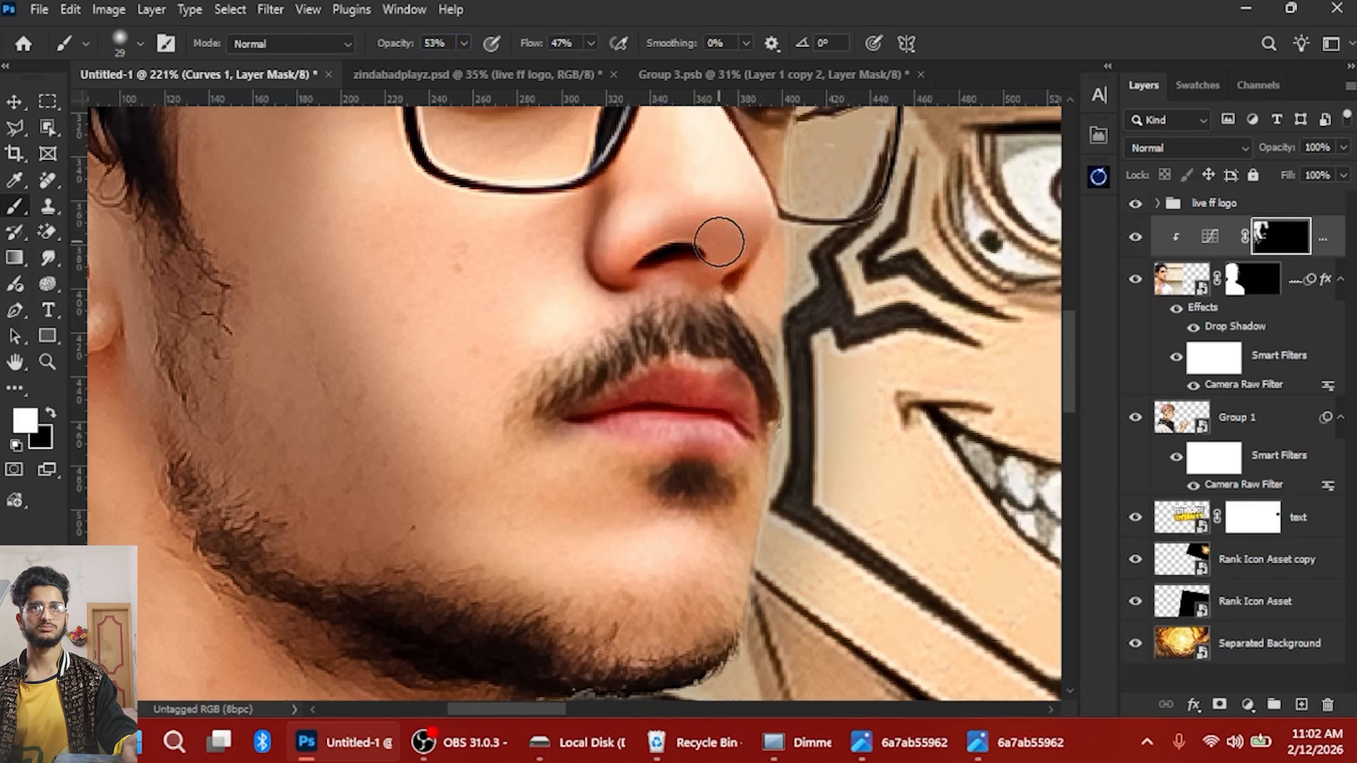
Shade the inner eye socket and brow area behind the glasses with a 29 px brush at 53% opacity
scroll(691, 204, up, 3)
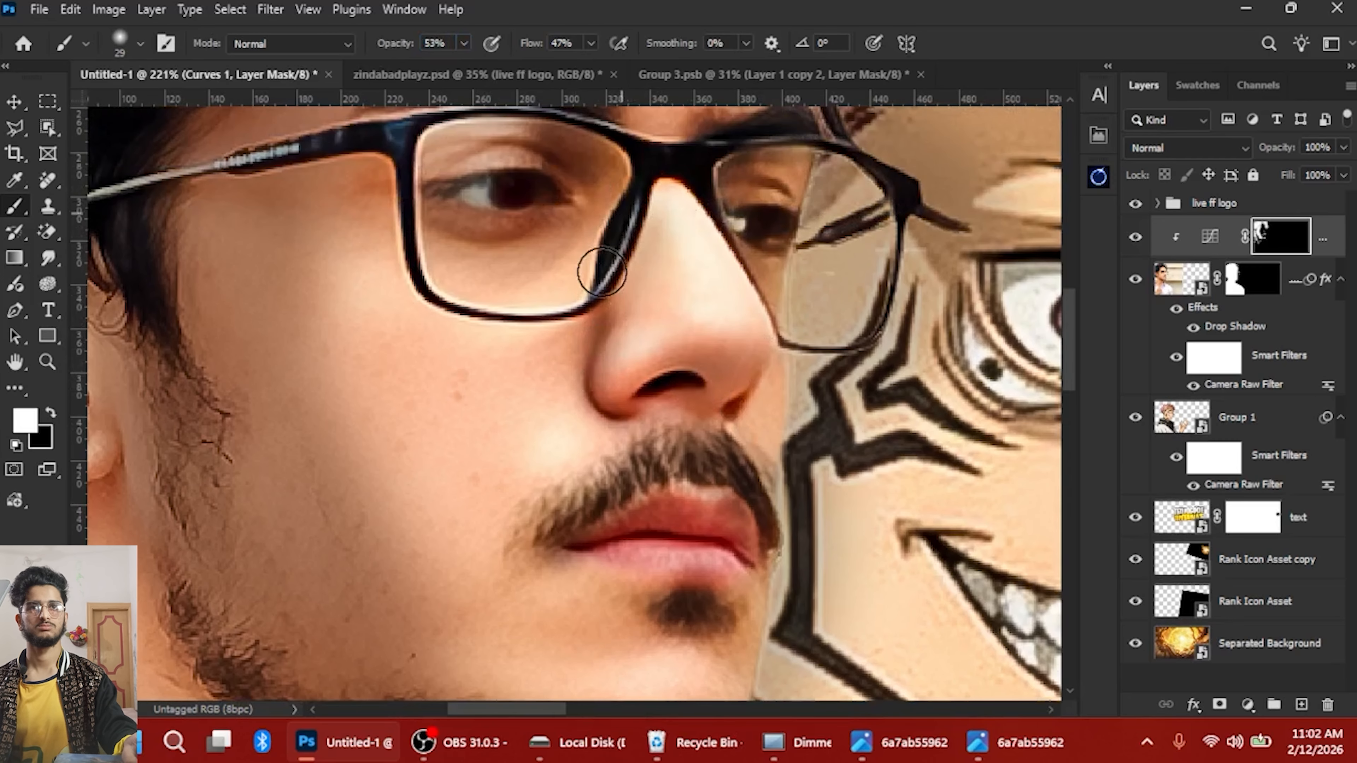
scroll(534, 241, up, 1)
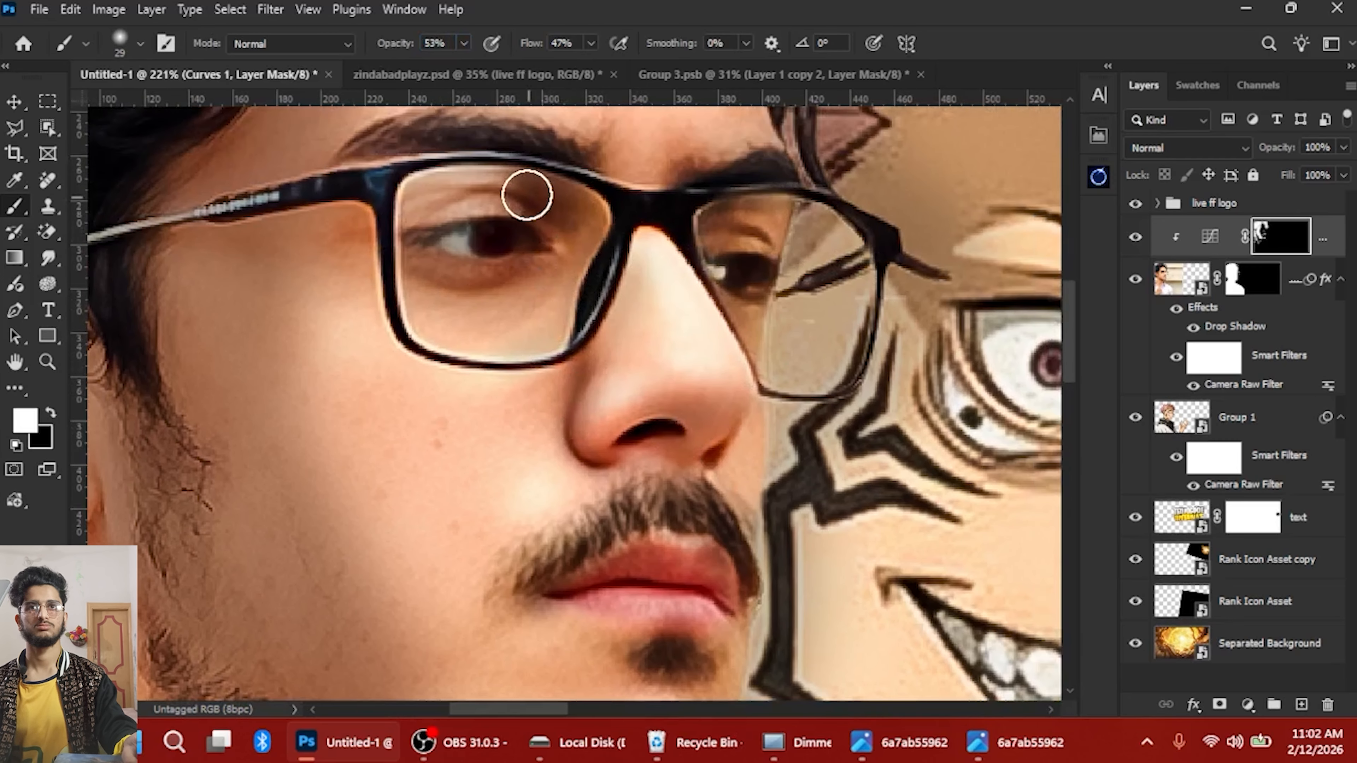
drag(602, 191, 577, 238)
scroll(546, 247, right, 3)
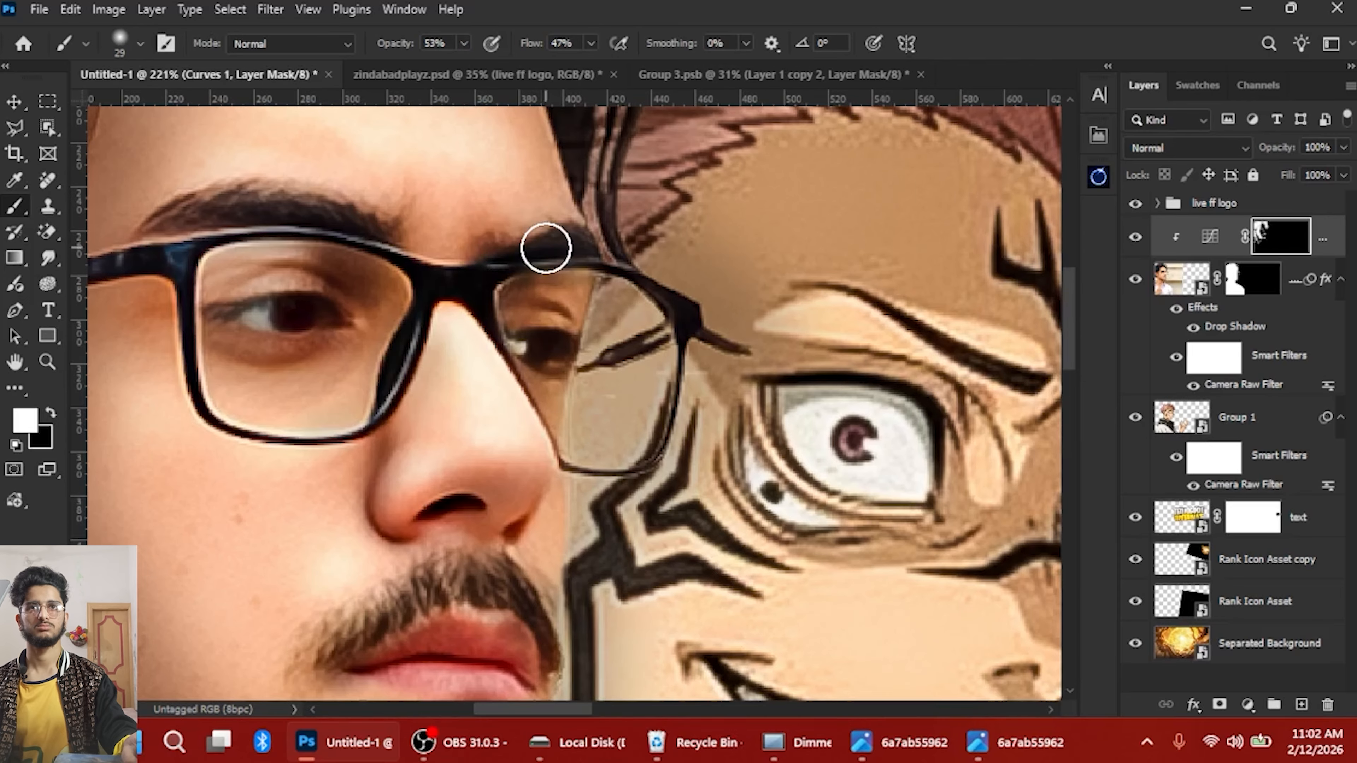
Shade around the portrait's eyes inside both lenses of the glasses with a 19 px brush
scroll(616, 241, down, 2)
scroll(600, 266, up, 3)
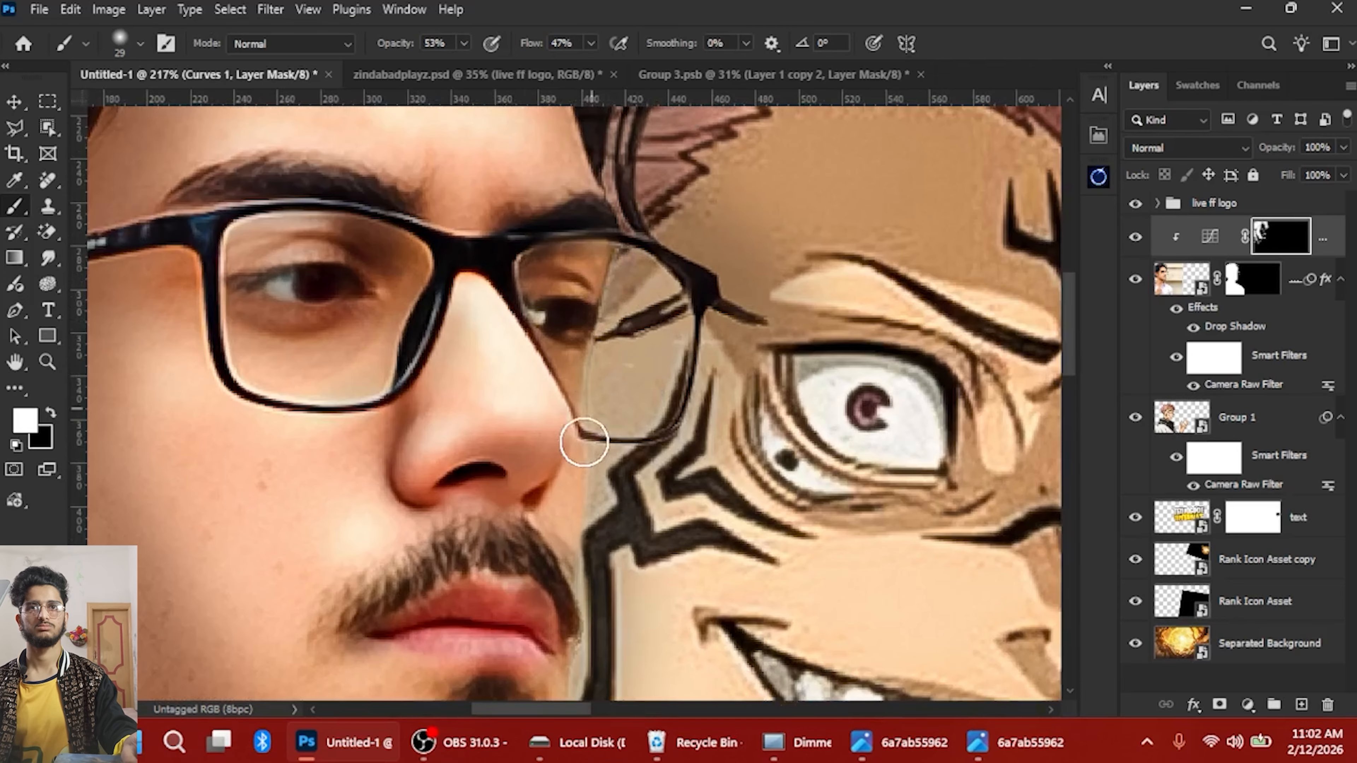
scroll(577, 308, up, 2)
alt+right_click(566, 306)
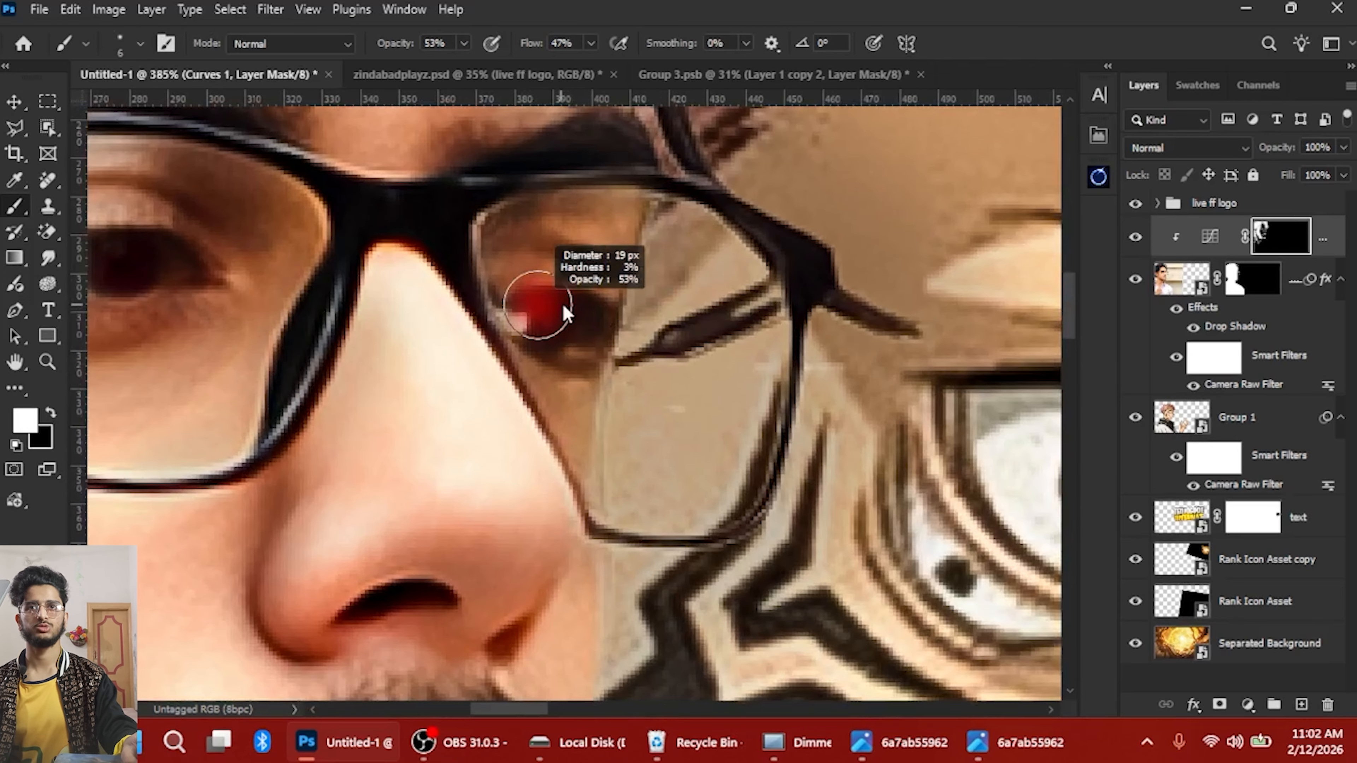
scroll(533, 315, left, 3)
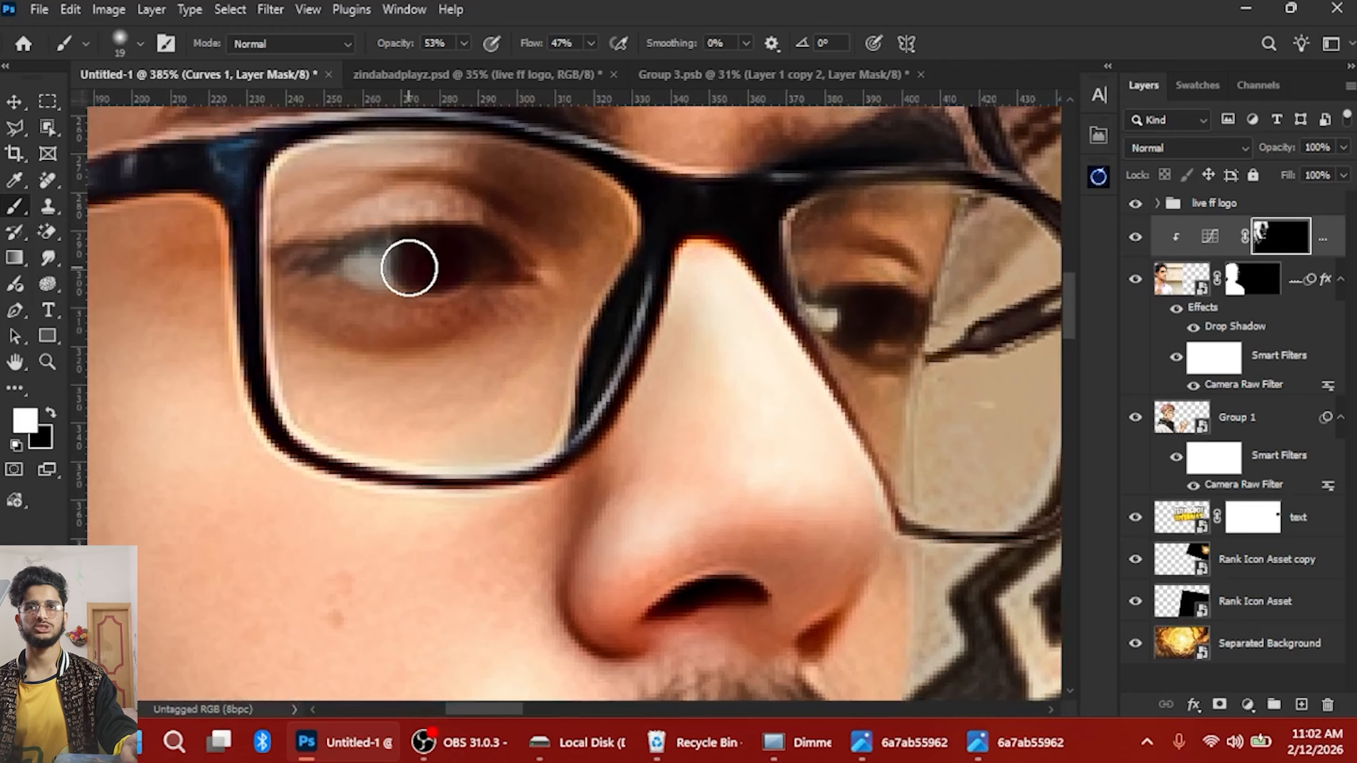
scroll(513, 275, down, 5)
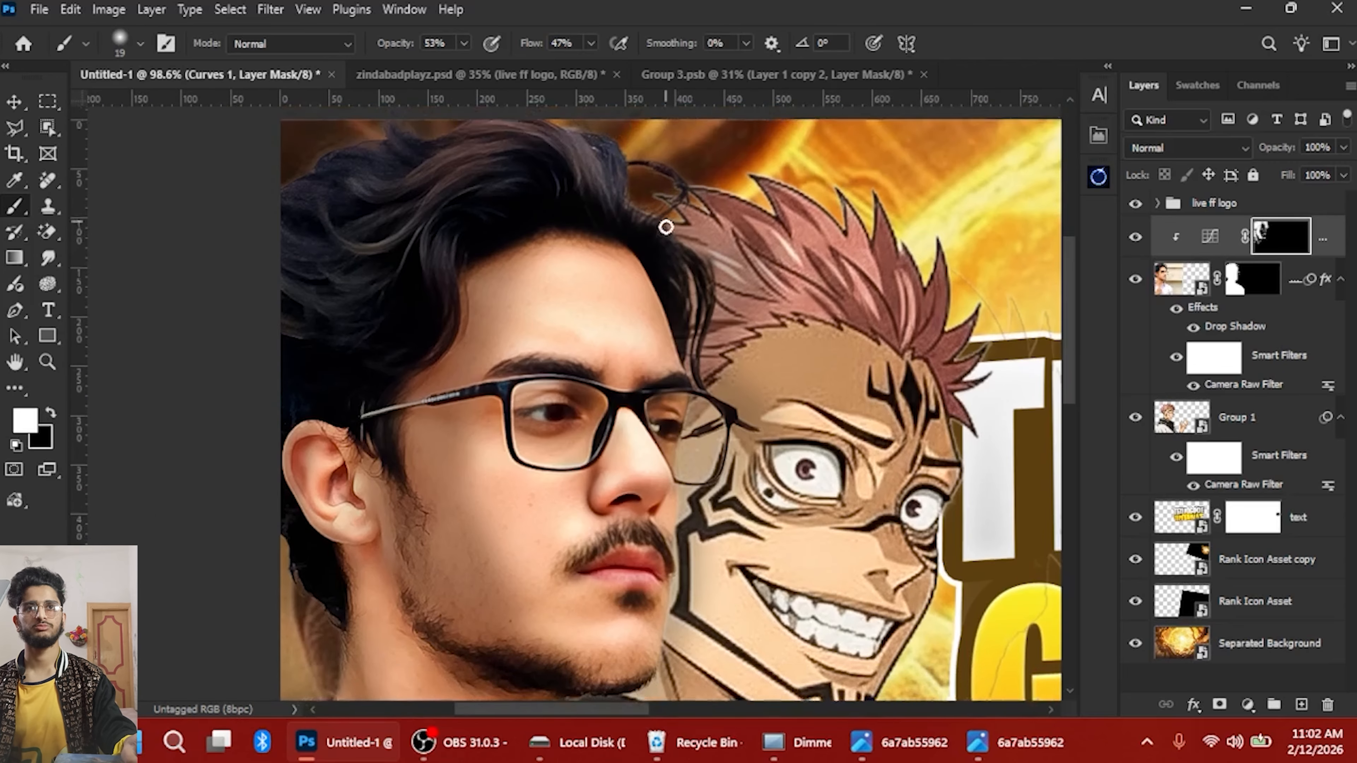
Shade the front edge of the portrait's hair down along the forehead with a 44 px brush
scroll(665, 226, up, 5)
alt+right_click(625, 224)
scroll(604, 173, up, 1)
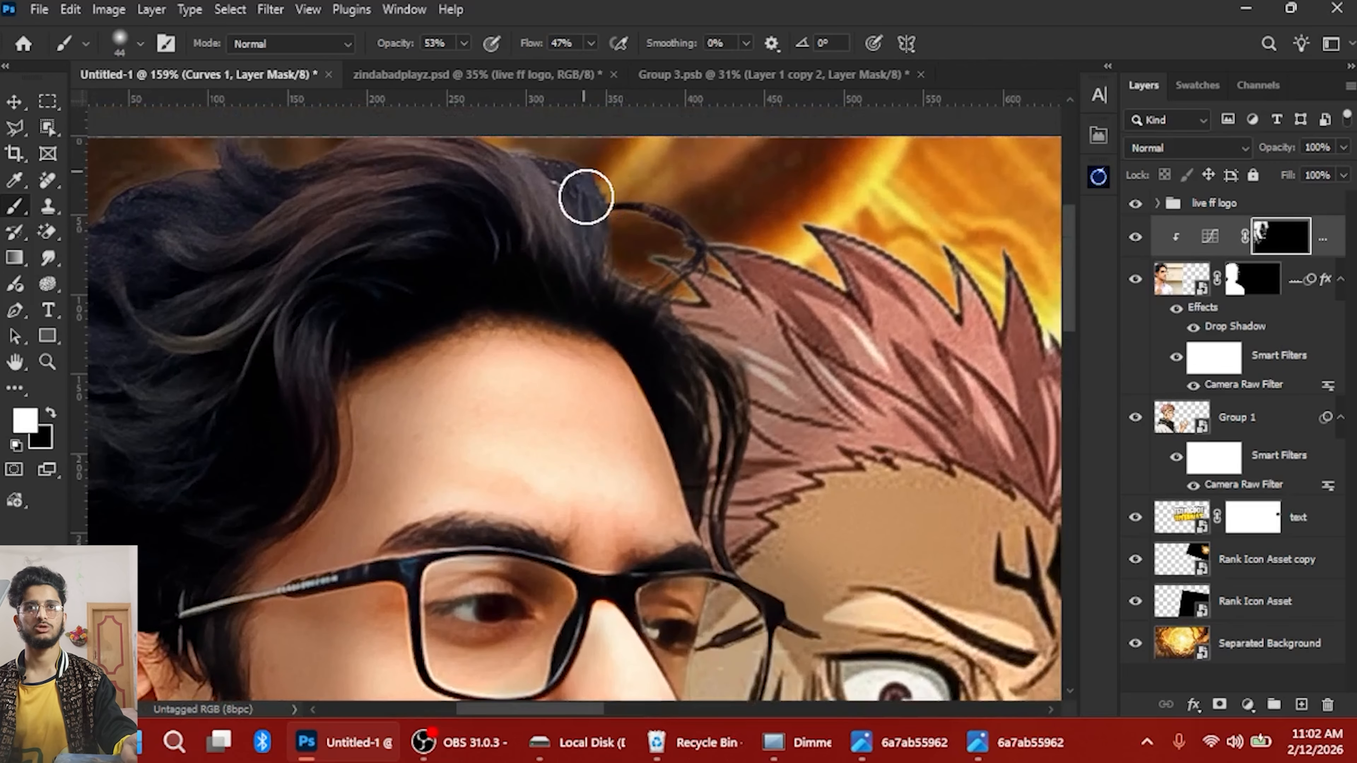
scroll(756, 447, down, 8)
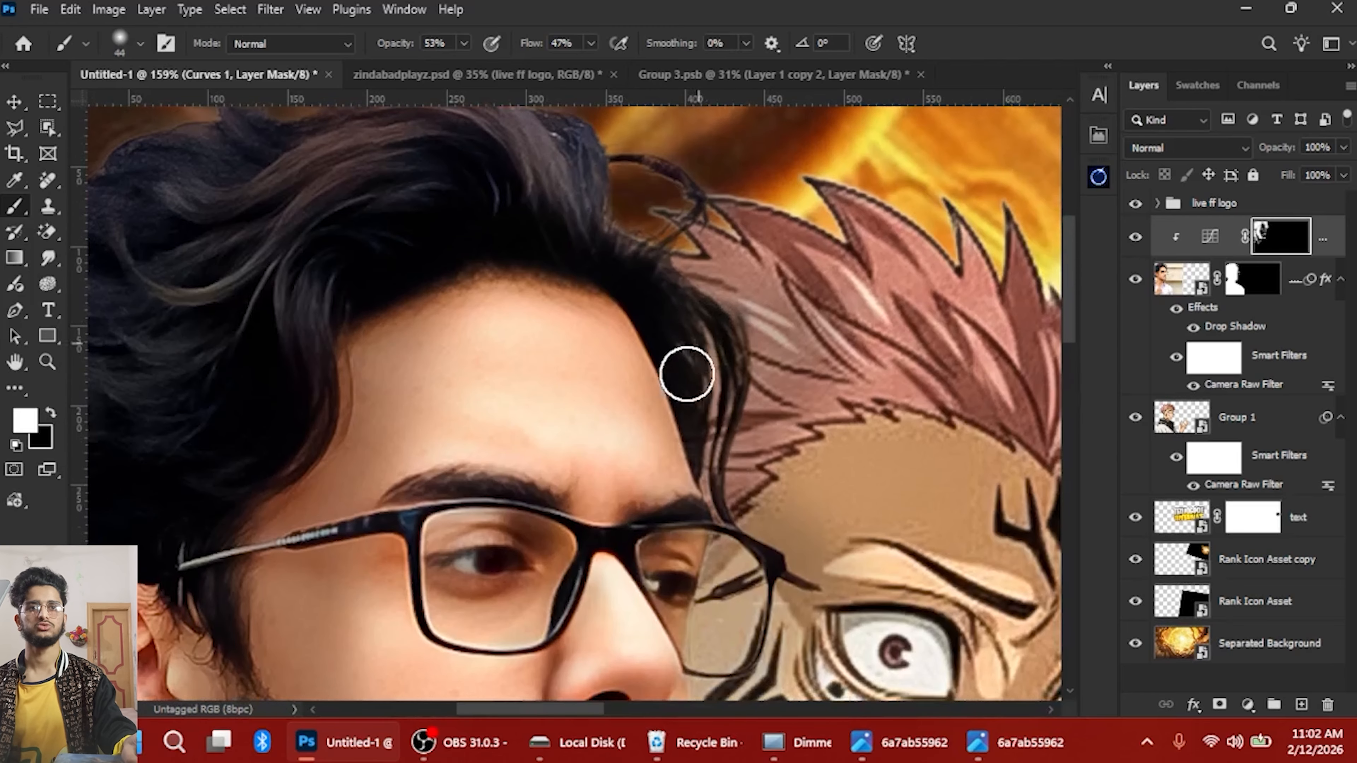
scroll(739, 474, down, 8)
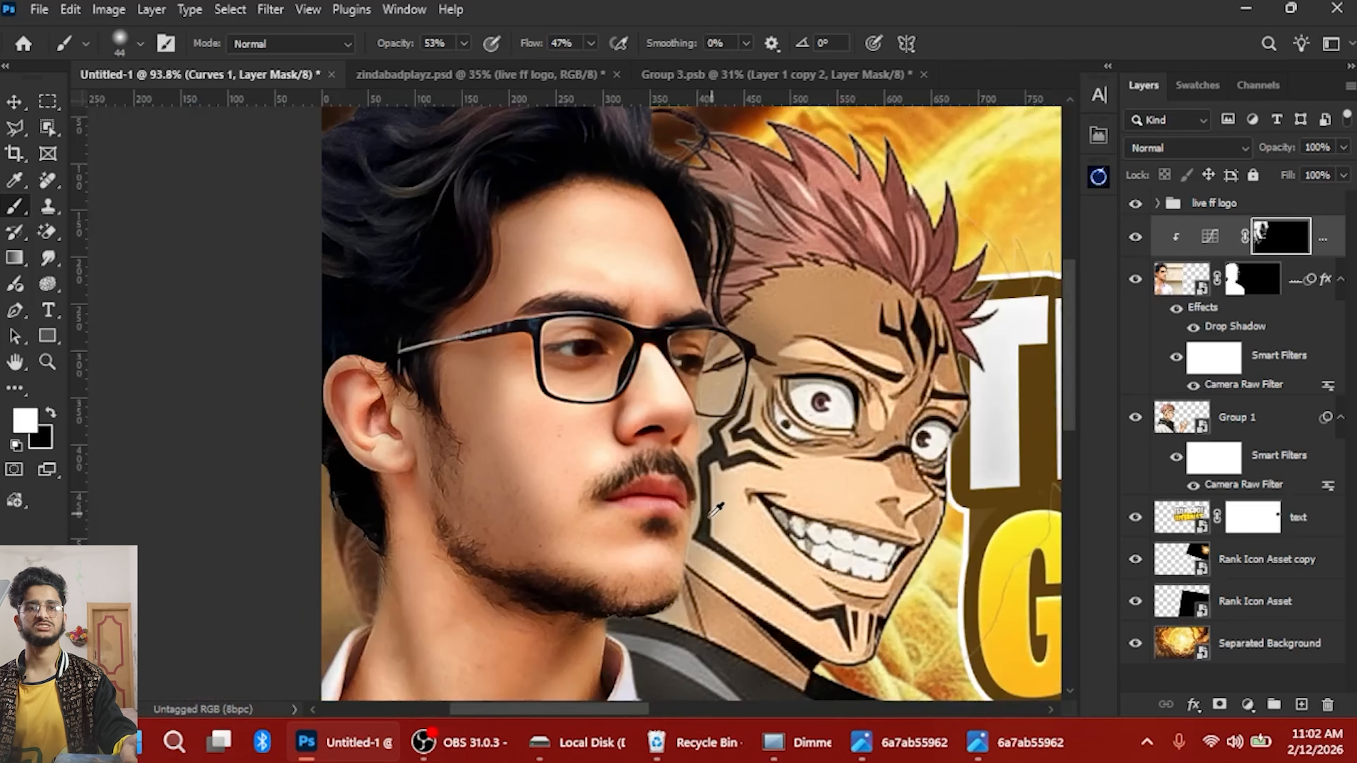
Shade the portrait's fist and forearm on the Curves mask with a 65 px brush
scroll(610, 524, up, 6)
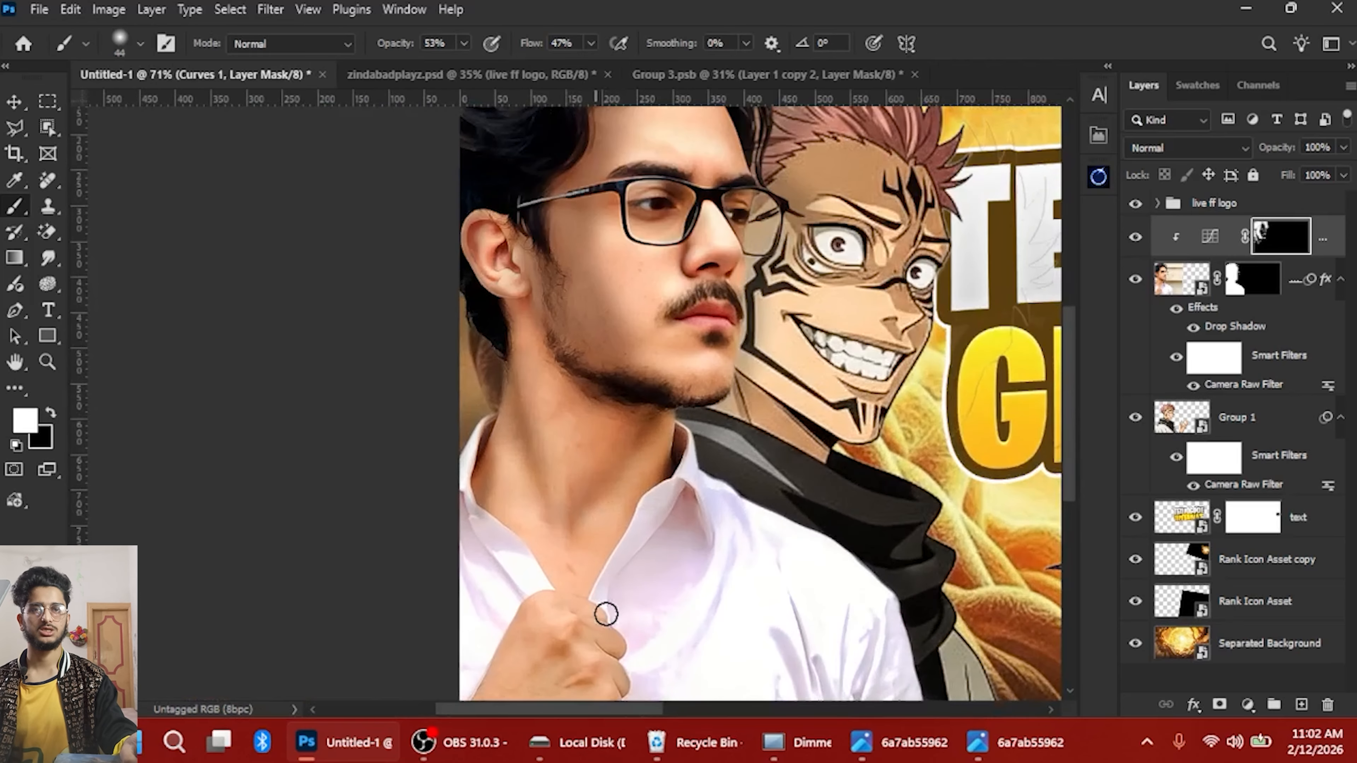
ctrl+alt+right_click(755, 382)
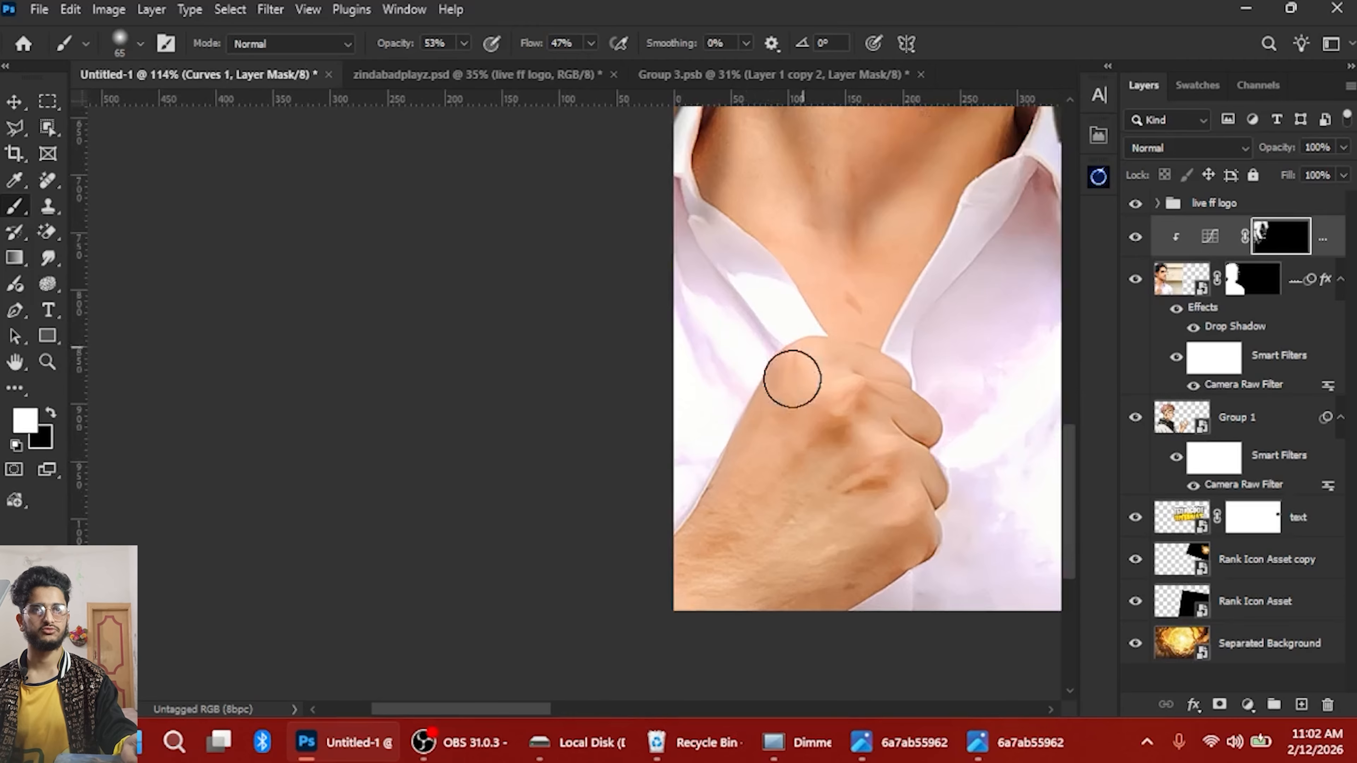
mouse_move(791, 379)
mouse_down()
mouse_move(748, 517)
mouse_move(679, 628)
mouse_move(756, 589)
mouse_move(711, 615)
mouse_move(774, 635)
mouse_up()
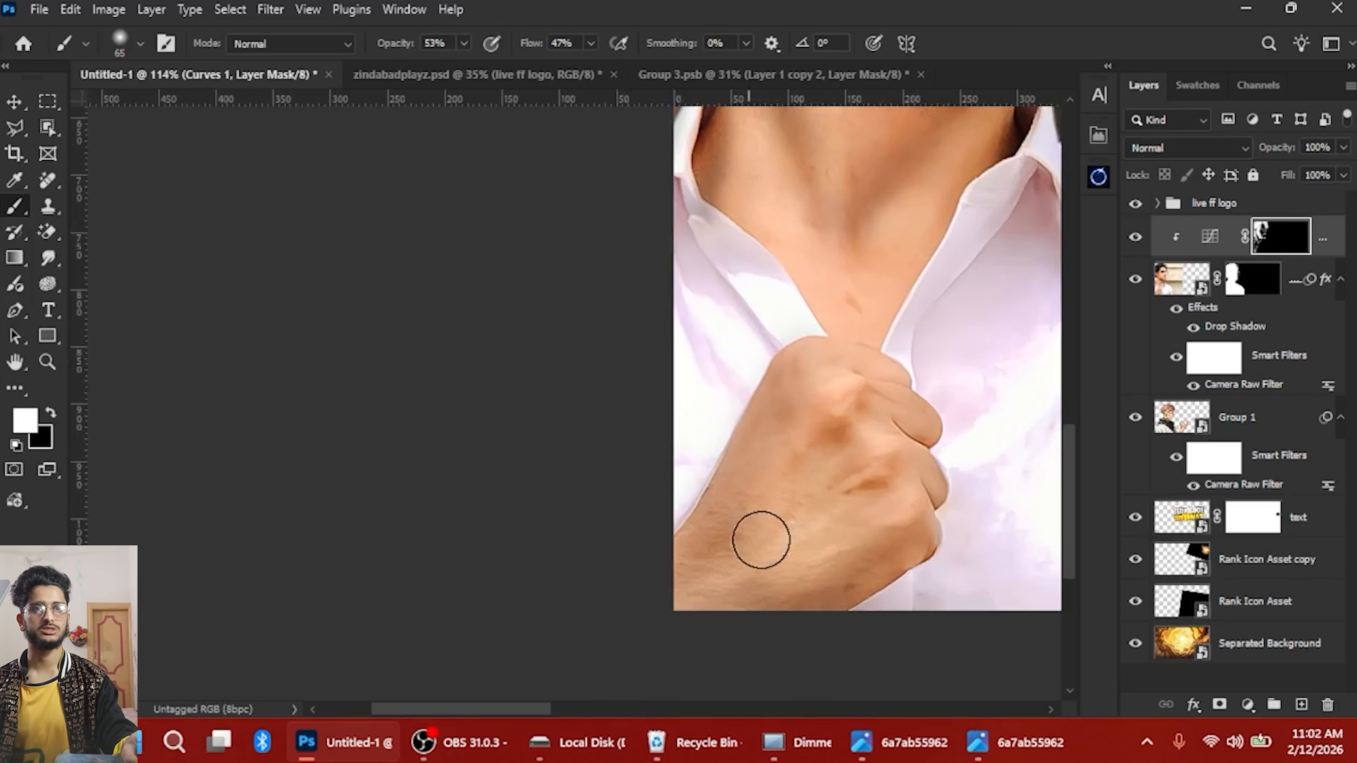
scroll(716, 325, down, 5)
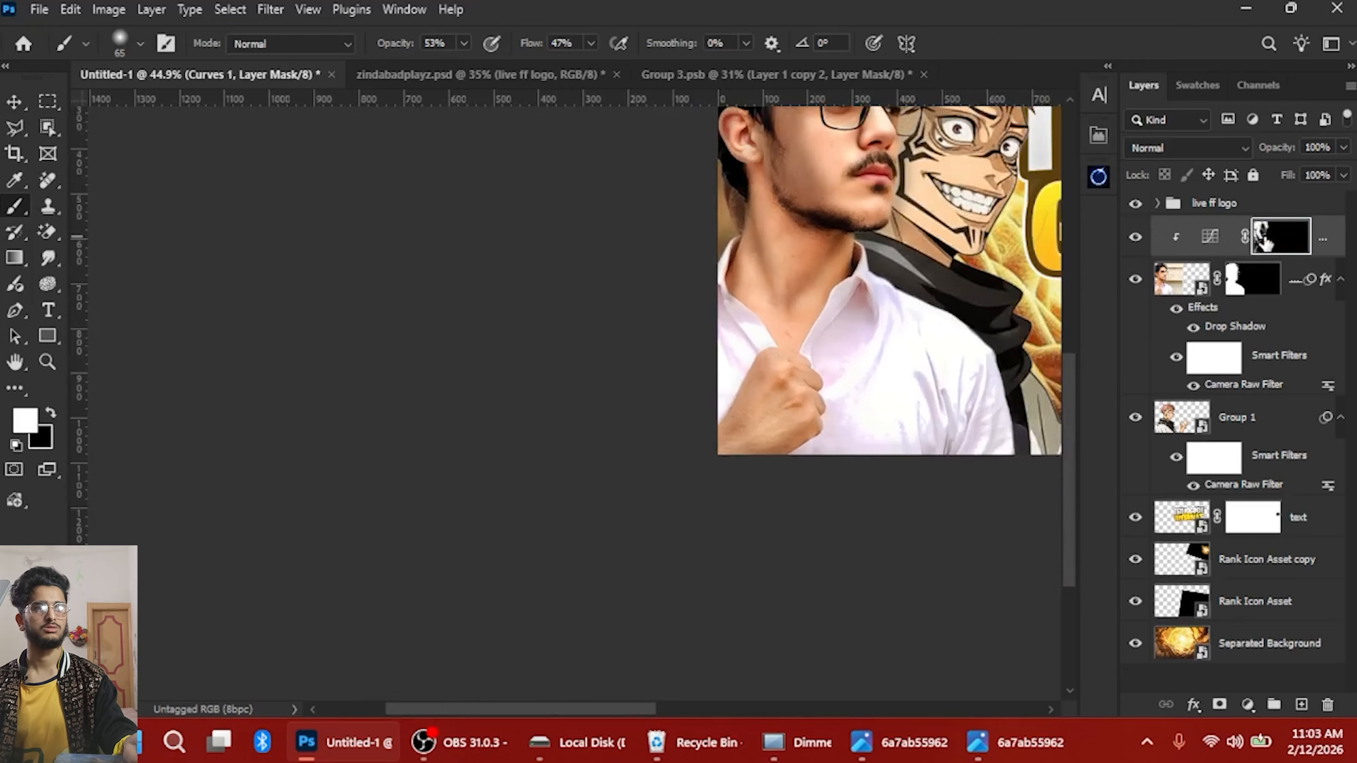
Compare the portrait with the Curves mask disabled and enabled, and shade the shirt by the collar with an 82 px brush
shift+click(1263, 238)
shift+click(1263, 238)
scroll(853, 378, up, 2)
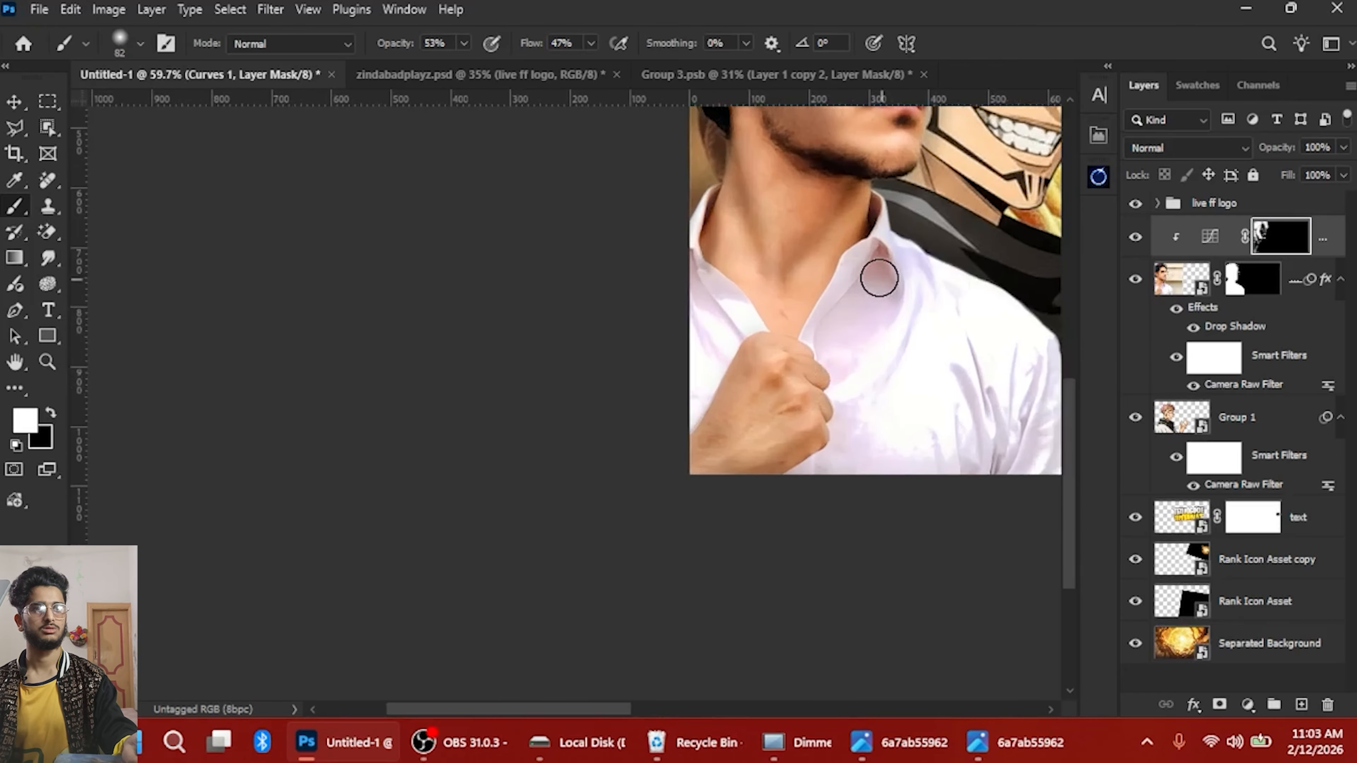
drag(847, 269, 692, 375)
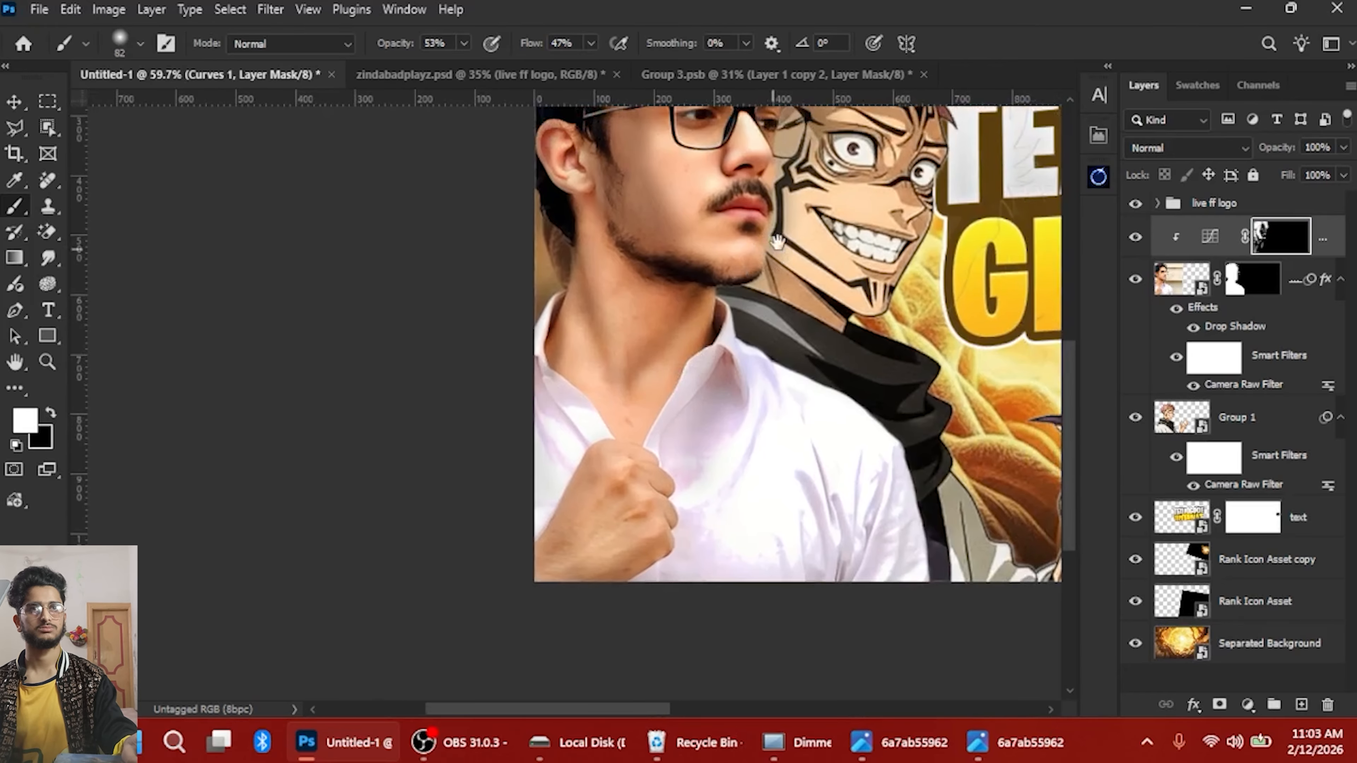
Lower the Curves layer's fill to 68% and compare the portrait with the adjustment hidden and shown
drag(778, 242, 732, 429)
scroll(689, 395, up, 3)
scroll(687, 361, down, 5)
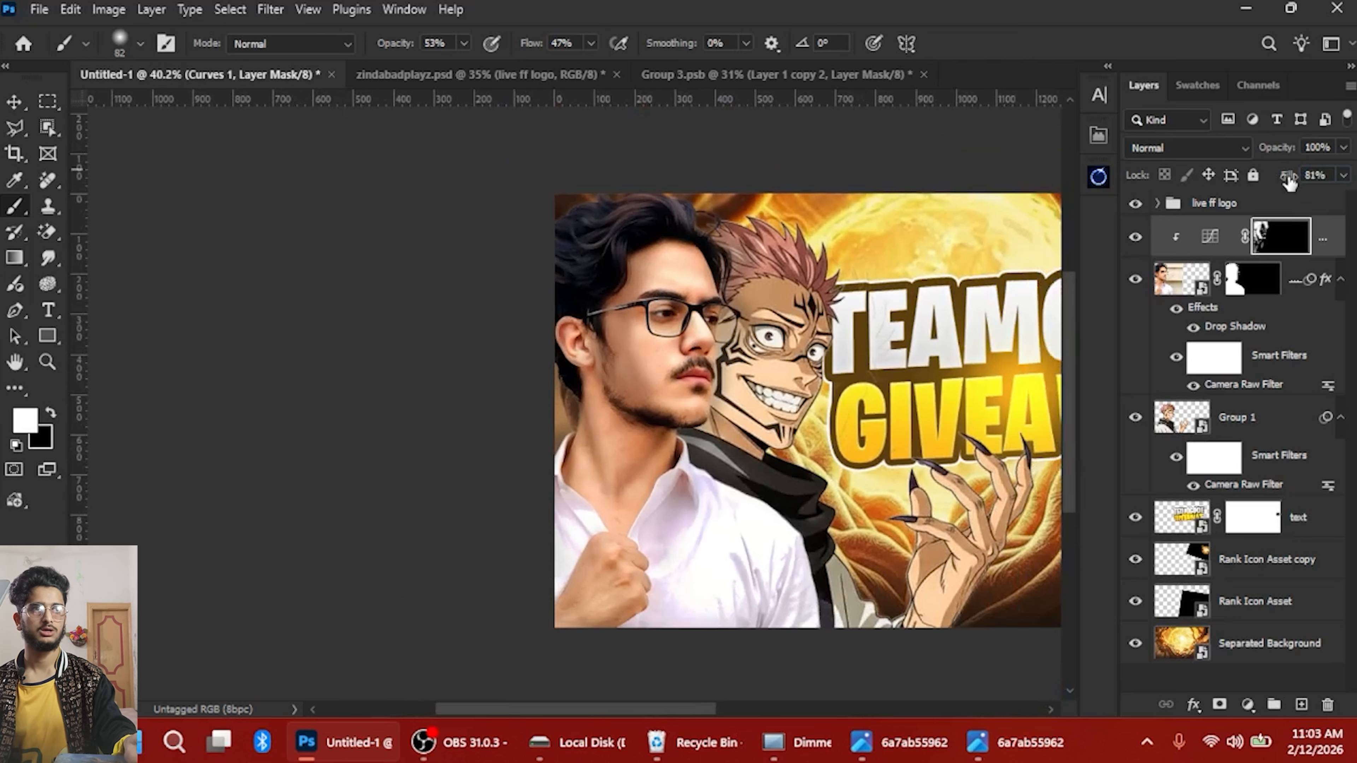
click(1135, 238)
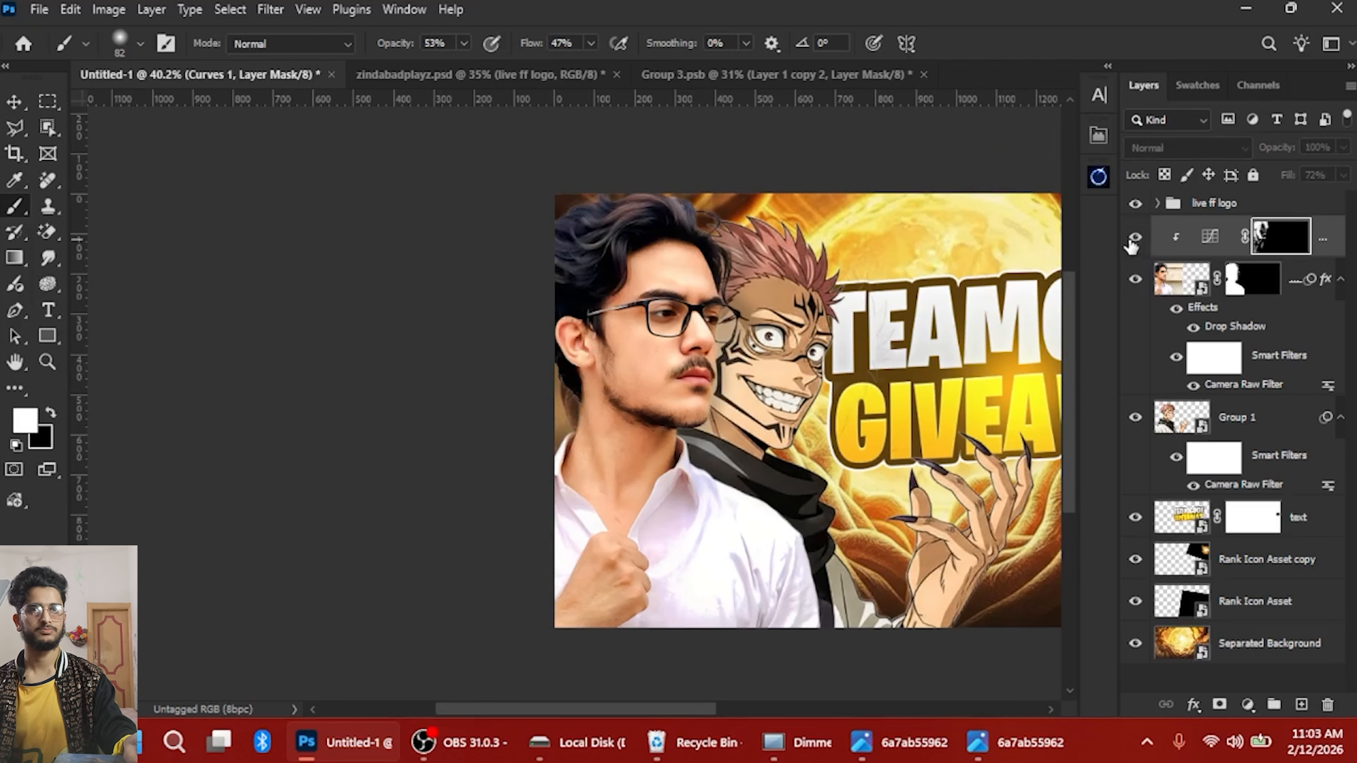
click(1135, 238)
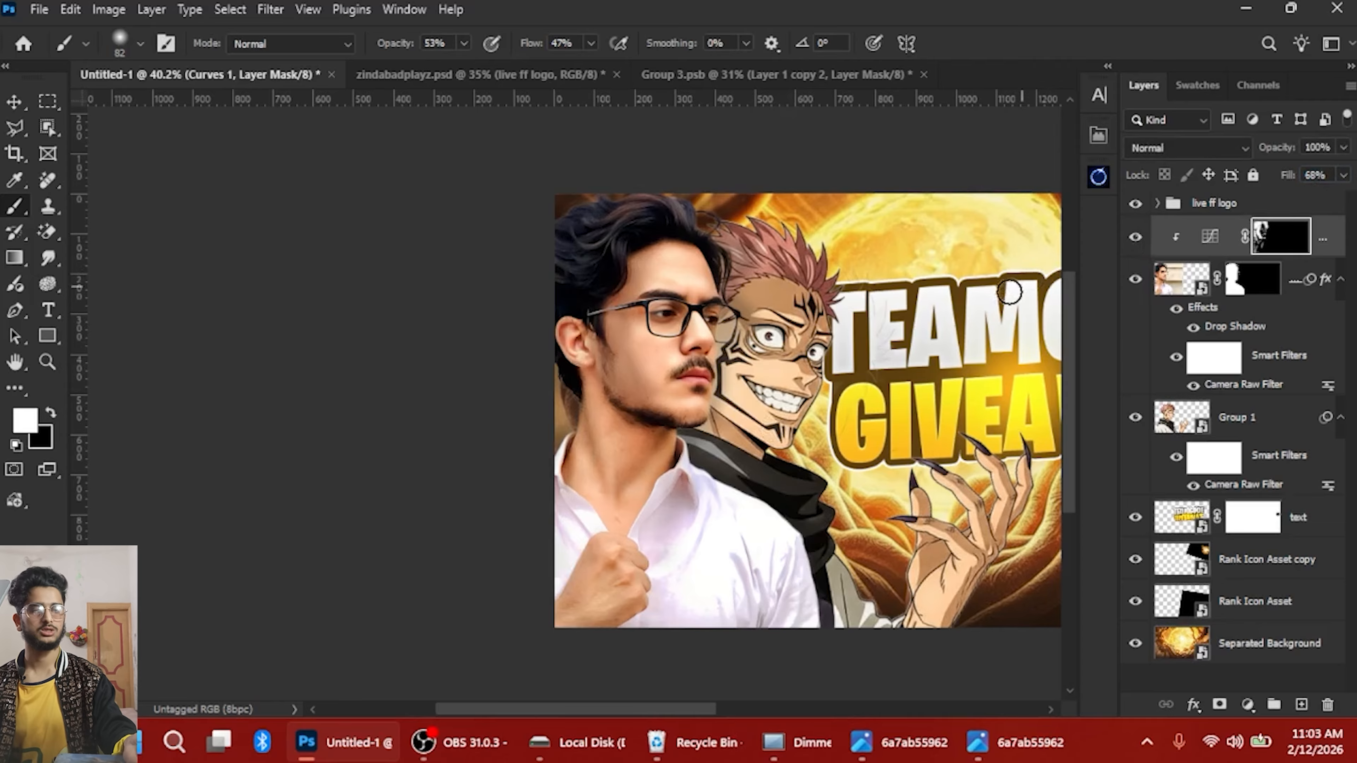
scroll(776, 398, up, 2)
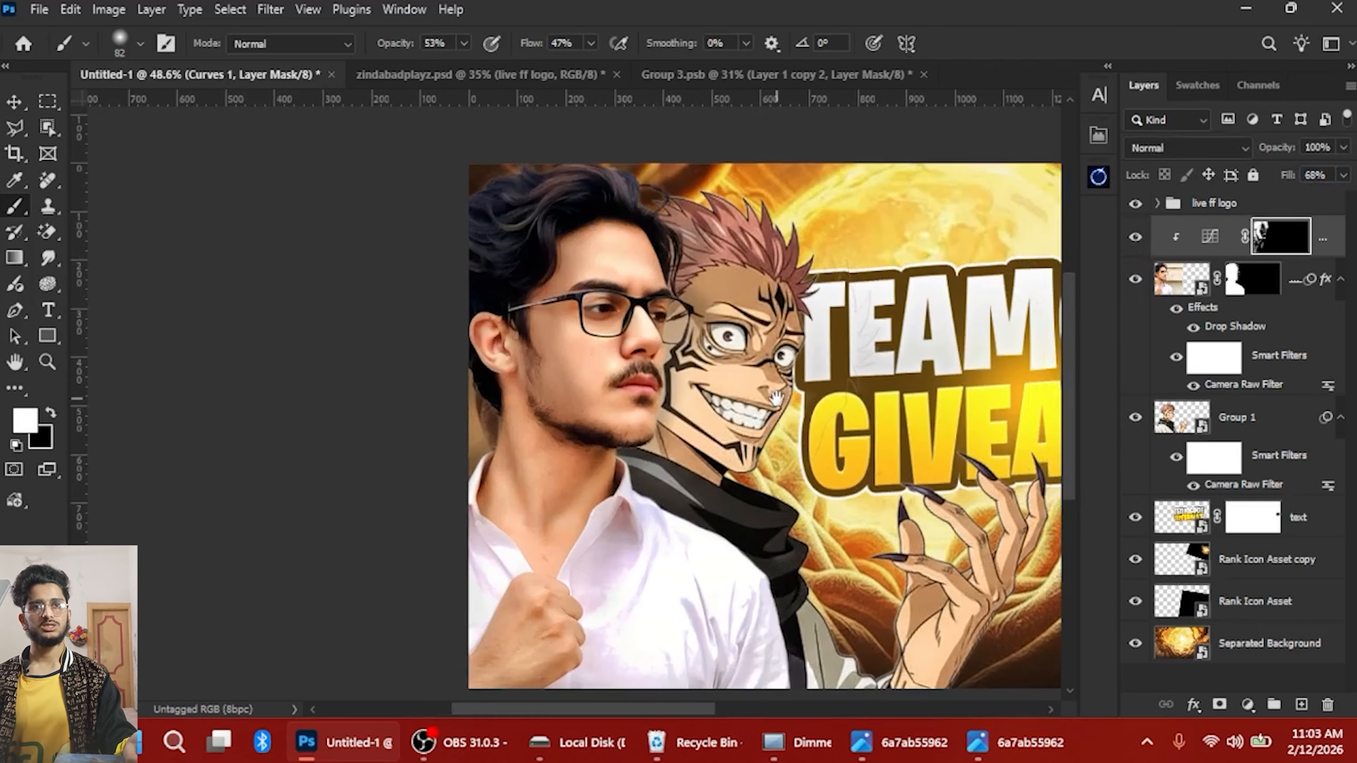
scroll(776, 398, up, 2)
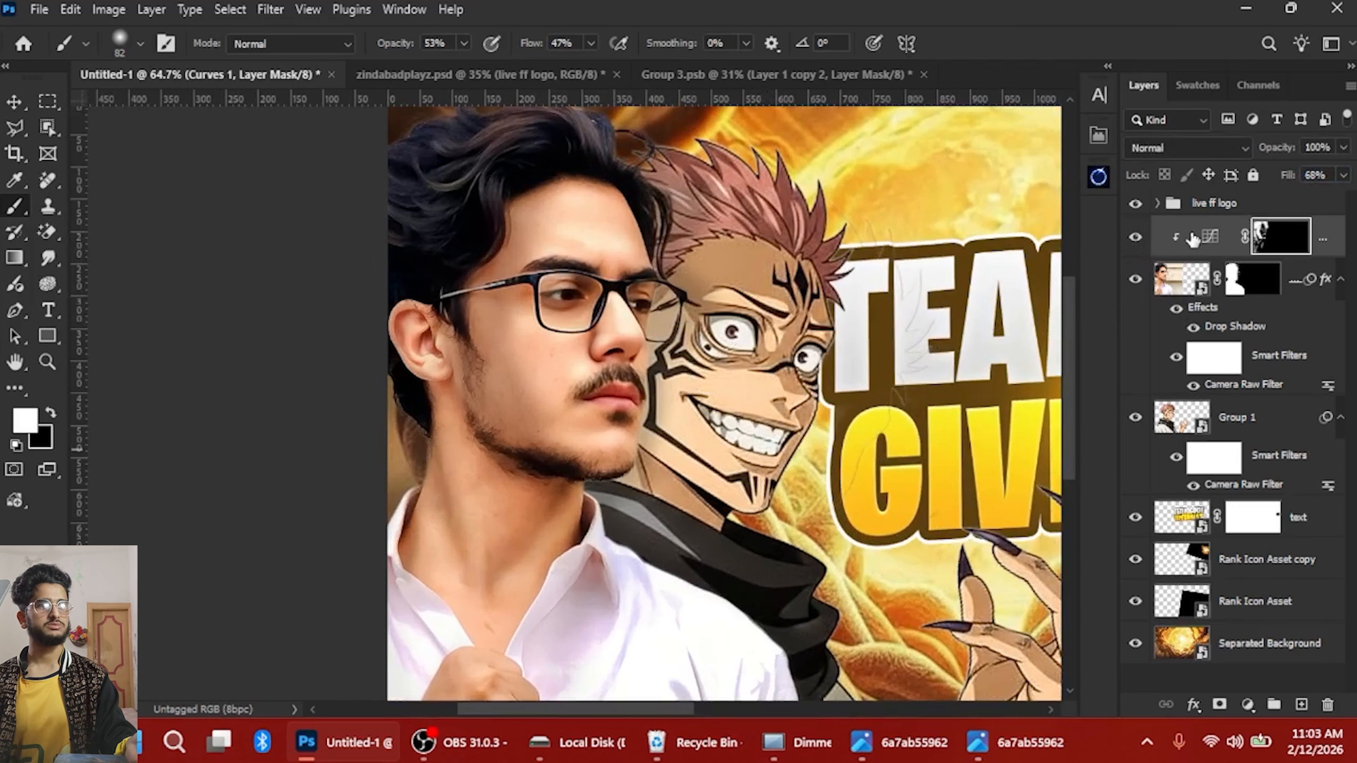
Duplicate the Curves layer above Group 1, clip it to that layer, and fill its mask with black
drag(1192, 251, 1181, 439)
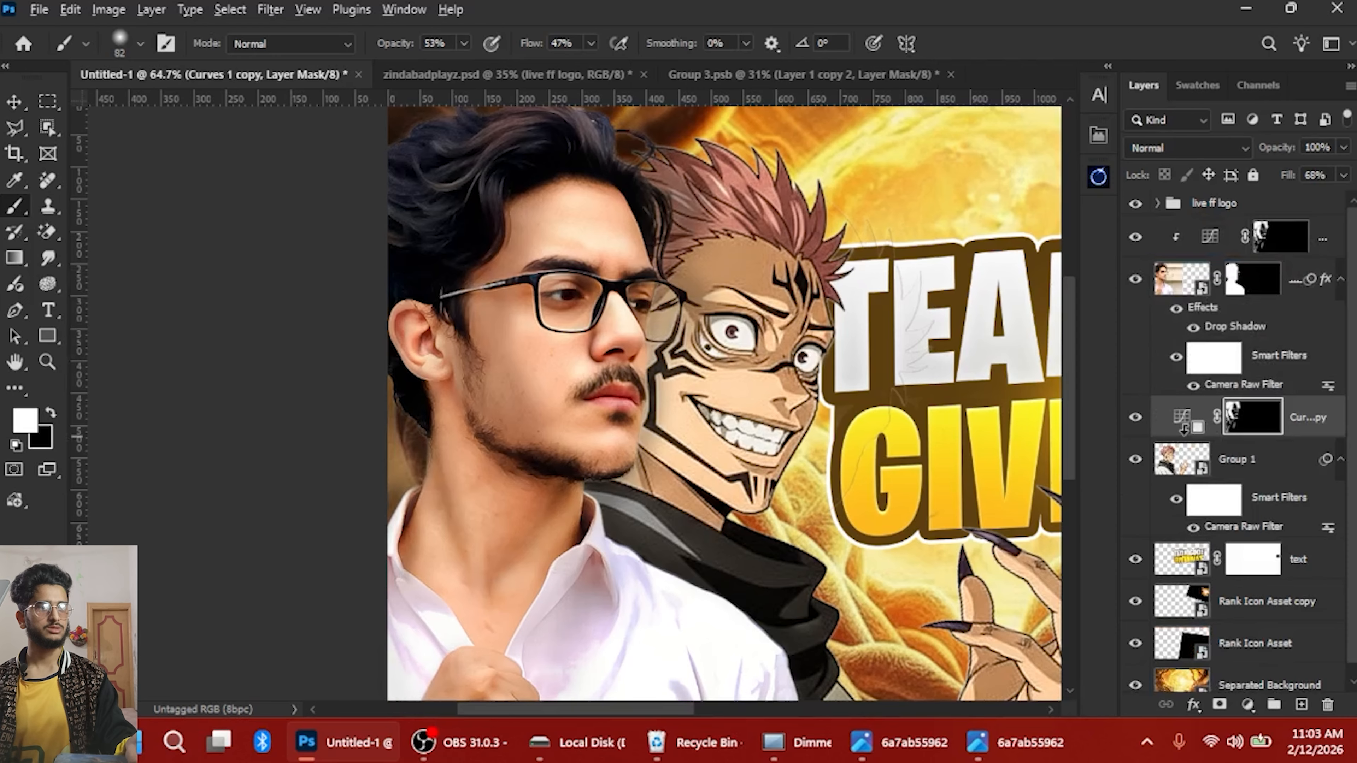
alt+click(1171, 432)
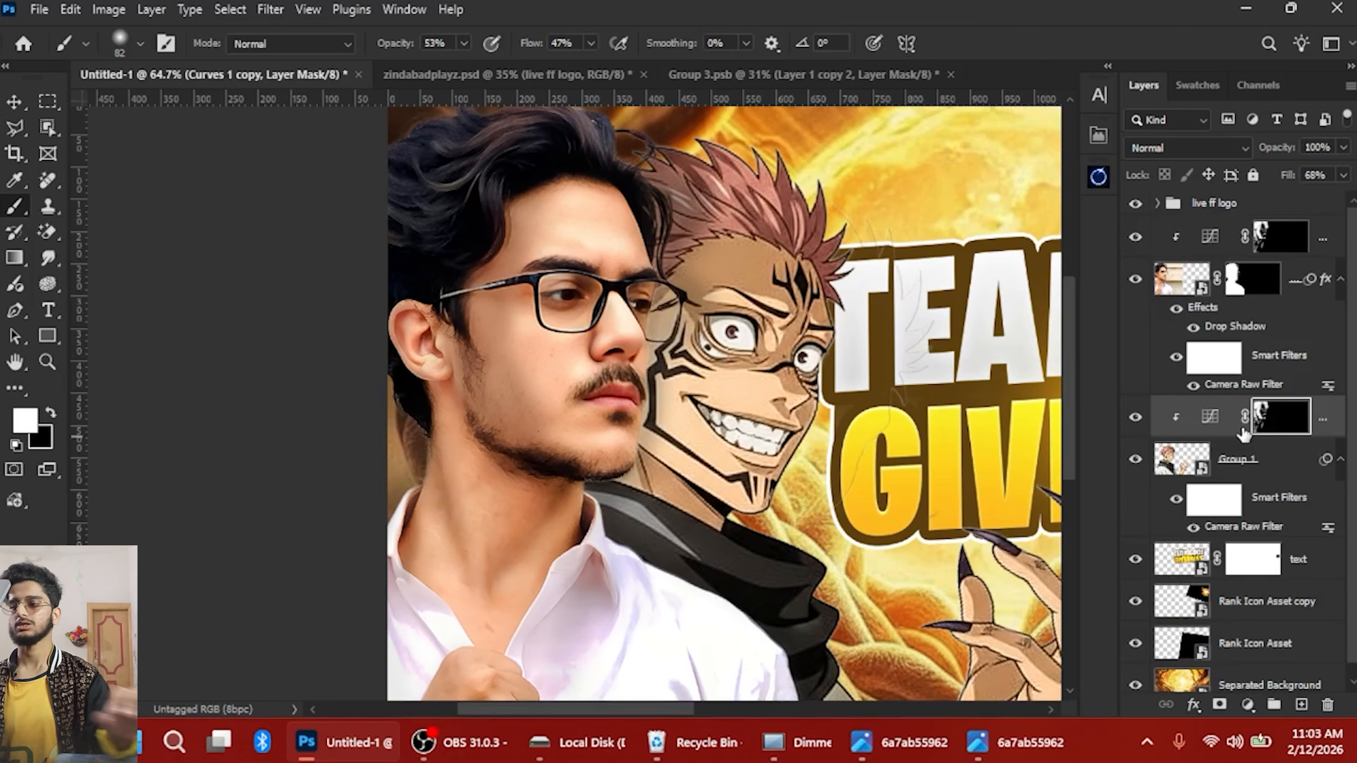
key(x)
key(alt+BackSpace)
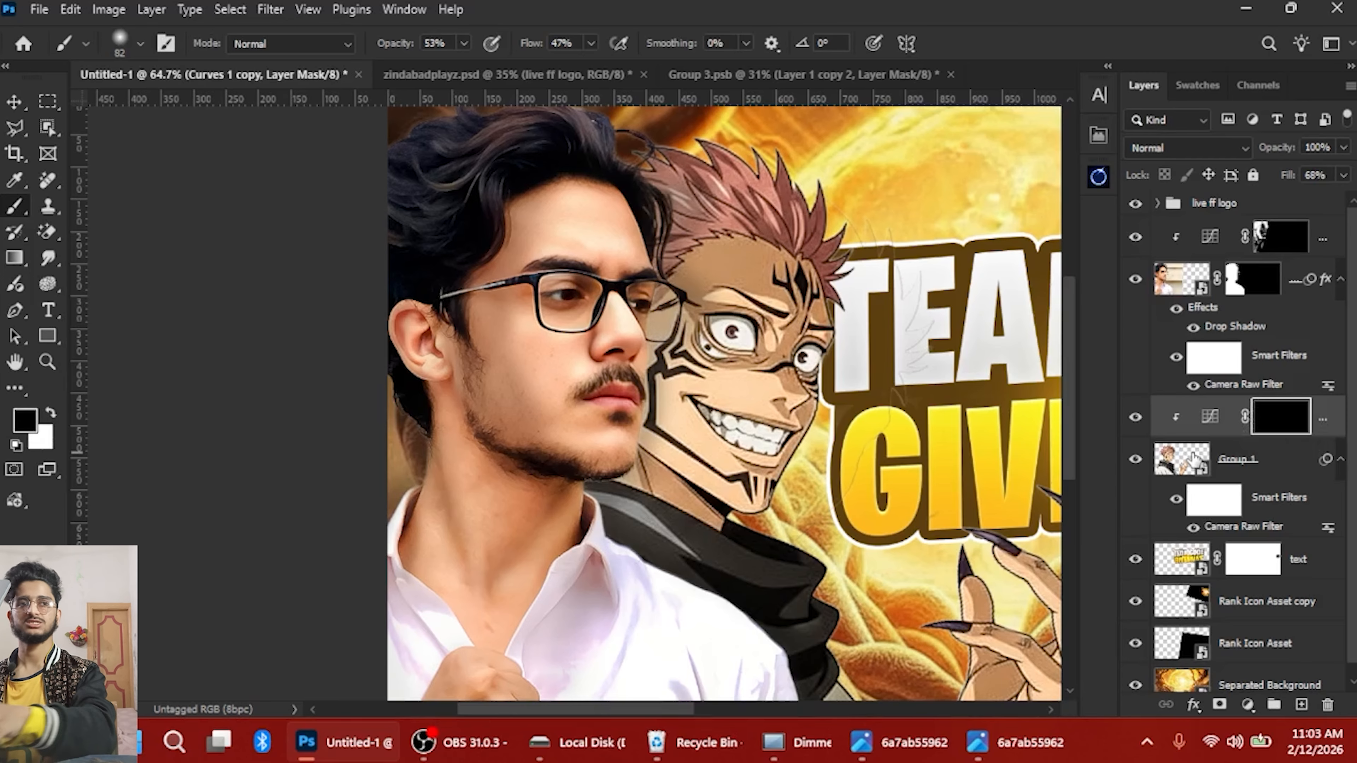
Shade the anime character's cheek, forehead and hair in white on the Curves copy mask with an 82 px brush
scroll(903, 361, up, 3)
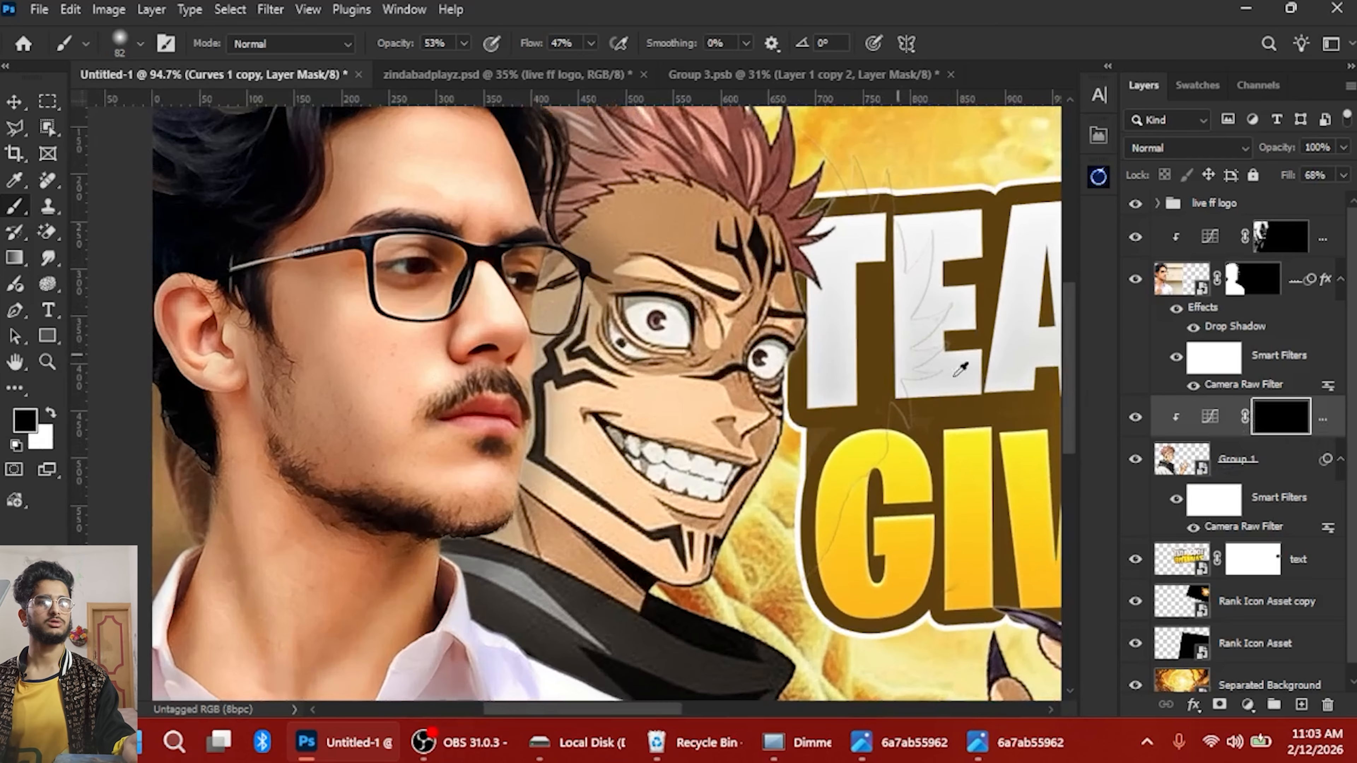
key(x)
scroll(602, 381, up, 1)
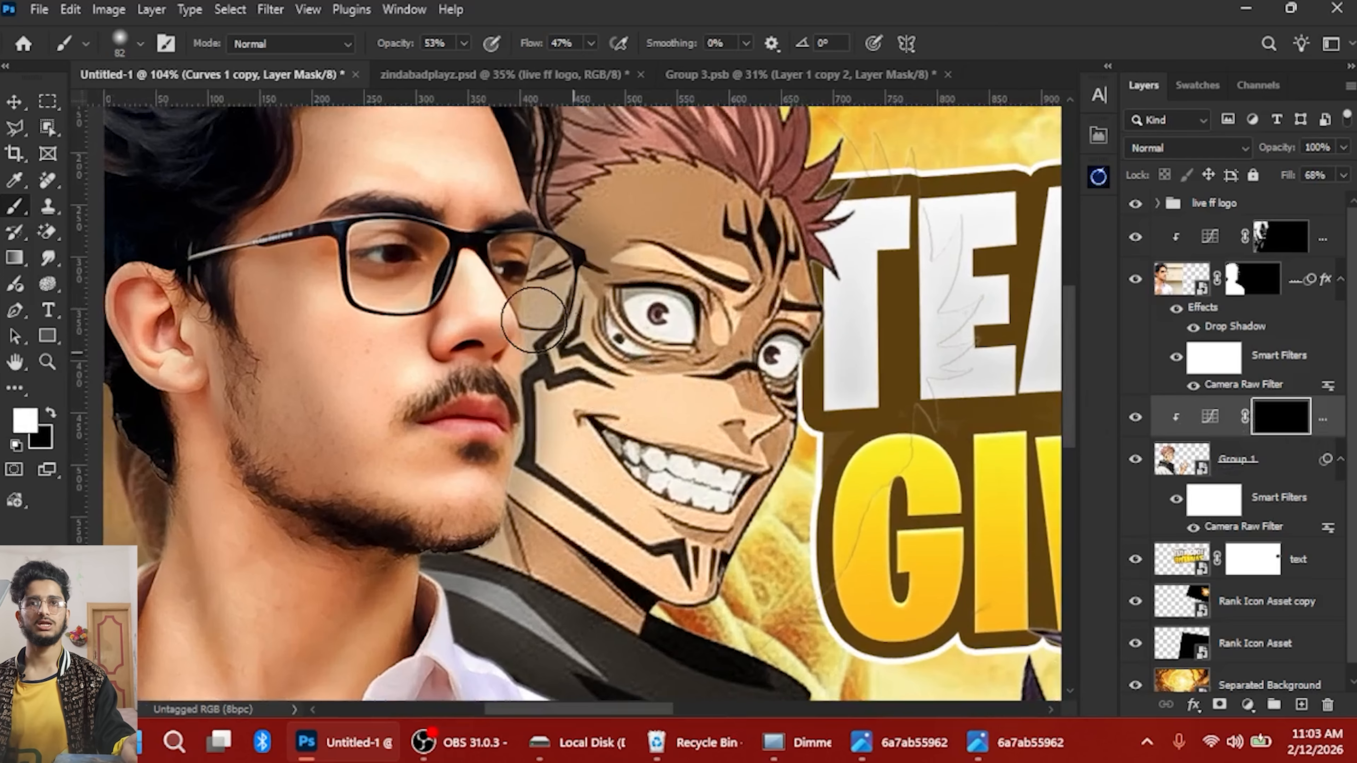
scroll(801, 298, up, 2)
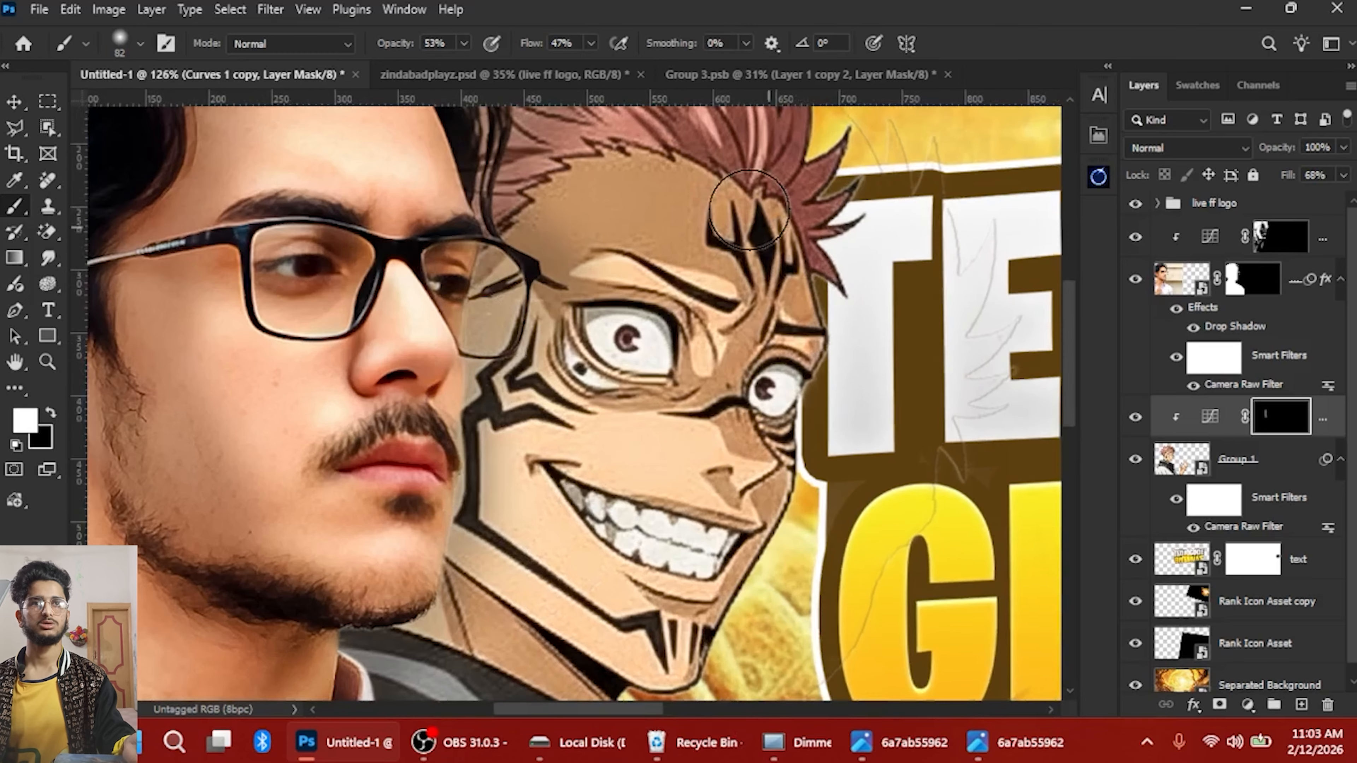
mouse_move(745, 208)
mouse_down()
mouse_move(716, 313)
mouse_move(648, 431)
mouse_up()
drag(507, 144, 678, 252)
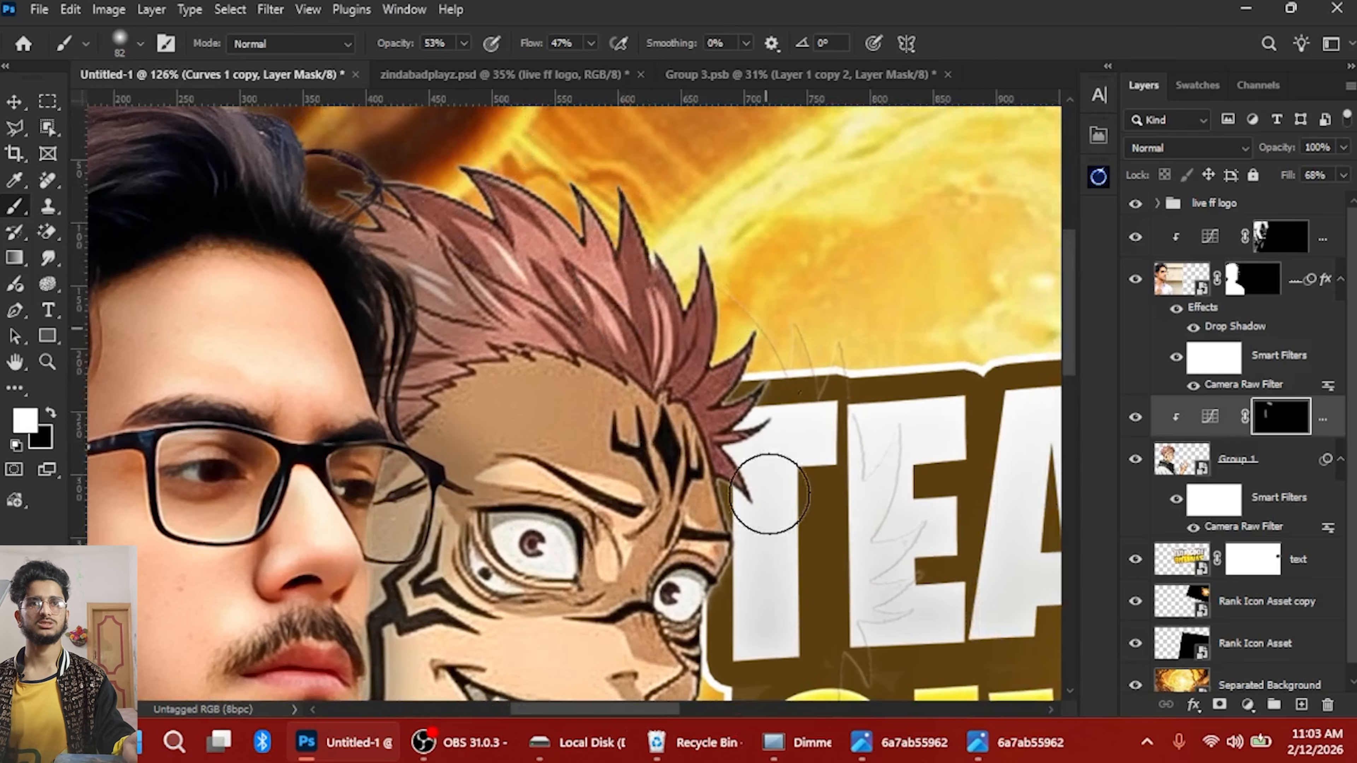
drag(768, 494, 768, 404)
scroll(706, 252, down, 2)
scroll(602, 606, down, 2)
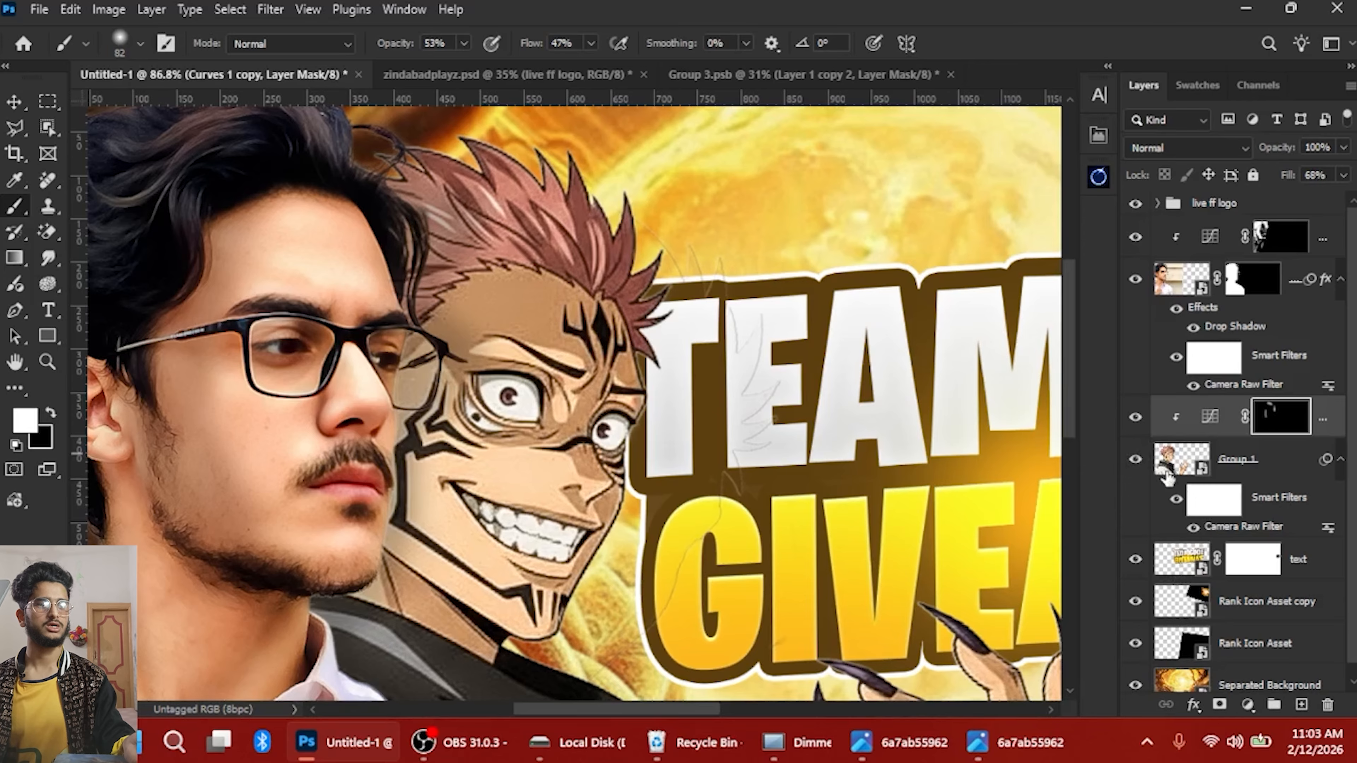
Add a layer mask to Group 1 and paint out the stray thin lines over the TEAMCODE GIVEAWAY text in black
click(1134, 458)
click(1134, 458)
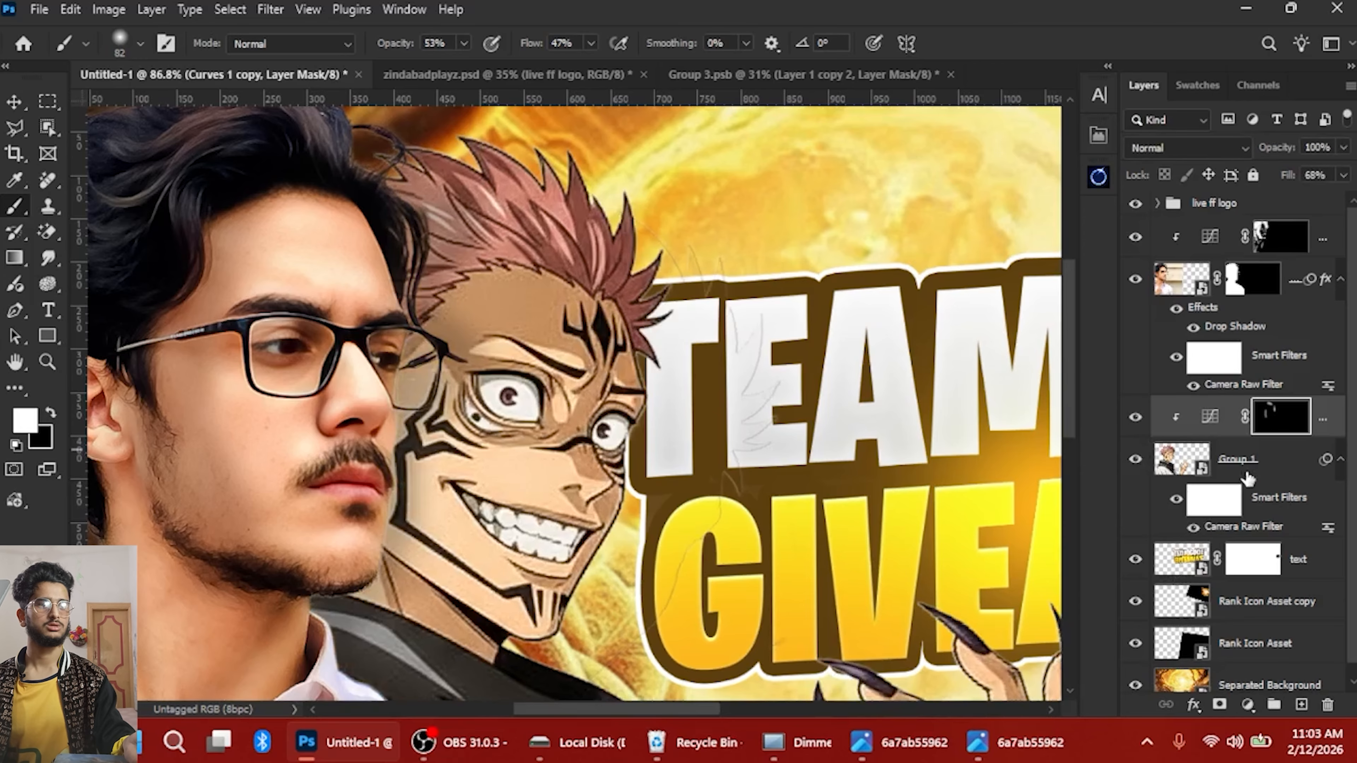
click(1237, 461)
click(1220, 705)
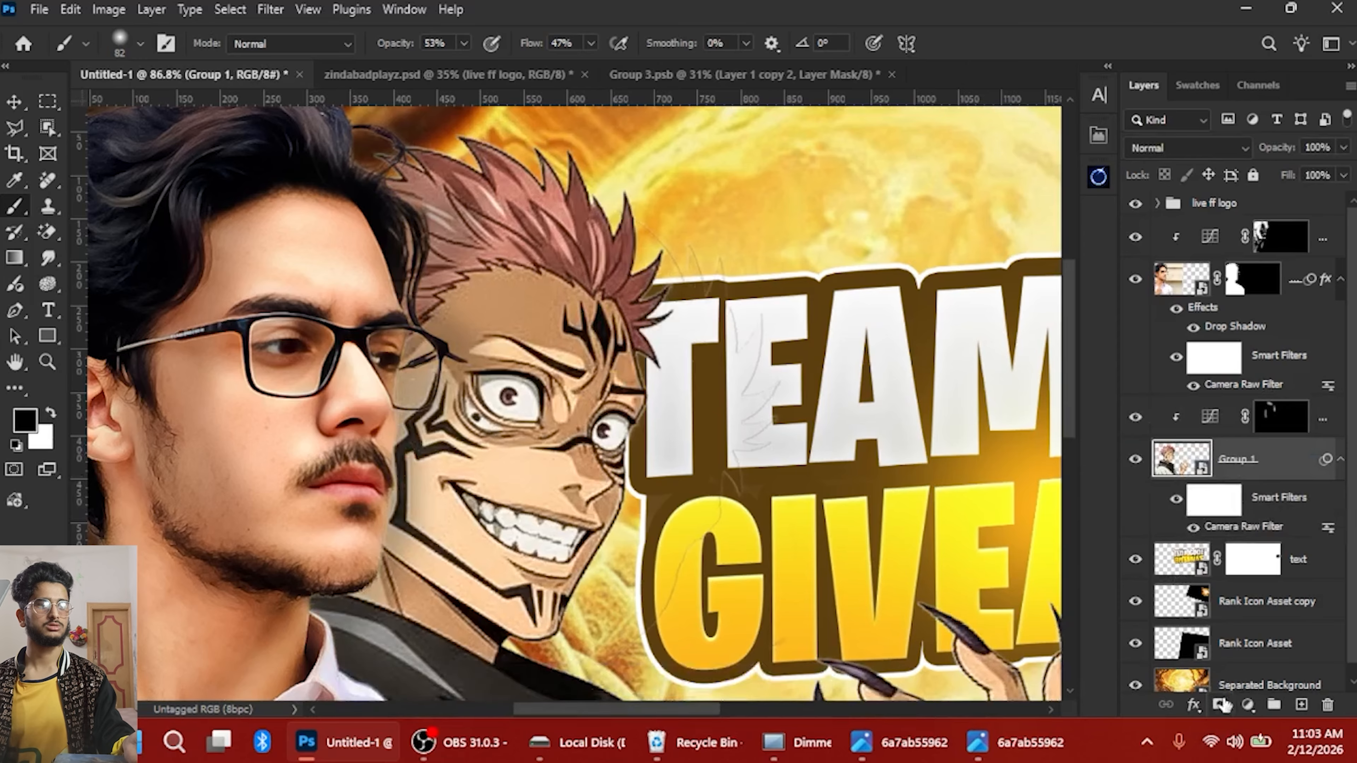
key(x)
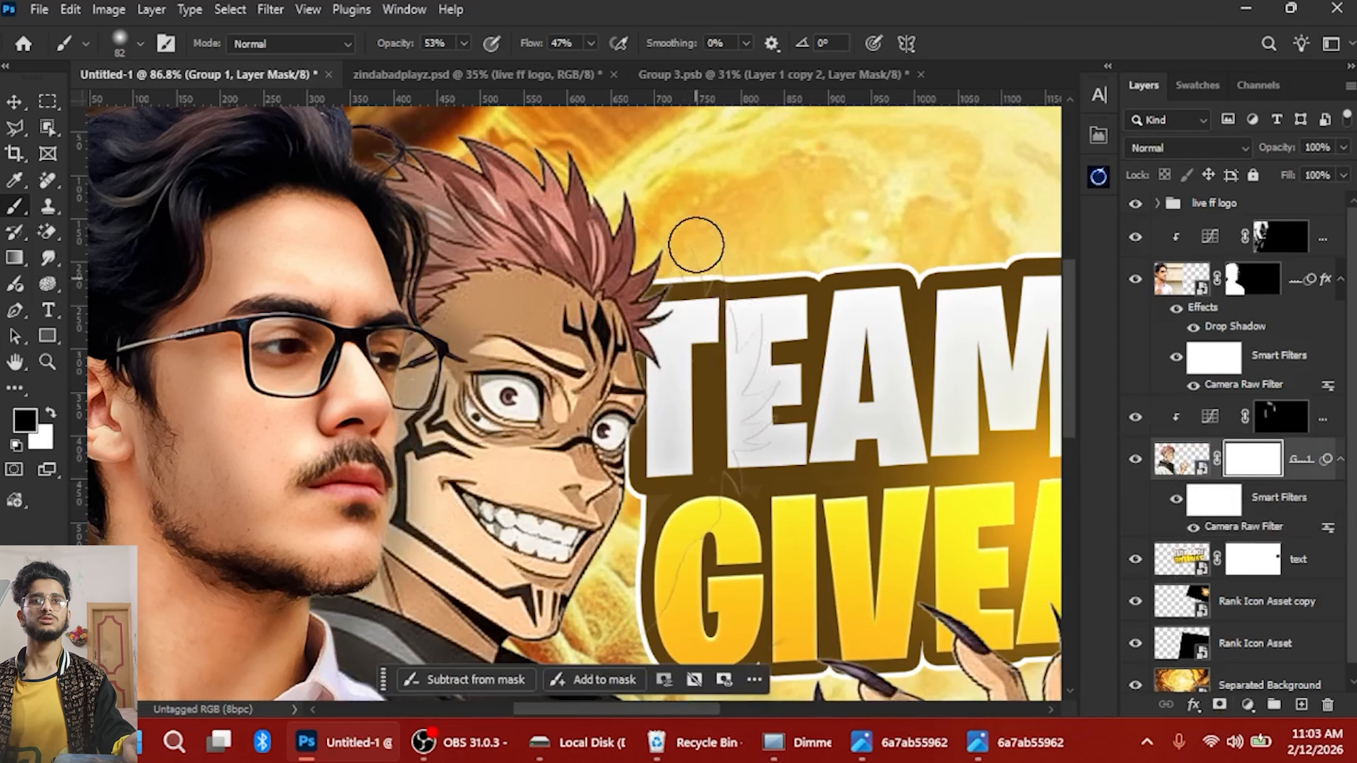
mouse_move(716, 291)
mouse_down()
mouse_move(740, 449)
mouse_move(778, 417)
mouse_move(772, 534)
mouse_move(743, 503)
mouse_up()
drag(774, 428, 800, 262)
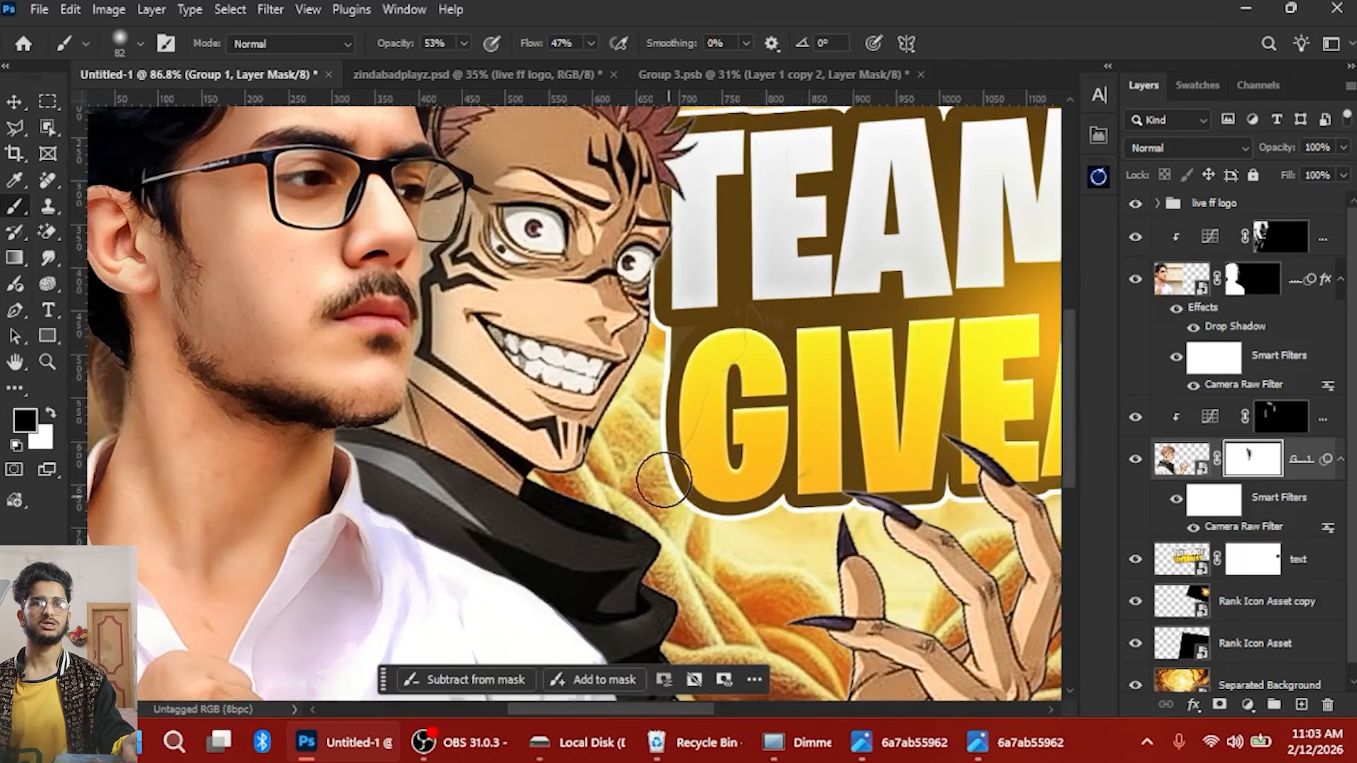
mouse_move(757, 333)
mouse_down()
mouse_move(676, 445)
mouse_move(782, 332)
mouse_up()
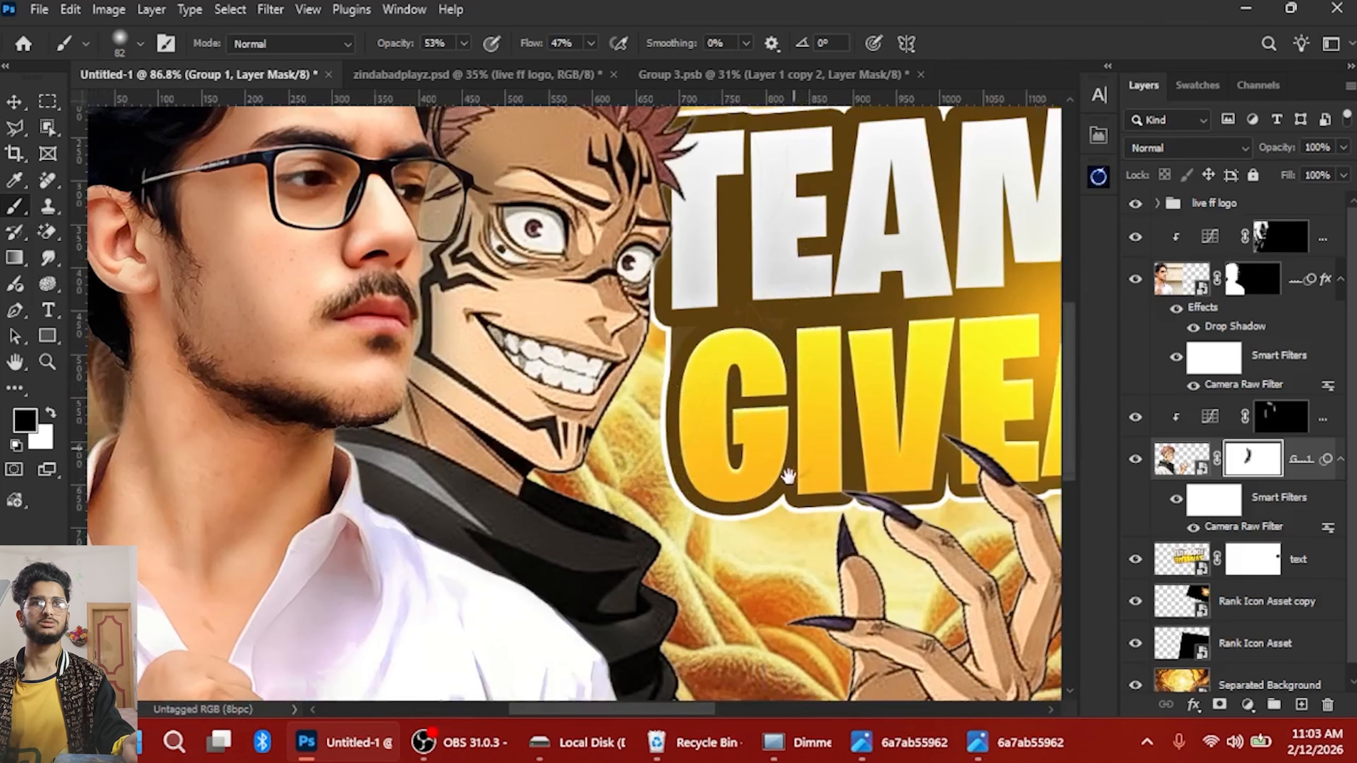
drag(797, 404, 781, 459)
scroll(731, 337, up, 5)
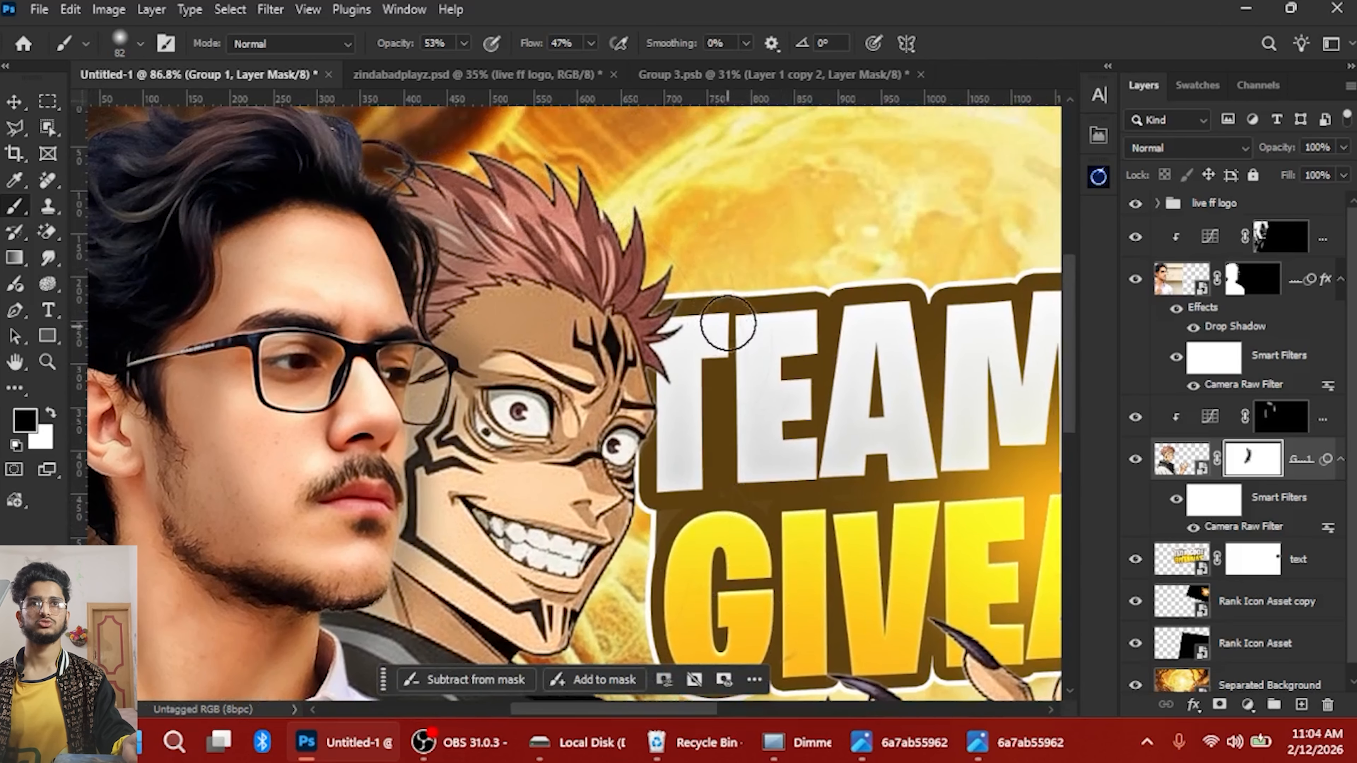
drag(674, 198, 754, 303)
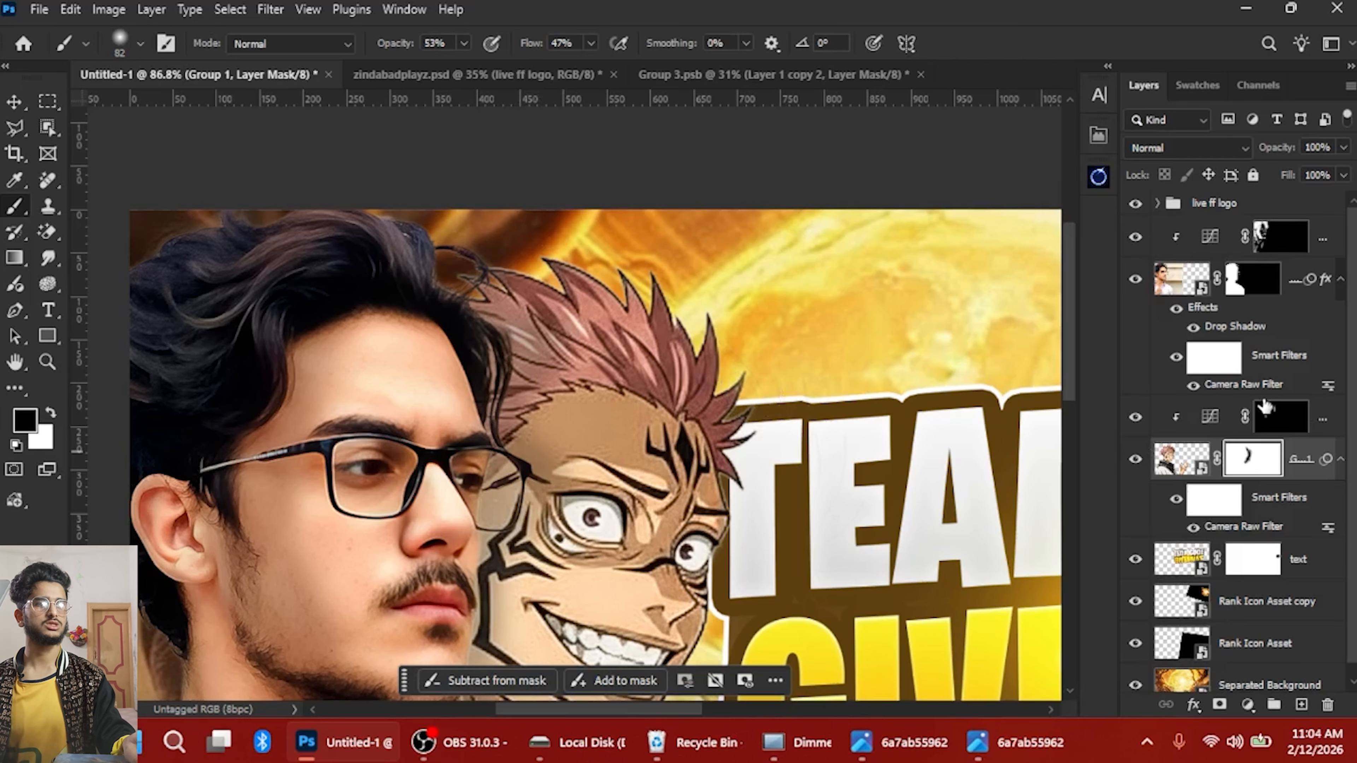
Shade the anime character's forehead, nose bridge and eye area on the Curves copy mask with a 36 px brush
click(1266, 412)
scroll(236, 353, down, 2)
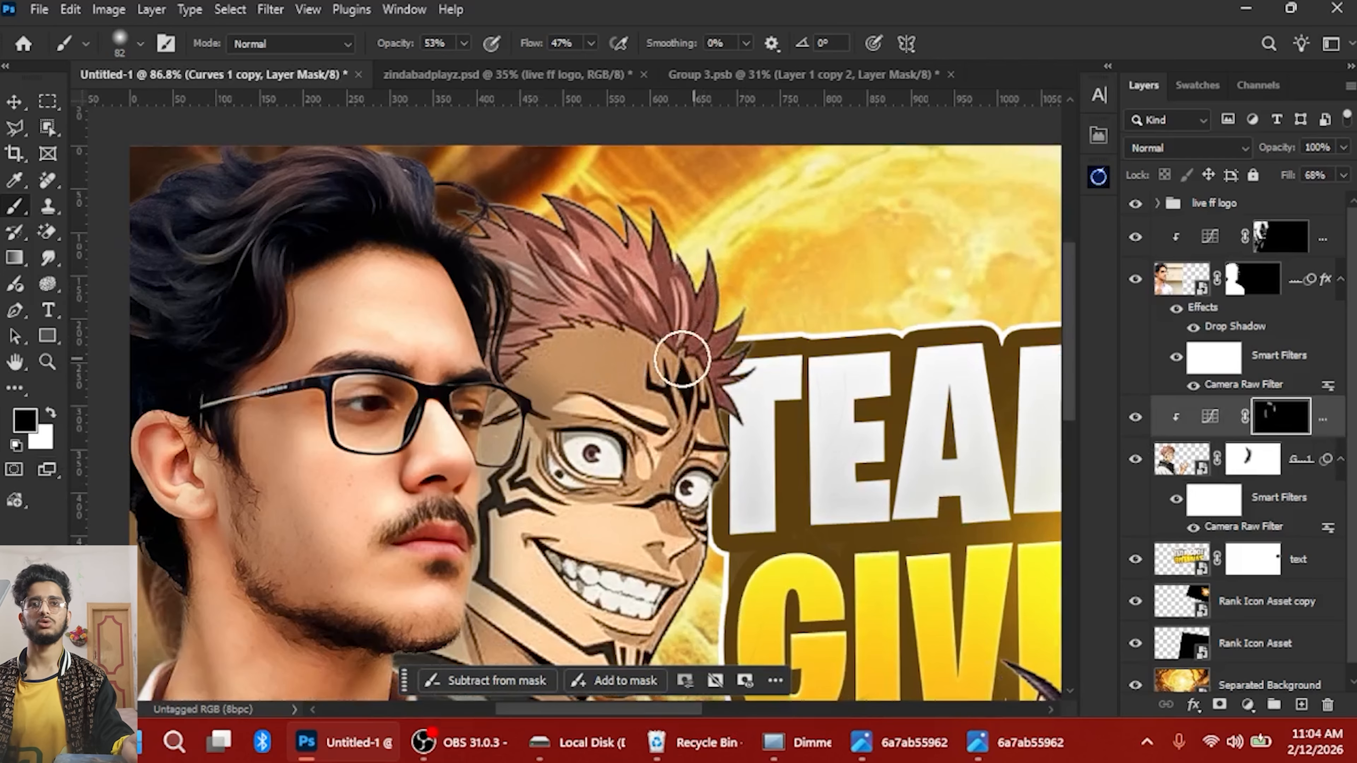
key(x)
scroll(615, 396, up, 3)
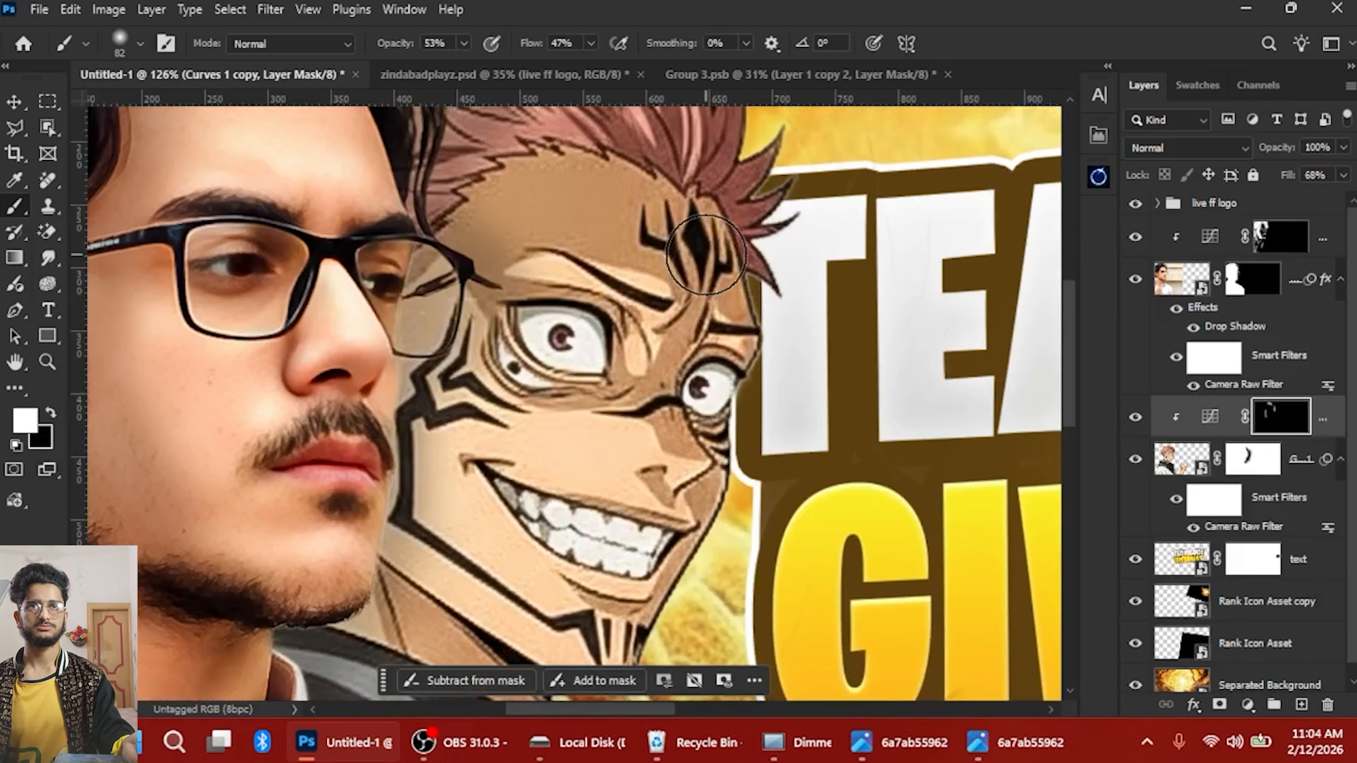
scroll(688, 319, up, 2)
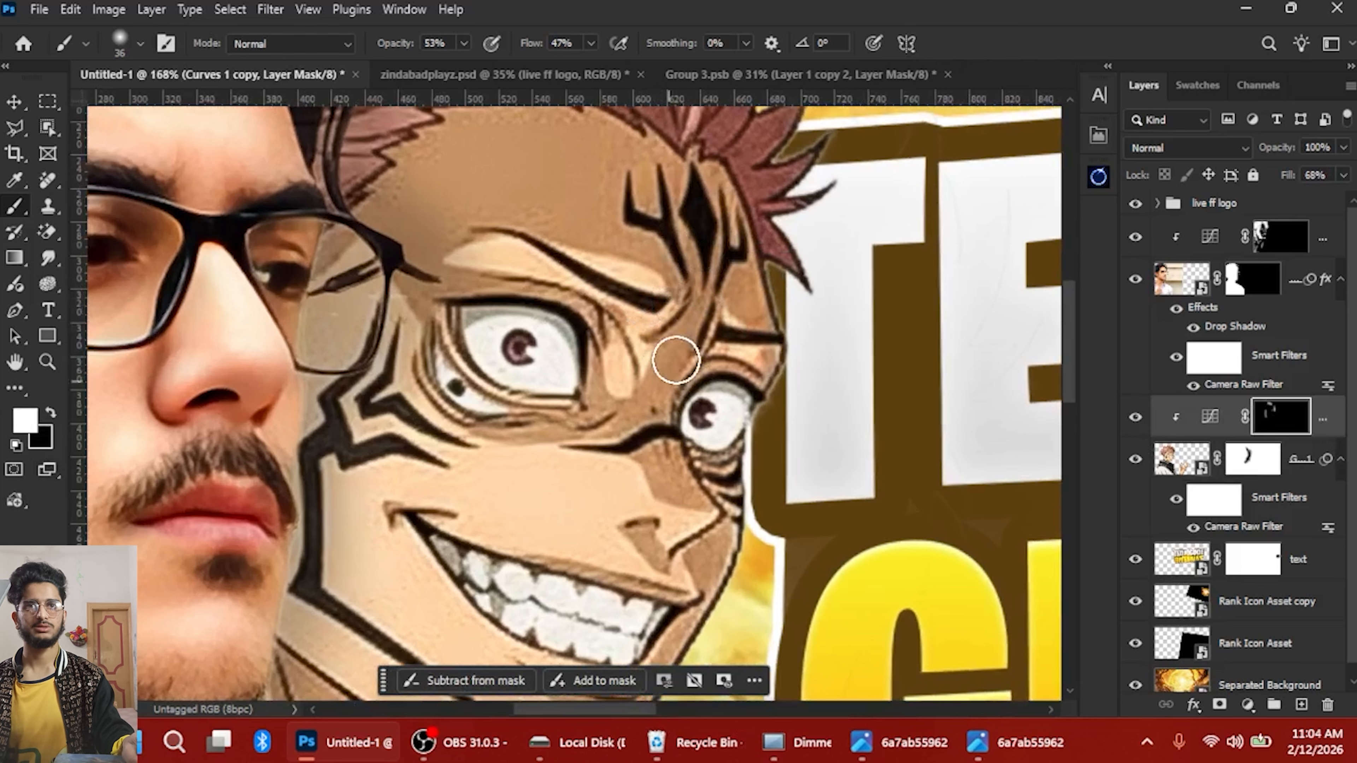
mouse_move(676, 360)
mouse_down()
mouse_move(647, 412)
mouse_move(661, 483)
mouse_up()
drag(784, 270, 791, 318)
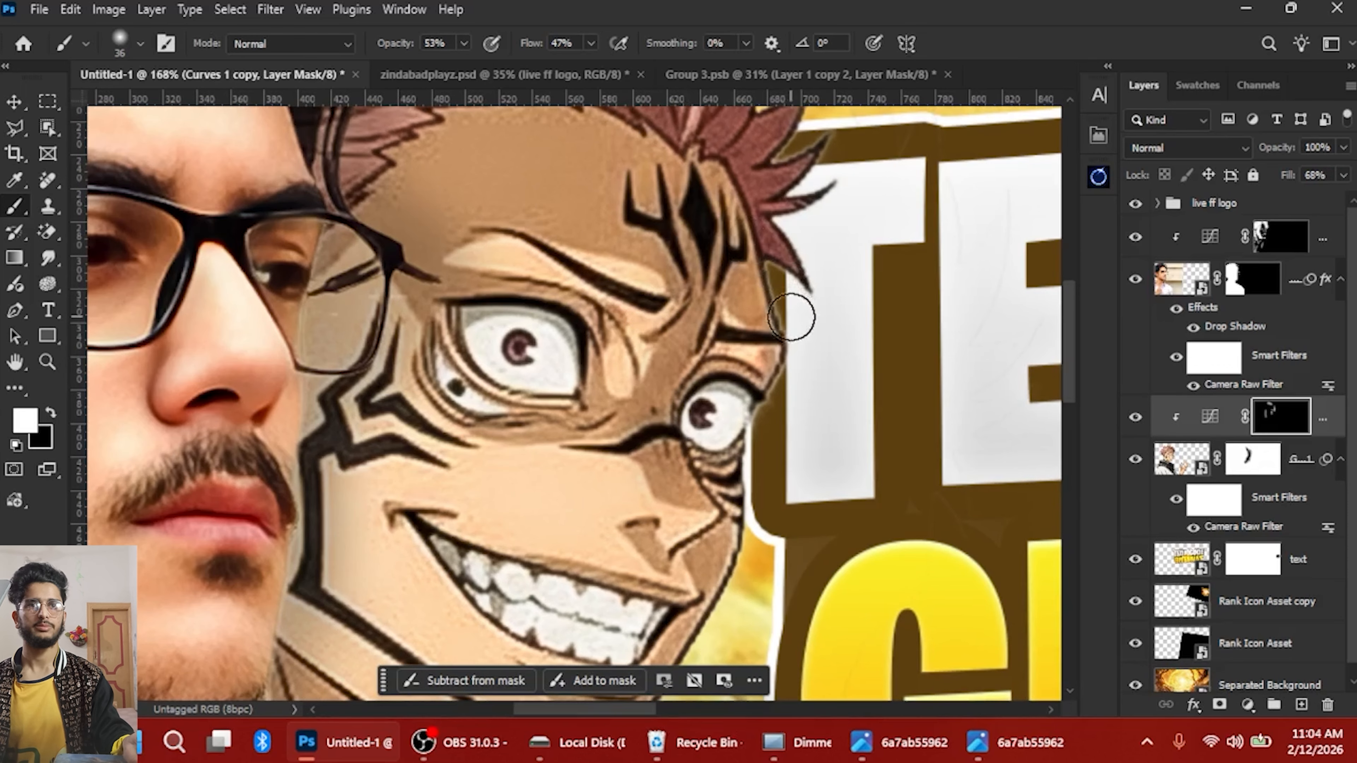
scroll(732, 344, down, 4)
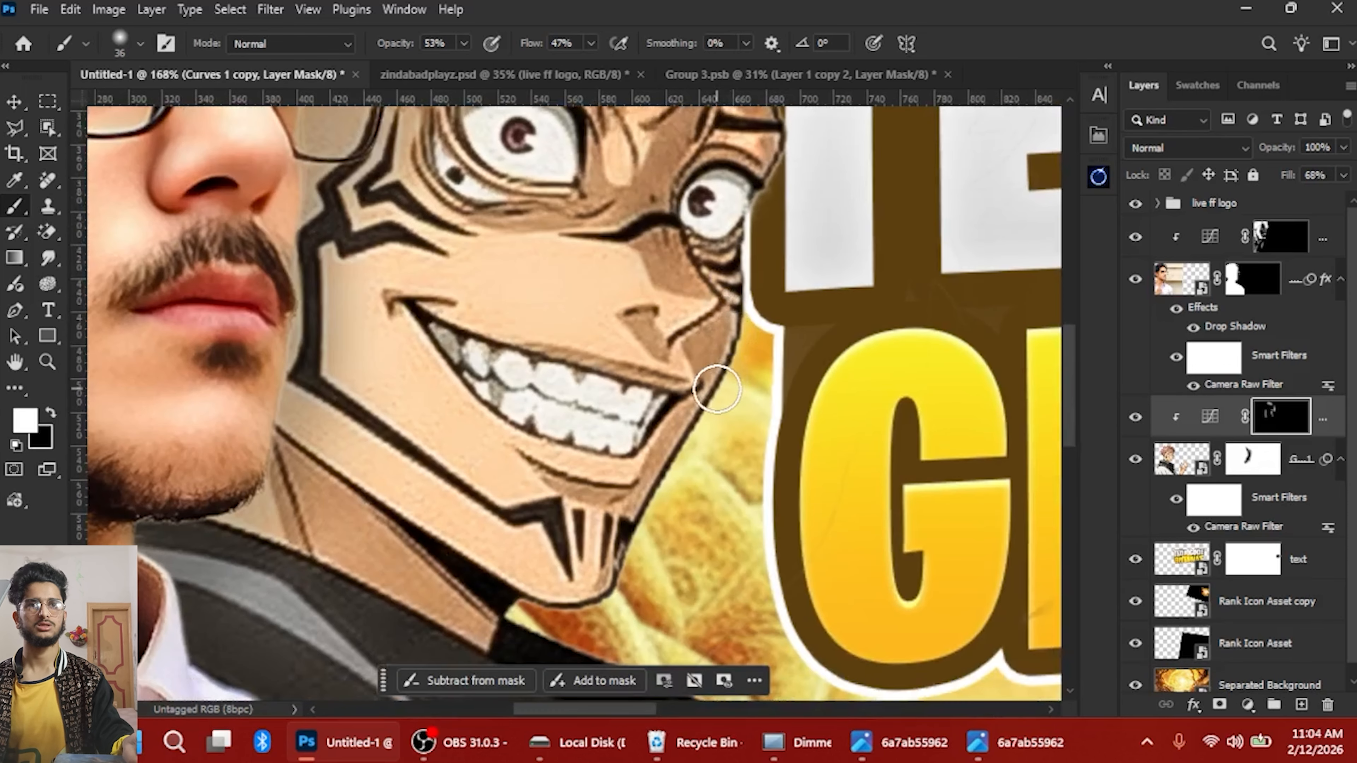
Refine the shading around the anime character's cheek, mouth and jaw on the Curves copy mask with the 36 px brush
key(x)
mouse_move(362, 501)
mouse_down()
mouse_move(464, 449)
mouse_move(630, 500)
mouse_move(647, 487)
mouse_up()
key(x)
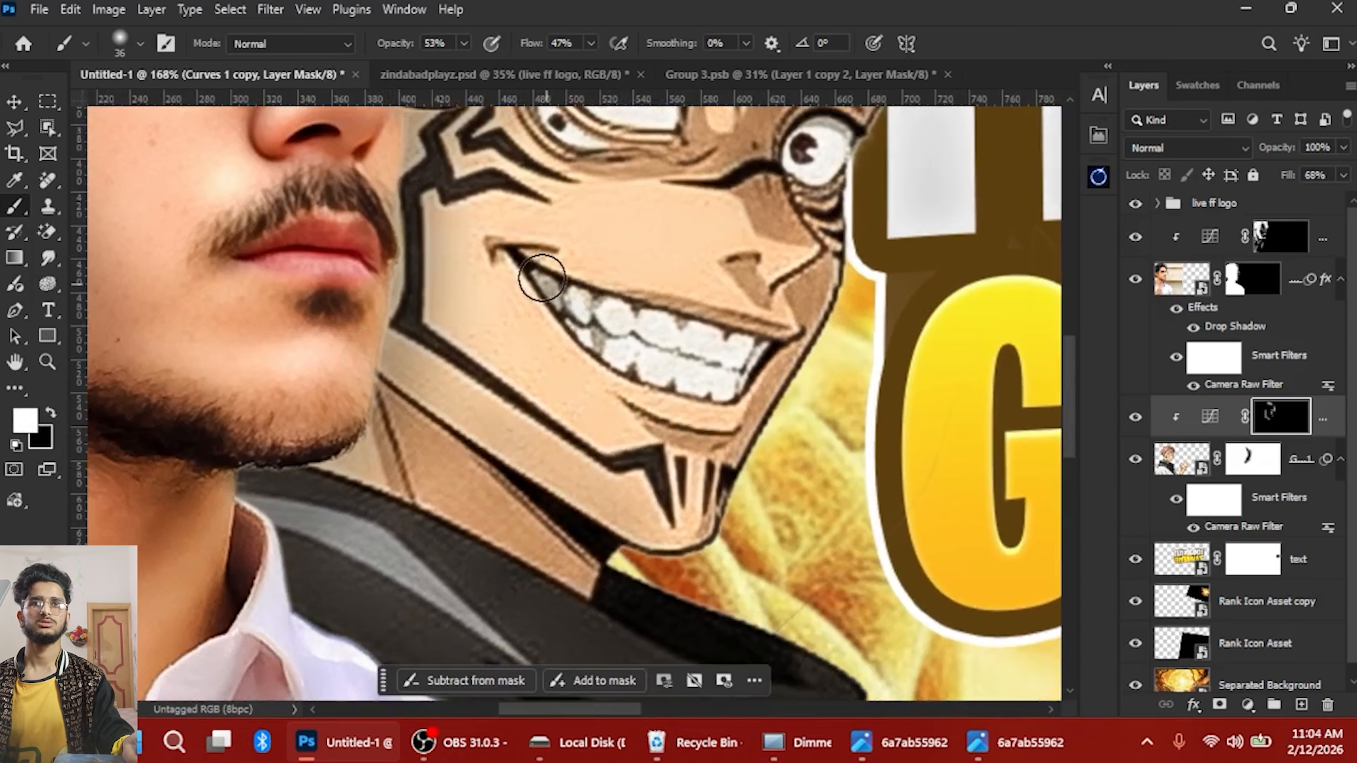
drag(540, 279, 645, 495)
drag(715, 185, 681, 345)
drag(608, 267, 705, 258)
Shade the anime character's hair with a 147 px brush and the chin and neck with a 76 px brush
scroll(609, 291, down, 4)
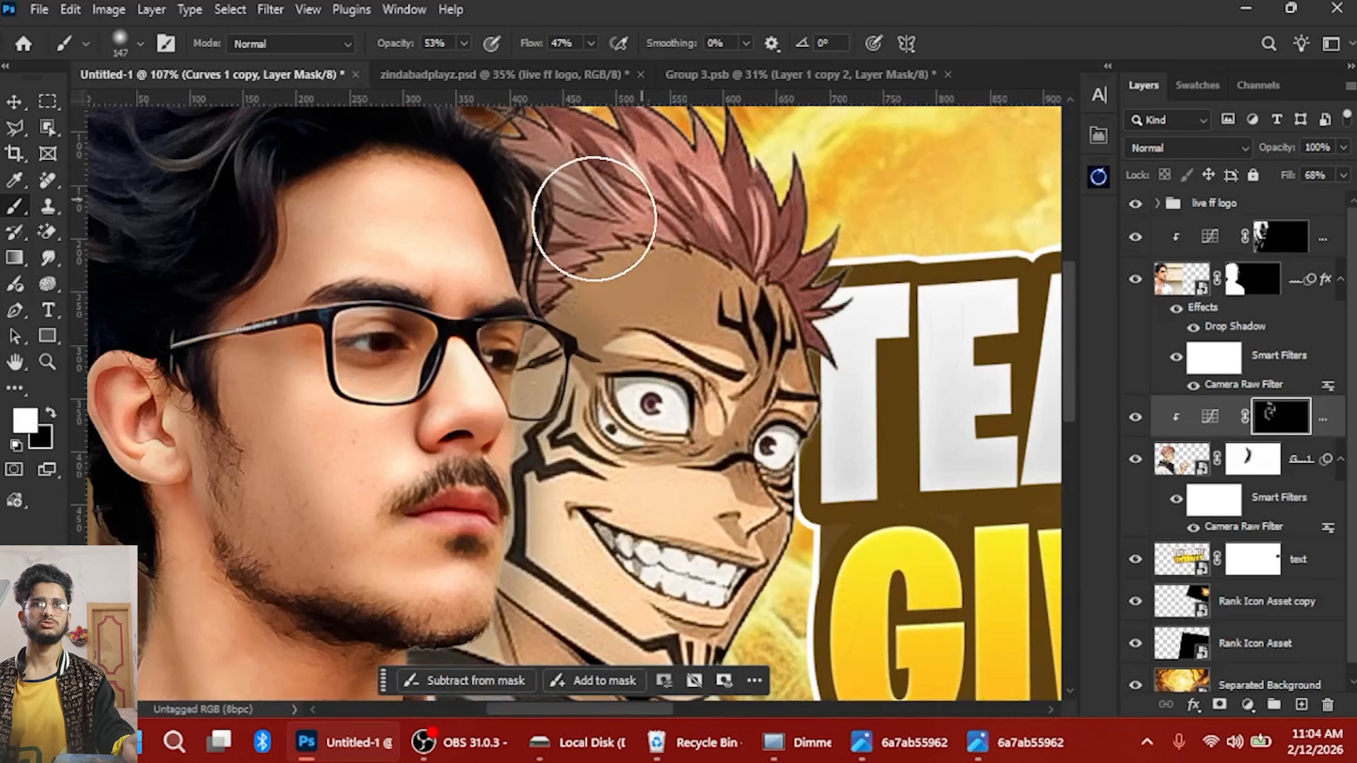
scroll(595, 214, up, 2)
scroll(620, 403, down, 3)
scroll(604, 412, down, 4)
mouse_move(564, 484)
mouse_down()
mouse_move(613, 377)
mouse_move(536, 419)
mouse_move(596, 410)
mouse_move(598, 395)
mouse_move(554, 400)
mouse_move(771, 507)
mouse_up()
scroll(622, 383, up, 3)
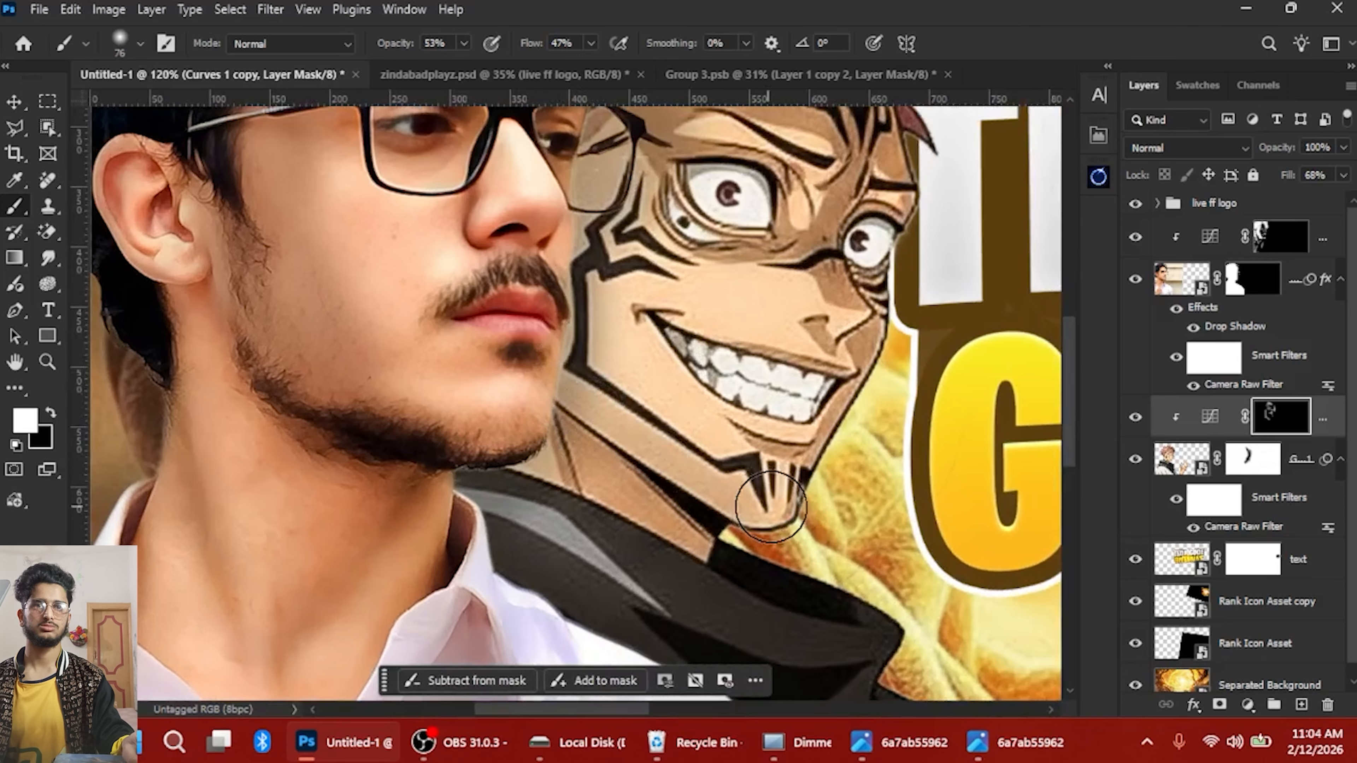
scroll(621, 439, down, 4)
drag(642, 510, 543, 416)
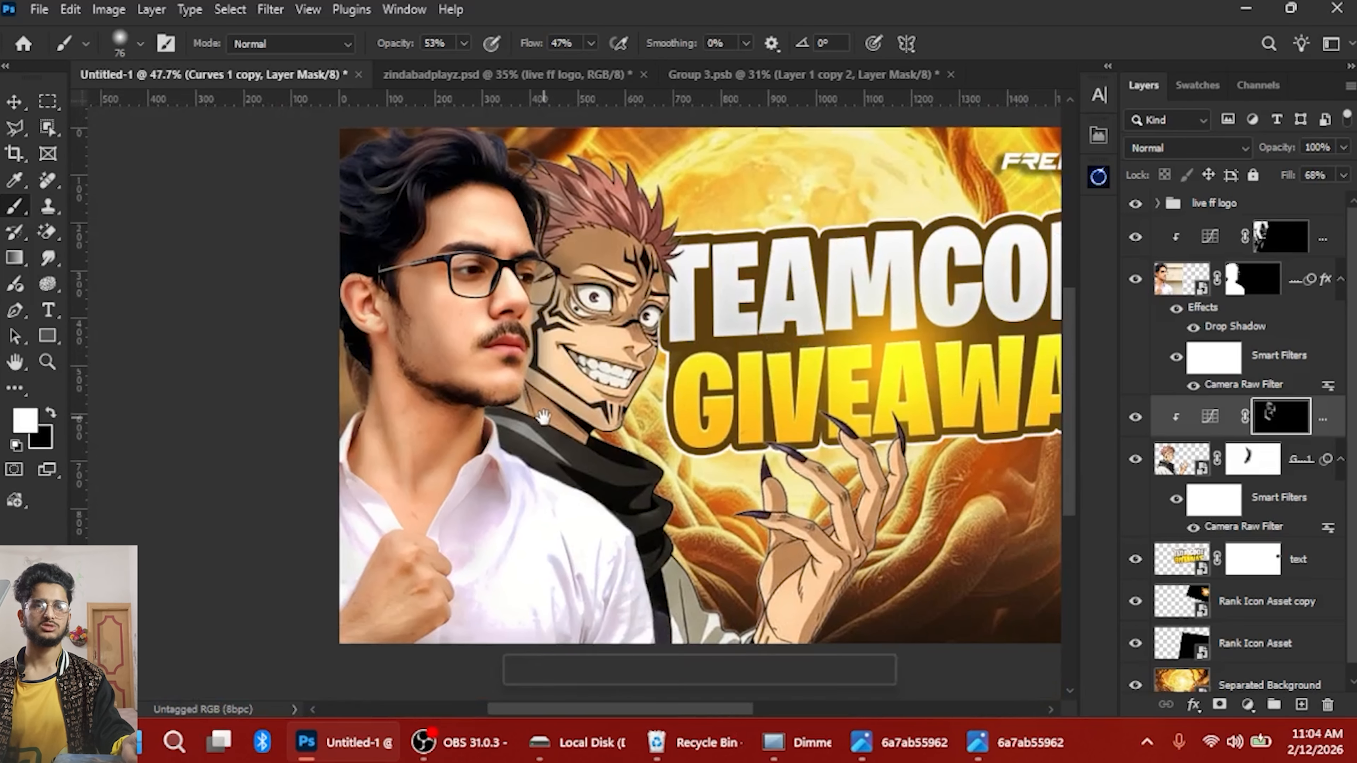
Shade the fingers and palm of the anime character's clawed hand on the Curves copy mask with a 42 px brush
scroll(766, 414, up, 2)
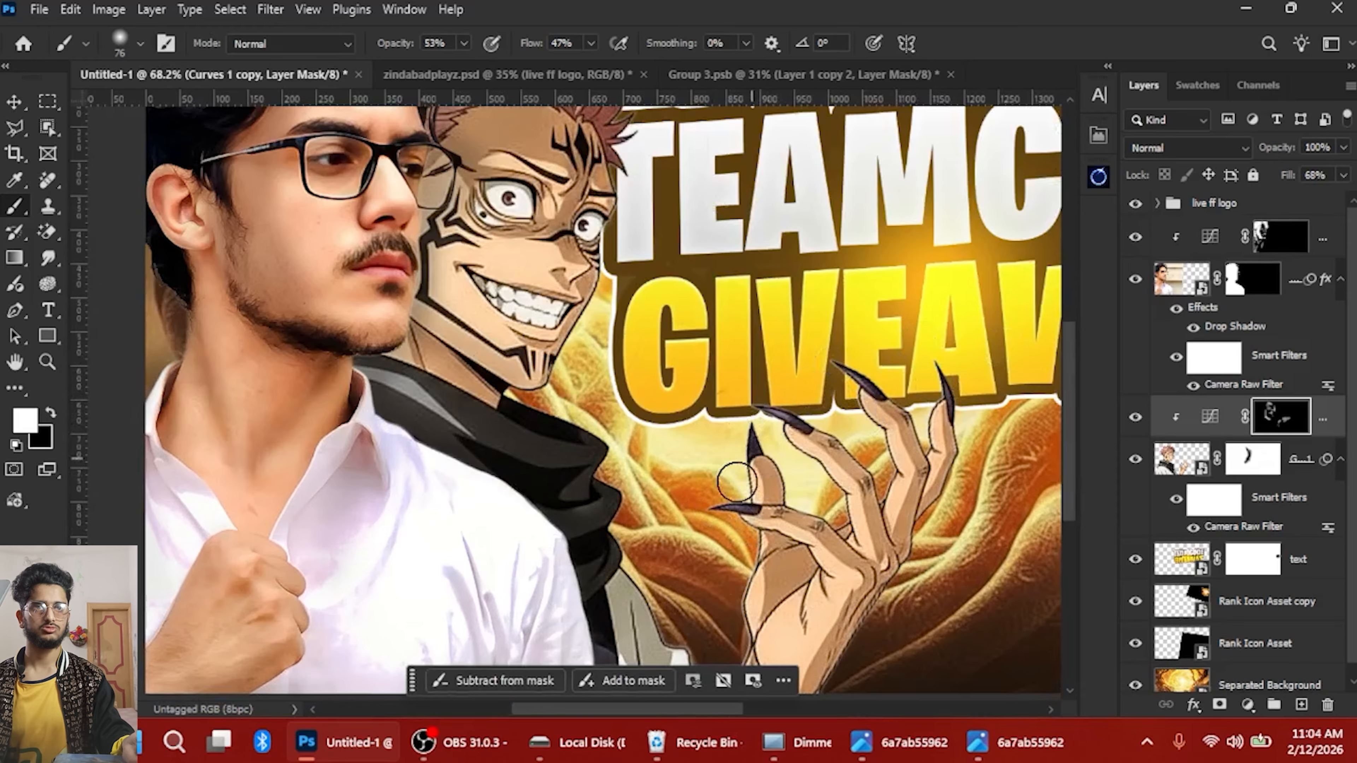
scroll(736, 483, up, 3)
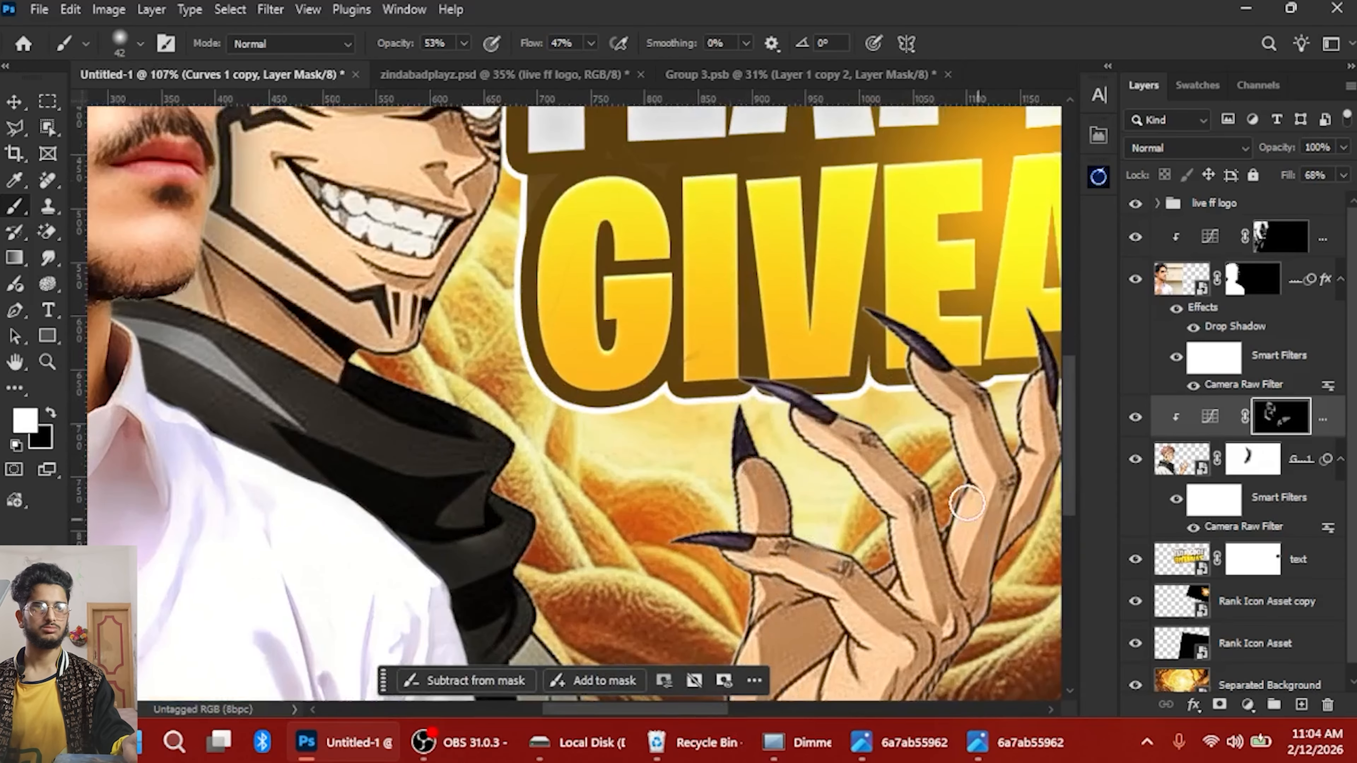
drag(836, 453, 914, 540)
key(x)
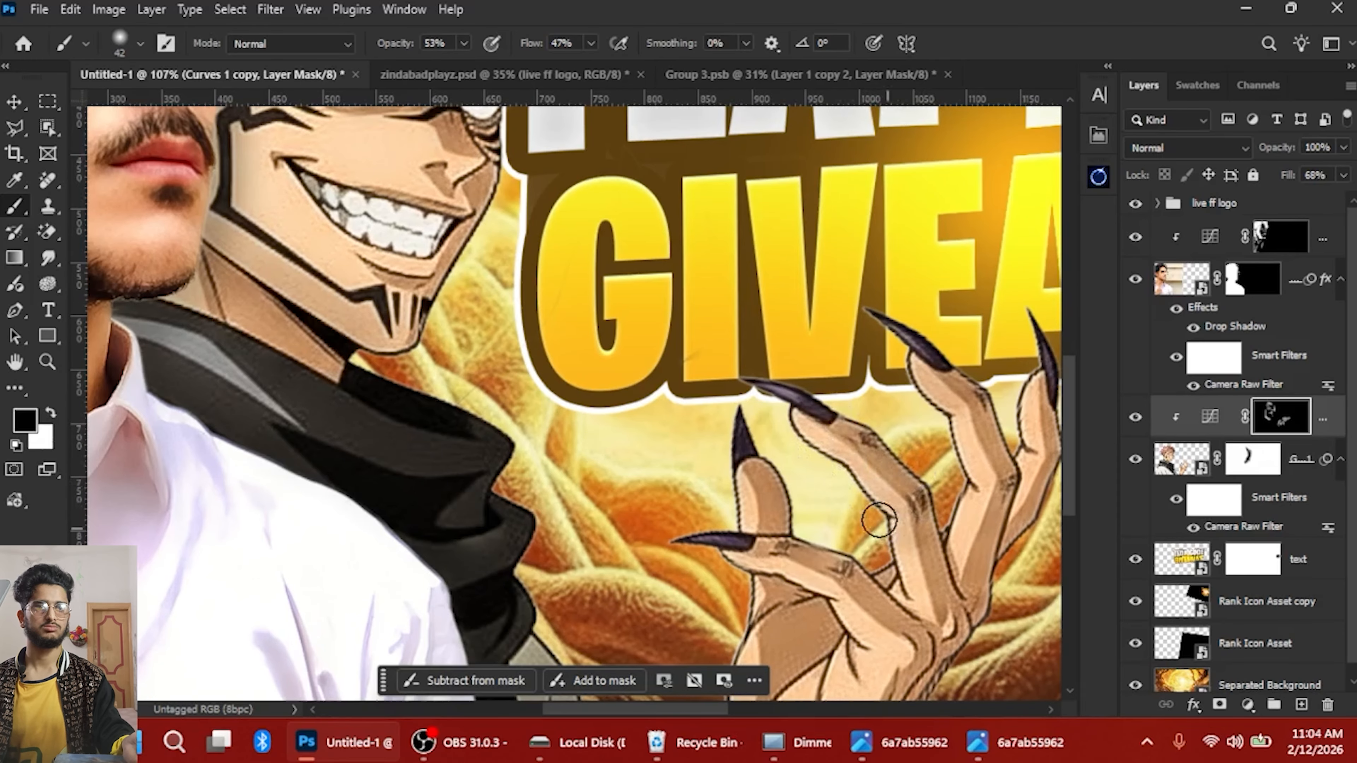
key(x)
drag(950, 374, 816, 324)
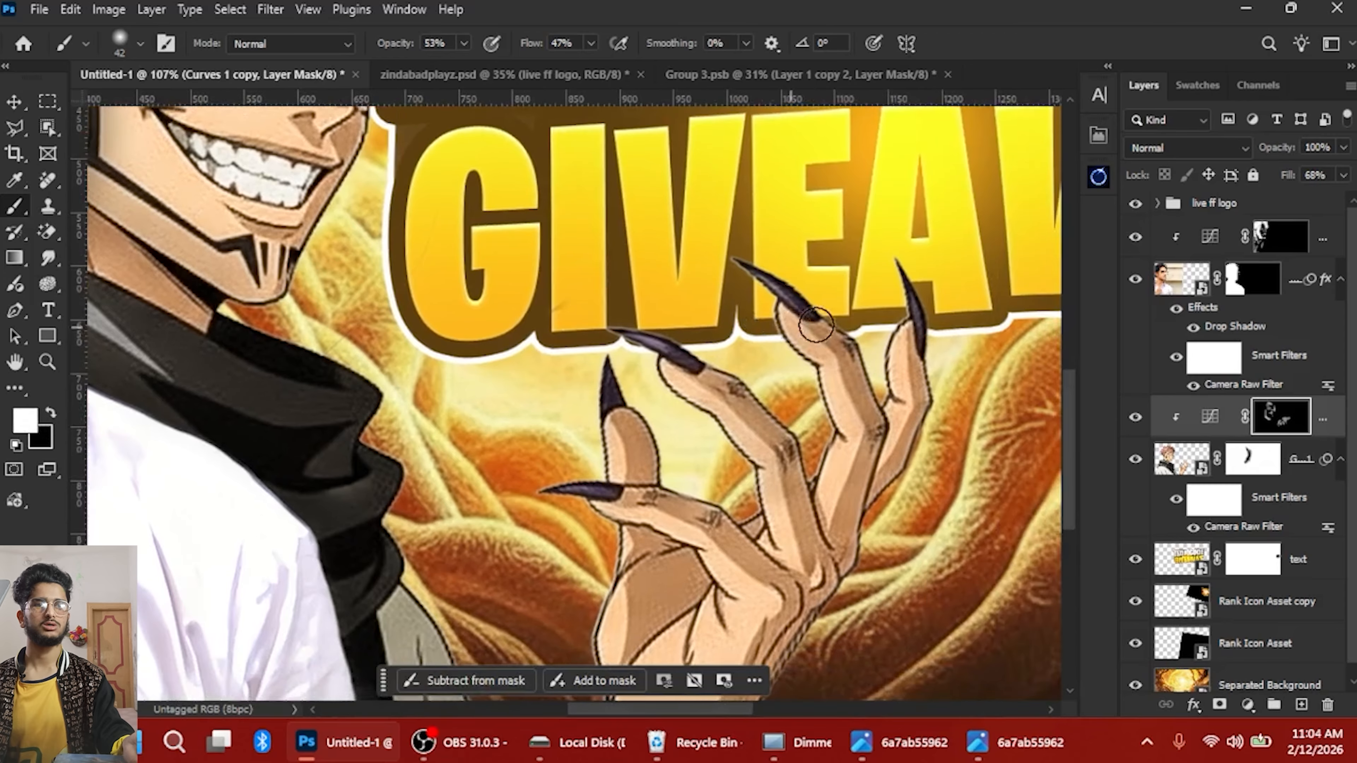
scroll(920, 475, down, 3)
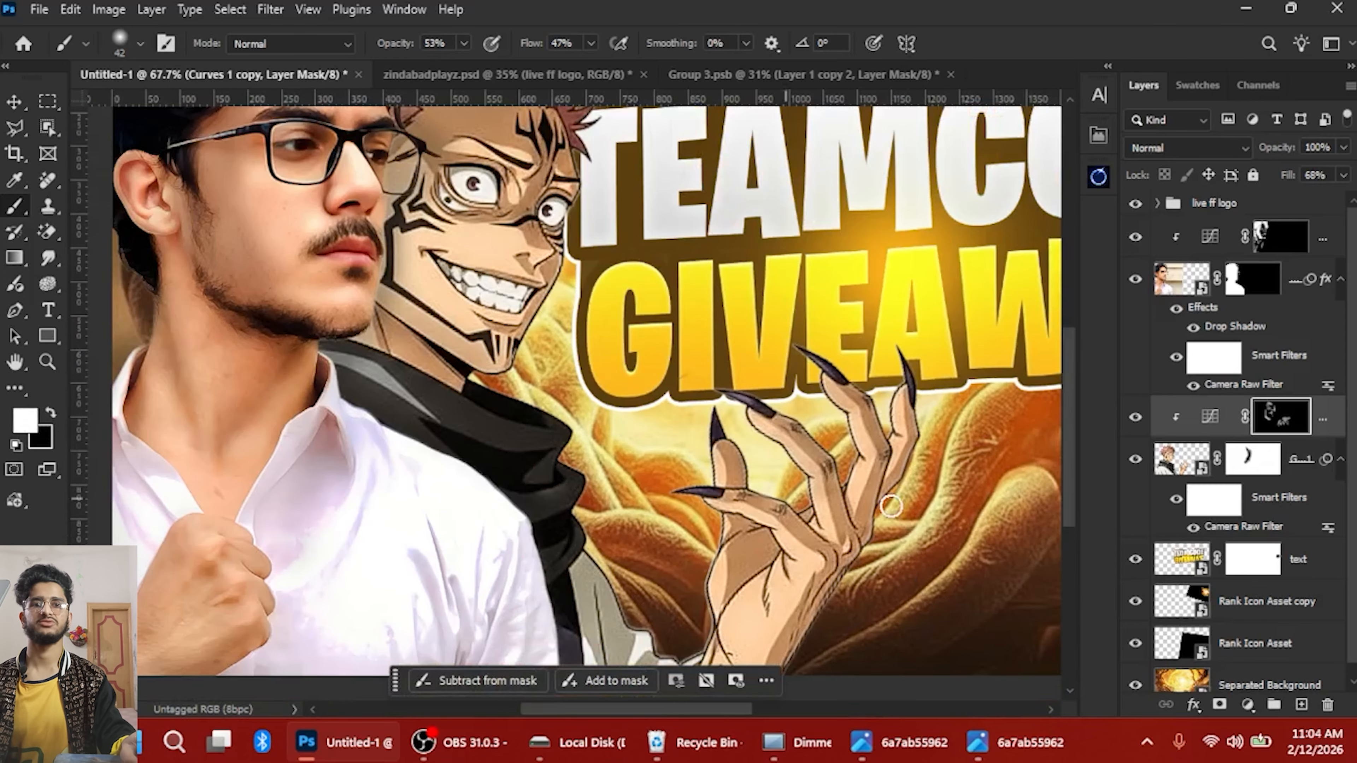
scroll(890, 505, up, 3)
key(x)
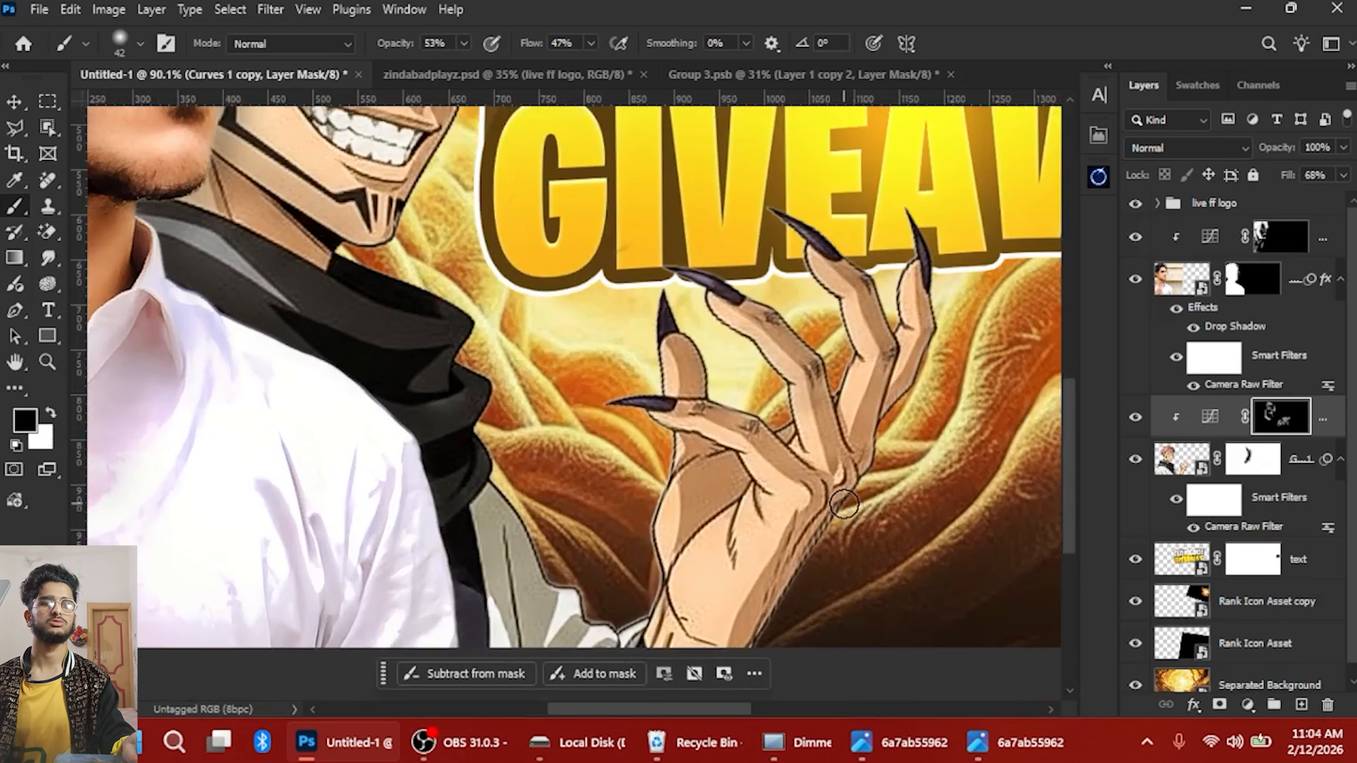
key(x)
Enlarge the brush to 88 px and shade the anime character's scarf and clothing on the Curves copy mask
scroll(766, 631, down, 2)
key(bracketright)
key(bracketright)
key(bracketright)
key(bracketright)
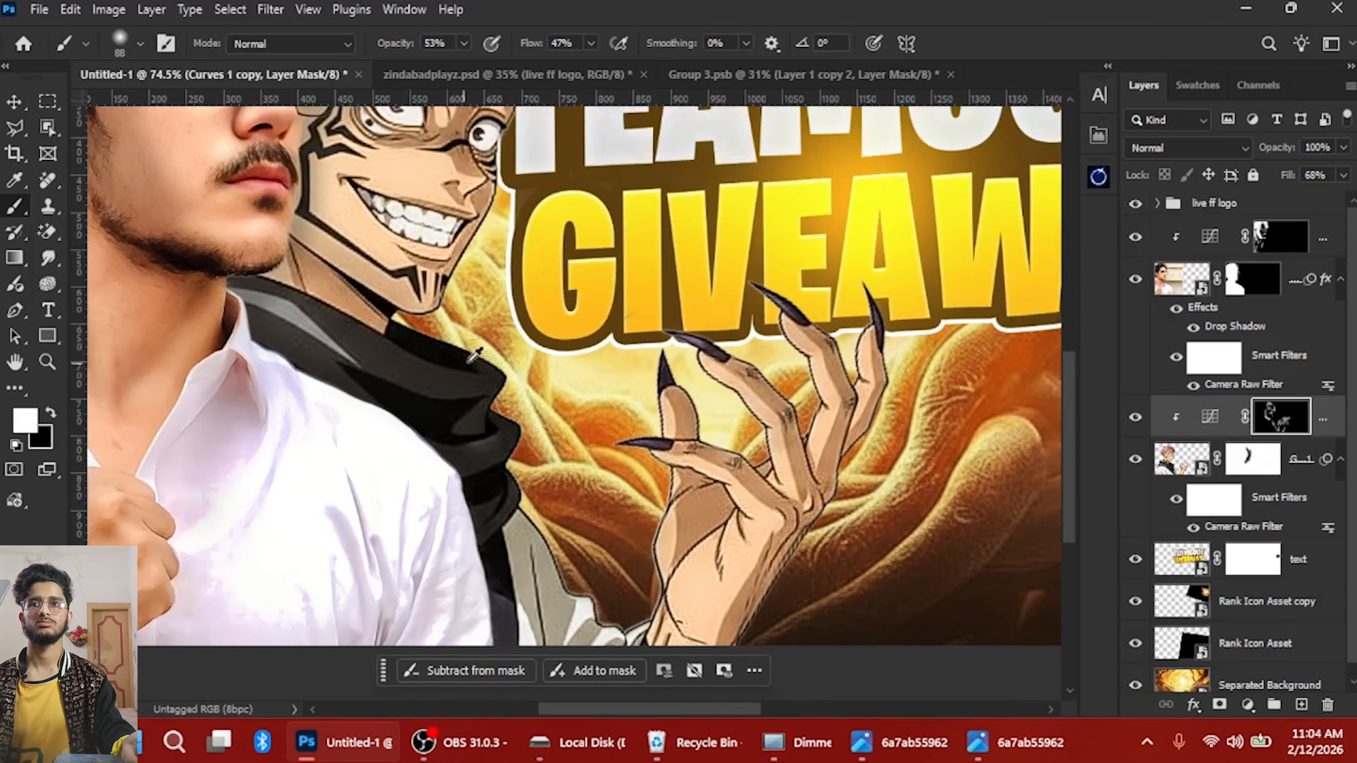
scroll(474, 355, down, 5)
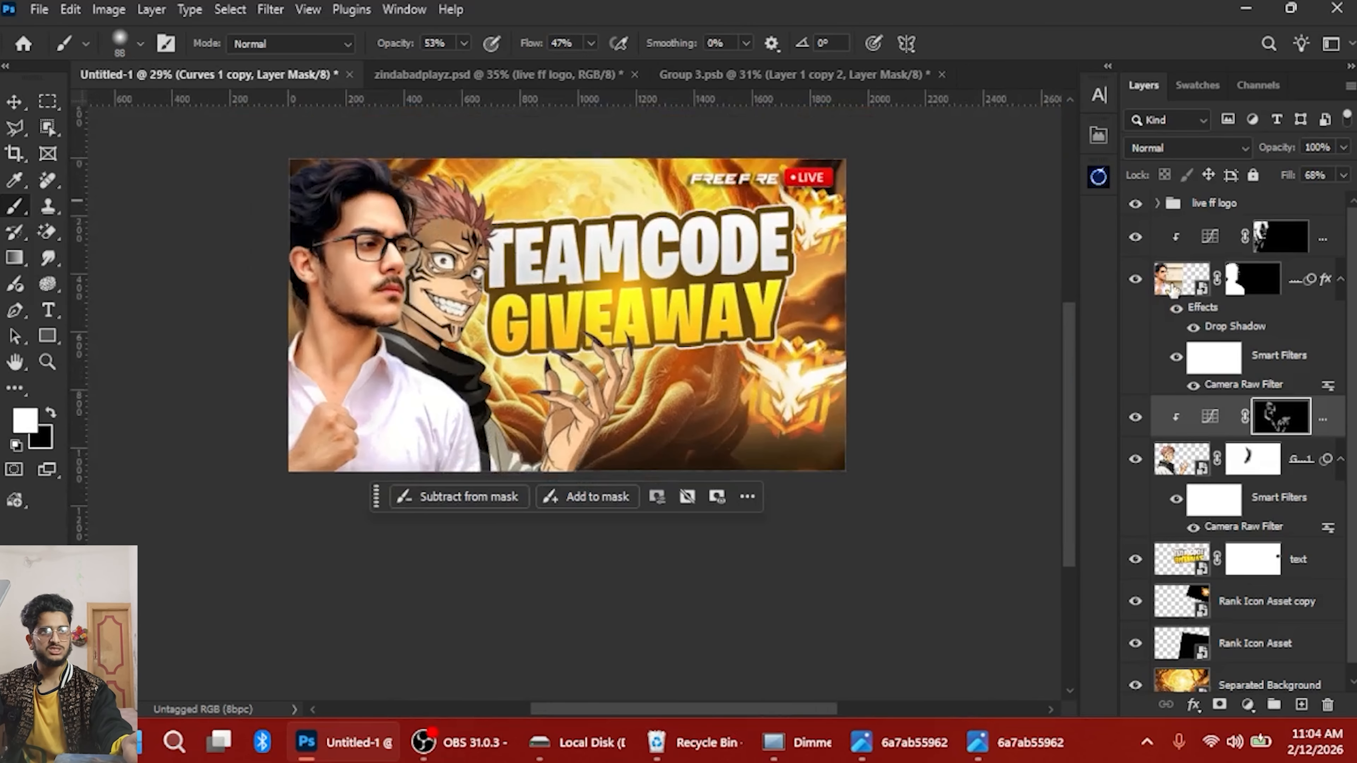
Compare the portrait with its Curves 1 adjustment hidden and shown, and lower that layer's fill to 51% and opacity to 87%
click(1171, 290)
click(1281, 236)
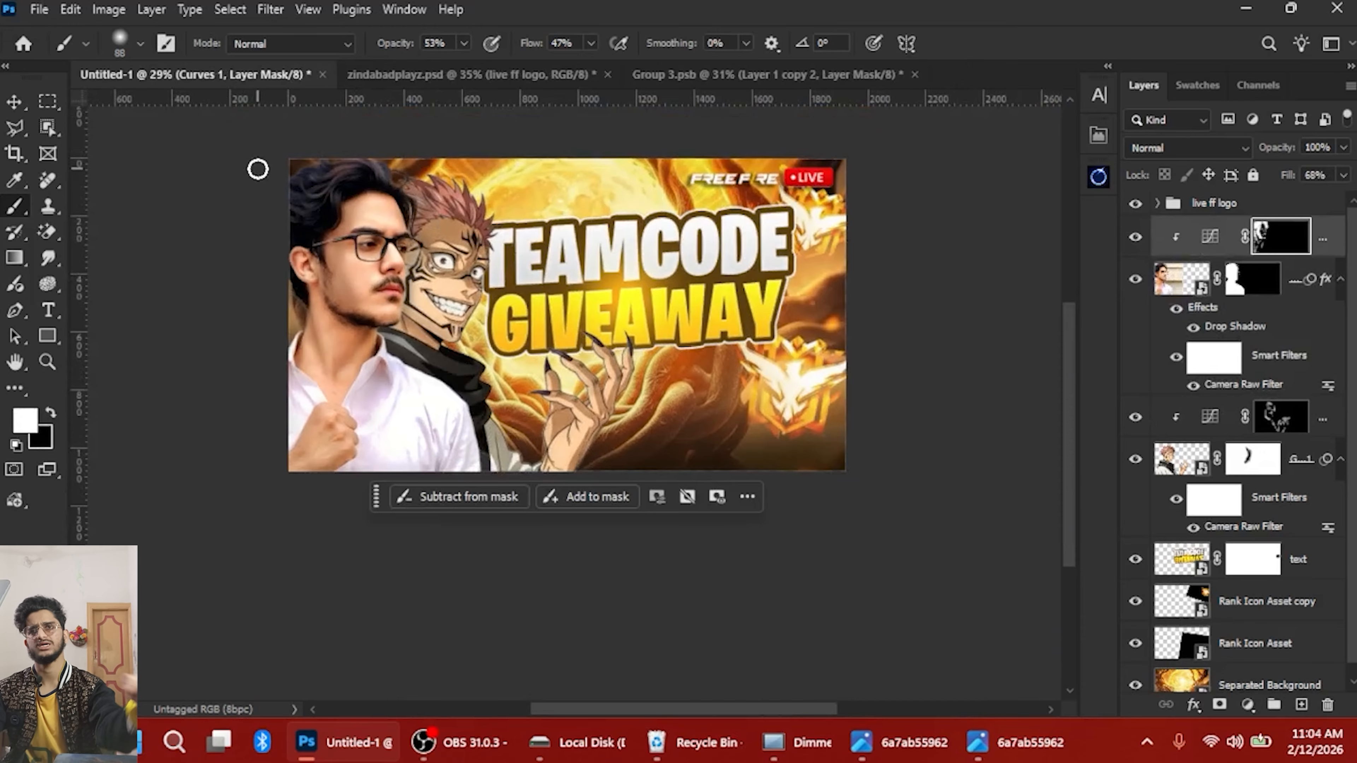
scroll(469, 171, up, 2)
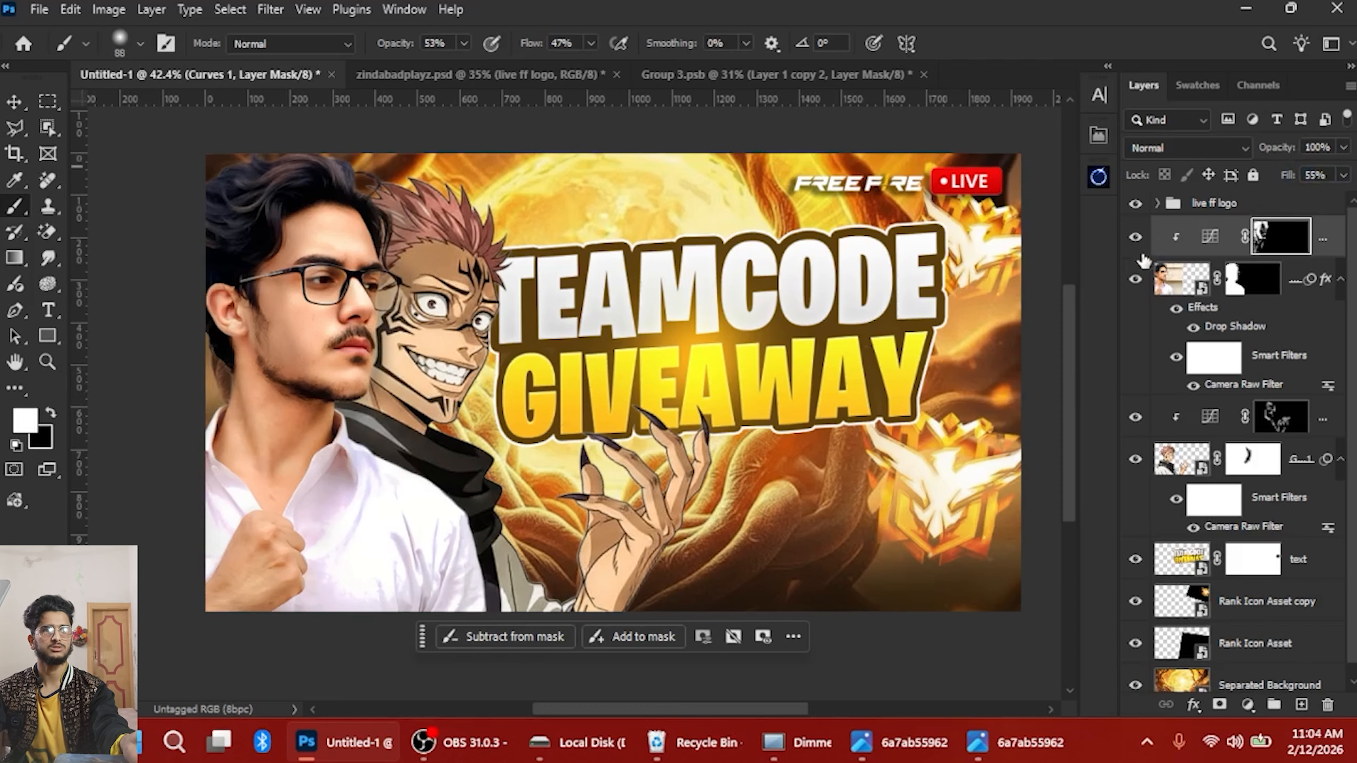
click(1136, 238)
click(1136, 238)
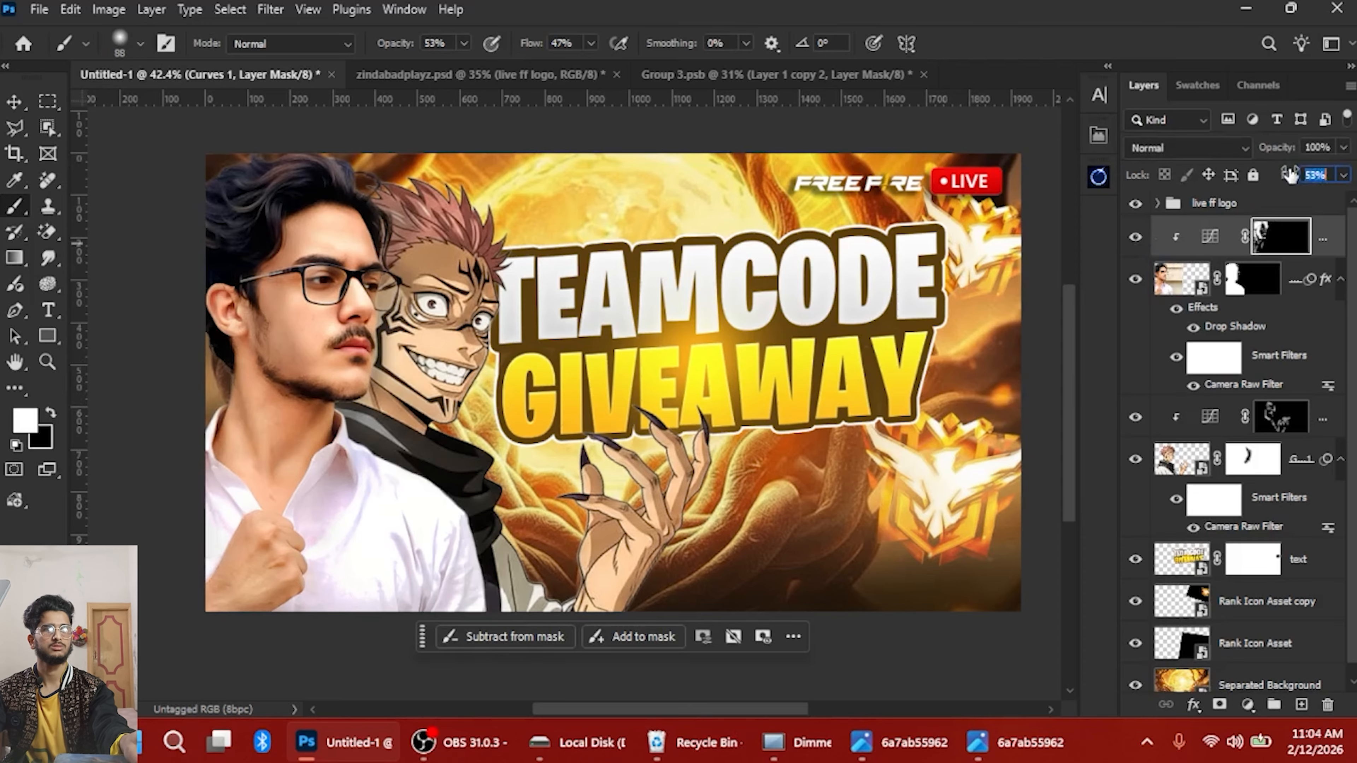
scroll(537, 247, down, 1)
drag(661, 360, 708, 373)
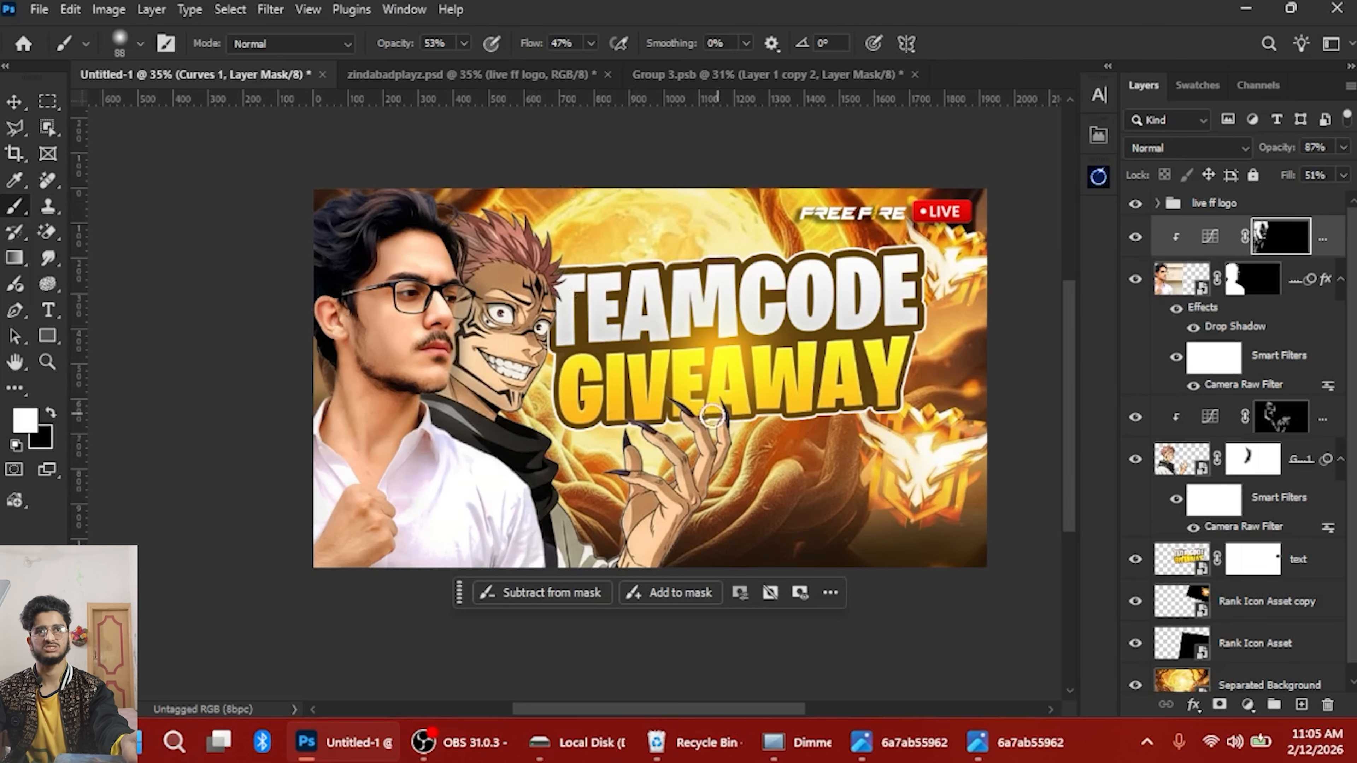
Add a new empty layer above the live ff logo group
click(1247, 210)
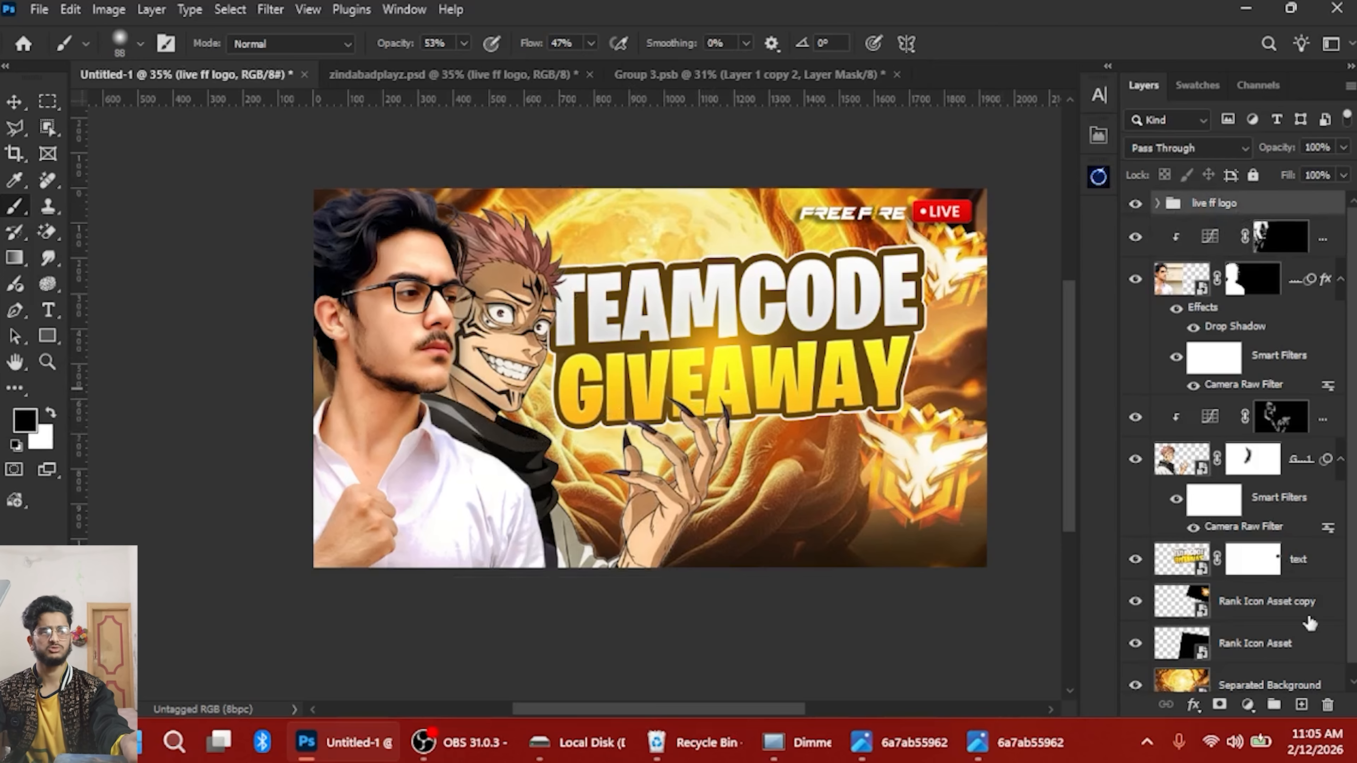
click(1302, 706)
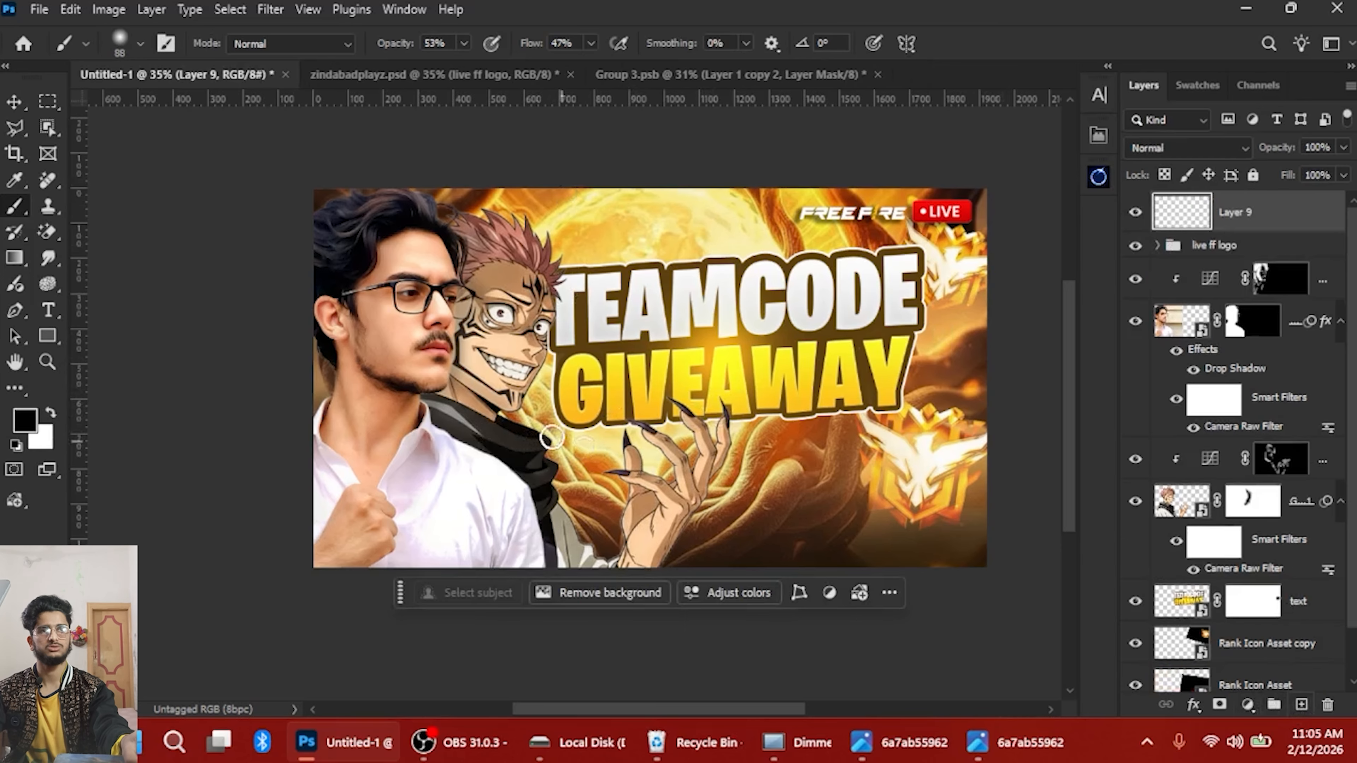
Configure the brush for painting on Layer 9 with a size of 809 px, 100% opacity and 38% flow
scroll(330, 376, down, 1)
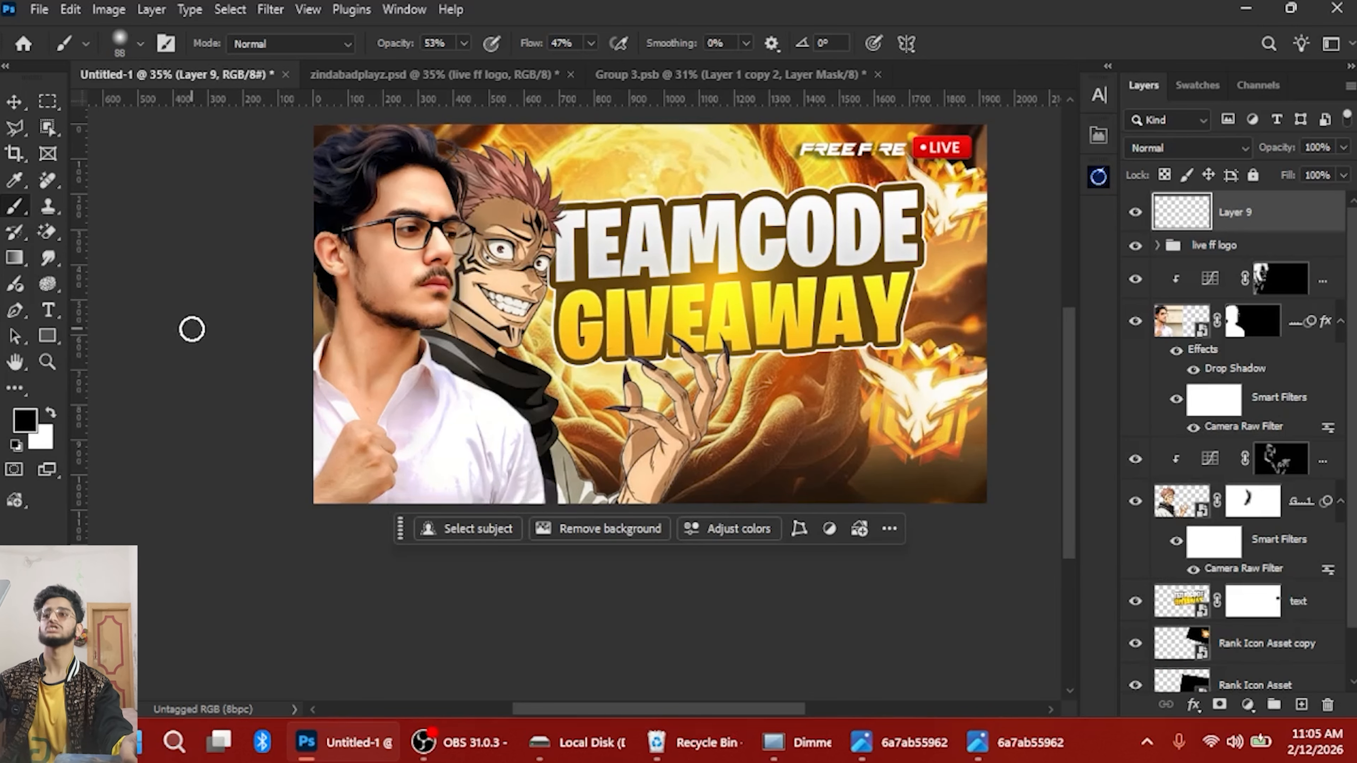
drag(415, 314, 660, 280)
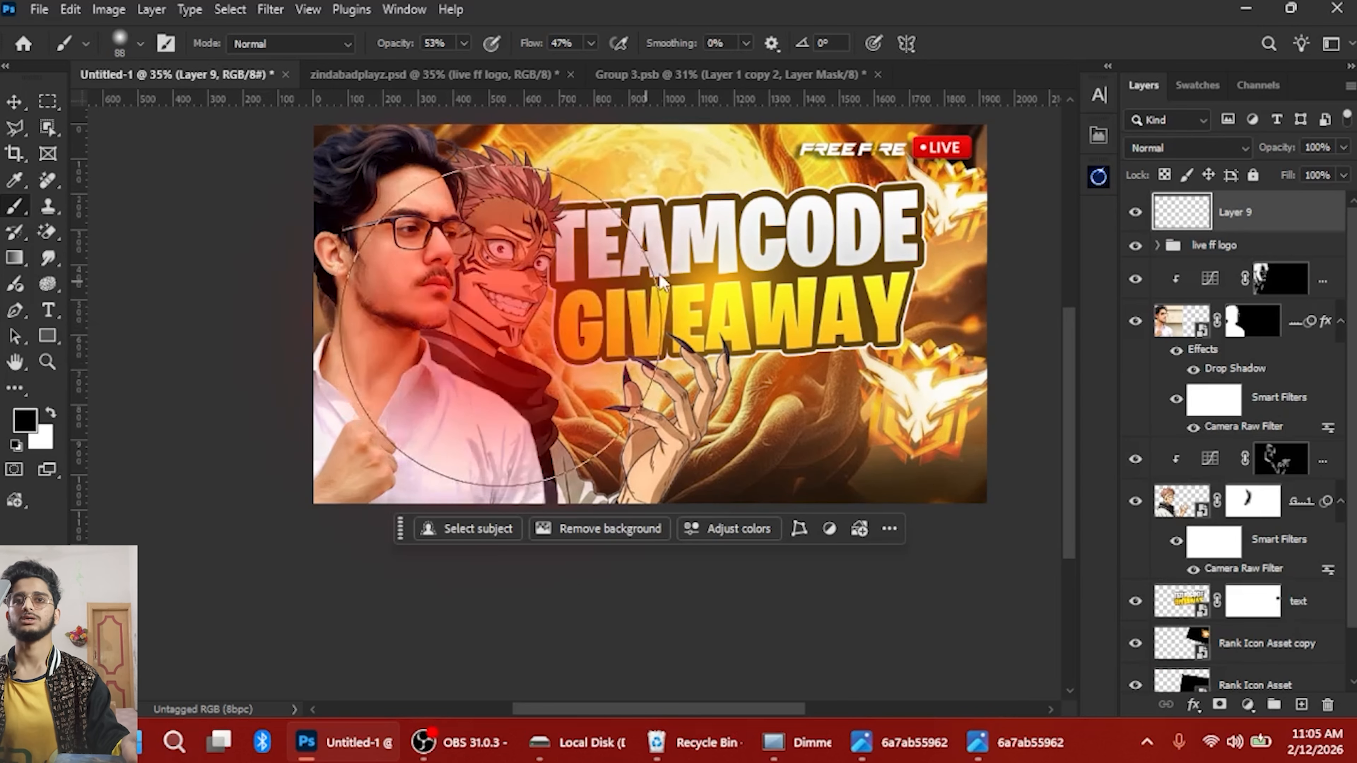
right_click(858, 355)
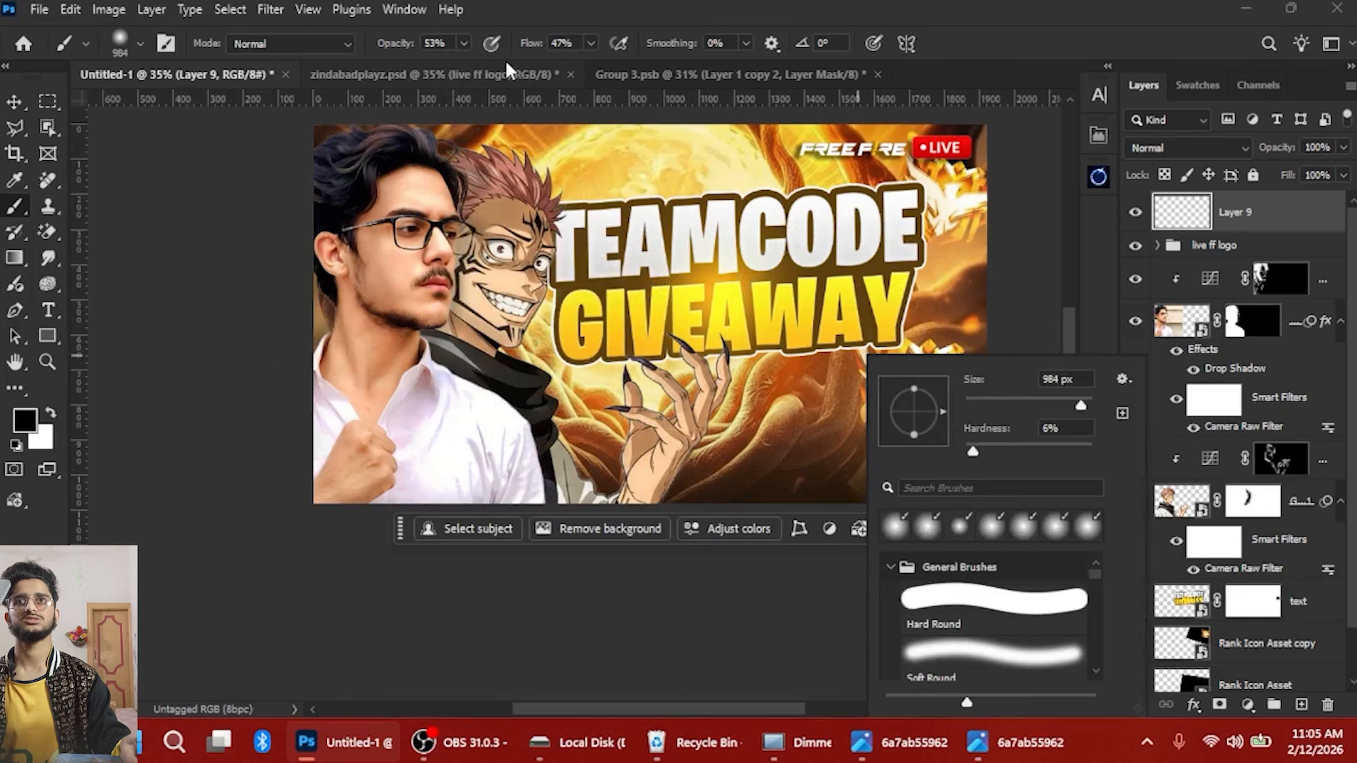
drag(531, 50, 541, 49)
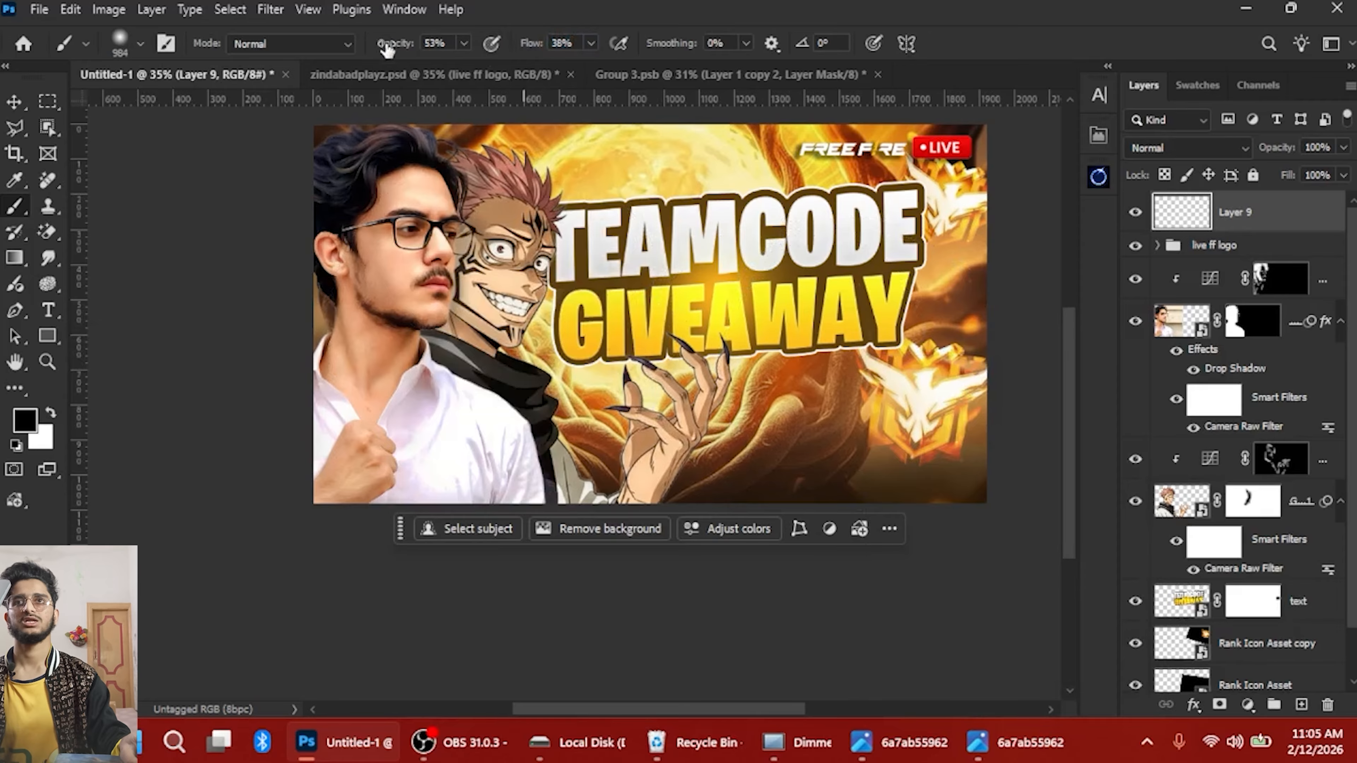
drag(388, 49, 476, 52)
scroll(592, 258, down, 3)
mouse_move(607, 411)
mouse_down()
mouse_move(506, 403)
mouse_move(518, 470)
mouse_up()
scroll(506, 404, down, 2)
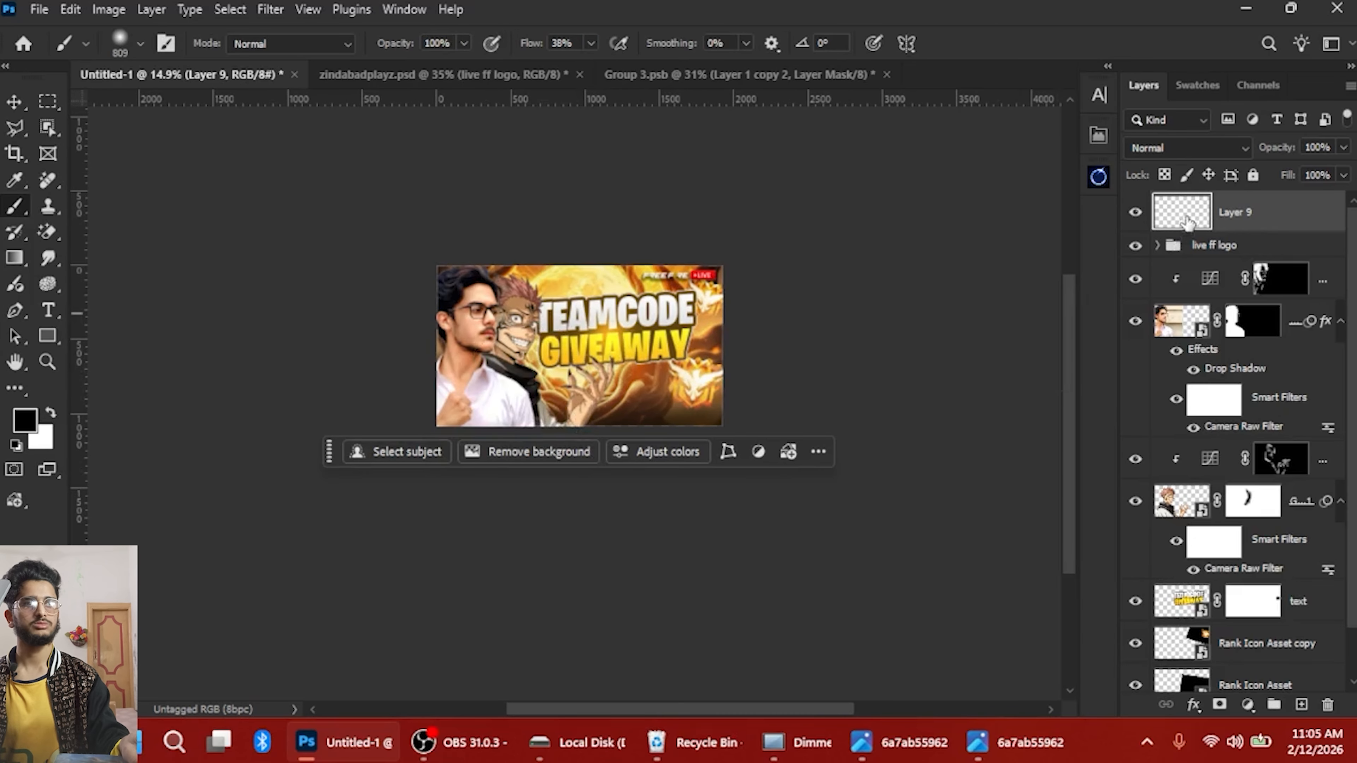
Move Layer 9 below the live ff logo group and set the brush size to 711 px
drag(1185, 221, 1182, 258)
scroll(321, 433, up, 1)
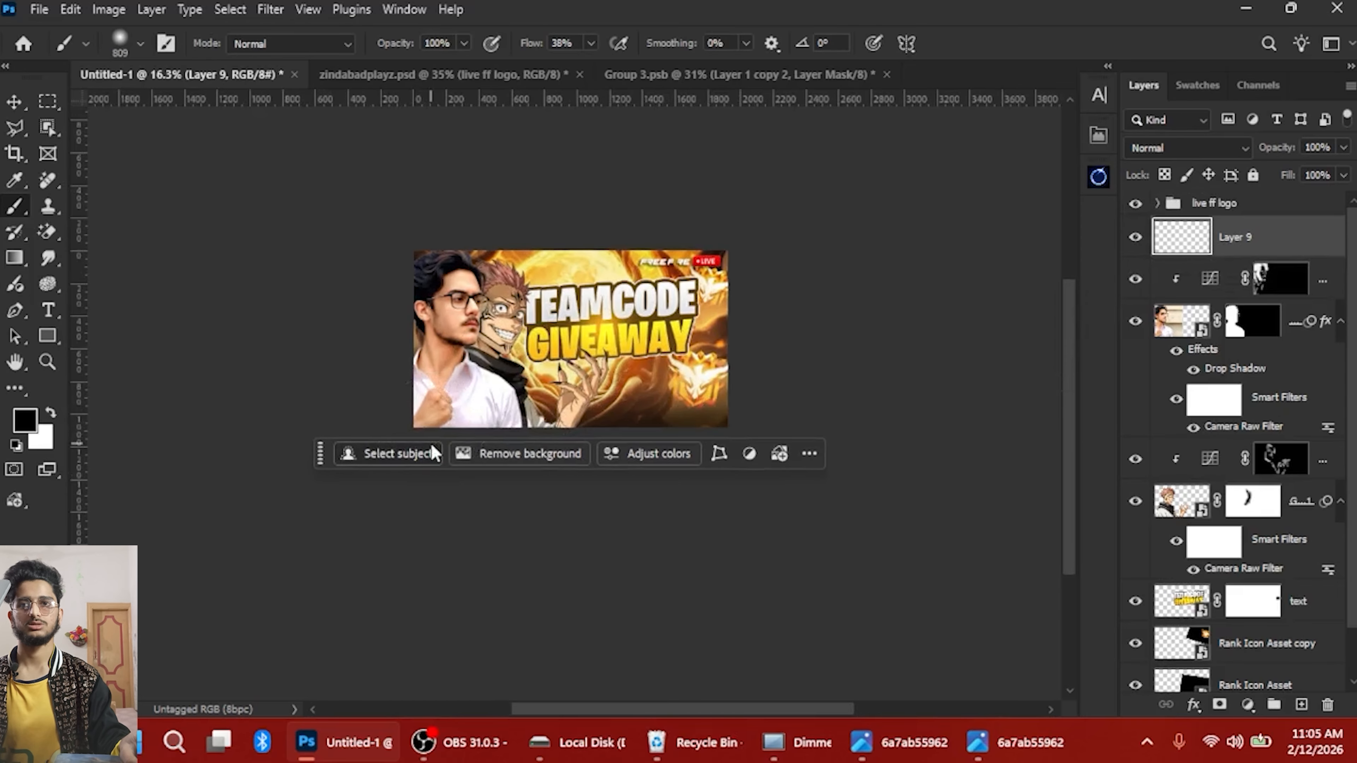
drag(469, 425, 609, 425)
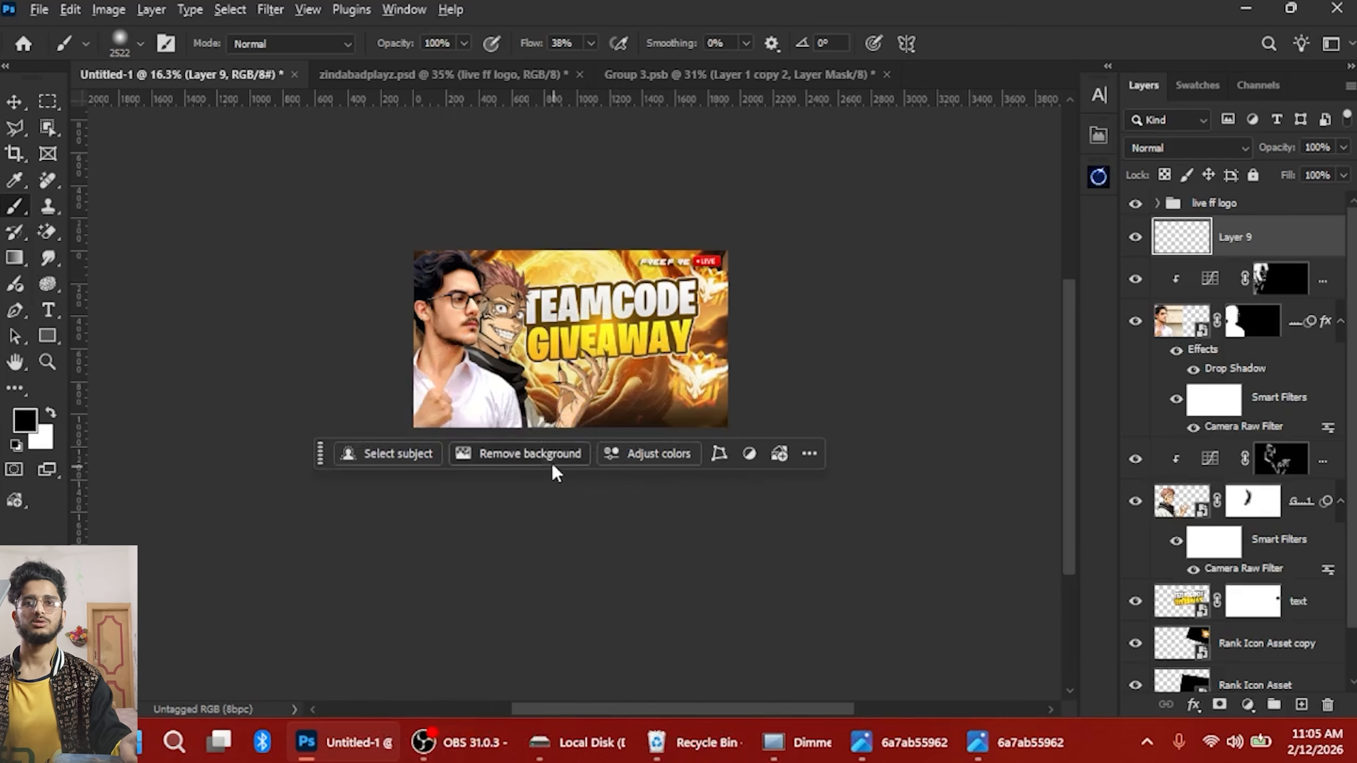
mouse_move(577, 399)
mouse_down()
mouse_move(389, 388)
mouse_move(426, 395)
mouse_up()
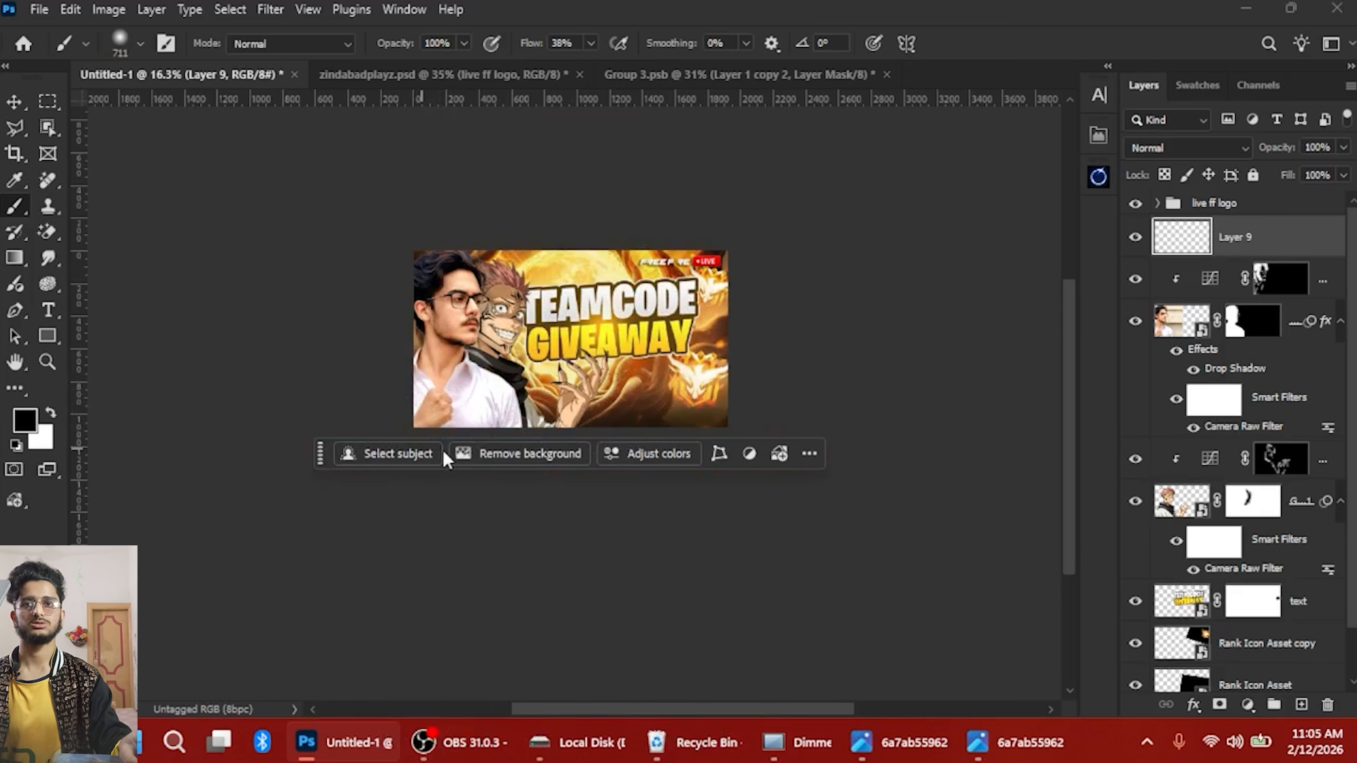
Hide the contextual task bar and paint a soft black fade along the thumbnail's bottom edge on Layer 9
right_click(796, 532)
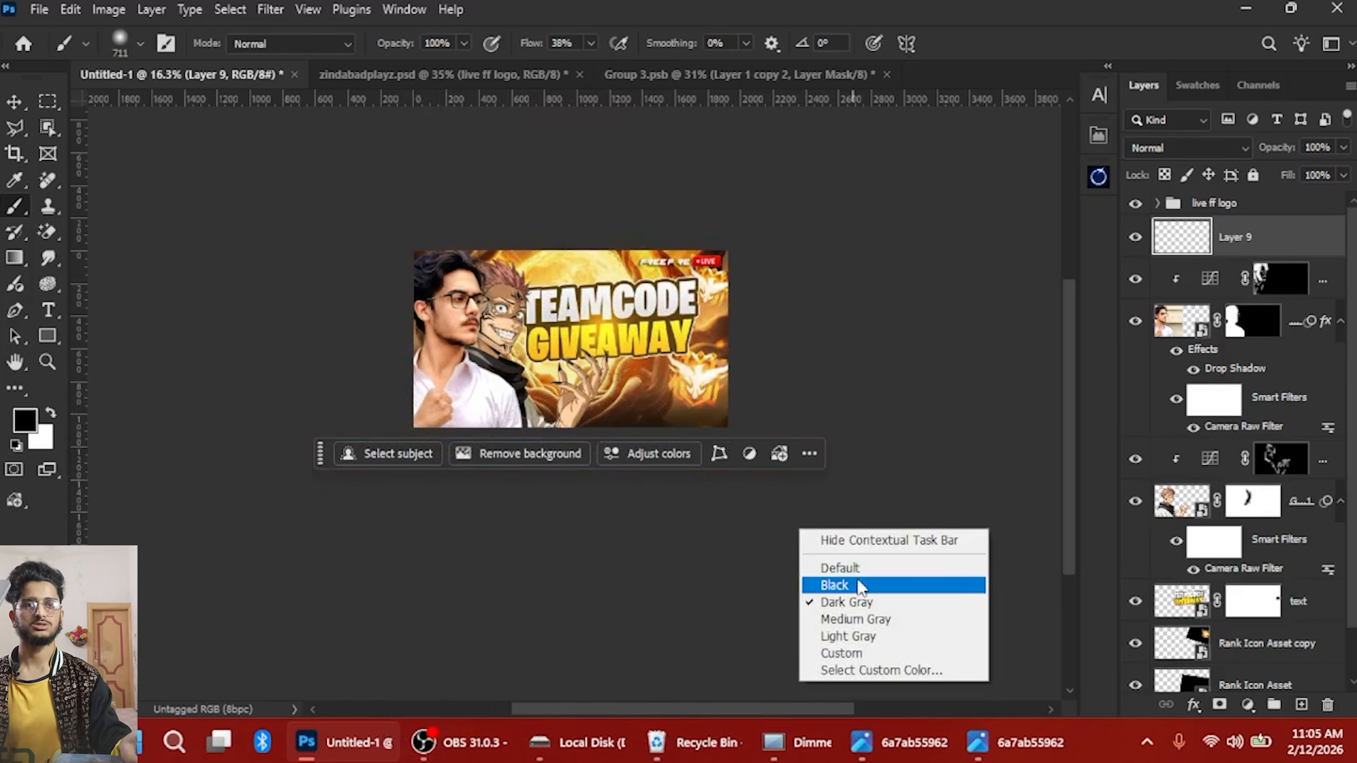
click(843, 542)
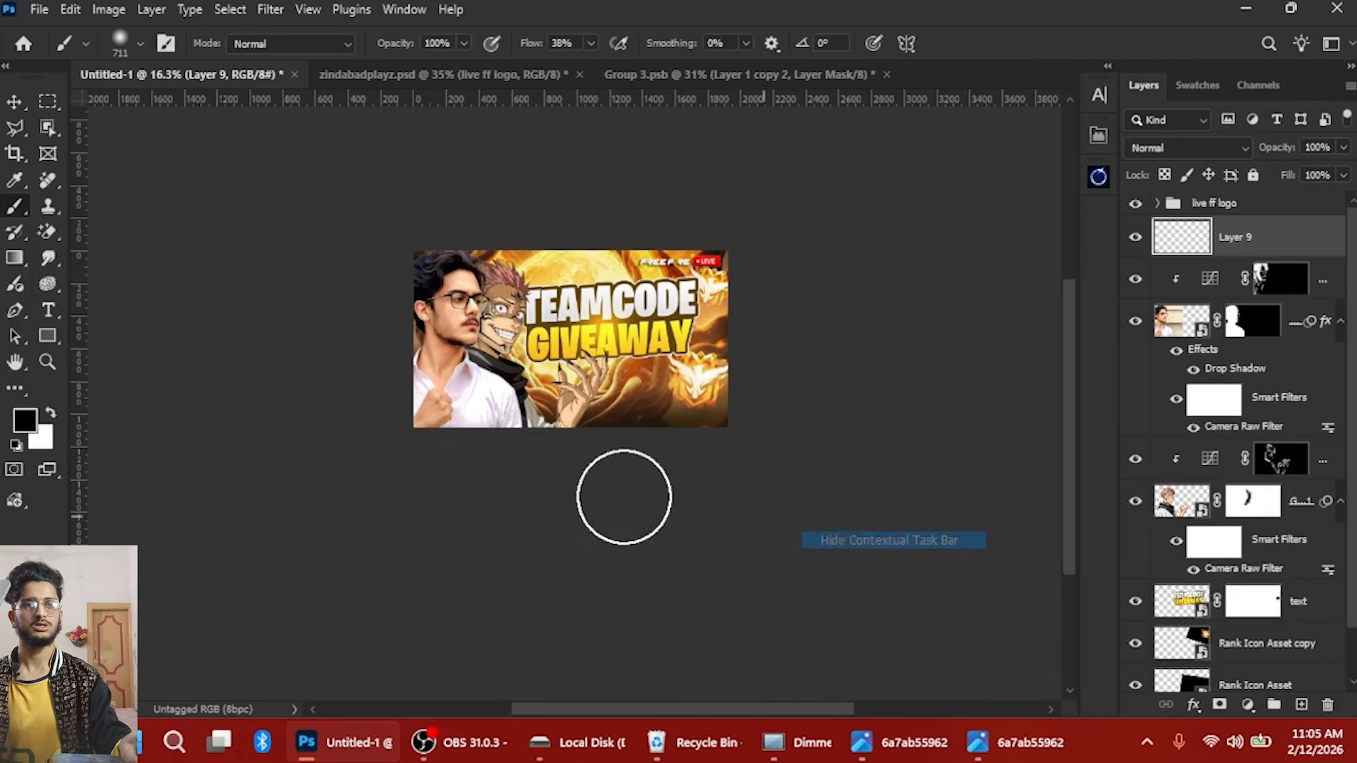
scroll(481, 479, up, 3)
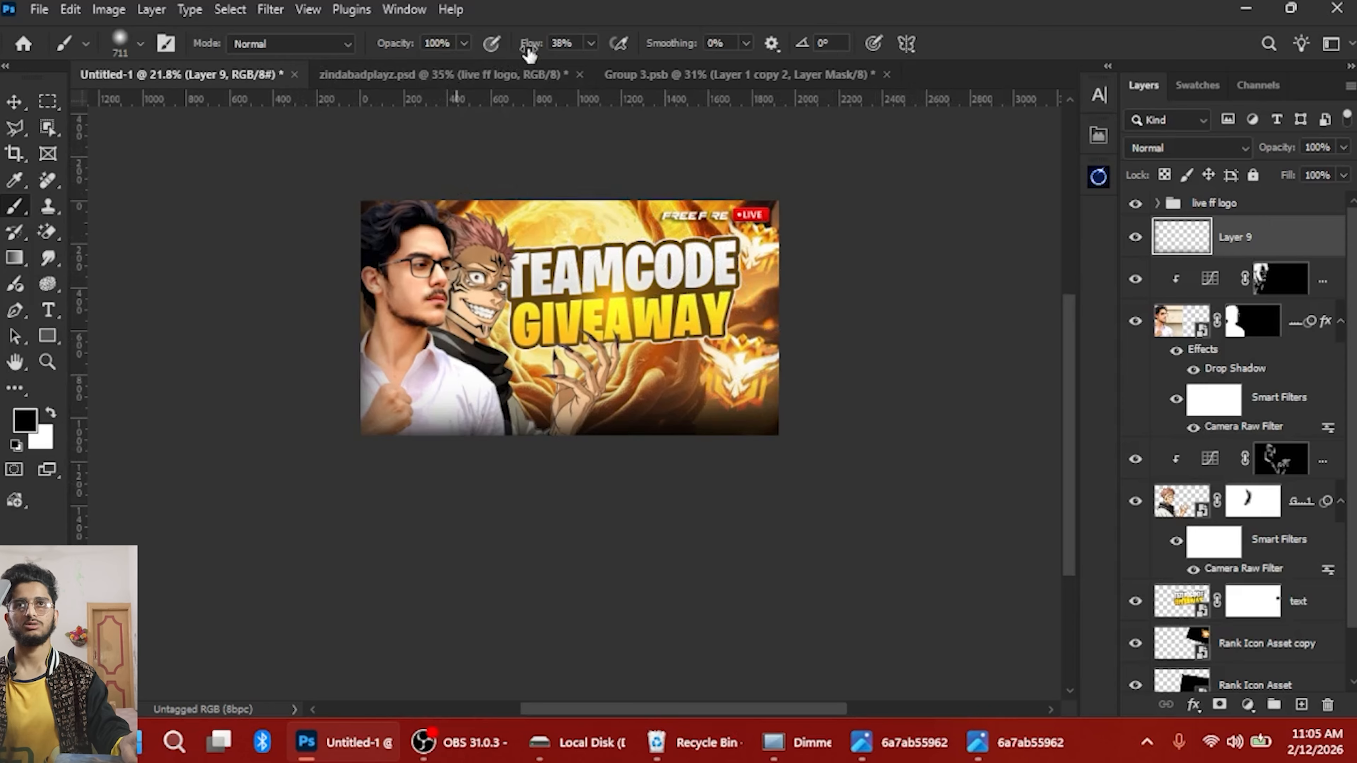
Raise the brush flow to 100% and enlarge the brush to 1373 px
drag(529, 49, 740, 56)
drag(525, 387, 601, 369)
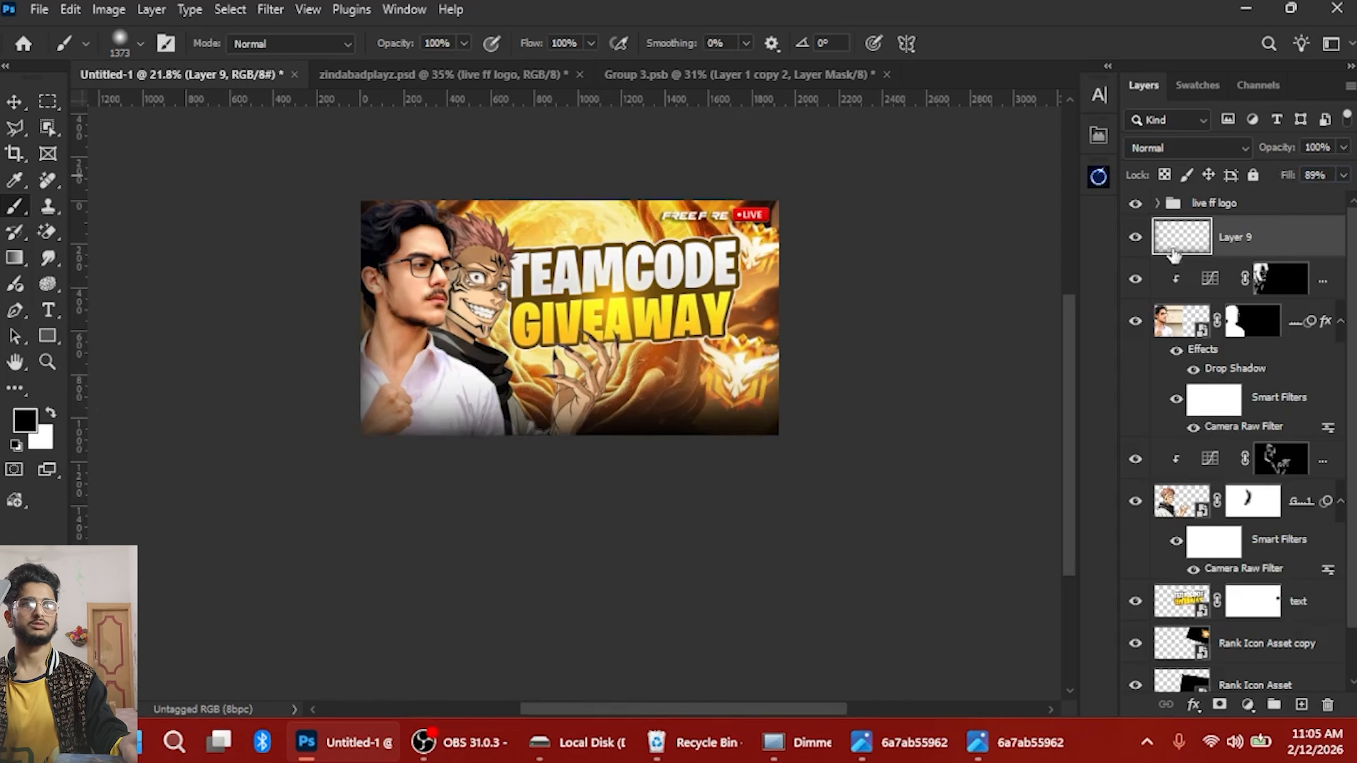
Lower Layer 9's fill to 89% and compare the thumbnail with that layer hidden and shown
click(1136, 240)
click(1135, 239)
scroll(455, 326, up, 3)
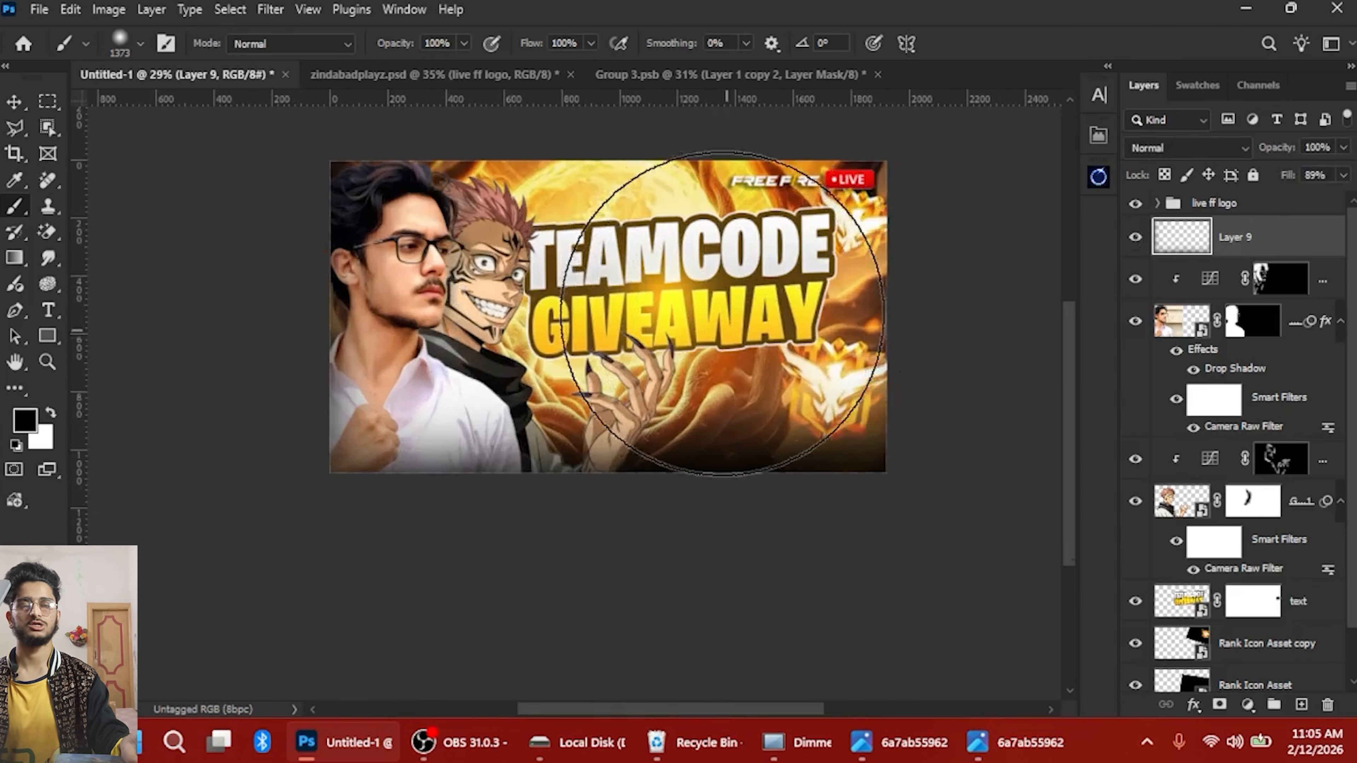
scroll(749, 318, up, 1)
Reduce the brush to 269 px and darken the upper edge around the FREE FIRE LIVE logo on Layer 9
click(1306, 209)
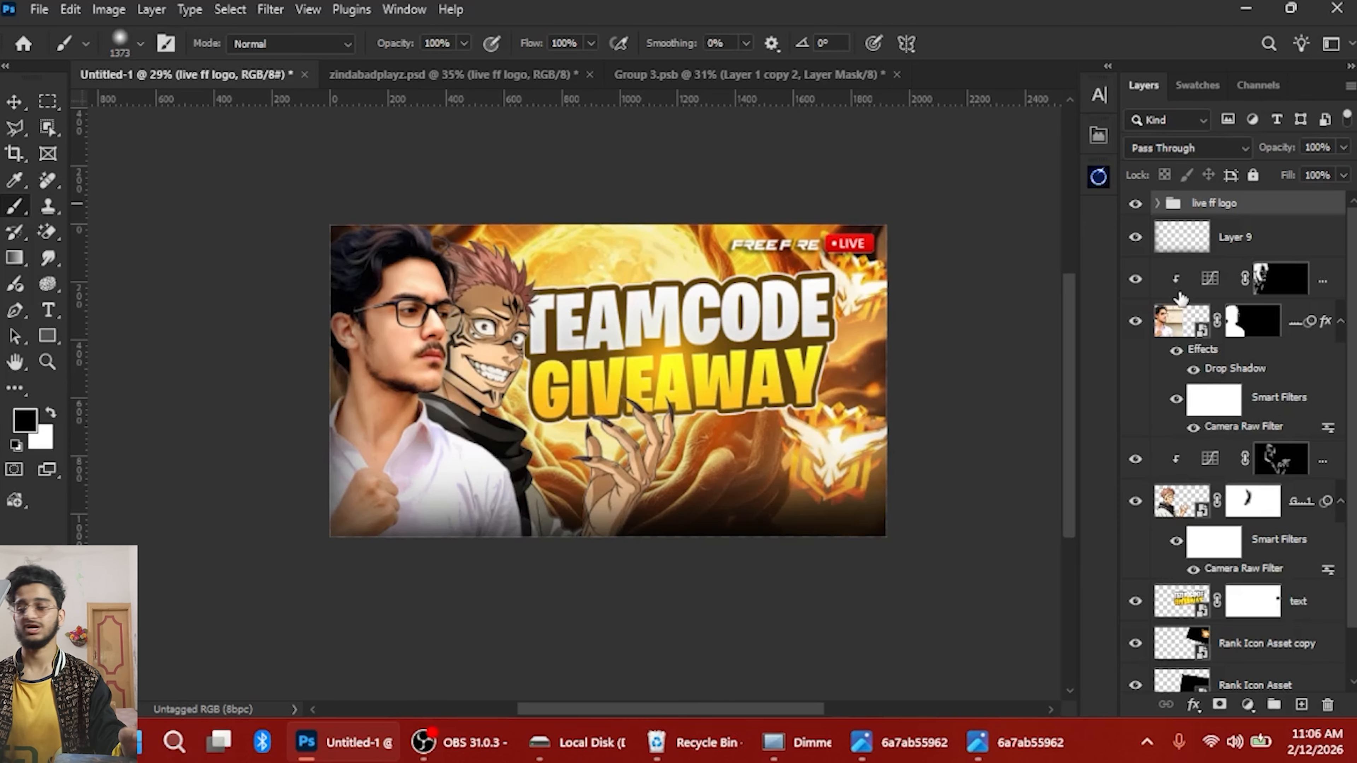
click(1286, 230)
scroll(579, 411, up, 2)
drag(768, 185, 605, 246)
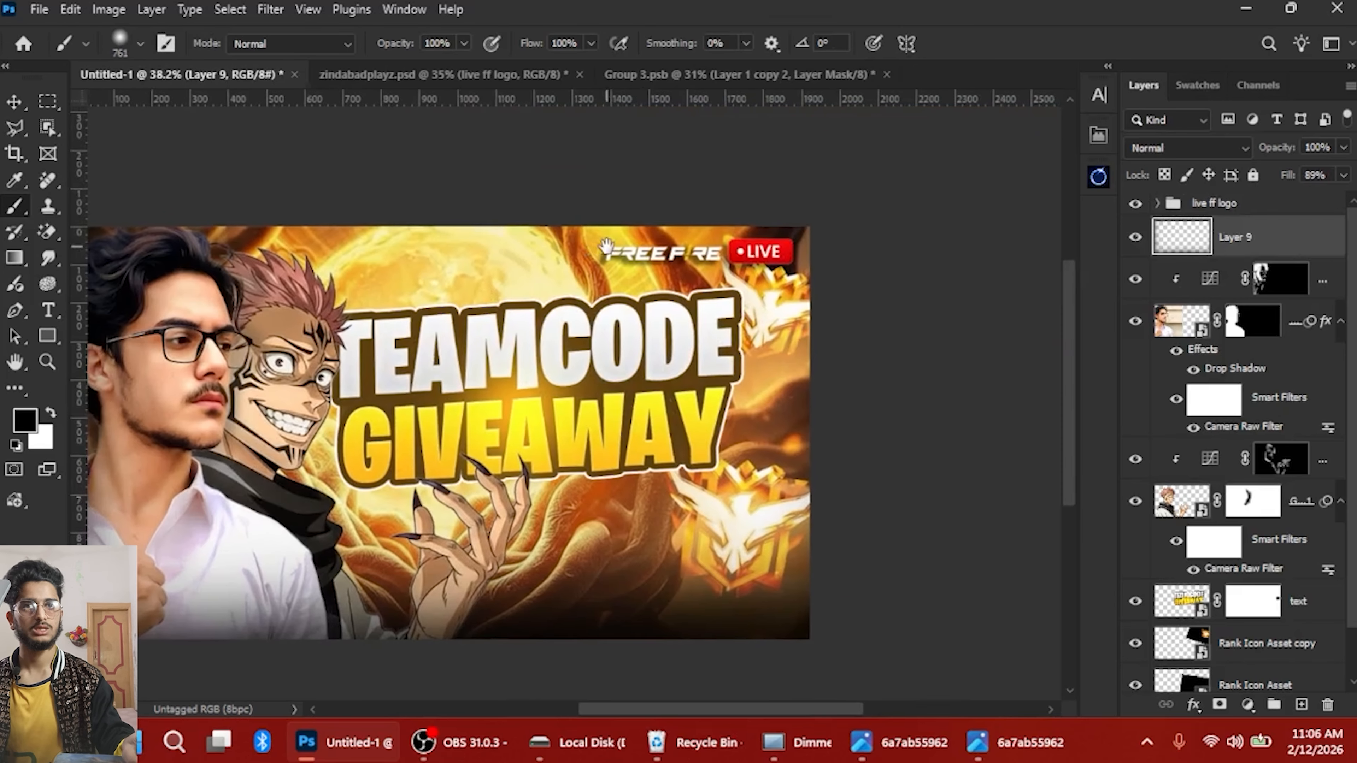
key(bracketleft)
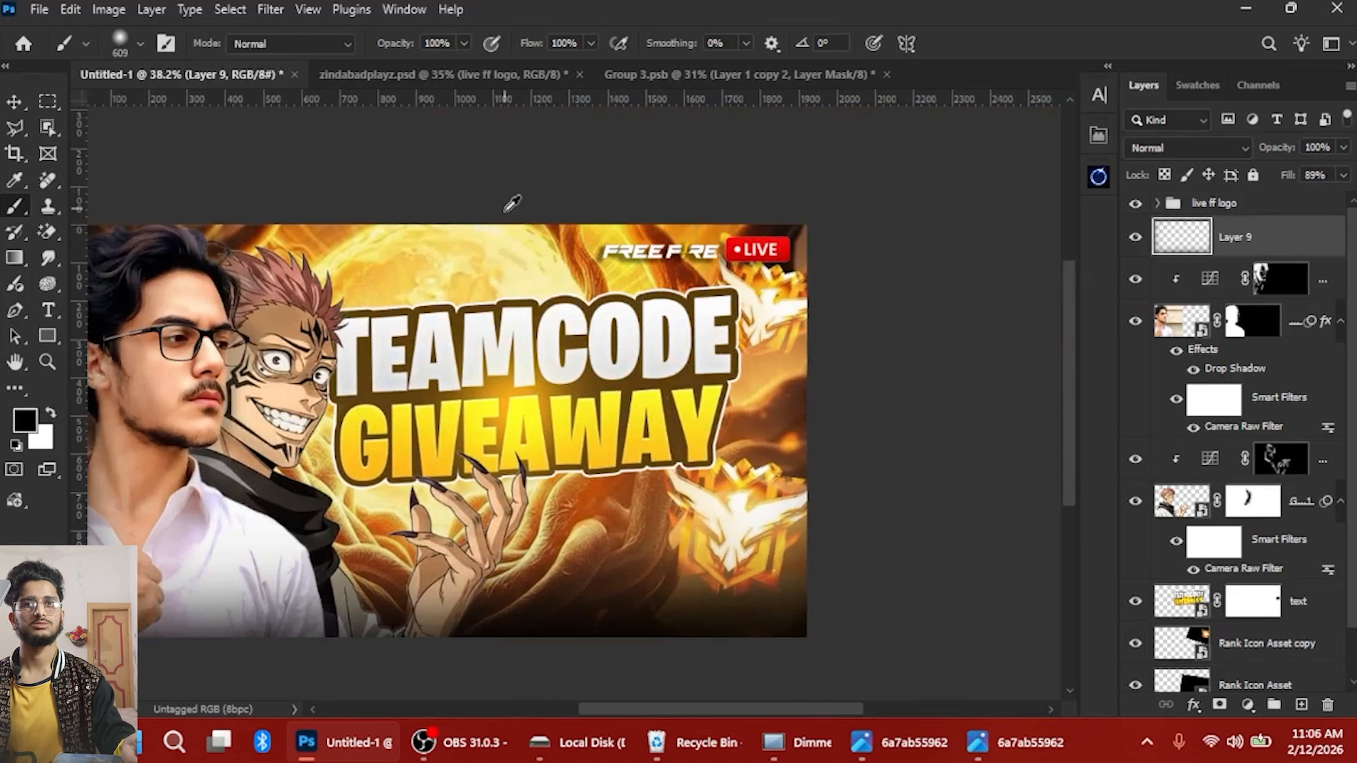
drag(752, 247, 691, 239)
drag(626, 203, 743, 212)
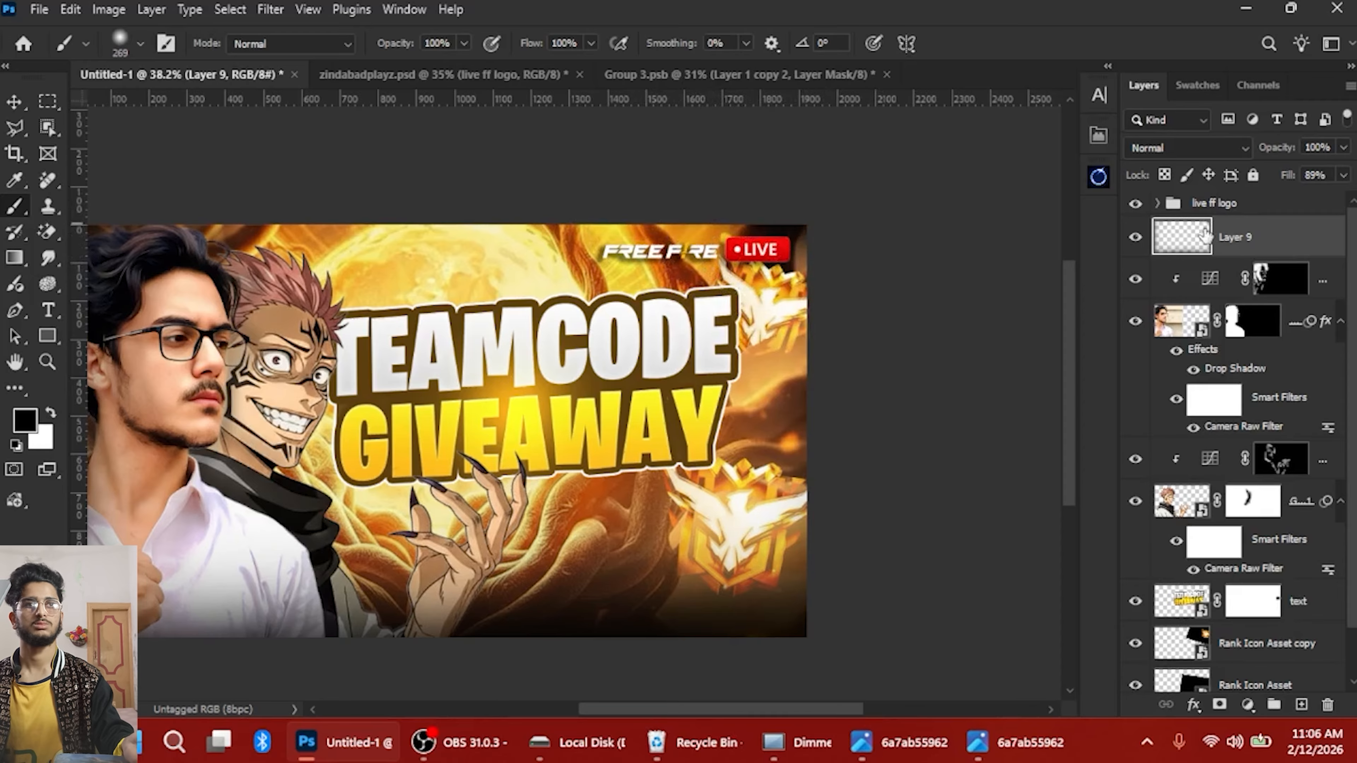
Stamp all visible layers into a new merged layer above the live ff logo group
click(1236, 213)
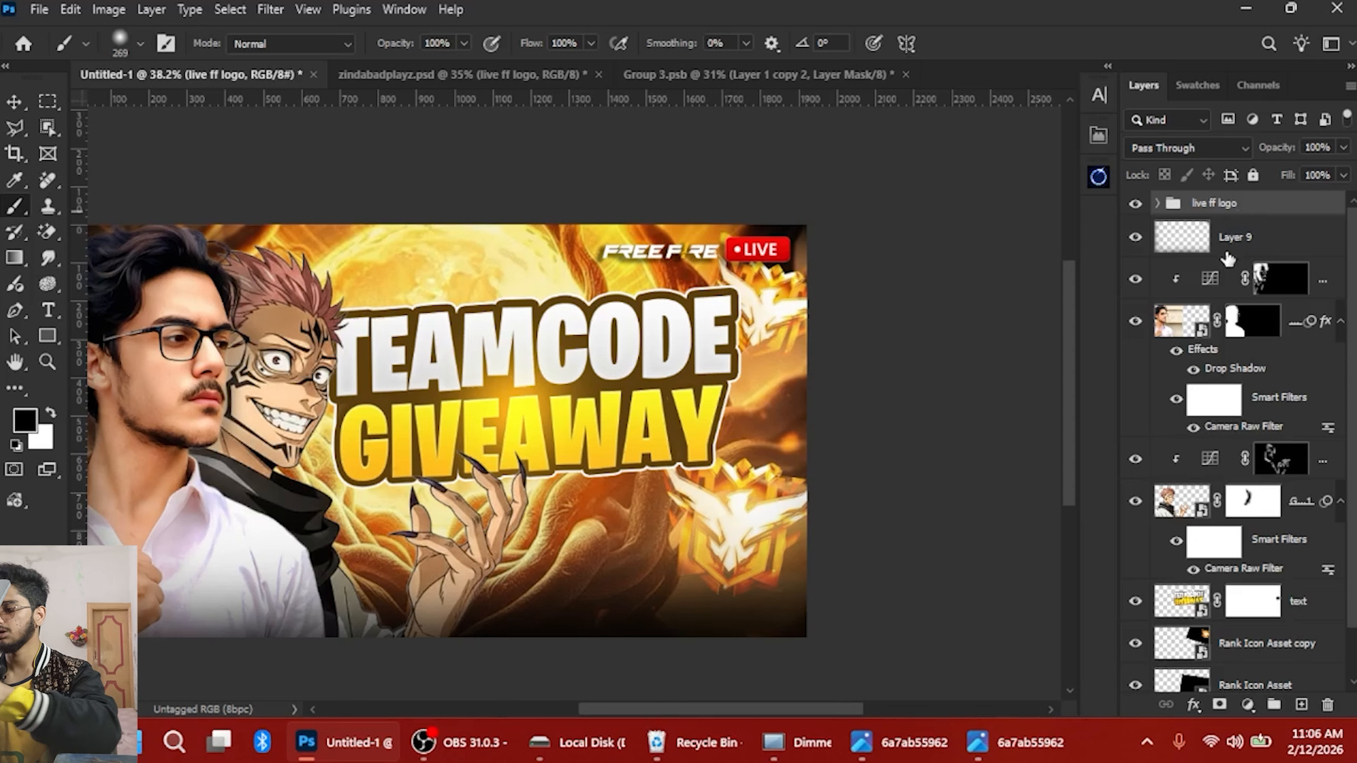
key(ctrl+alt+shift+e)
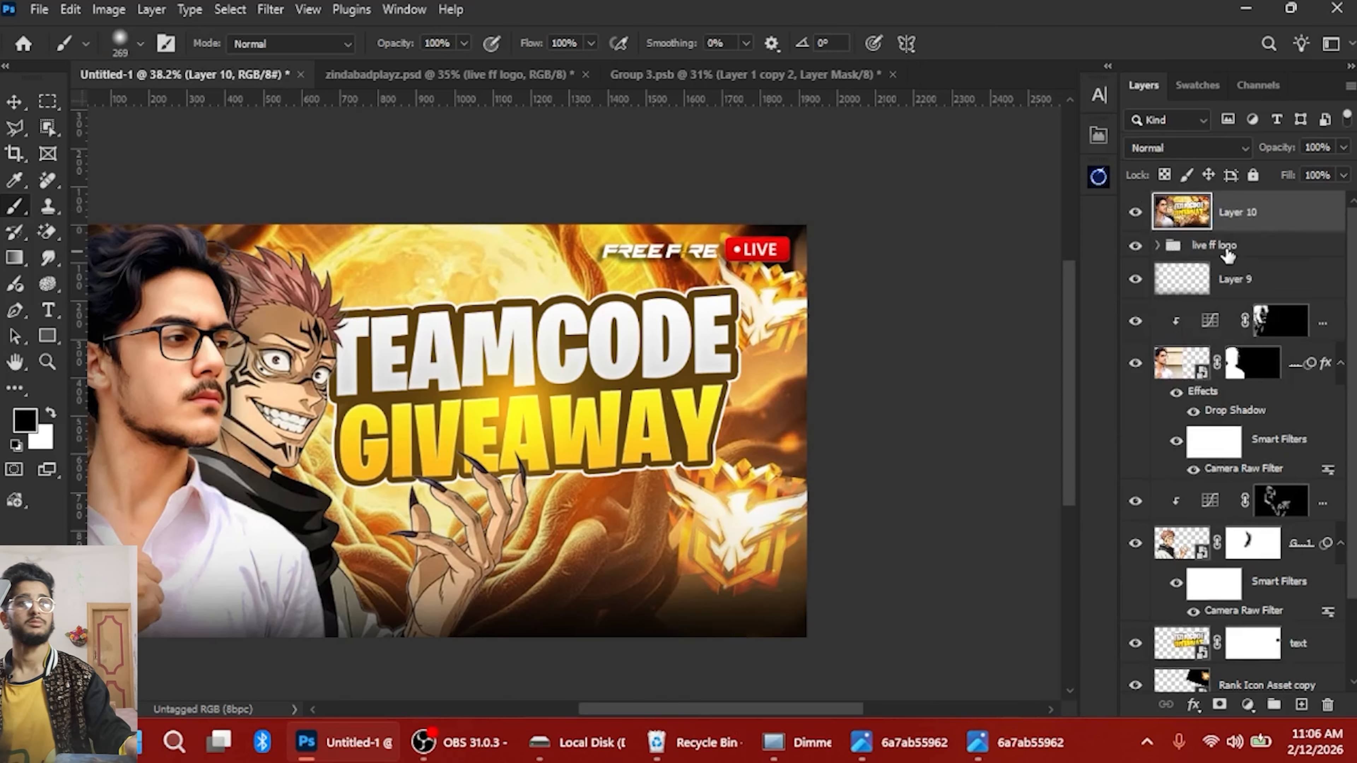
right_click(1256, 230)
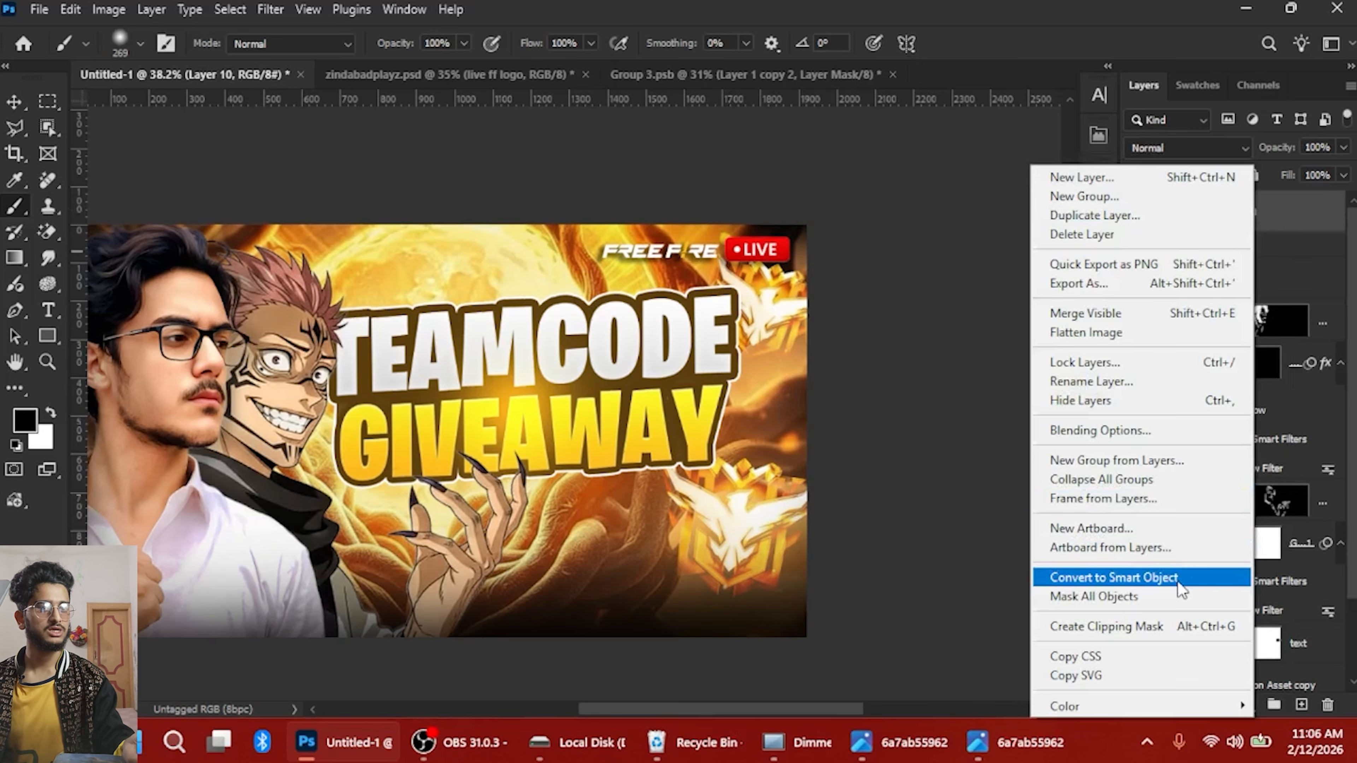
click(1178, 594)
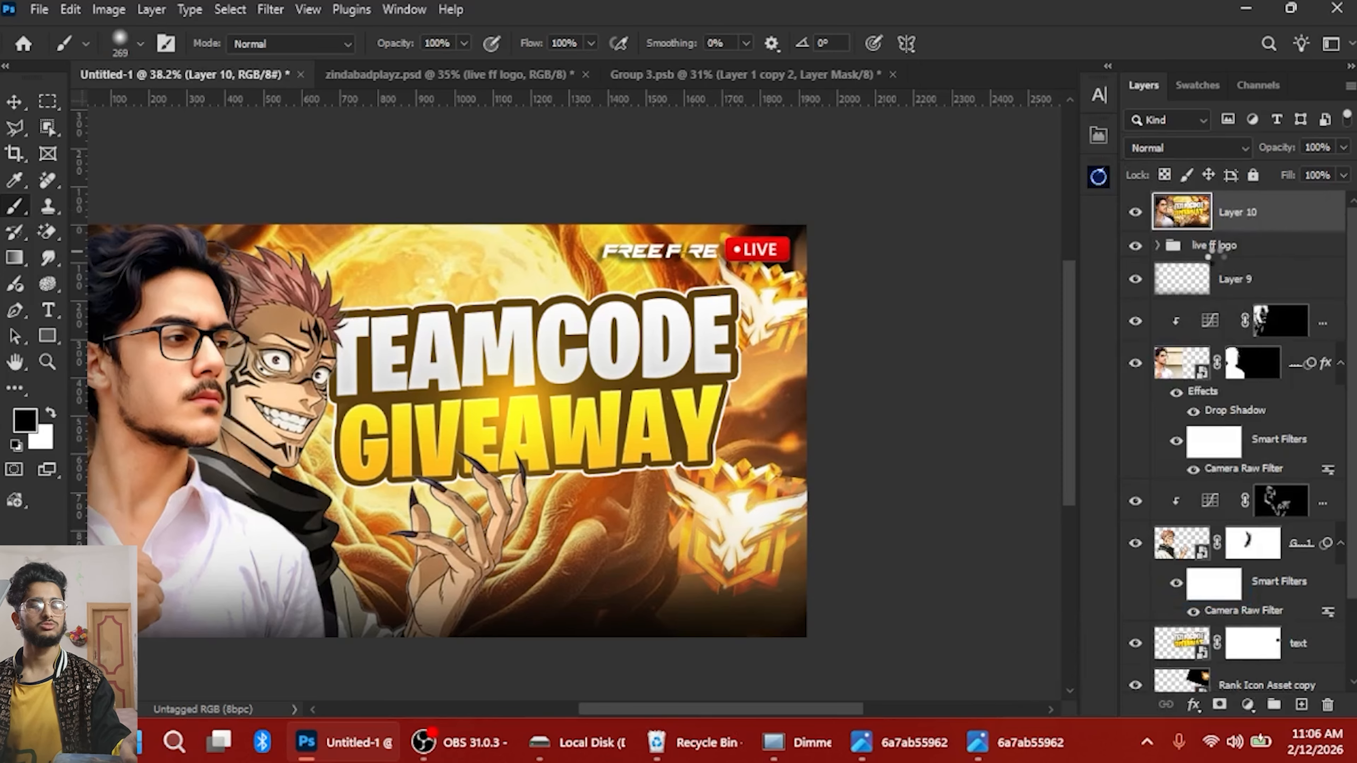
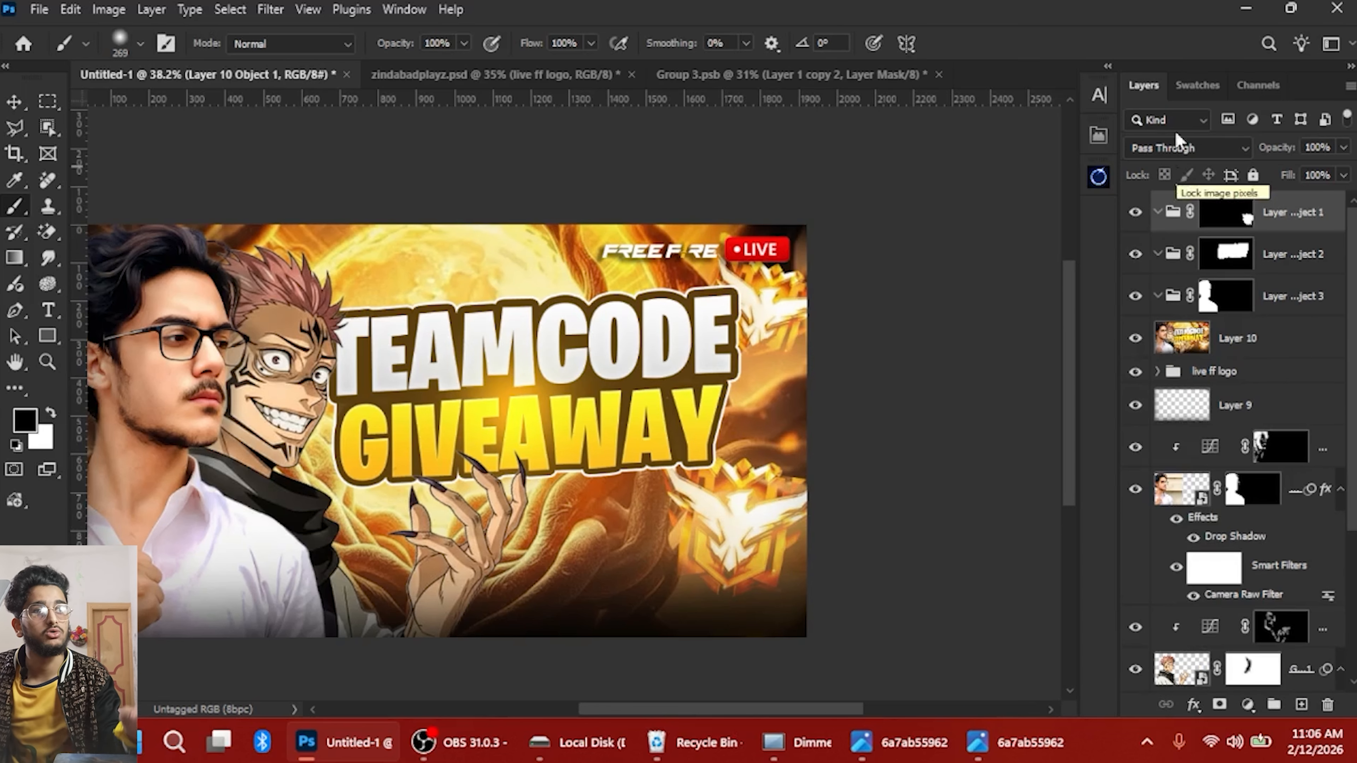
scroll(448, 446, up, 1)
scroll(1221, 346, down, 3)
scroll(1200, 330, up, 3)
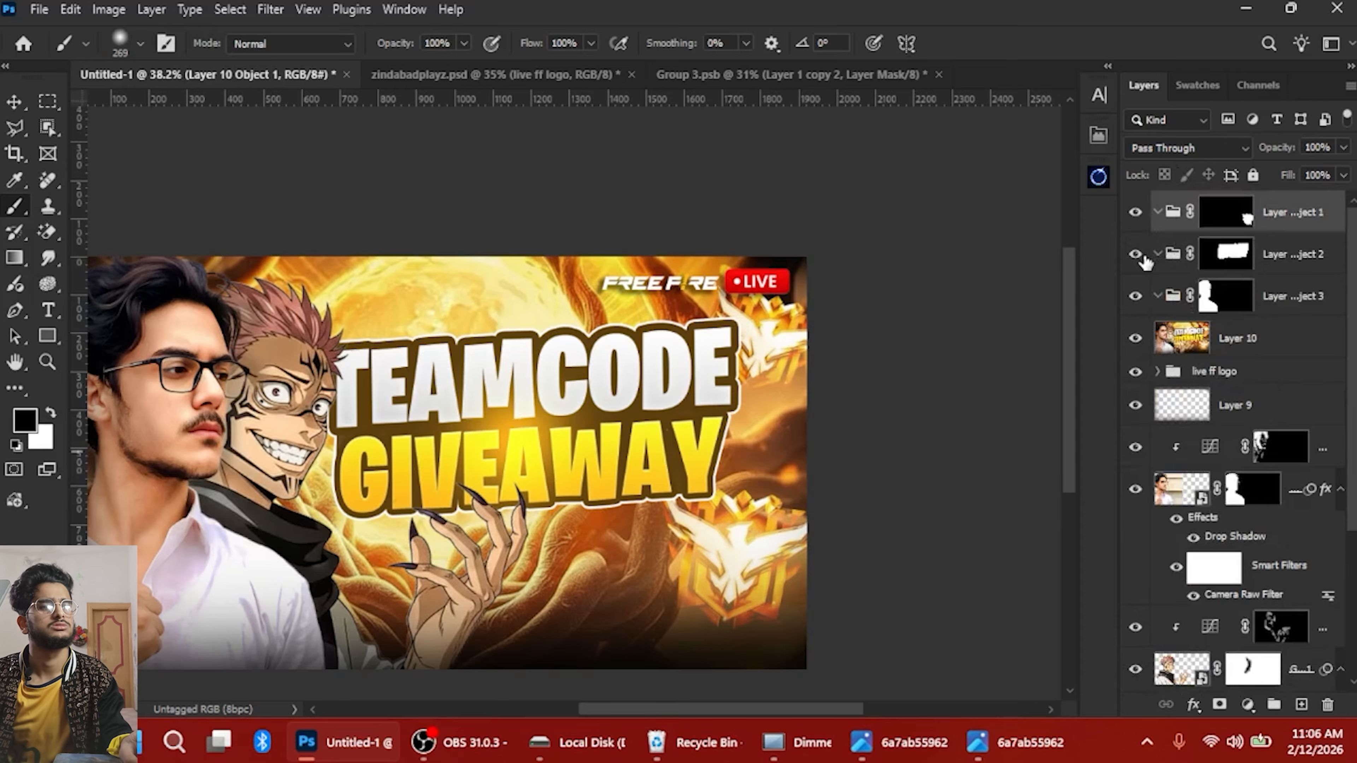
key(ctrl+z)
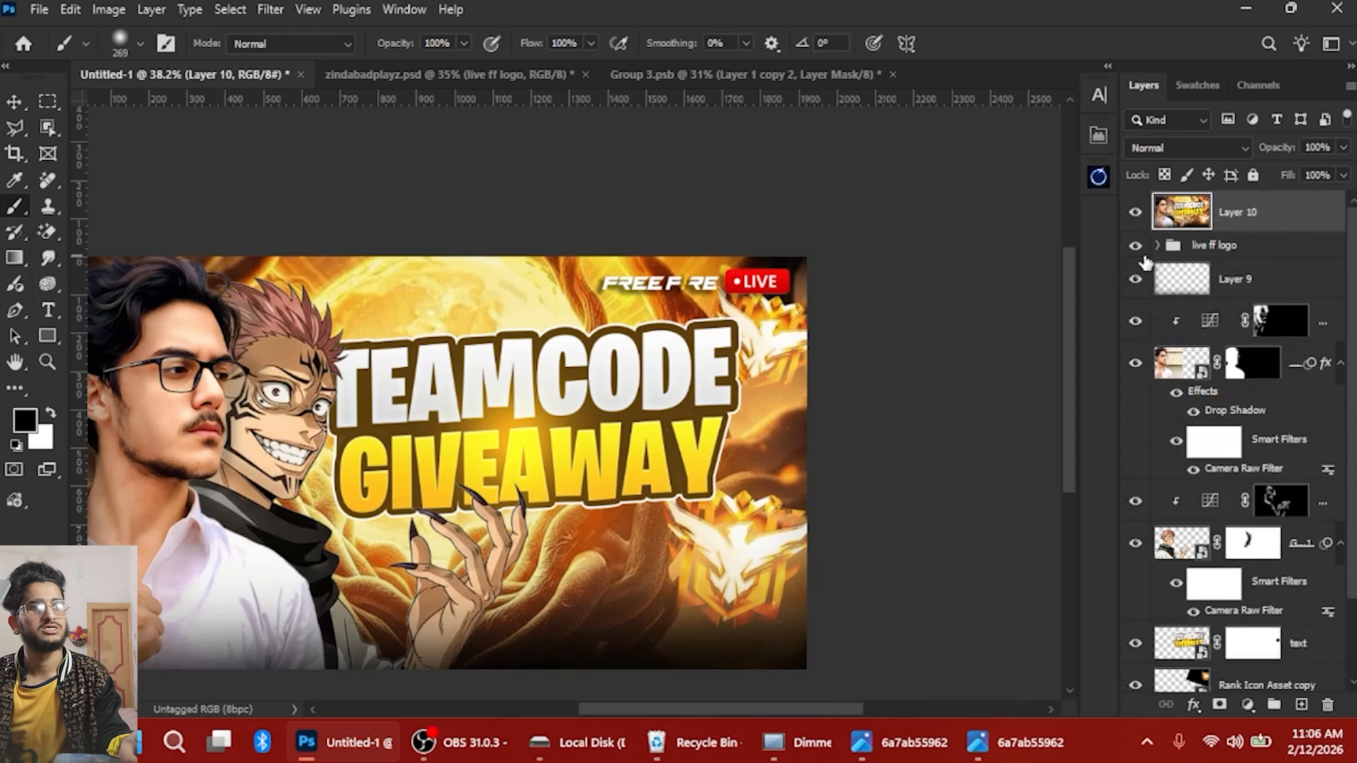
Convert the merged top layer to a smart object and set its blend mode to Linear Dodge (Add)
right_click(1287, 211)
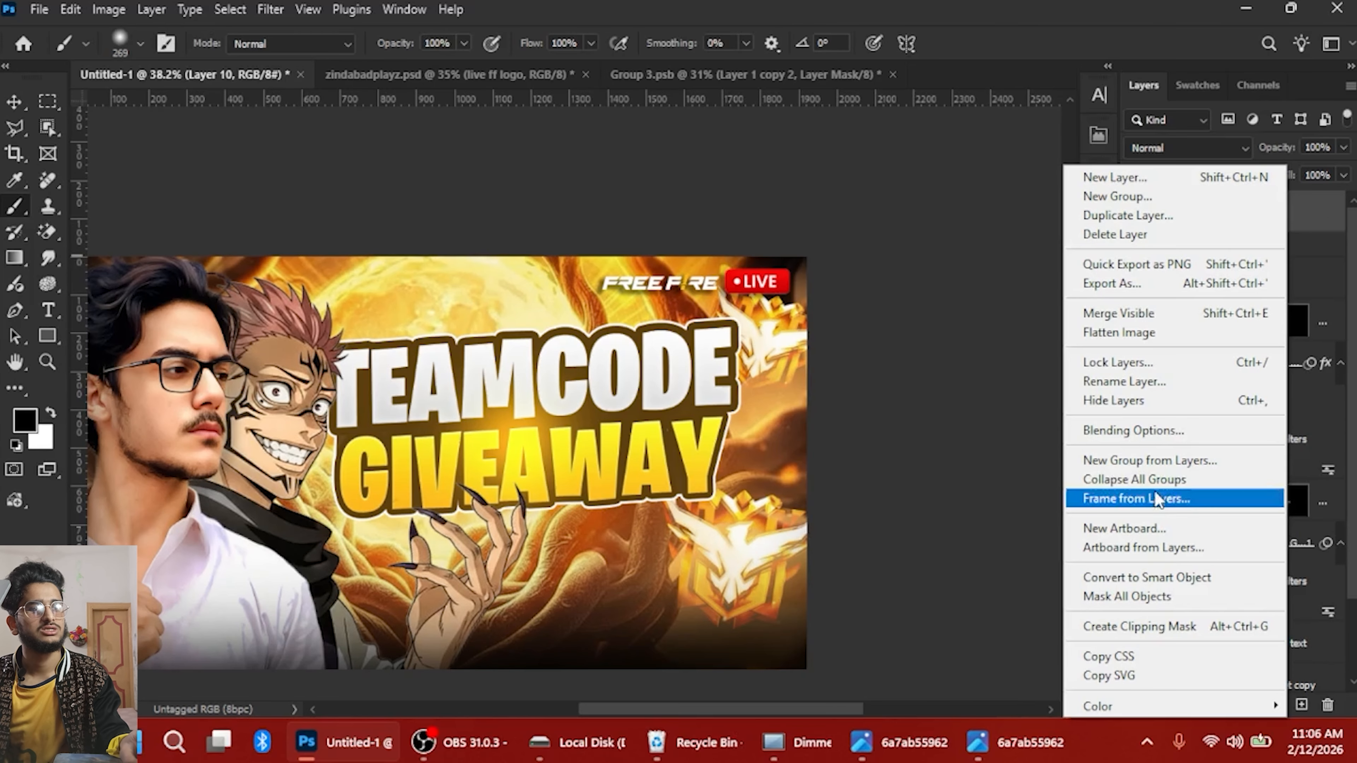
click(1143, 579)
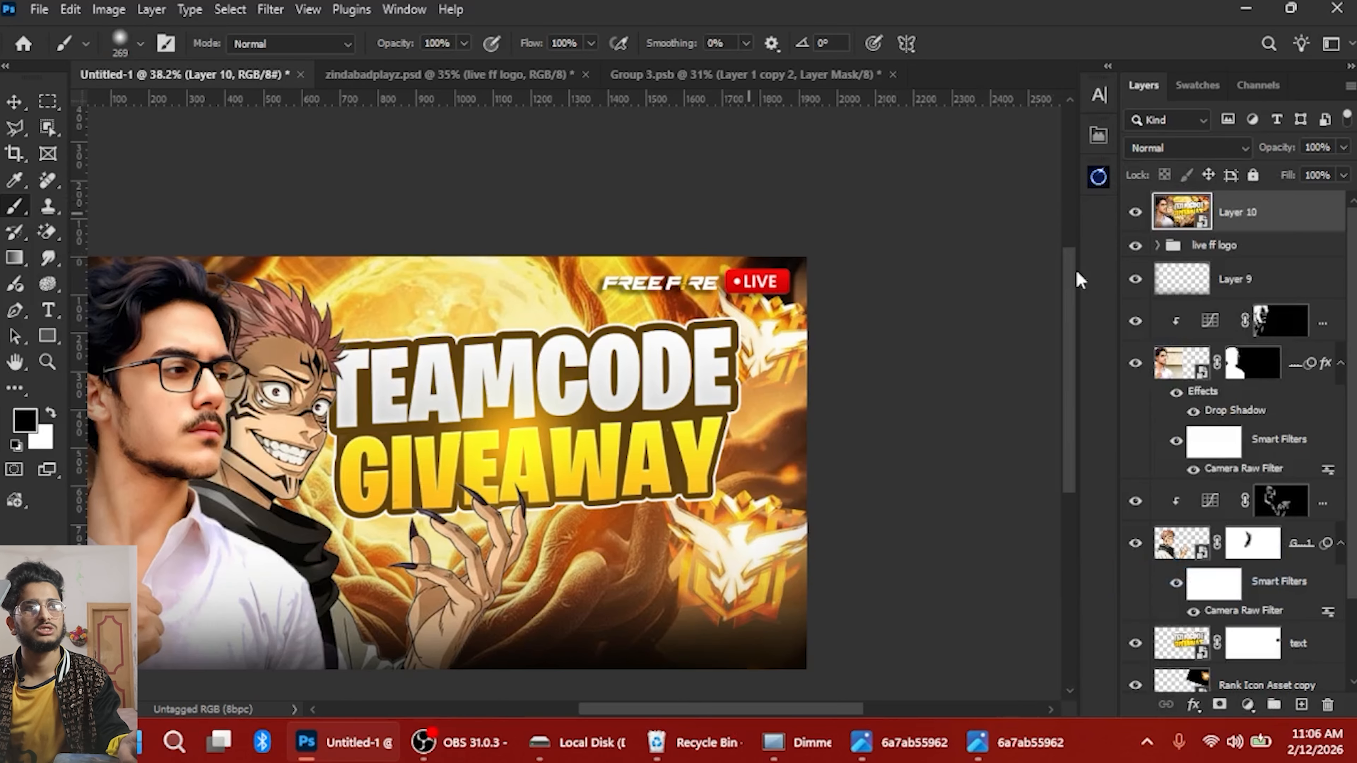
click(1167, 154)
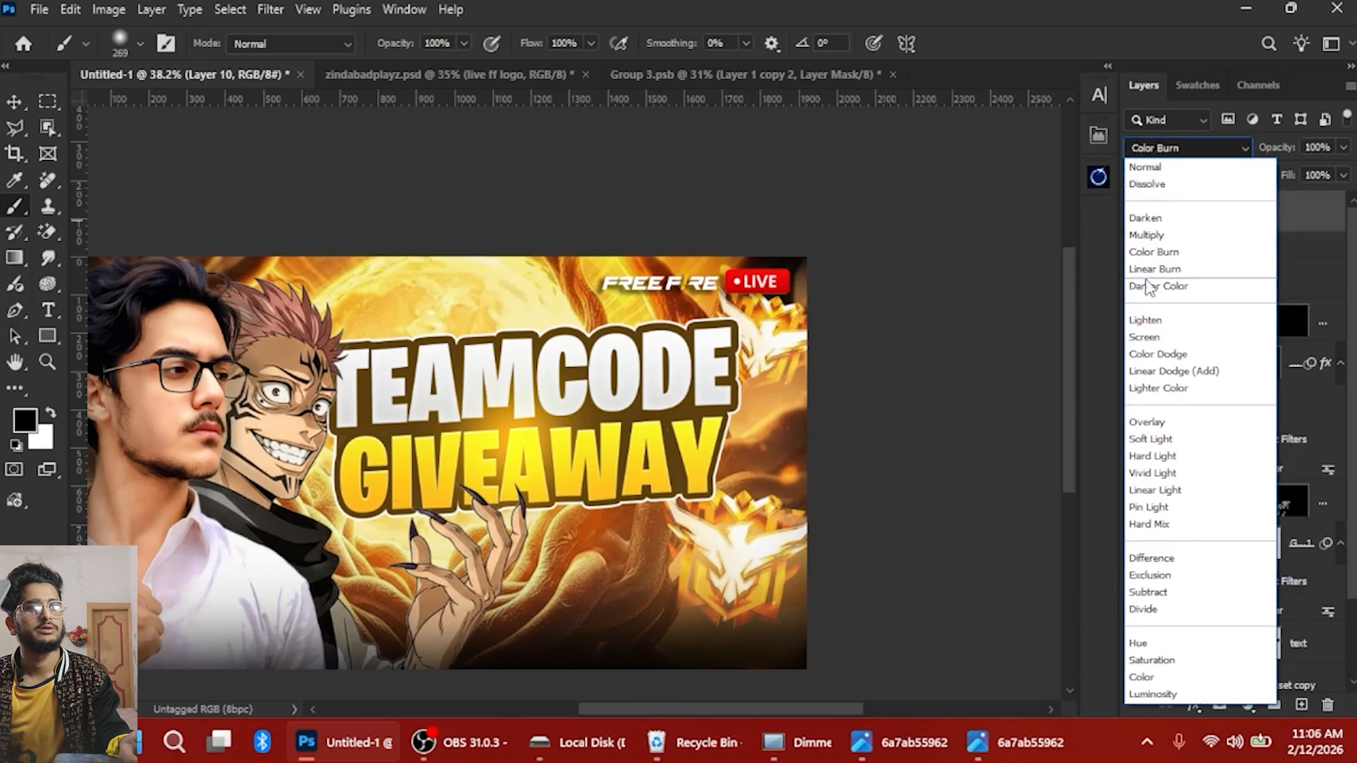
click(1148, 373)
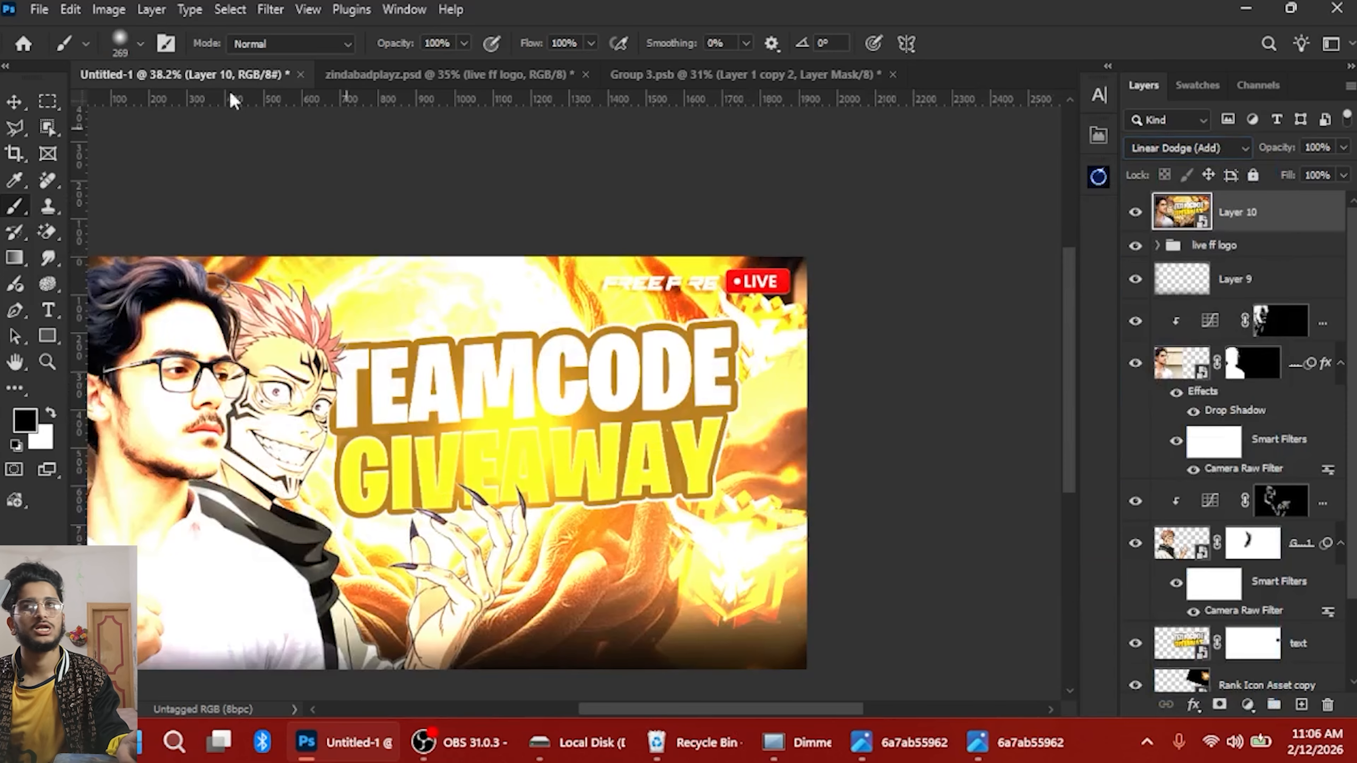
Apply a Gaussian Blur with a radius of 133 pixels to the merged smart object layer
click(269, 11)
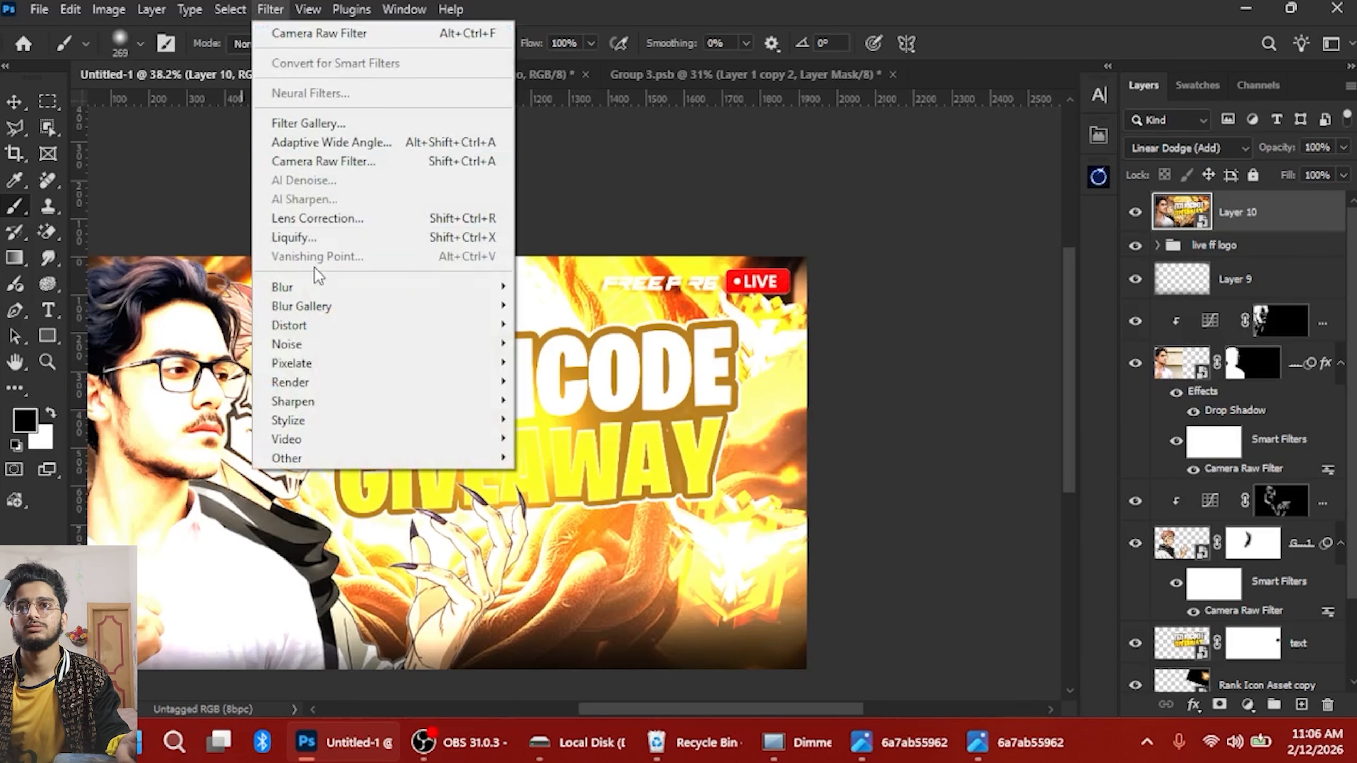
mouse_move(321, 287)
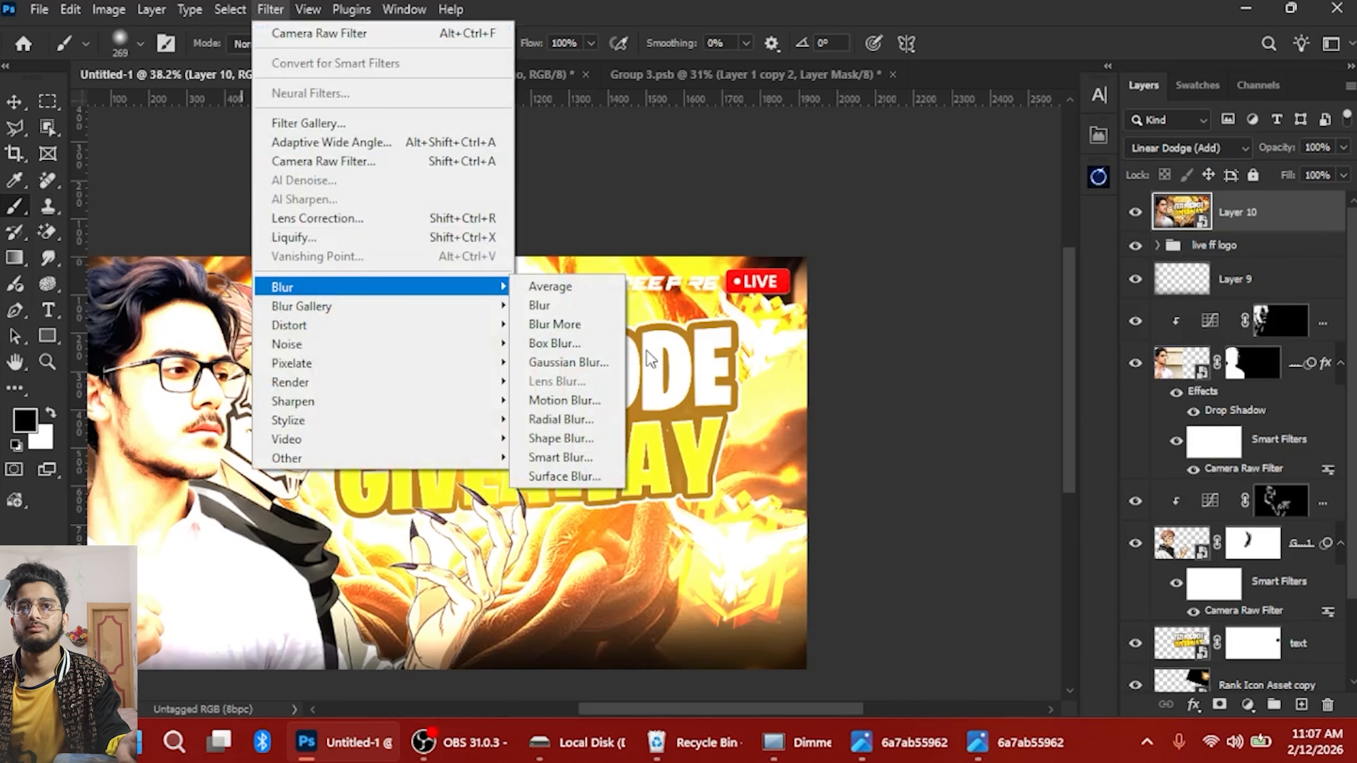
click(568, 363)
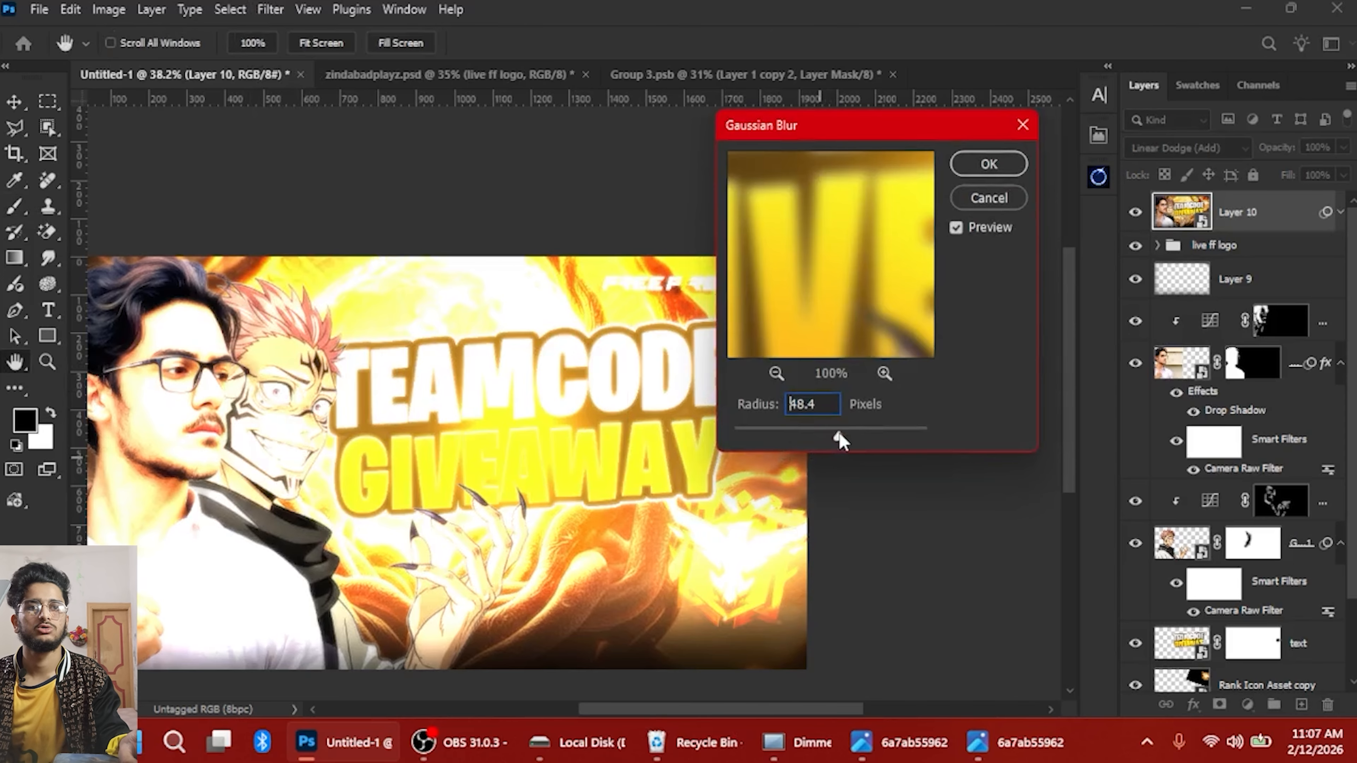
drag(839, 441, 861, 439)
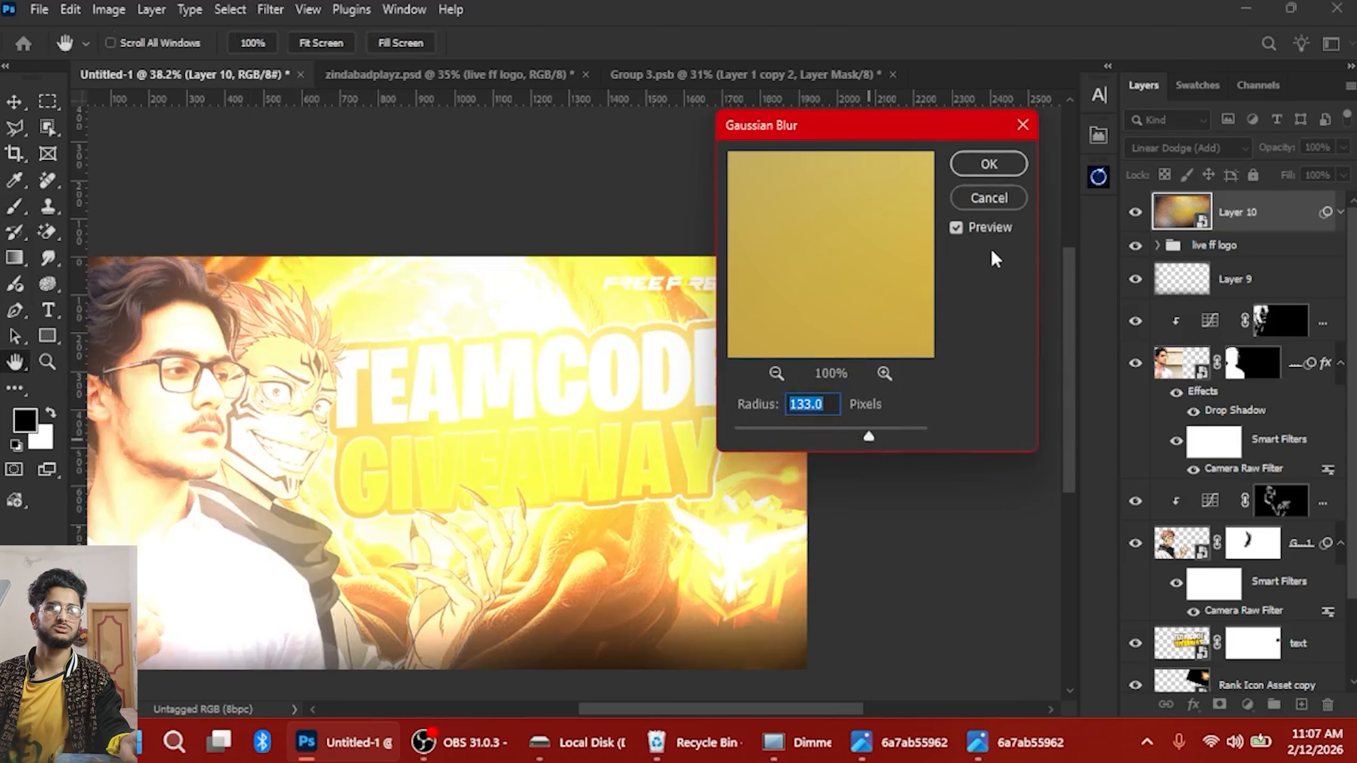
click(966, 174)
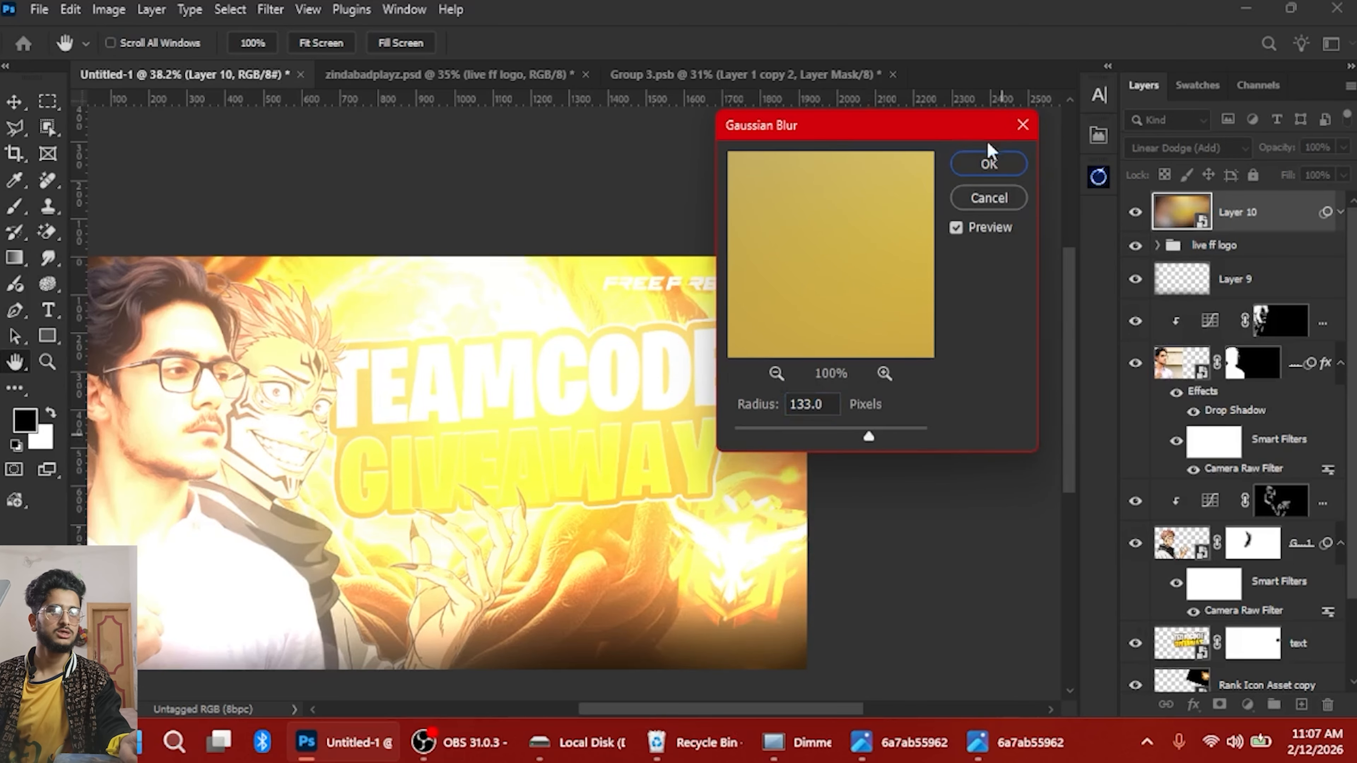
click(988, 164)
Add a black layer mask to the blurred Layer 10 to hide its glow, with the Brush tool active
key(b)
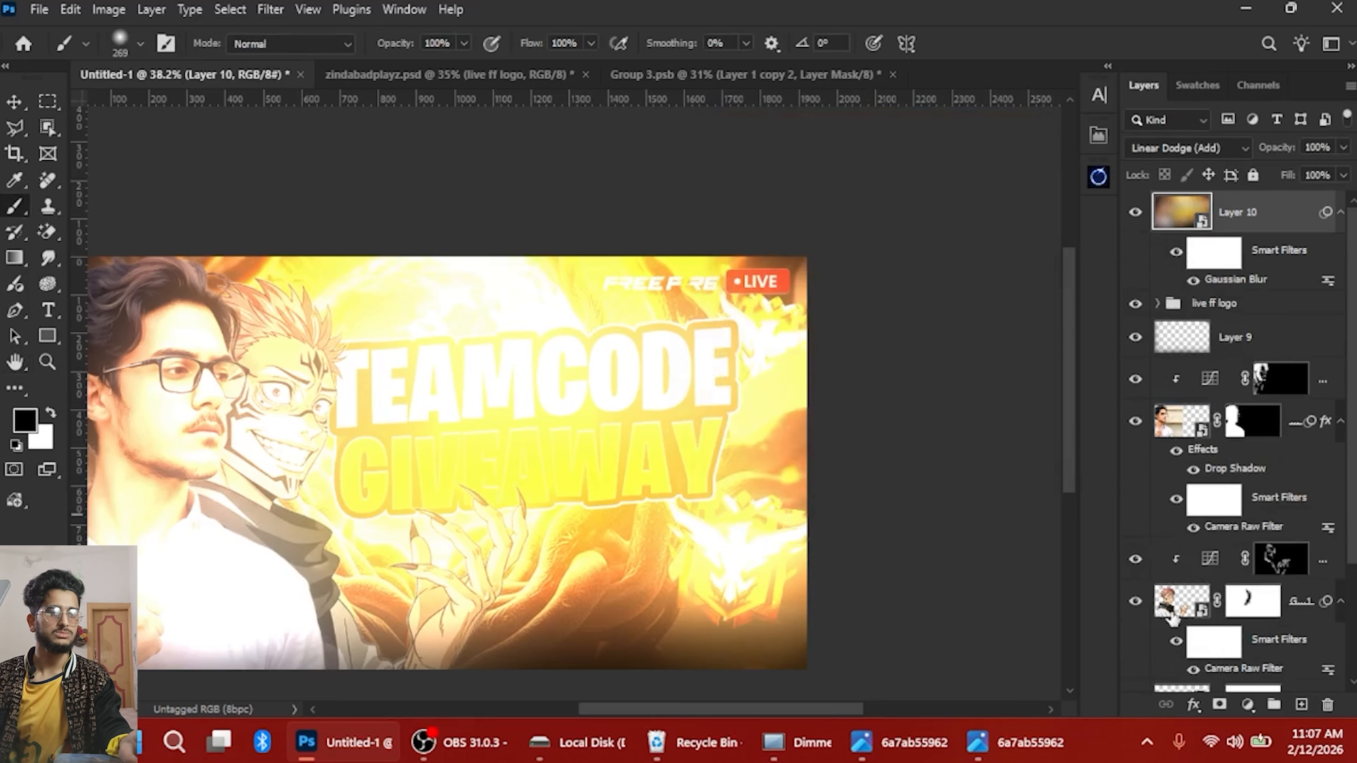
alt+click(1219, 707)
scroll(572, 405, down, 4)
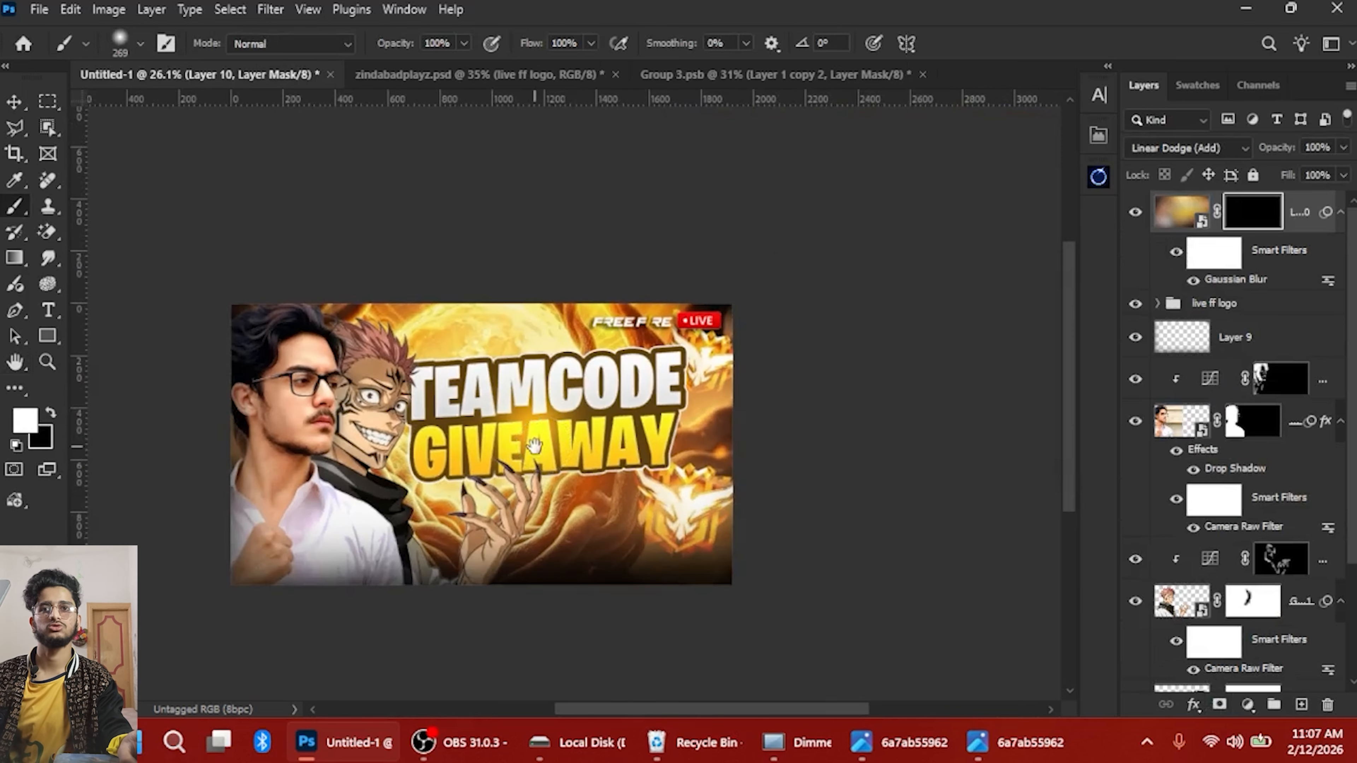
Paint white with a soft brush on Layer 10's mask to reveal the glow over both rank emblems
drag(534, 450, 767, 450)
scroll(801, 394, down, 2)
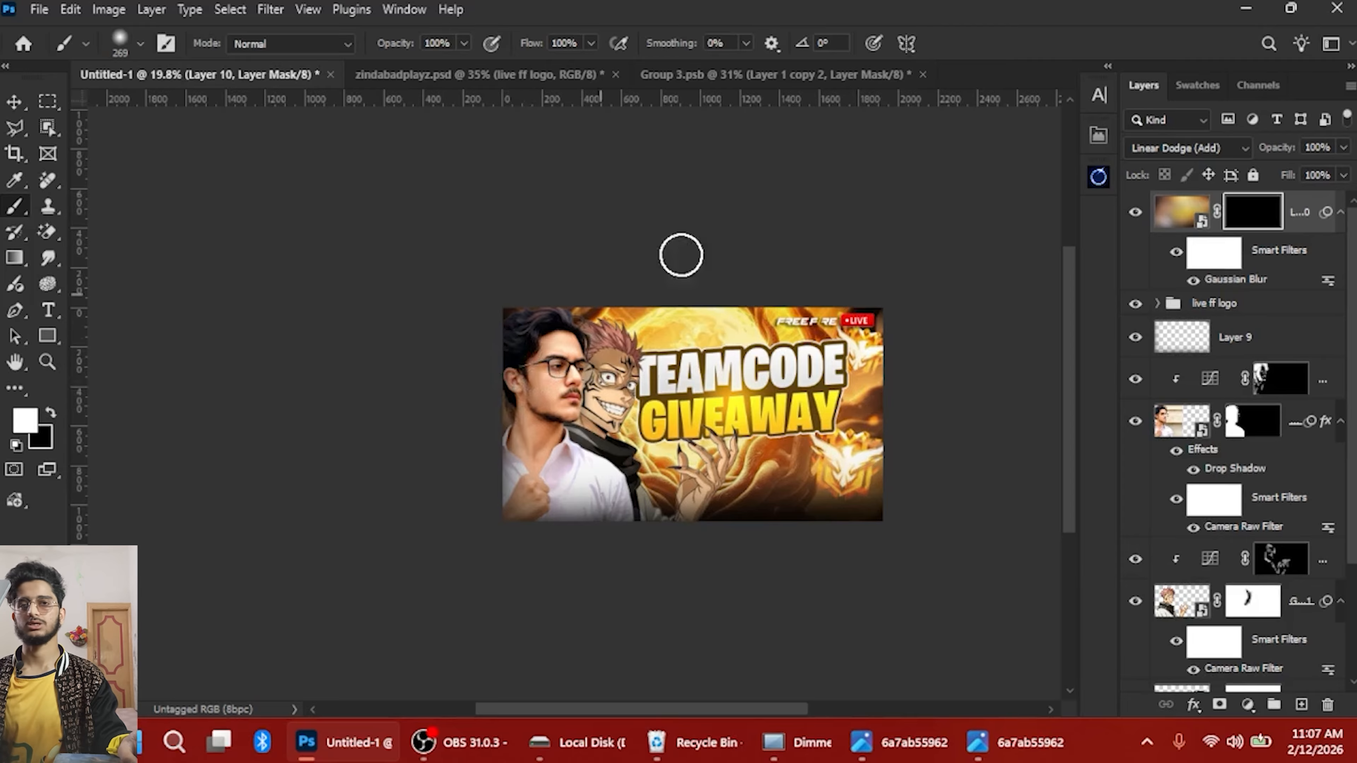
click(681, 380)
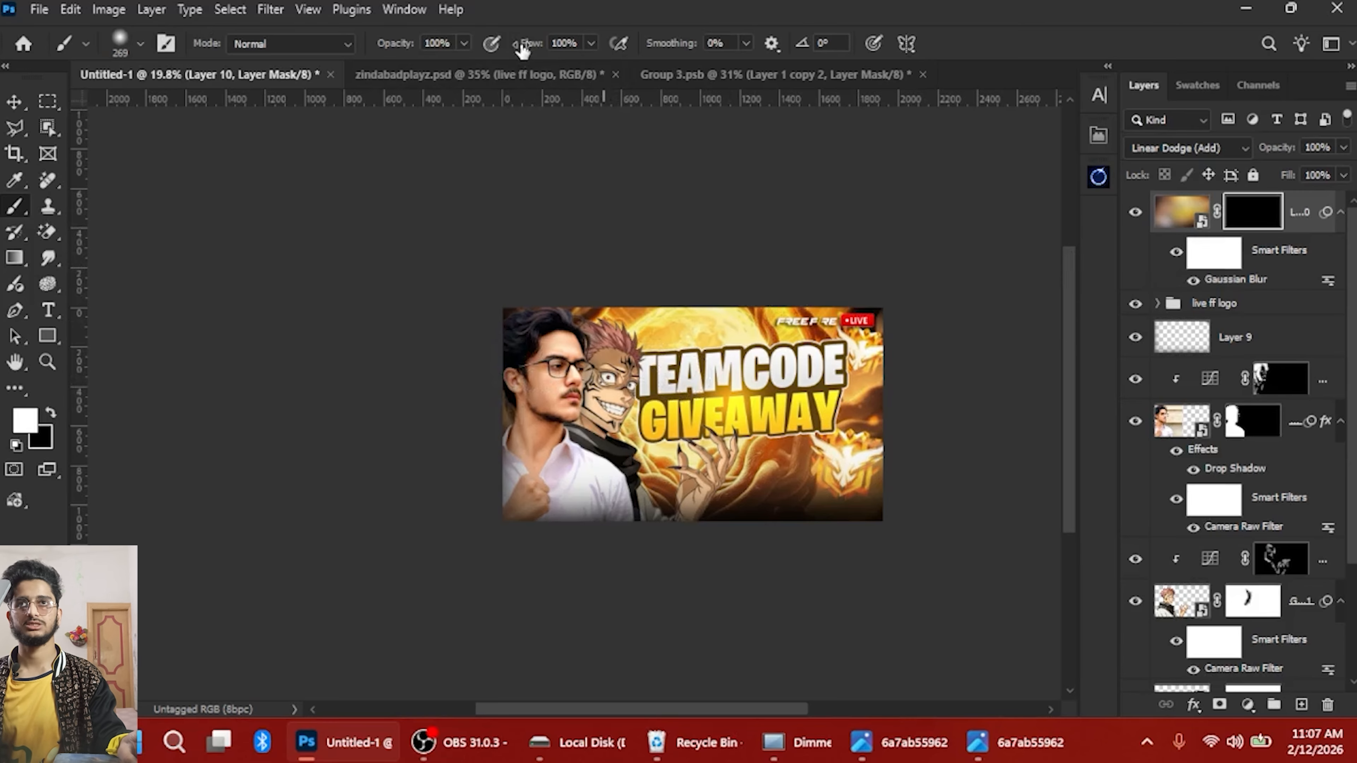
drag(730, 340, 807, 338)
right_click(727, 380)
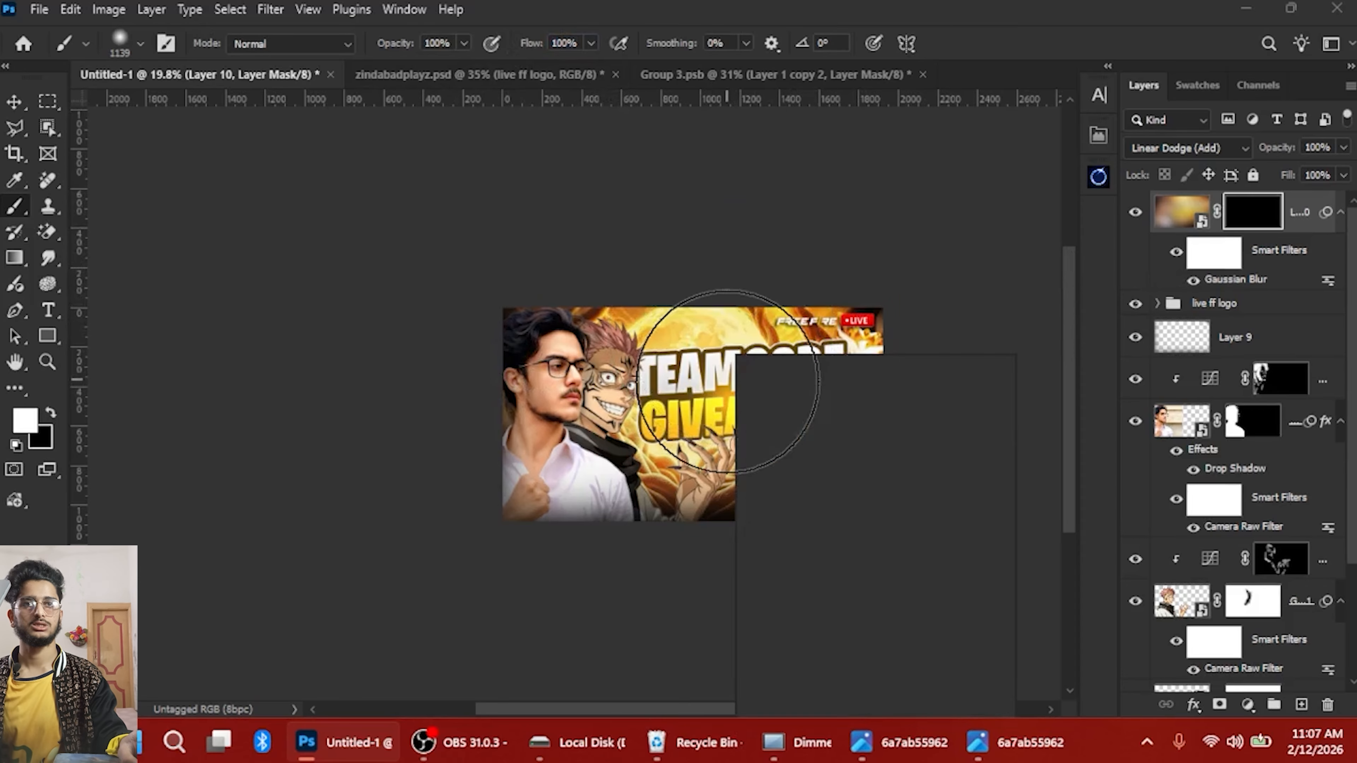
click(663, 273)
scroll(842, 413, up, 7)
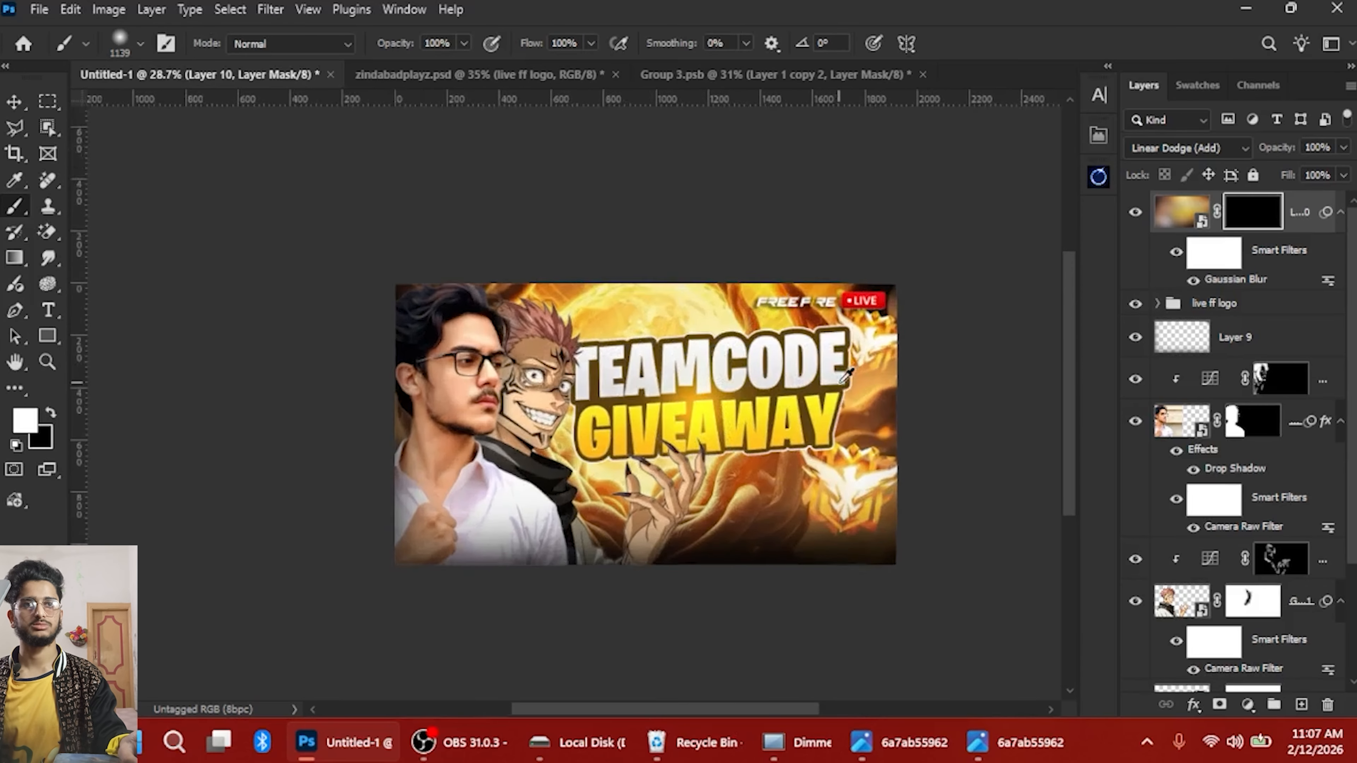
mouse_move(840, 477)
mouse_down()
mouse_move(666, 485)
mouse_move(841, 497)
mouse_up()
click(843, 497)
scroll(860, 321, up, 1)
drag(876, 308, 826, 317)
click(872, 324)
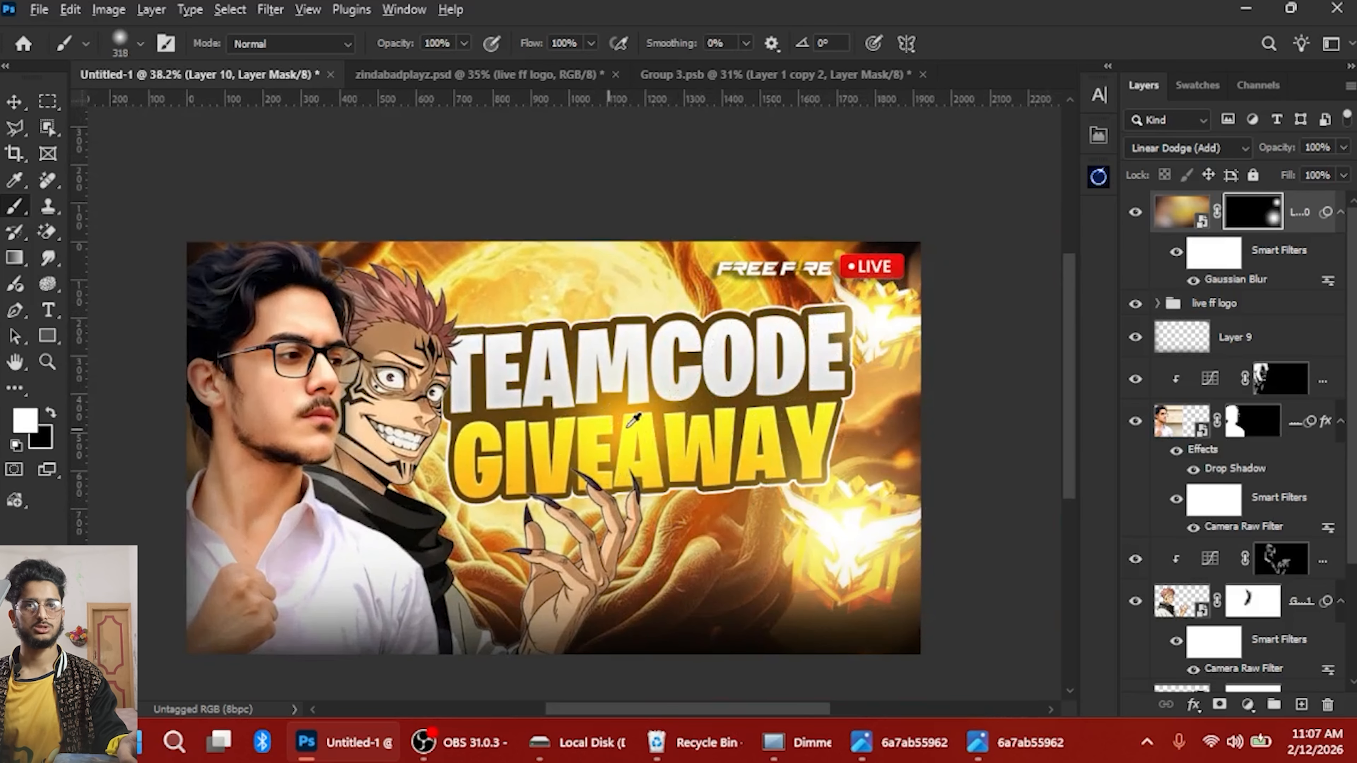
click(623, 411)
key(ctrl+z)
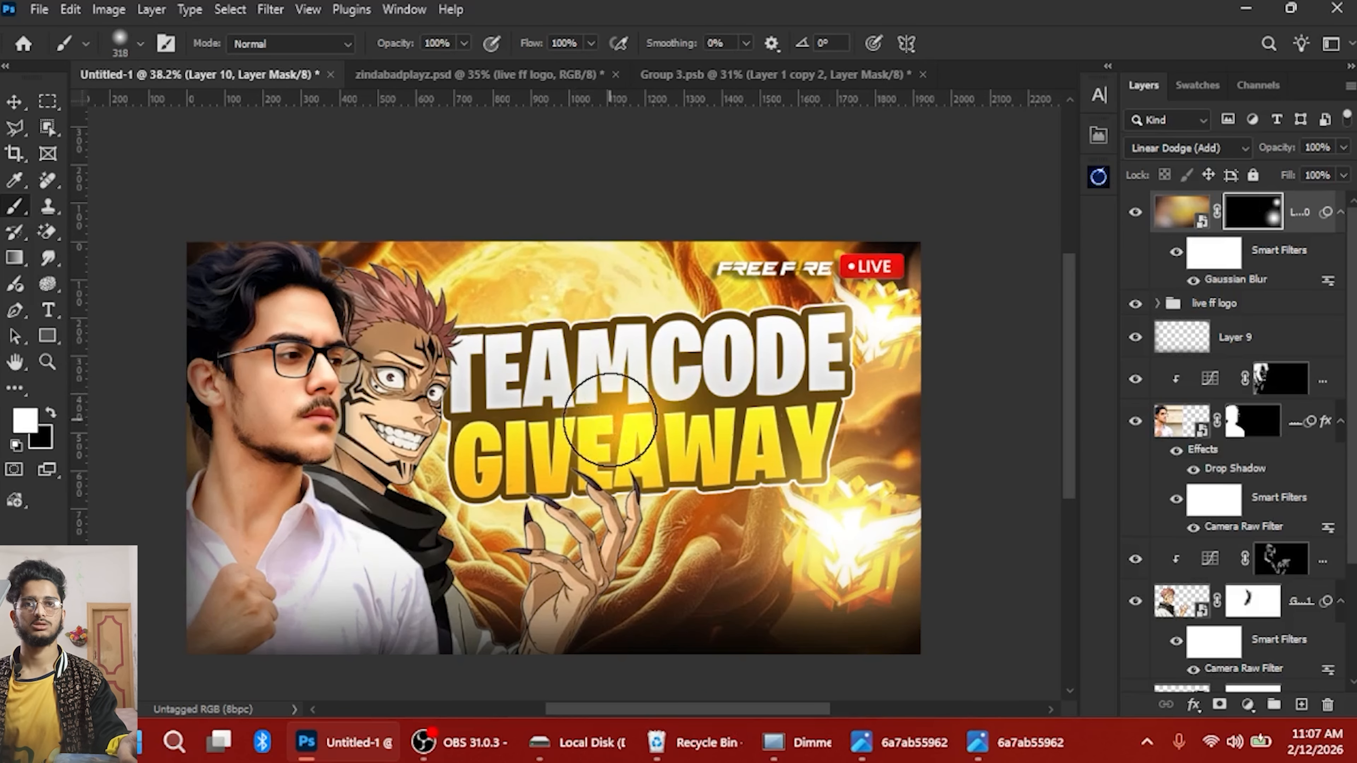
drag(615, 426, 639, 437)
click(630, 419)
key(ctrl+z)
click(615, 427)
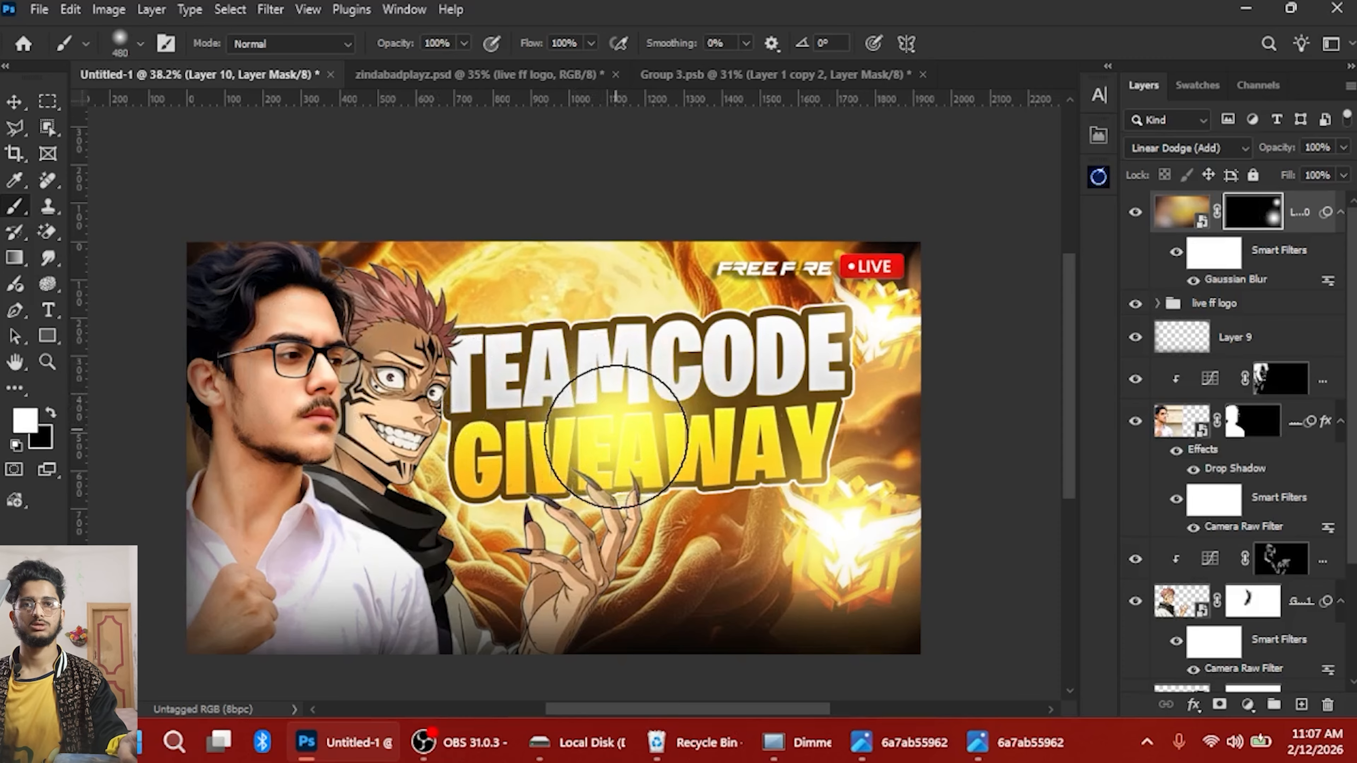
key(ctrl+z)
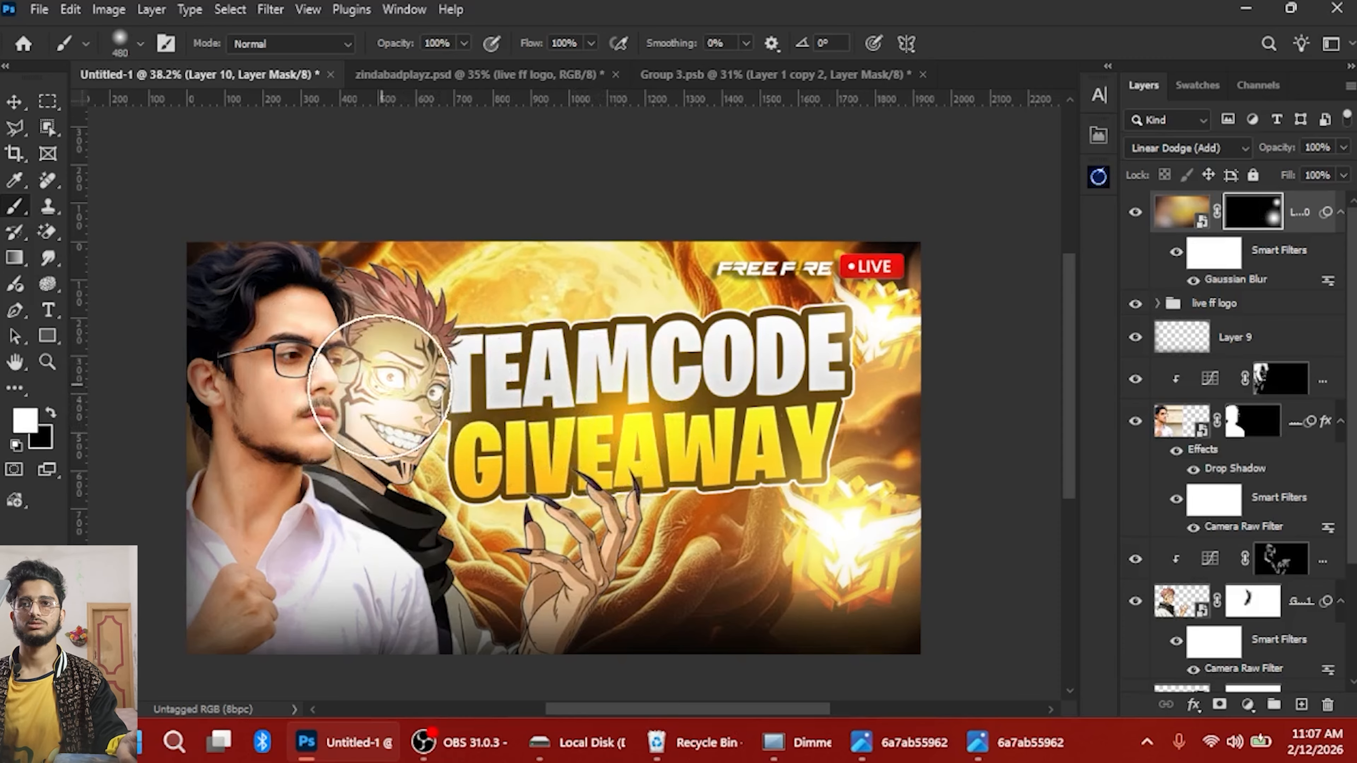
Reveal glow around the two characters' heads with a large soft white brush, then mask it off their faces with a 250 px black brush
mouse_move(330, 381)
alt+mouse_down()
mouse_move(312, 379)
mouse_move(360, 369)
alt+mouse_up()
click(339, 364)
key(ctrl+z)
click(359, 369)
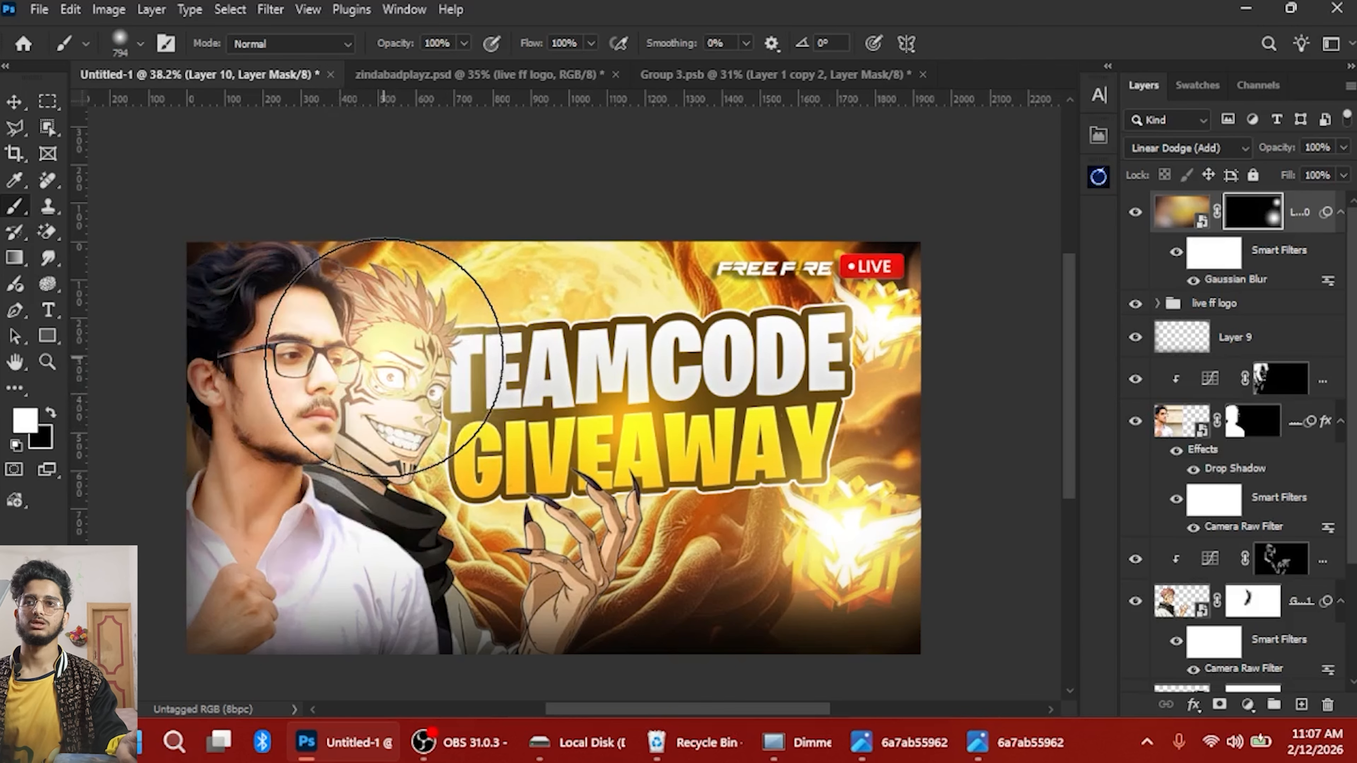
key(x)
mouse_move(479, 311)
alt+mouse_down()
mouse_move(332, 331)
mouse_move(411, 313)
mouse_move(368, 315)
mouse_move(379, 355)
mouse_move(407, 317)
mouse_move(381, 406)
alt+mouse_up()
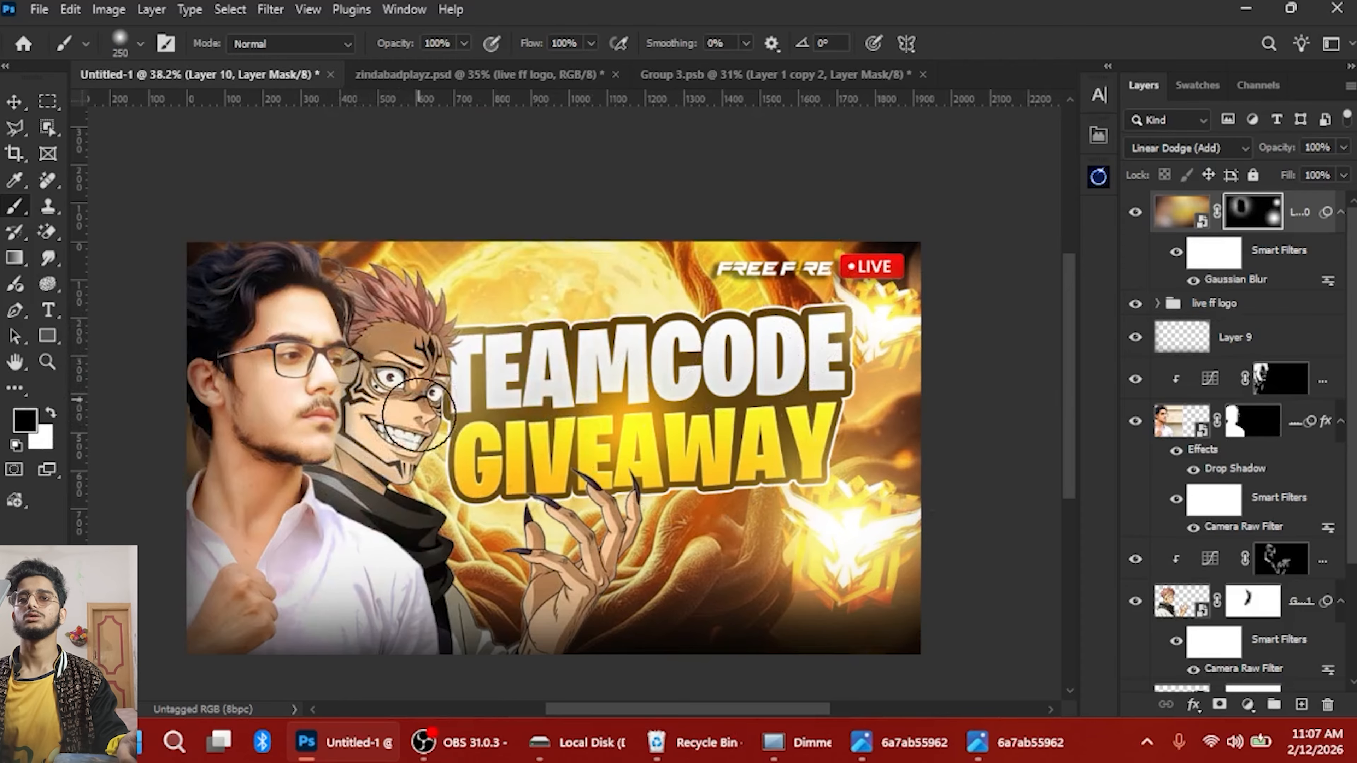
scroll(419, 283, down, 2)
Paint glow onto Layer 10's mask over the start of the TEAMCODE GIVEAWAY title with a 799 px white brush
key(x)
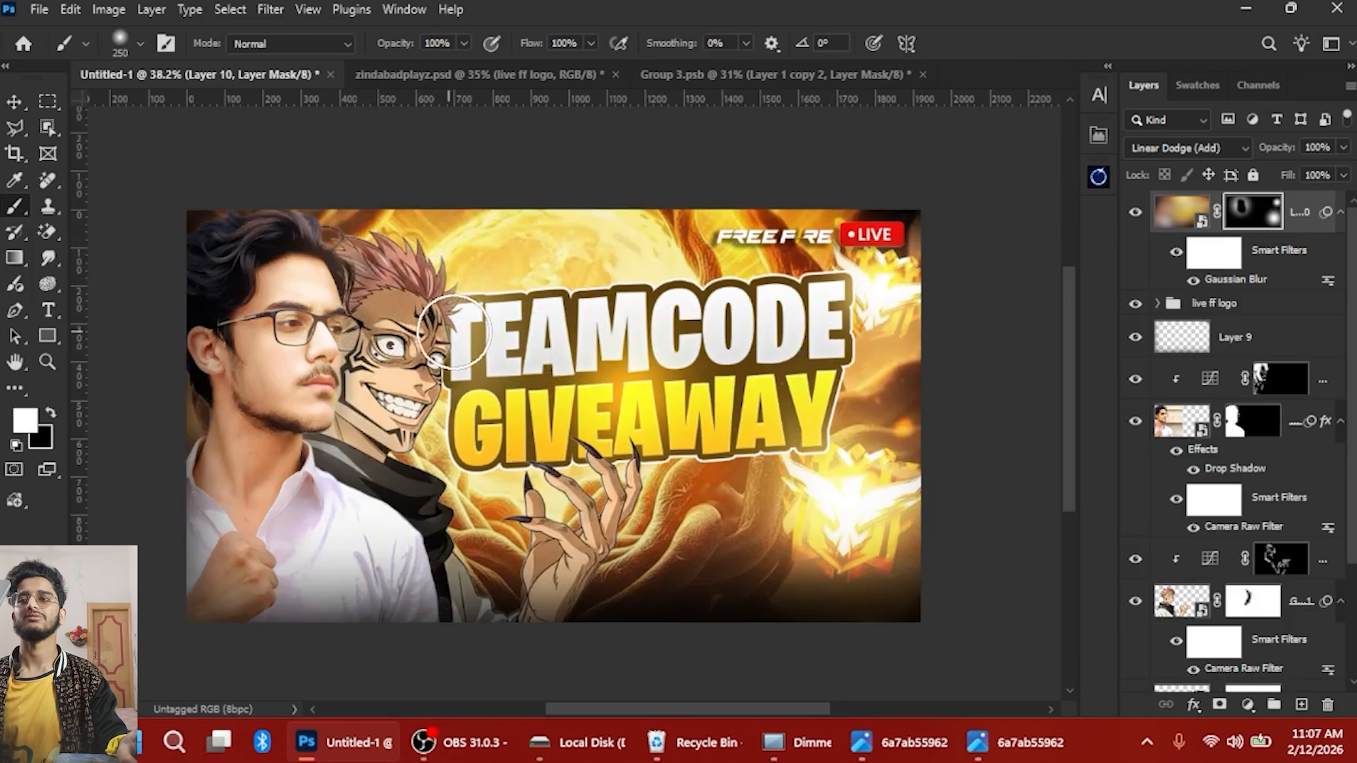
drag(438, 324, 541, 334)
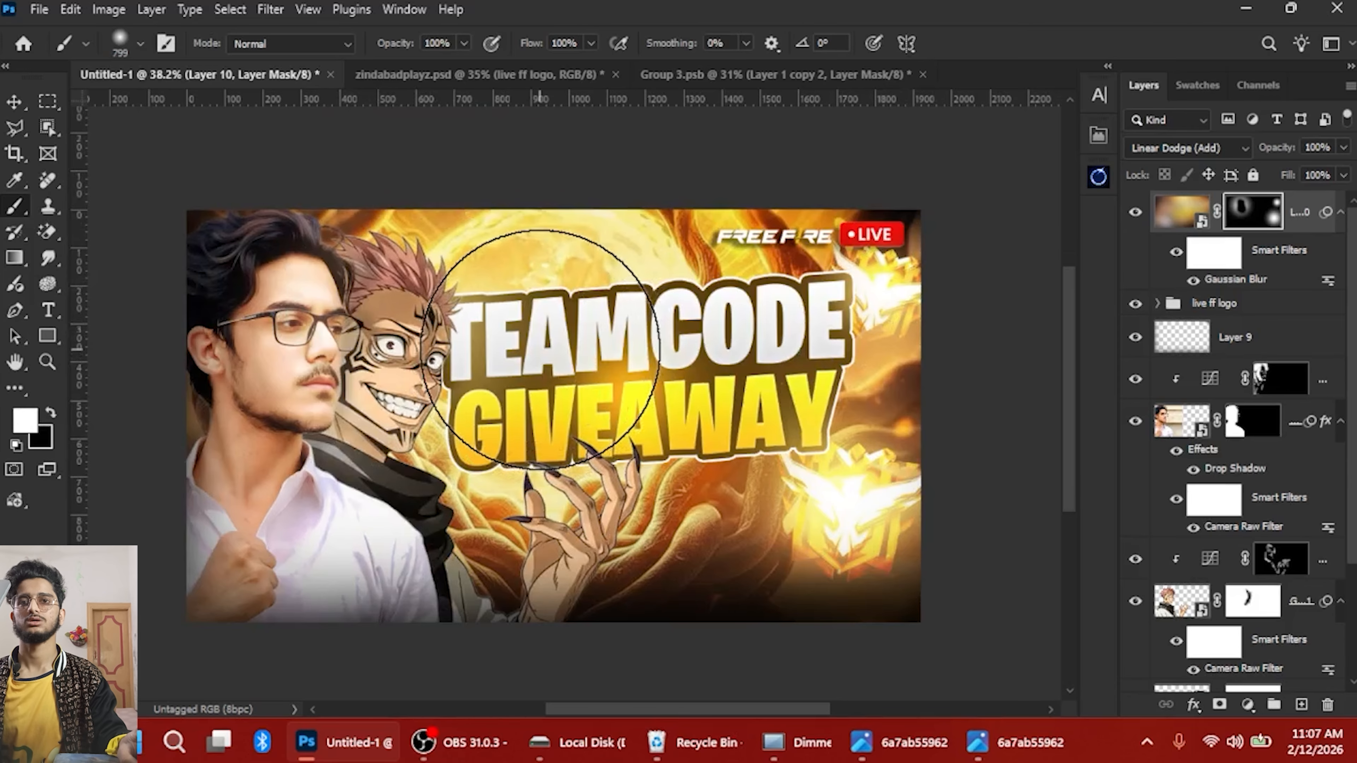
click(542, 350)
key(ctrl+a)
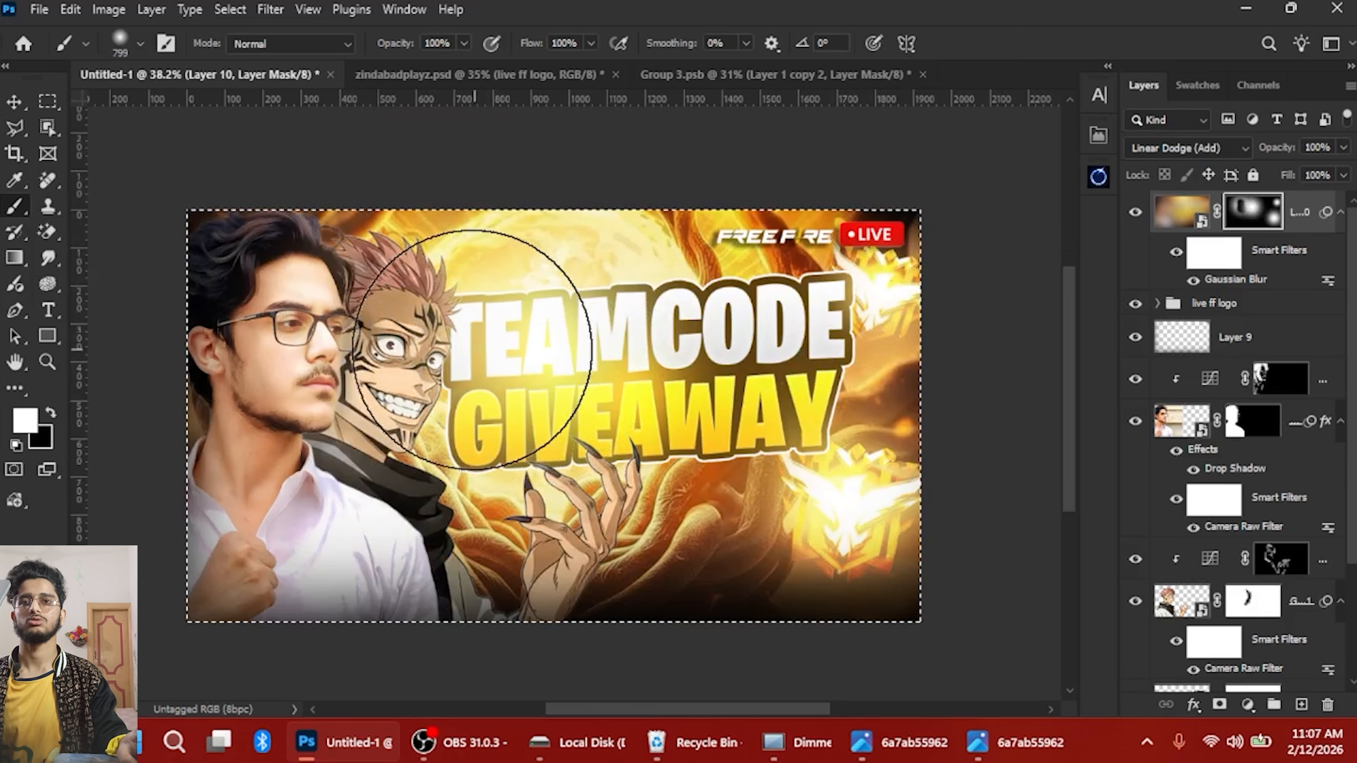
key(ctrl+d)
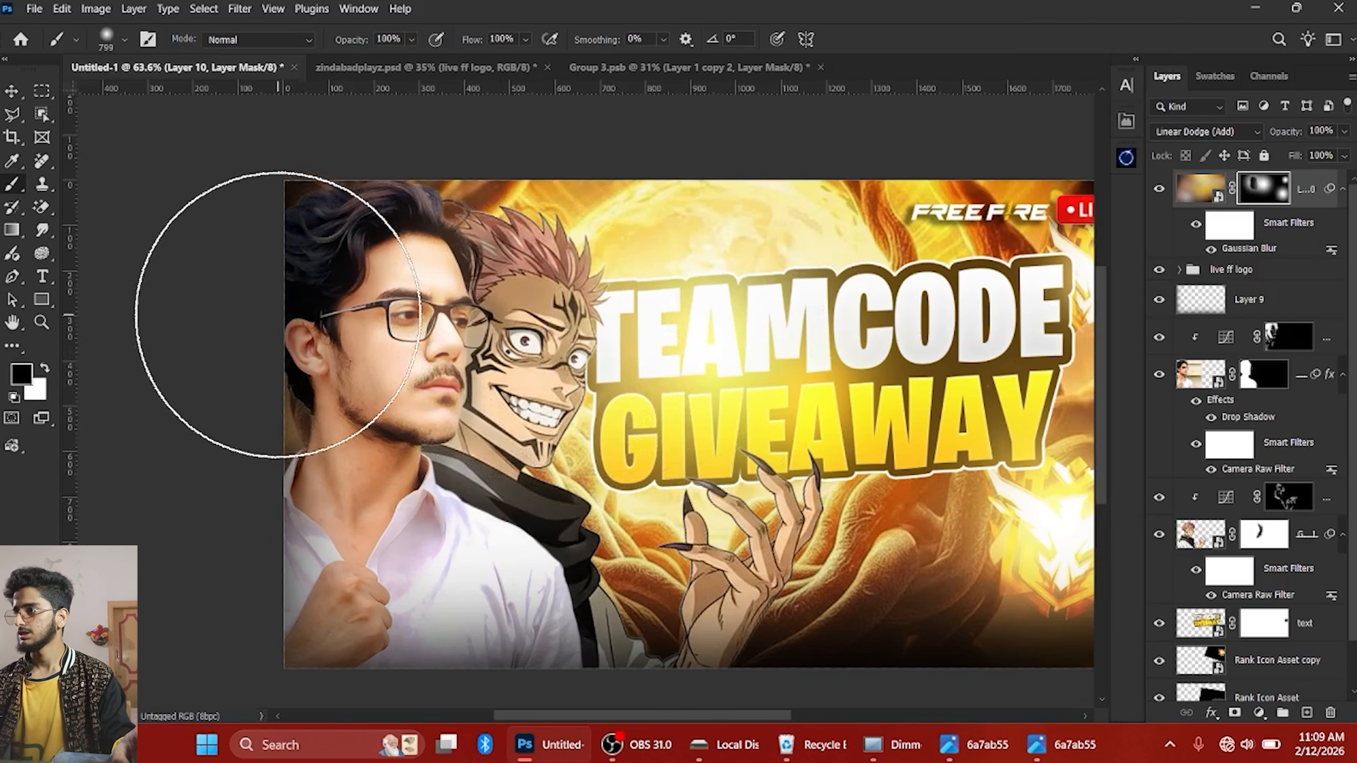
Paint black on the glow layer's mask with a 165 px brush to remove glow from the anime character's face and the title's near edge
drag(463, 321, 345, 322)
scroll(446, 347, up, 4)
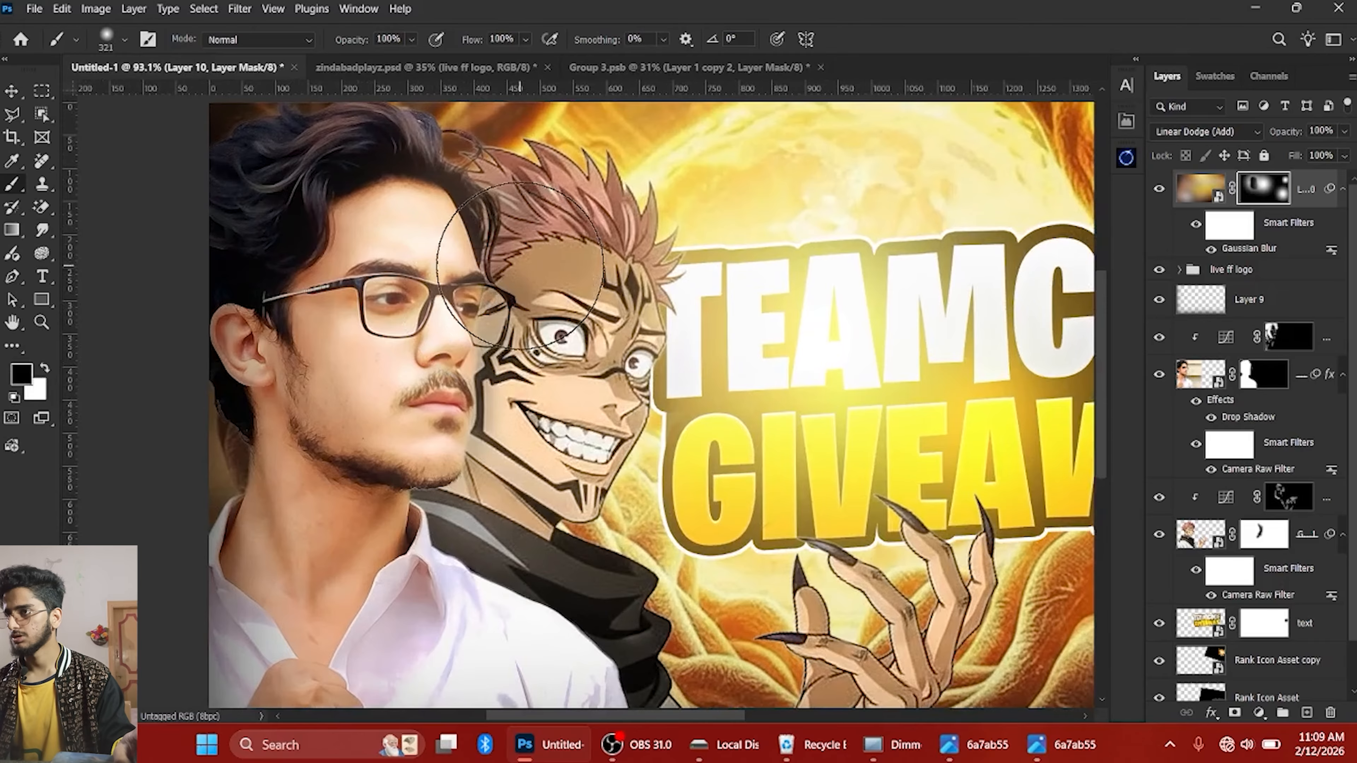
mouse_move(520, 266)
mouse_down()
mouse_move(491, 267)
mouse_move(524, 290)
mouse_up()
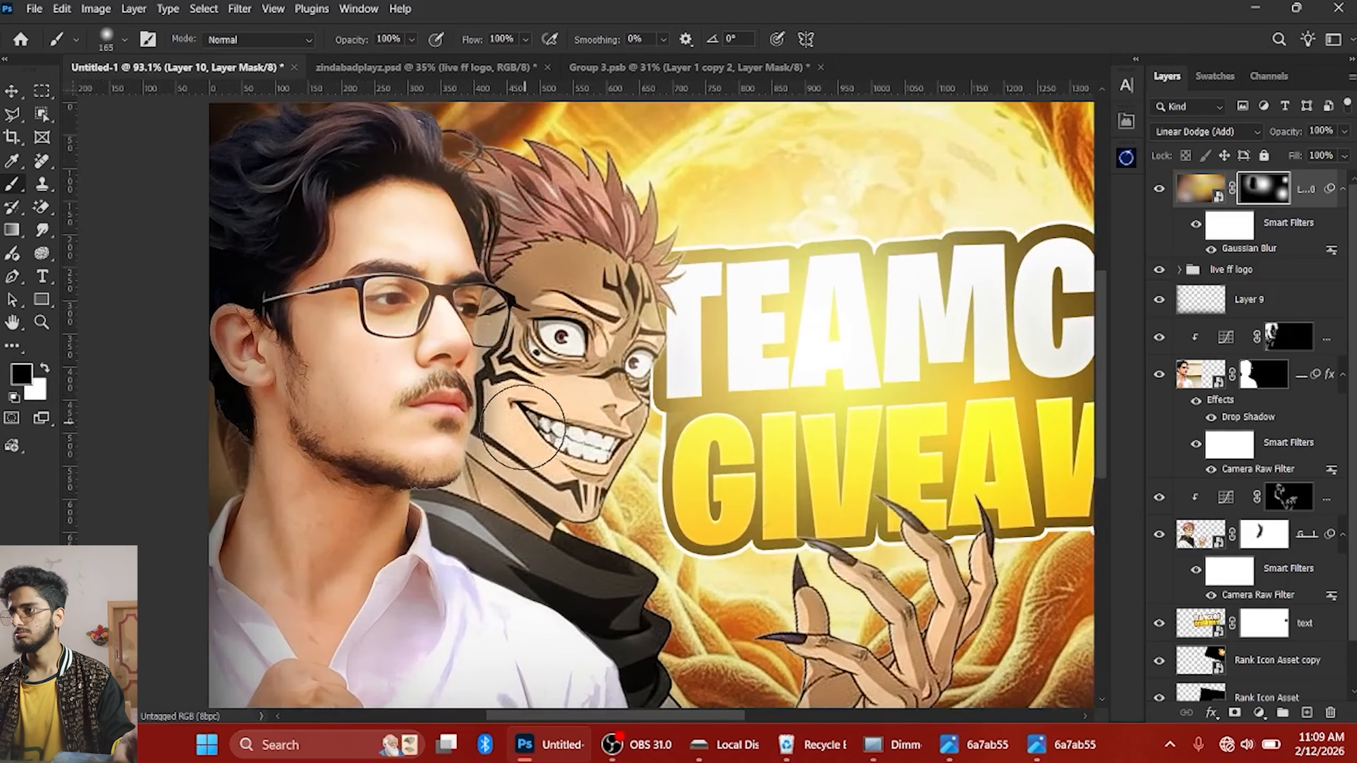
mouse_move(700, 288)
mouse_down()
mouse_move(726, 369)
mouse_move(697, 465)
mouse_up()
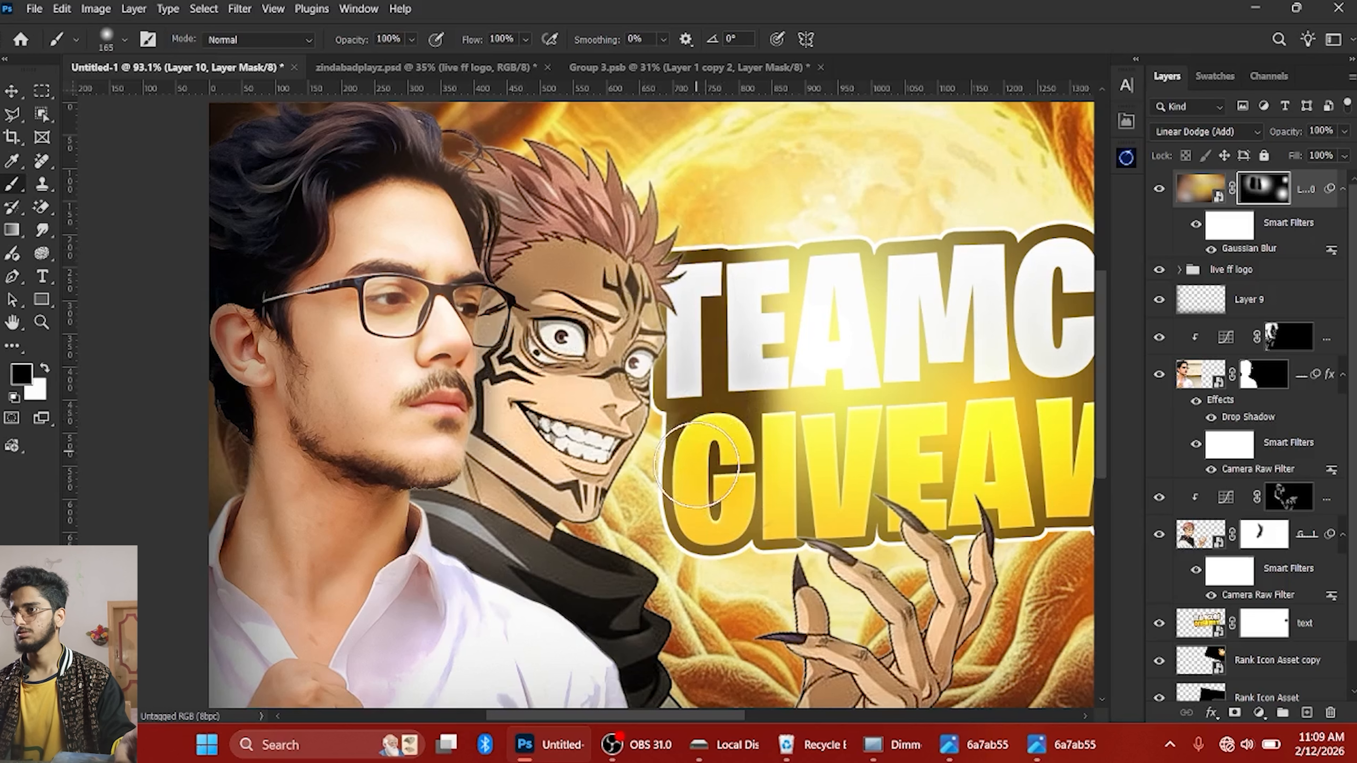
scroll(748, 243, down, 2)
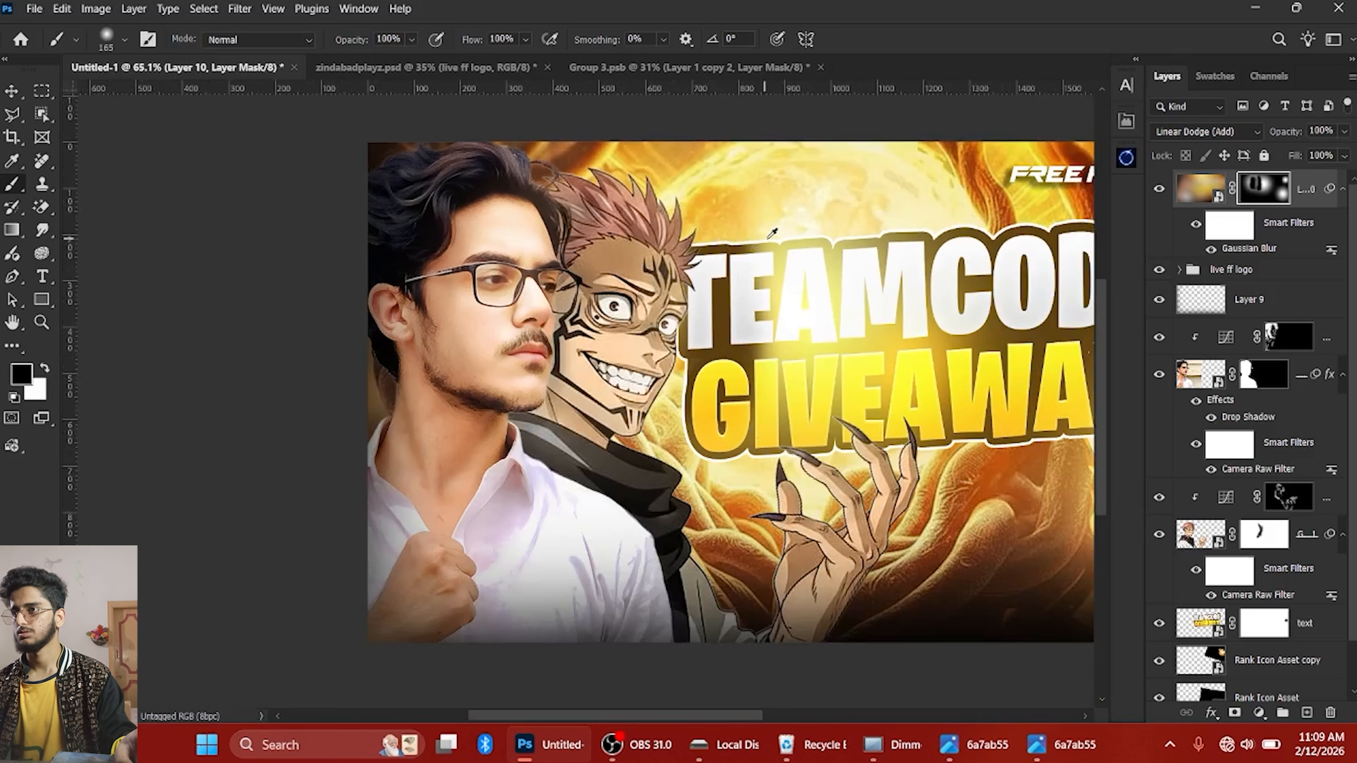
scroll(765, 241, down, 2)
drag(757, 258, 785, 259)
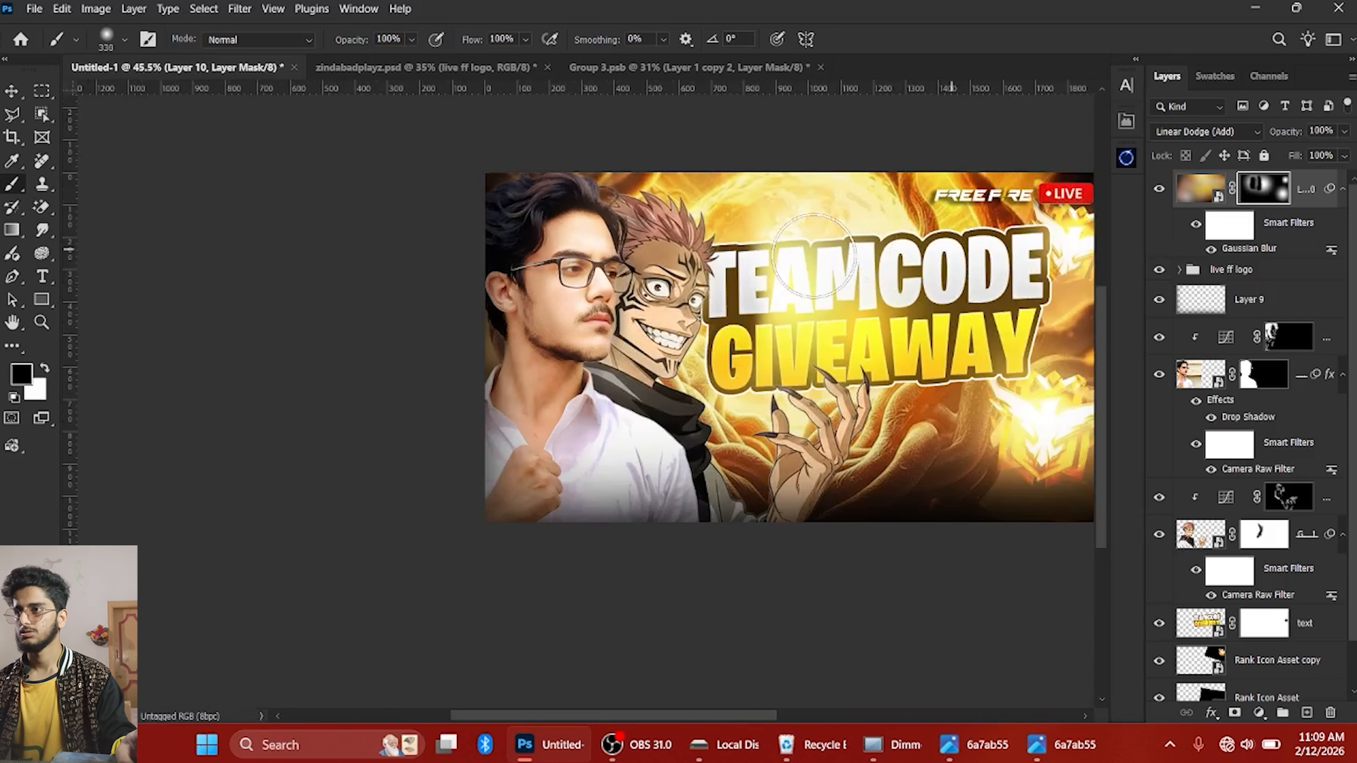
Set the fill of the Linear Dodge glow layer to 50%
scroll(813, 256, up, 2)
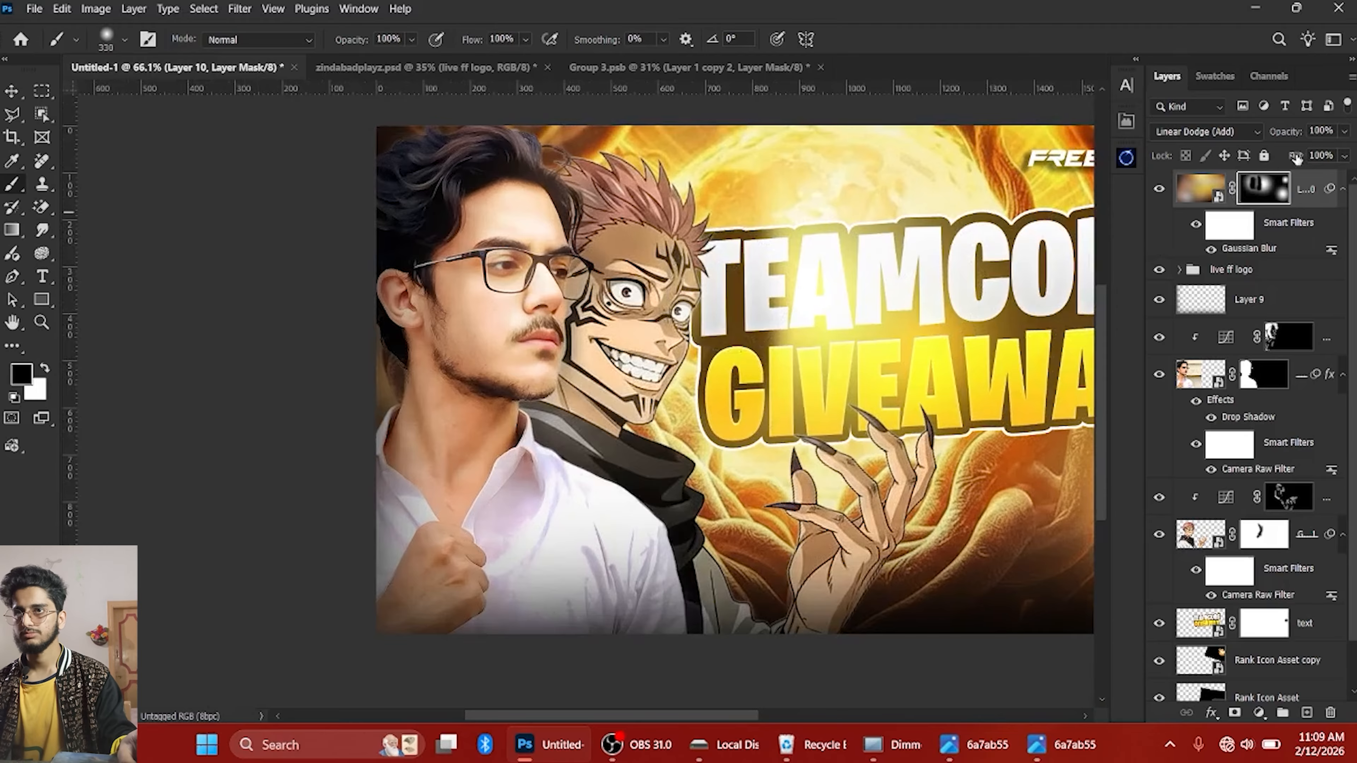
drag(1269, 163, 1268, 164)
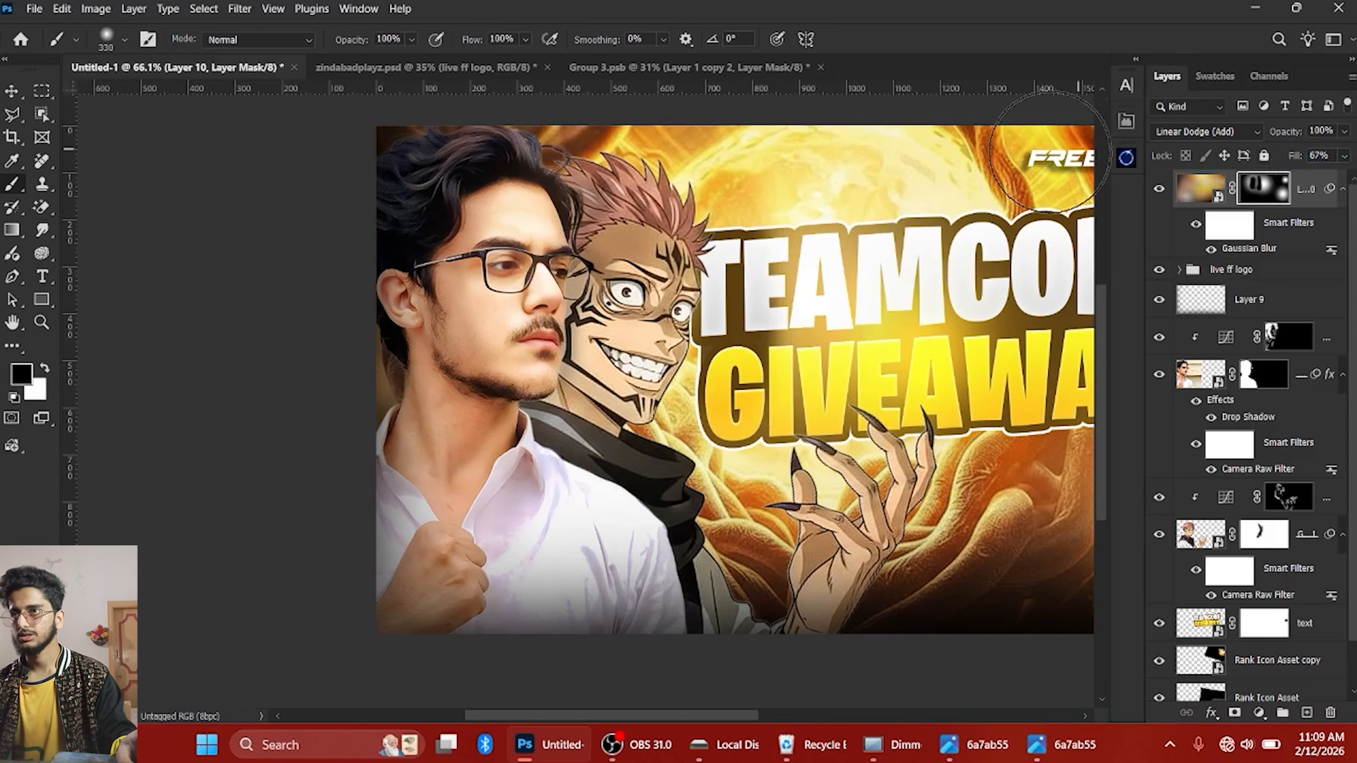
scroll(989, 186, down, 2)
drag(875, 295, 734, 300)
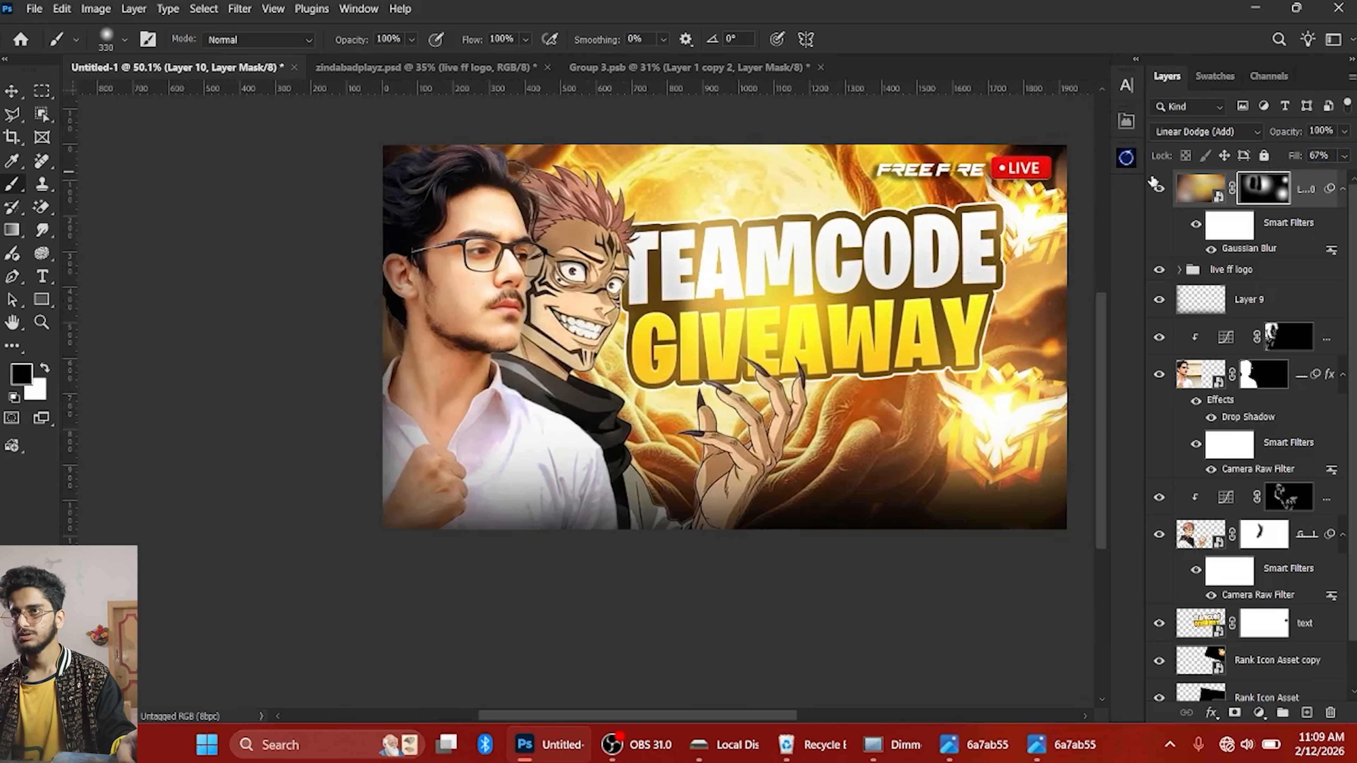
click(1159, 189)
click(1159, 188)
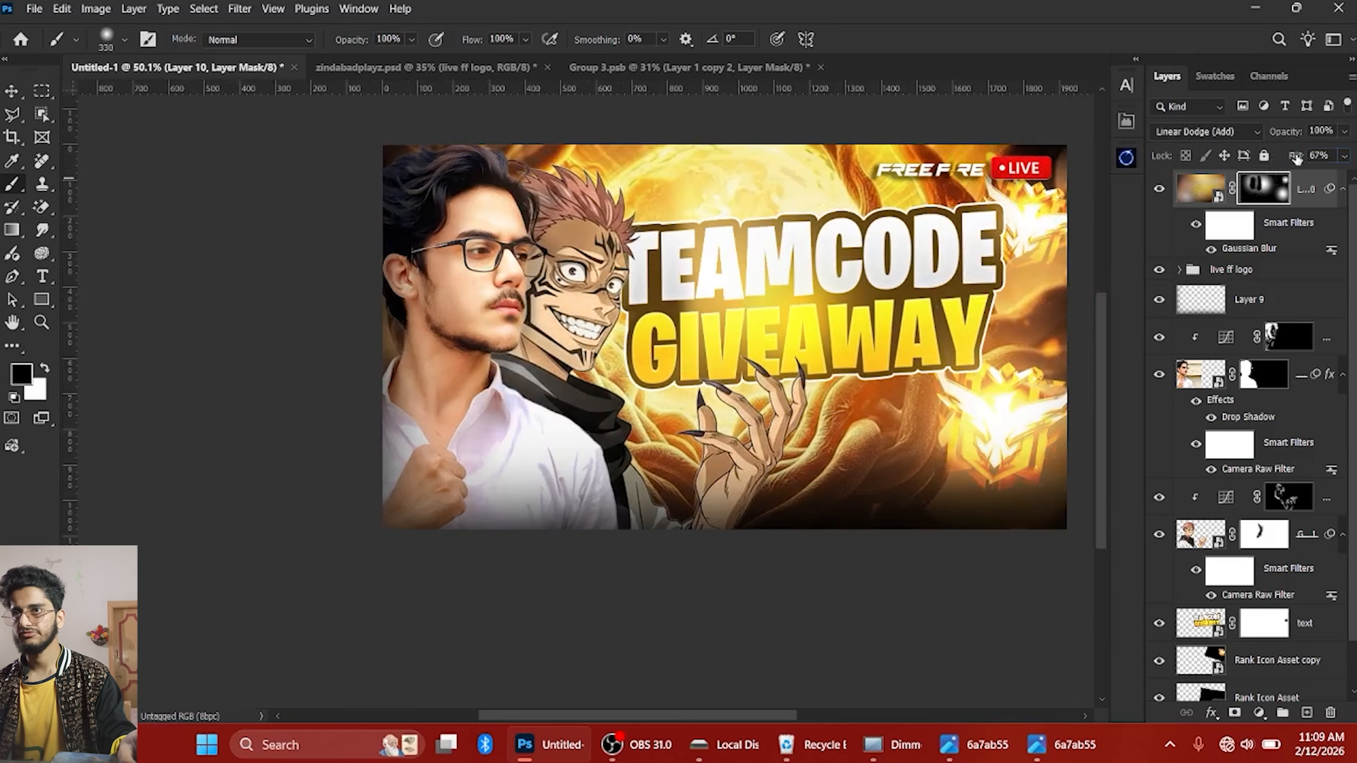
drag(1297, 158, 1280, 160)
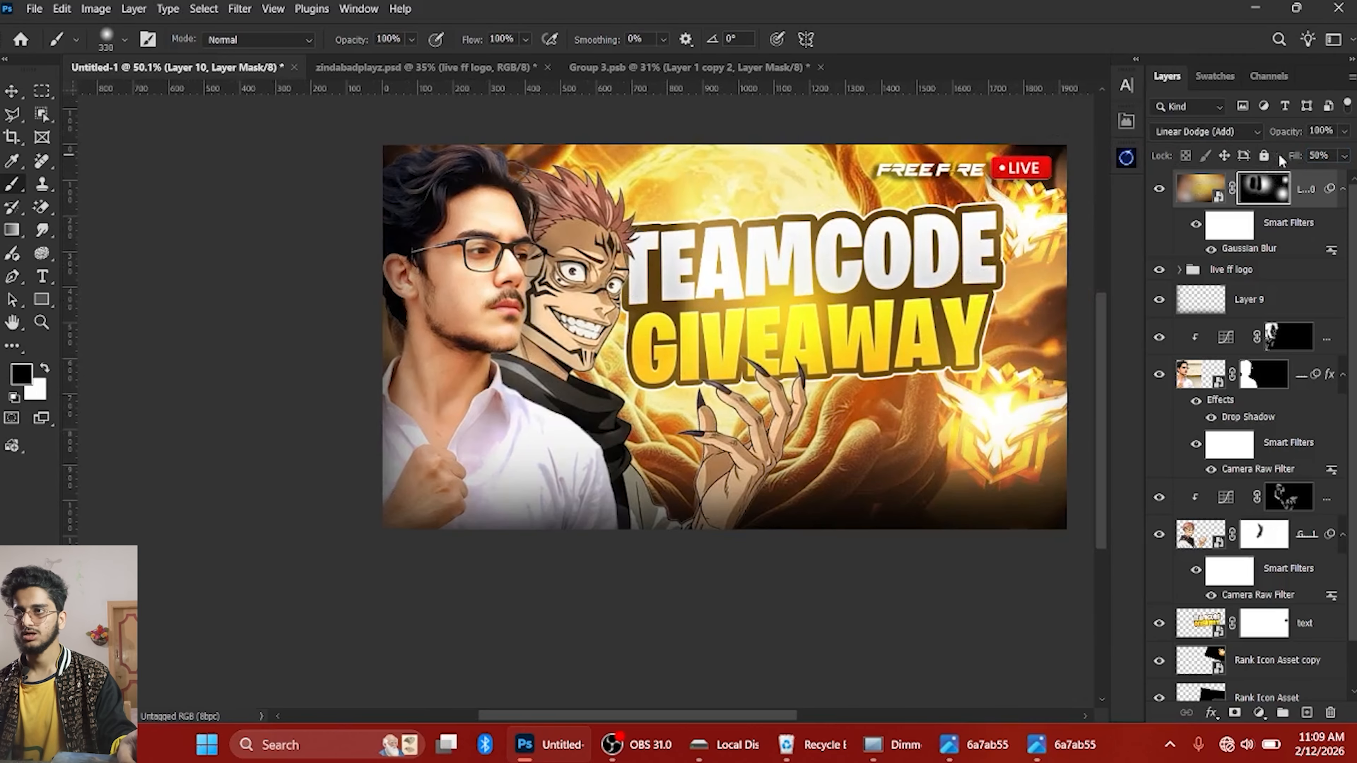
Compare the thumbnail with and without the glow layer by switching its visibility repeatedly, at close and wide zoom
click(1159, 189)
click(1159, 188)
click(1159, 188)
click(1159, 188)
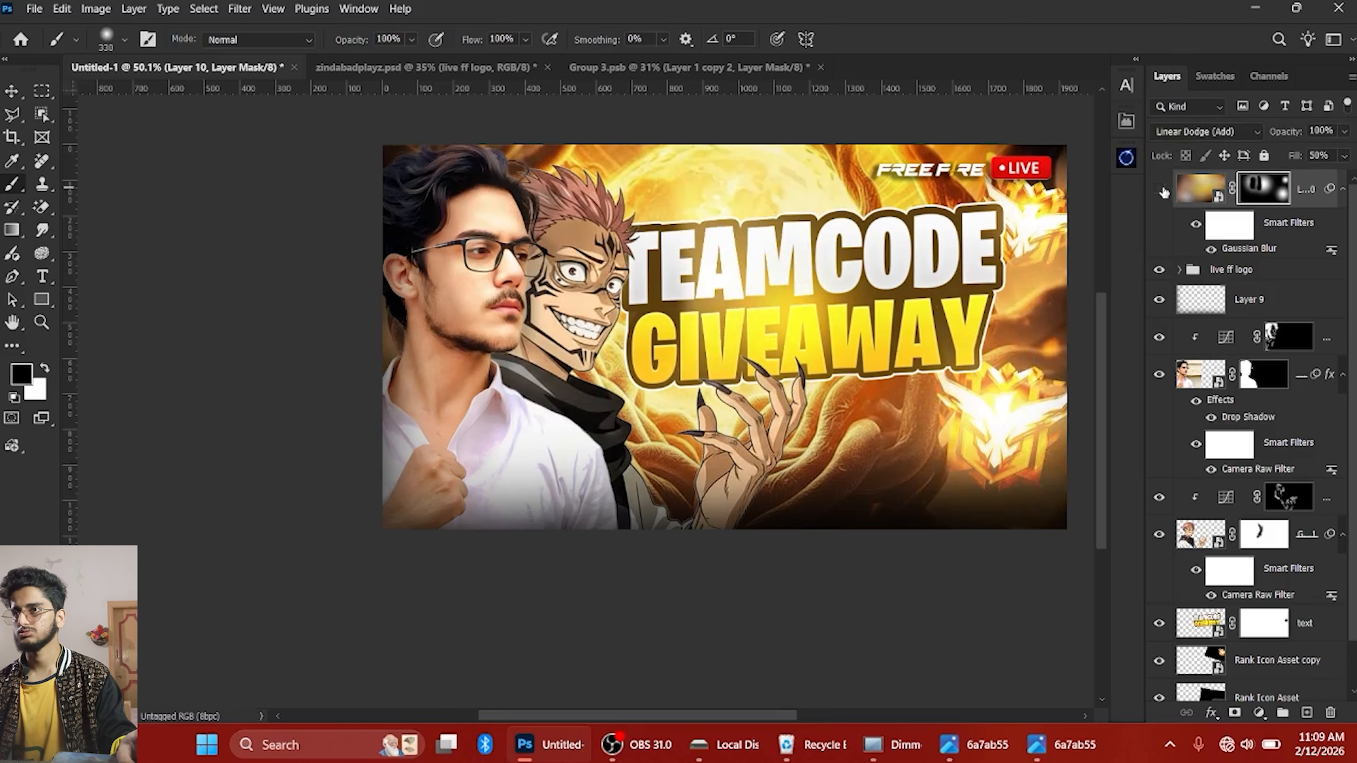
click(1161, 188)
click(1159, 189)
click(1159, 189)
click(1160, 189)
click(1160, 189)
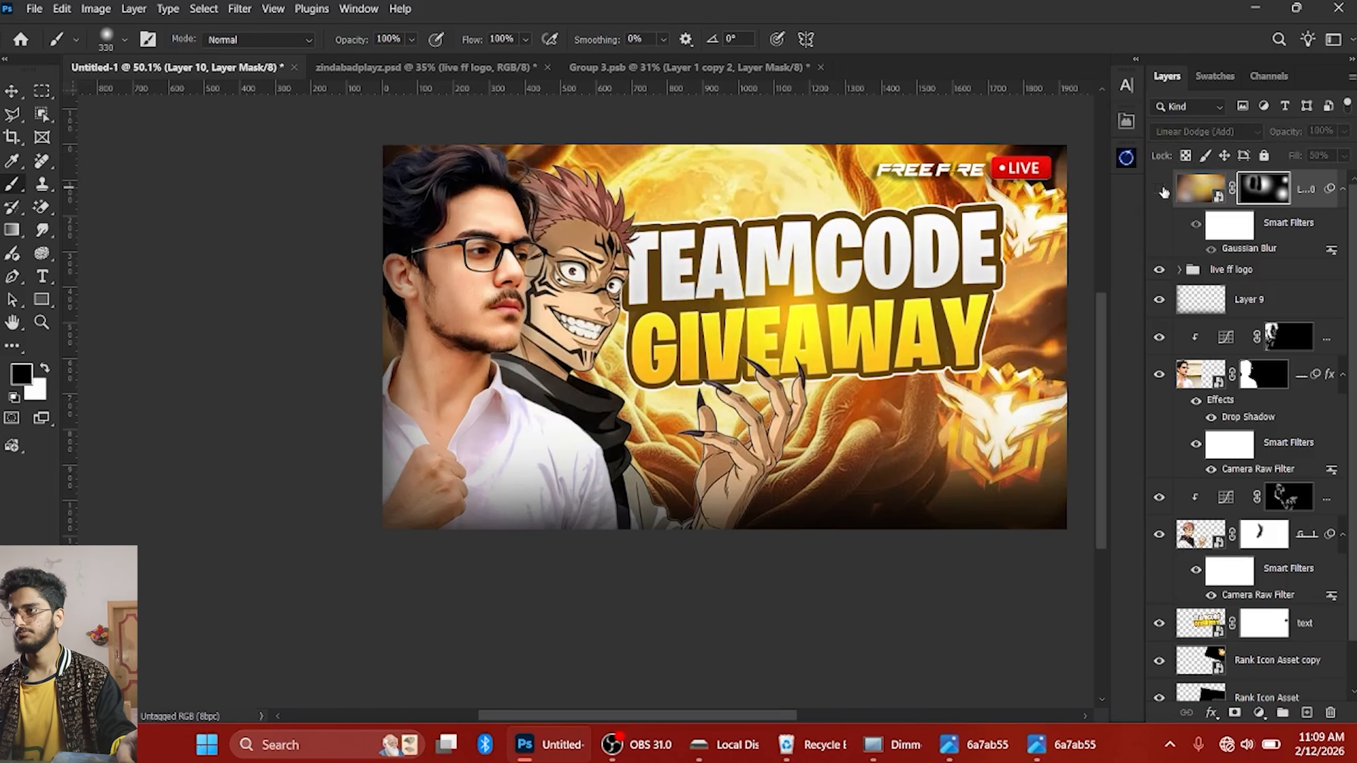
click(1159, 189)
click(1160, 189)
click(1160, 189)
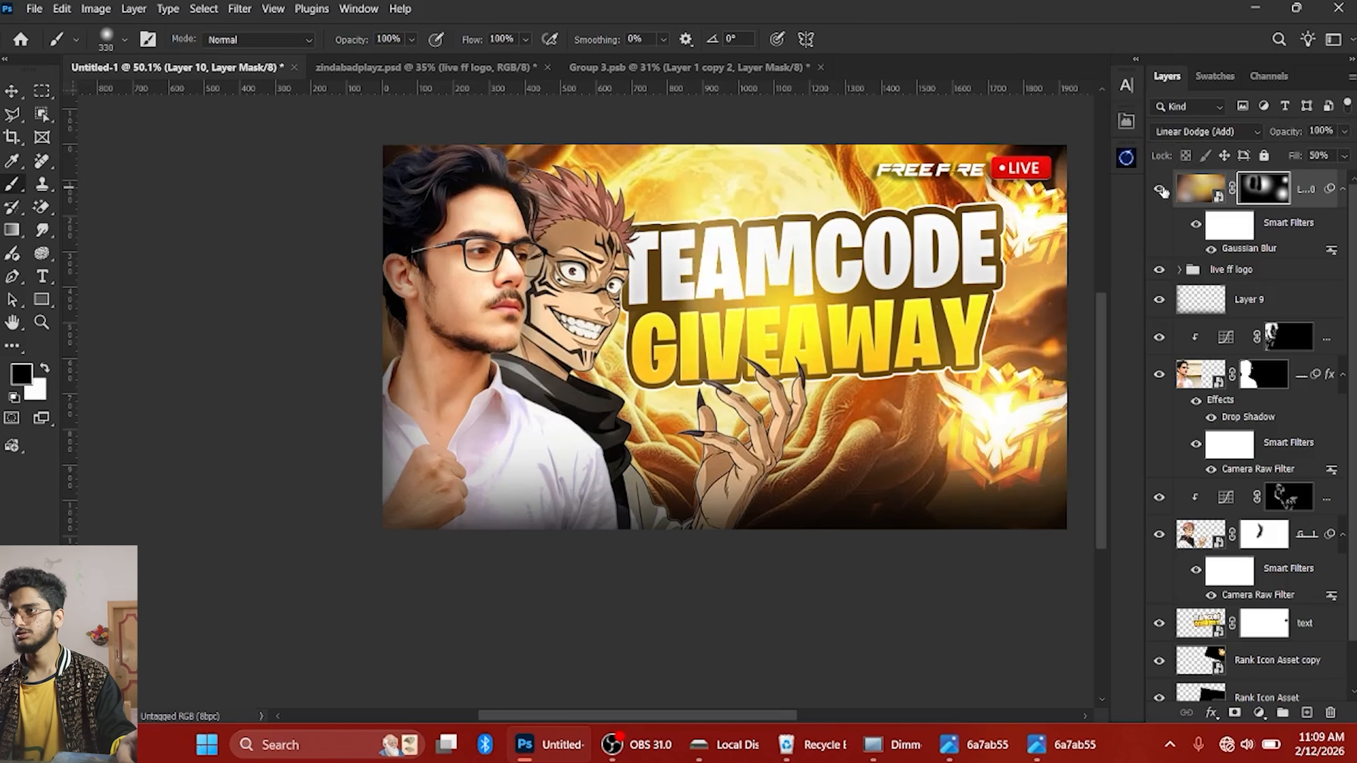
click(1160, 189)
click(1161, 190)
scroll(857, 384, up, 2)
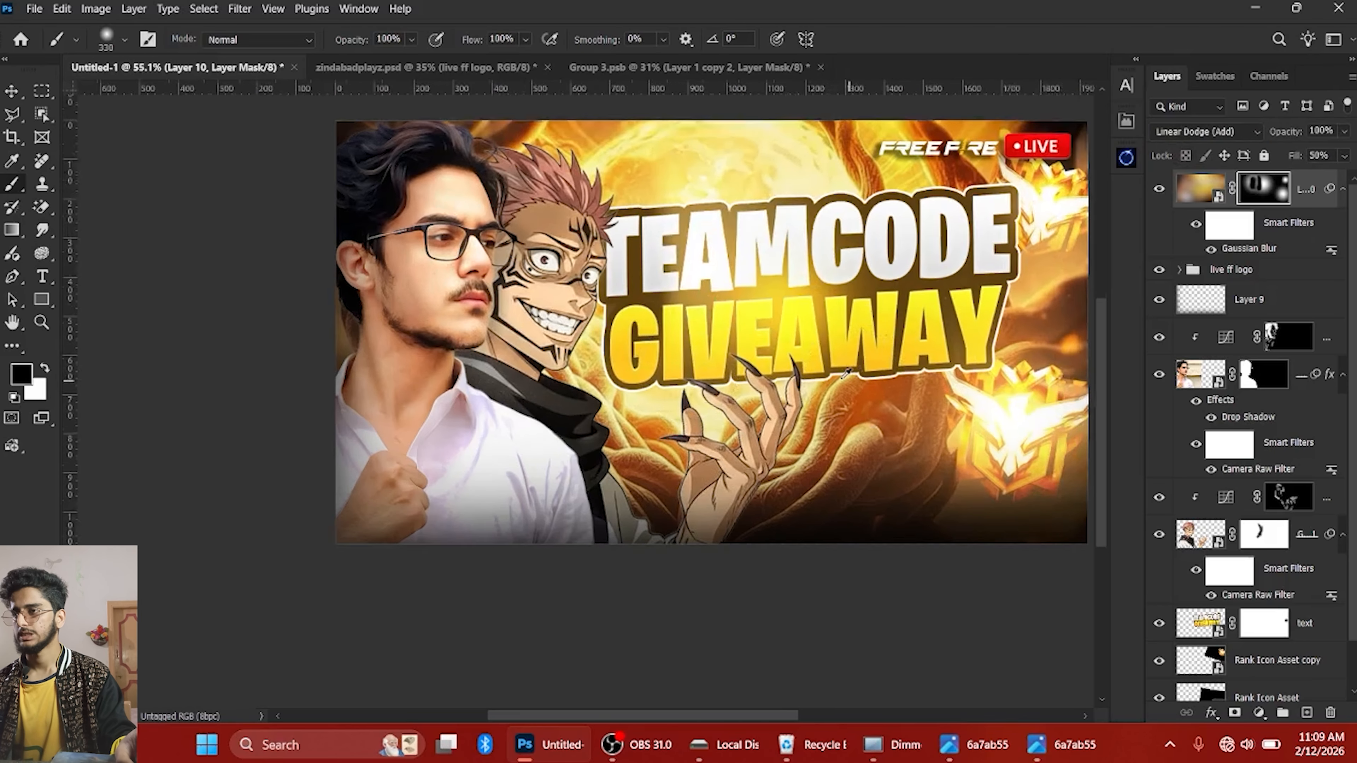
scroll(786, 386, down, 3)
scroll(779, 388, down, 3)
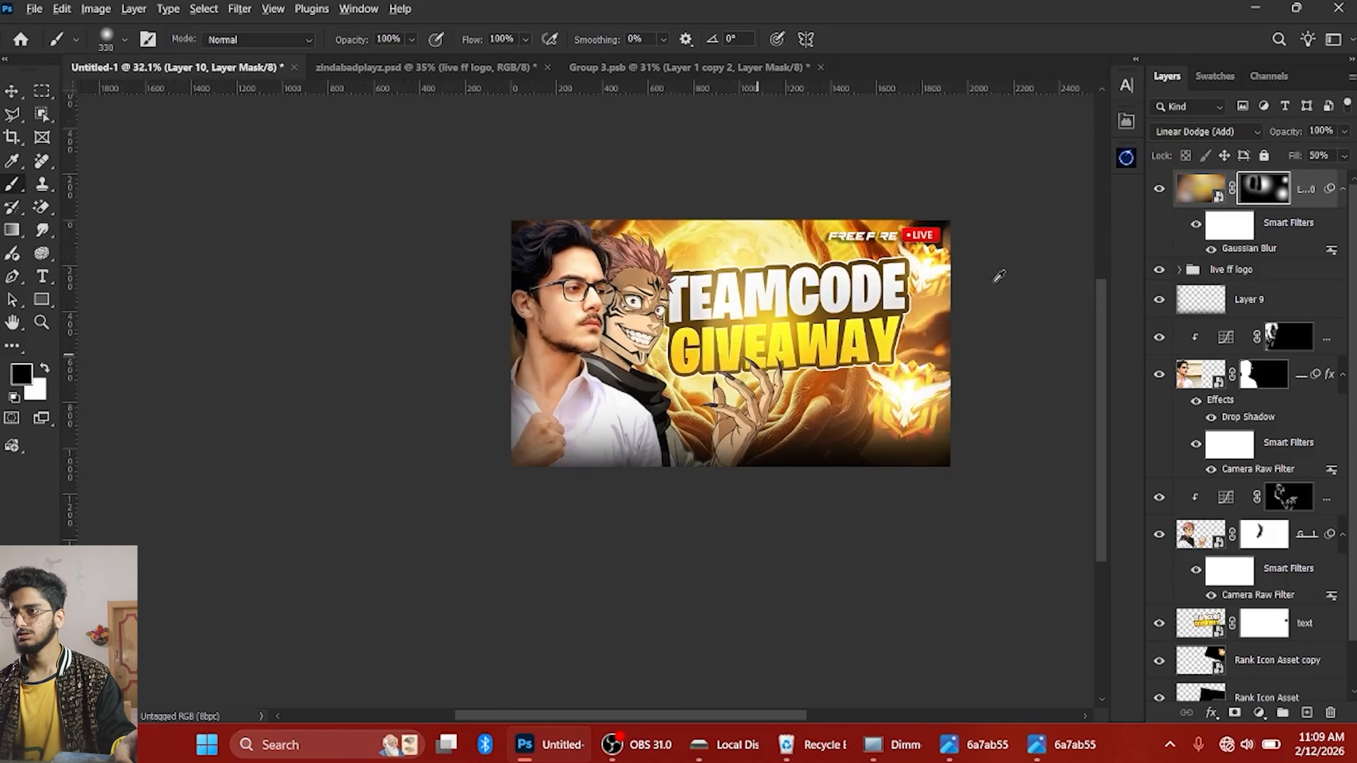
click(1153, 196)
click(1153, 197)
click(1153, 196)
click(1150, 194)
click(1149, 195)
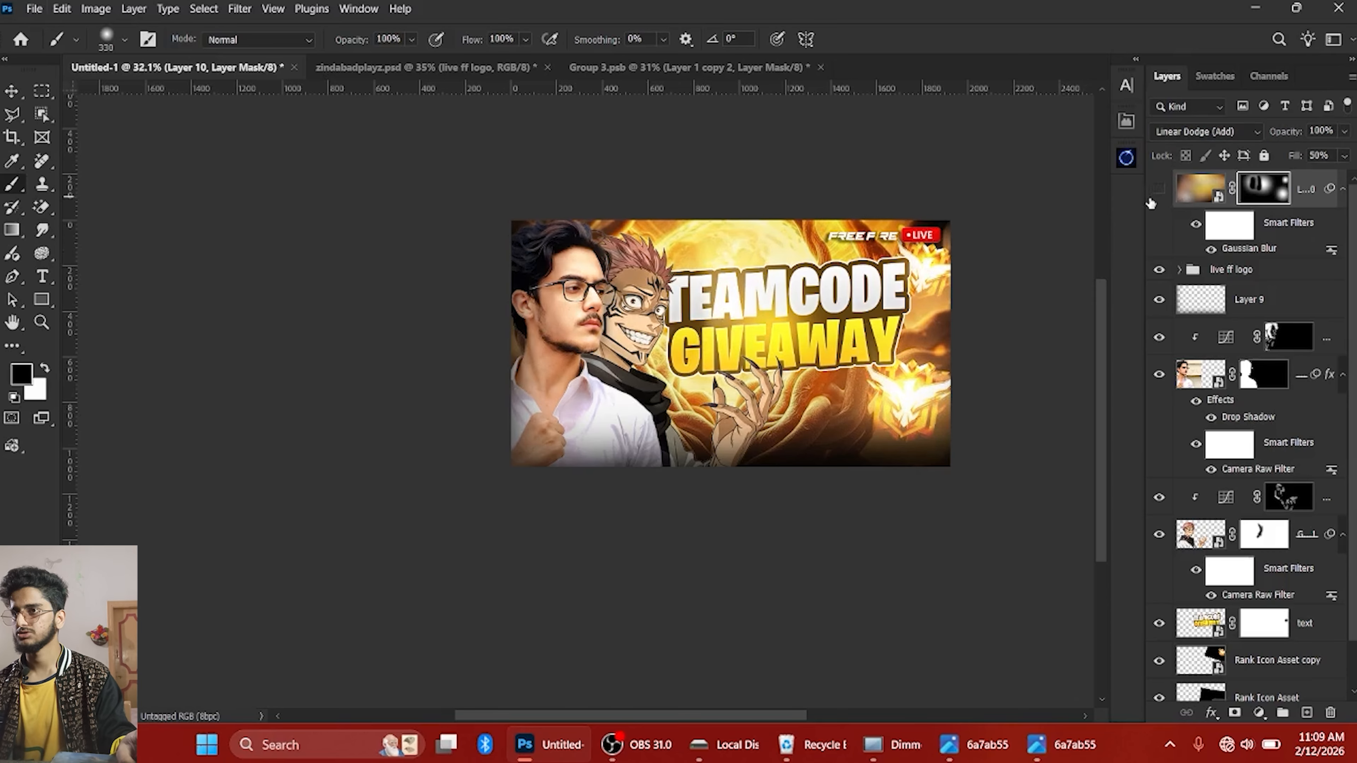
click(1150, 198)
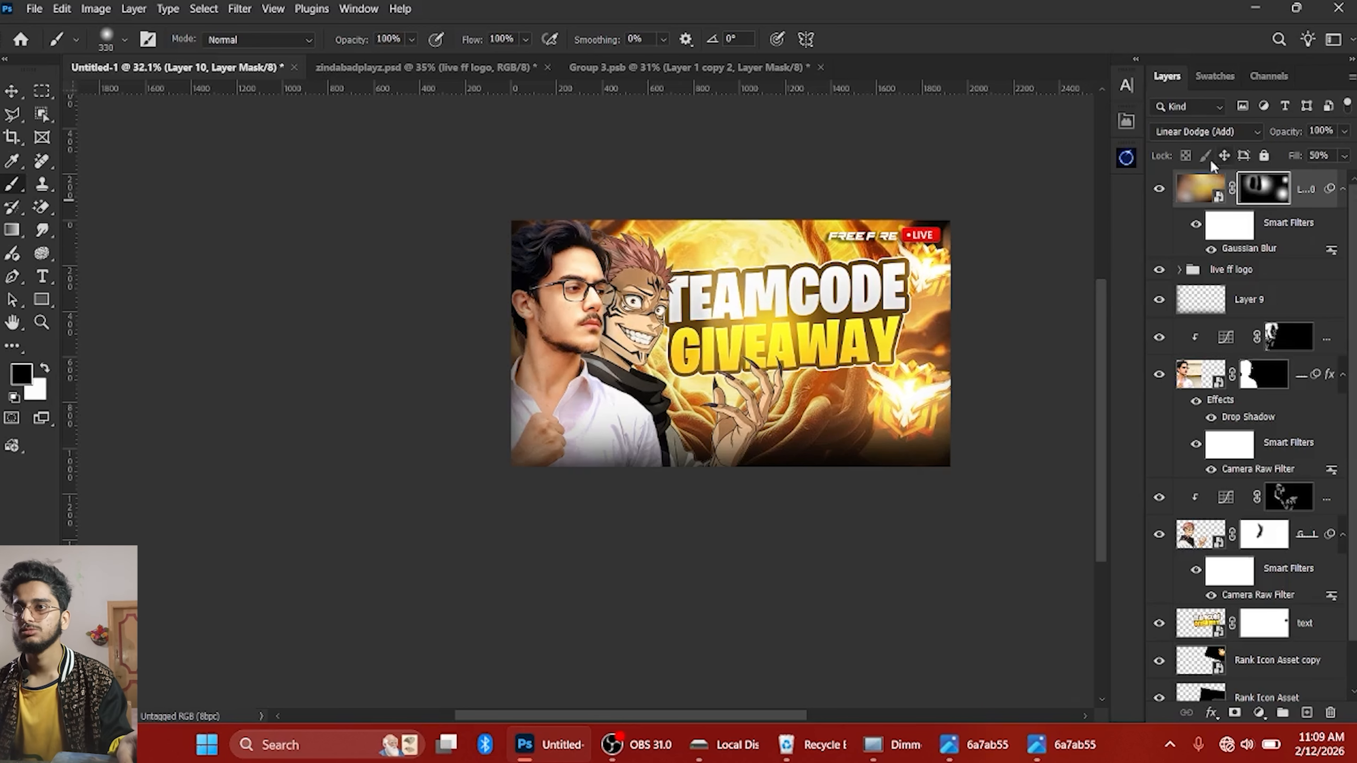
Switch to zindabadplayz.psd, preview its final filters group and expand it to examine the masked Gaussian Blur glow layers
click(1206, 190)
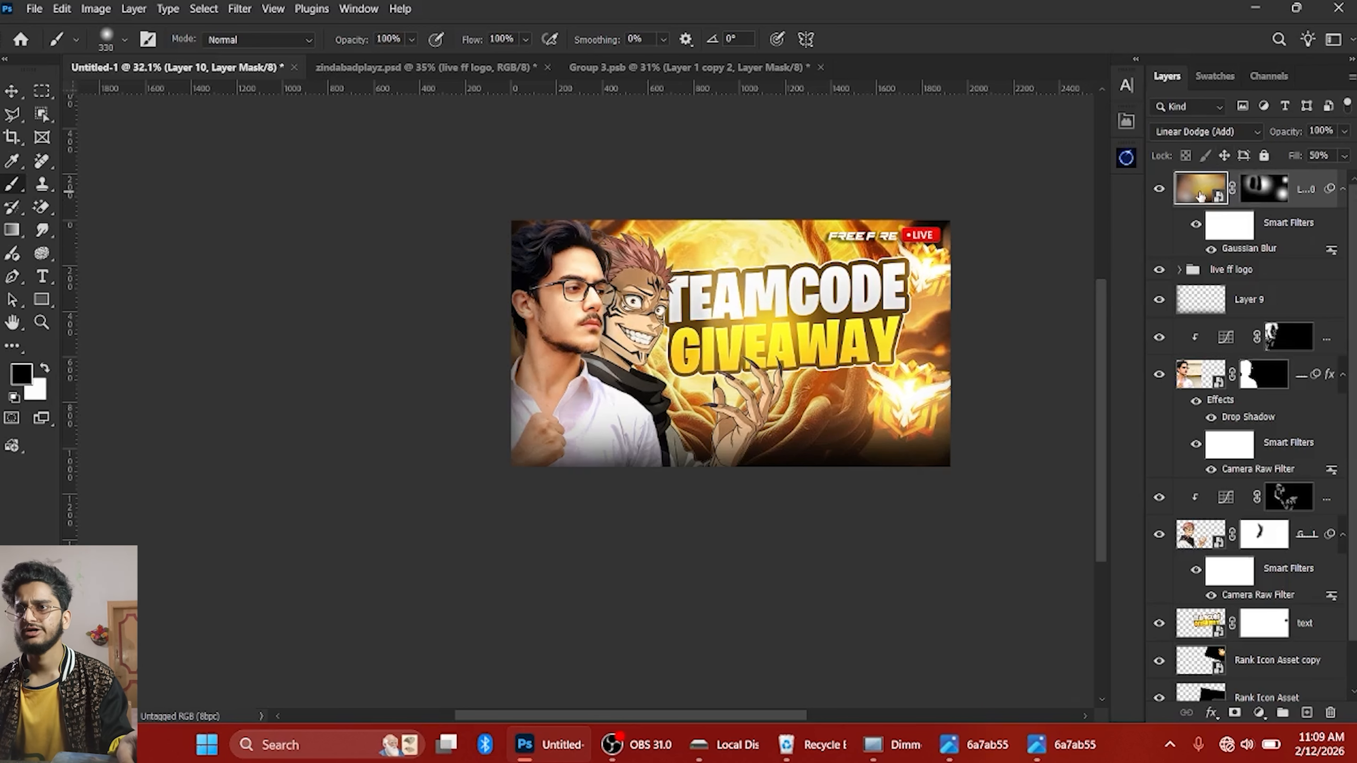
click(463, 65)
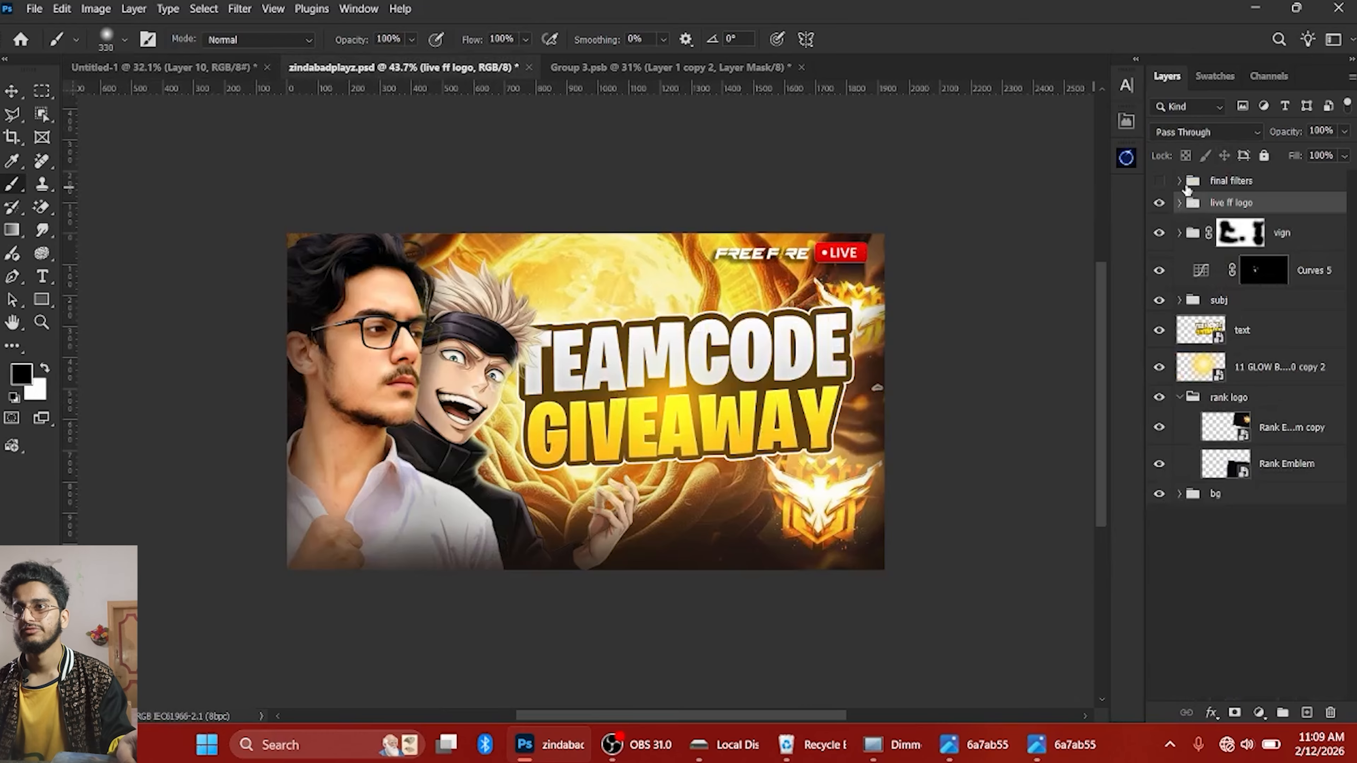
click(1174, 182)
click(1160, 181)
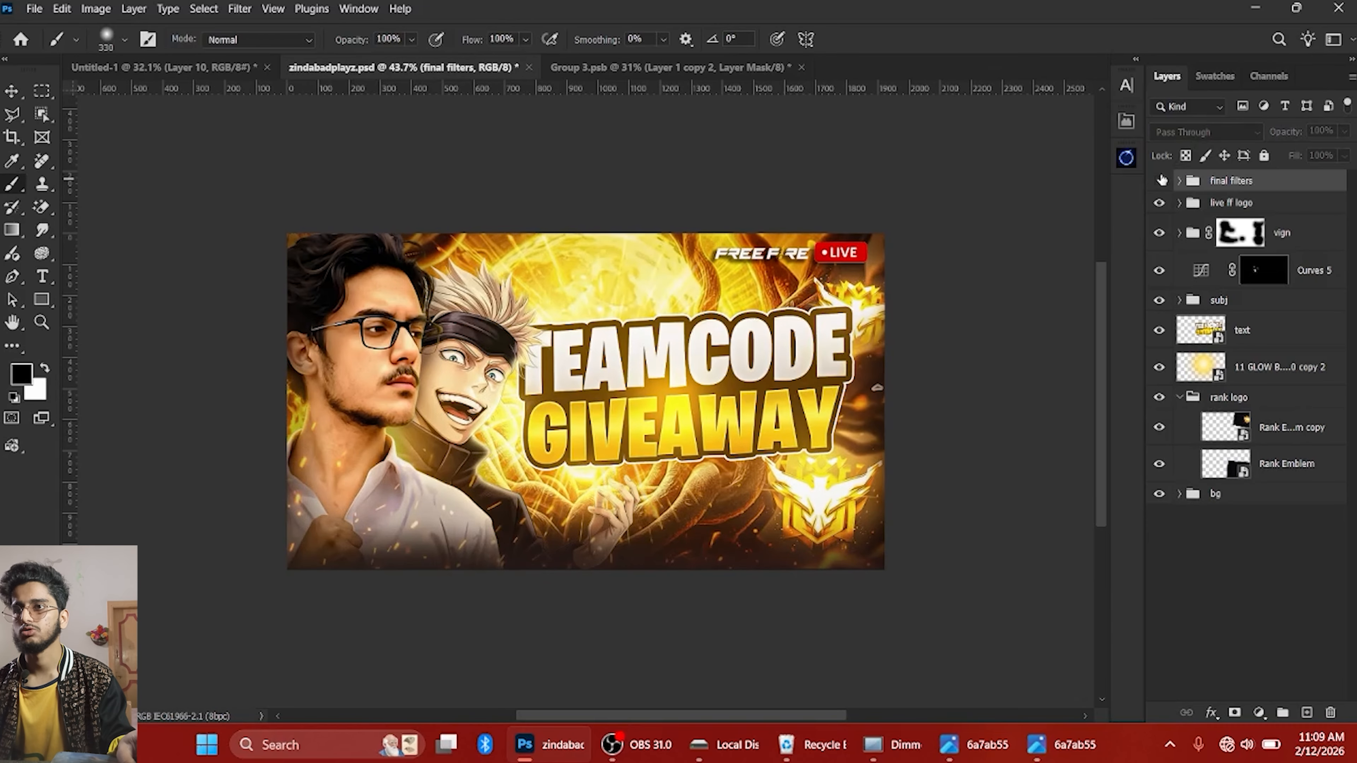
click(1173, 181)
scroll(1212, 343, down, 2)
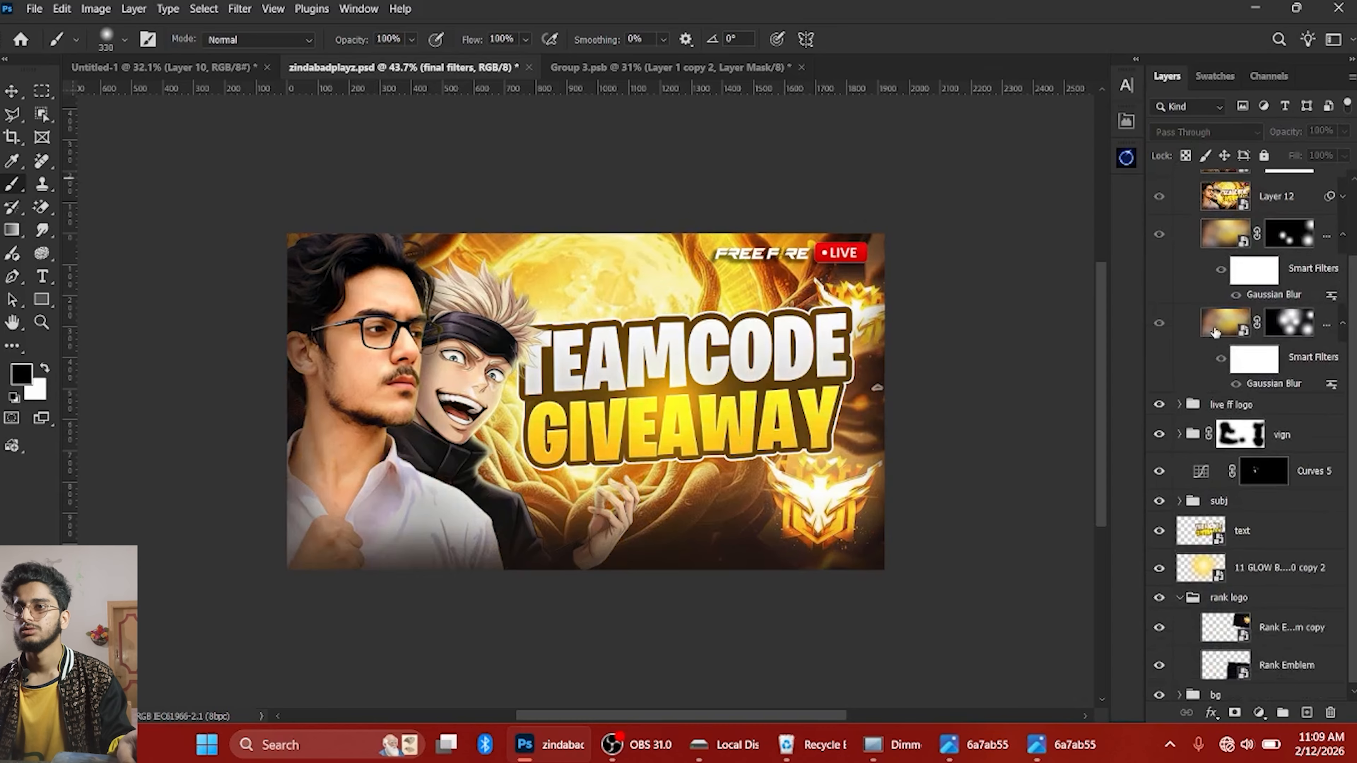
Toggle visibility of the blurred Linear Dodge glow layer and the layers above it in the final filters group to compare the thumbnail
click(1216, 331)
click(1160, 325)
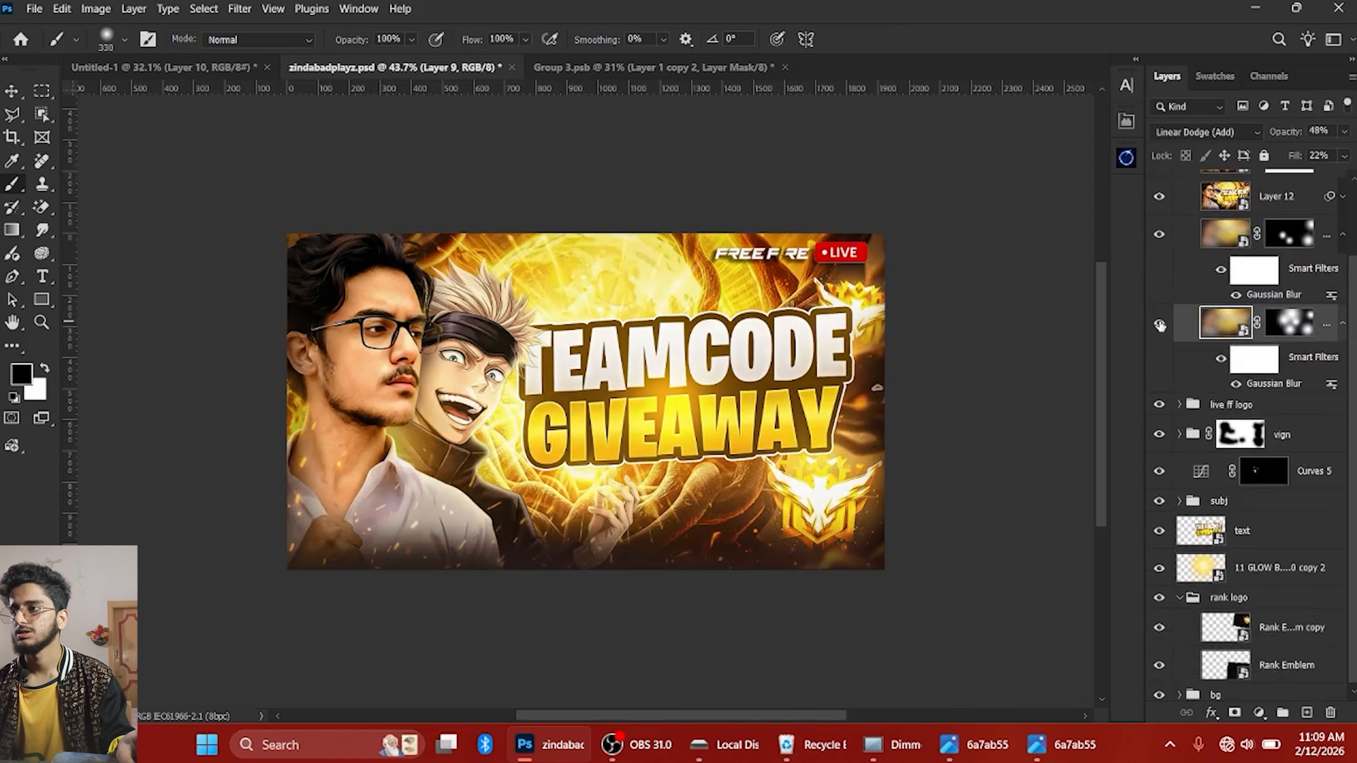
click(1160, 325)
click(1160, 324)
click(1160, 325)
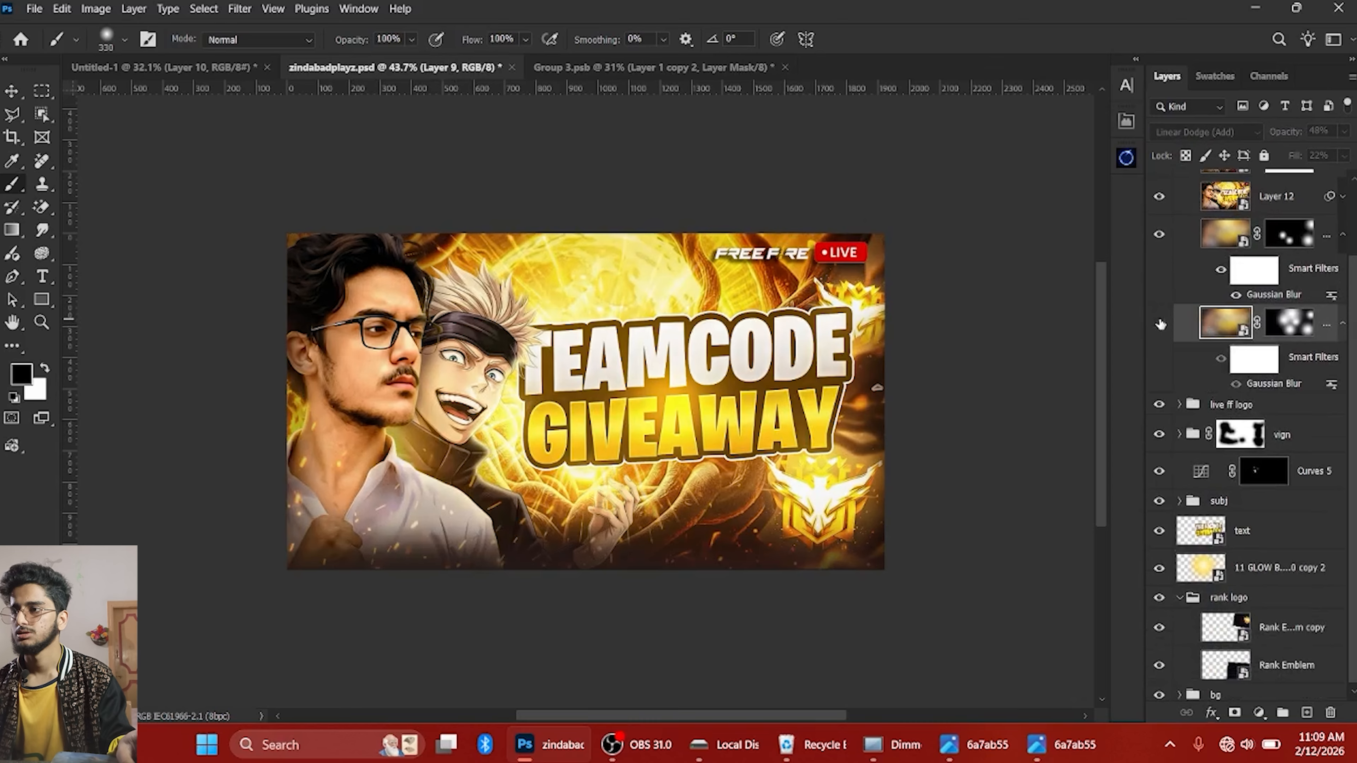
scroll(1170, 271, up, 2)
click(1159, 279)
scroll(1157, 267, up, 2)
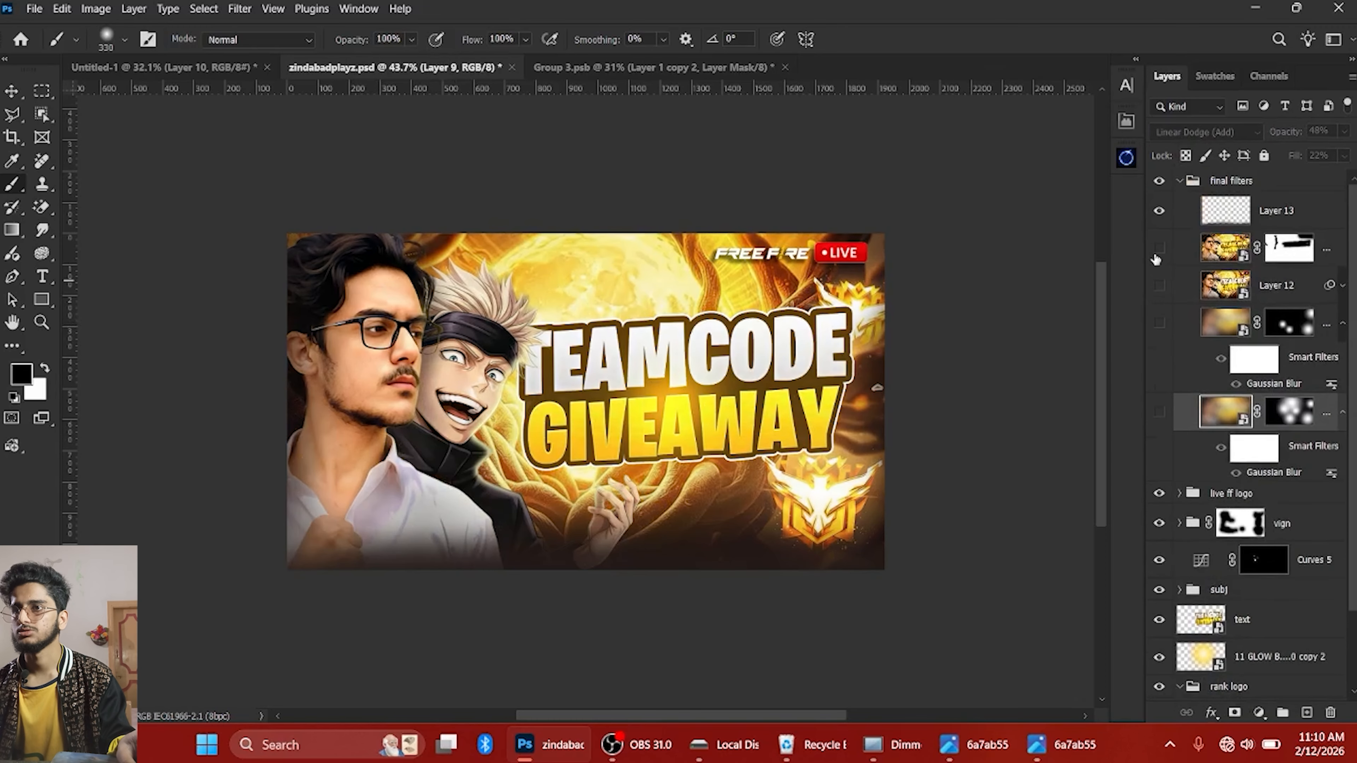
Show the final filter layers one at a time, from the lower glow layer upward, to examine what each adds to the reference
scroll(1160, 221, down, 3)
click(1159, 350)
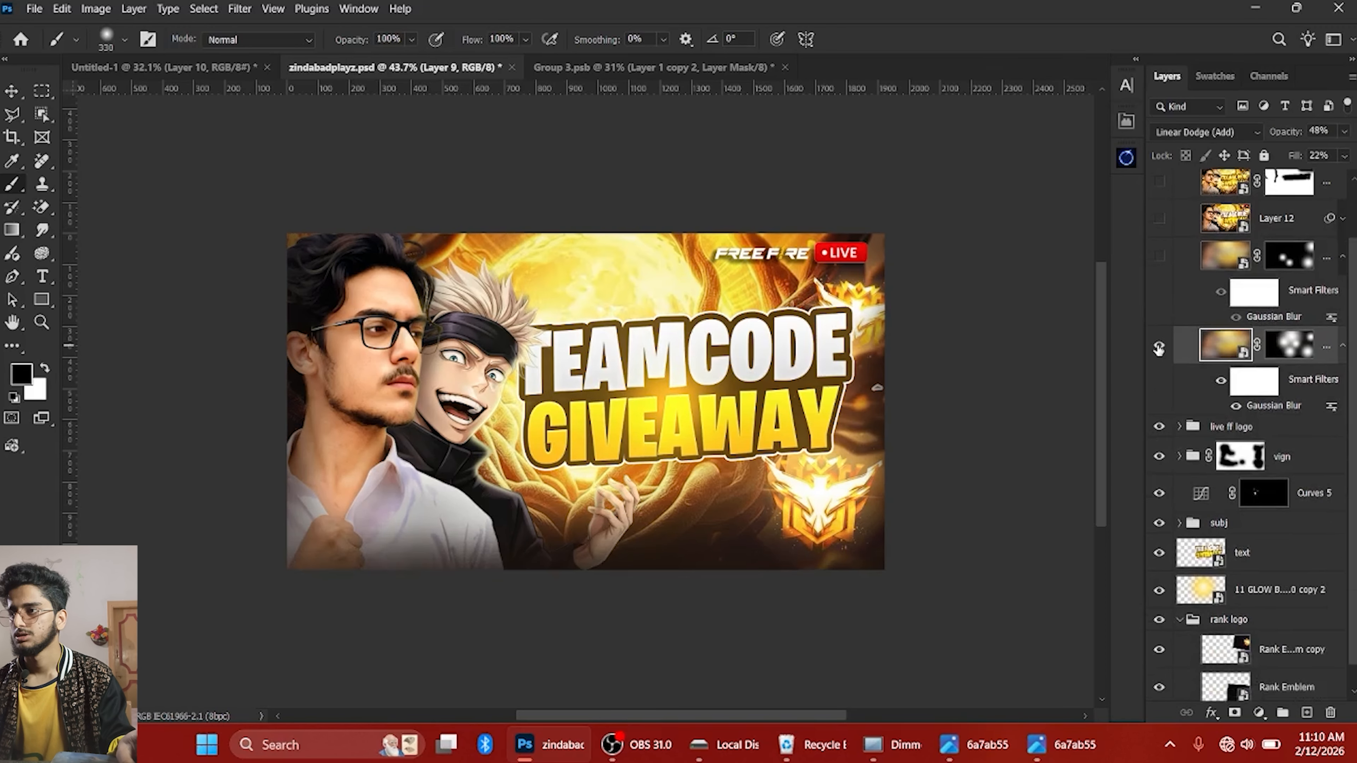
click(1157, 259)
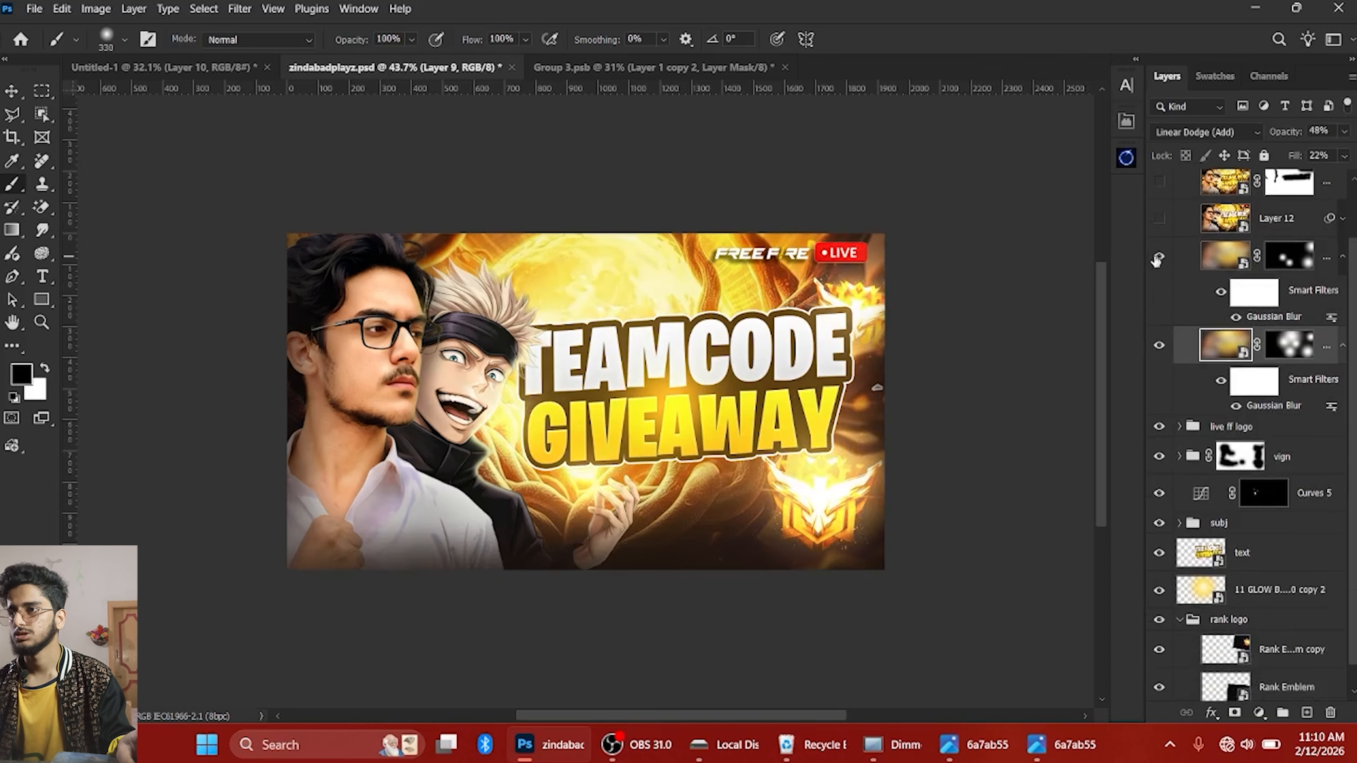
click(1160, 219)
scroll(1169, 240, up, 2)
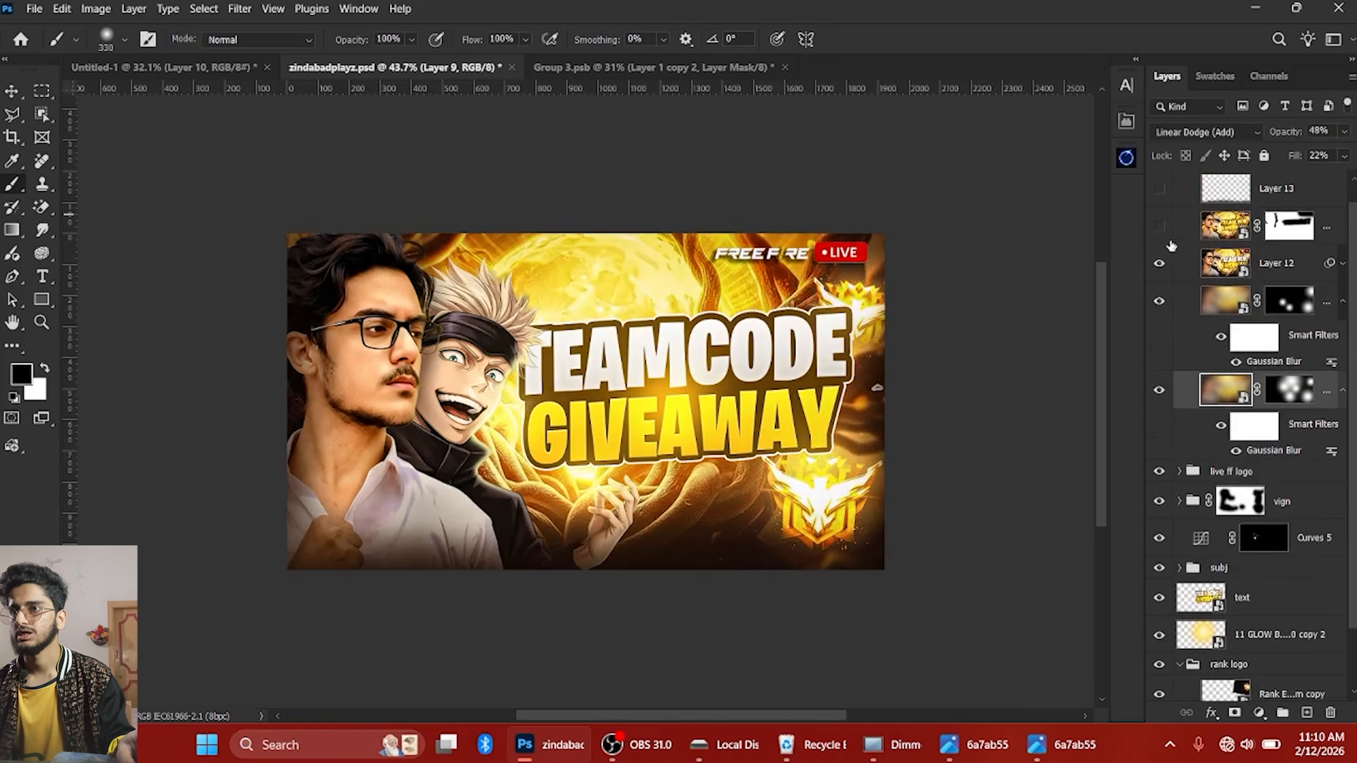
click(1160, 228)
click(1160, 229)
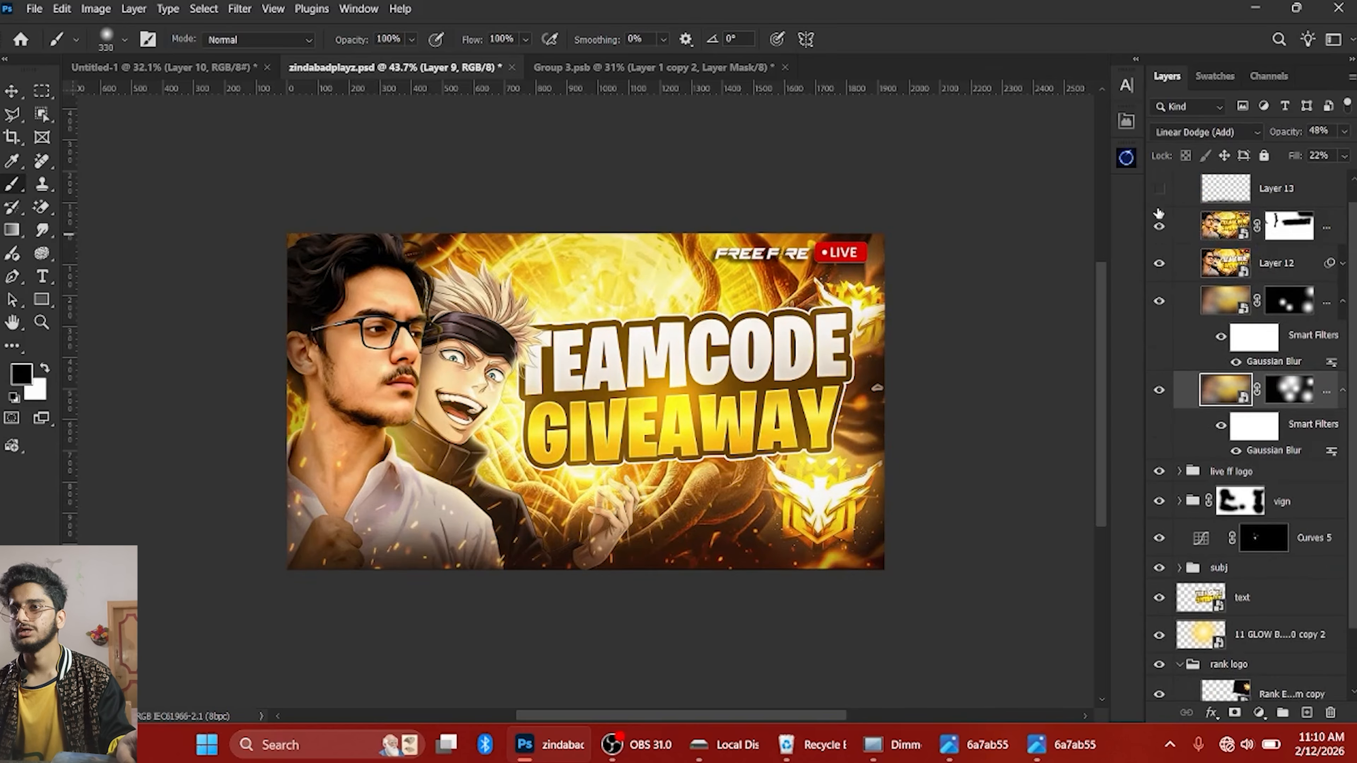
click(1157, 192)
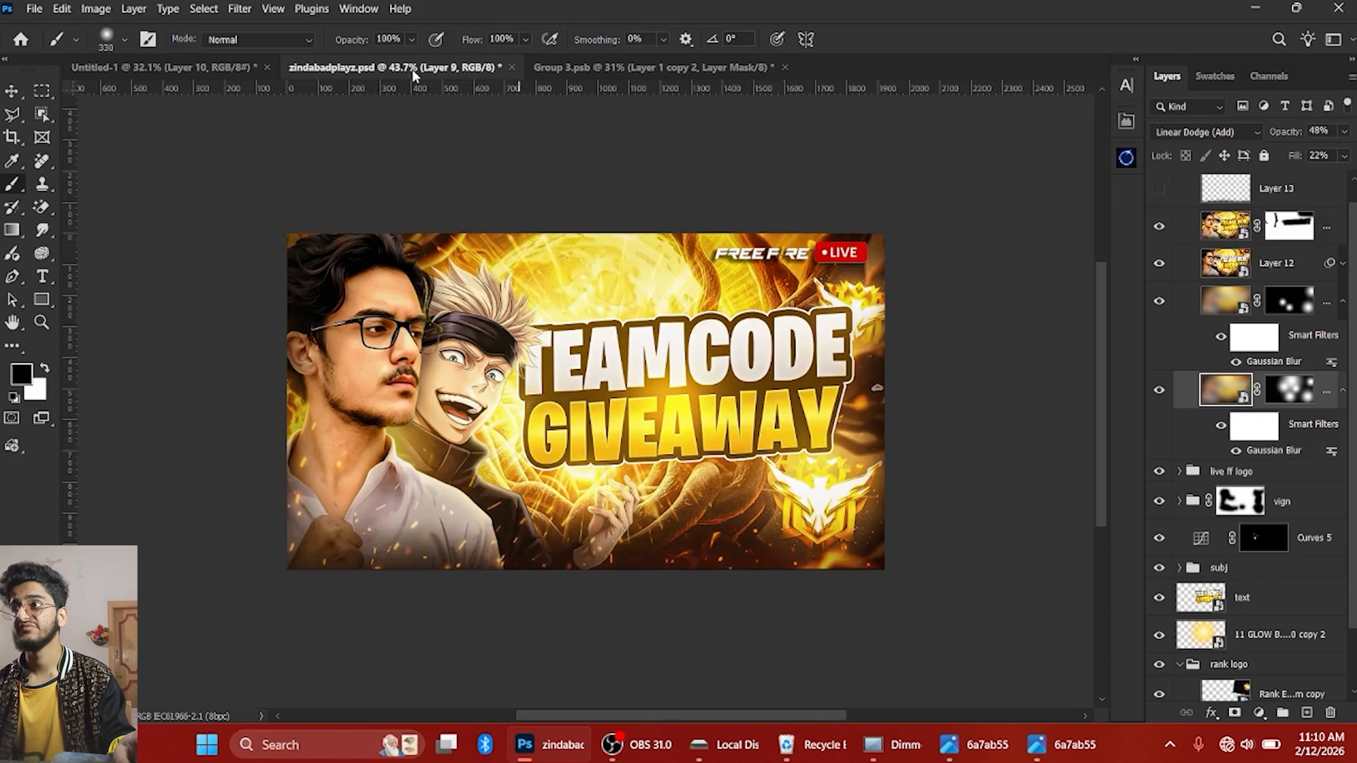
Return to Untitled-1, stamp all visible layers into a new merged layer at the top and convert it to a smart object
click(180, 68)
scroll(694, 363, up, 4)
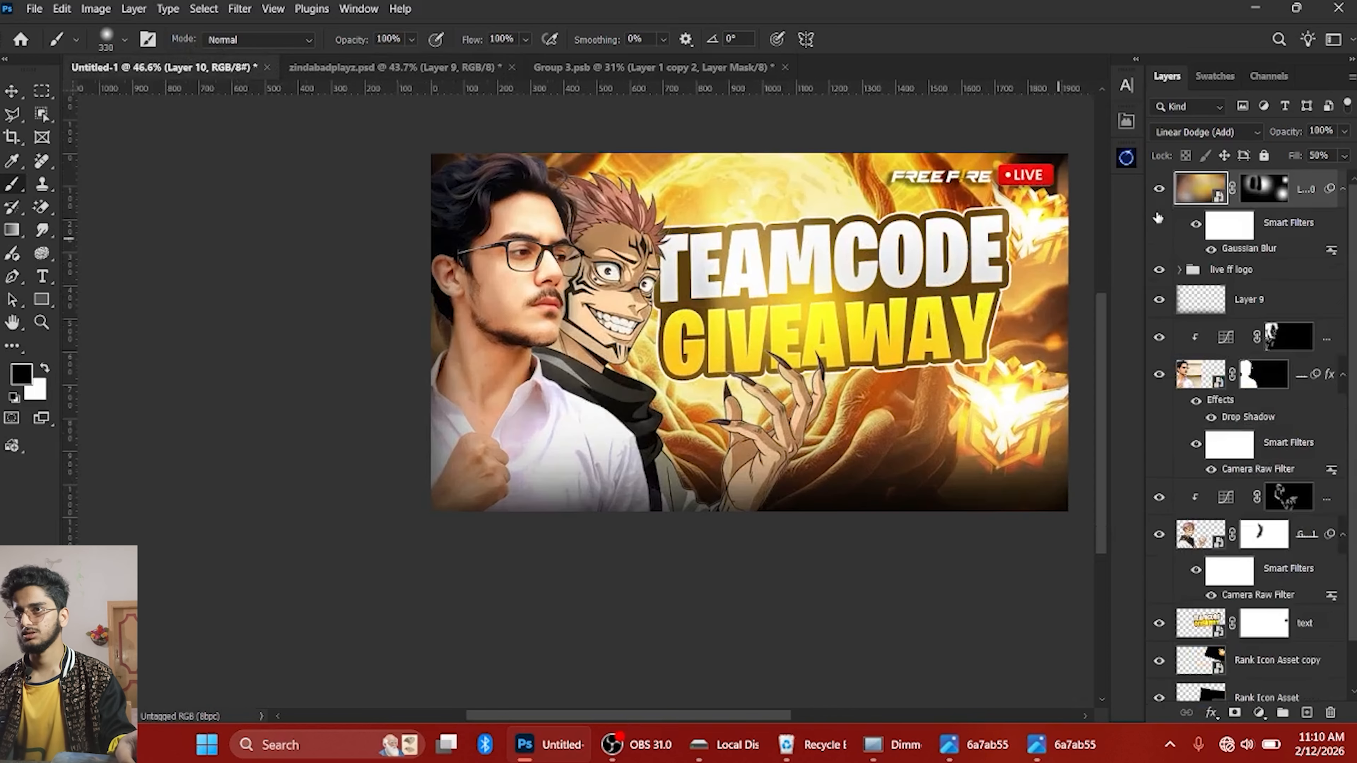
scroll(807, 203, up, 3)
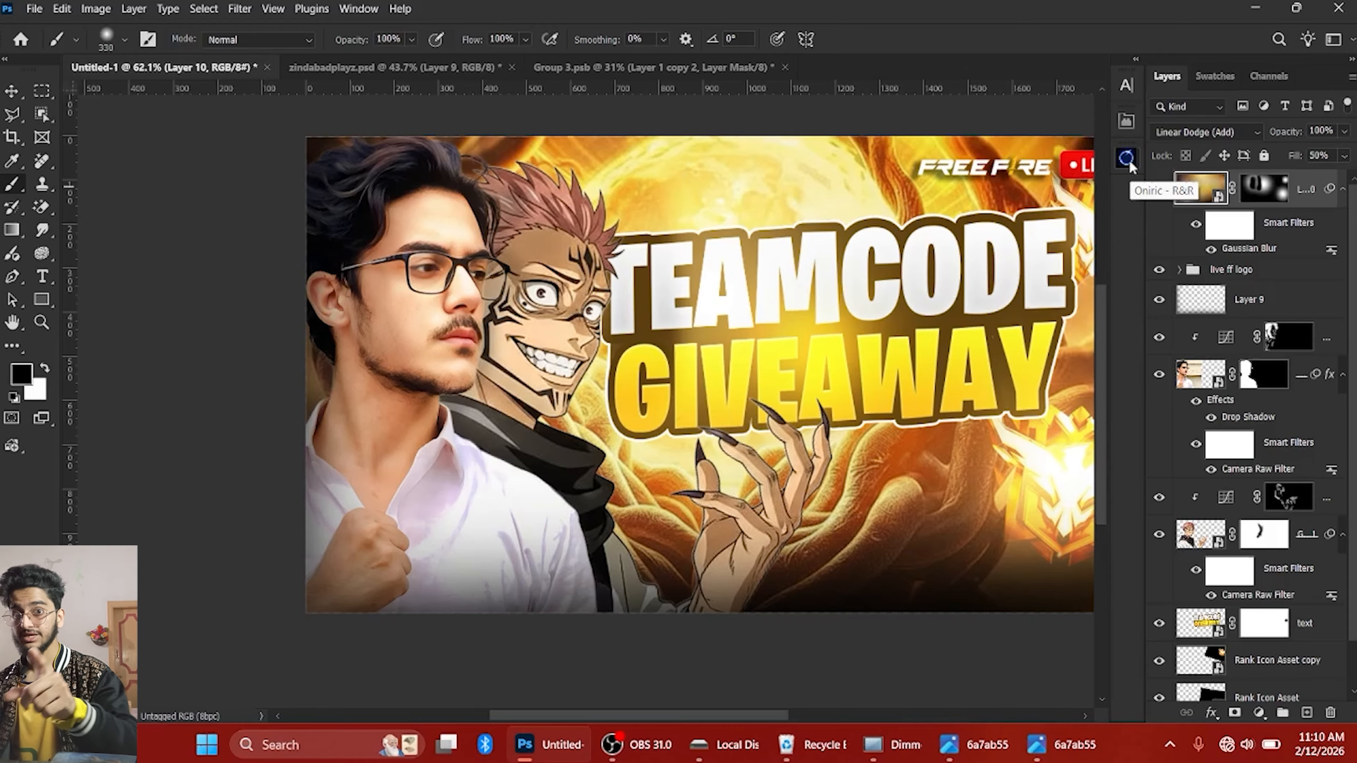
key(ctrl+shift+alt+e)
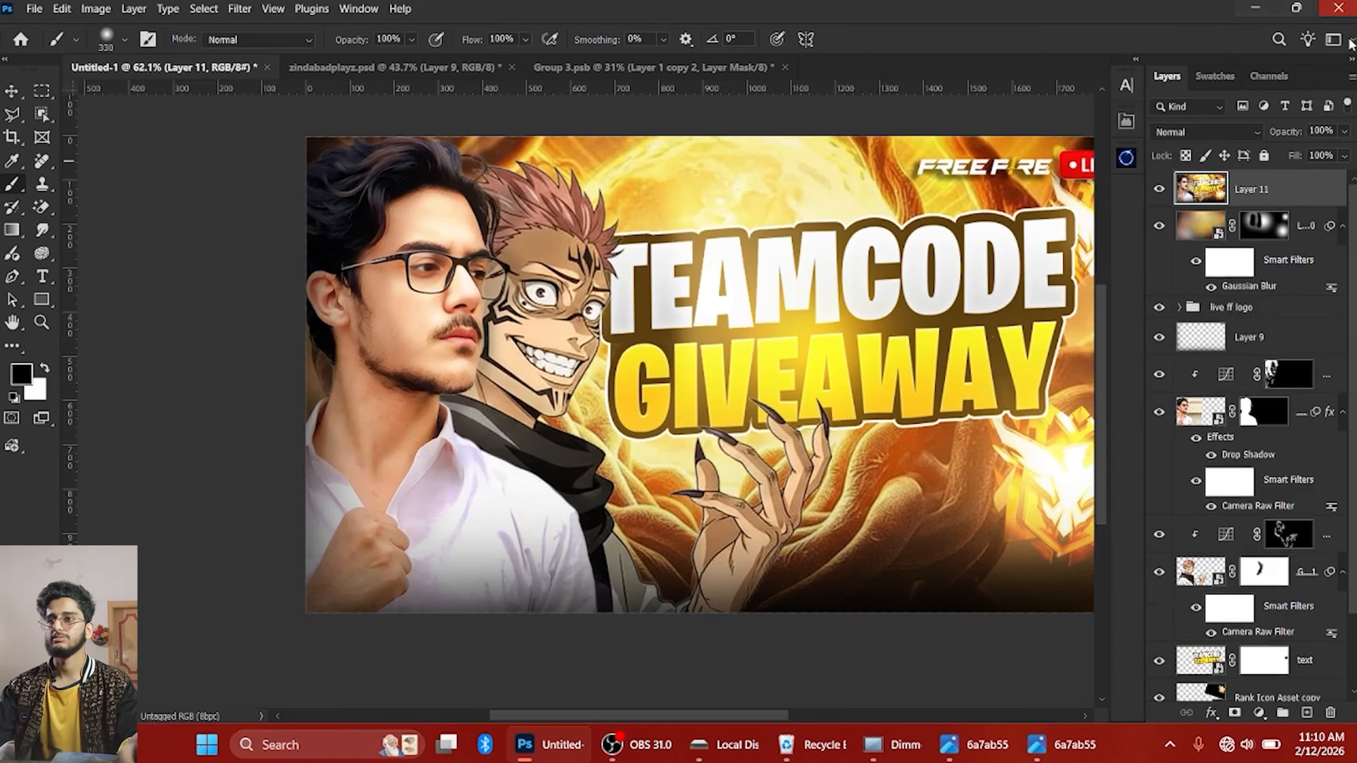
right_click(1299, 191)
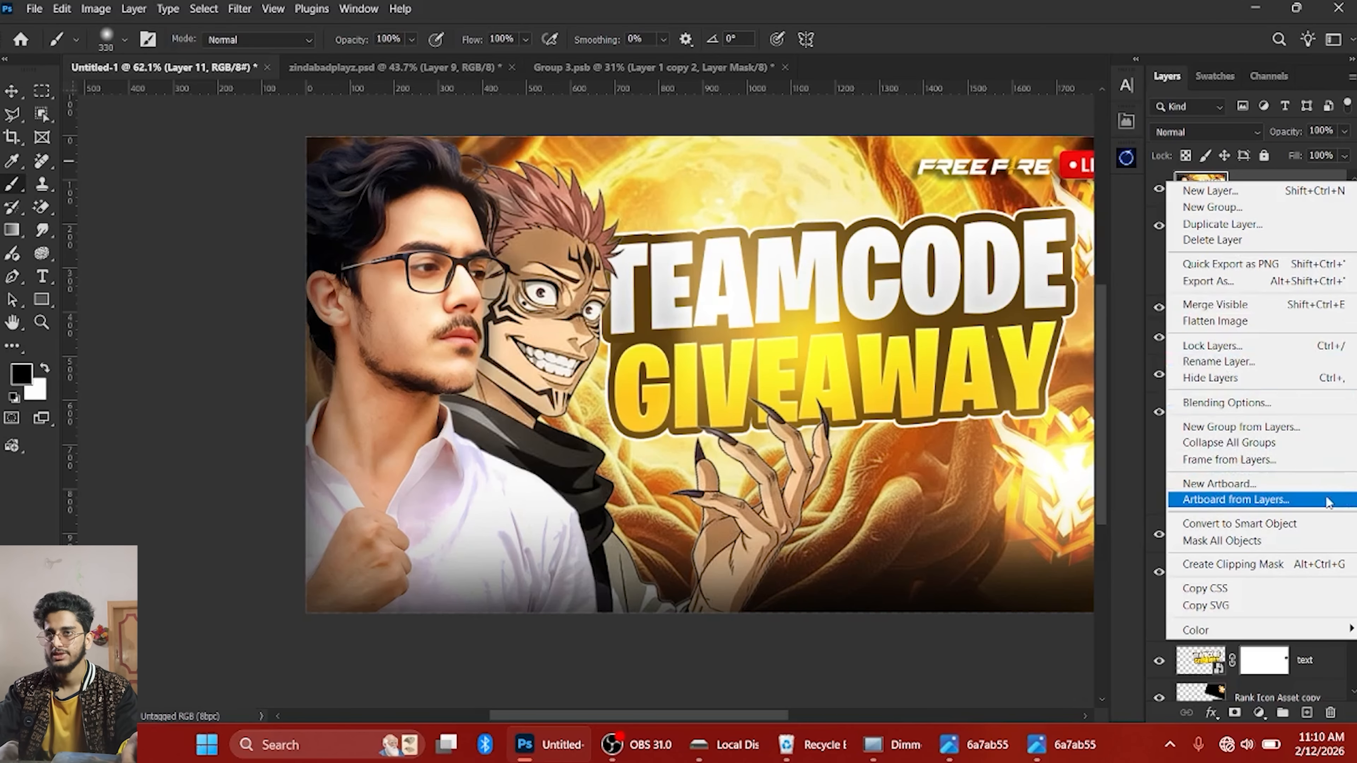
click(1282, 521)
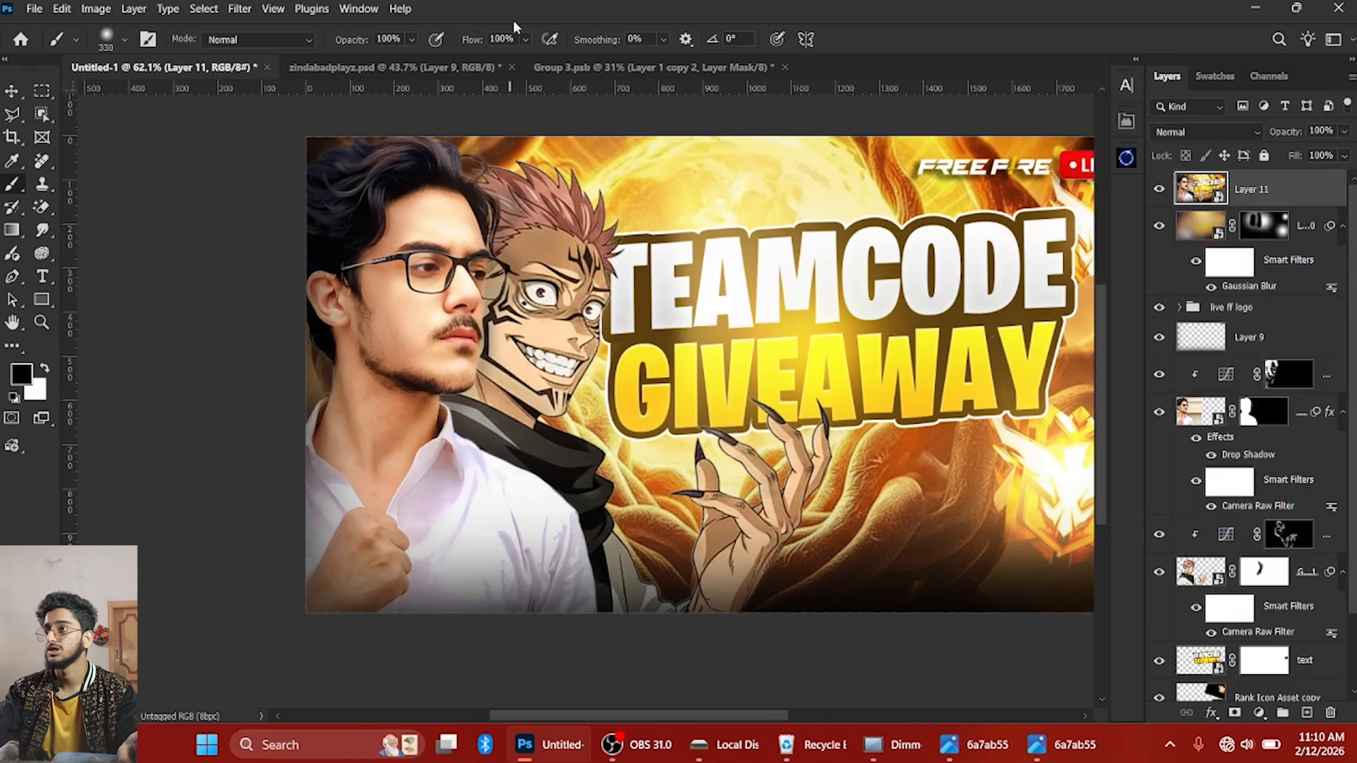
Open a full-screen Camera Raw Filter on the merged smart object and set Contrast +21, Highlights +8, Shadows -9, Whites -9 and Blacks -5
click(240, 9)
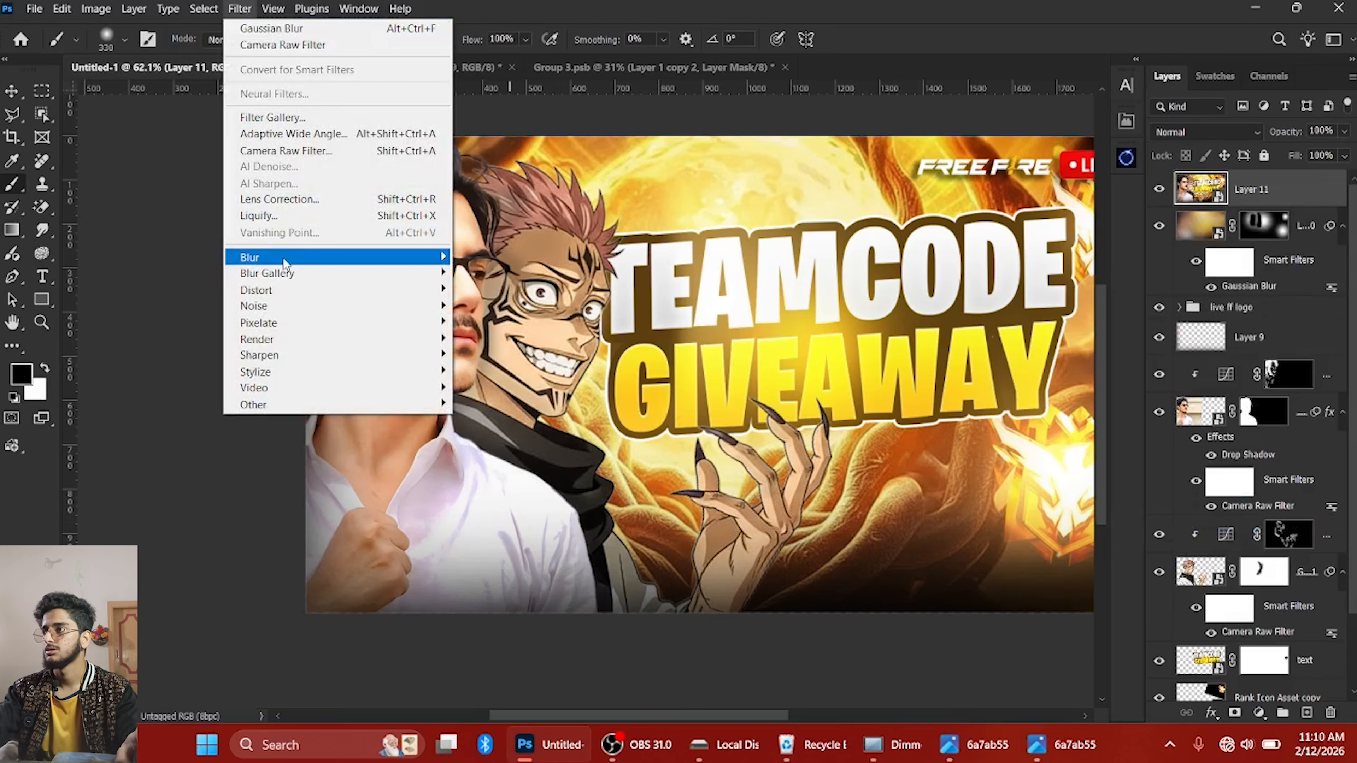
mouse_move(283, 251)
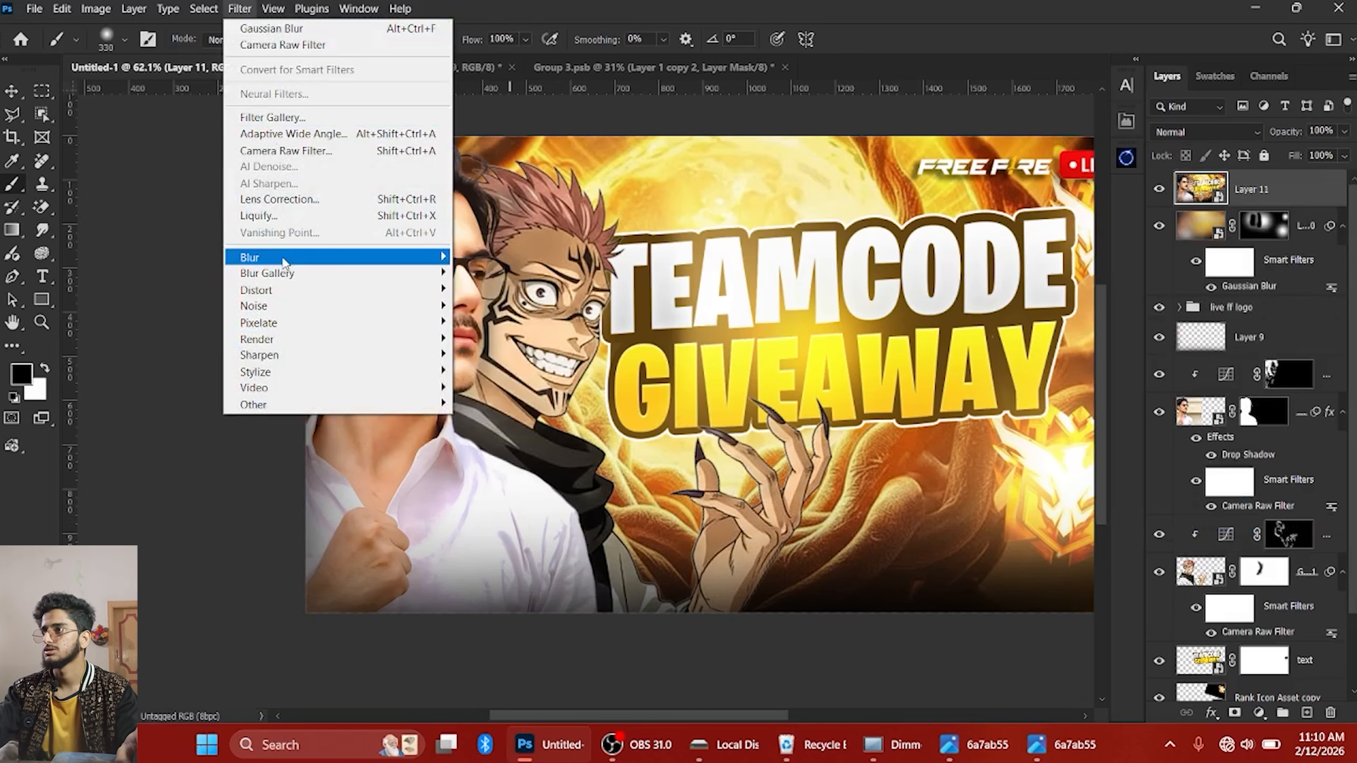
click(273, 152)
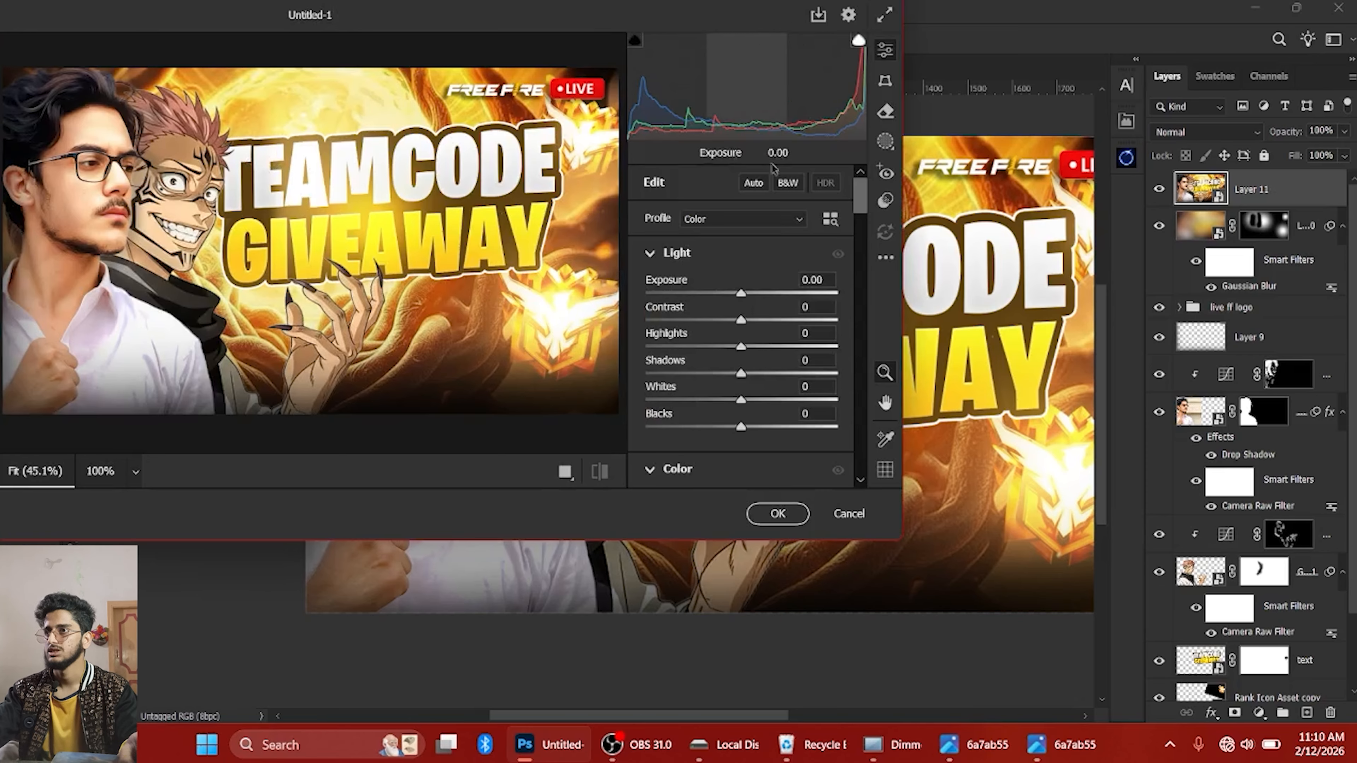
drag(430, 540, 427, 621)
click(883, 43)
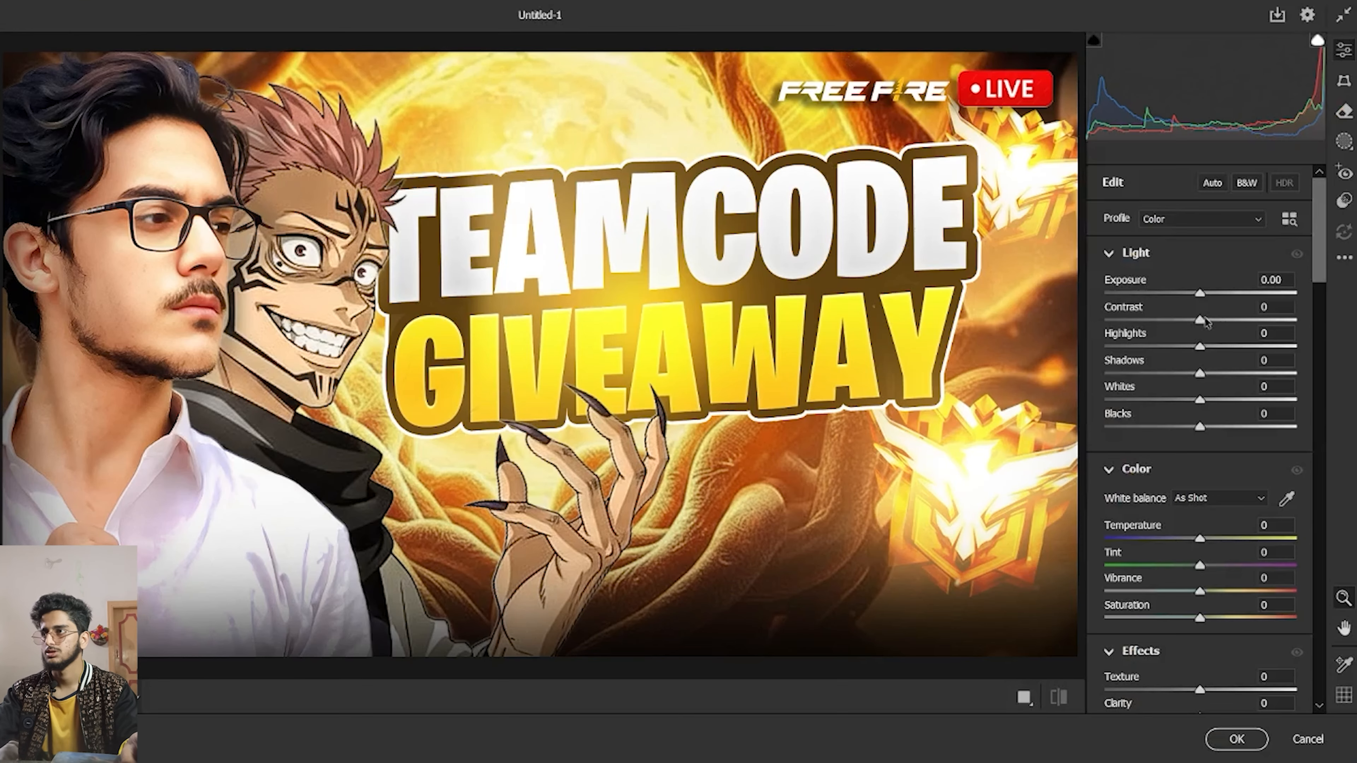
drag(1204, 316, 1225, 319)
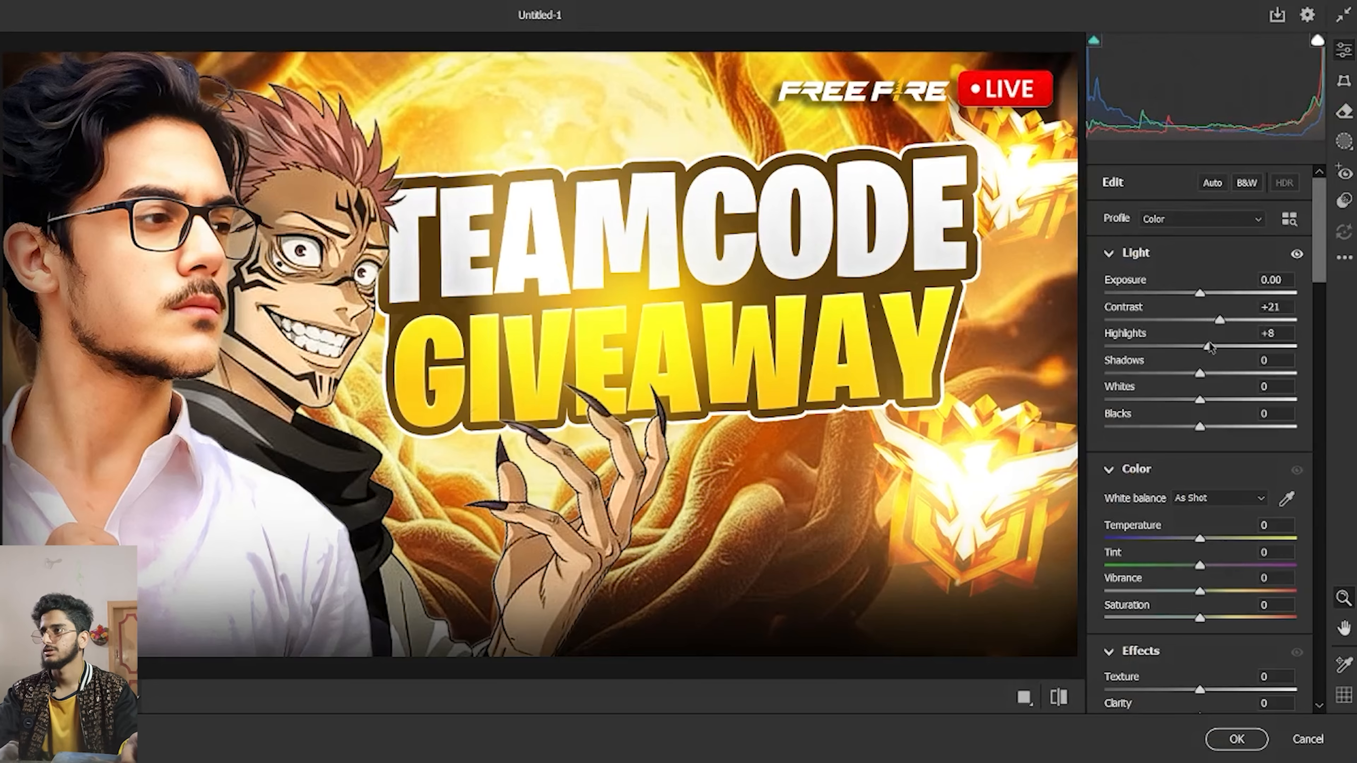
drag(1183, 374, 1184, 372)
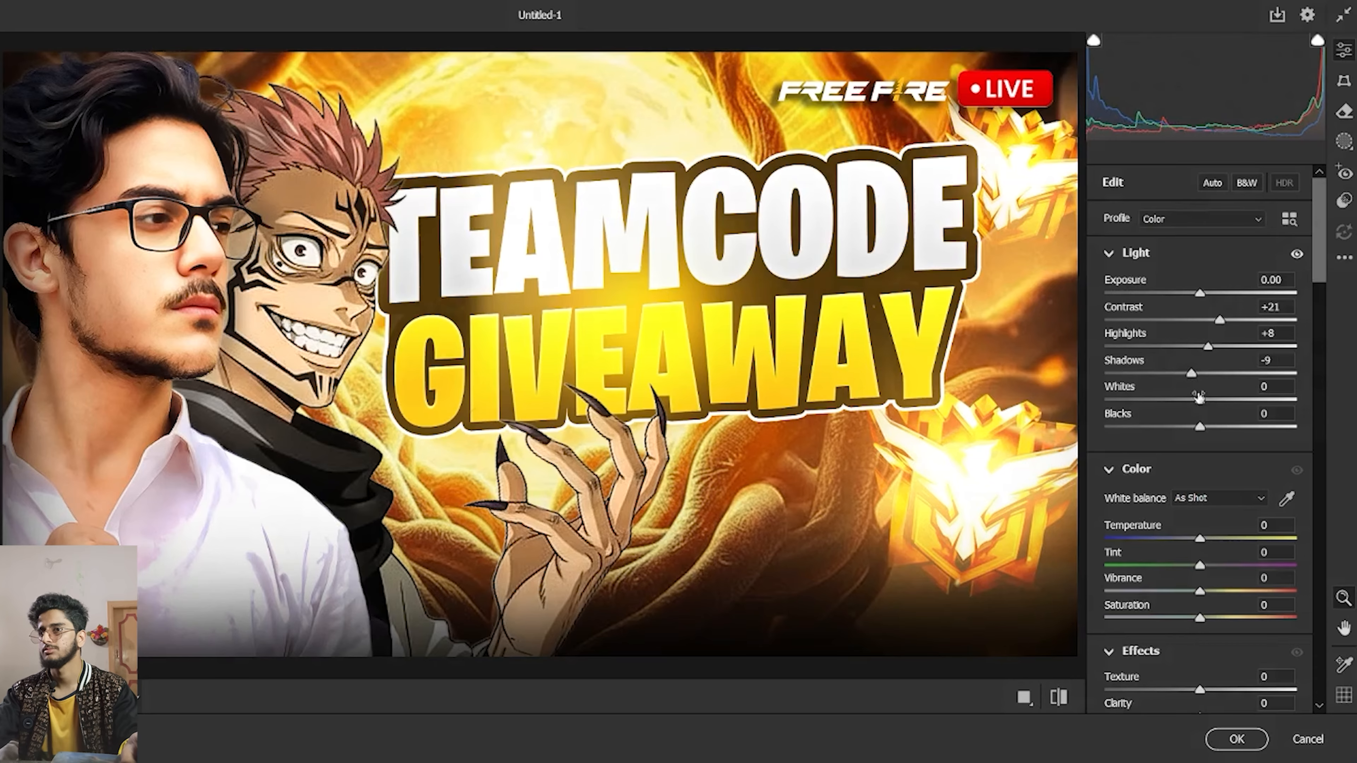
drag(1200, 401, 1199, 457)
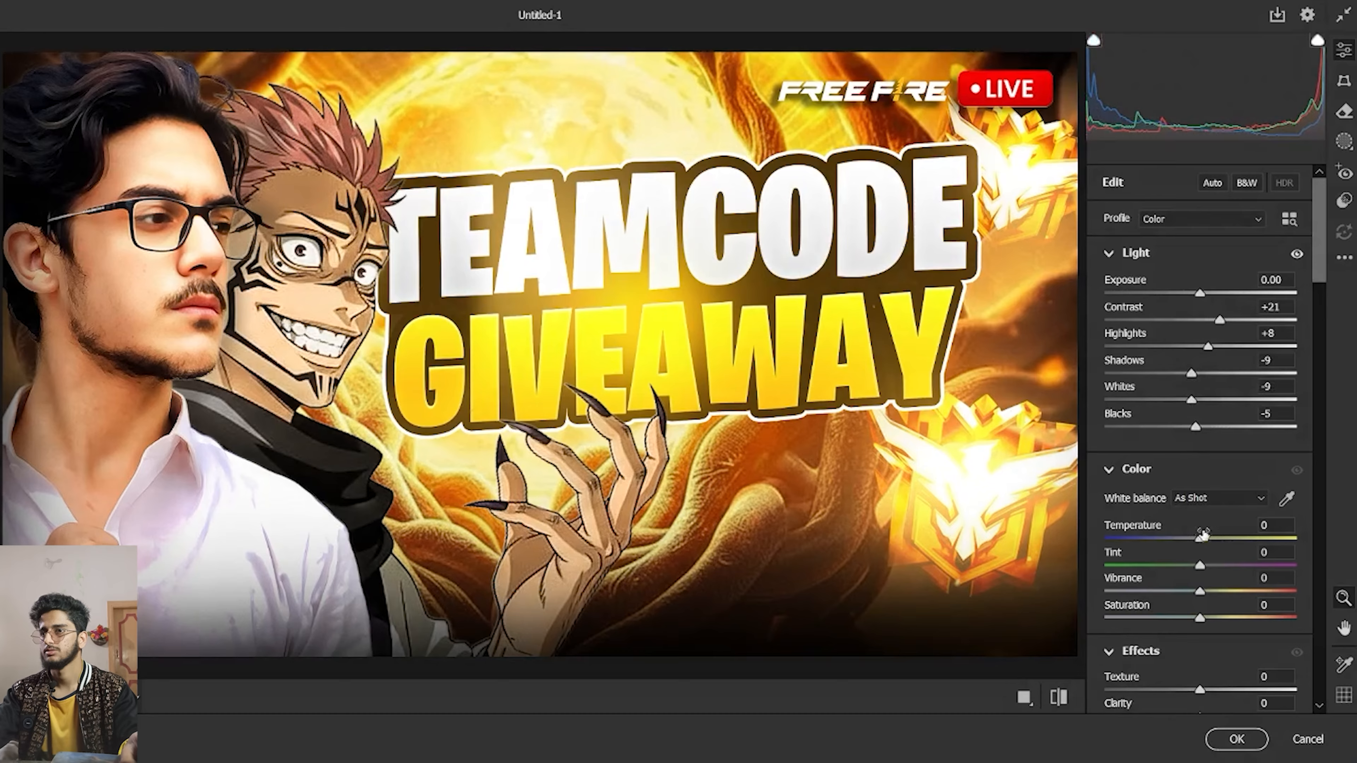
Warm and enrich the Camera Raw colors with Temperature +7, Vibrance +18 and Saturation +10
drag(1202, 539, 1207, 539)
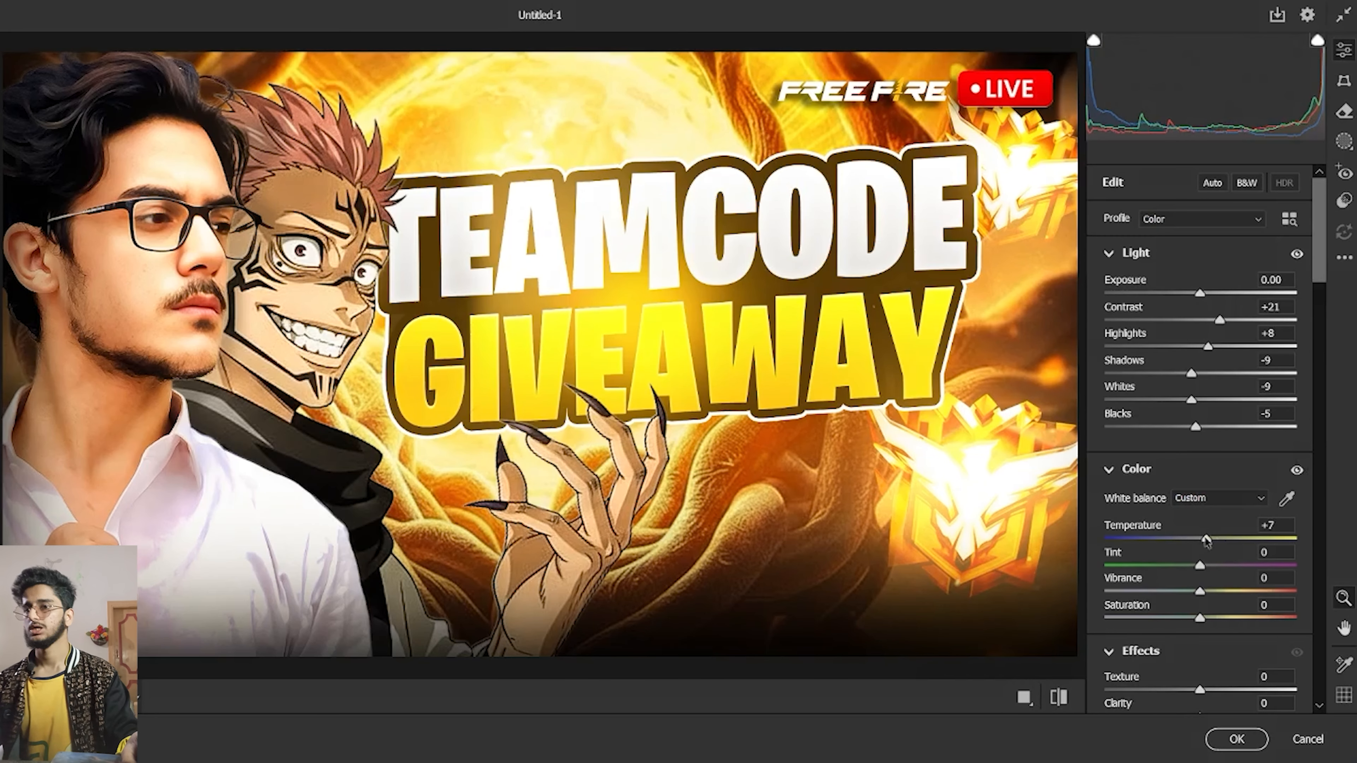
mouse_move(1201, 592)
mouse_down()
mouse_move(1217, 600)
mouse_move(1210, 621)
mouse_move(1219, 592)
mouse_up()
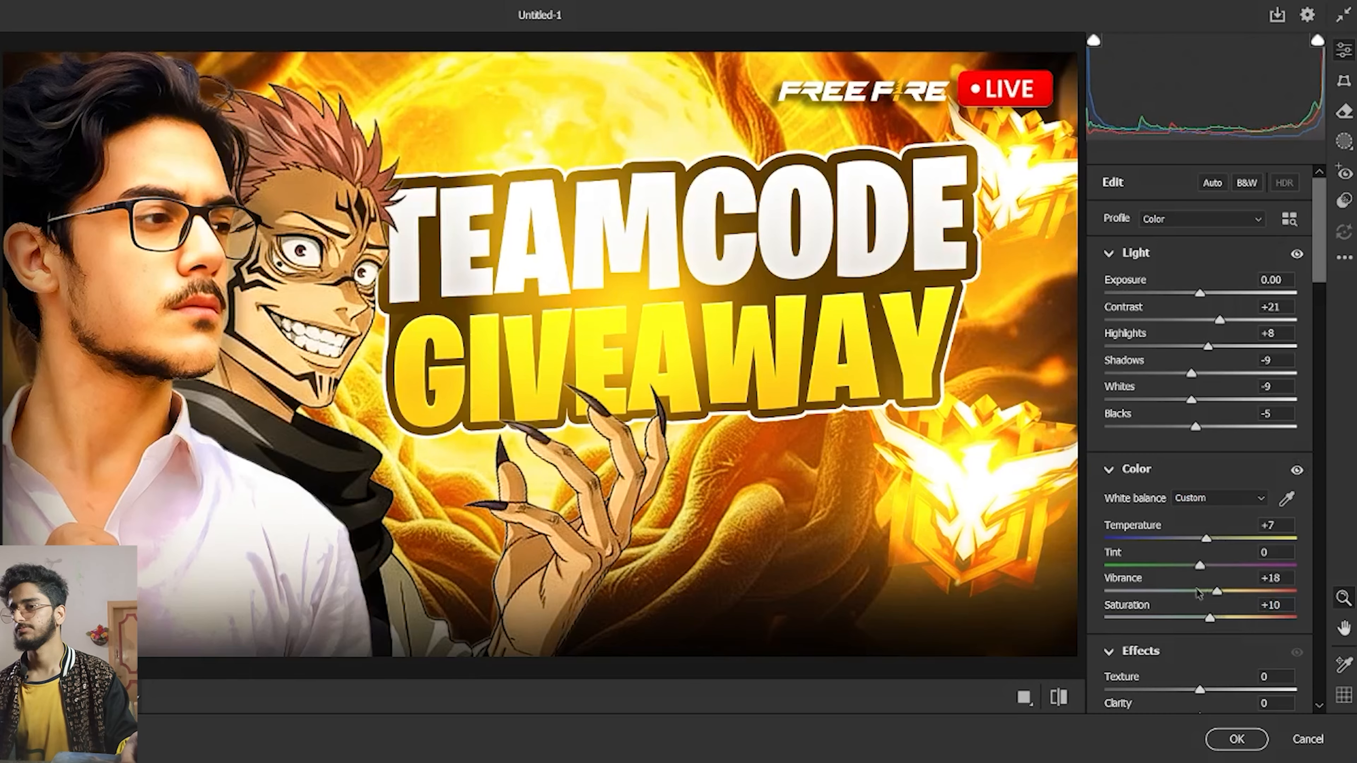
Set the Camera Raw effects to Texture +28, Clarity +10, Dehaze +12, Vignette -11 and Grain 8
scroll(1197, 592, down, 4)
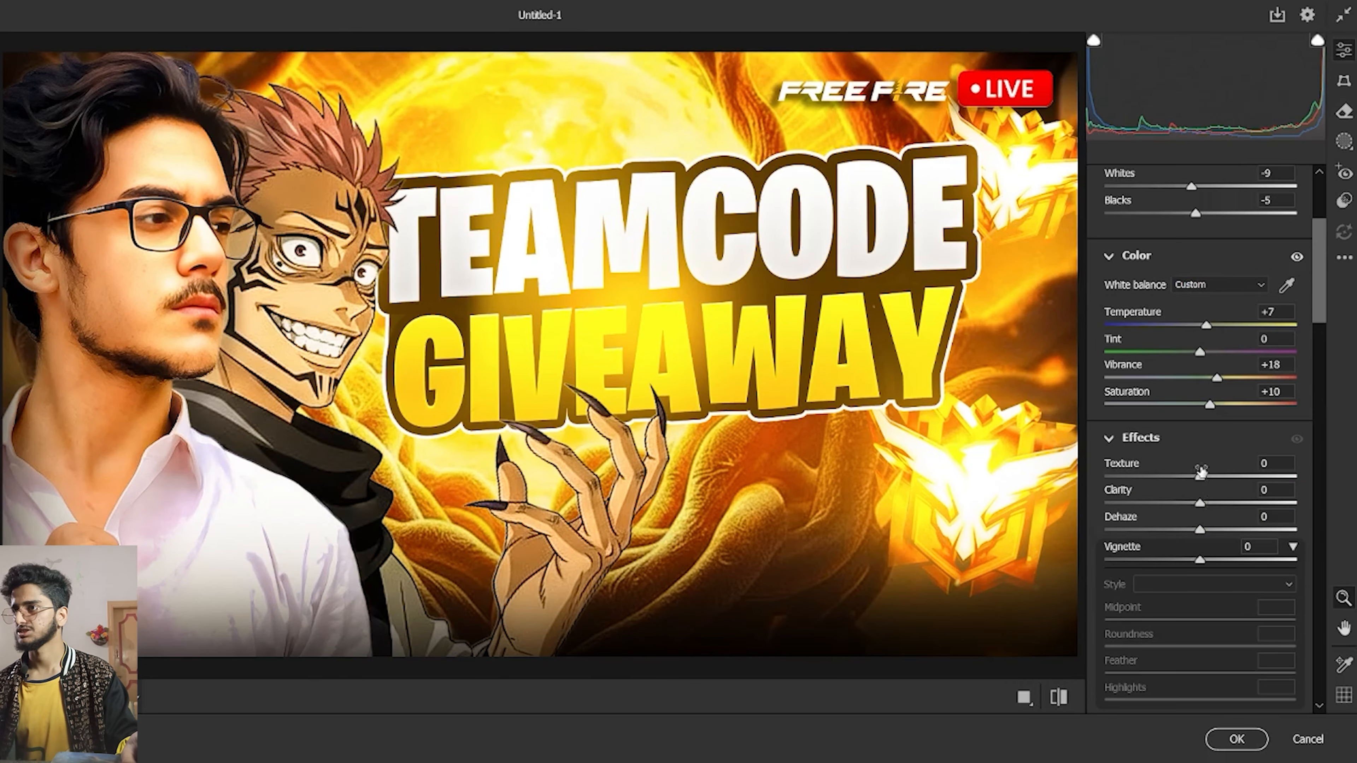
drag(1200, 471, 1219, 503)
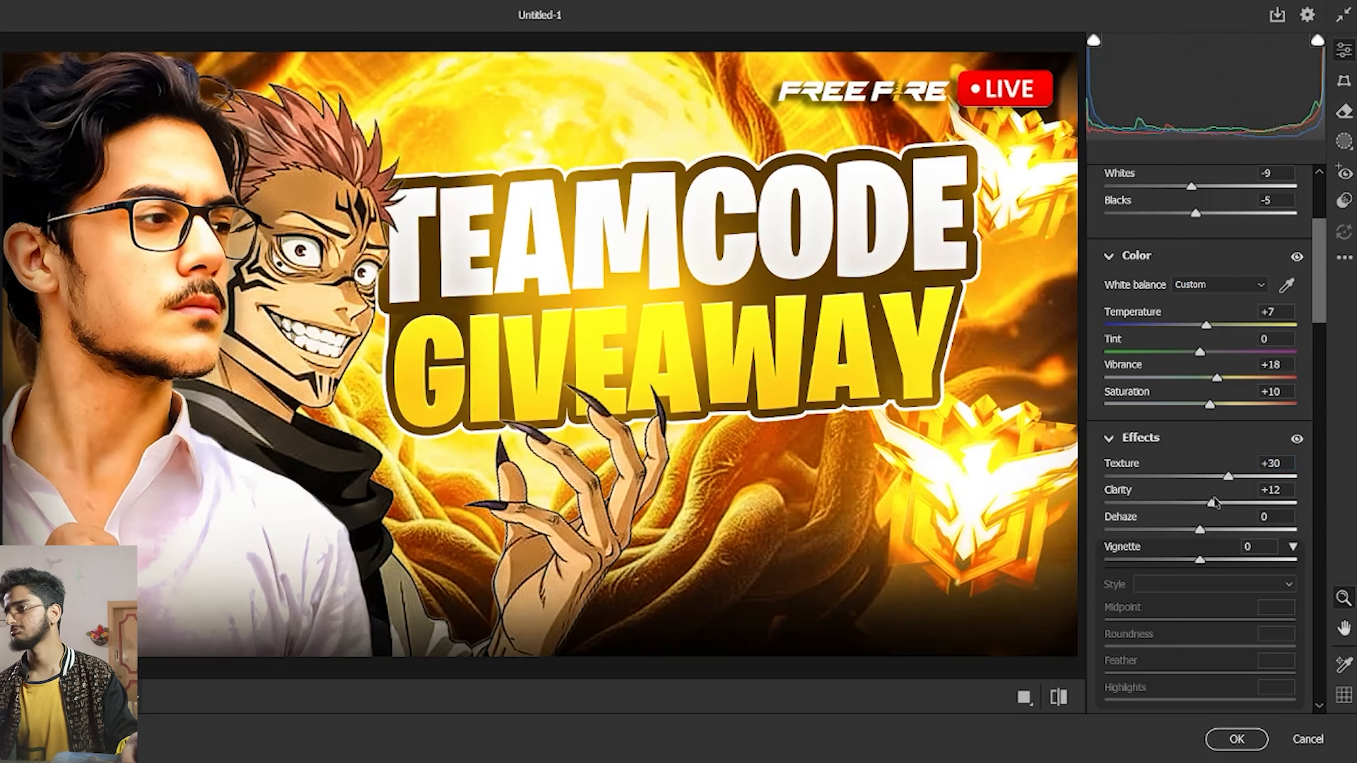
click(1225, 476)
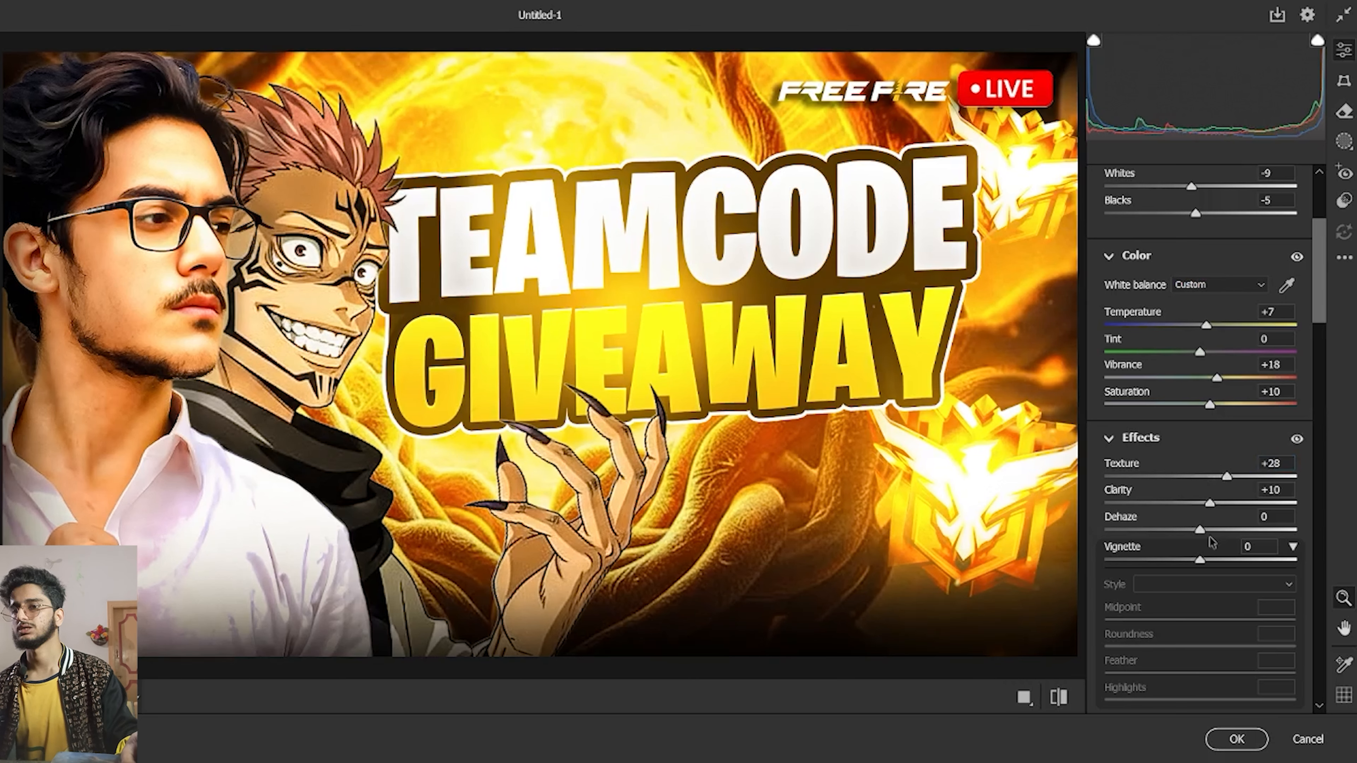
drag(1201, 527, 1212, 529)
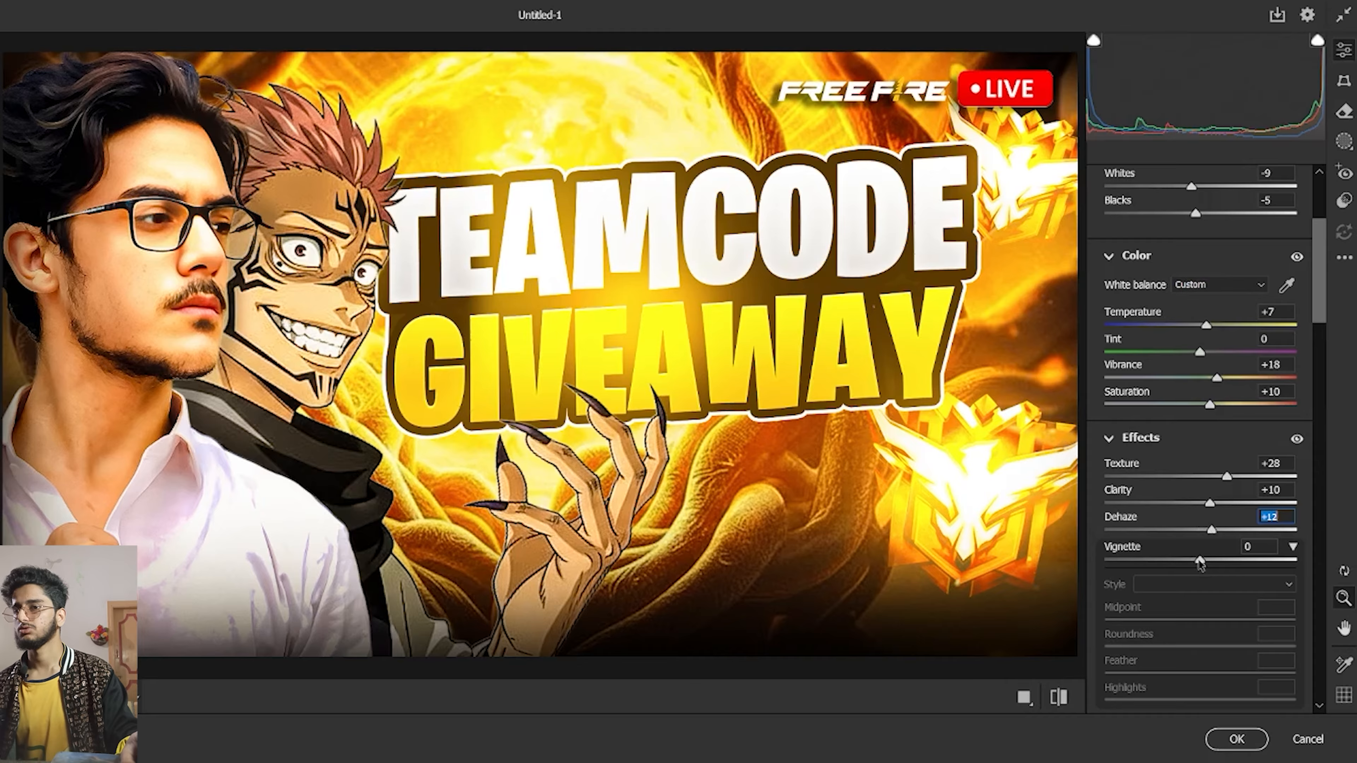
drag(1201, 560, 1207, 560)
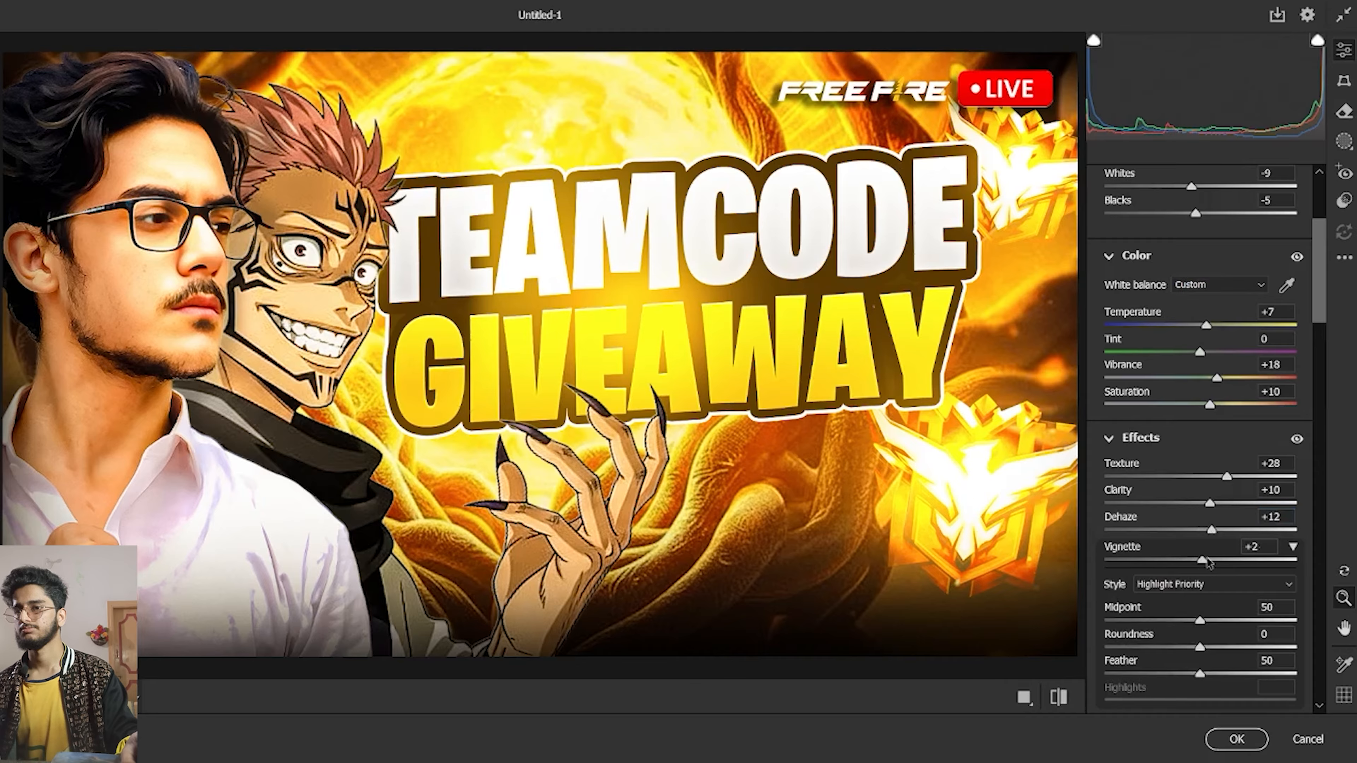
click(1187, 560)
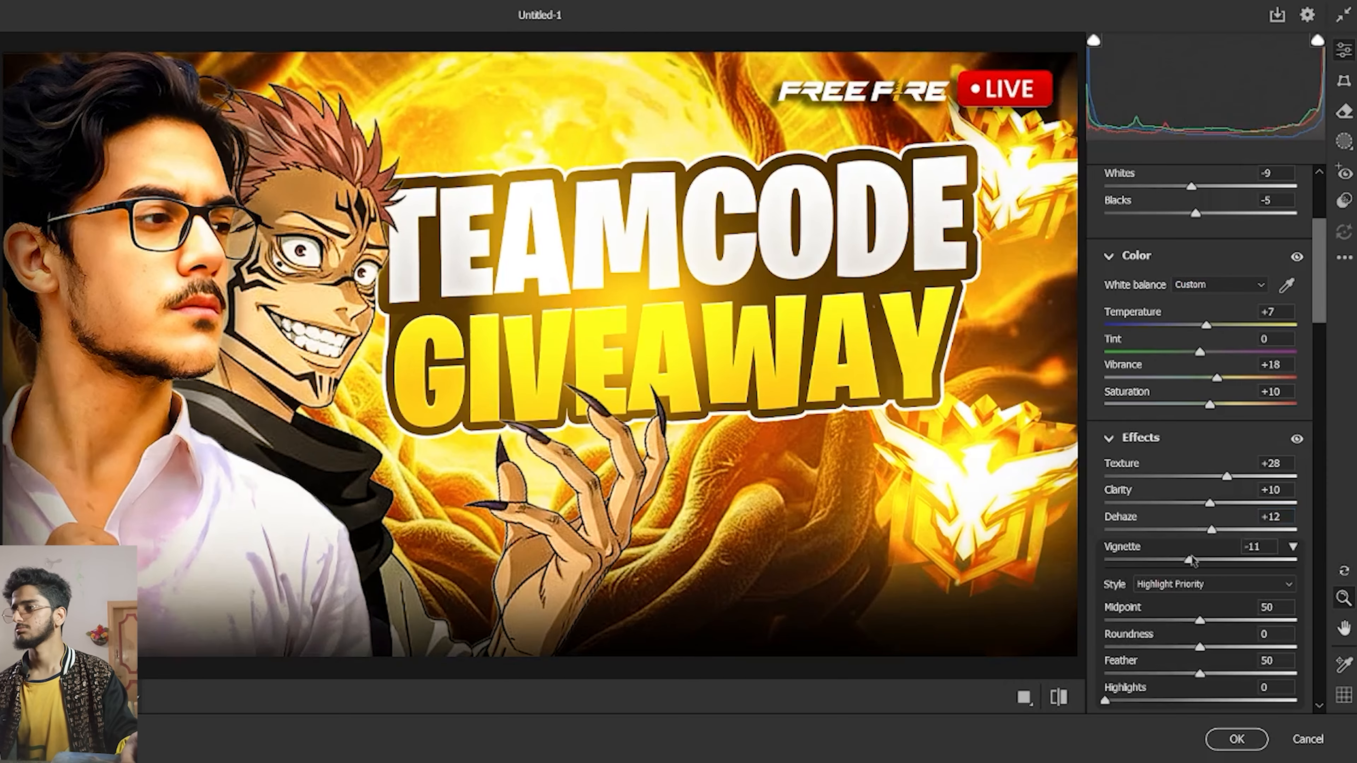
scroll(1191, 561, down, 10)
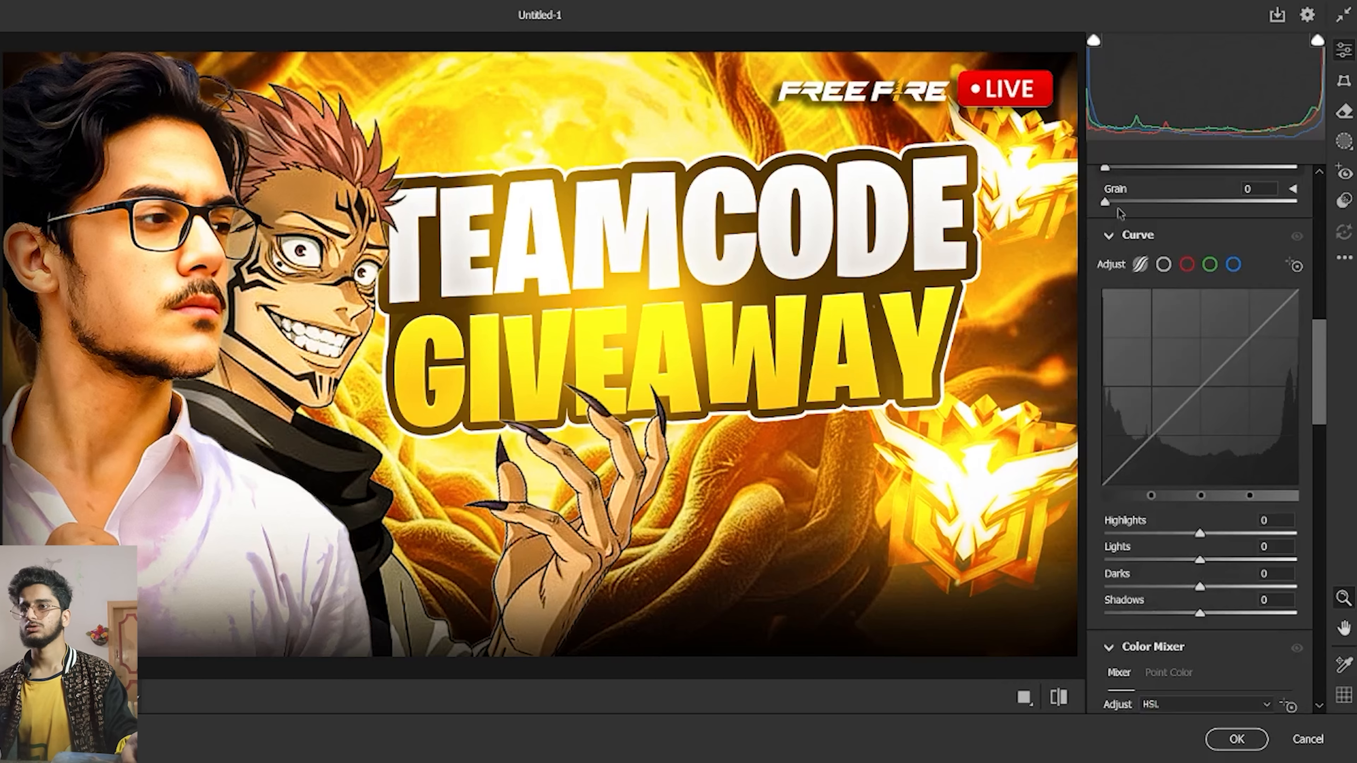
drag(1111, 203, 1120, 203)
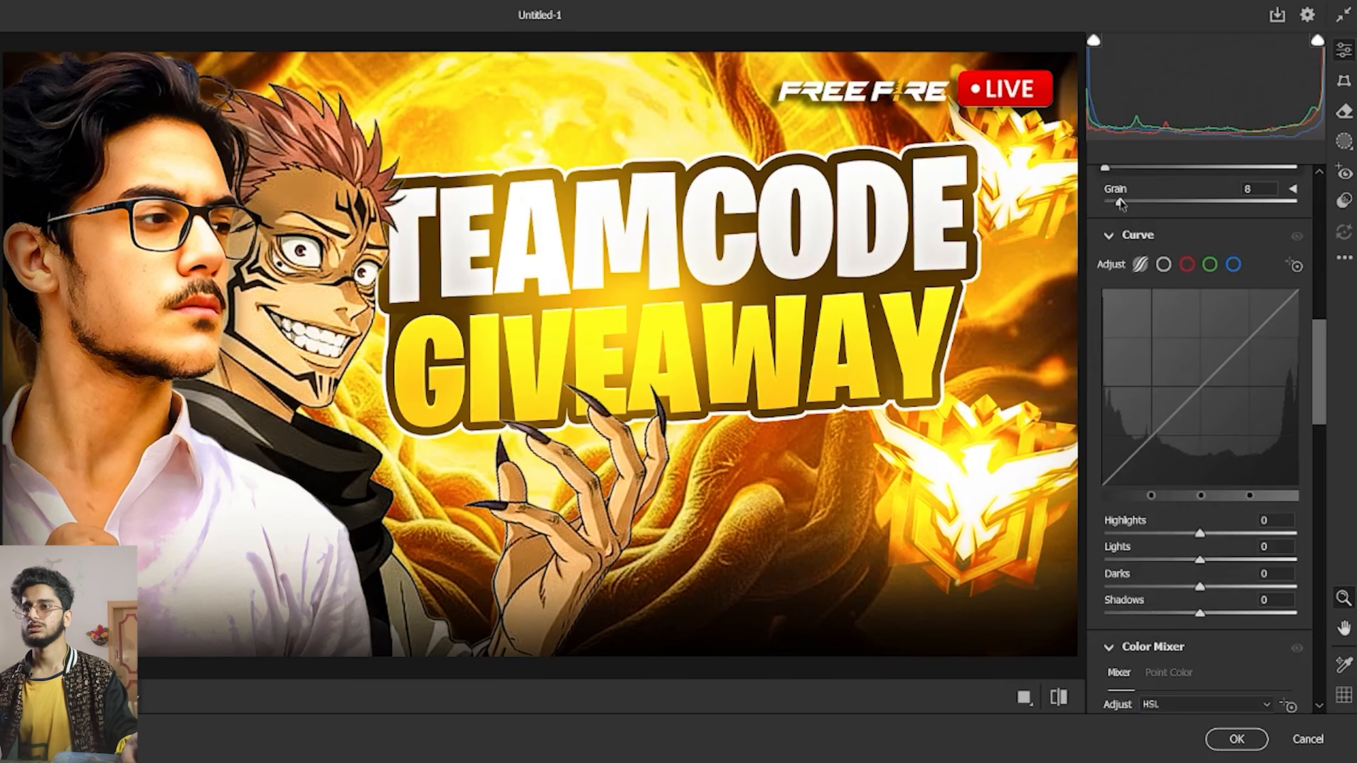
Raise the Oranges saturation slightly in the Camera Raw Color Mixer
drag(1197, 559, 1187, 550)
scroll(1197, 438, down, 8)
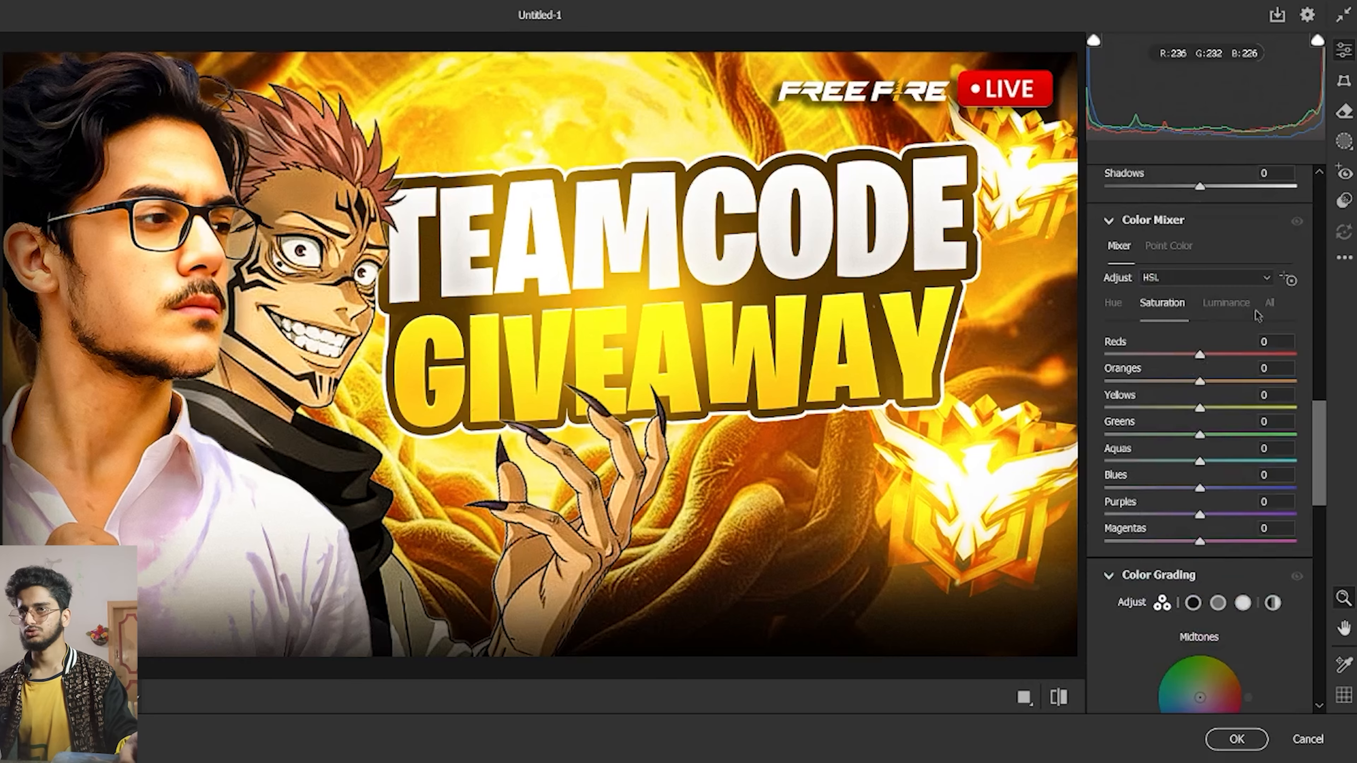
drag(1209, 361, 1206, 380)
Color grade the image with a slight red tint in the midtones and a slight orange tint in the shadows
scroll(1218, 391, down, 4)
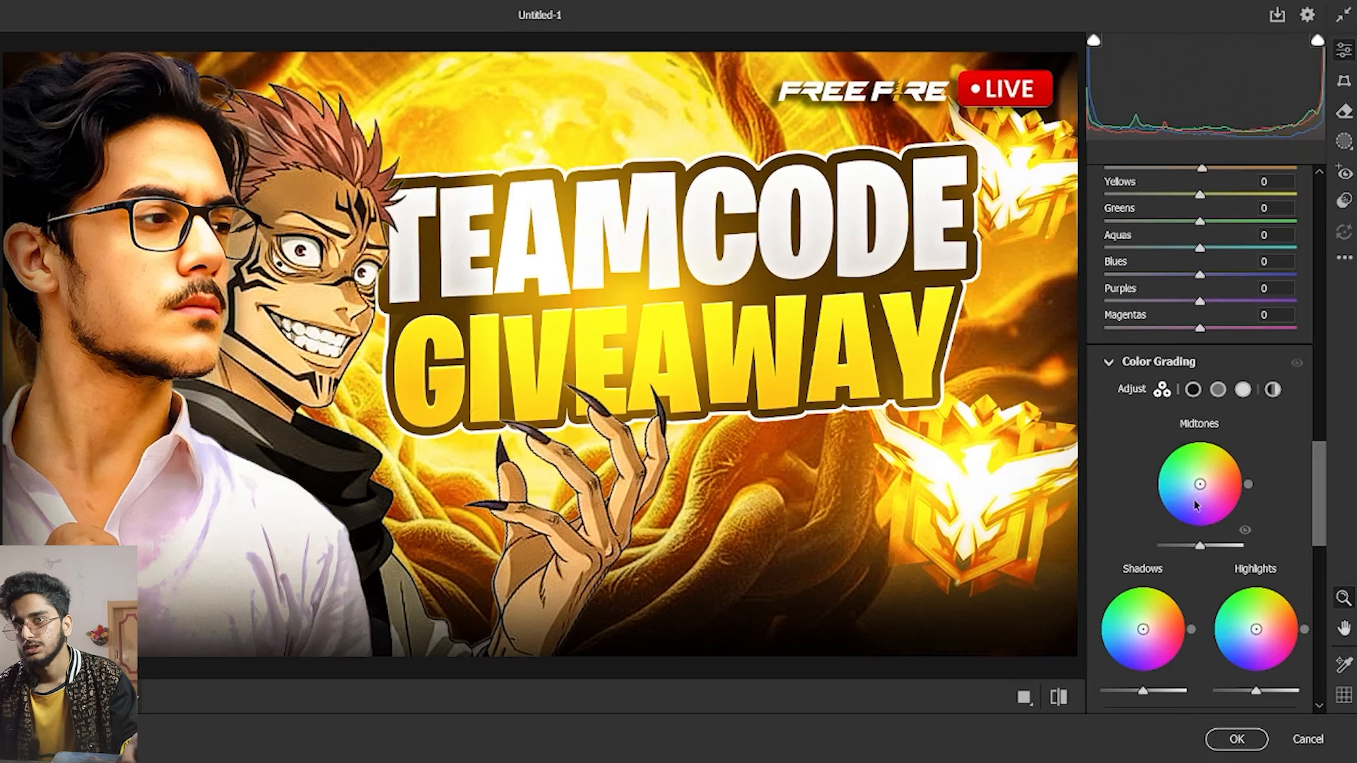
drag(1201, 486, 1204, 486)
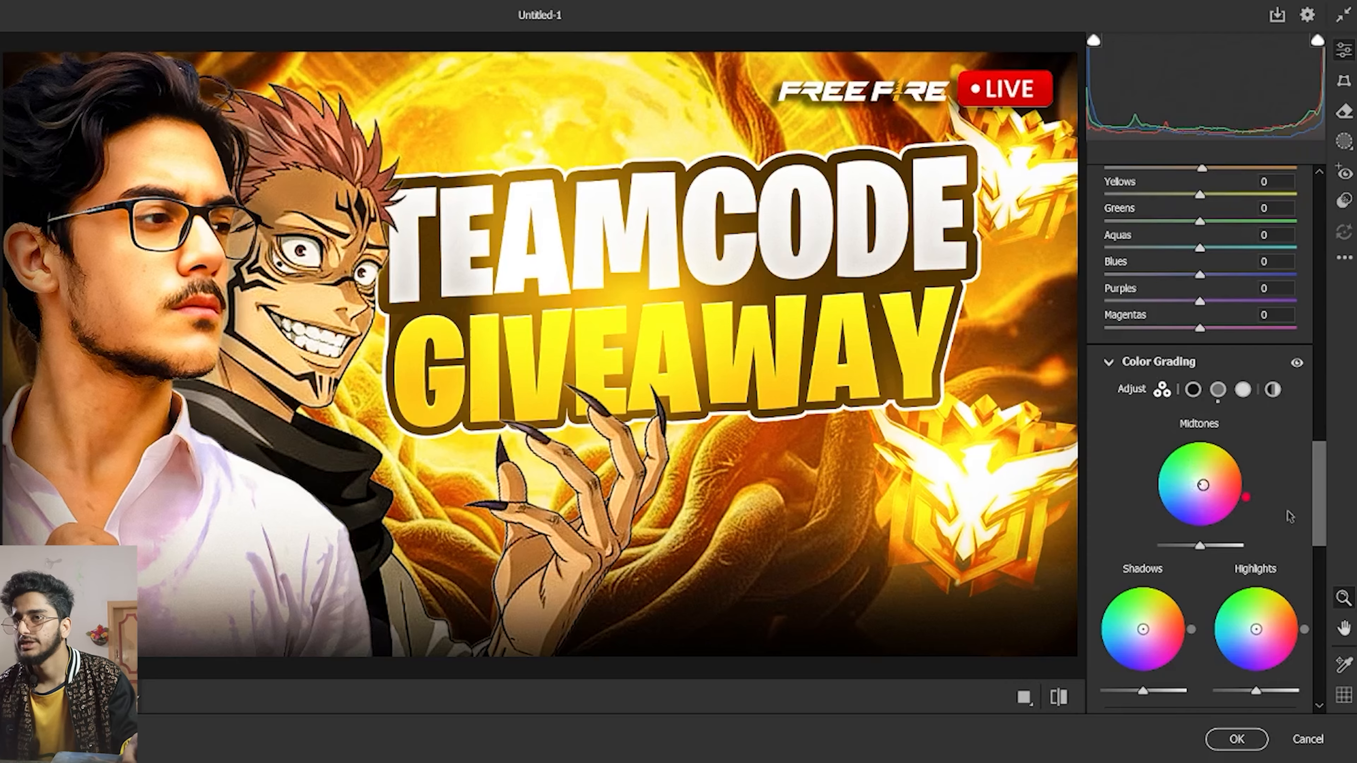
drag(1244, 502, 1248, 486)
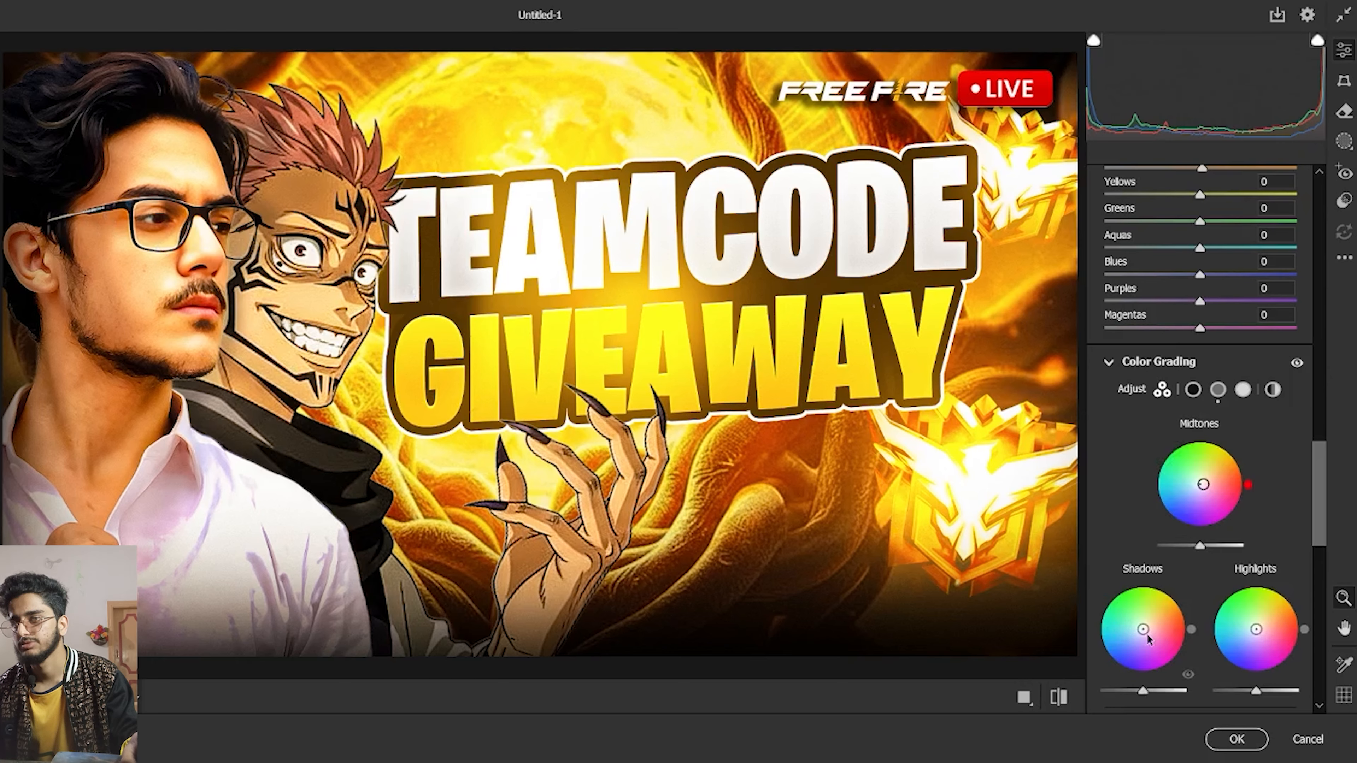
drag(1143, 633, 1189, 612)
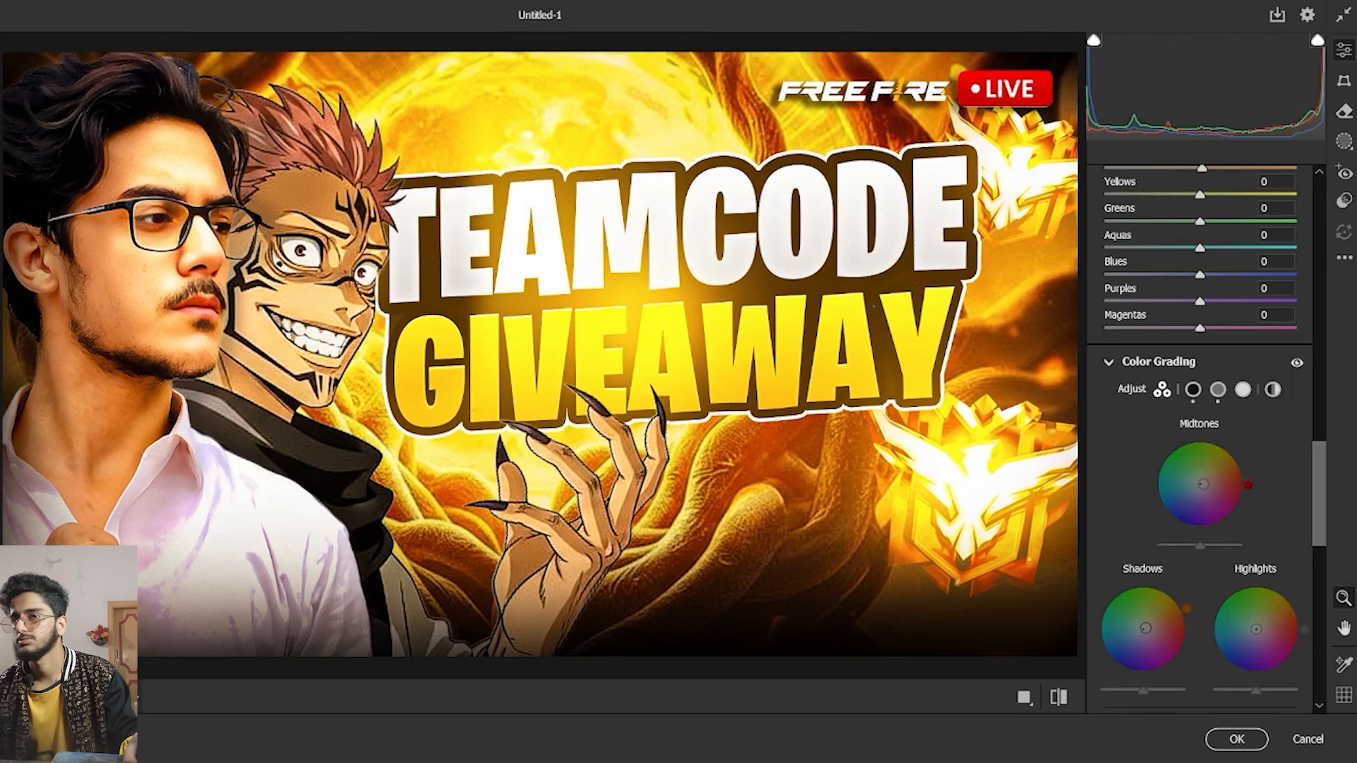
Add a slight yellow tint to the highlights with Hue 53 and Saturation 17, and compare the color grading on and off
drag(1304, 630, 1260, 624)
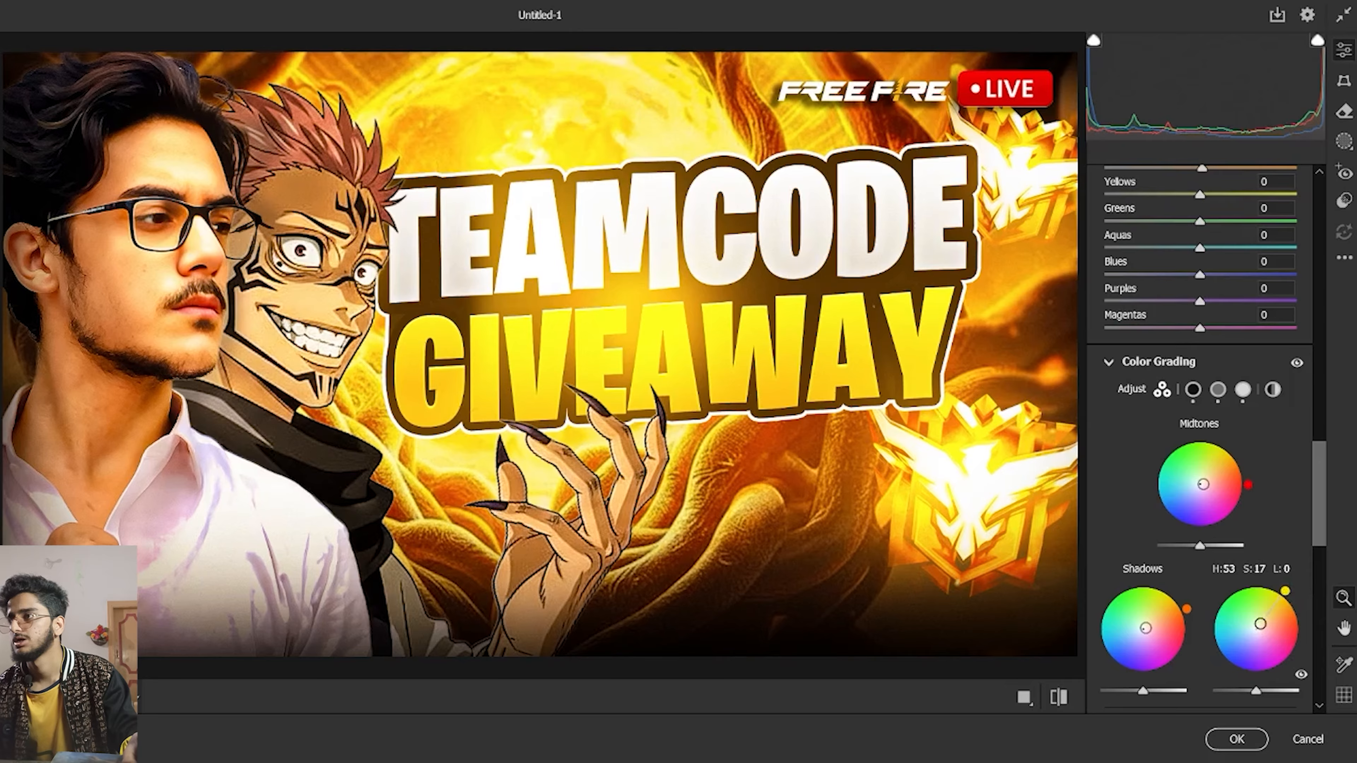
click(1298, 365)
click(1298, 365)
click(1297, 364)
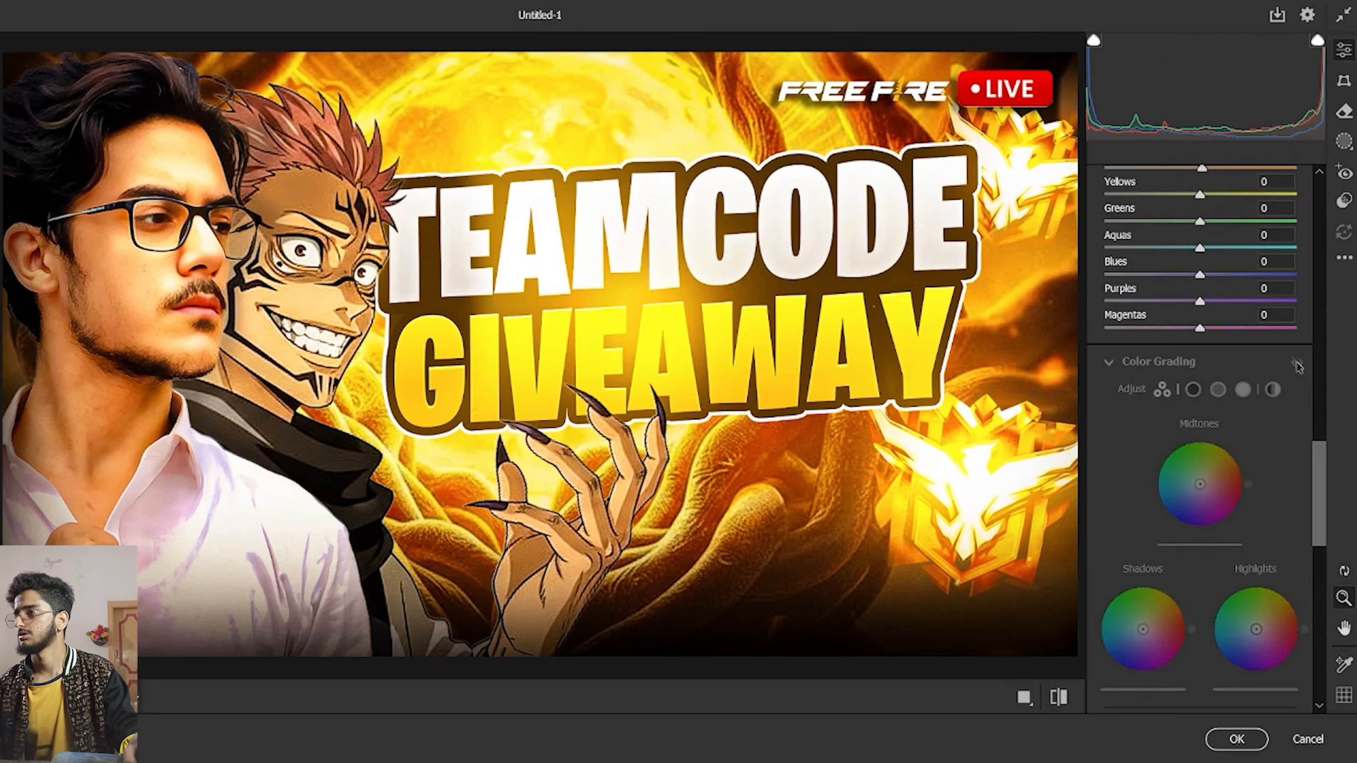
click(1298, 365)
click(1298, 364)
click(1298, 366)
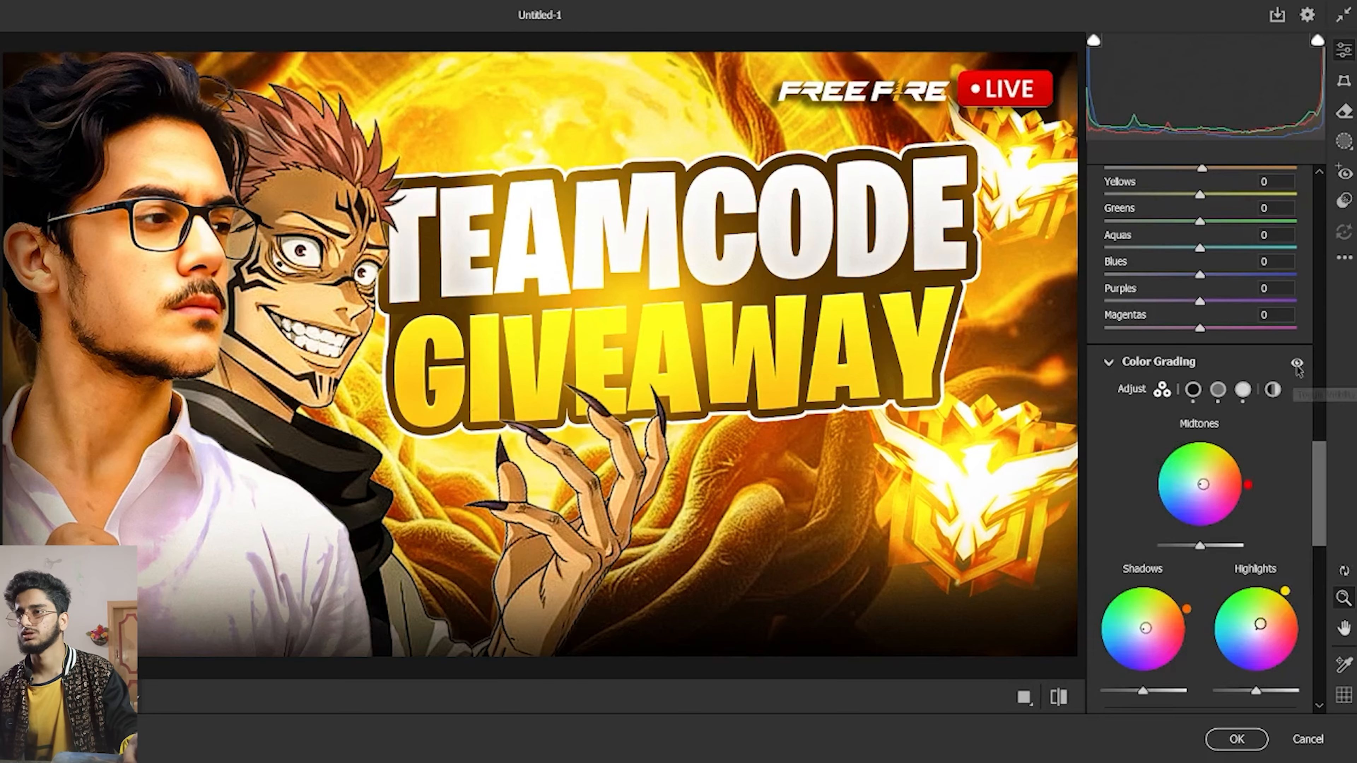
click(1297, 367)
click(1298, 366)
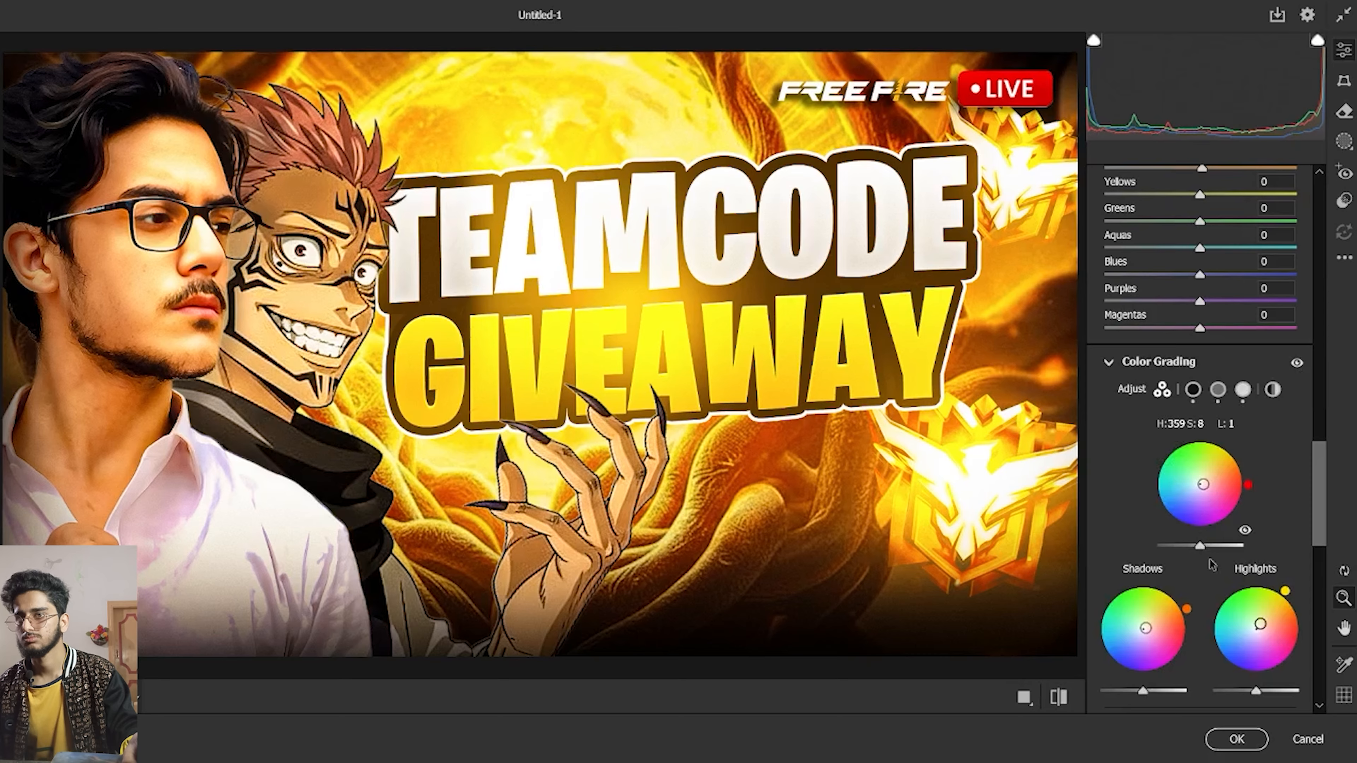
Raise the midtone tint's saturation to 11 and set the color grading Blending to 55, comparing the grade on and off
scroll(1184, 571, down, 2)
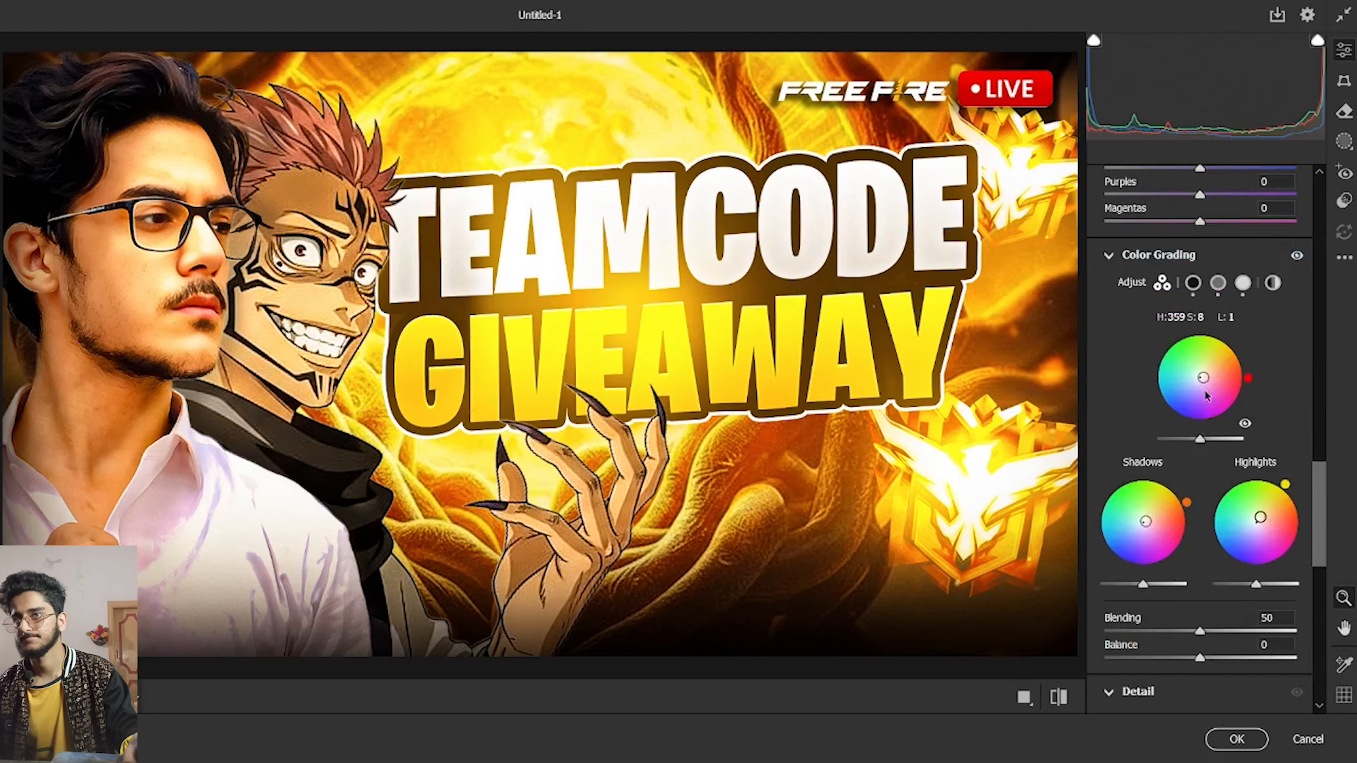
drag(1203, 378, 1205, 378)
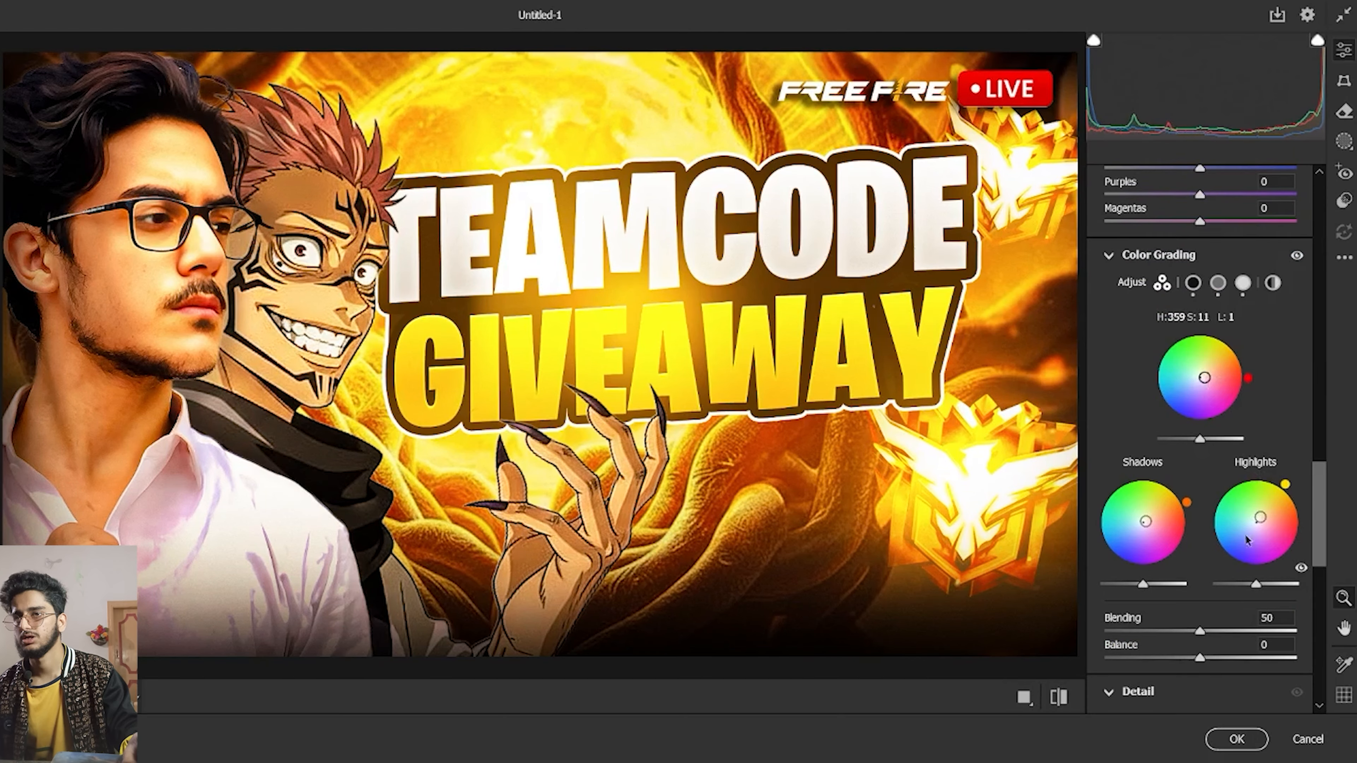
click(1294, 257)
click(1293, 258)
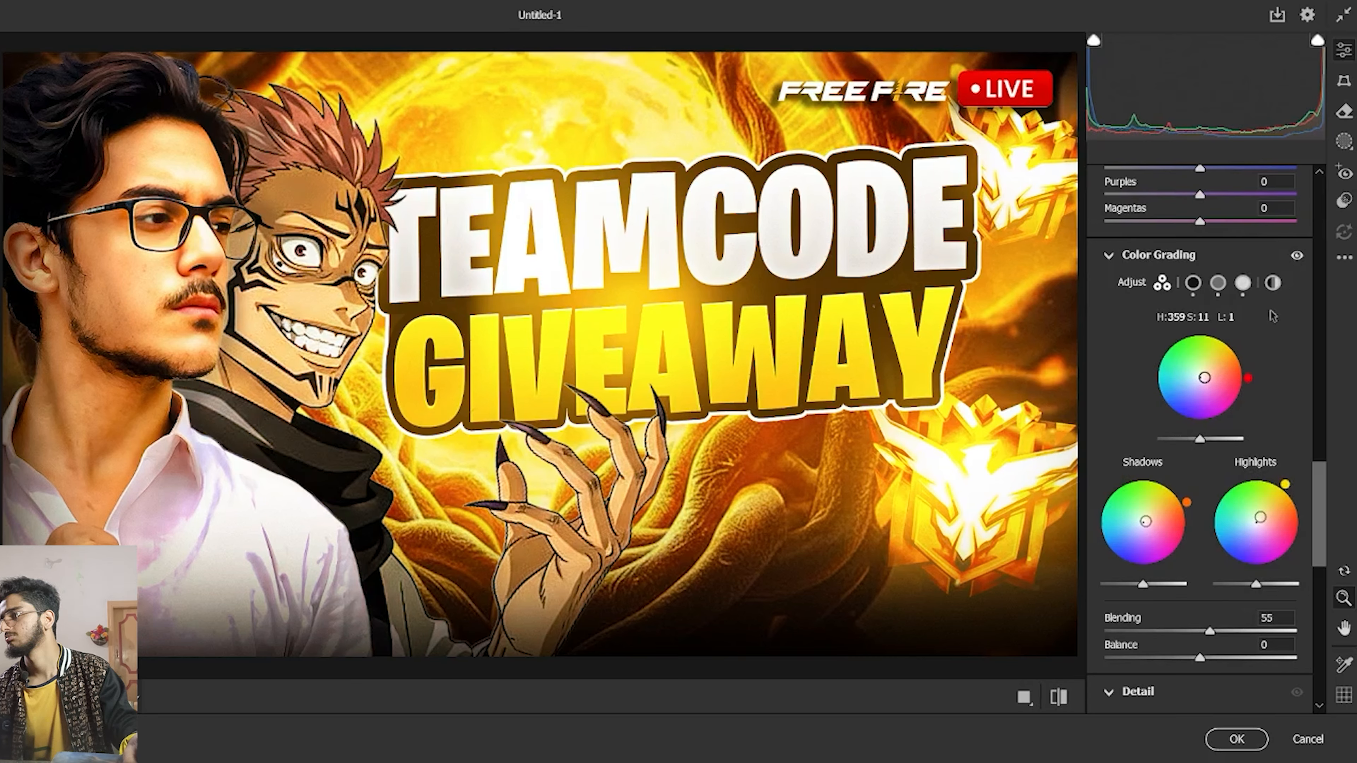
Apply Camera Raw Sharpening 48, Noise Reduction 9 and Color Noise Reduction 15, and compare the merged layer before and after
scroll(1202, 428, down, 6)
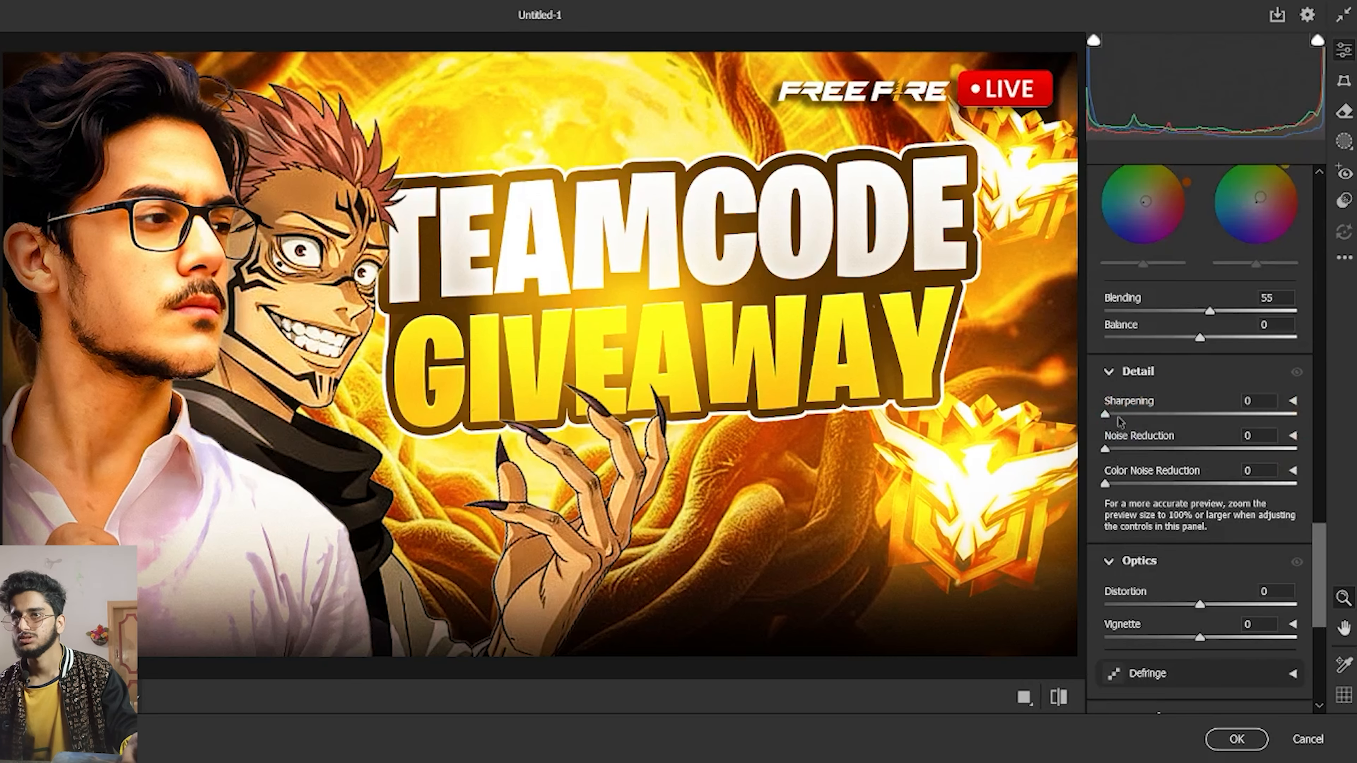
drag(1119, 415, 1165, 415)
click(1122, 449)
click(1123, 484)
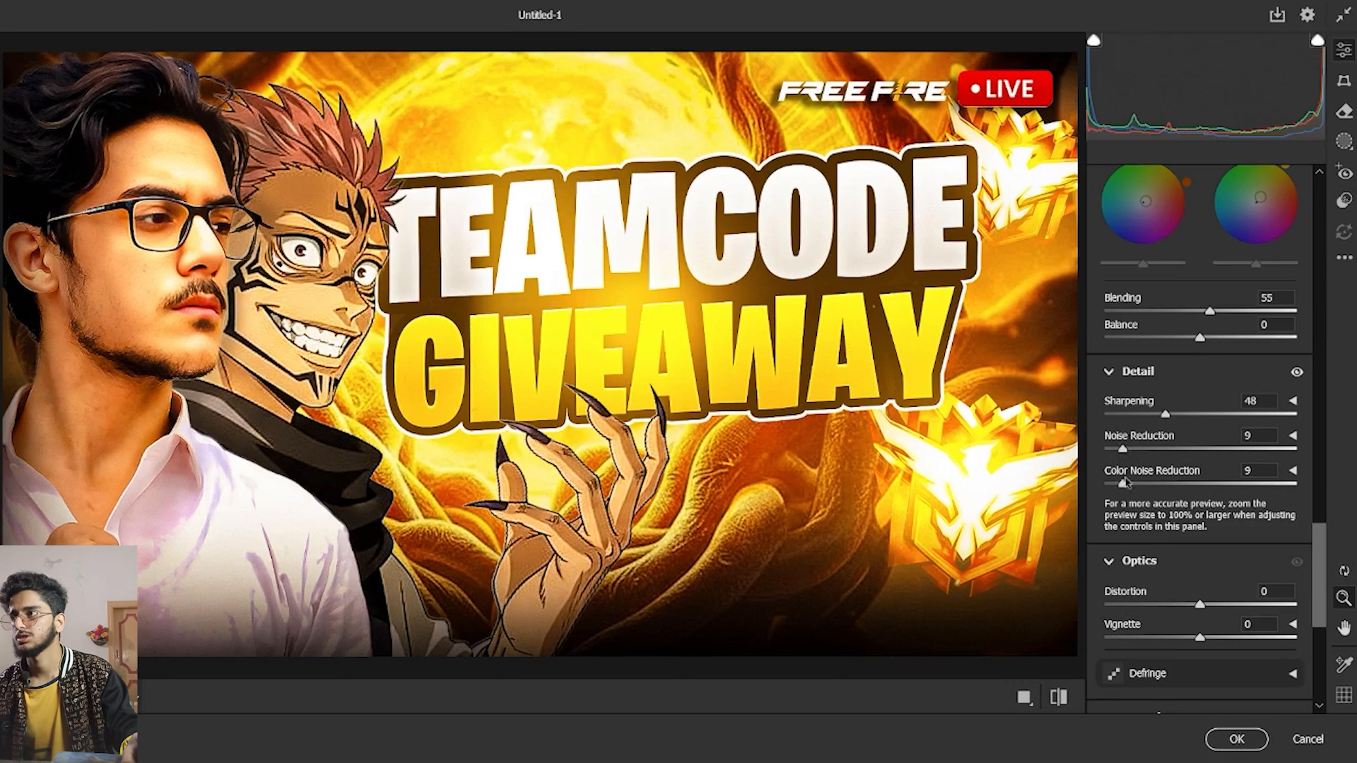
drag(1125, 483, 1133, 484)
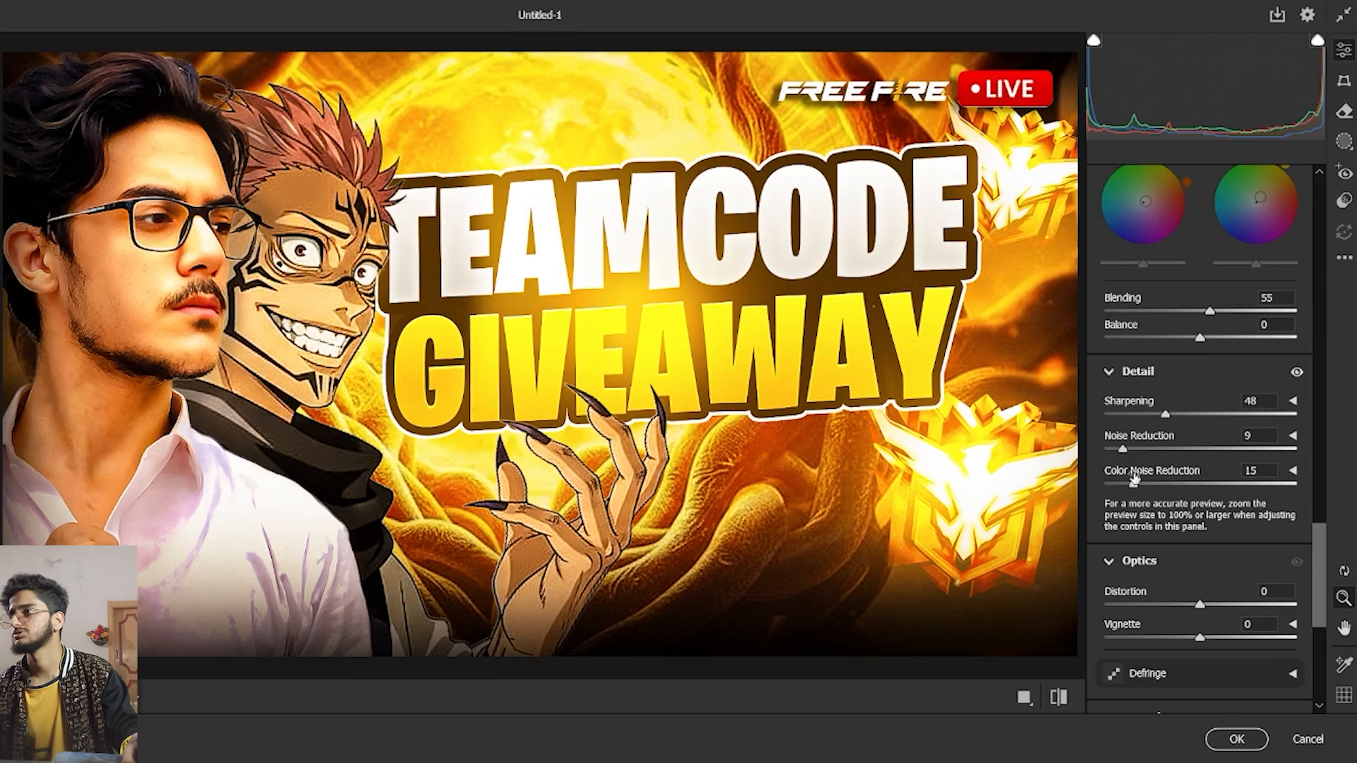
click(1221, 738)
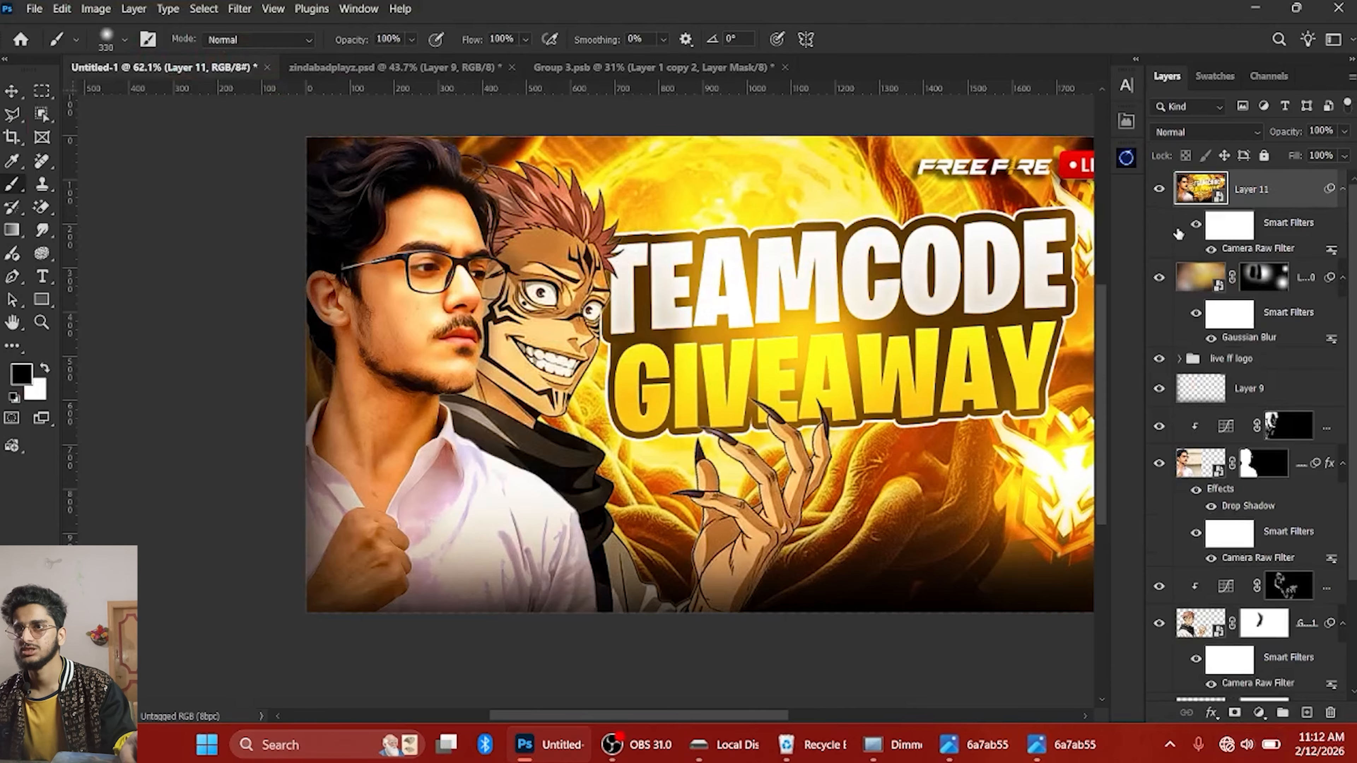
click(1160, 192)
click(1159, 193)
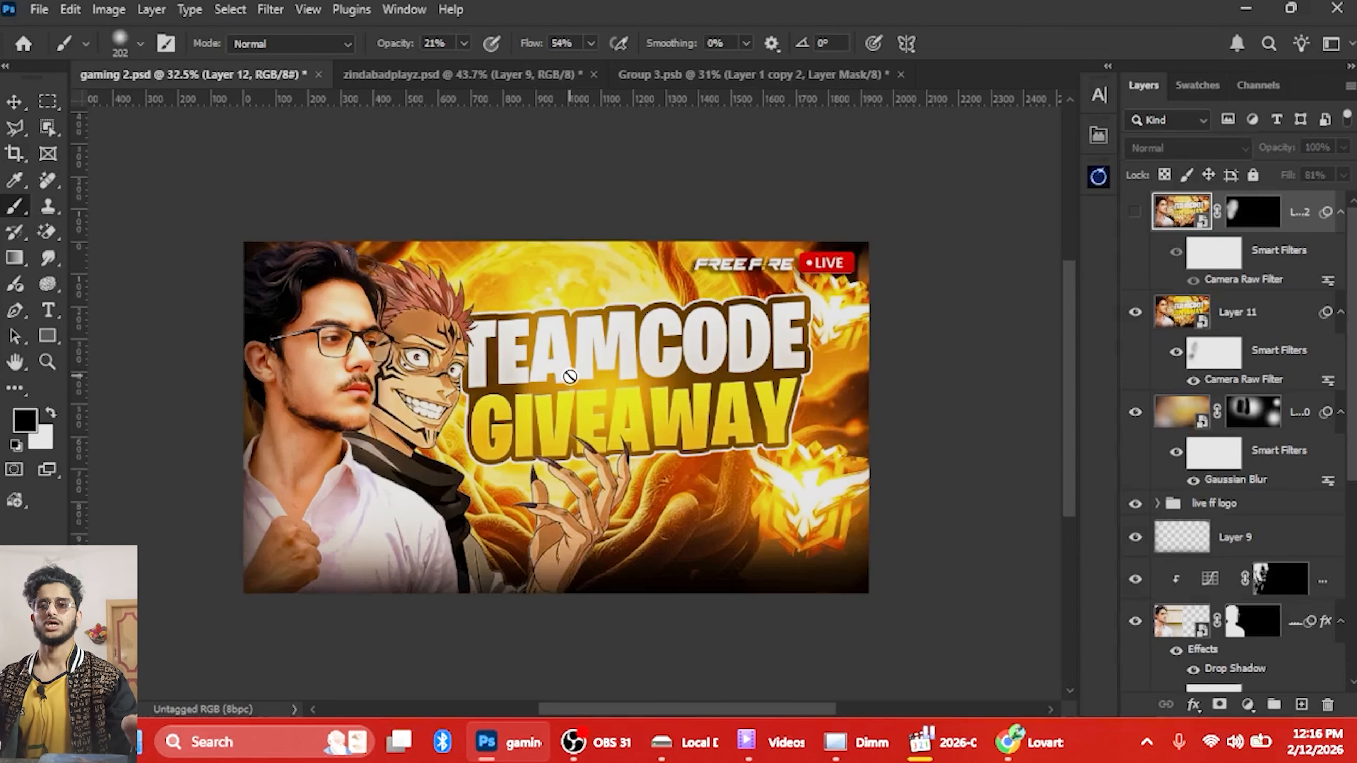
Show the masked graded layer above Layer 11 in gaming 2.psd
click(1162, 319)
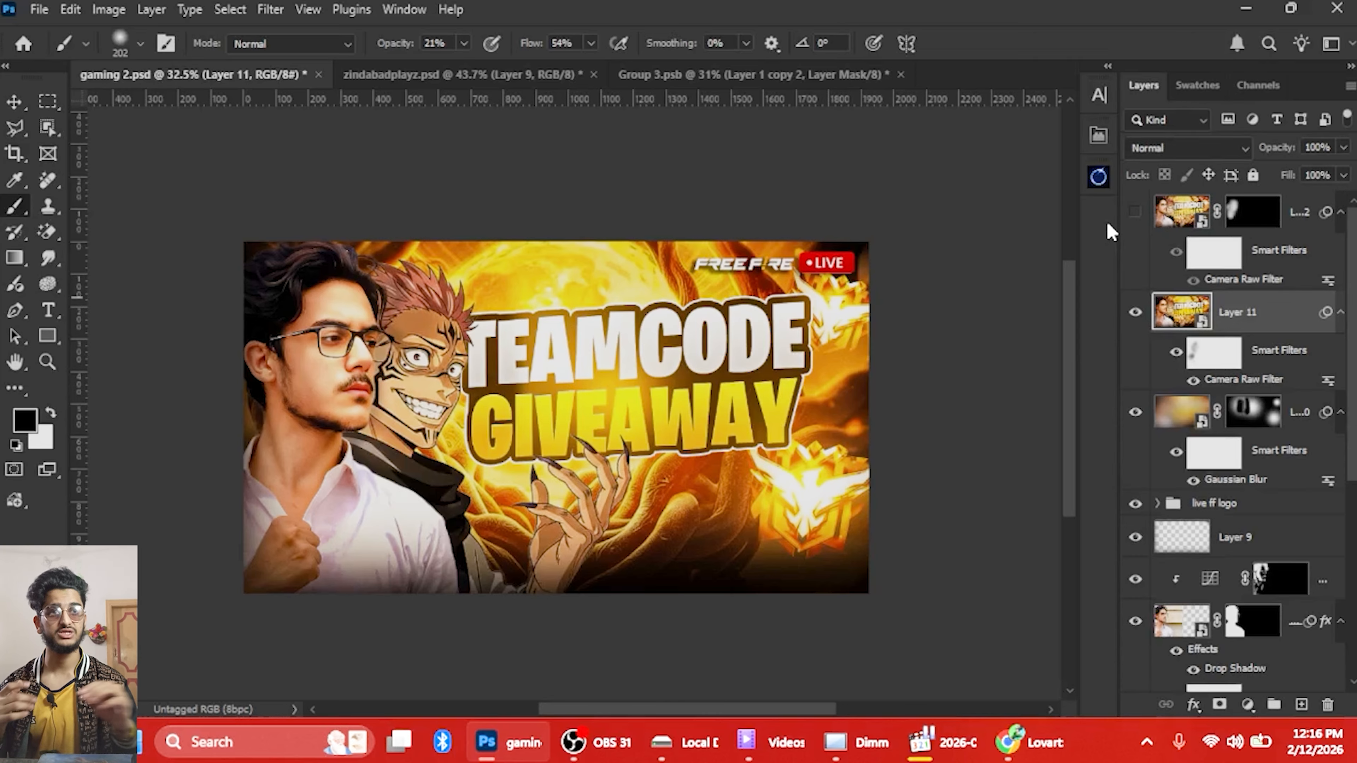
click(1135, 212)
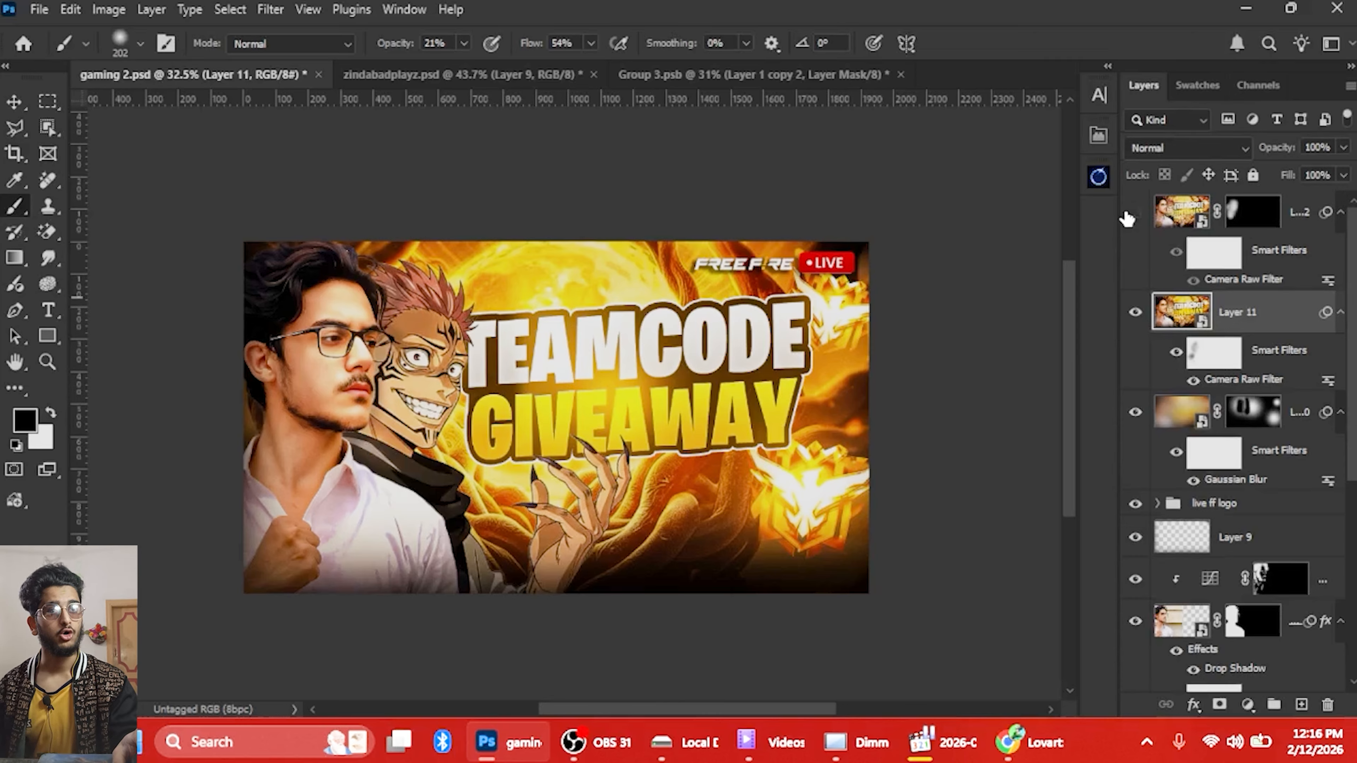
click(1178, 216)
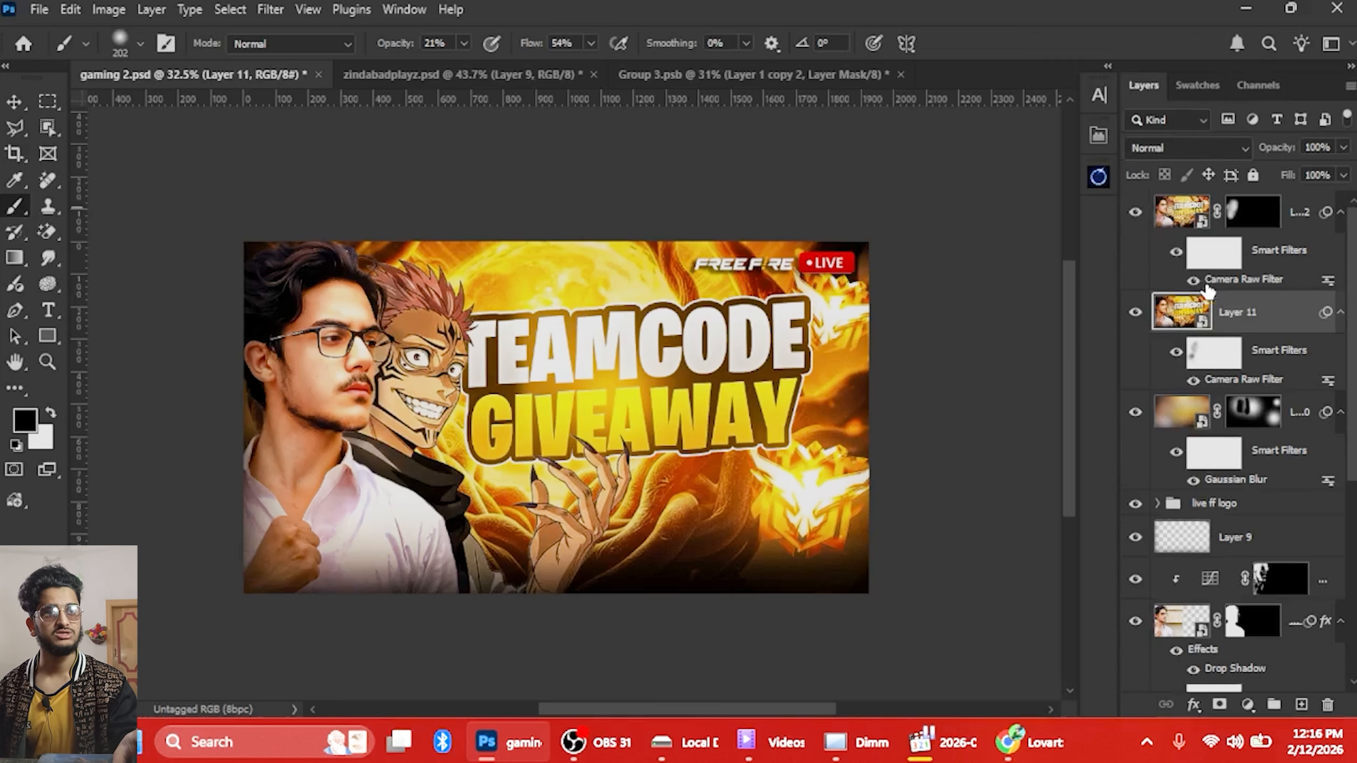
Review the luminance and saturation settings in the Color Mixer of the top layer's Camera Raw filter
double_click(1237, 281)
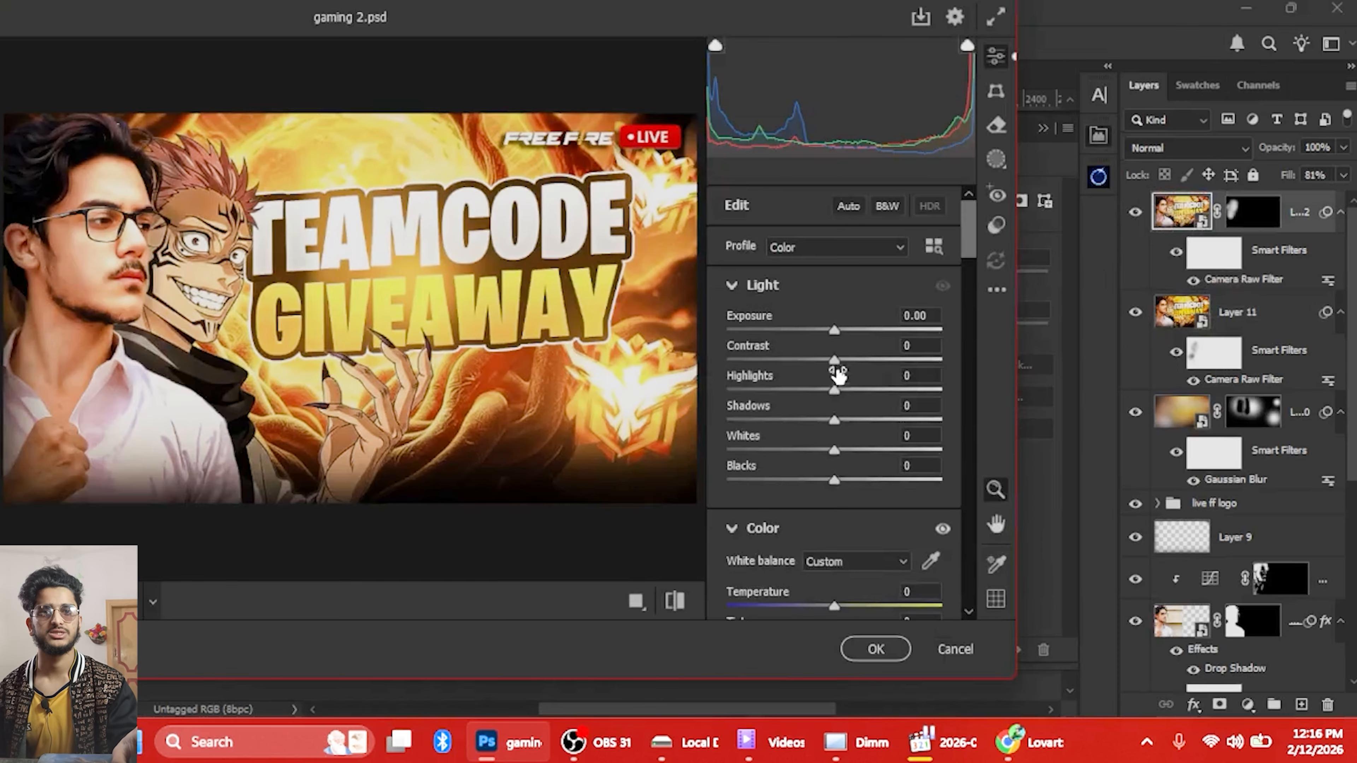
scroll(837, 374, down, 8)
scroll(841, 384, down, 9)
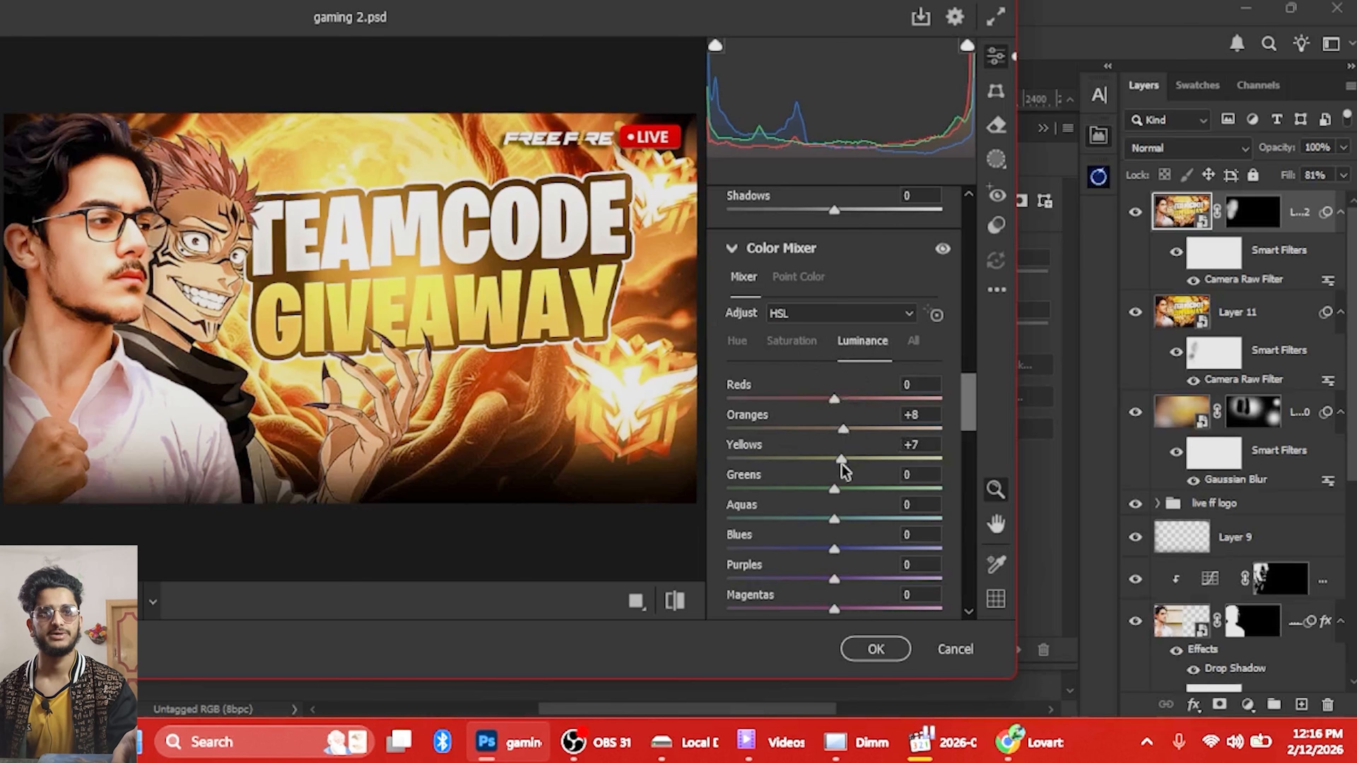
click(792, 341)
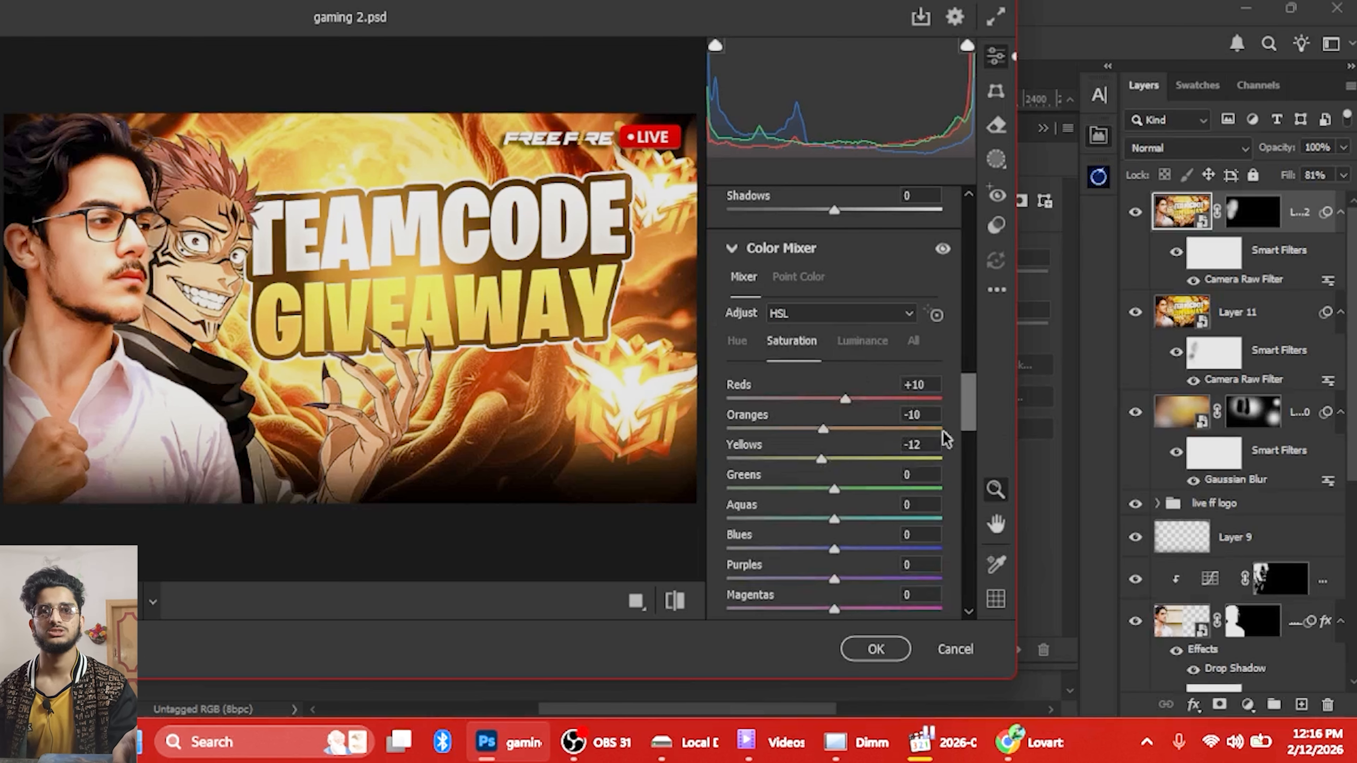
click(879, 649)
Export the thumbnail at 1920 x 1080 px as gaming 2.png on Local Disk (D:)
click(39, 9)
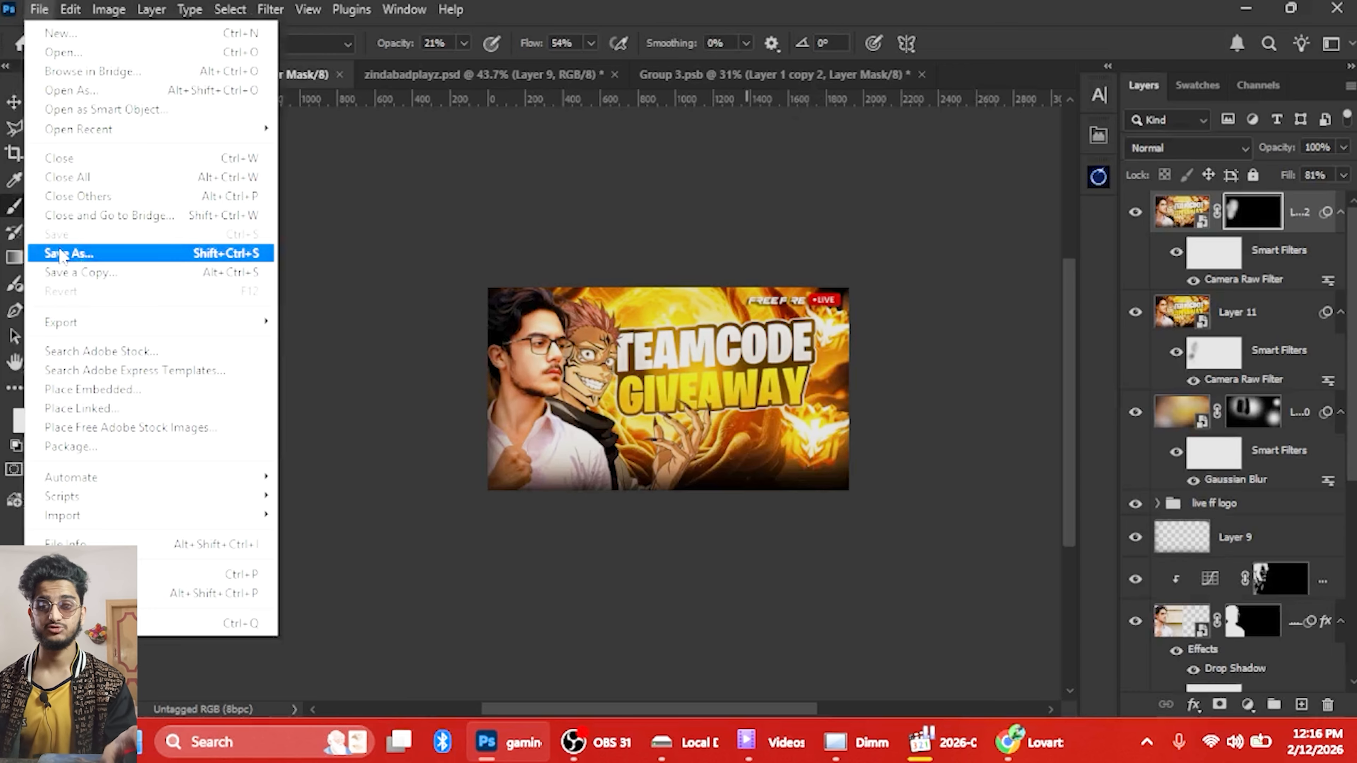
mouse_move(72, 322)
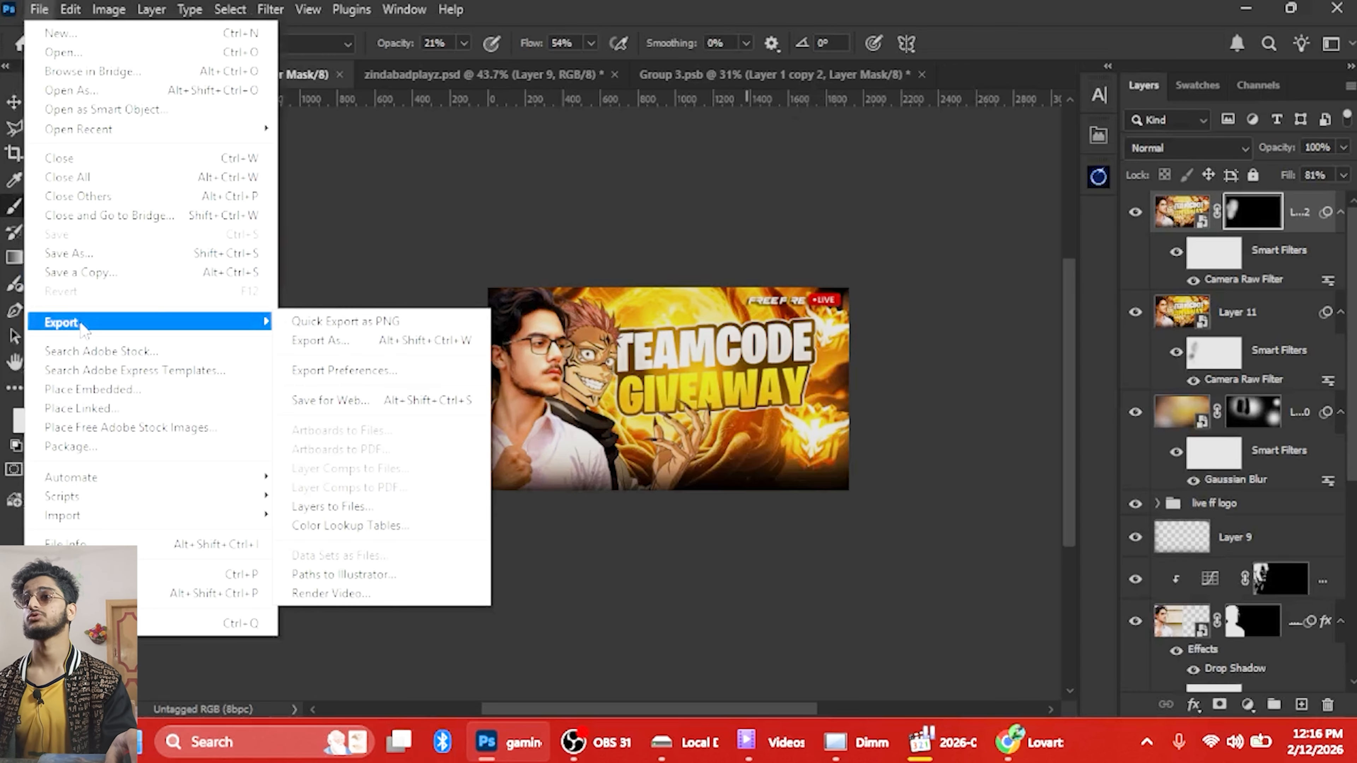
click(335, 340)
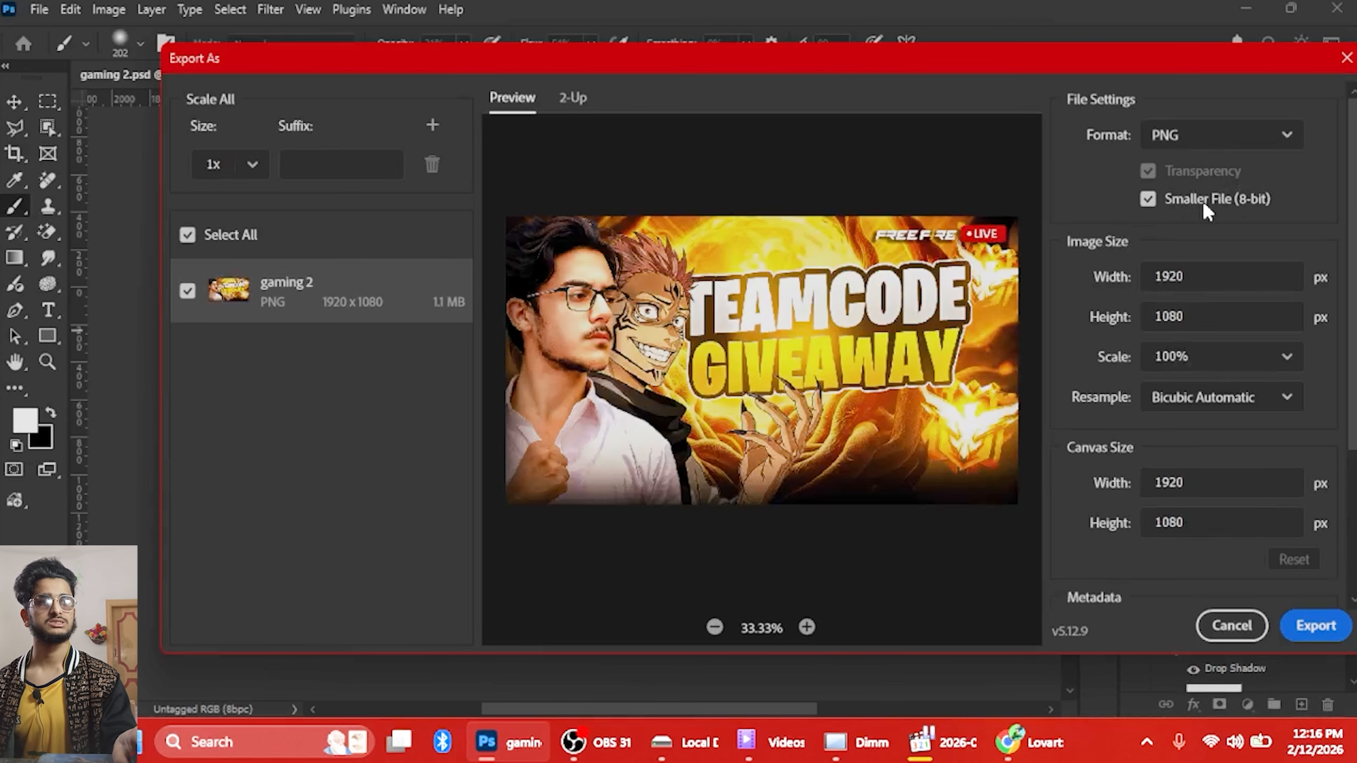
scroll(1282, 273, down, 5)
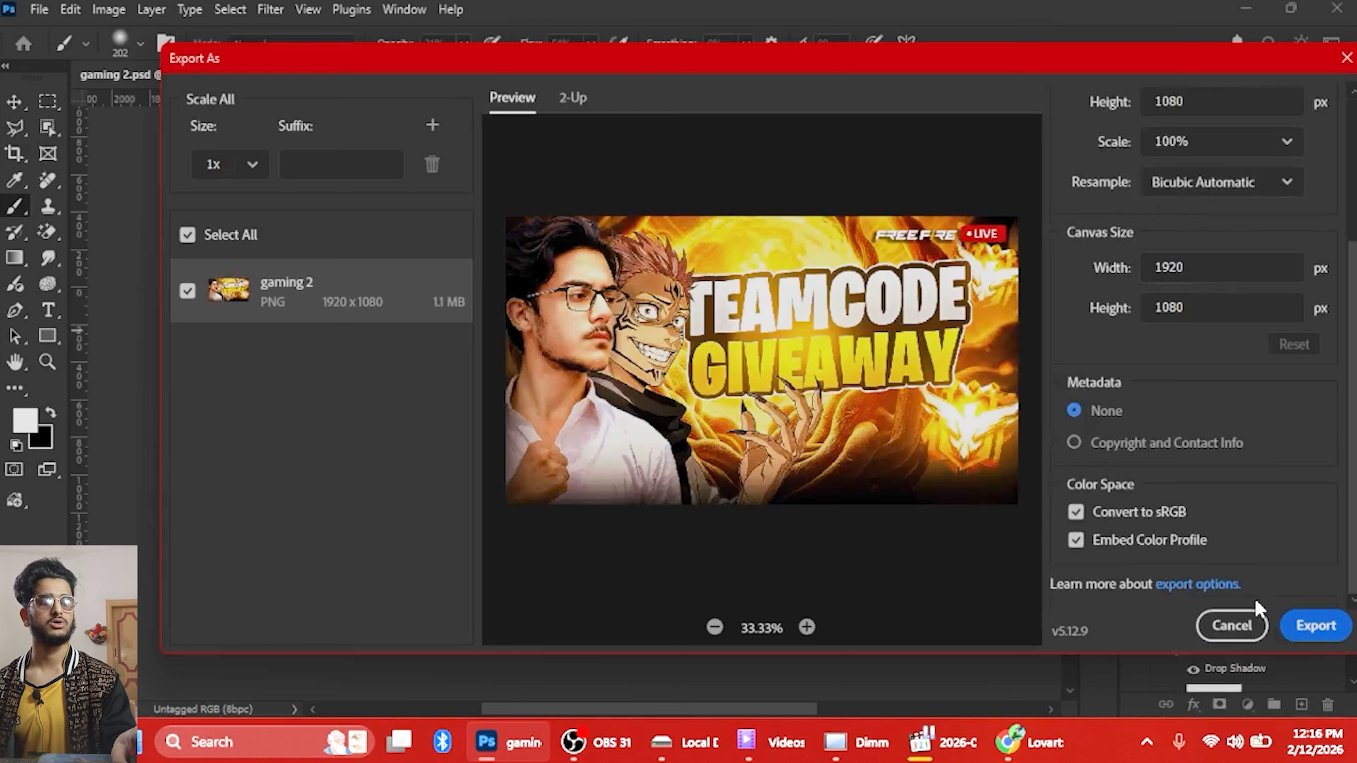
click(1315, 626)
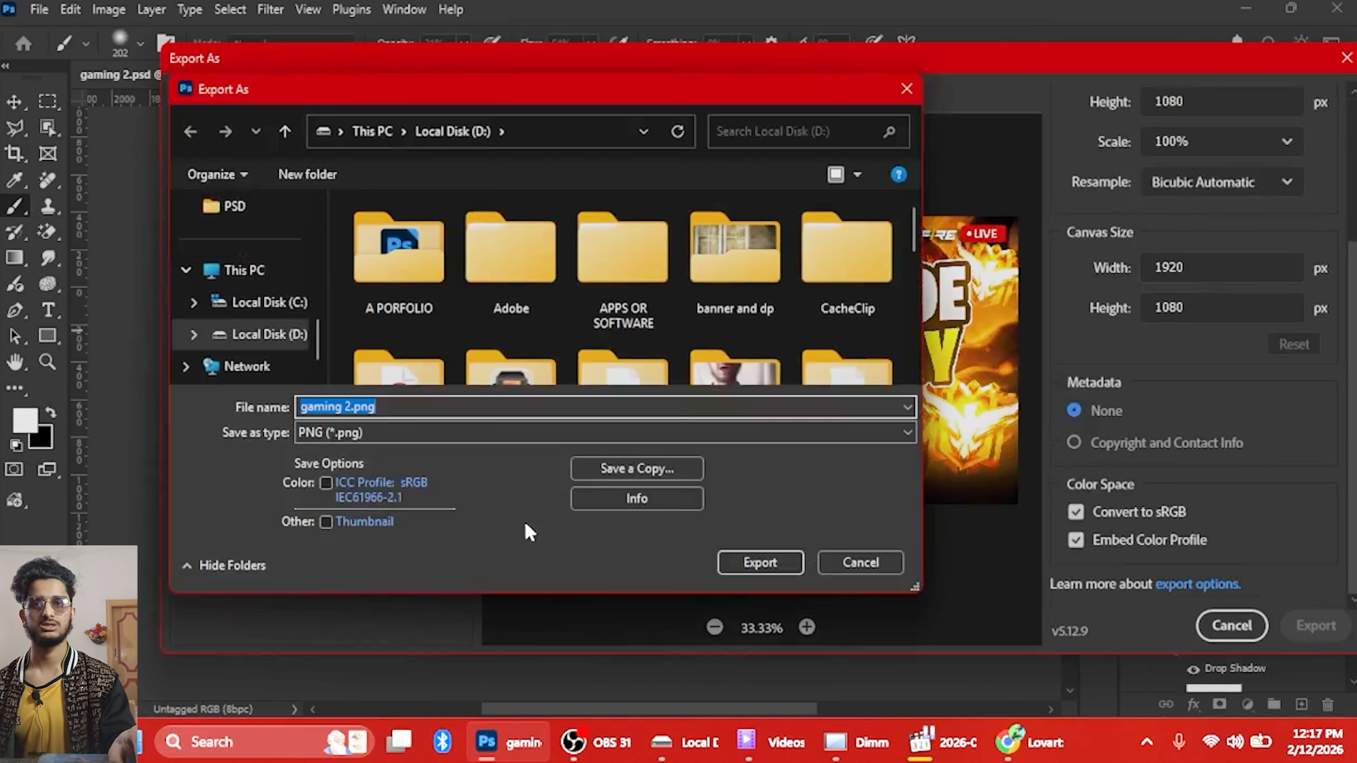
click(760, 562)
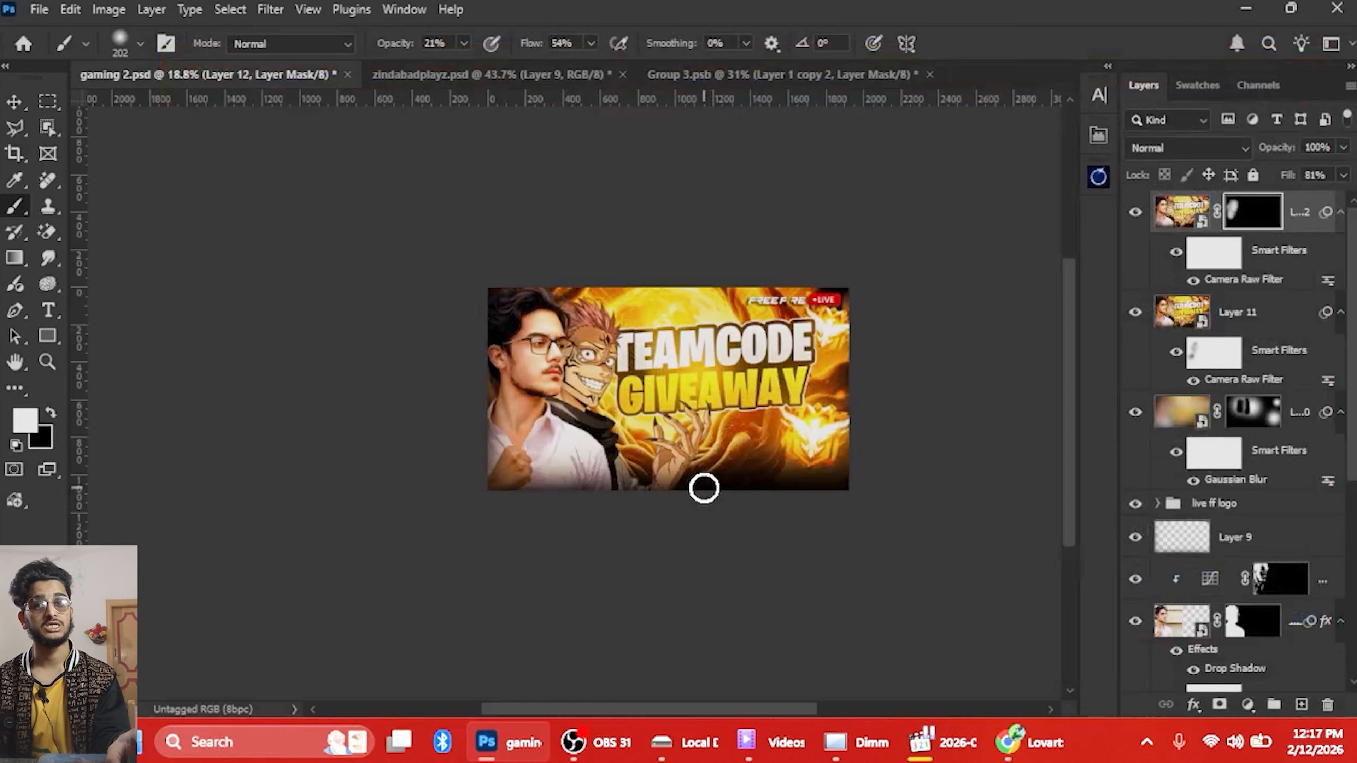
Switch to Lovart in Chrome, sign in with a saved Google account and check the selected image model
click(1039, 746)
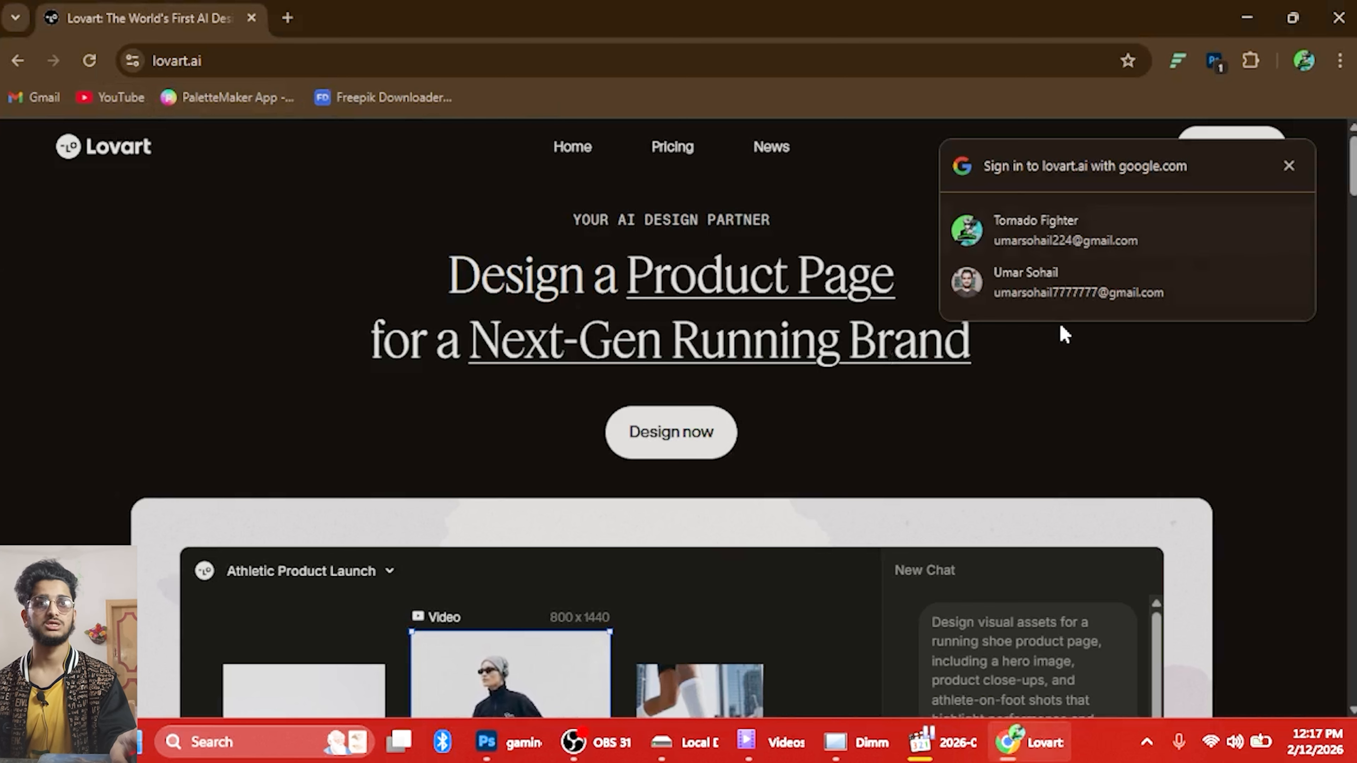
click(1096, 236)
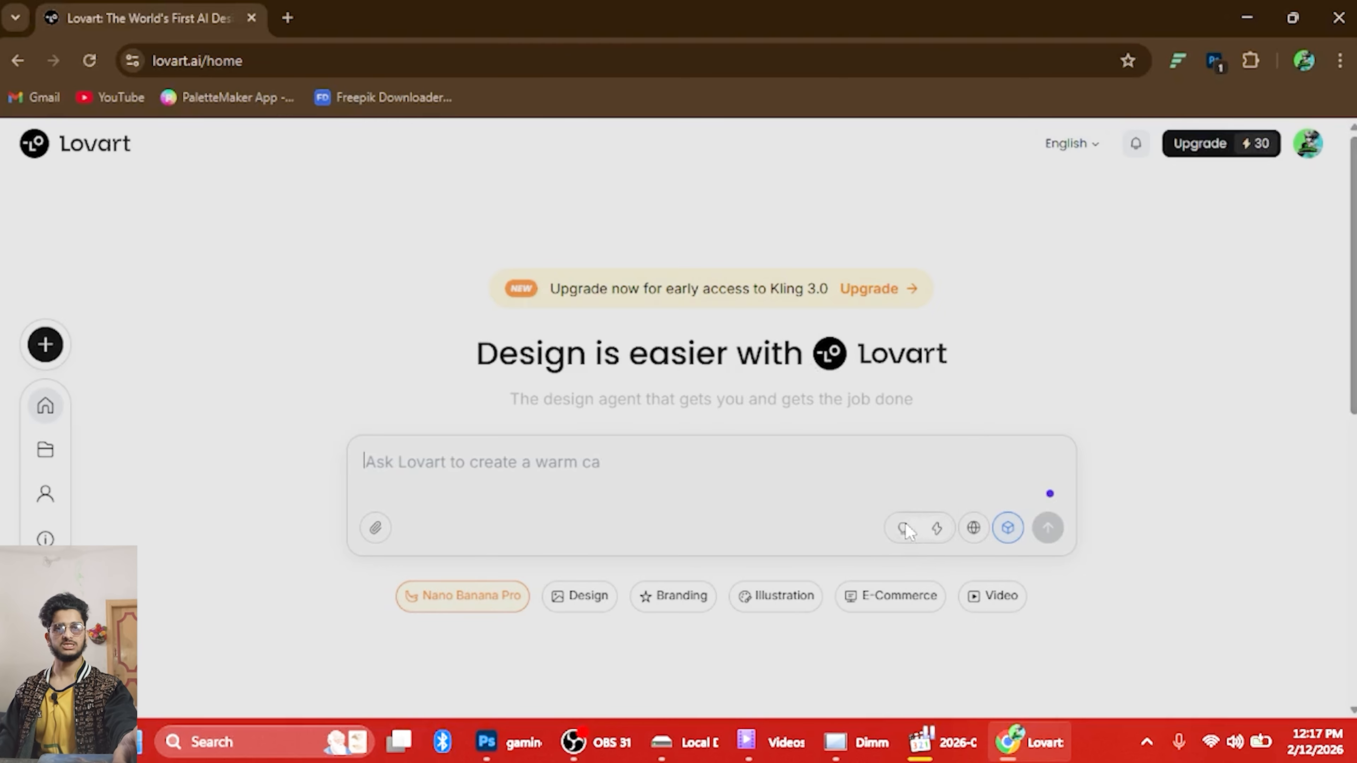
click(1007, 528)
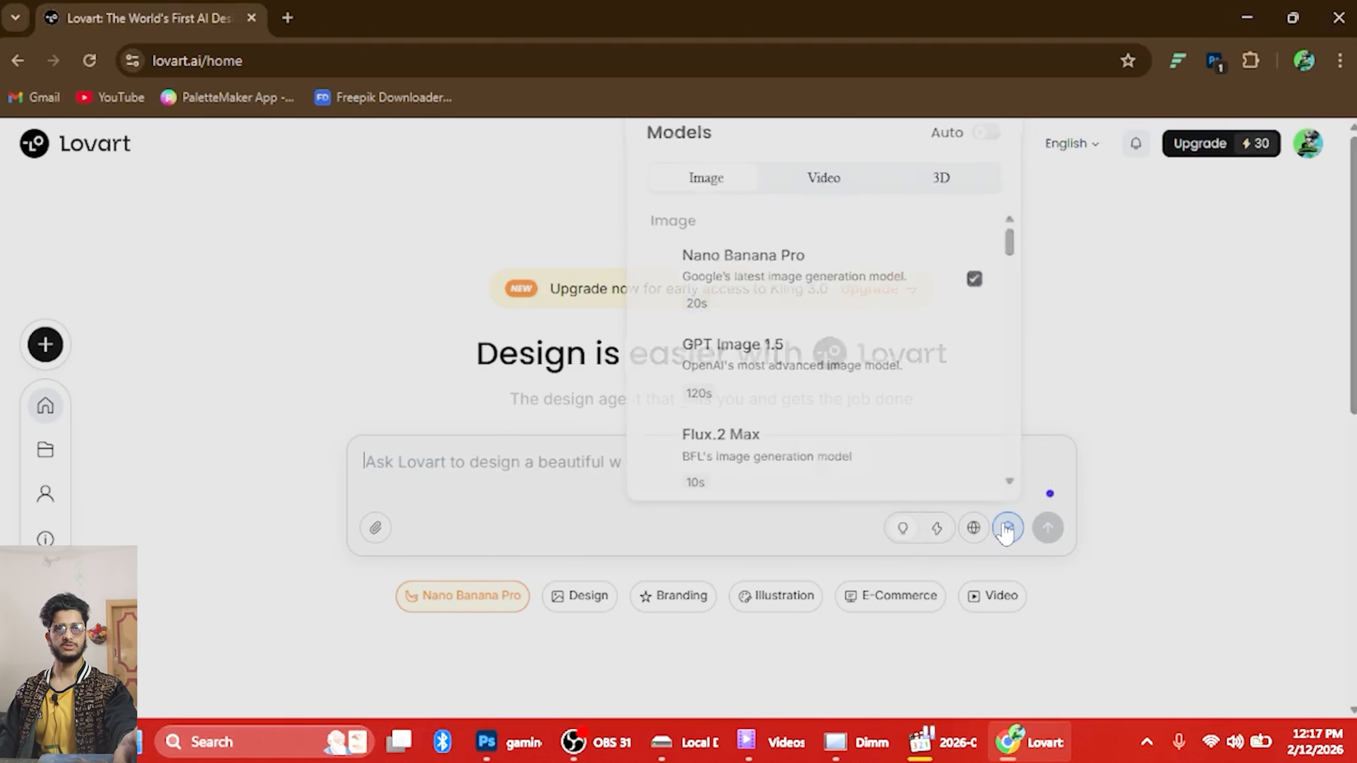
click(1007, 529)
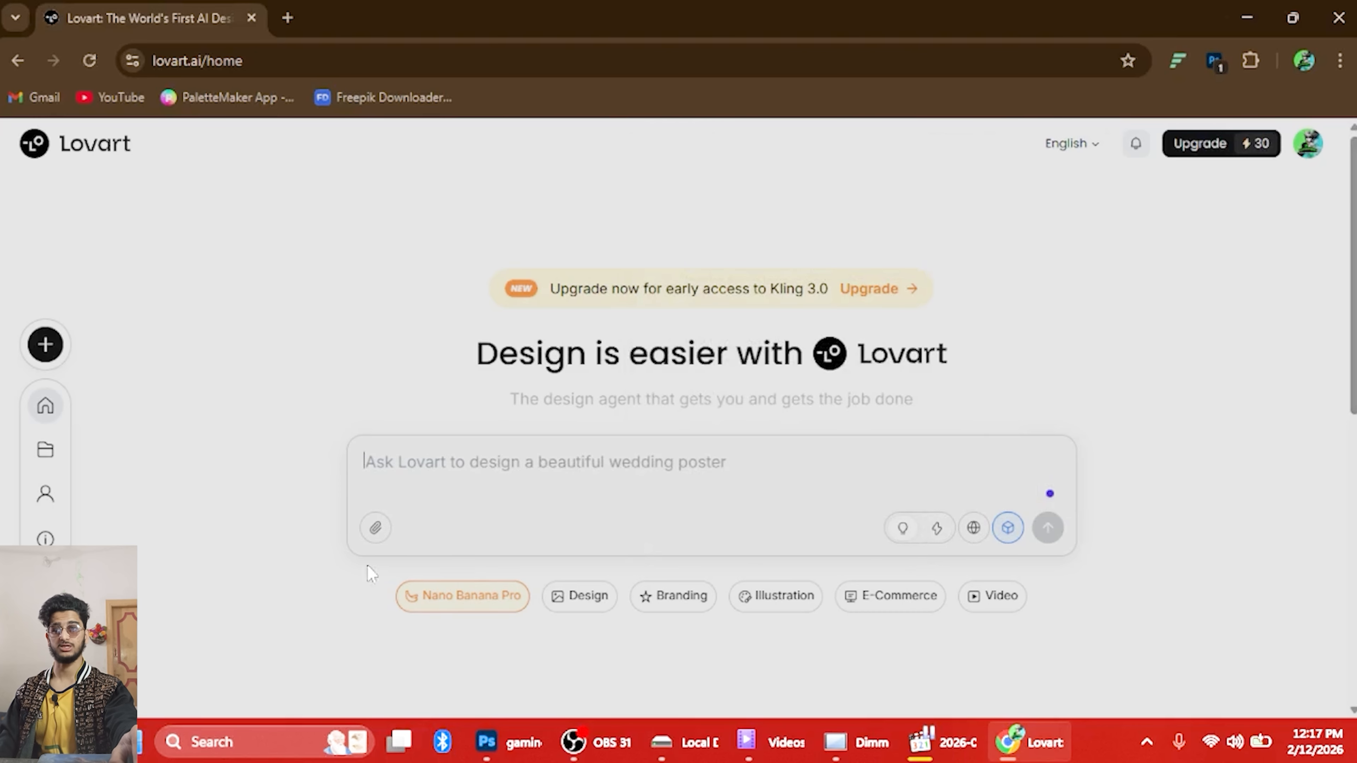
Attach gaming 2.png from Local Disk (D:) to the Lovart prompt
click(377, 529)
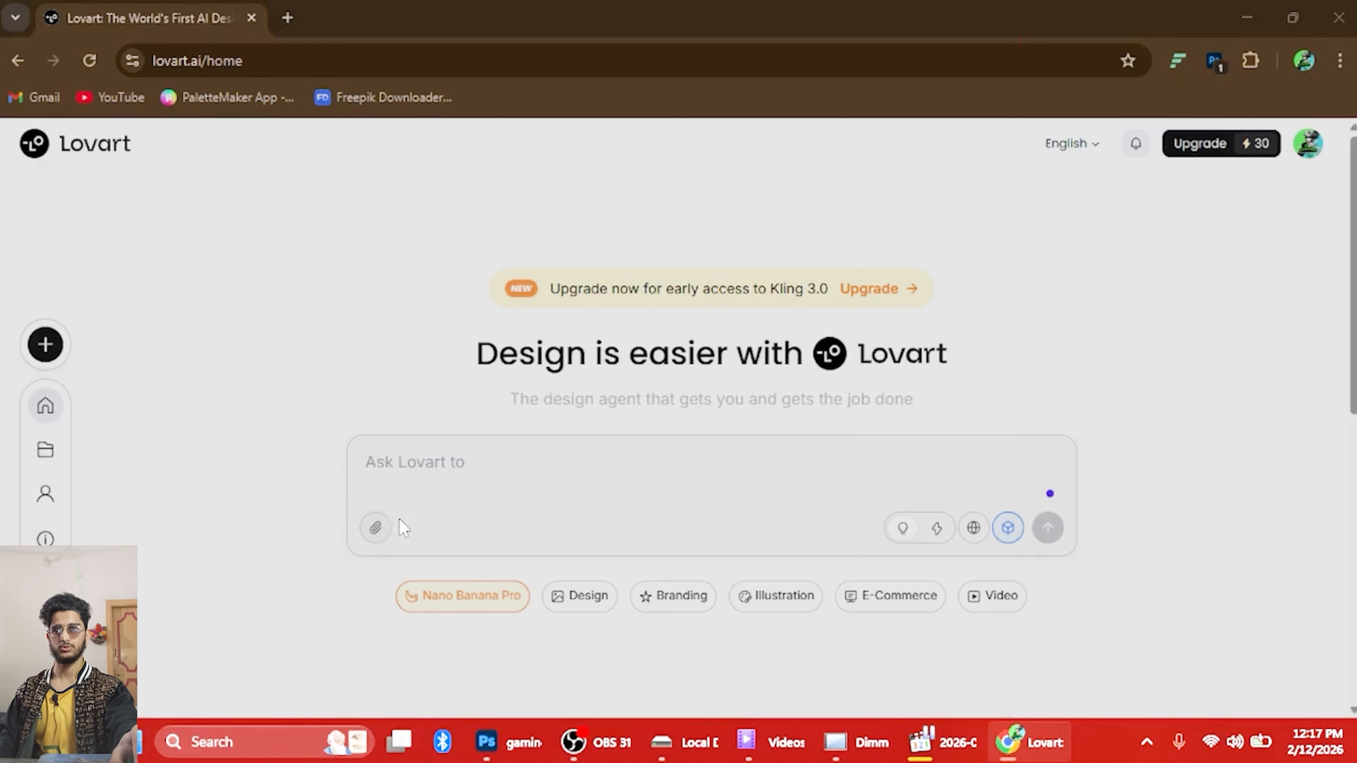
scroll(451, 371, down, 2)
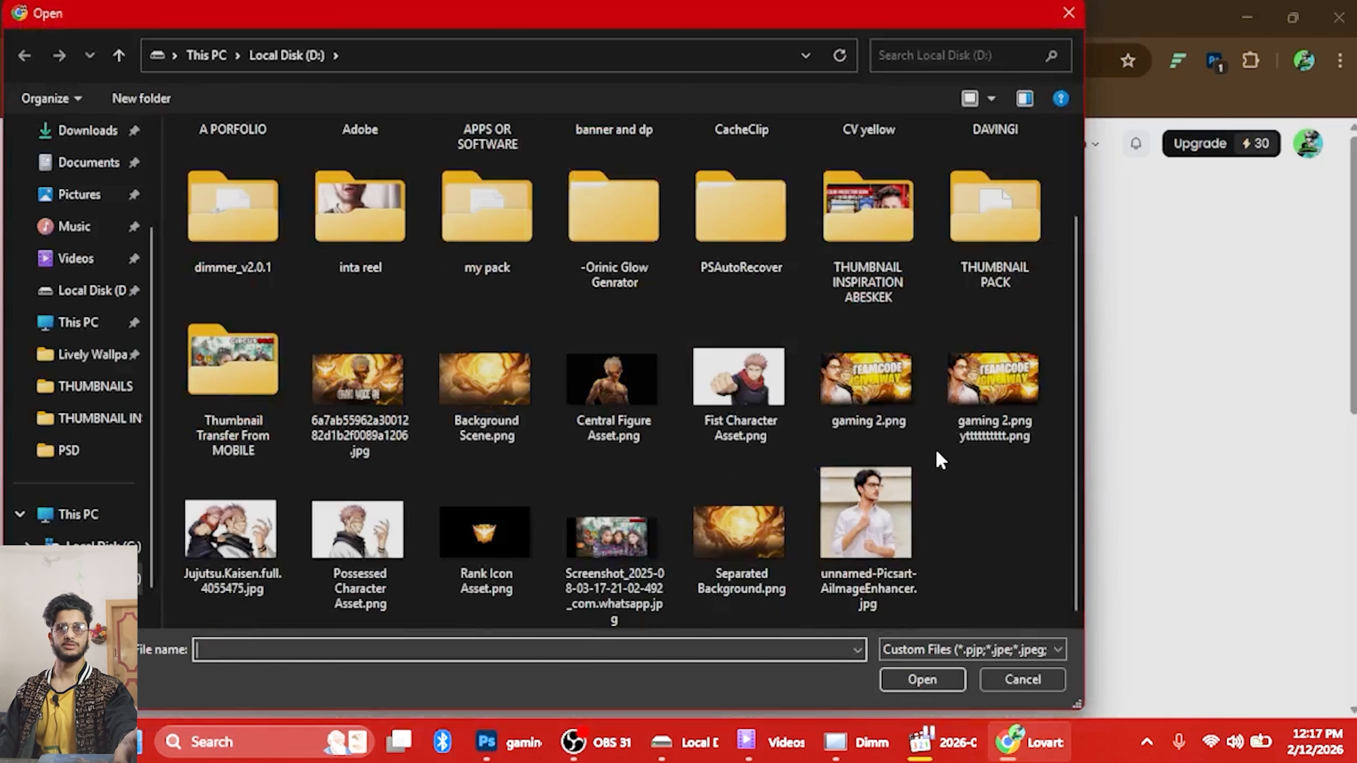
click(867, 404)
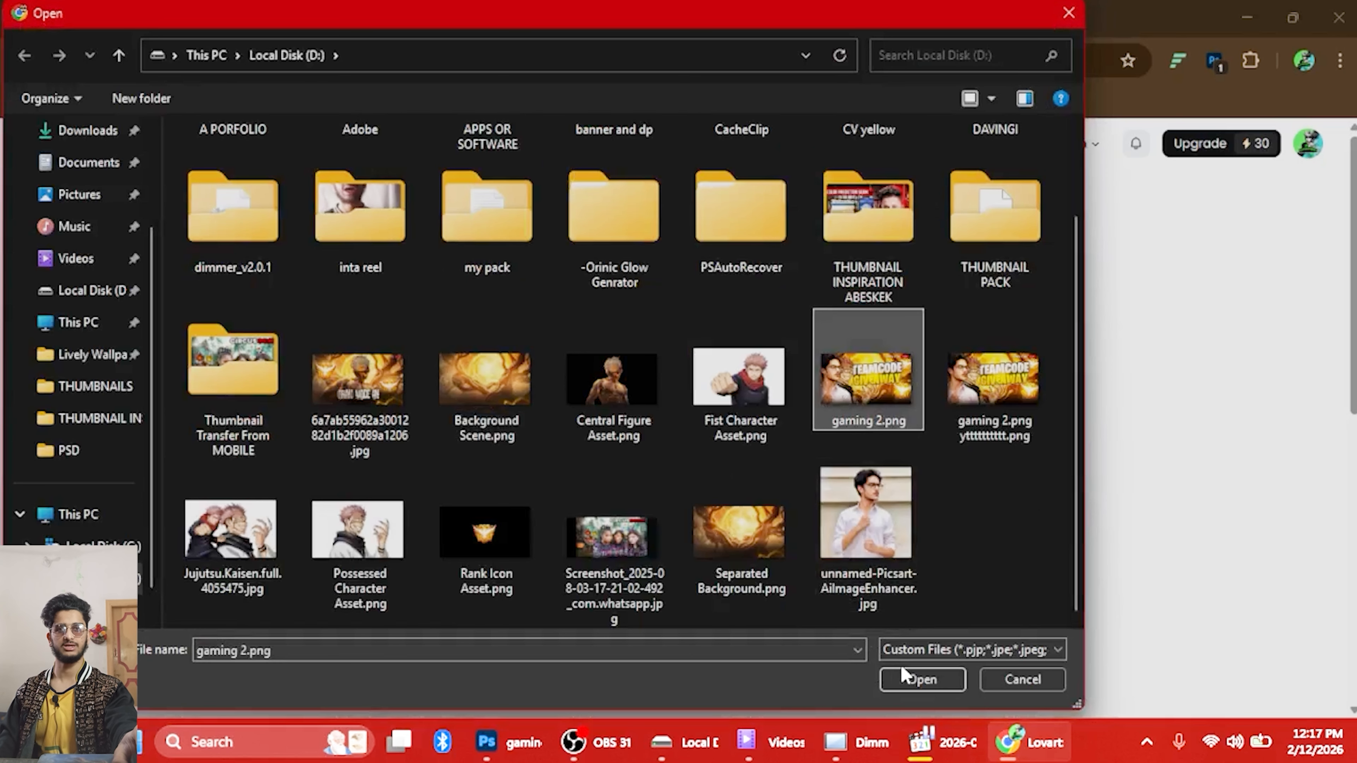
click(908, 678)
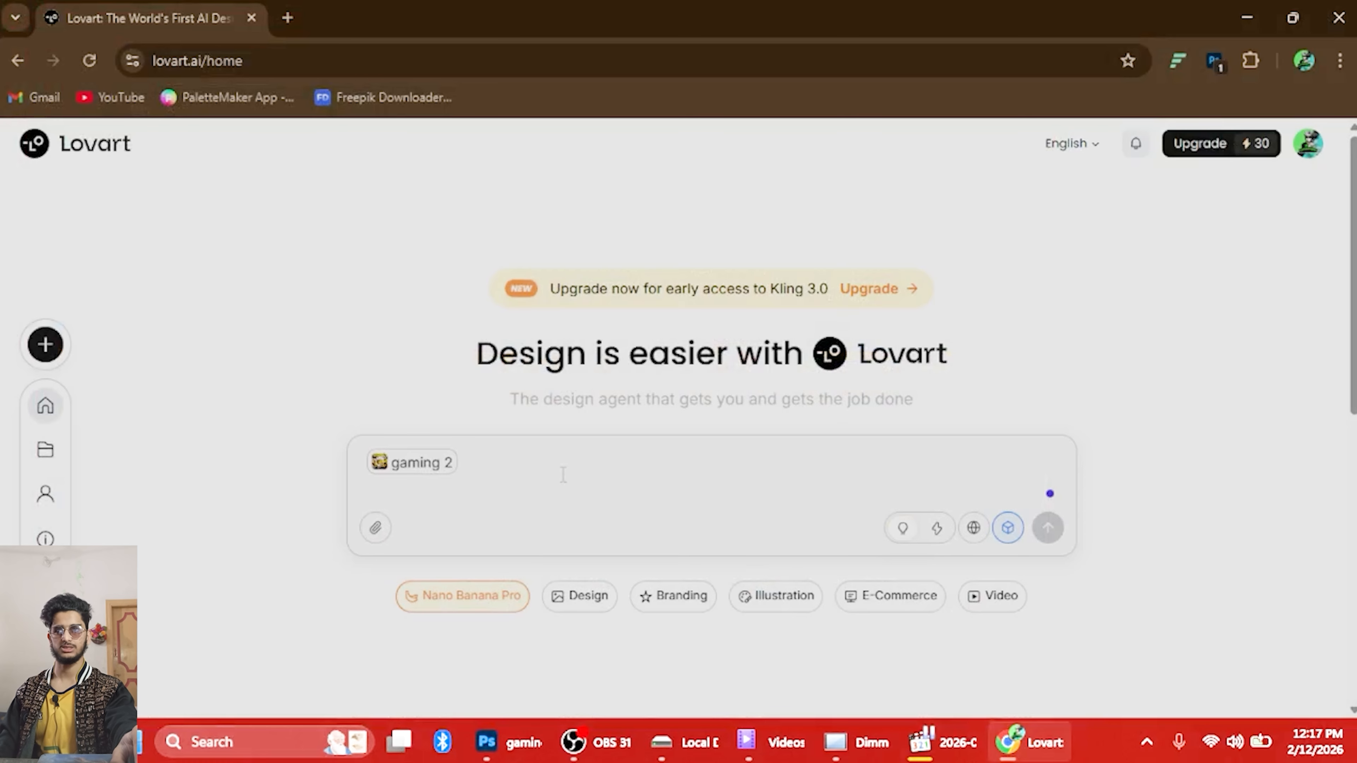
Submit the prompt "add details and enhance the thumbnail" with the attached image and select the generated thumbnail
mouse_move(381, 463)
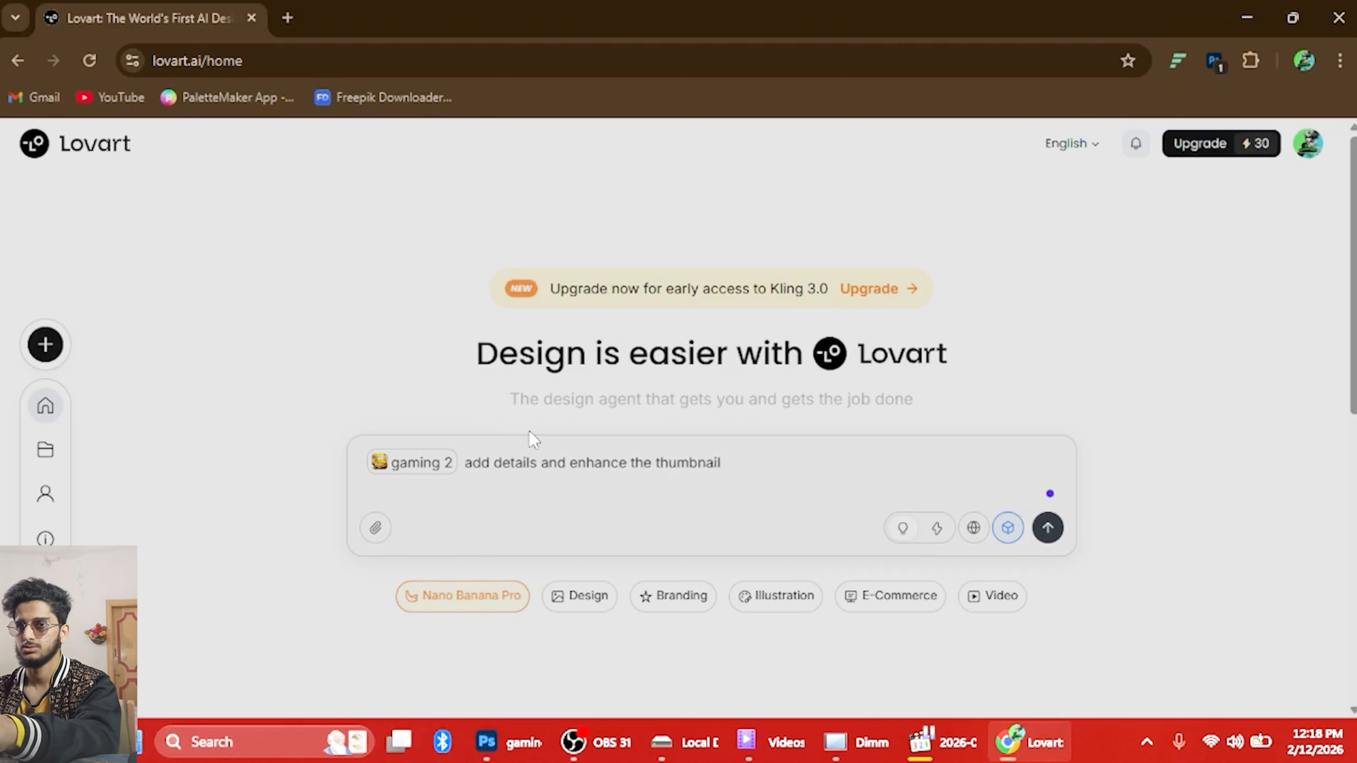
key(Return)
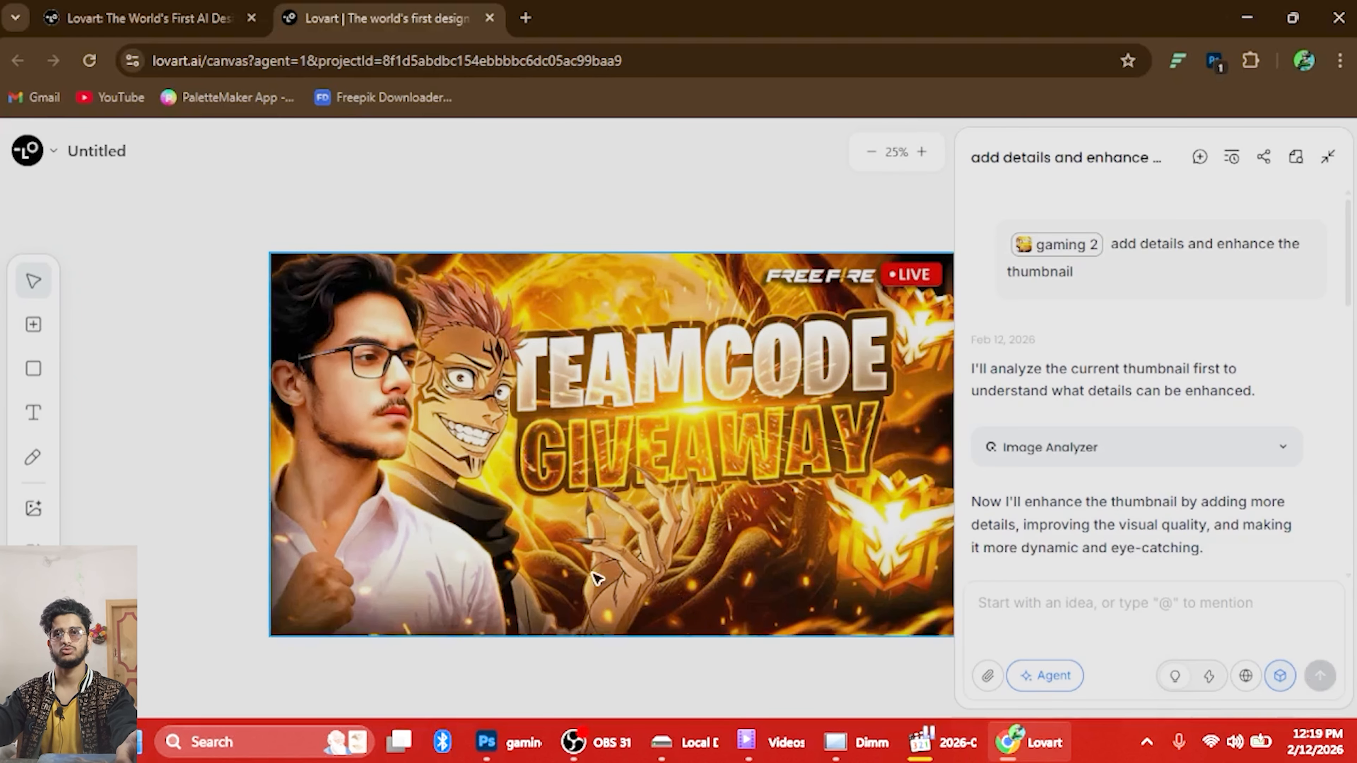
click(736, 422)
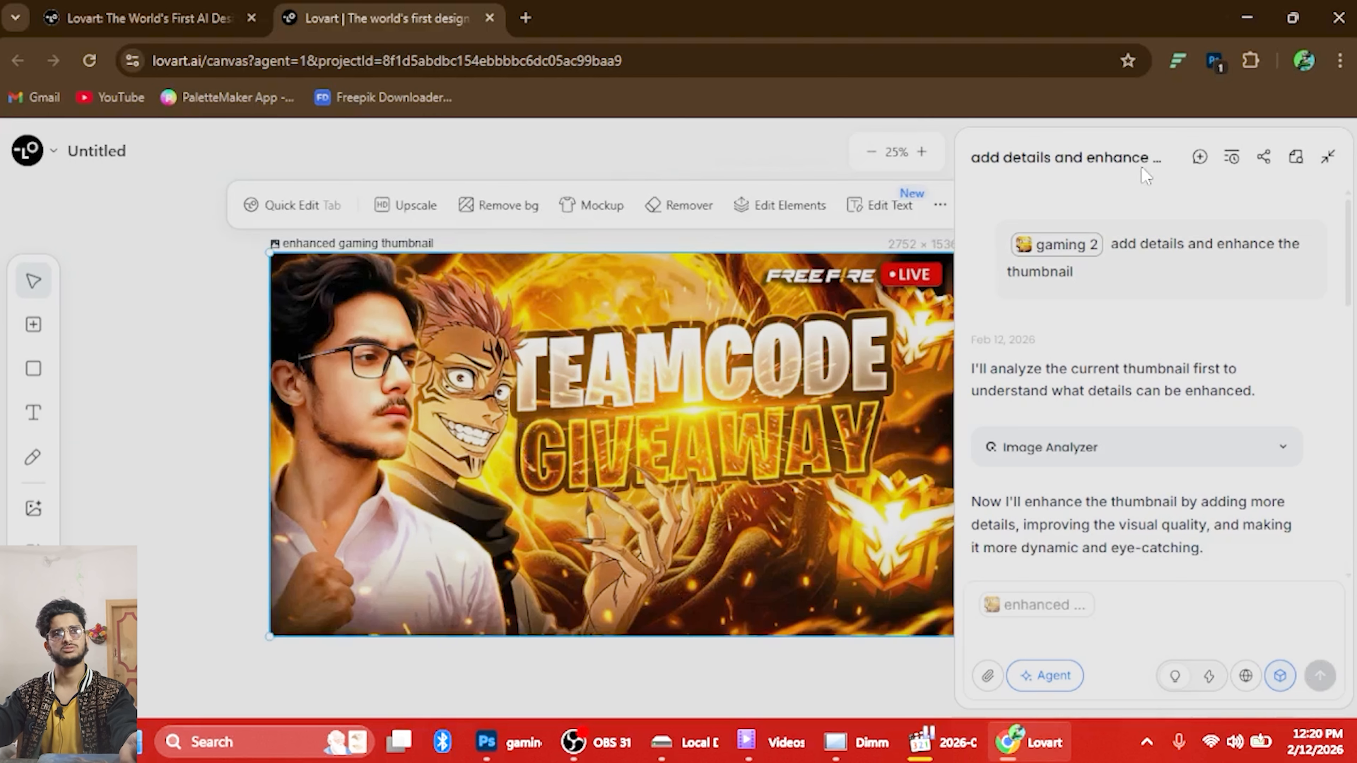
Download the enhanced gaming thumbnail from the Lovart canvas and check the browser's recent downloads
drag(718, 368, 604, 368)
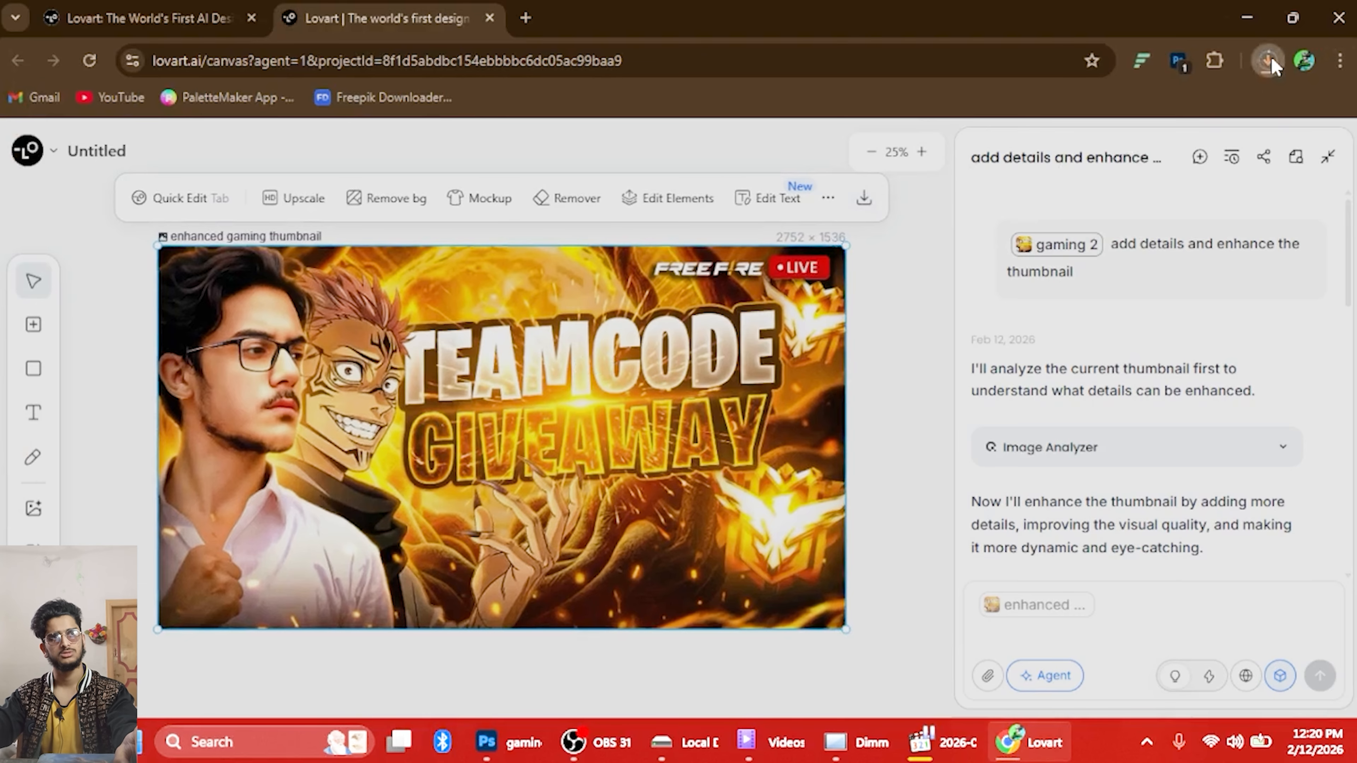
click(1268, 60)
click(1251, 100)
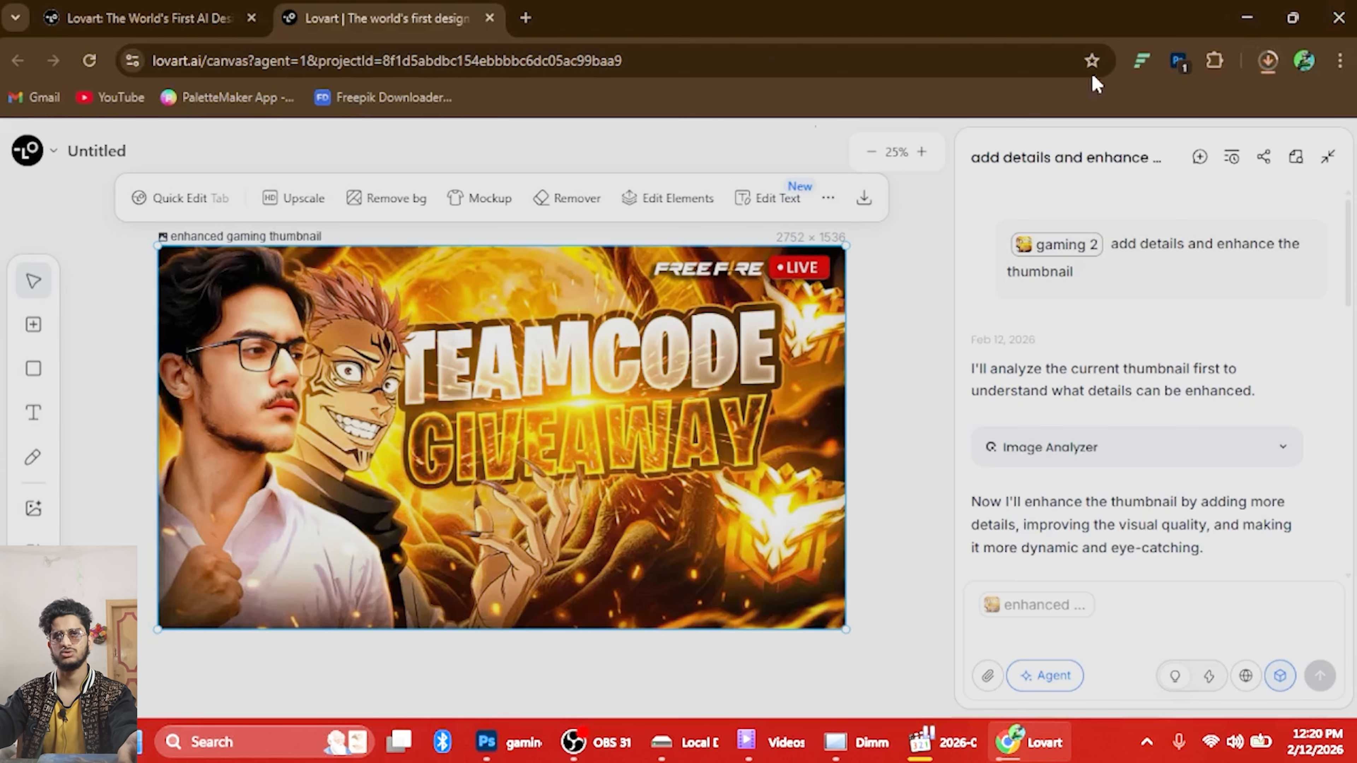
drag(383, 363, 507, 328)
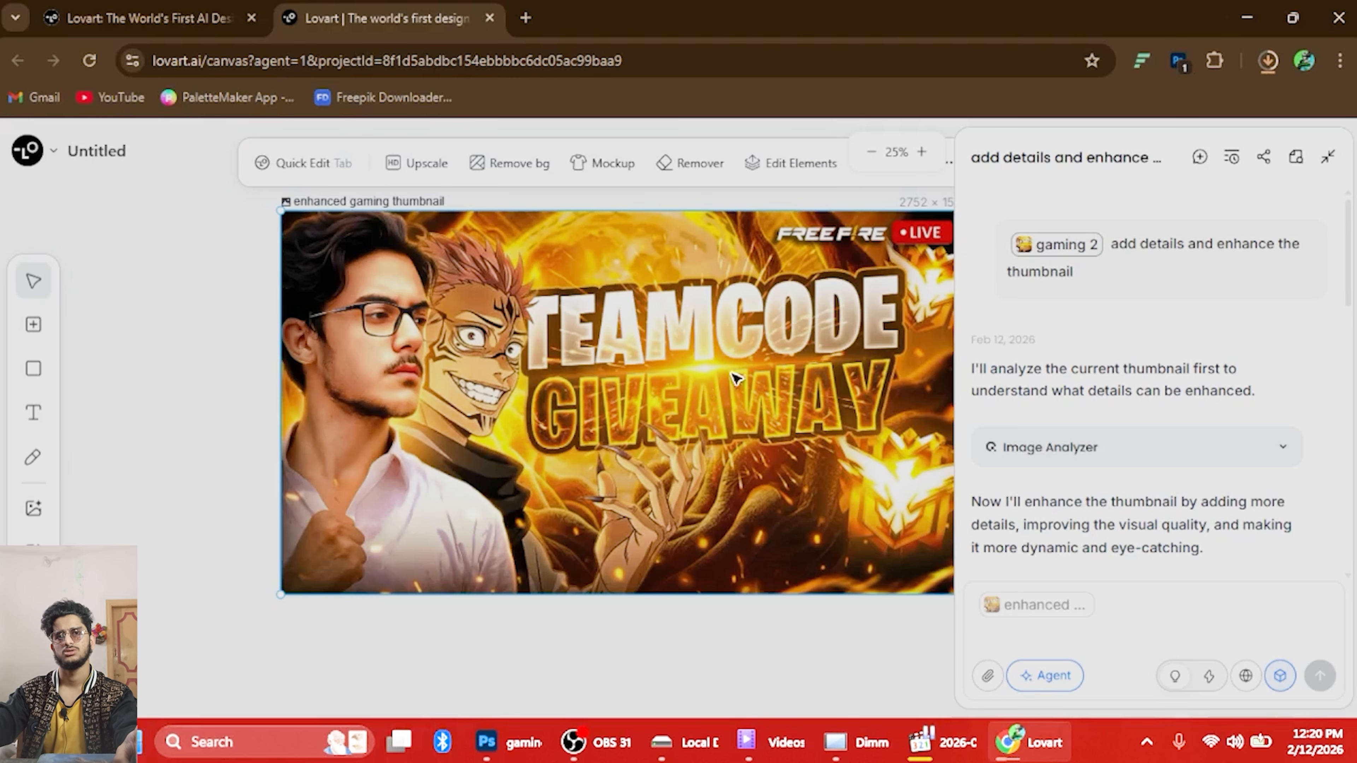
drag(811, 363, 695, 394)
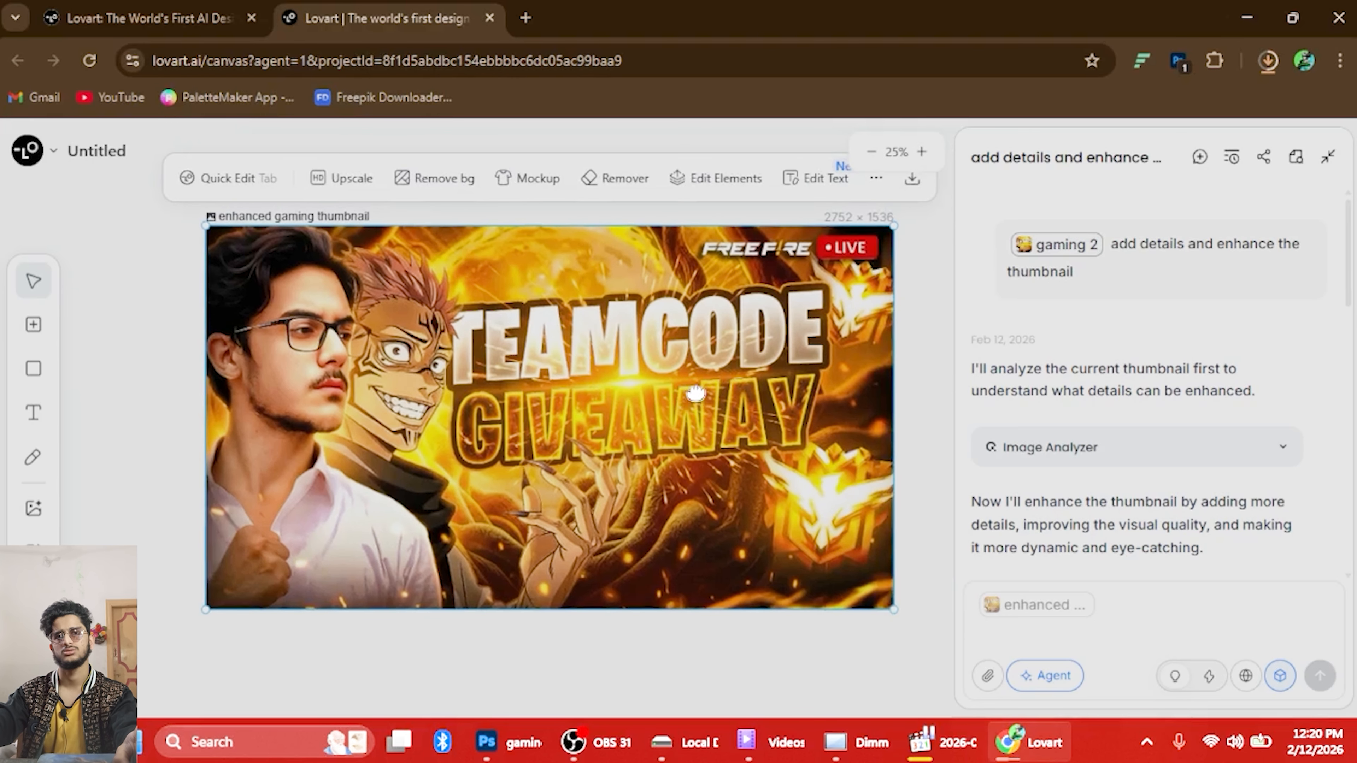
scroll(553, 384, down, 2)
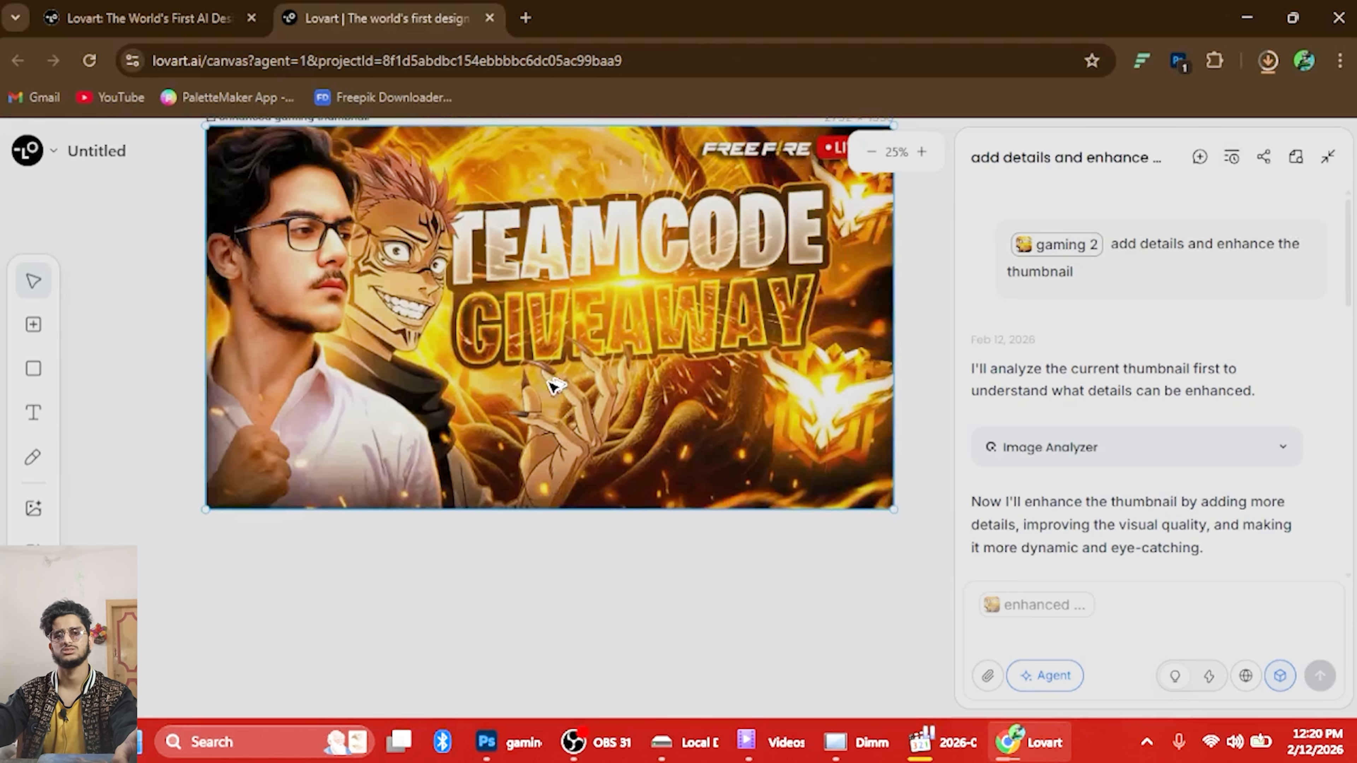
Switch to Photoshop, show Layer 13 in zindabadplayz.psd for comparison and return to gaming 2.psd
click(484, 741)
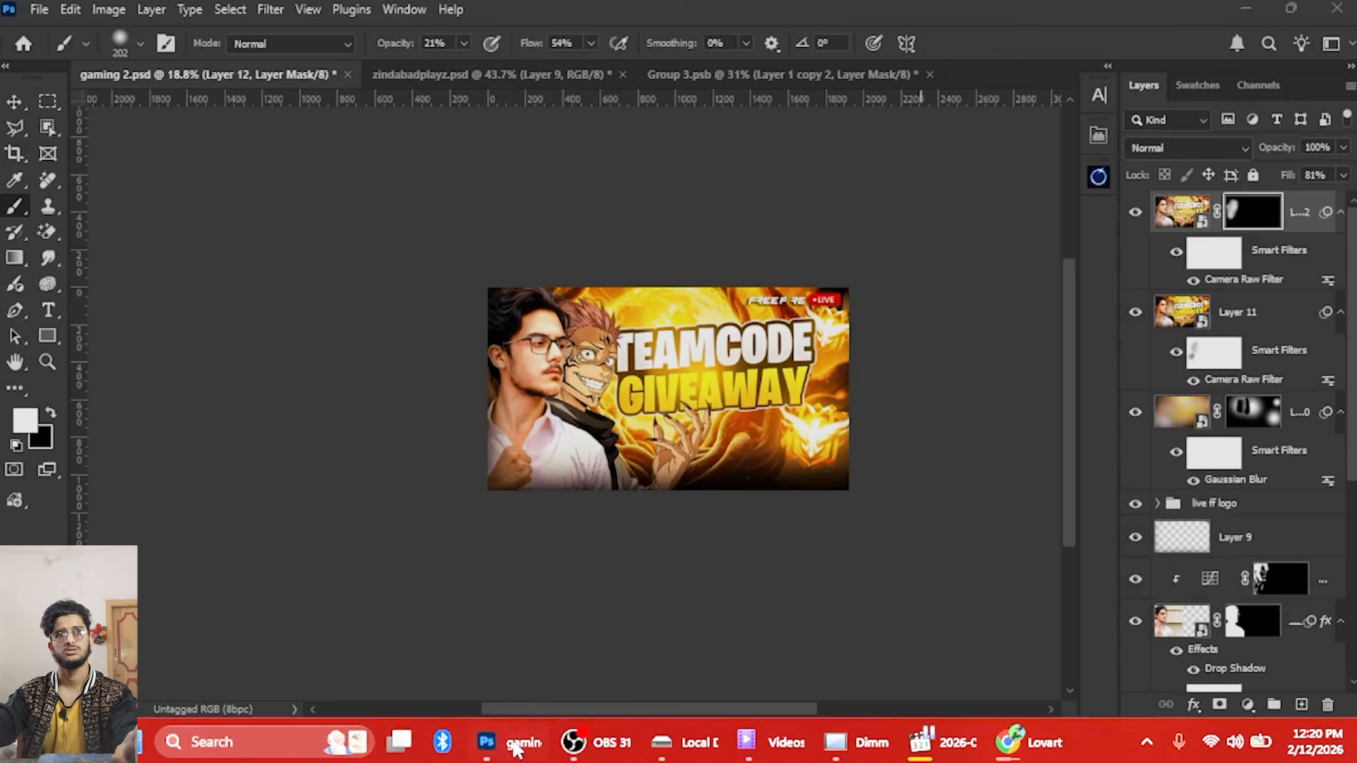
click(506, 89)
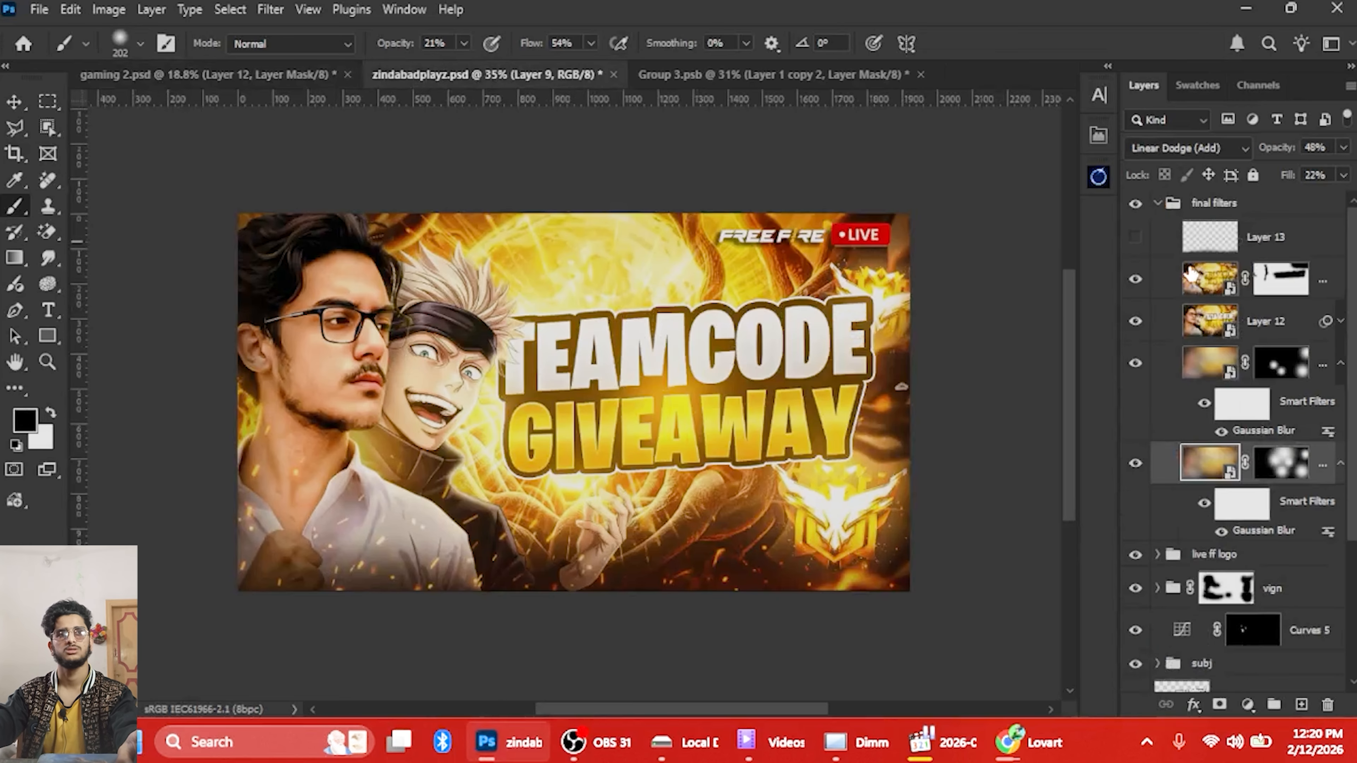
click(1137, 240)
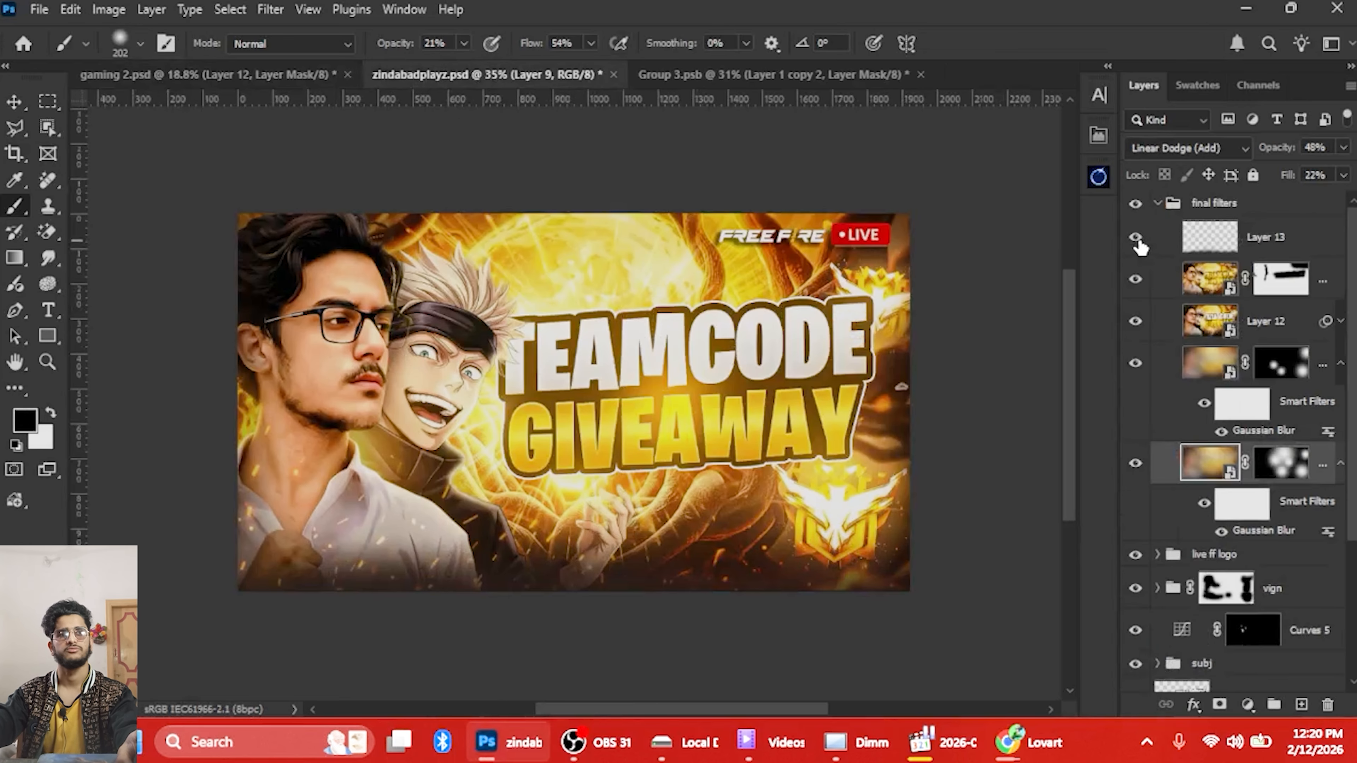
click(265, 83)
click(402, 83)
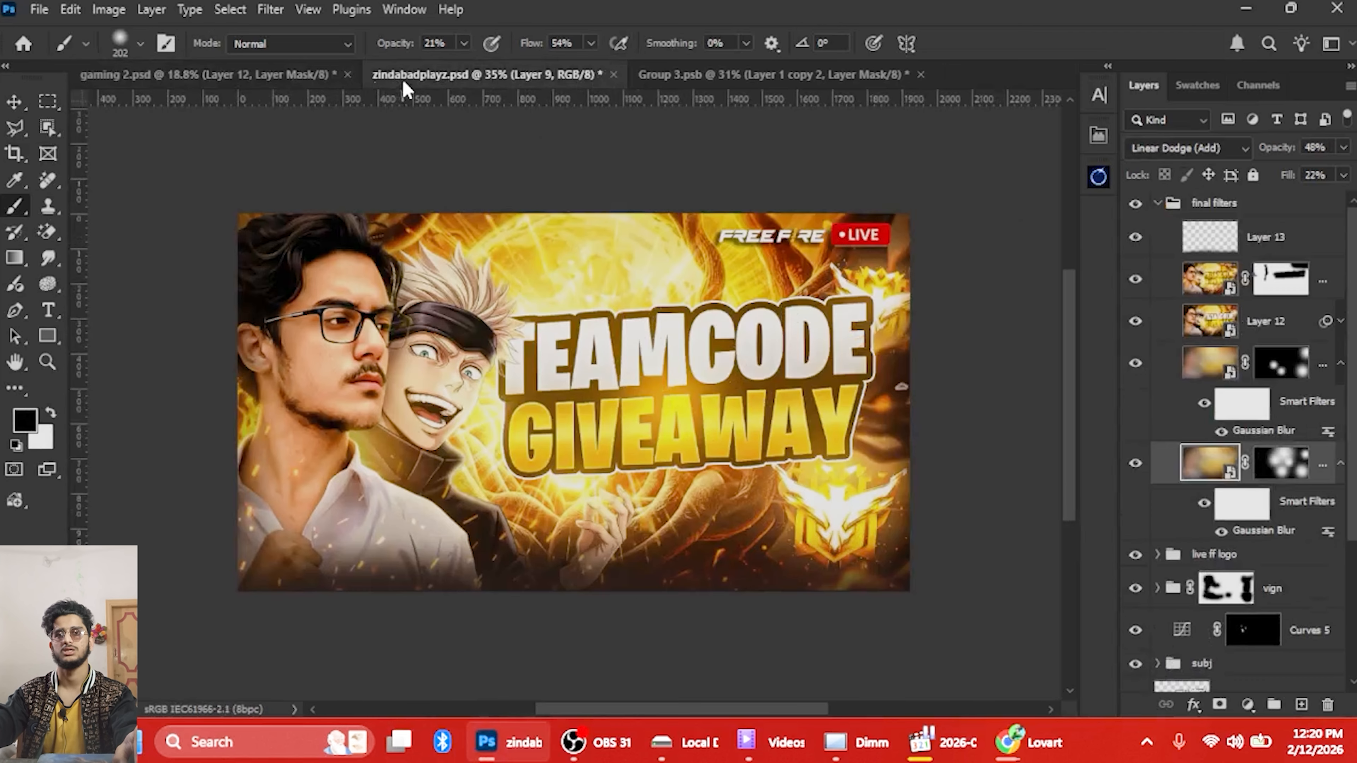
click(227, 80)
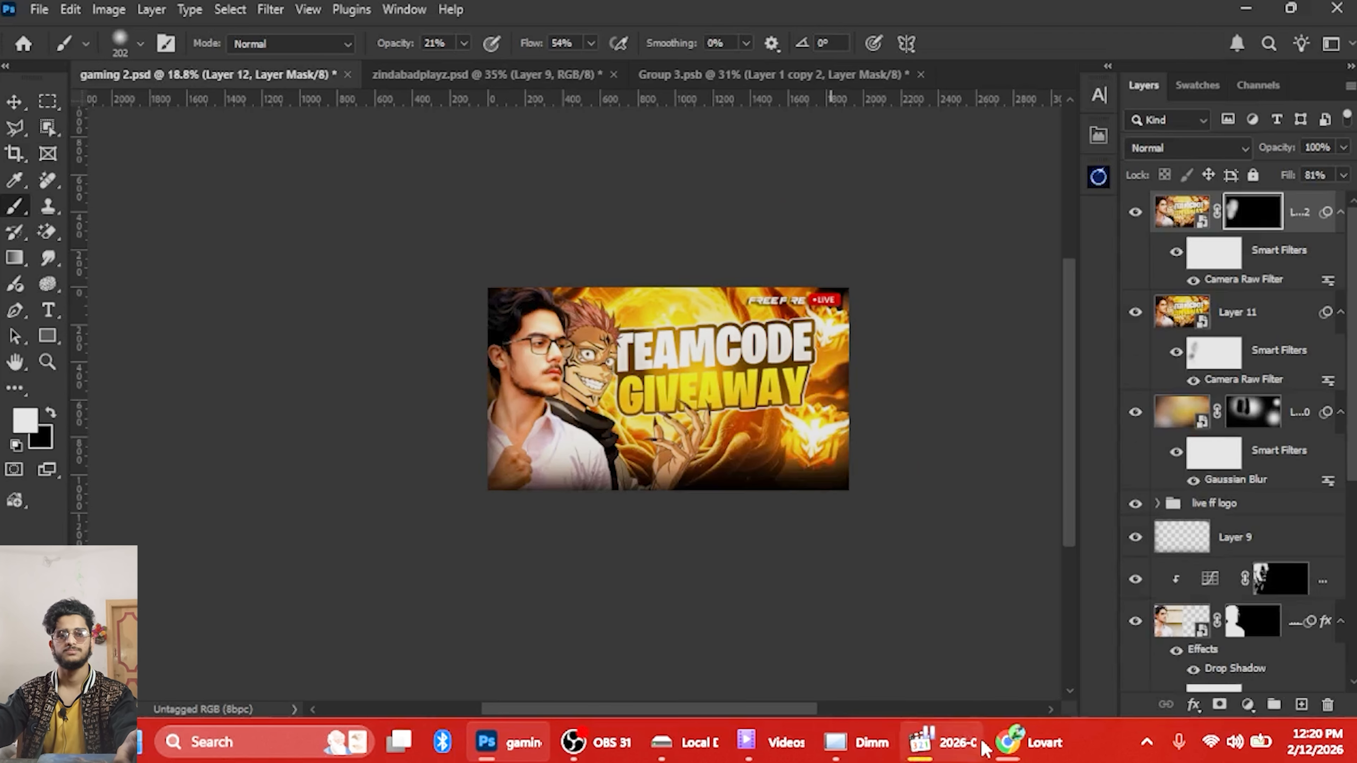
Place the downloaded enhanced gaming thumbnail from Chrome into gaming 2.psd as the top layer, fitted to the canvas
click(1008, 744)
click(1269, 61)
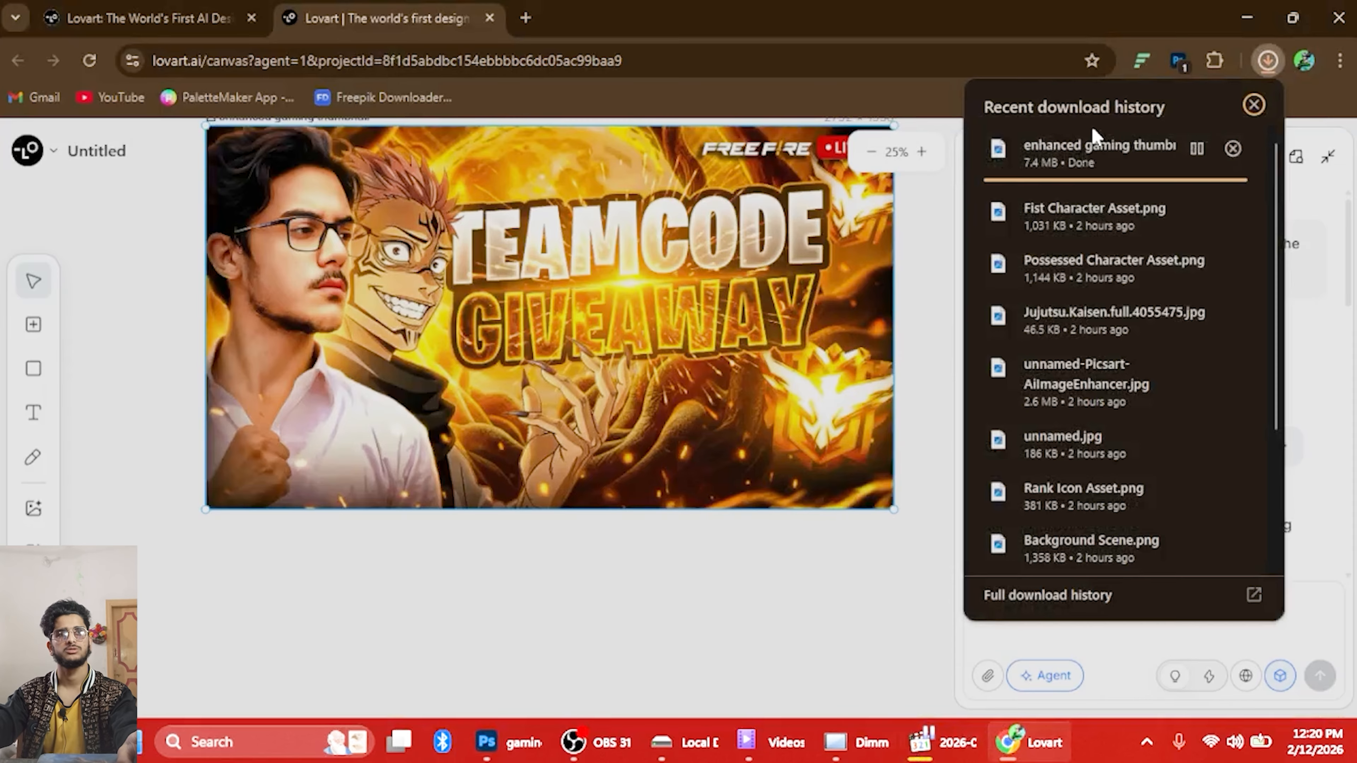
drag(1061, 155, 694, 513)
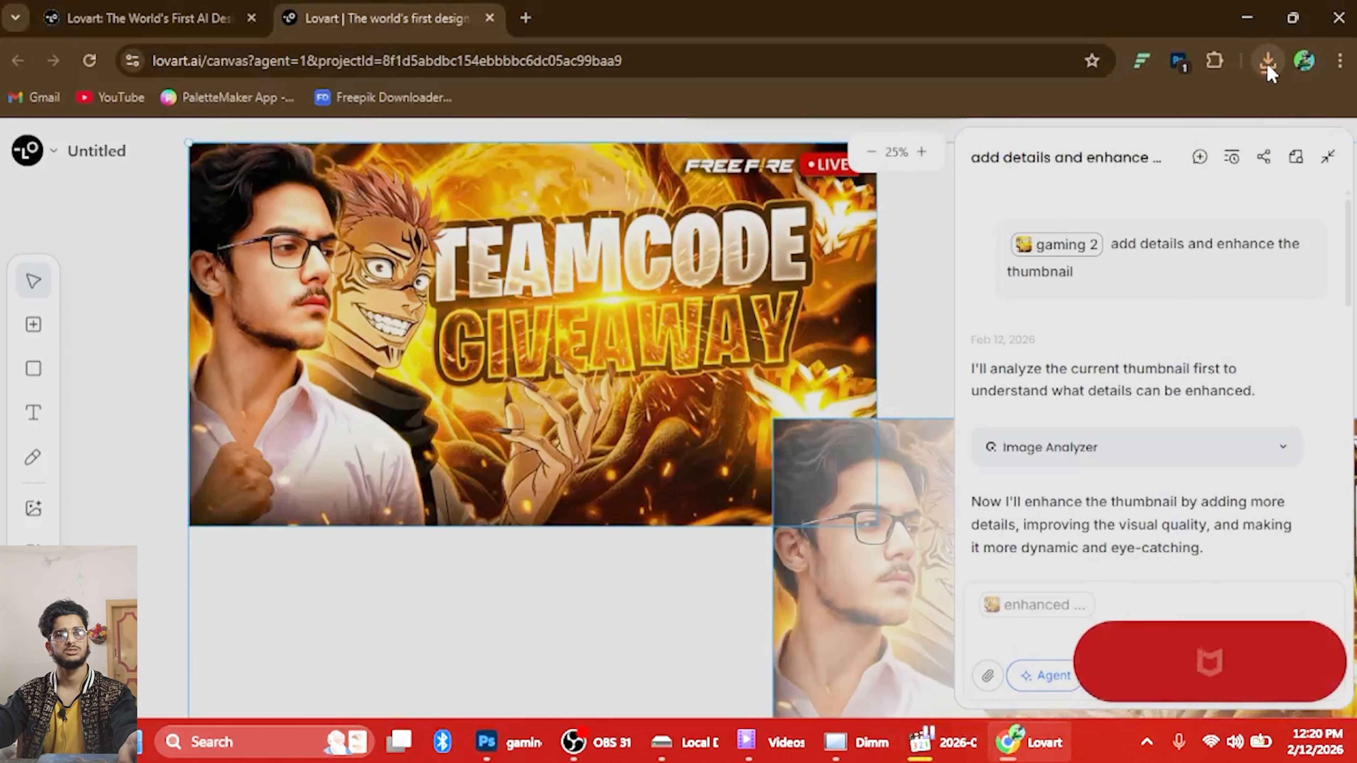
click(1268, 60)
drag(1106, 146, 646, 358)
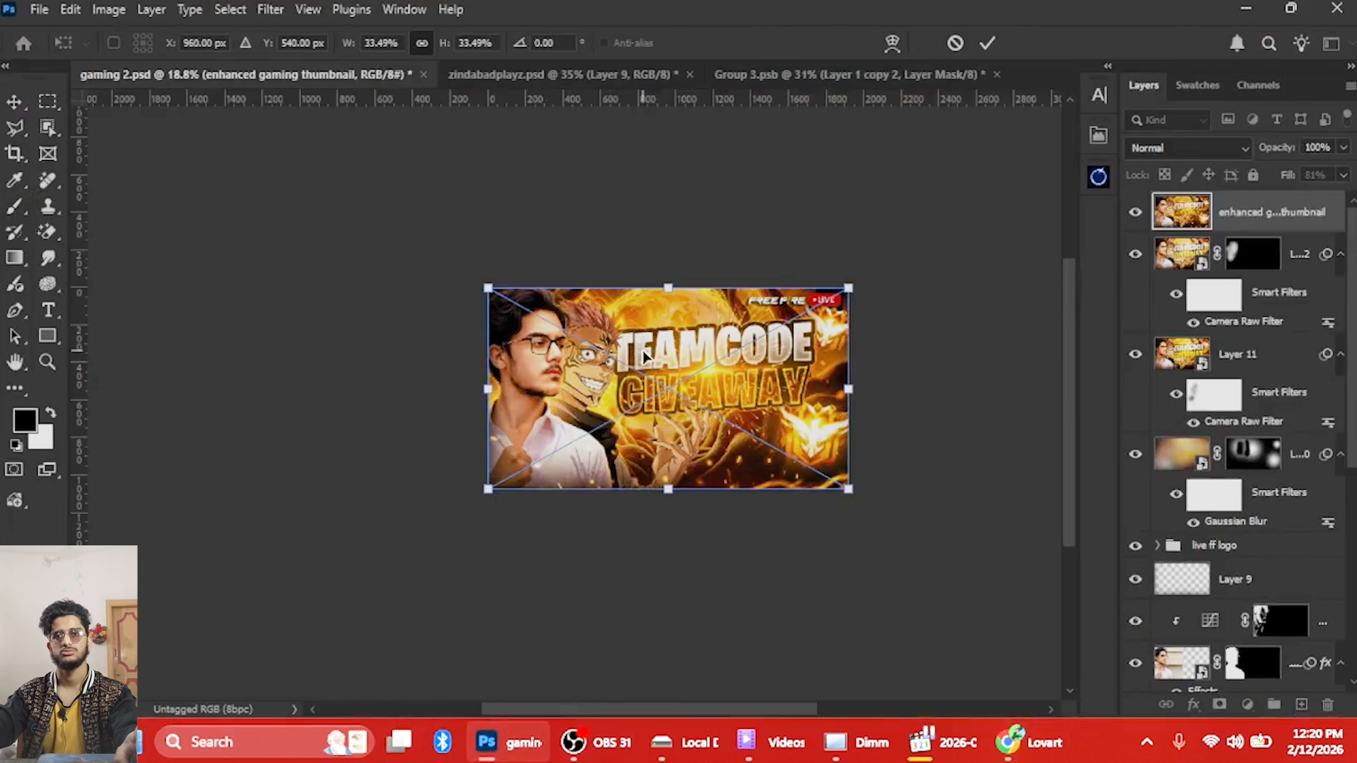
key(Return)
Add a layer mask to the enhanced thumbnail layer and set the black brush to 100% opacity and 38% flow
key(b)
key(ctrl+0)
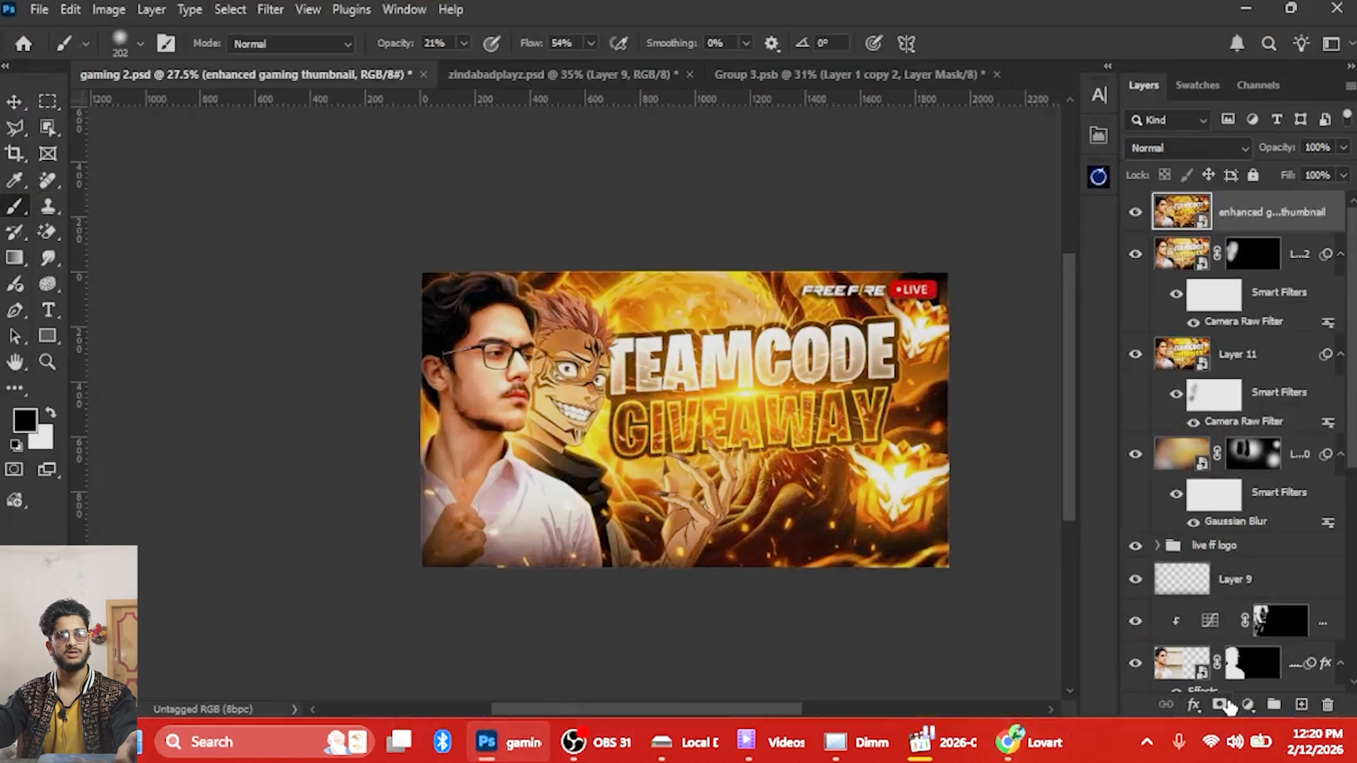
click(1223, 704)
key(x)
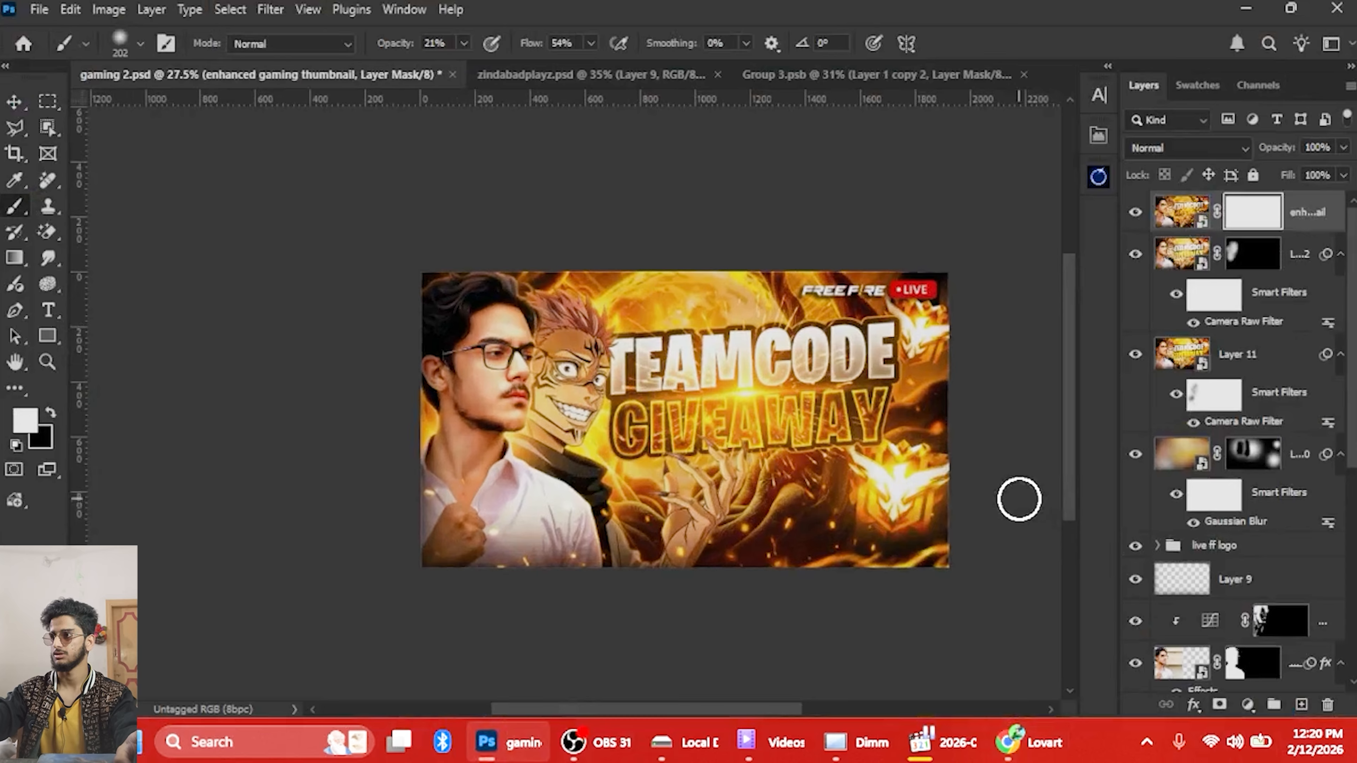
key(x)
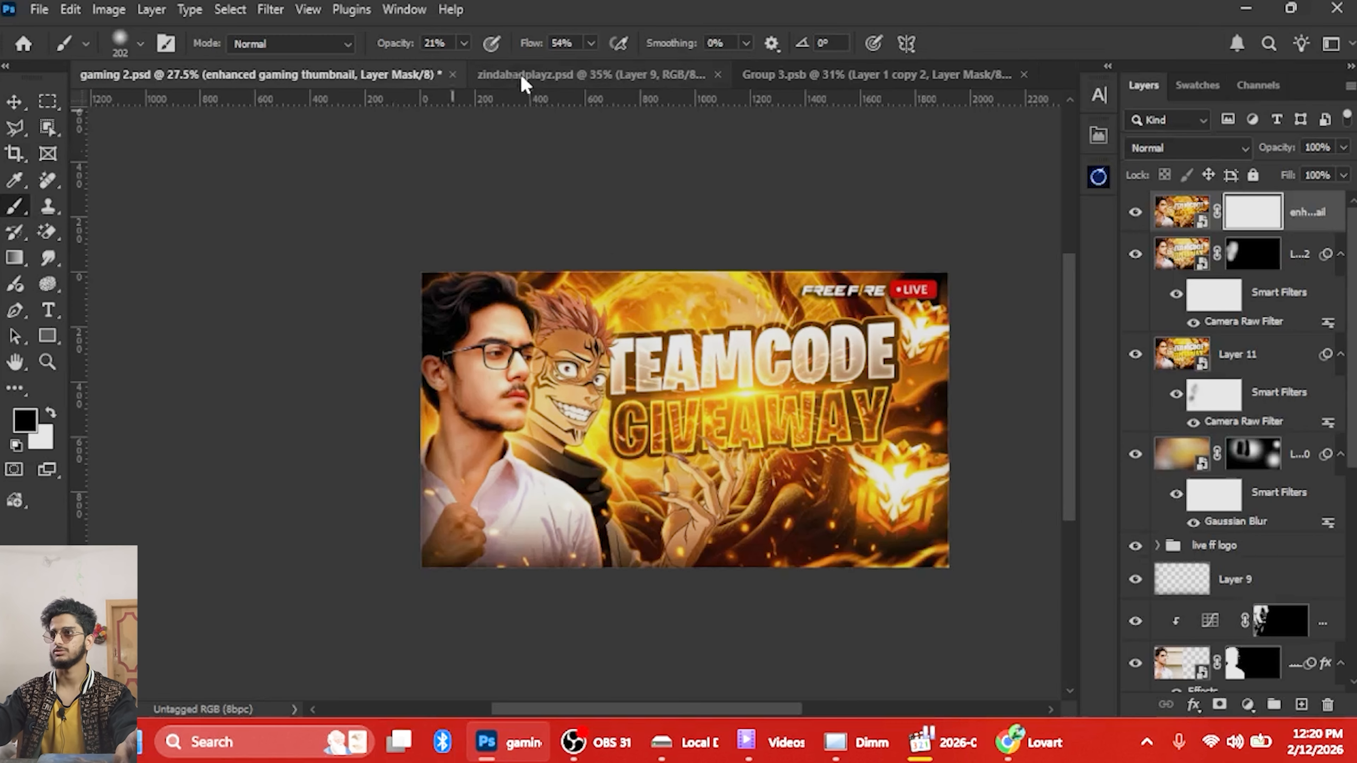
right_click(580, 325)
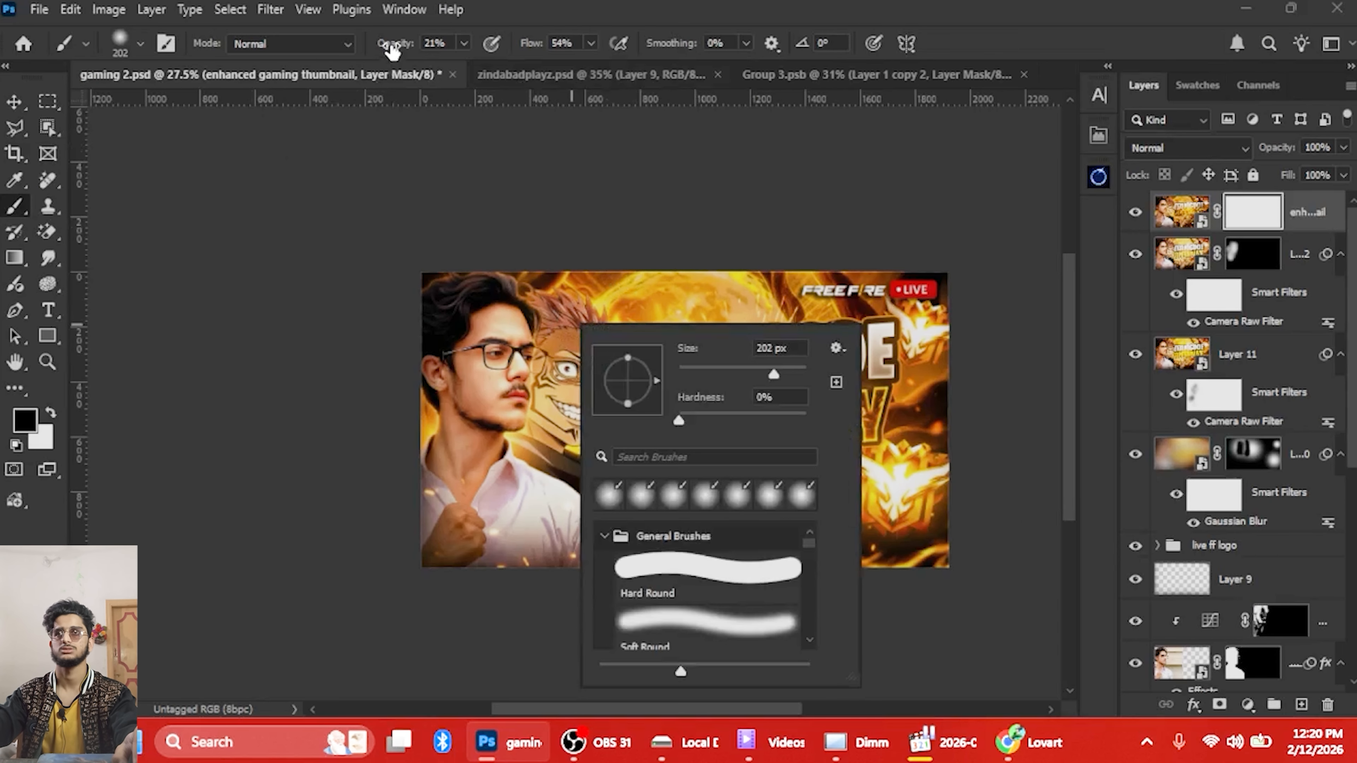
drag(392, 50, 539, 59)
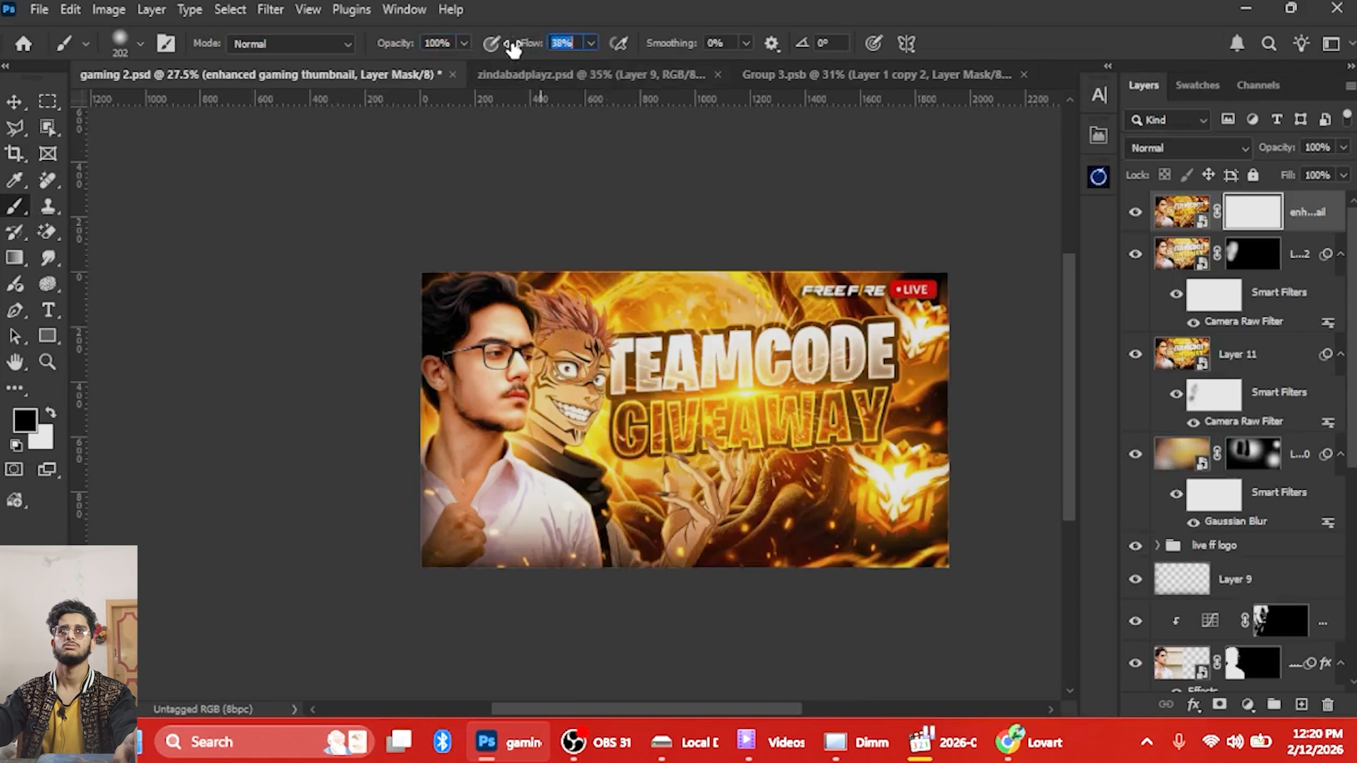
Mask the enhanced layer off the TEAMCODE GIVEAWAY lettering with a 251 px soft brush, then restore the central glow in white
scroll(823, 369, up, 4)
mouse_move(661, 400)
mouse_down()
mouse_move(704, 378)
mouse_move(706, 399)
mouse_move(665, 404)
mouse_move(718, 404)
mouse_move(672, 403)
mouse_move(683, 442)
mouse_move(637, 443)
mouse_move(739, 430)
mouse_move(716, 446)
mouse_move(848, 440)
mouse_move(868, 355)
mouse_move(681, 354)
mouse_move(623, 385)
mouse_move(604, 415)
mouse_move(579, 415)
mouse_move(569, 436)
mouse_move(667, 448)
mouse_move(582, 448)
mouse_up()
key(x)
mouse_move(679, 423)
mouse_down()
mouse_move(671, 395)
mouse_move(704, 398)
mouse_move(628, 408)
mouse_move(721, 398)
mouse_move(636, 413)
mouse_up()
click(675, 399)
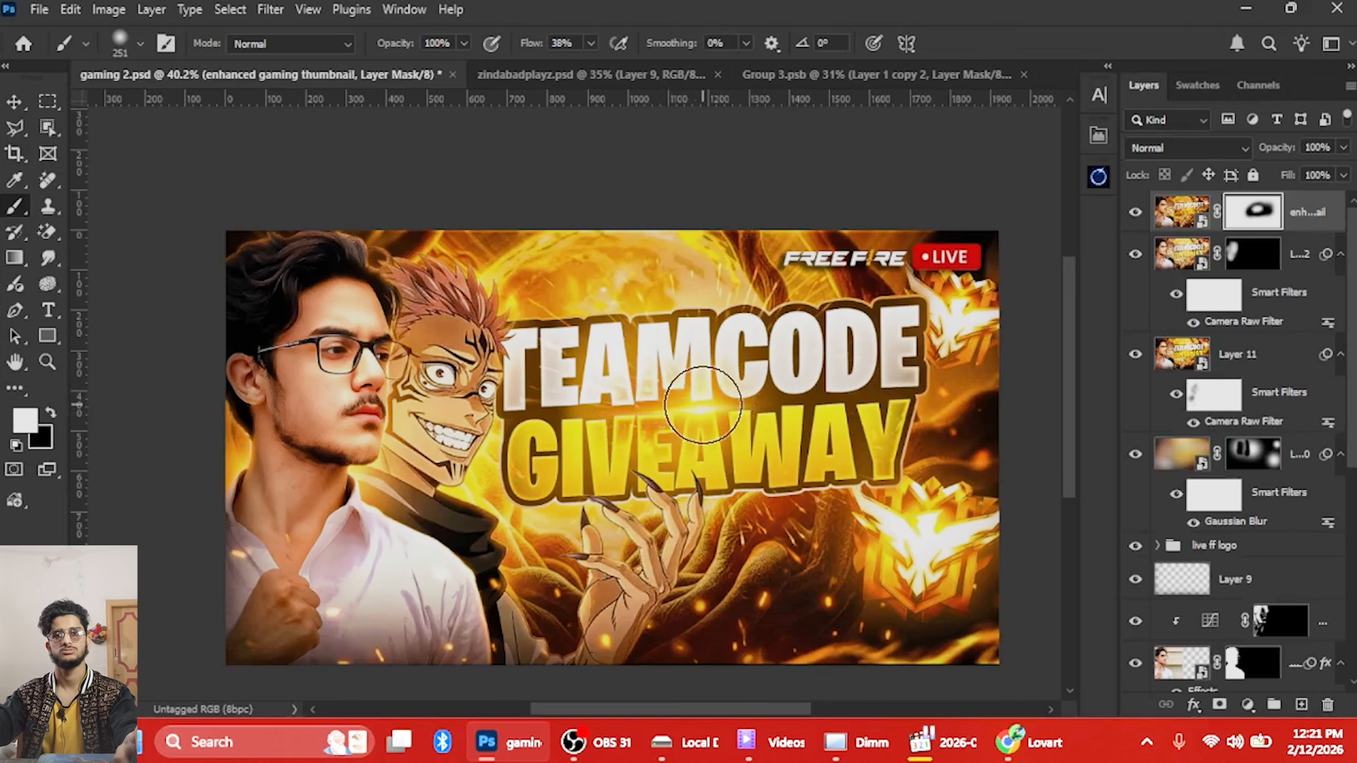
Mask out the enhanced layer along the edge of the man's face with a 63 px soft black brush
key(x)
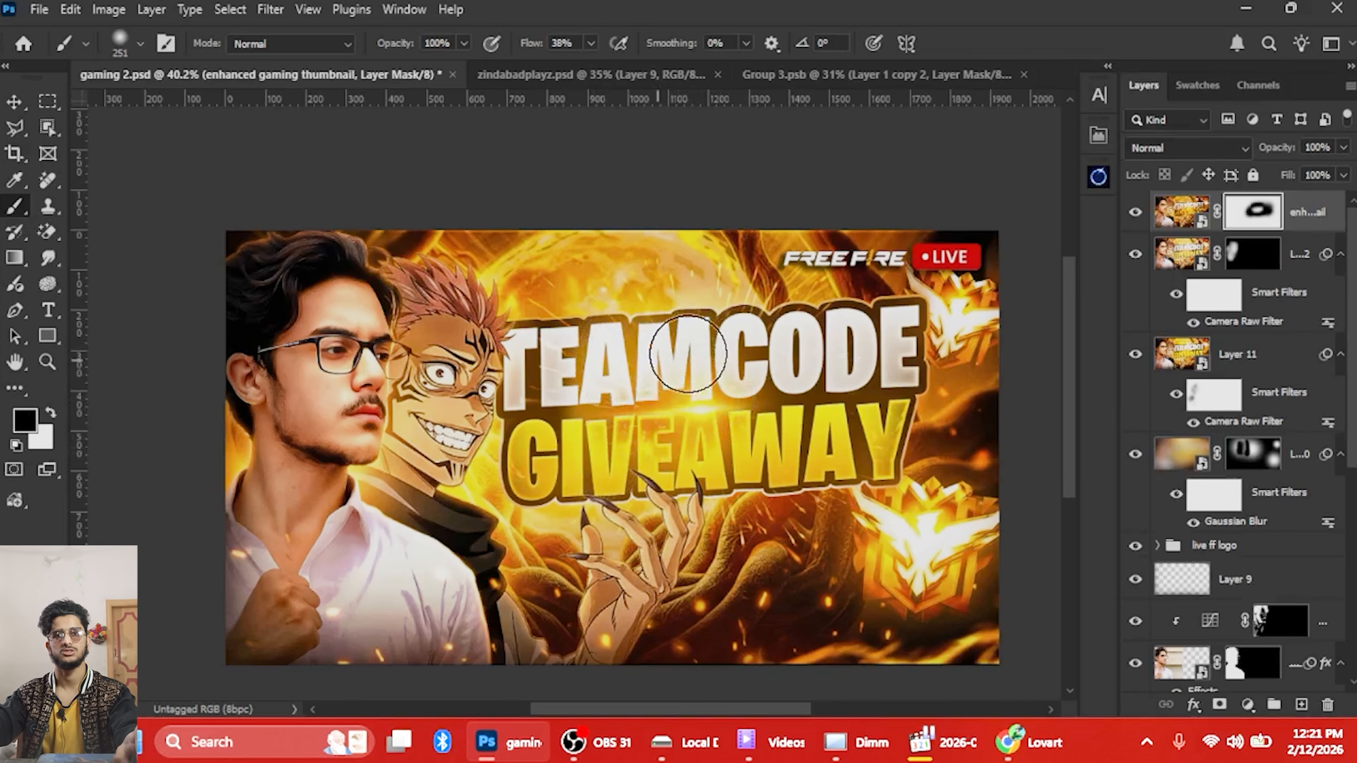
drag(292, 433, 531, 418)
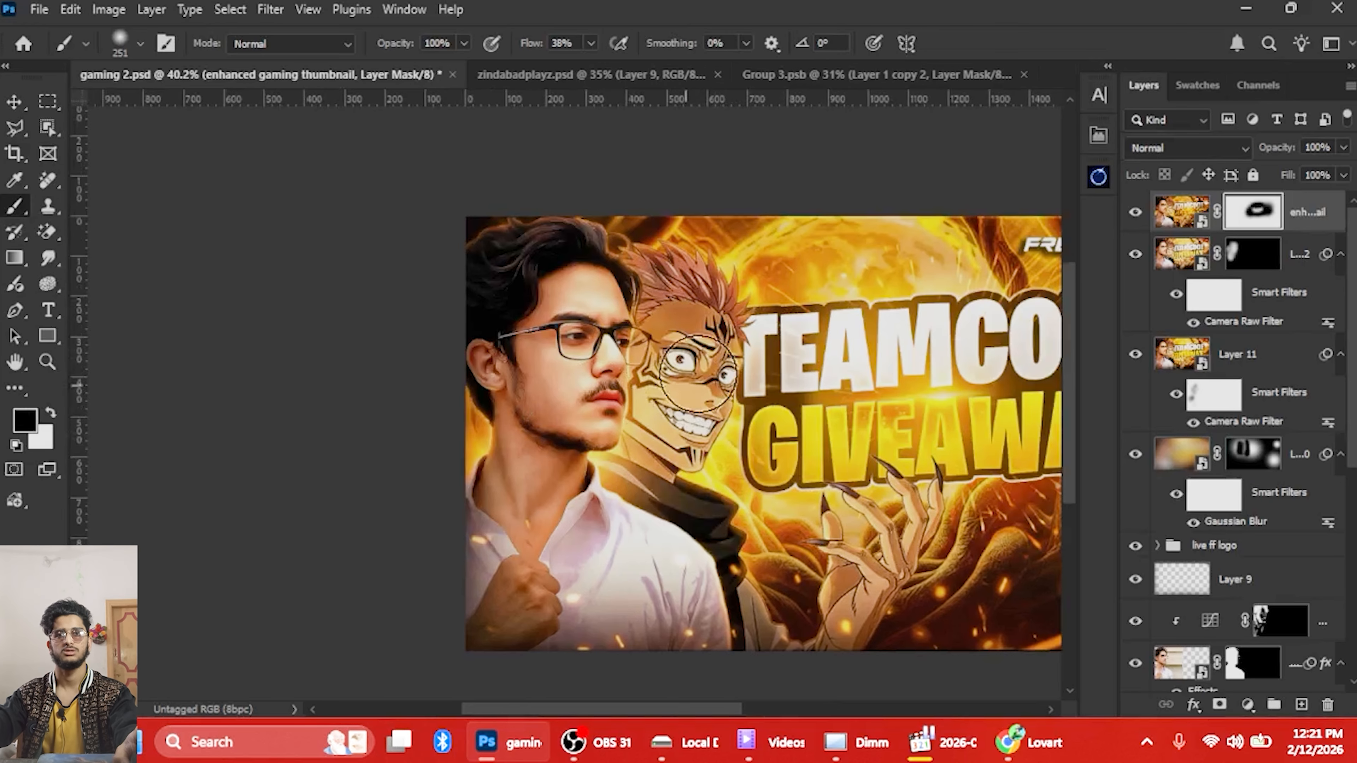
scroll(689, 369, up, 2)
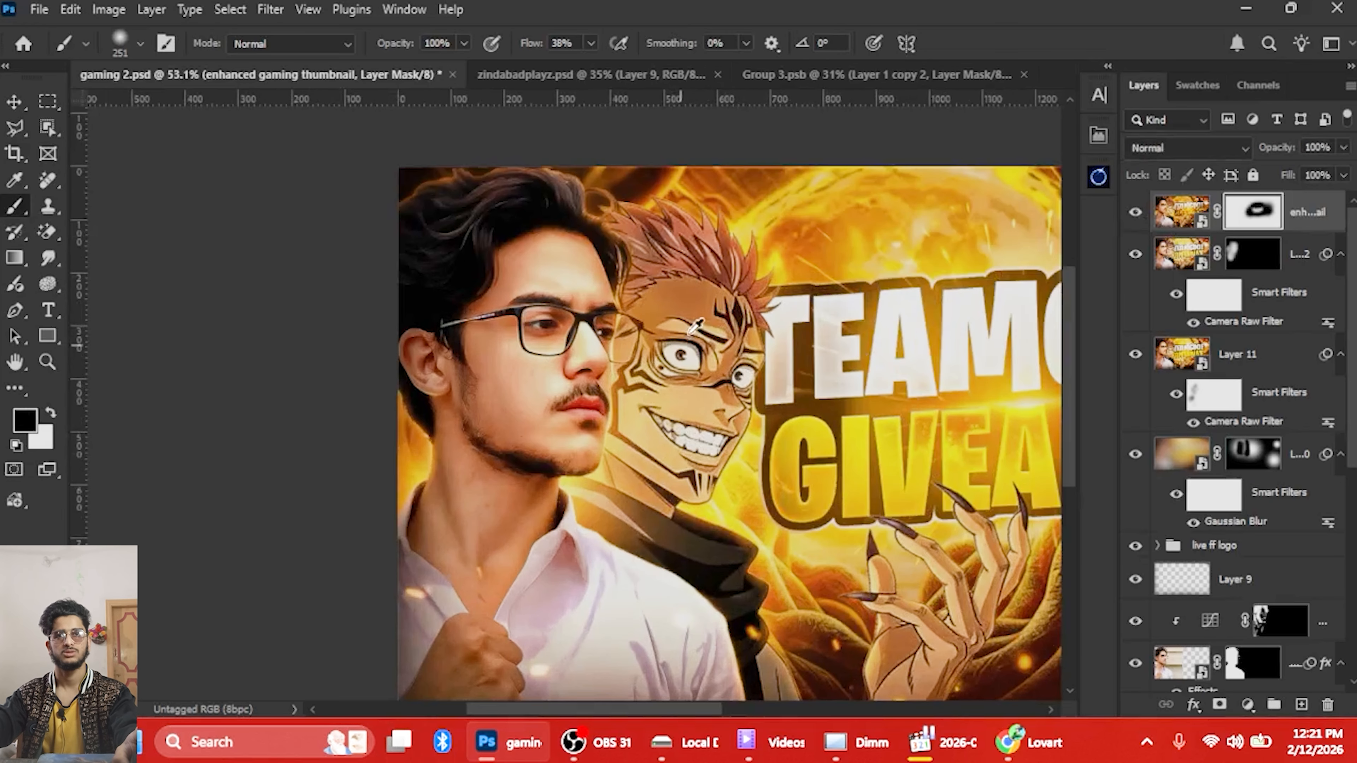
drag(590, 322, 559, 327)
scroll(608, 325, up, 4)
drag(638, 295, 621, 492)
mouse_move(632, 399)
mouse_down()
mouse_move(635, 308)
mouse_move(583, 475)
mouse_move(531, 476)
mouse_move(580, 350)
mouse_up()
scroll(552, 469, down, 4)
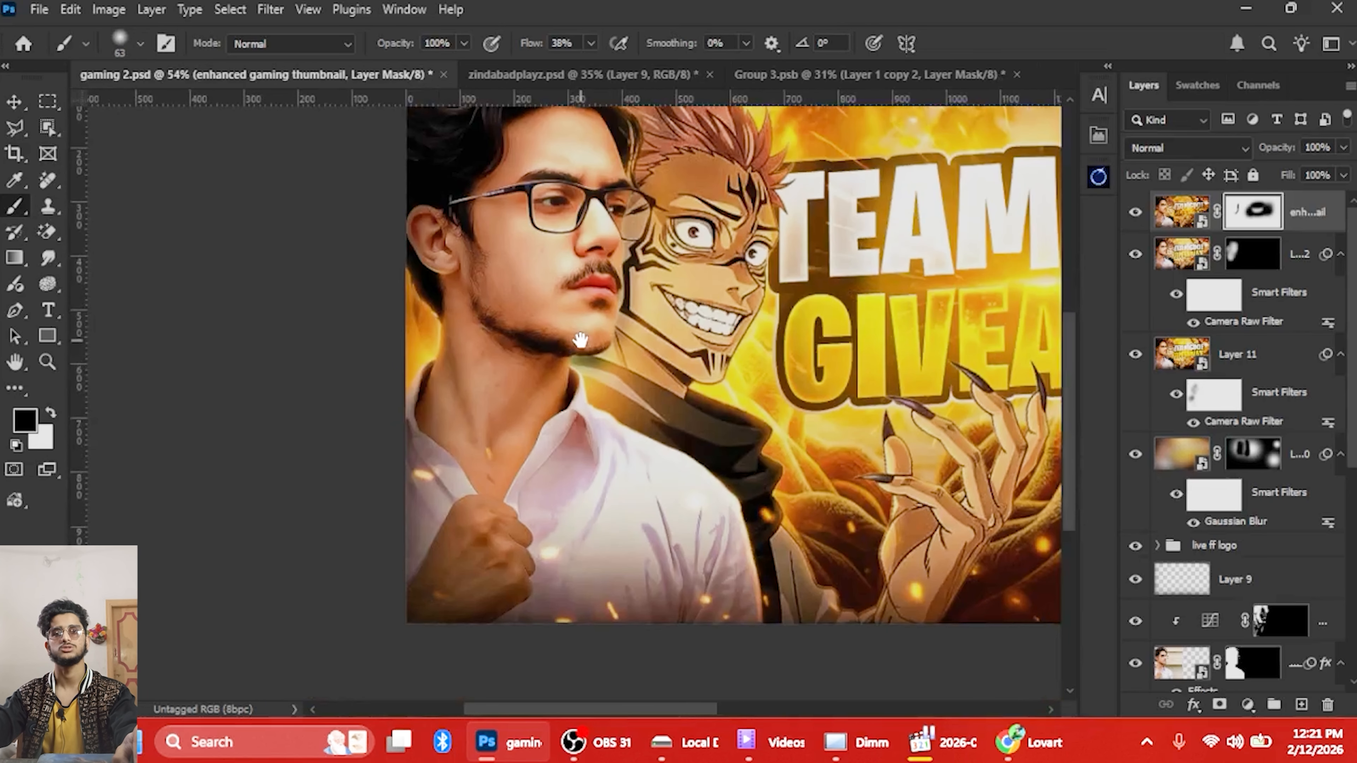
scroll(577, 356, up, 4)
key(x)
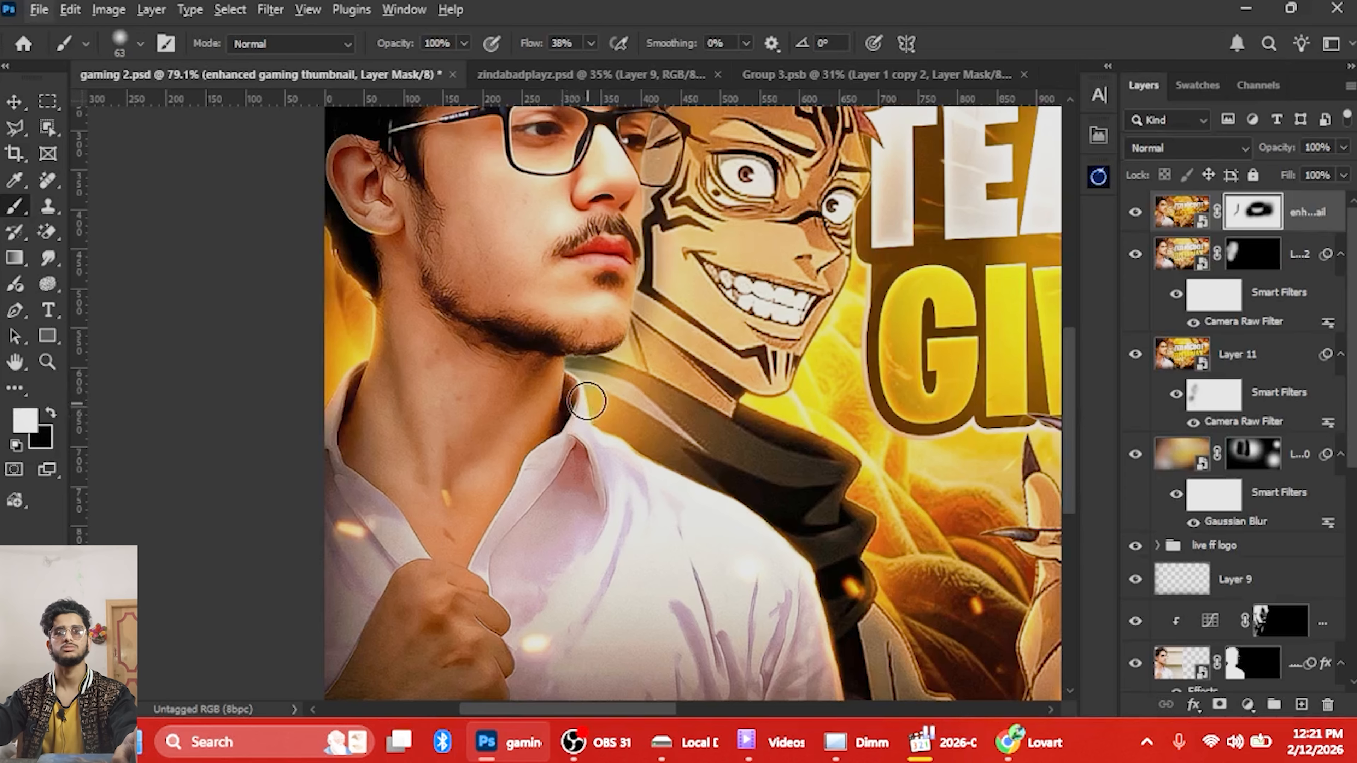
key(x)
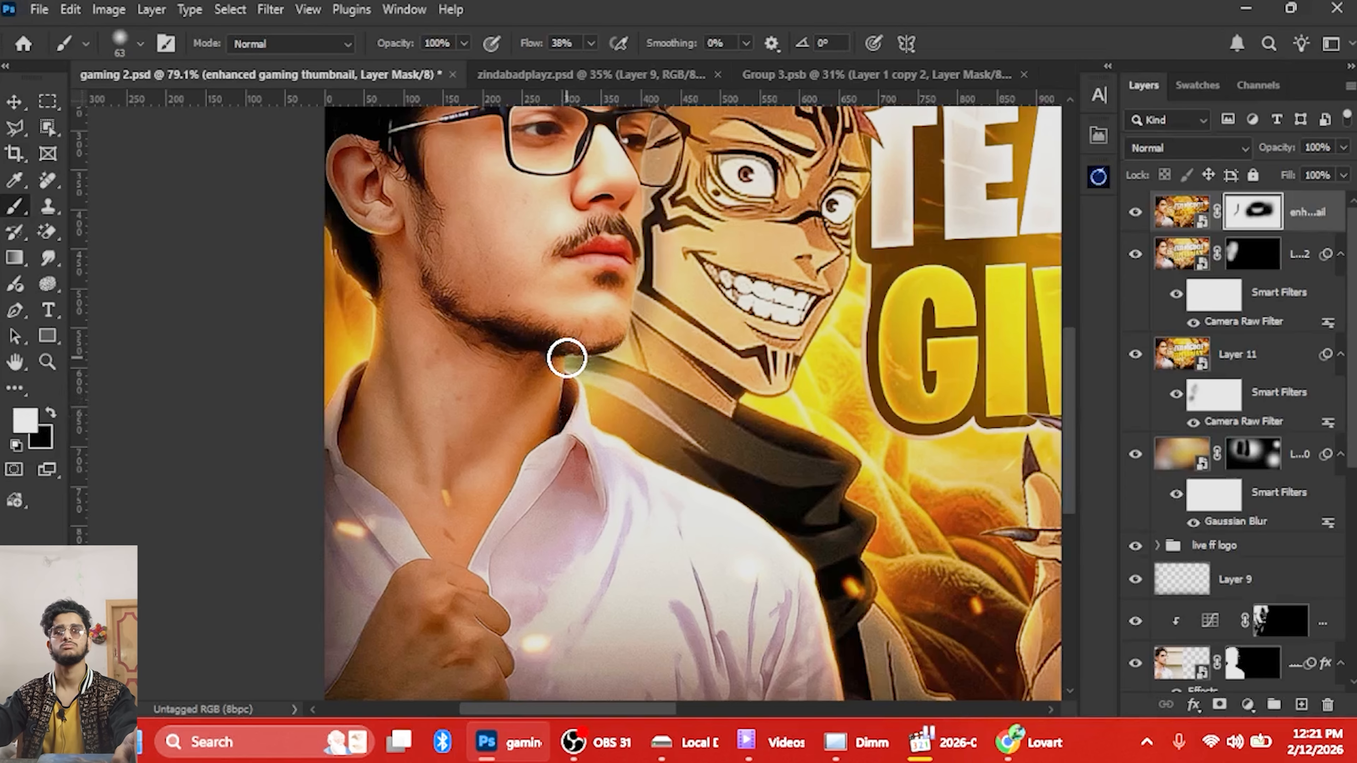
Mask out the enhanced layer along the front and upper edges of the man's hair with the 63 px brush
scroll(568, 358, down, 5)
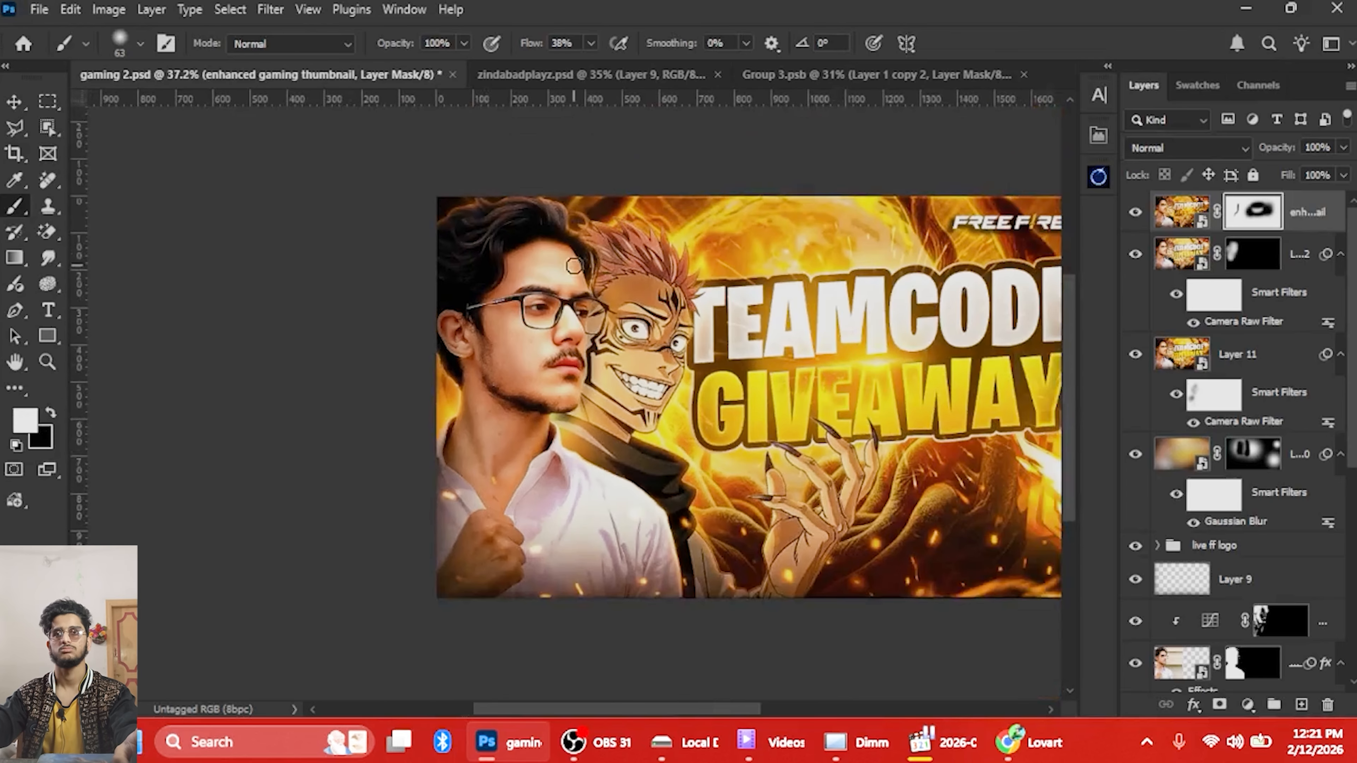
scroll(564, 199, up, 5)
scroll(563, 199, up, 3)
key(x)
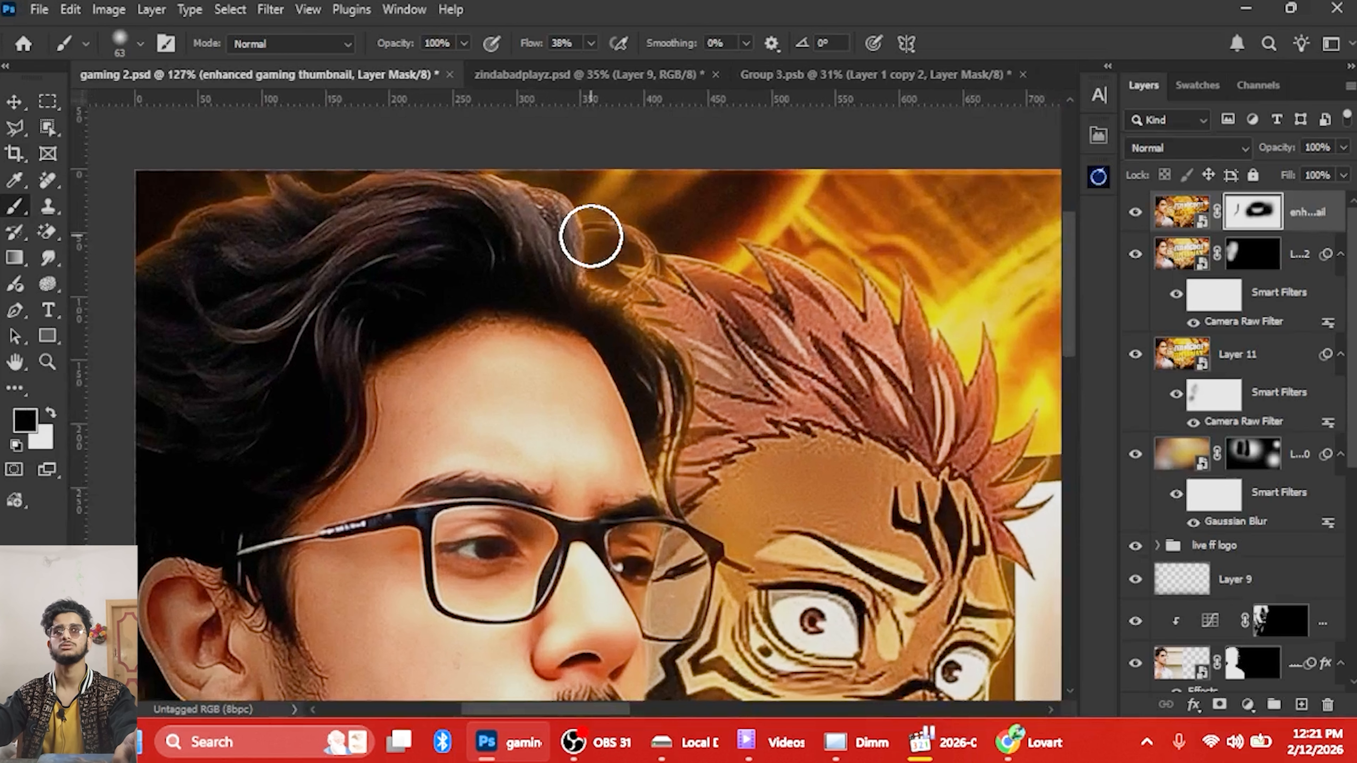
mouse_move(591, 233)
mouse_down()
mouse_move(599, 206)
mouse_move(611, 301)
mouse_move(636, 252)
mouse_move(648, 381)
mouse_move(666, 409)
mouse_move(633, 321)
mouse_up()
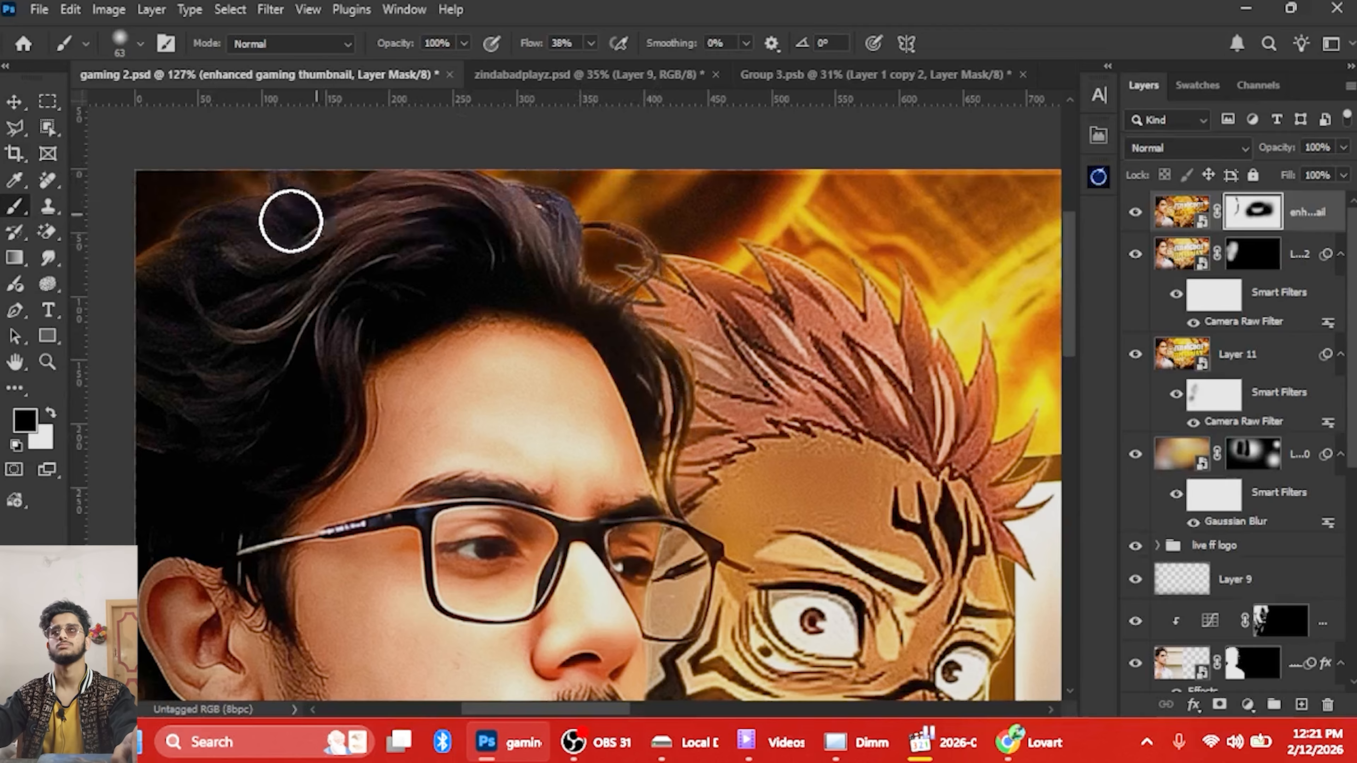
drag(297, 209, 681, 143)
drag(797, 230, 562, 263)
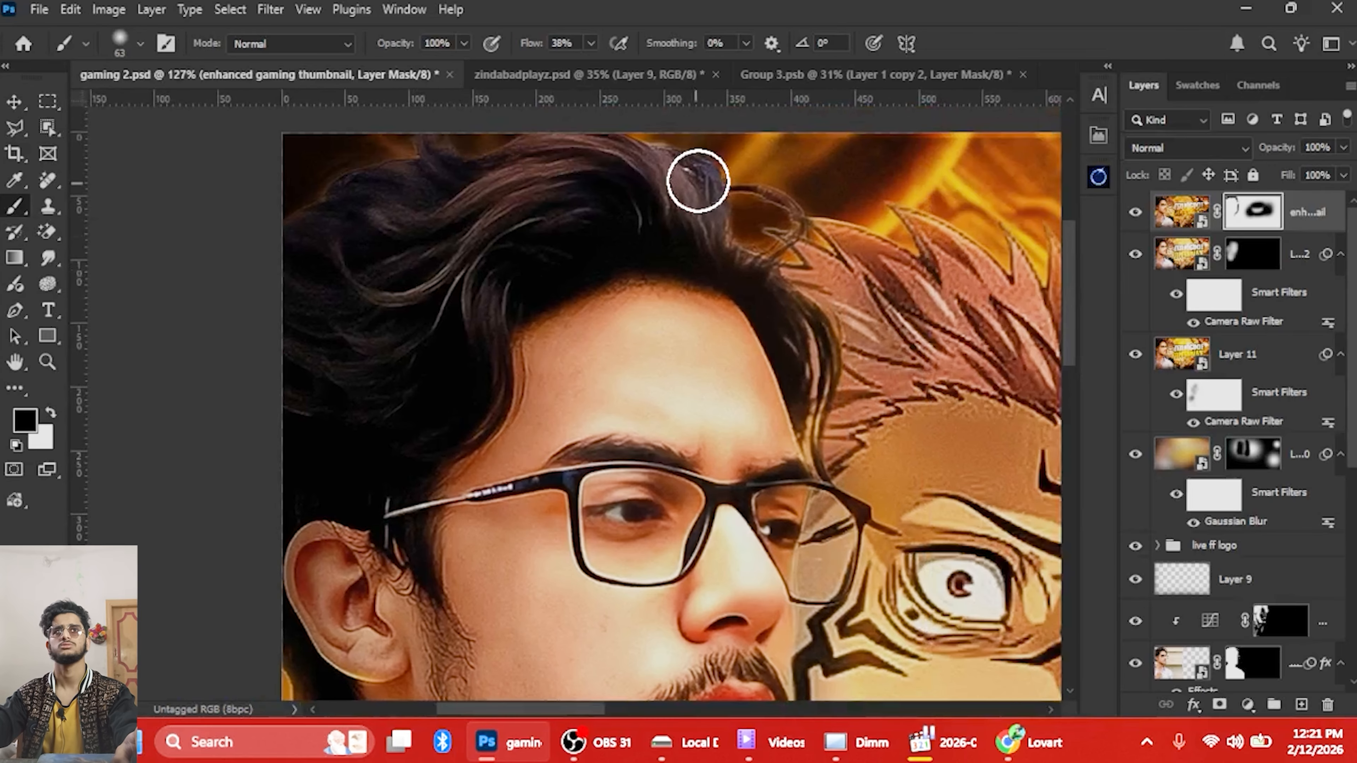
drag(1012, 236, 654, 159)
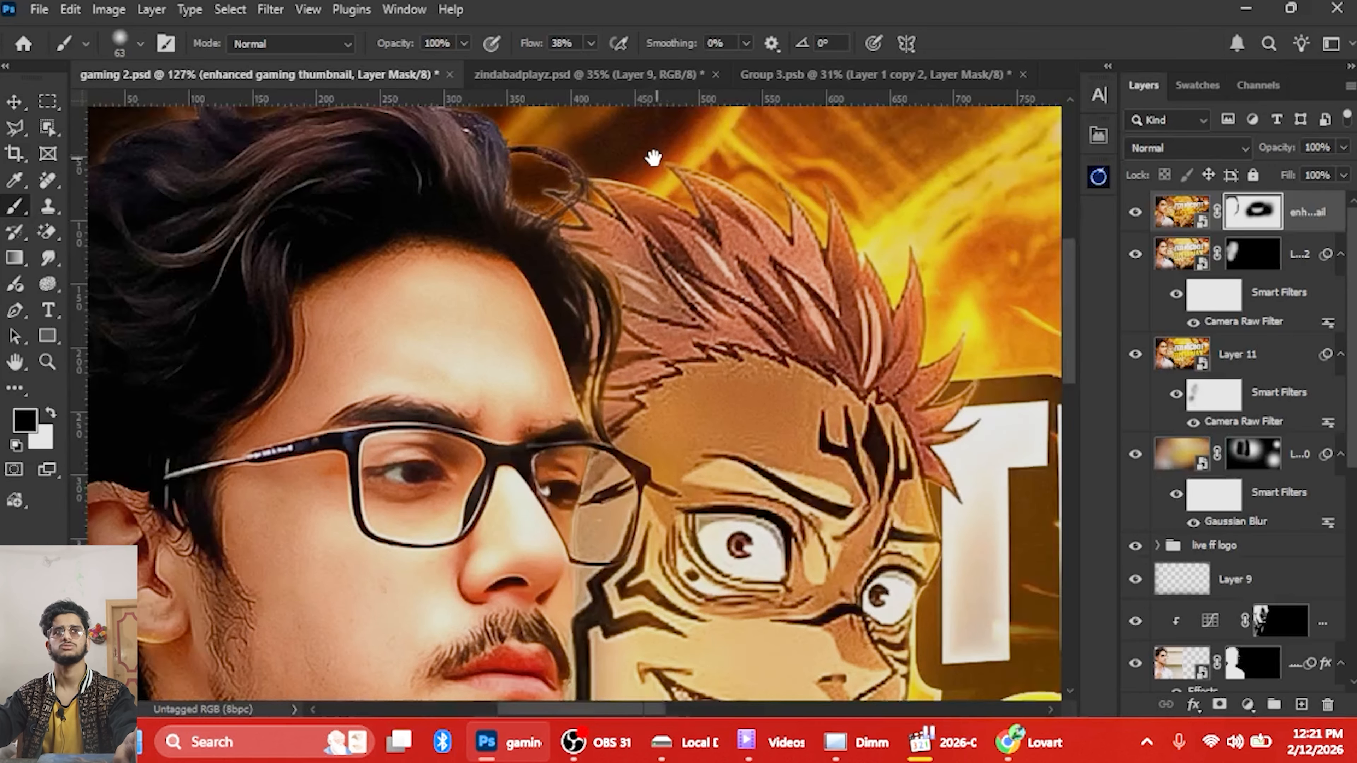
Compare the whole thumbnail with the enhanced layer hidden and shown, leaving the layer visible
scroll(856, 261, down, 1)
scroll(856, 261, down, 13)
scroll(861, 422, up, 3)
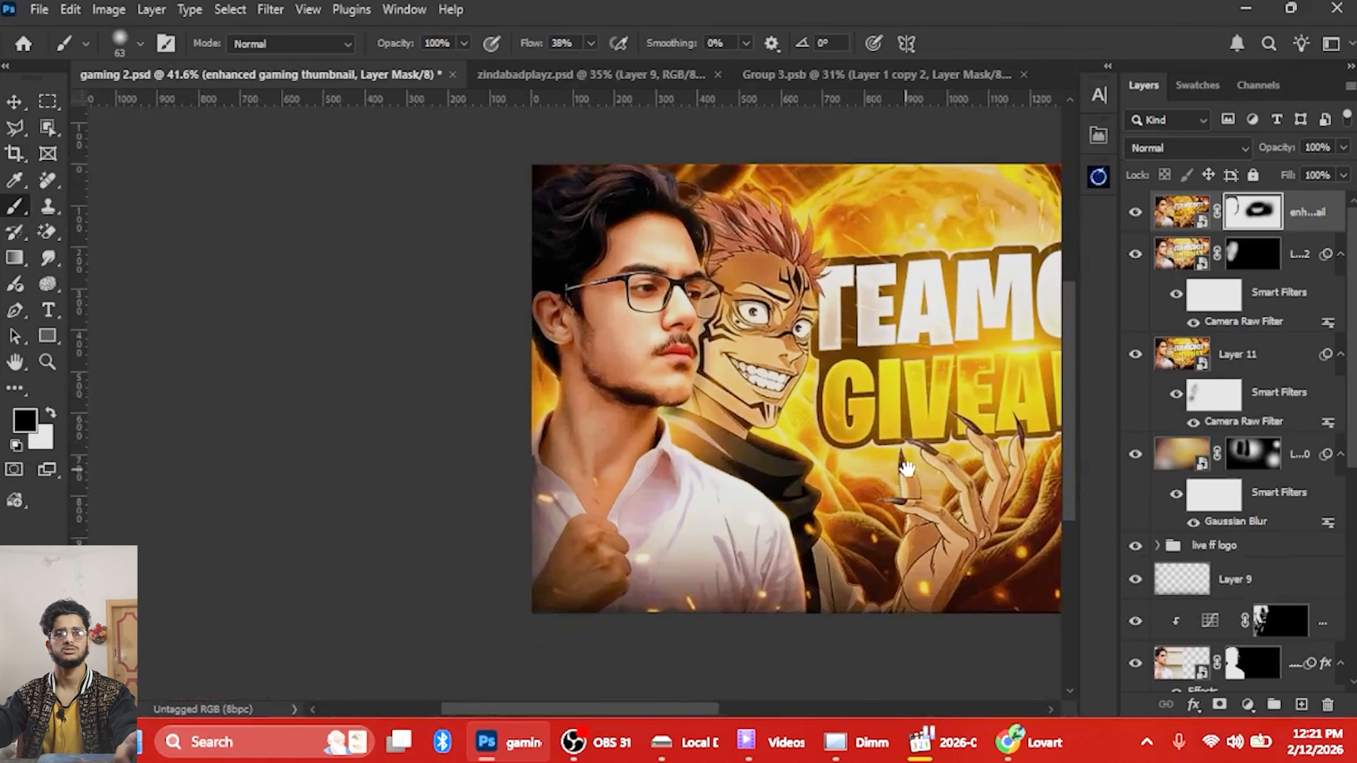
drag(907, 469, 648, 468)
scroll(769, 374, down, 5)
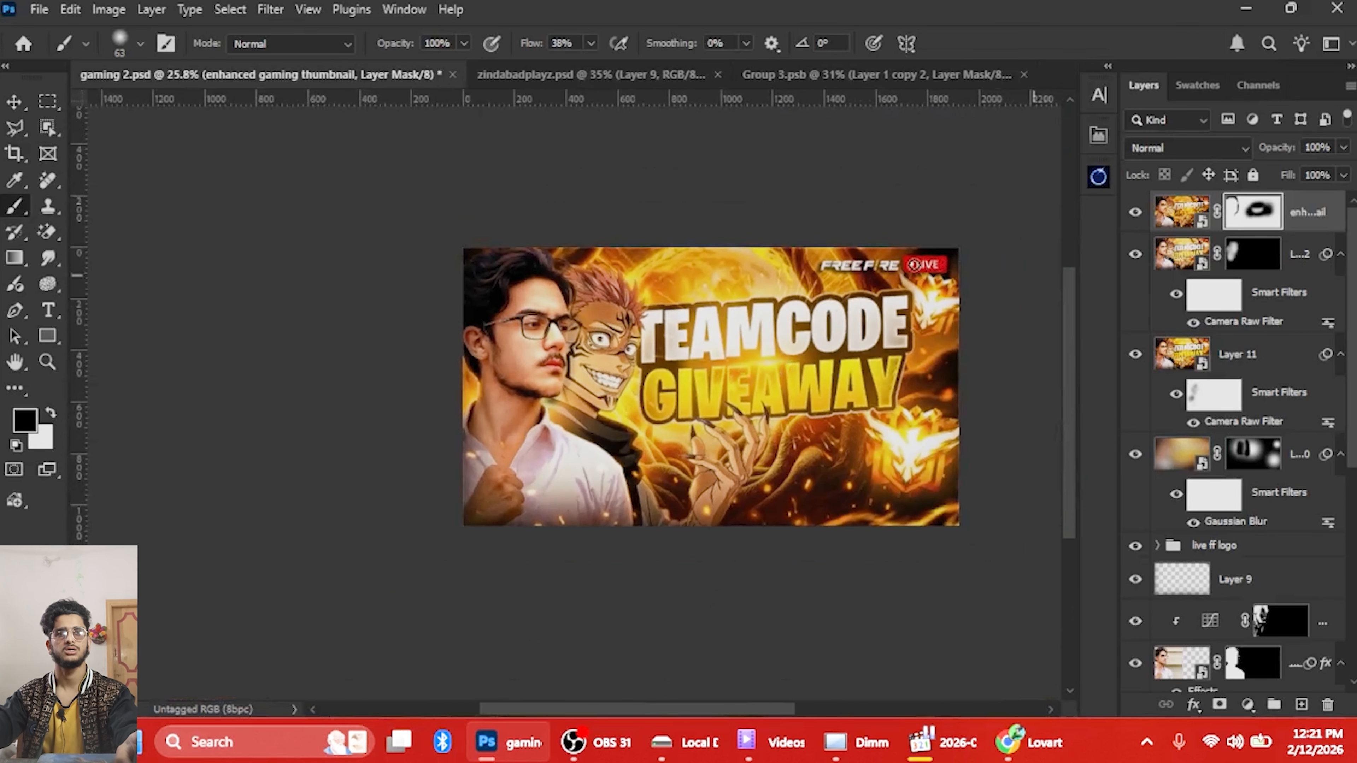
scroll(922, 270, up, 5)
click(1131, 216)
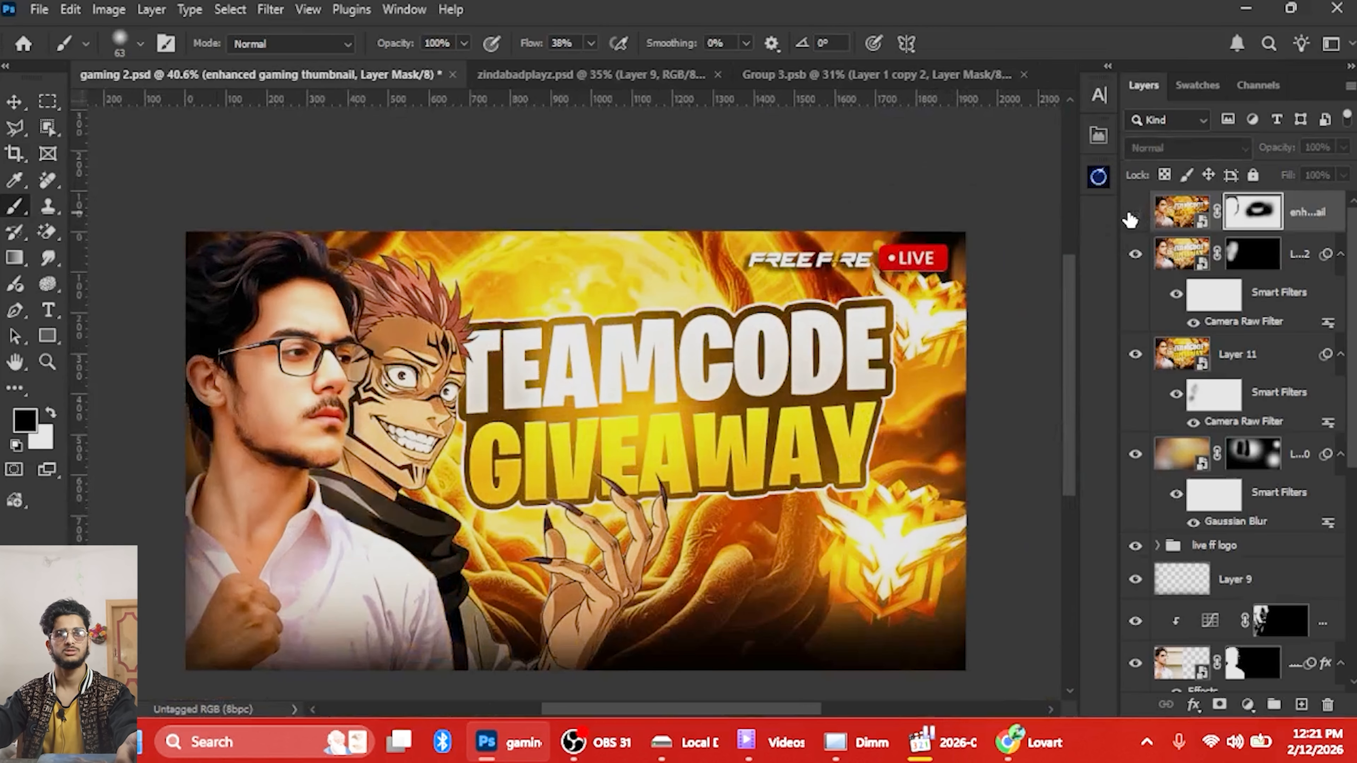
click(1131, 216)
click(1132, 216)
click(1131, 215)
drag(740, 394, 804, 304)
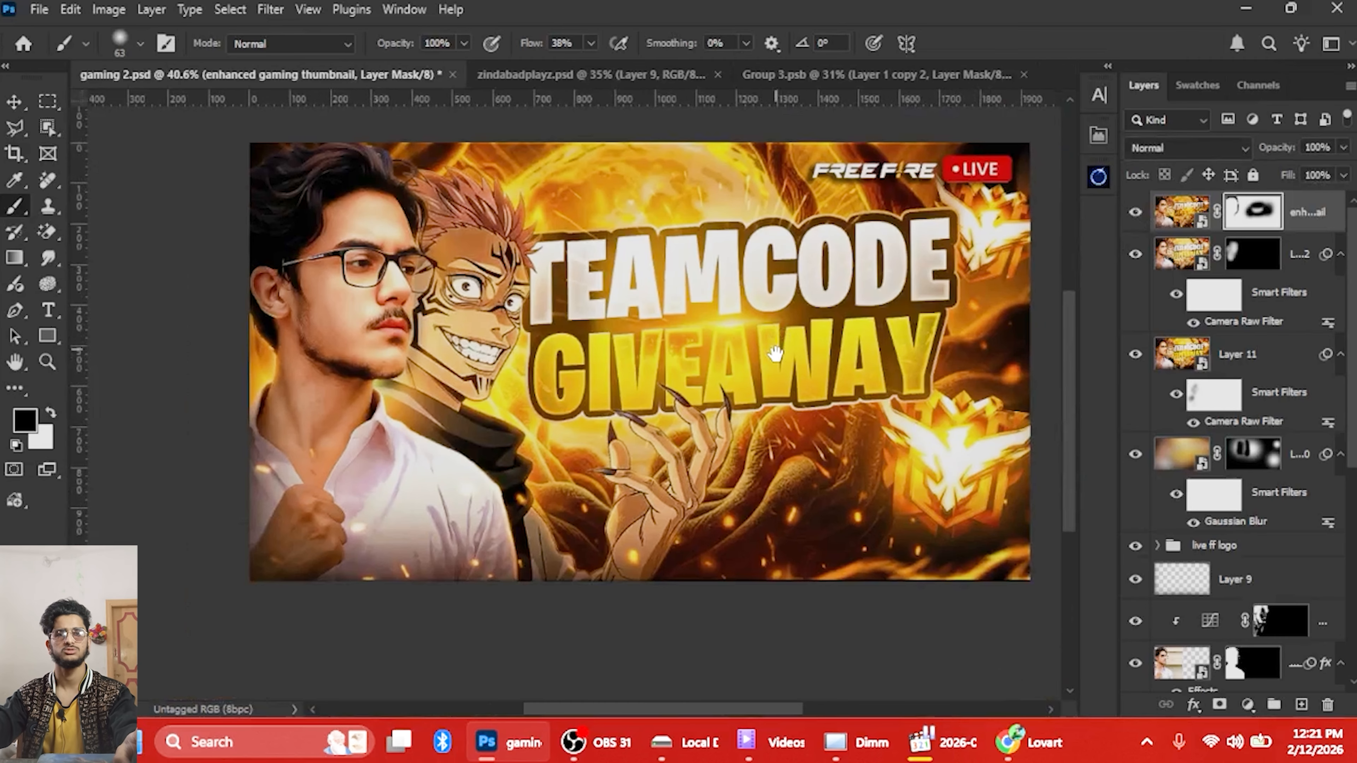
scroll(777, 356, down, 5)
scroll(618, 414, up, 3)
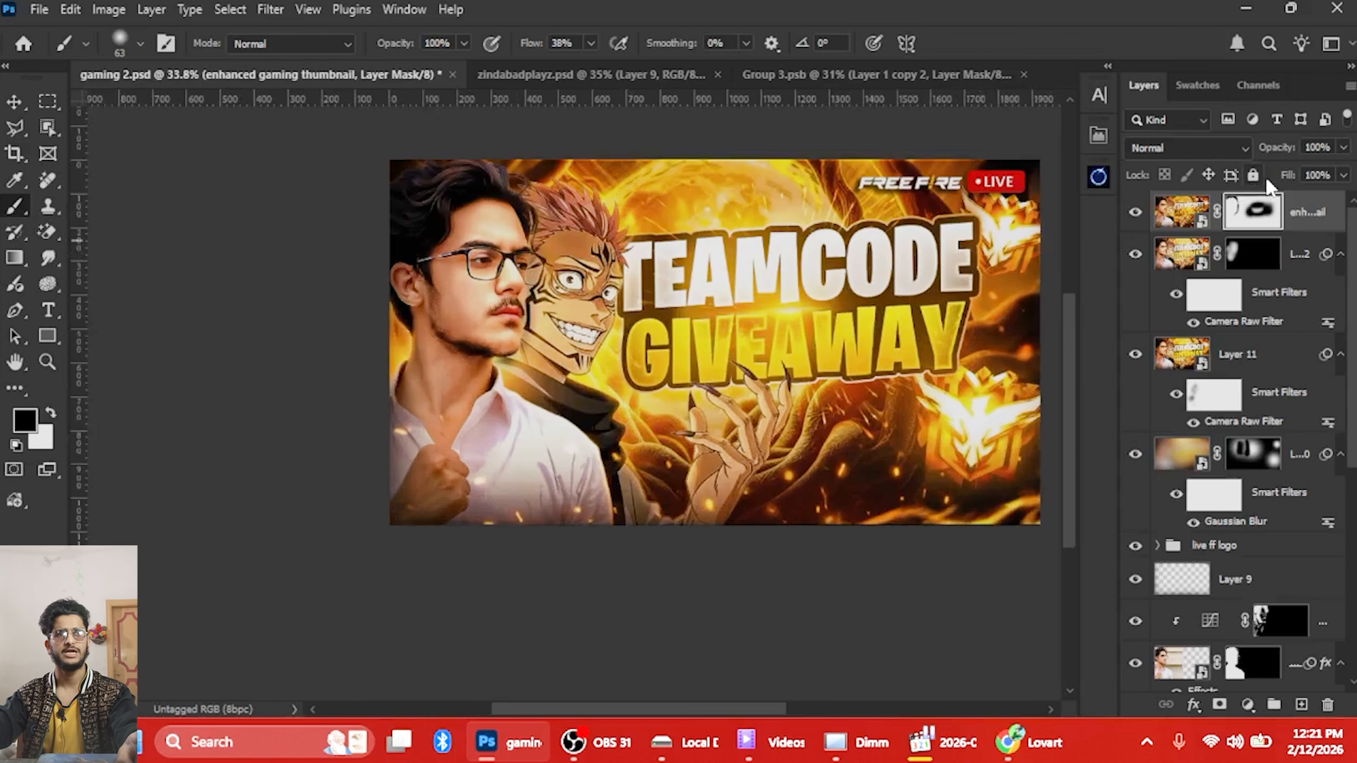
Set the enhanced thumbnail layer's fill to 74% and compare the artwork with that layer hidden and shown, leaving it visible
drag(1255, 180, 1255, 178)
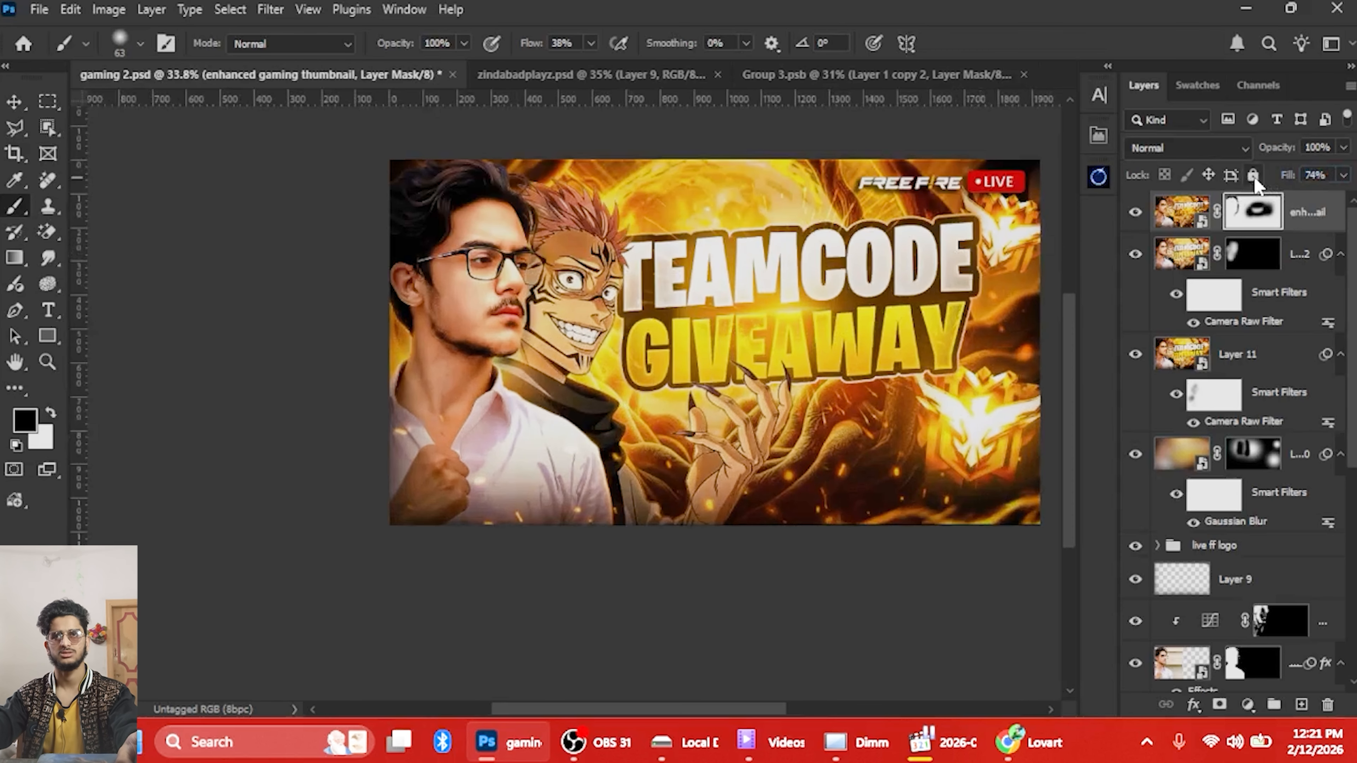
click(1133, 218)
click(1133, 218)
click(1134, 218)
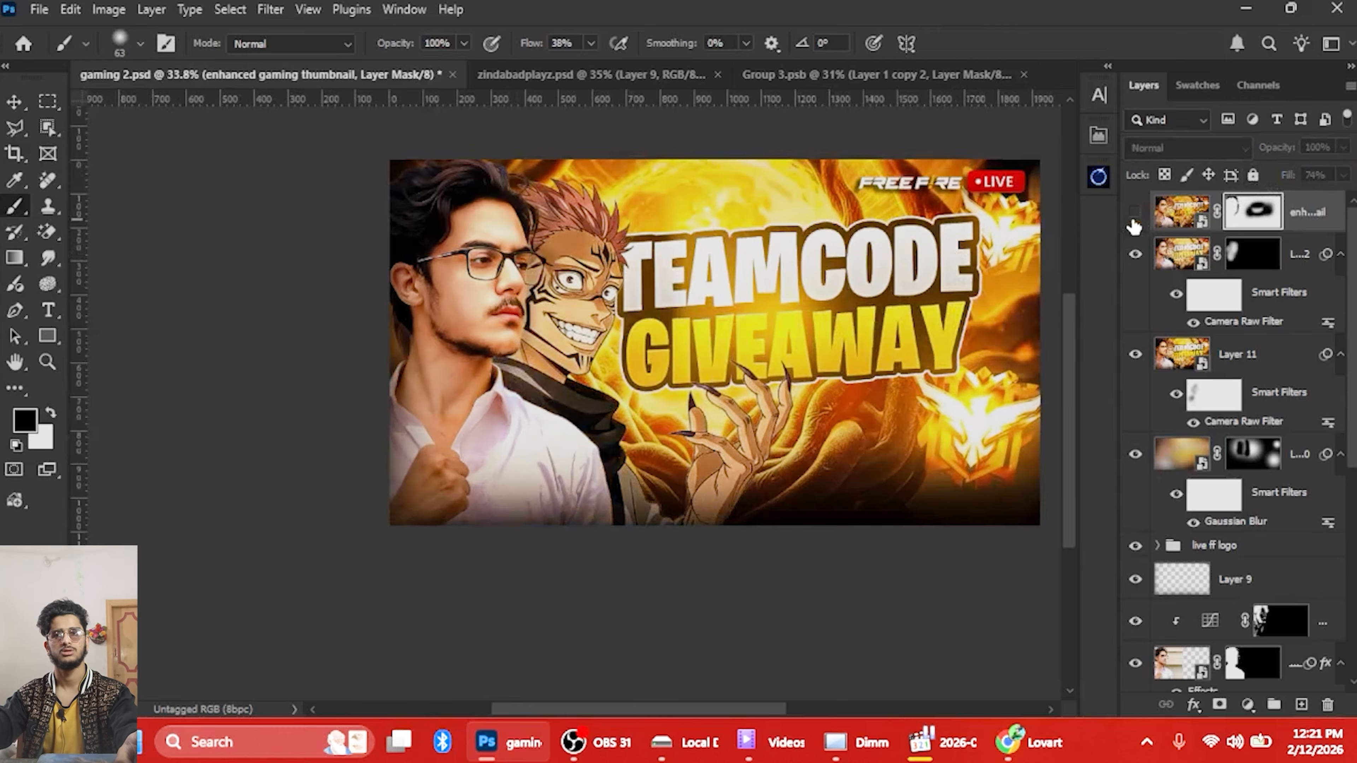
click(1134, 219)
click(1134, 218)
click(1134, 218)
click(1134, 218)
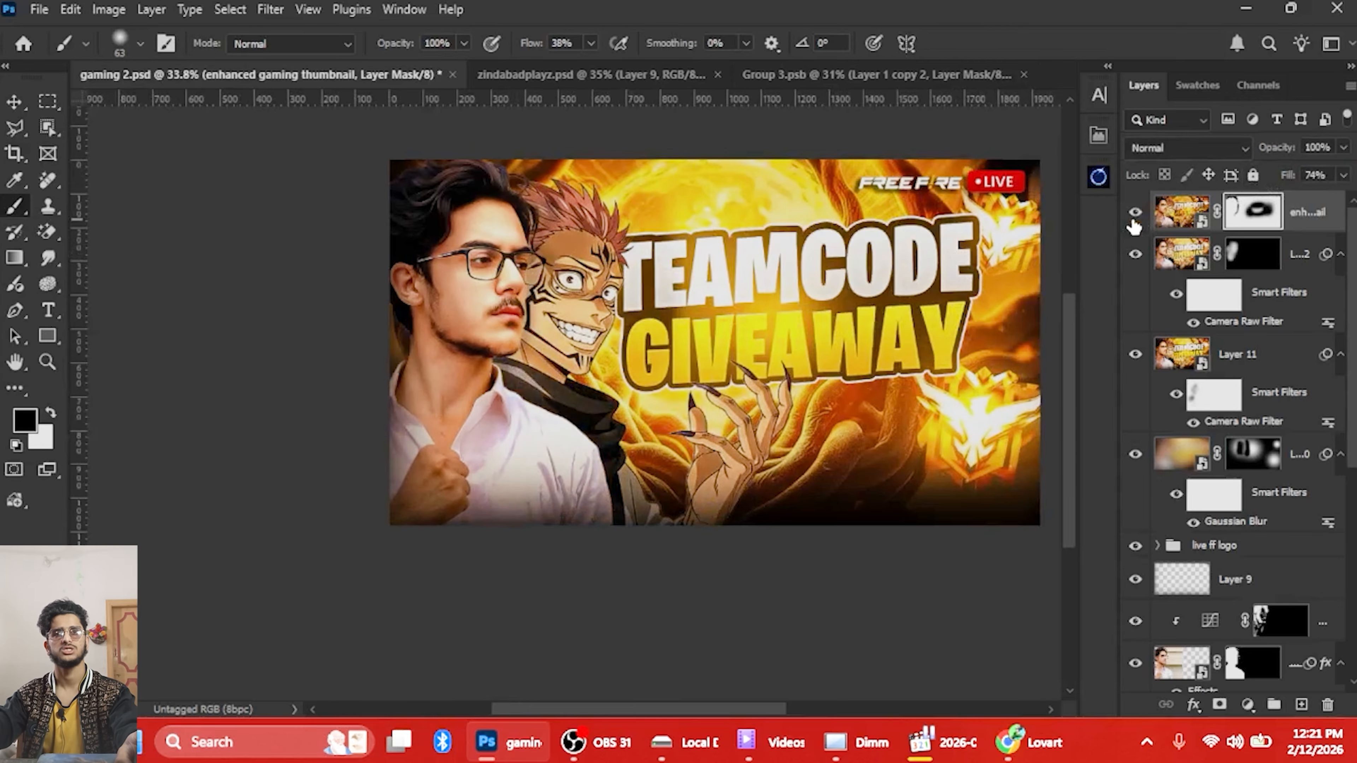
click(1134, 218)
click(1134, 218)
click(1134, 218)
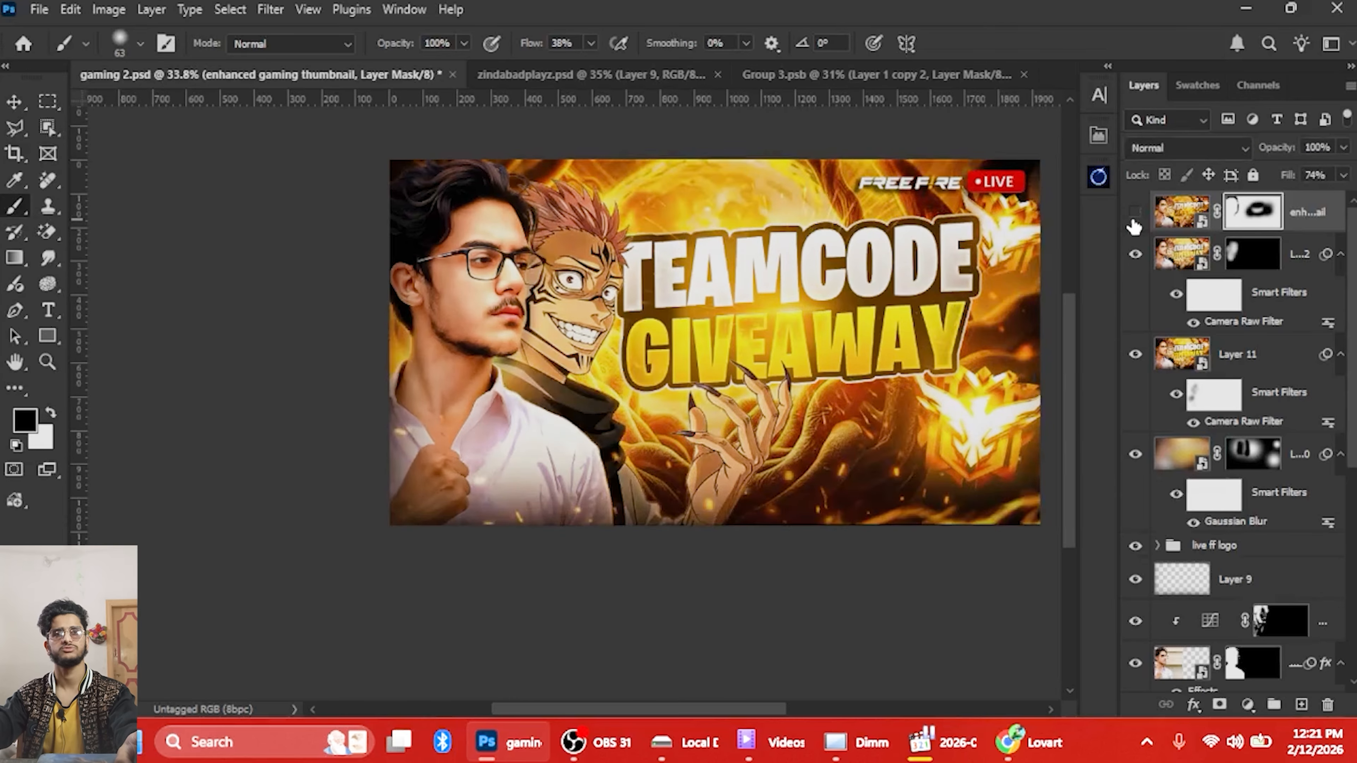
click(1134, 219)
click(1134, 219)
Enlarge the brush to 148 px and recheck the thumbnail at reduced size with the enhanced layer hidden and shown, leaving it visible
scroll(766, 337, up, 2)
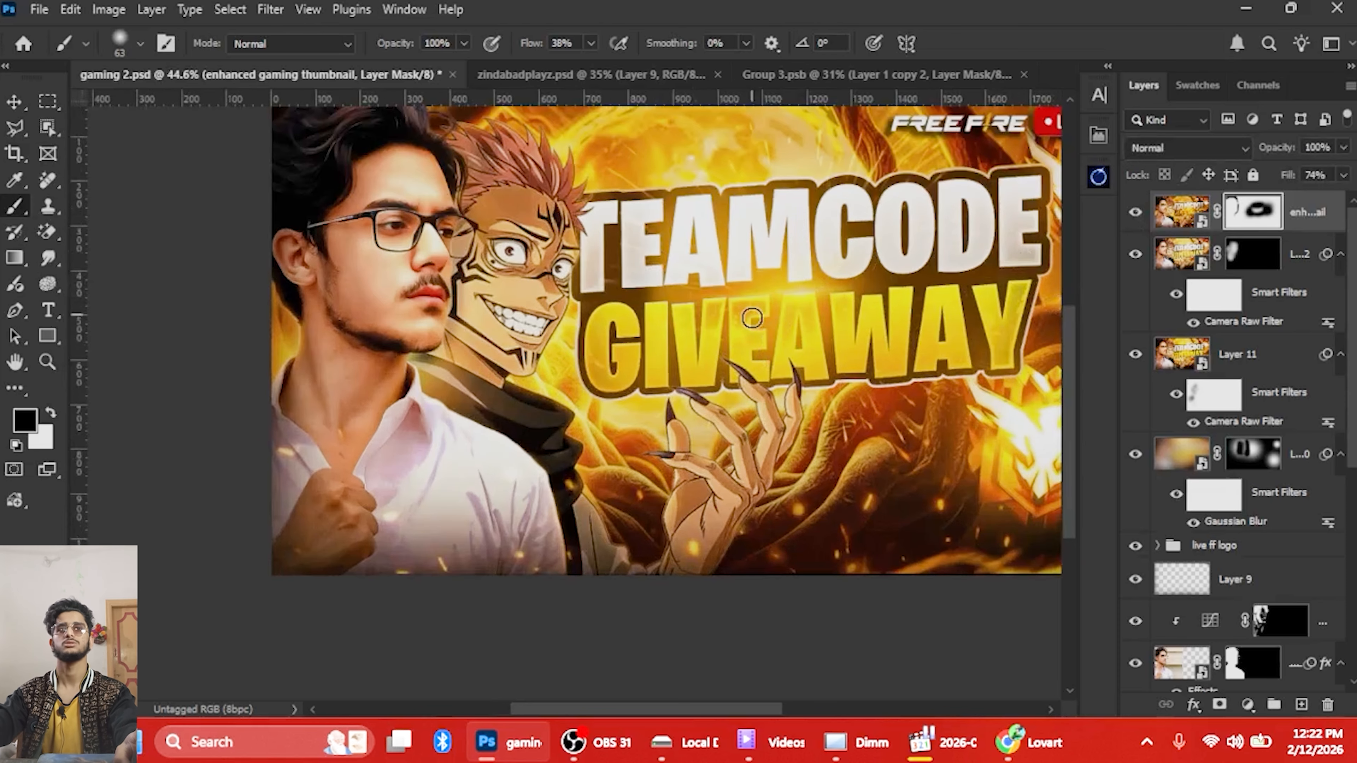
mouse_move(759, 325)
mouse_down()
mouse_move(773, 325)
mouse_move(722, 321)
mouse_up()
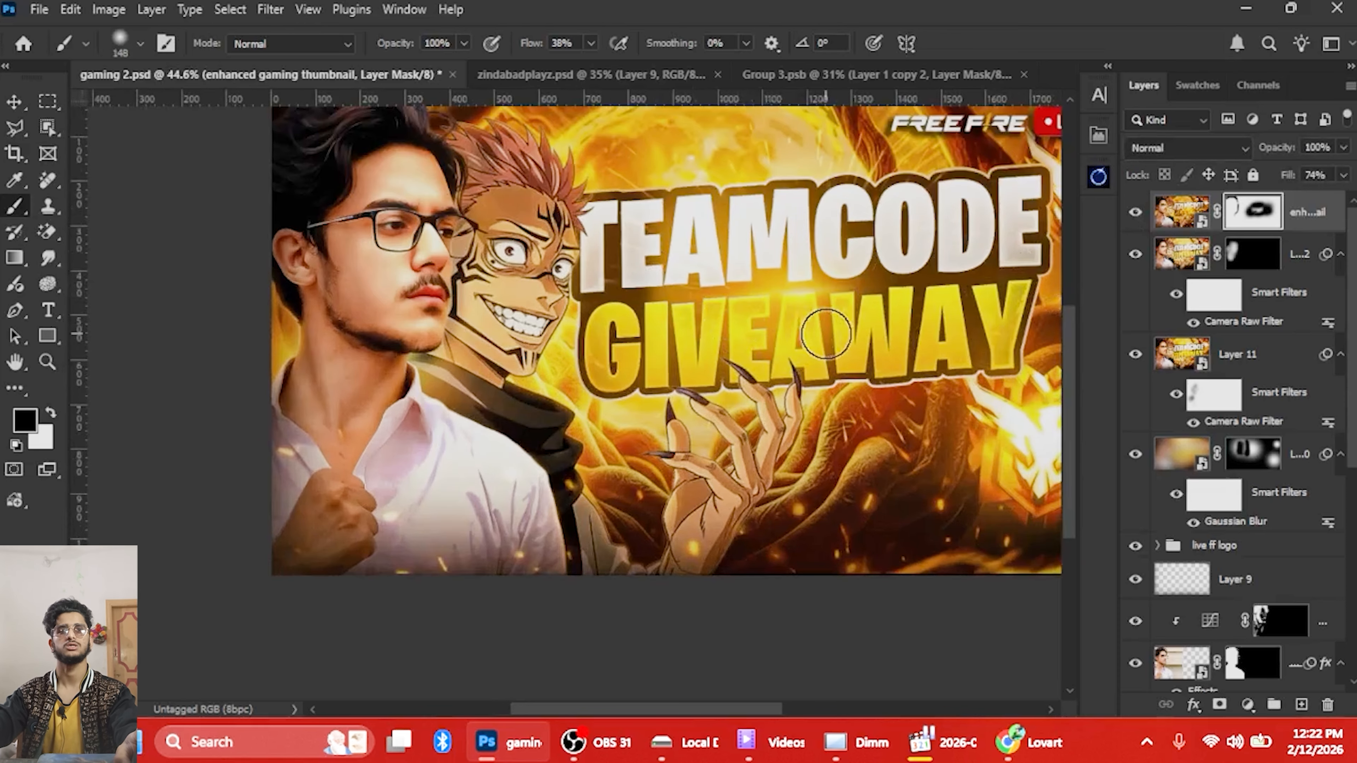
scroll(826, 334, down, 3)
click(1124, 226)
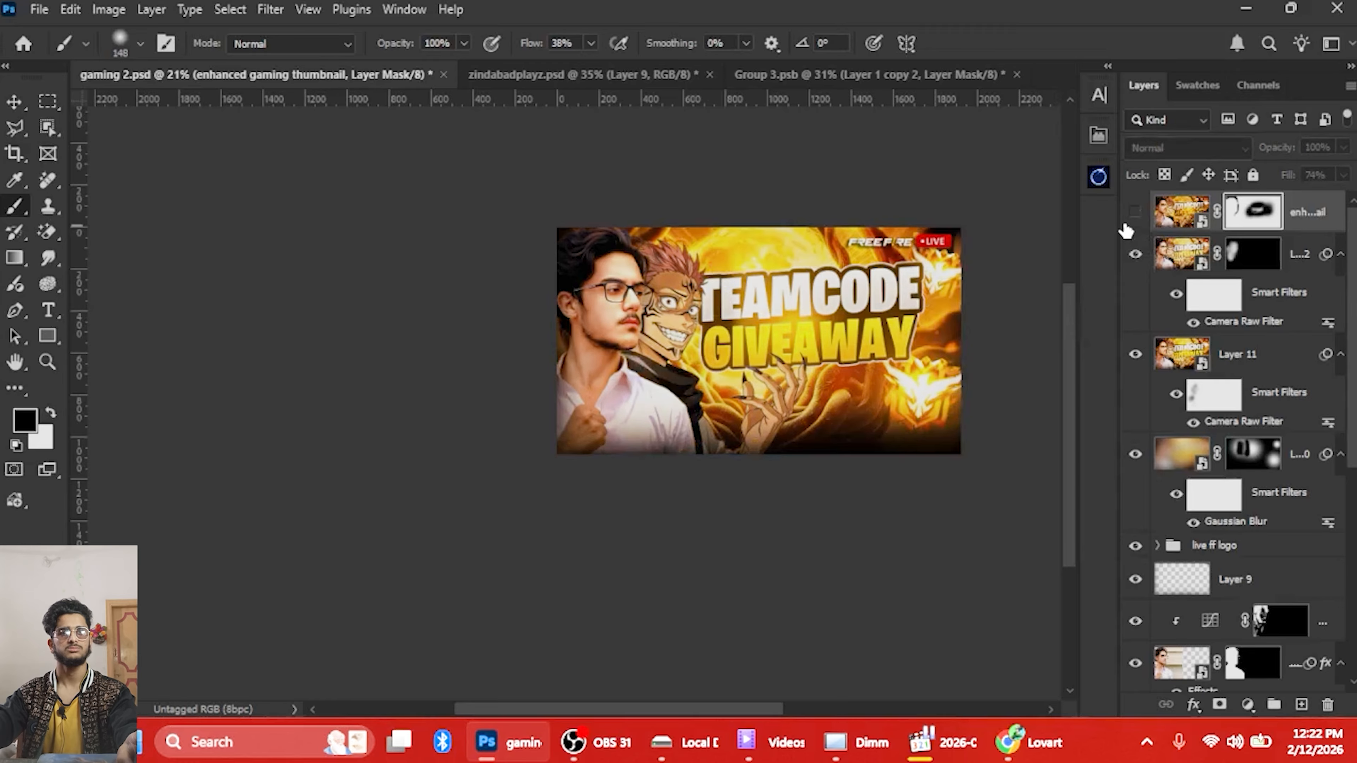
click(1125, 227)
click(1125, 225)
click(1124, 224)
click(1123, 227)
click(1123, 227)
click(1124, 226)
click(1124, 227)
scroll(778, 453, up, 2)
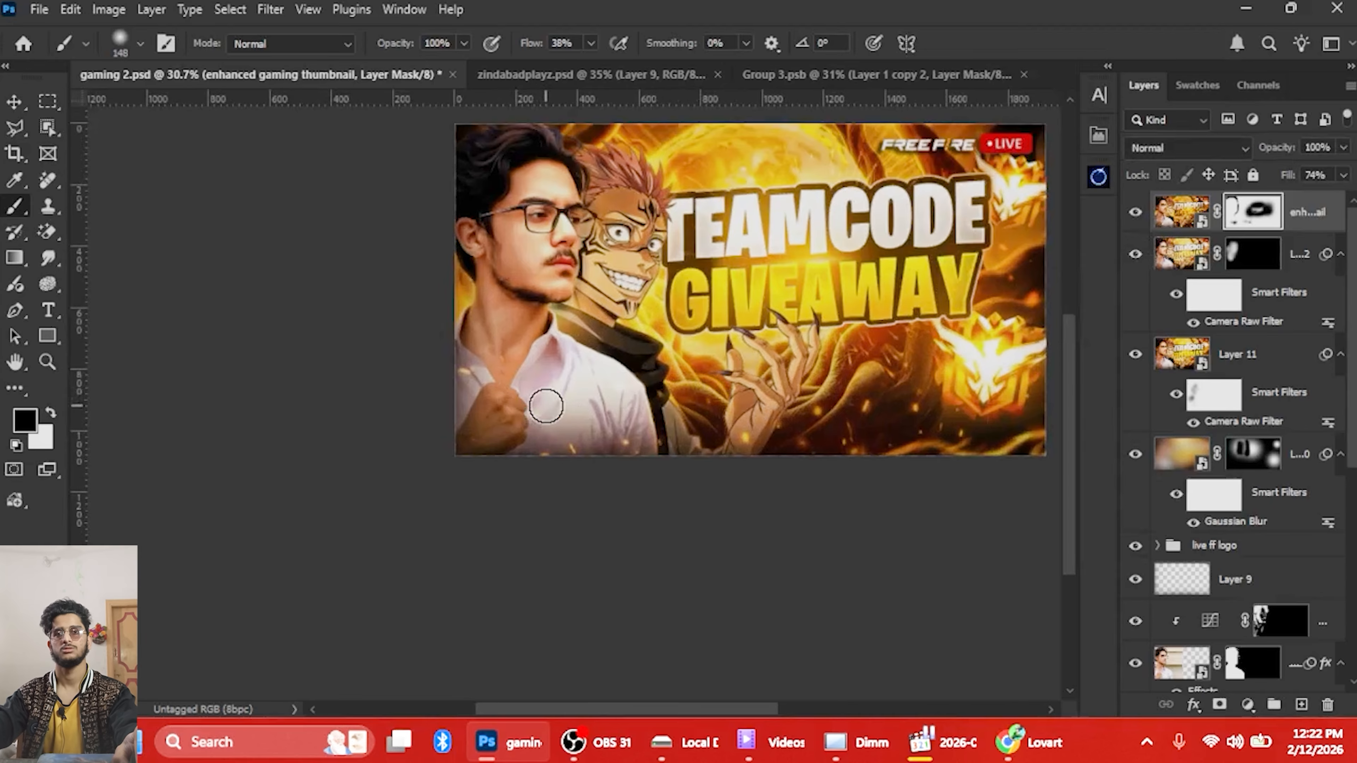
scroll(606, 427, down, 2)
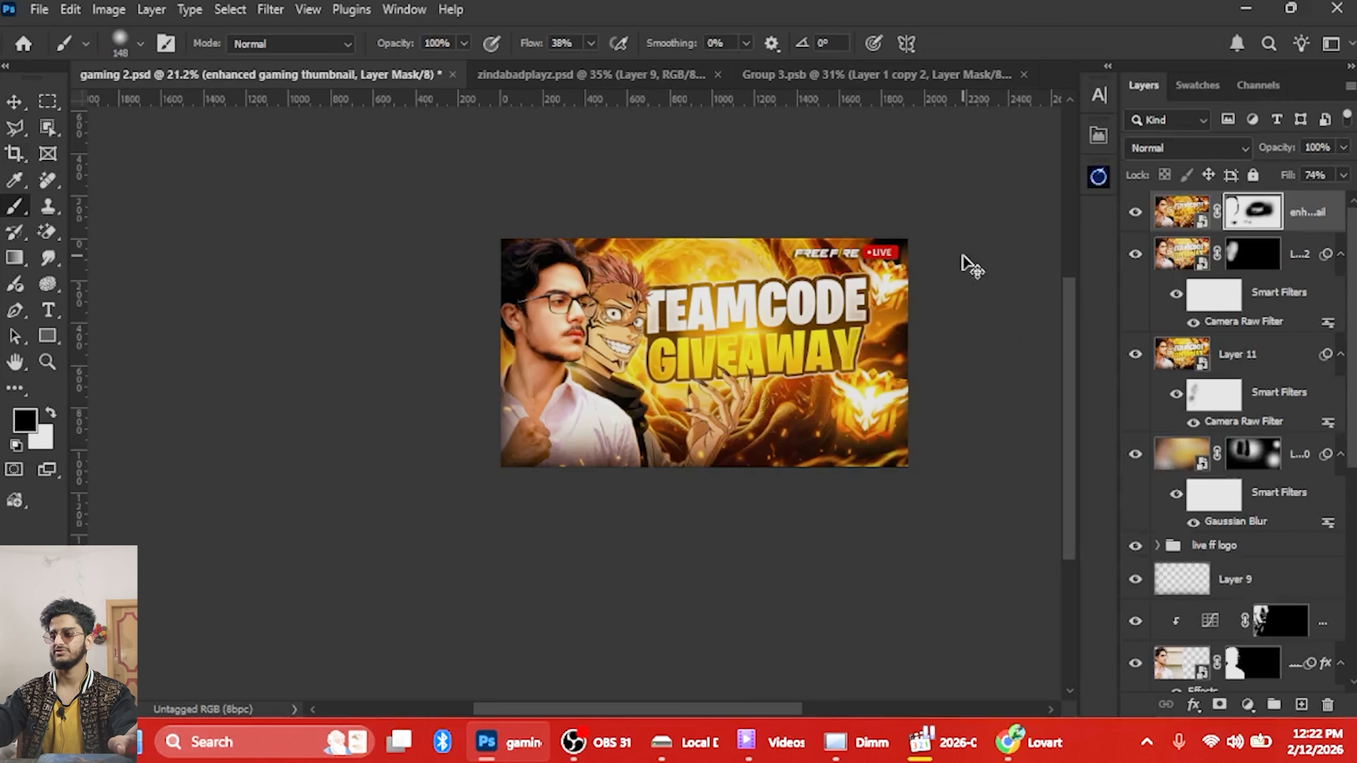
Save the document and export it as the 1920 x 1080 PNG gaming 2.png on Local Disk (D:), replacing the existing file
key(ctrl+s)
key(ctrl+alt+shift+w)
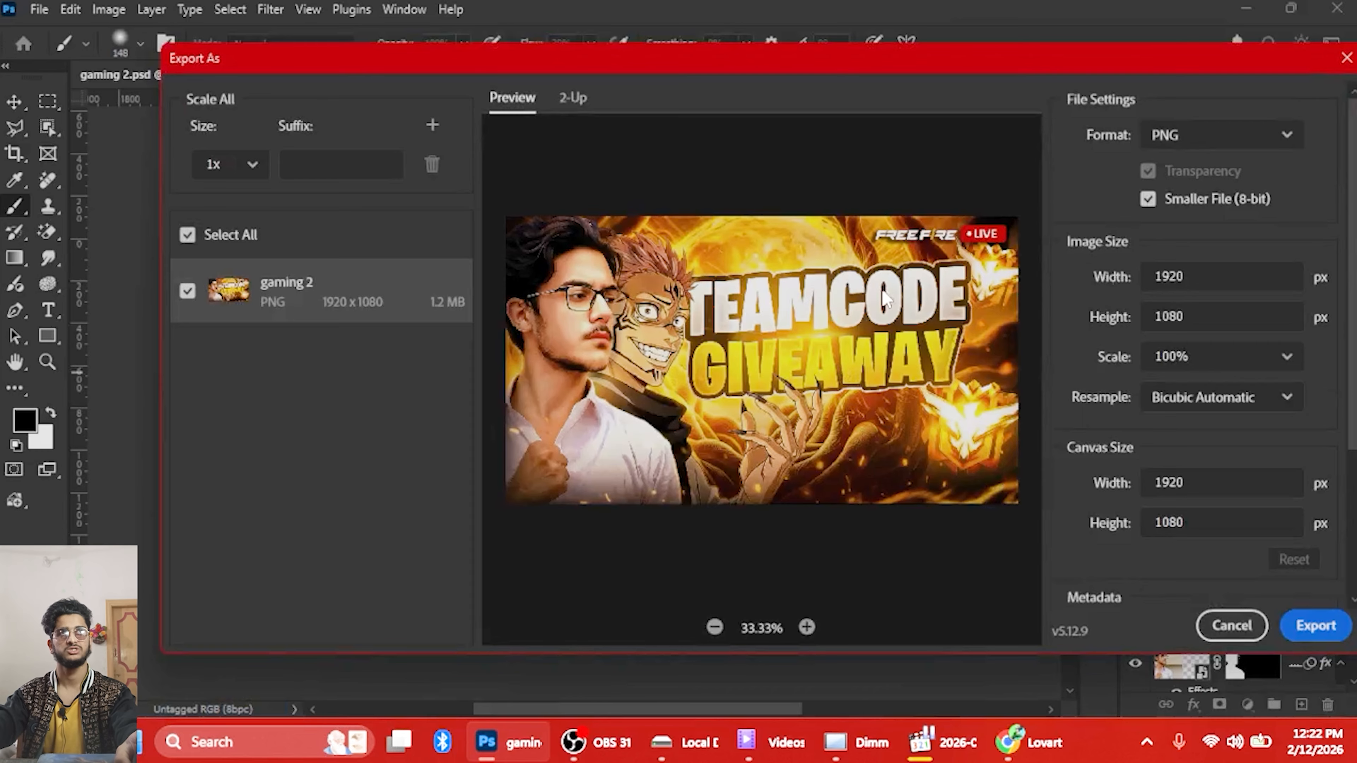
scroll(1154, 342, down, 4)
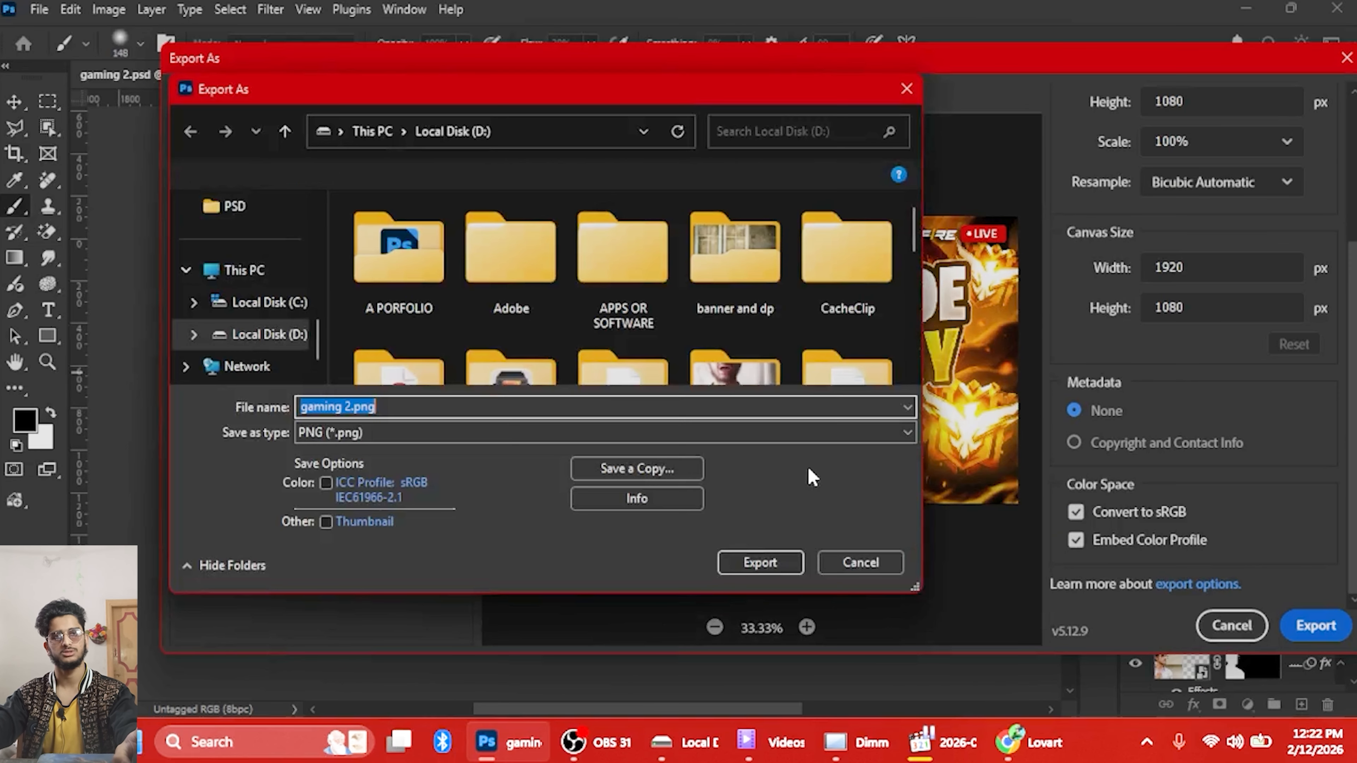
click(733, 568)
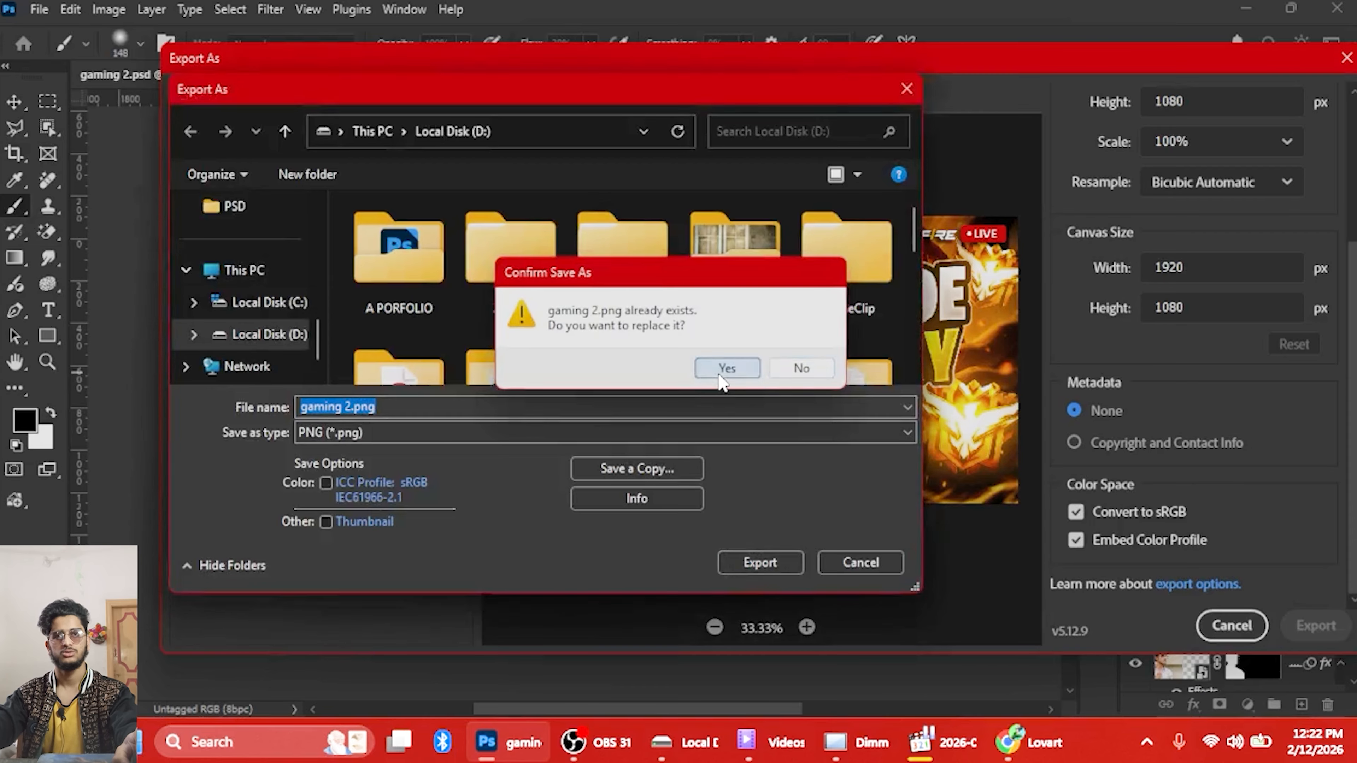
click(728, 368)
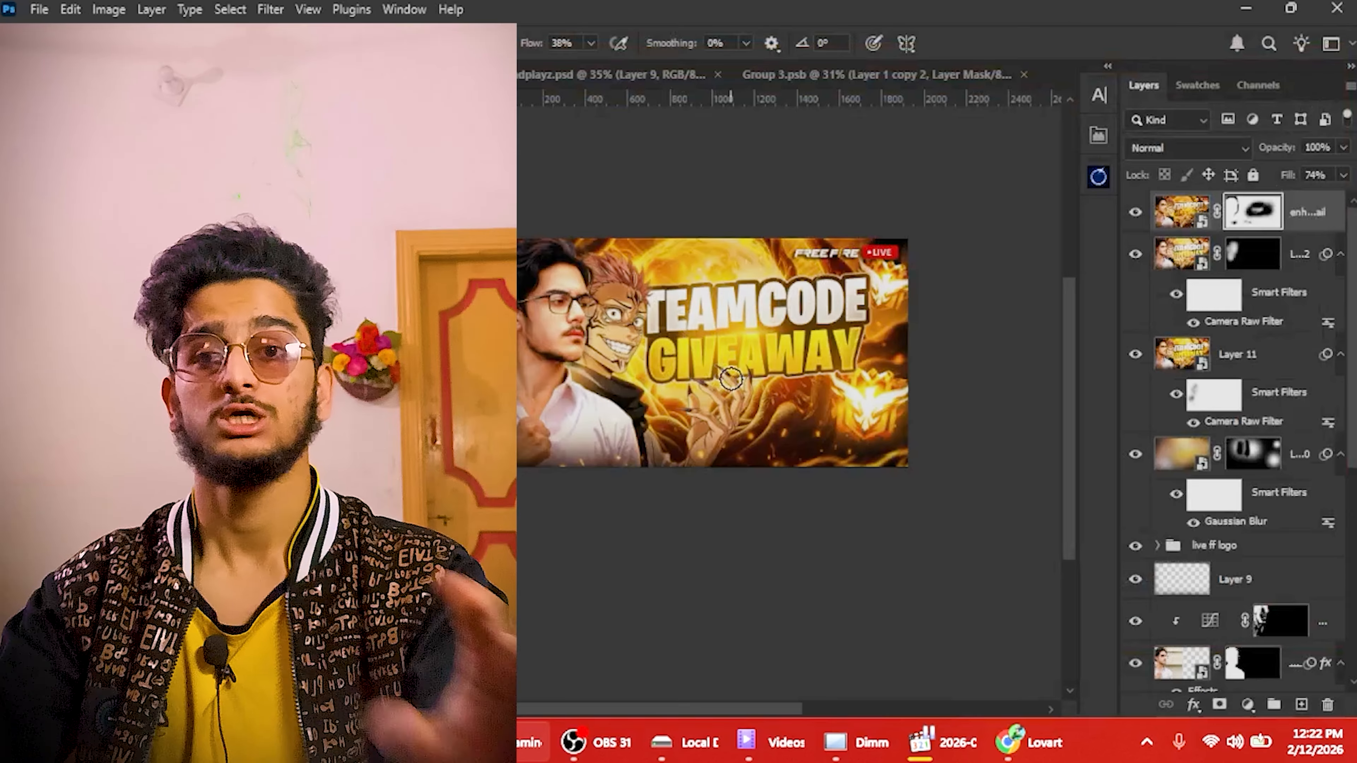